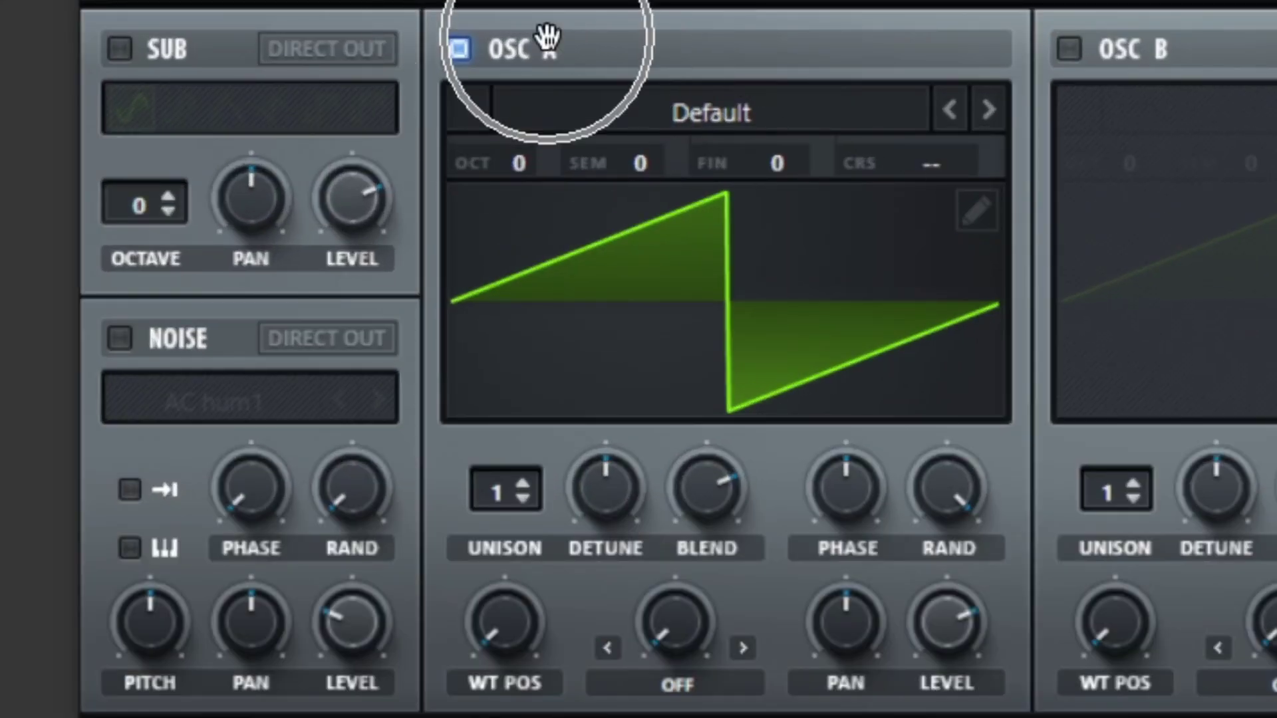
- Load the Basic Shapes analog wavetable into Osc A and move its wavetable position to the saw shape
{"action": "left_click", "coordinate": [602, 97]}
{"action": "mouse_move", "coordinate": [649, 160]}
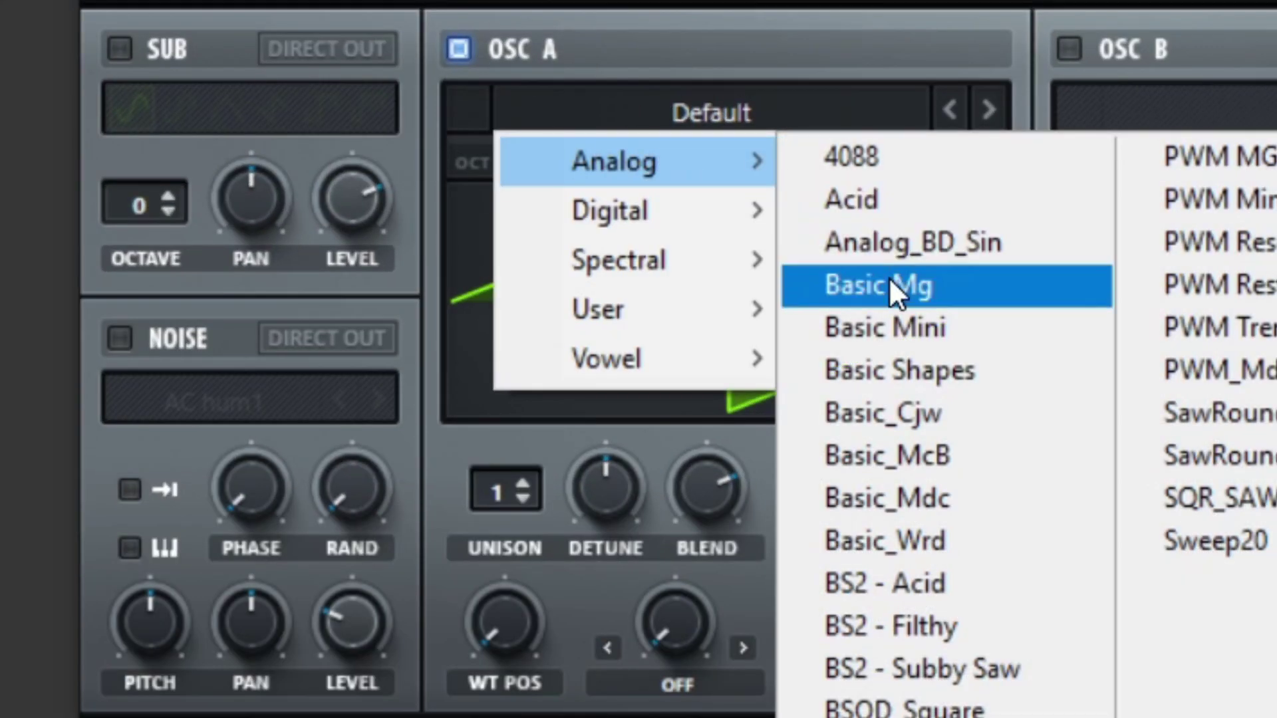
{"action": "left_click", "coordinate": [907, 372]}
{"action": "left_click_drag", "start_coordinate": [501, 621], "coordinate": [485, 522]}
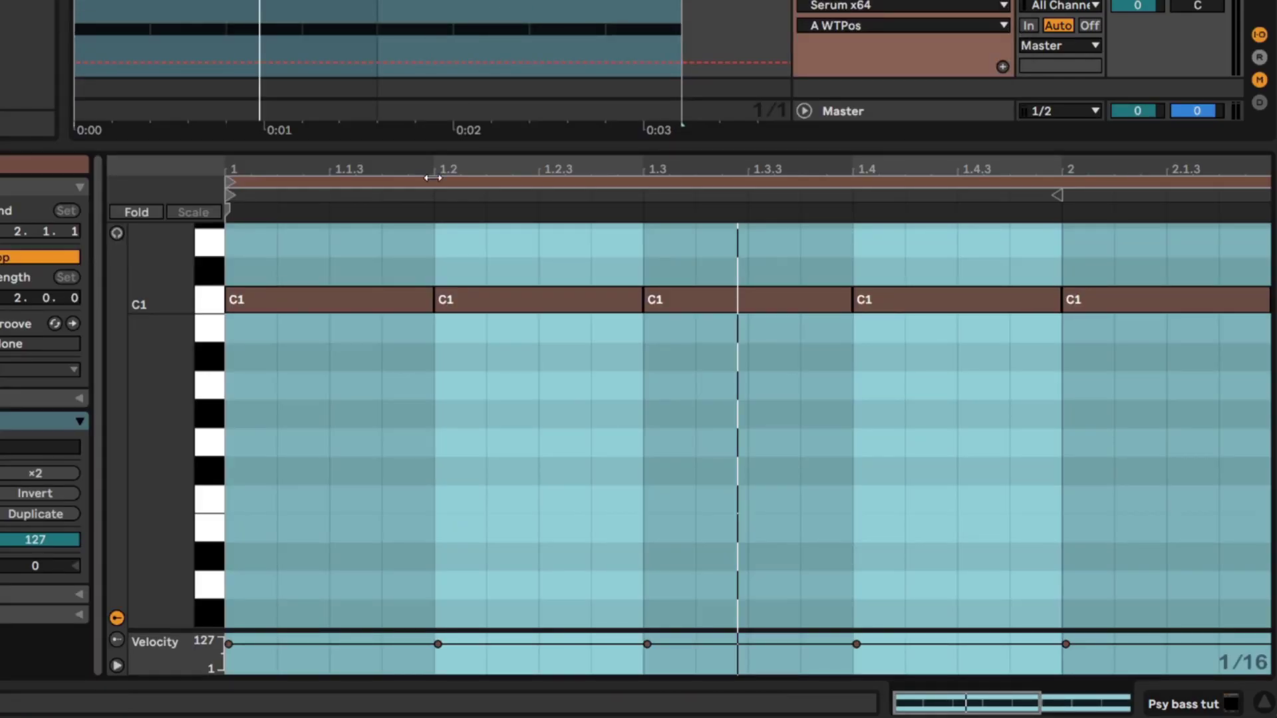
{"action": "left_click", "coordinate": [395, 301]}
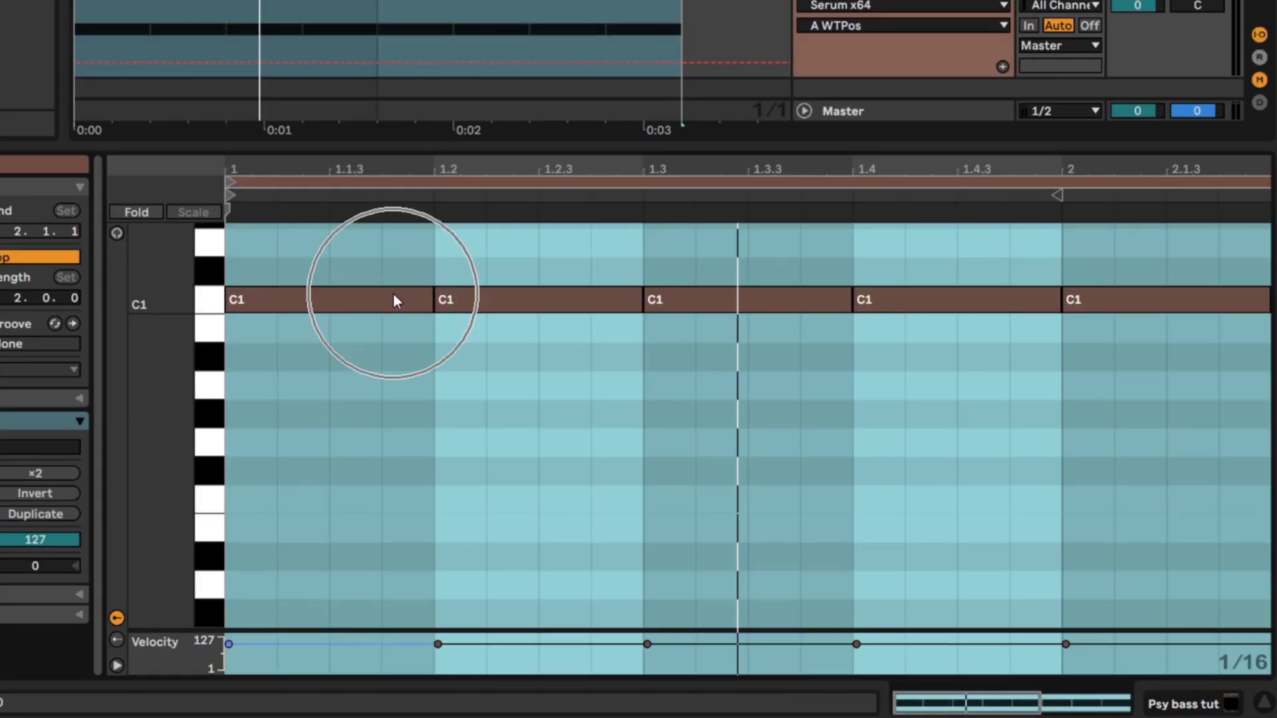
{"action": "left_click", "coordinate": [532, 294]}
{"action": "left_click", "coordinate": [700, 293]}
{"action": "key", "text": "shift+Tab"}
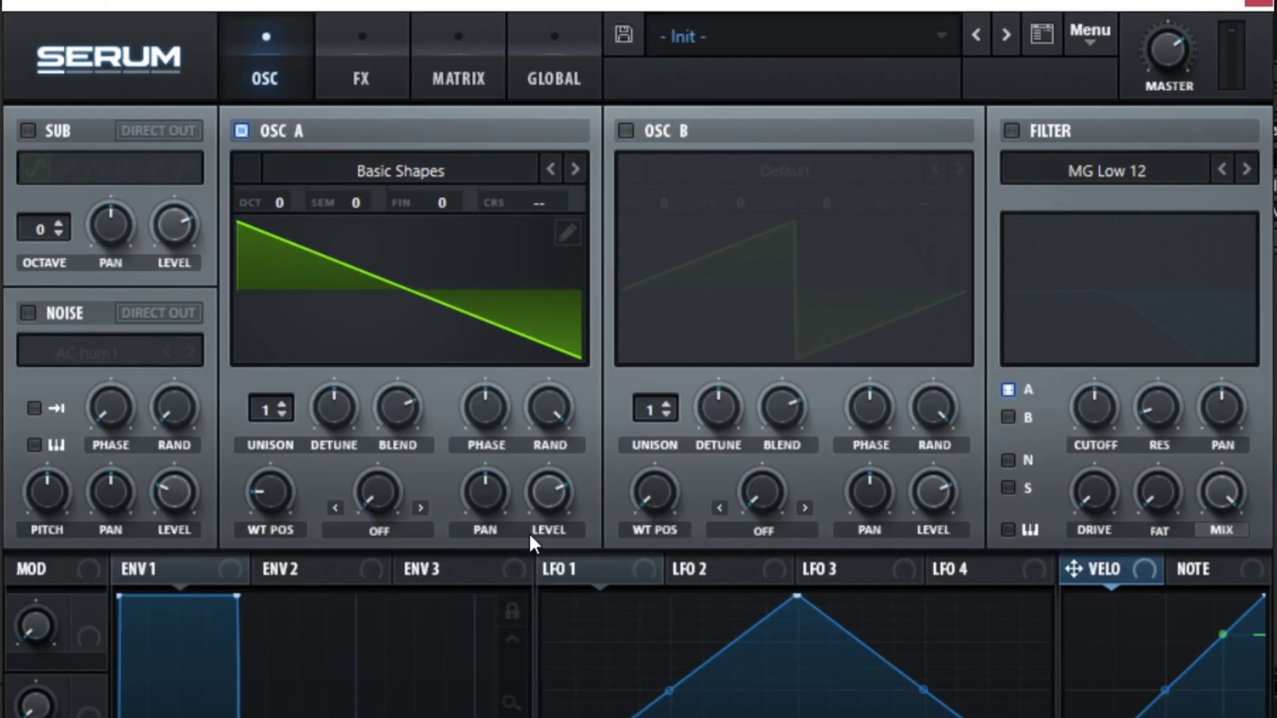
{"action": "left_click", "coordinate": [545, 495]}
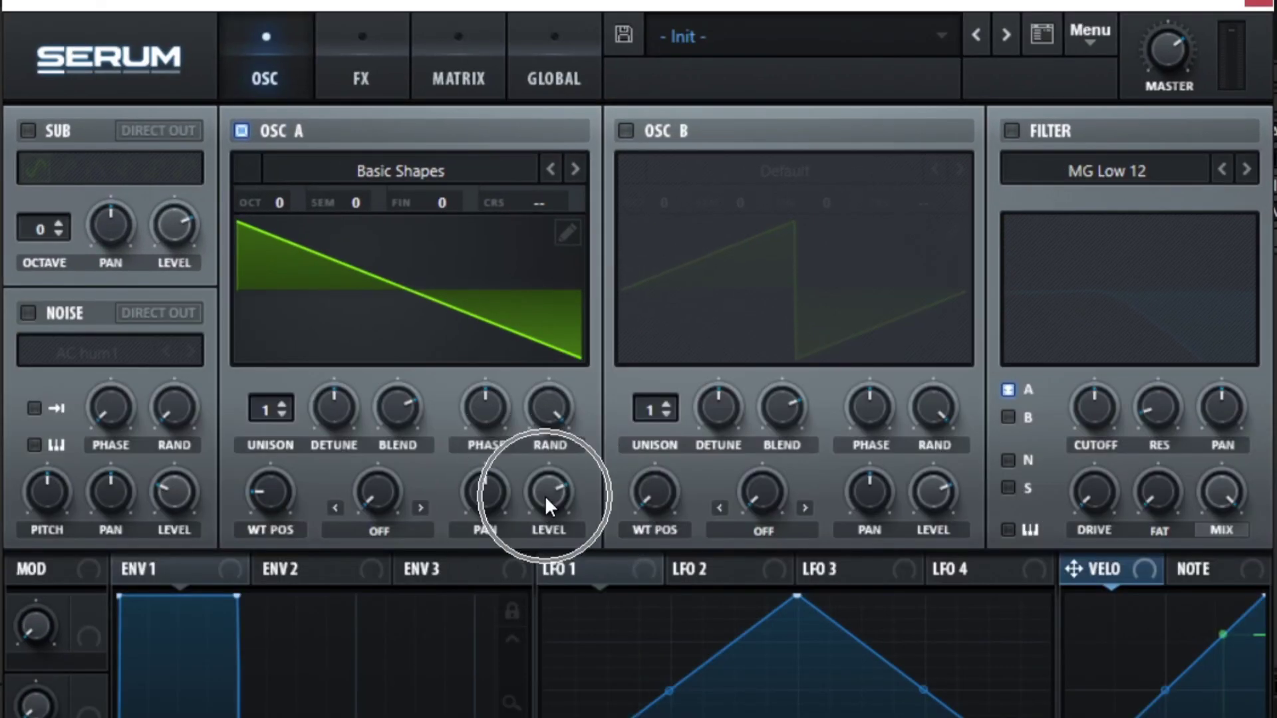
- Enable the flanger effect and lower its mix to the halfway point
{"action": "left_click", "coordinate": [353, 51]}
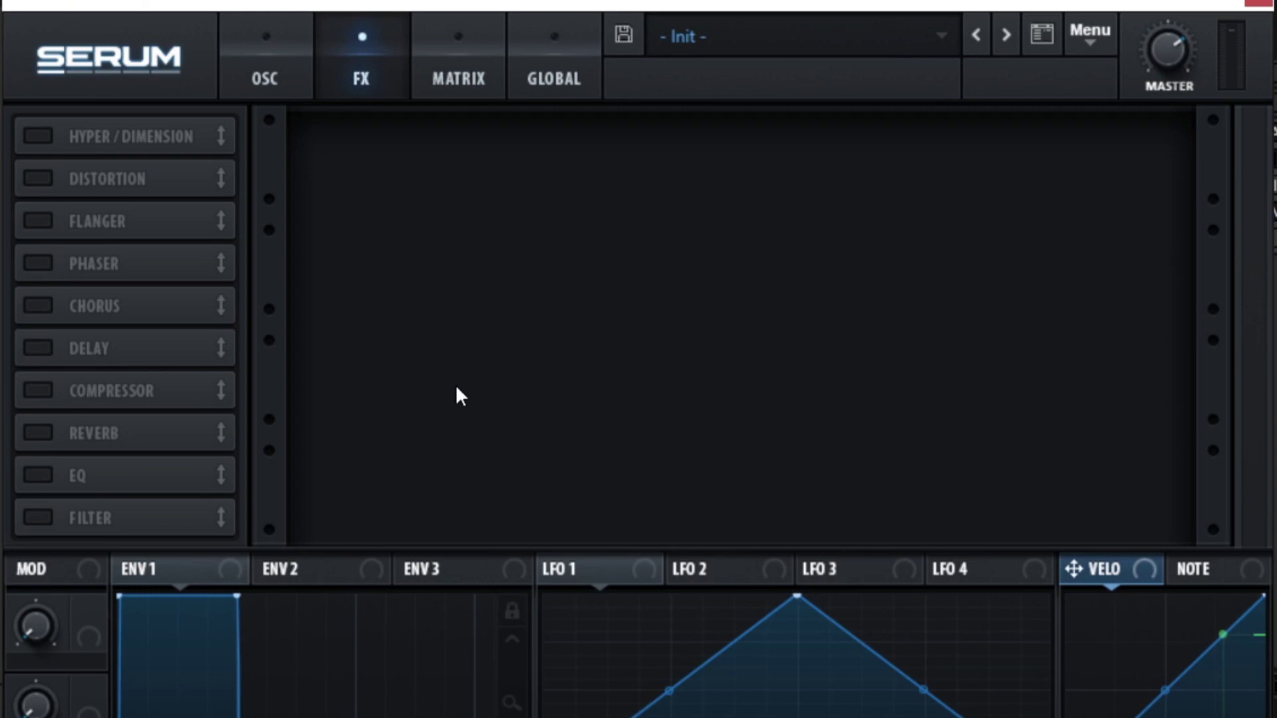
{"action": "left_click", "coordinate": [59, 222]}
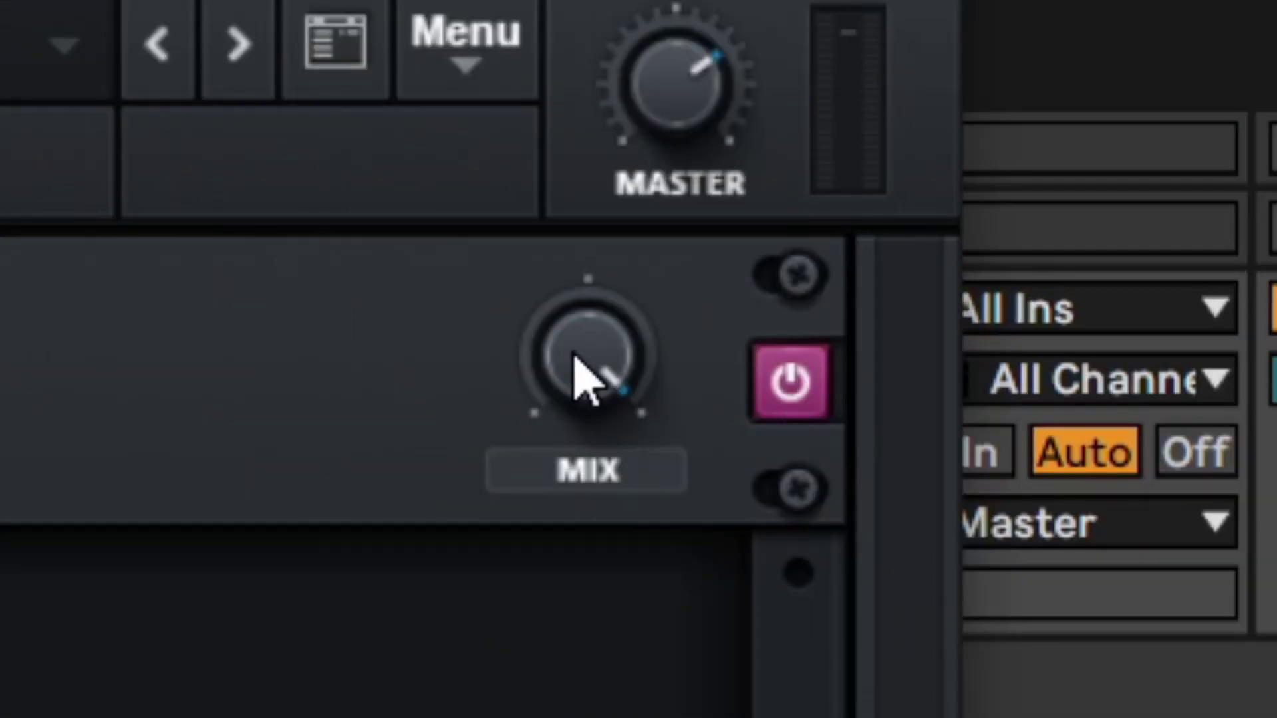
{"action": "left_click_drag", "start_coordinate": [1135, 157], "coordinate": [1124, 204]}
- Assign LFO 2 in ENV mode to the flanger mix, with one-directional modulation sweeping below the set level
{"action": "left_click", "coordinate": [524, 638]}
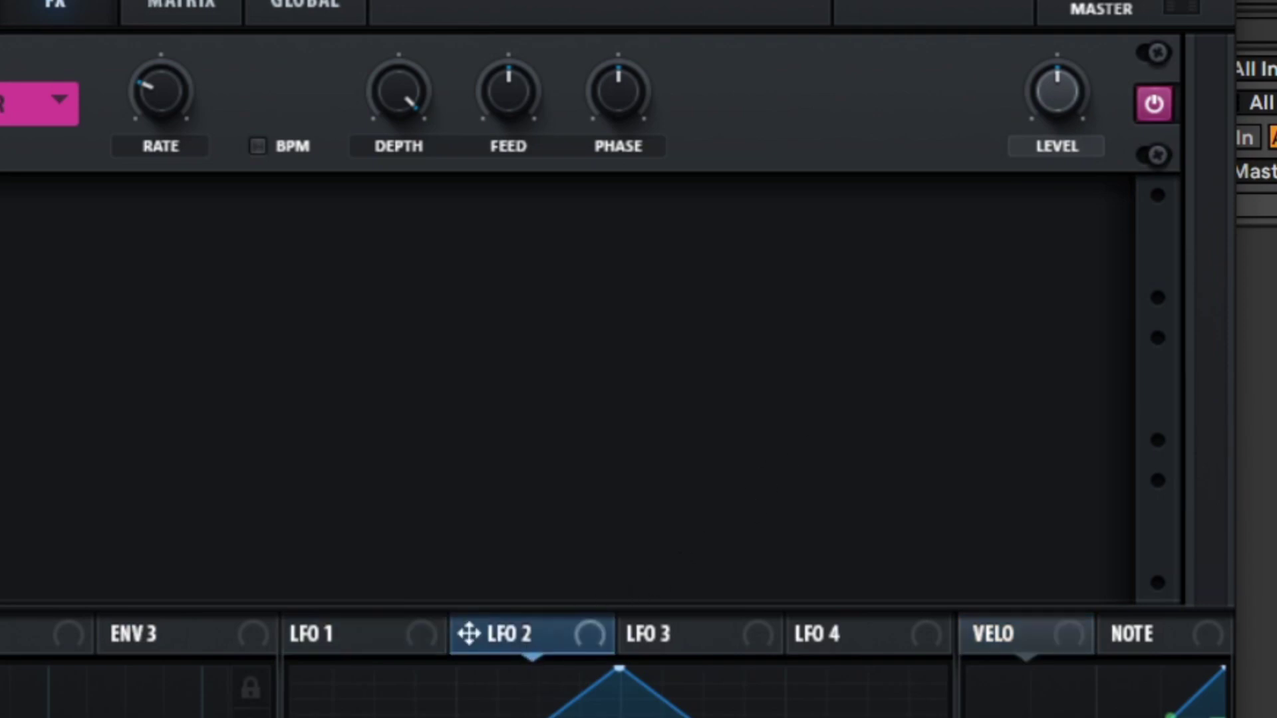
{"action": "left_click_drag", "start_coordinate": [1060, 81], "coordinate": [1060, 83]}
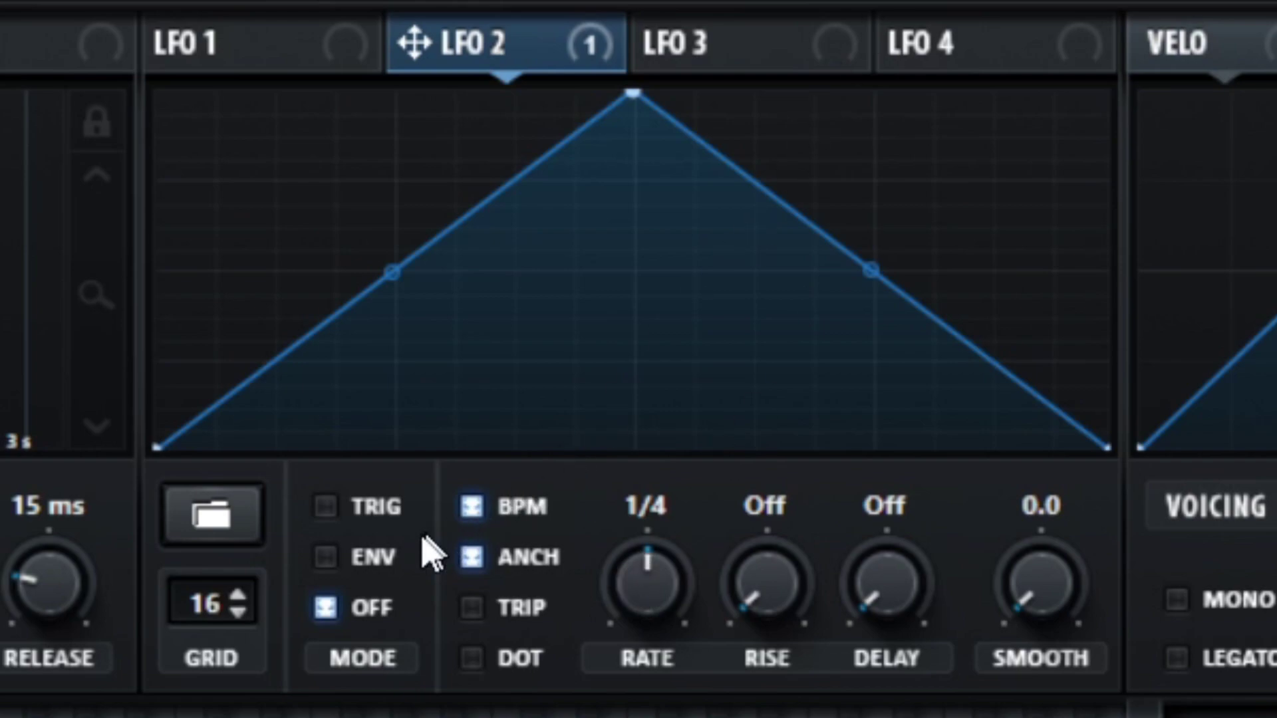
{"action": "left_click", "coordinate": [326, 562]}
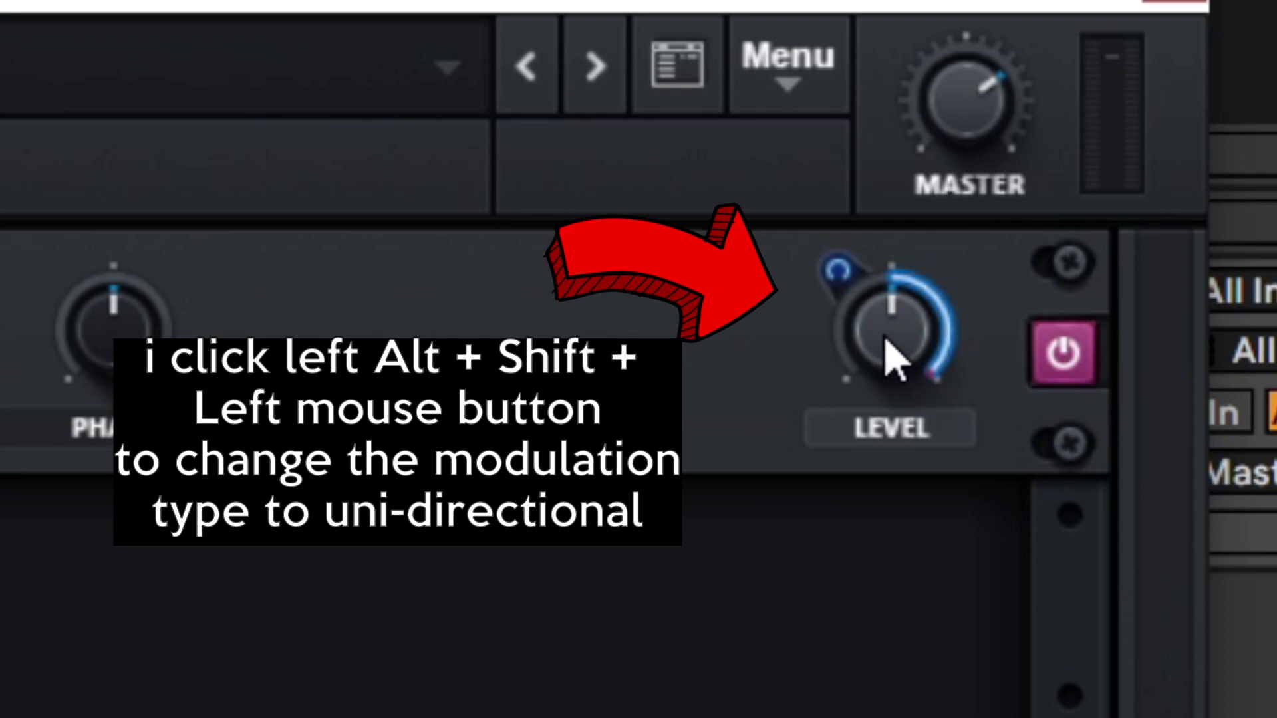
{"action": "left_click_drag", "start_coordinate": [888, 359], "coordinate": [811, 715]}
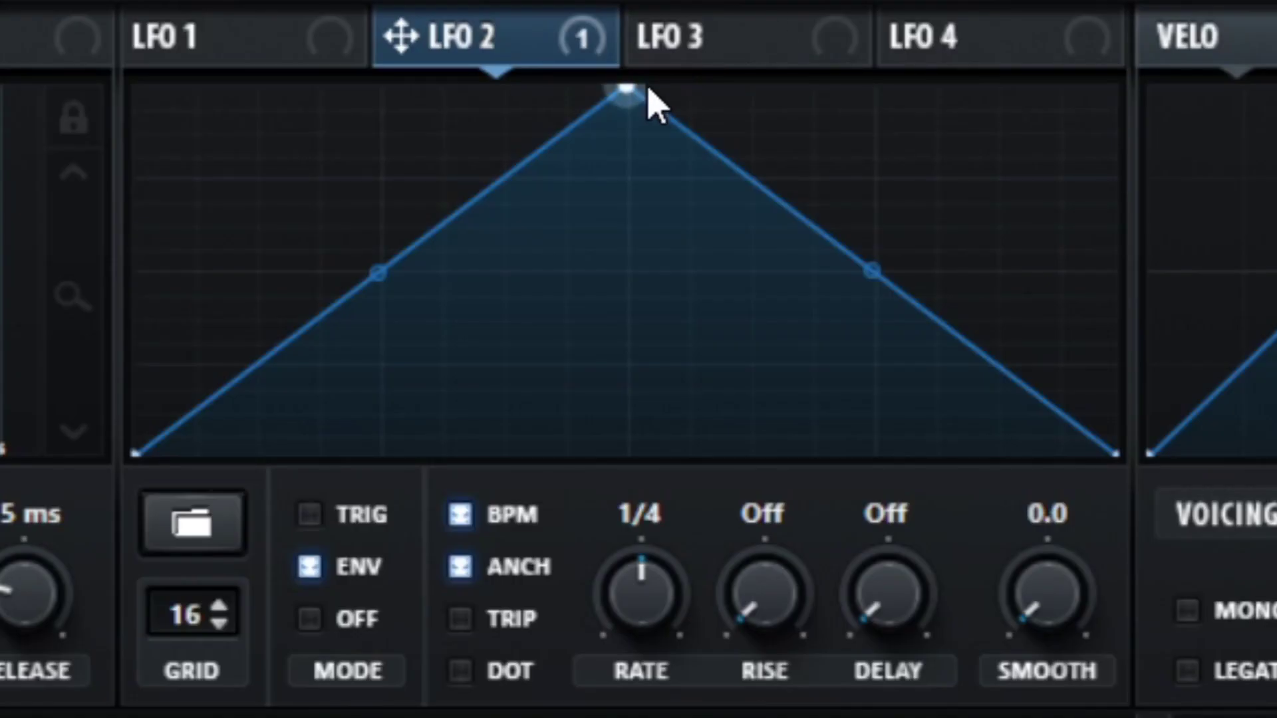
- Shape LFO 2 as a falling ramp from full height with a steep curved rise at its very end
{"action": "left_click_drag", "start_coordinate": [651, 90], "coordinate": [142, 58]}
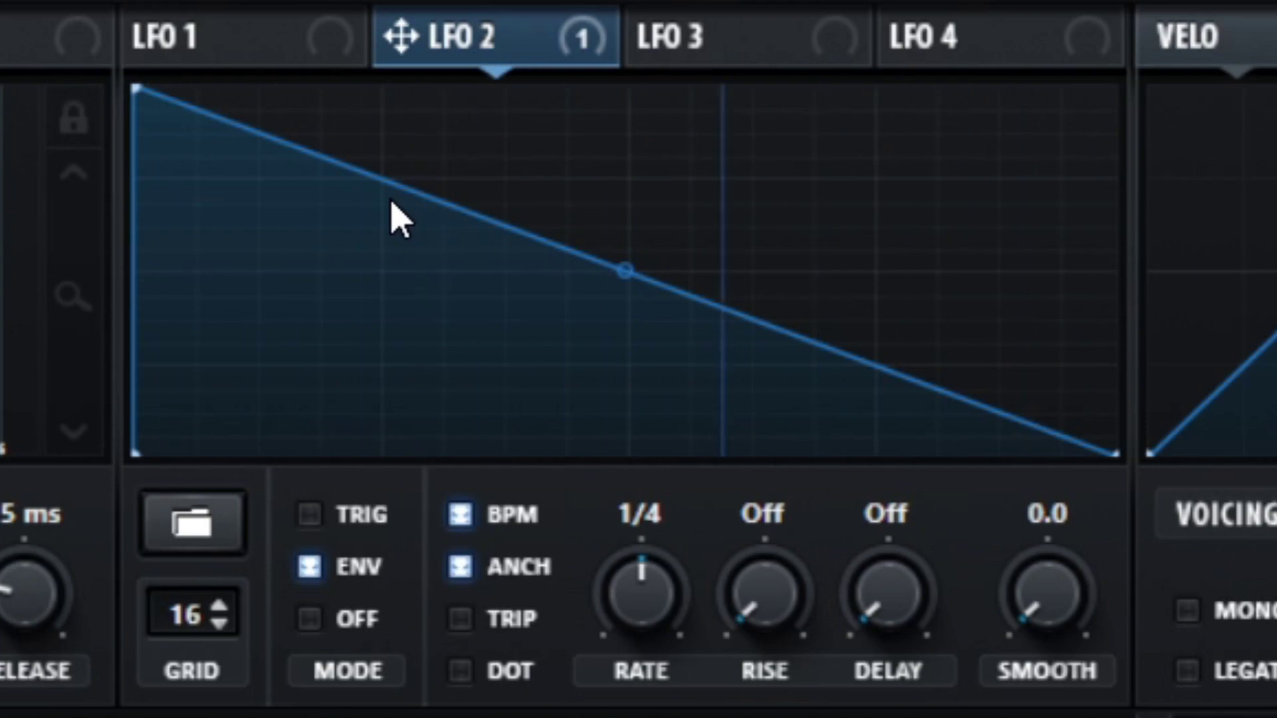
{"action": "double_click", "coordinate": [1084, 426]}
{"action": "left_click_drag", "start_coordinate": [1084, 425], "coordinate": [1112, 90]}
{"action": "left_click_drag", "start_coordinate": [1098, 285], "coordinate": [1091, 366]}
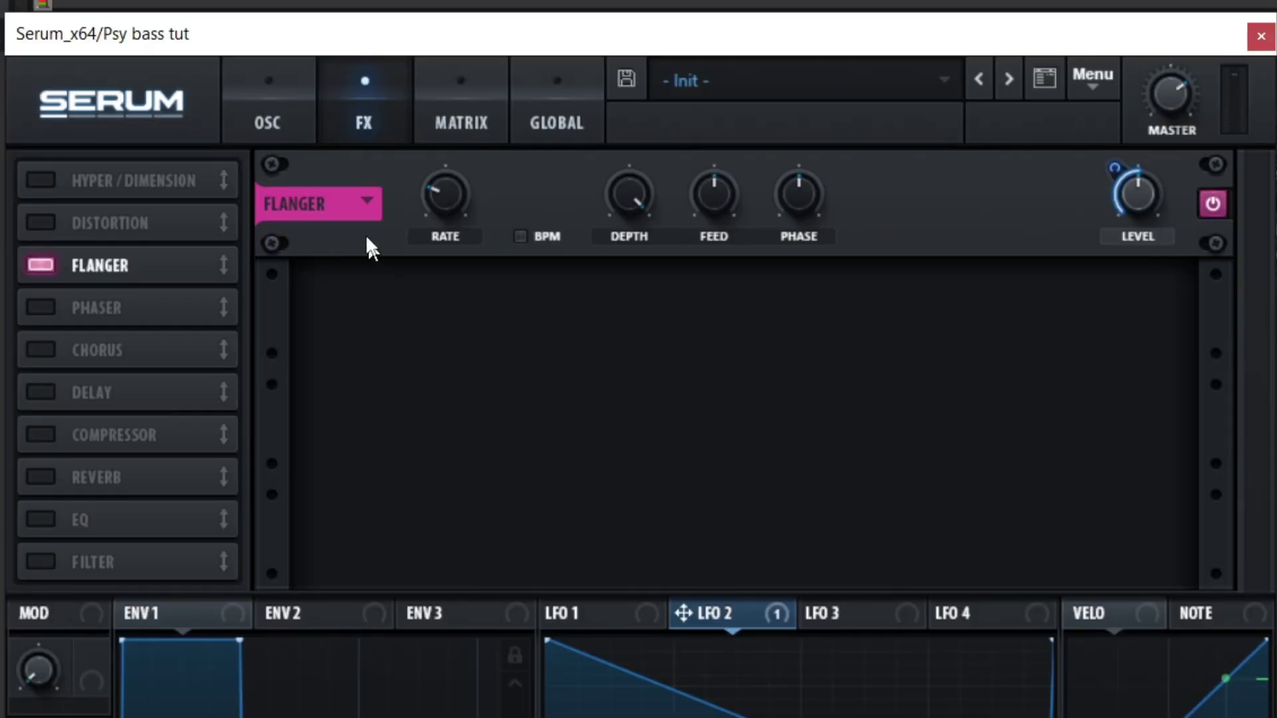
- Enable the MG Low 12 filter on Osc A and raise its cutoff
{"action": "left_click", "coordinate": [279, 123]}
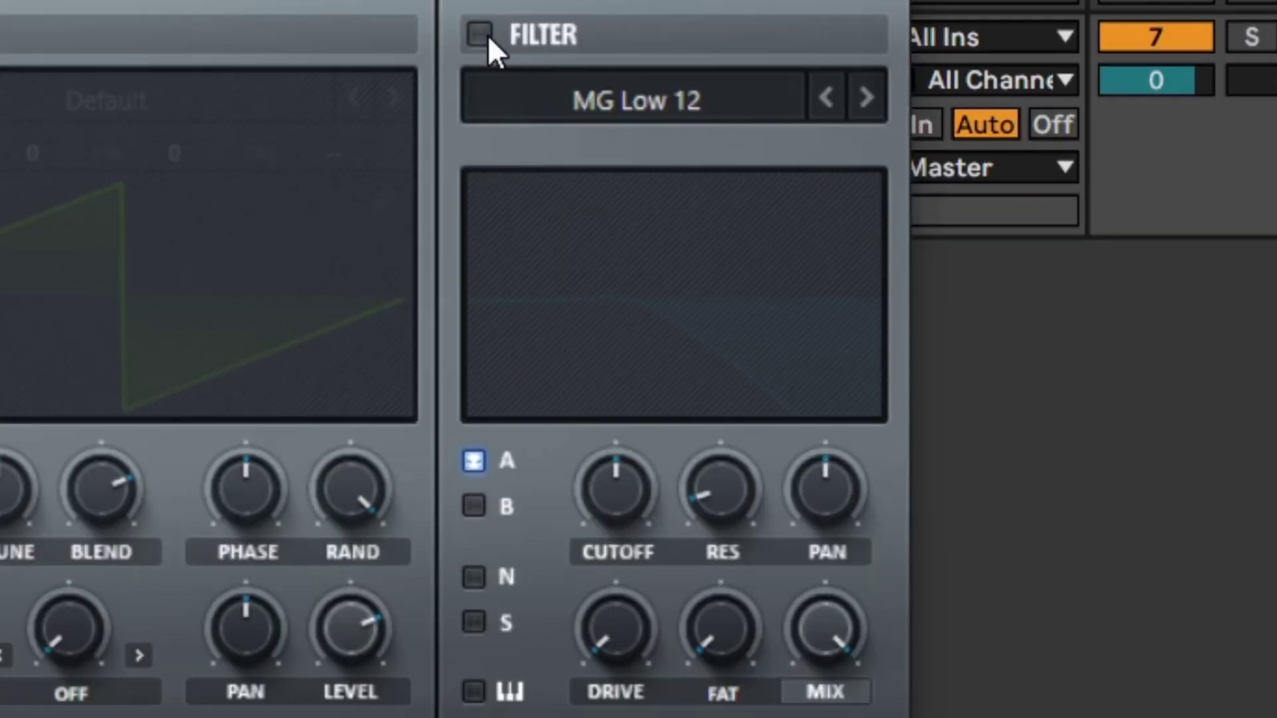
{"action": "left_click", "coordinate": [1015, 176]}
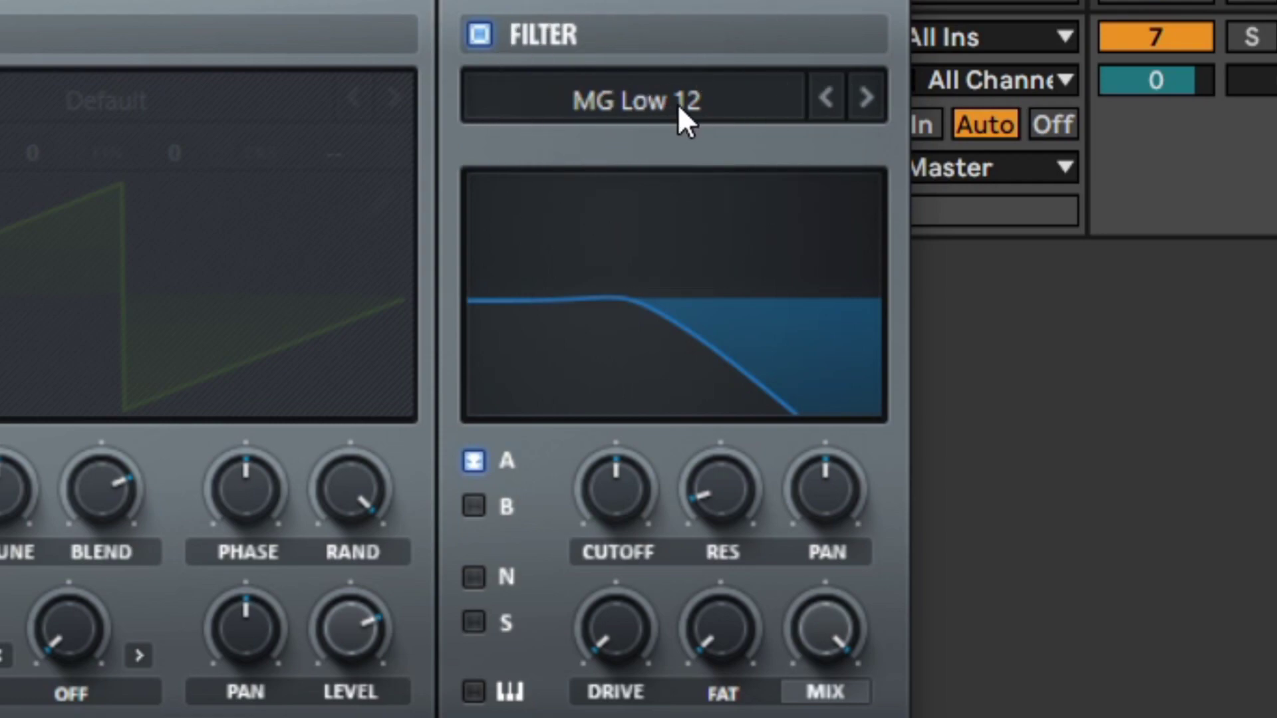
{"action": "left_click_drag", "start_coordinate": [615, 486], "coordinate": [647, 498]}
{"action": "left_click", "coordinate": [647, 498]}
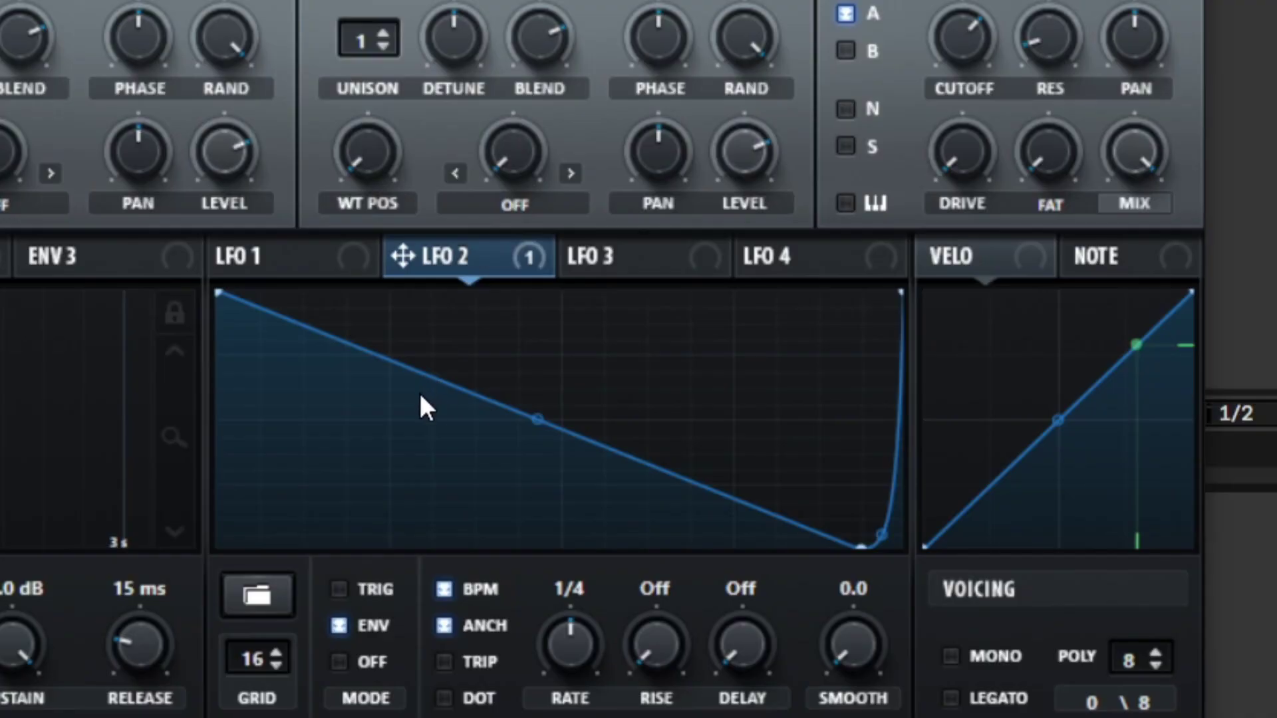
- Copy the LFO 2 curve and its ENV mode to LFO 1
{"action": "left_click", "coordinate": [427, 413]}
{"action": "left_click", "coordinate": [299, 266]}
{"action": "left_click", "coordinate": [349, 353]}
{"action": "left_click", "coordinate": [436, 259]}
{"action": "left_click", "coordinate": [505, 395]}
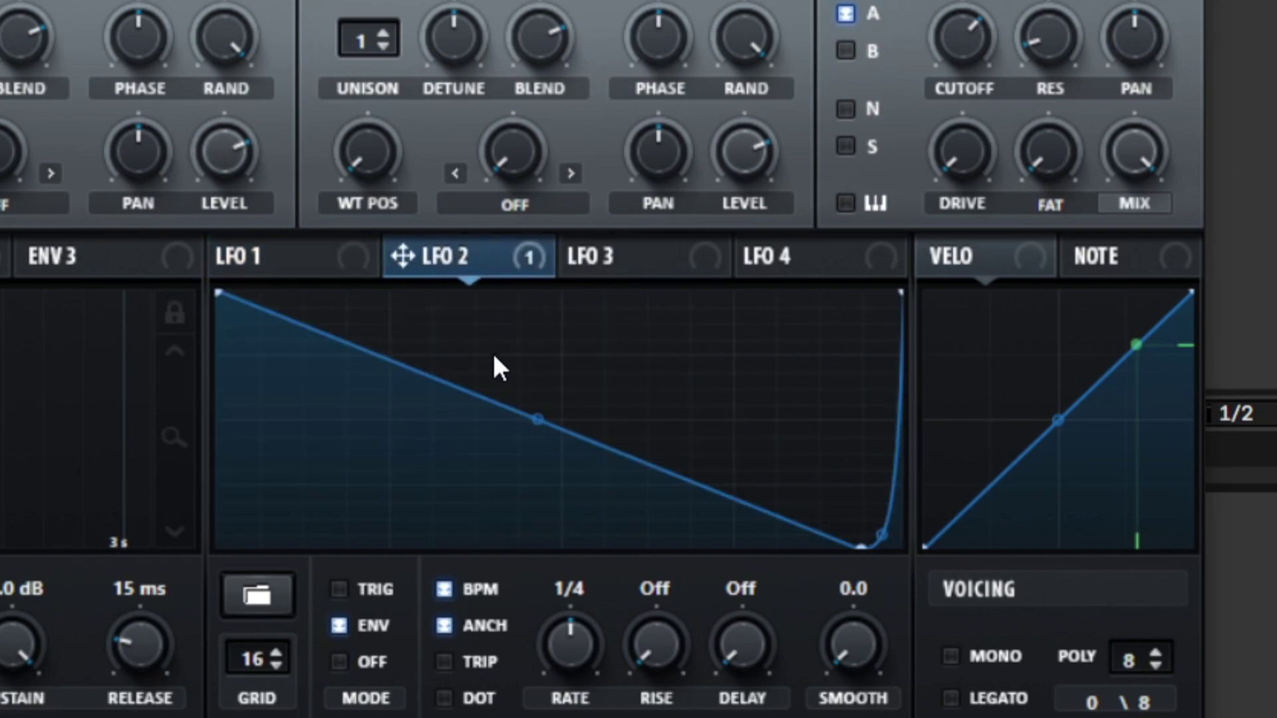
{"action": "left_click", "coordinate": [479, 261]}
{"action": "left_click", "coordinate": [285, 251]}
- Assign LFO 1 to the filter cutoff, lower the cutoff, and set one-directional upward modulation with adjusted depth
{"action": "left_click_drag", "start_coordinate": [227, 256], "coordinate": [946, 39]}
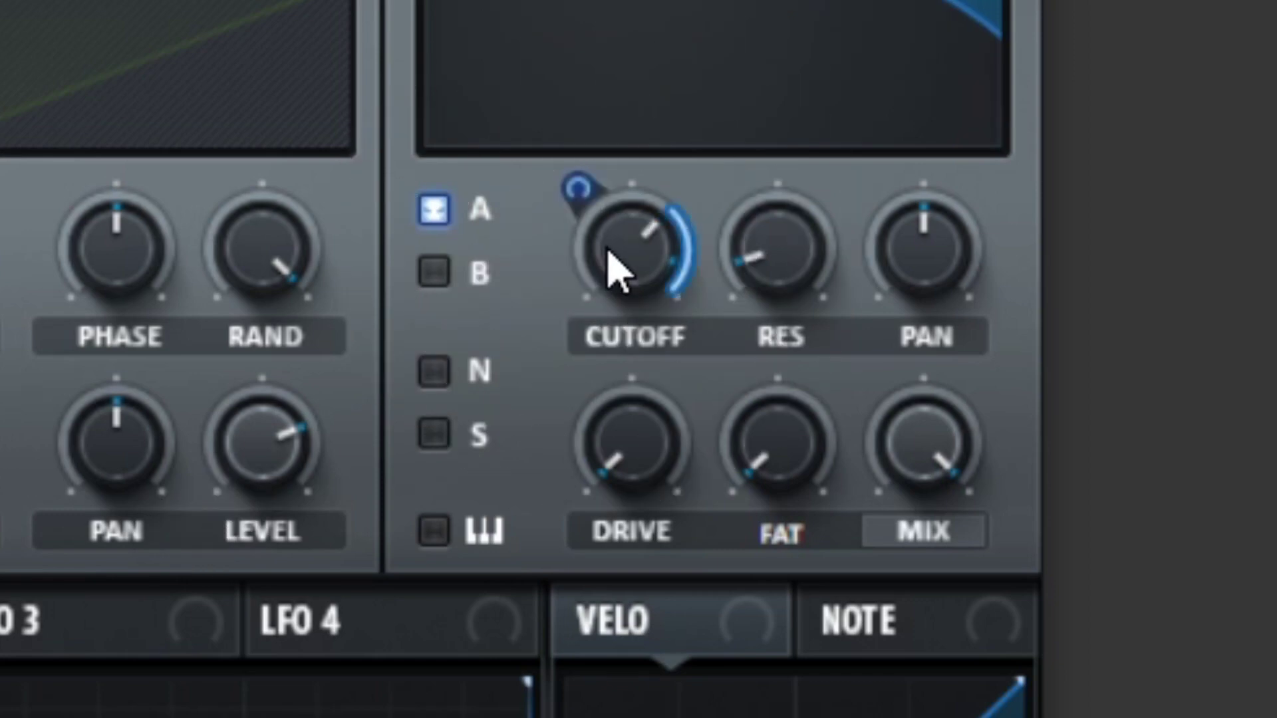
{"action": "left_click_drag", "start_coordinate": [615, 269], "coordinate": [561, 408]}
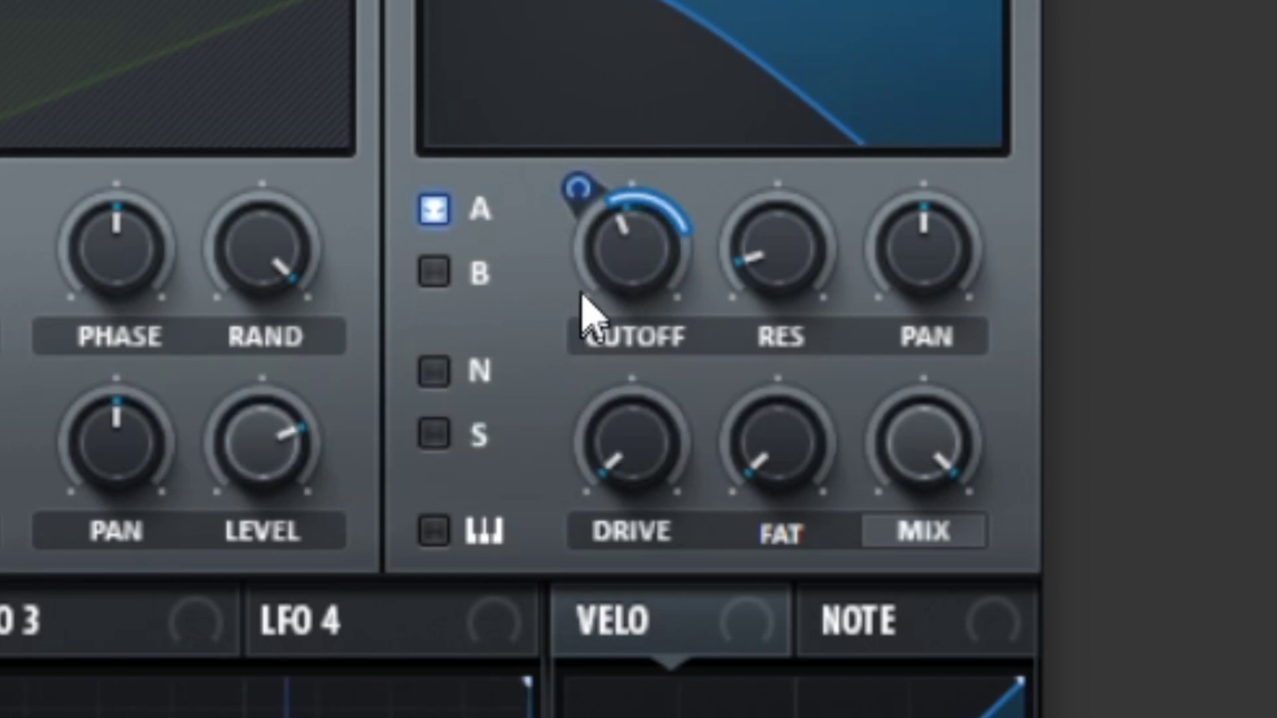
{"action": "left_click", "coordinate": [636, 296], "text": "alt+shift"}
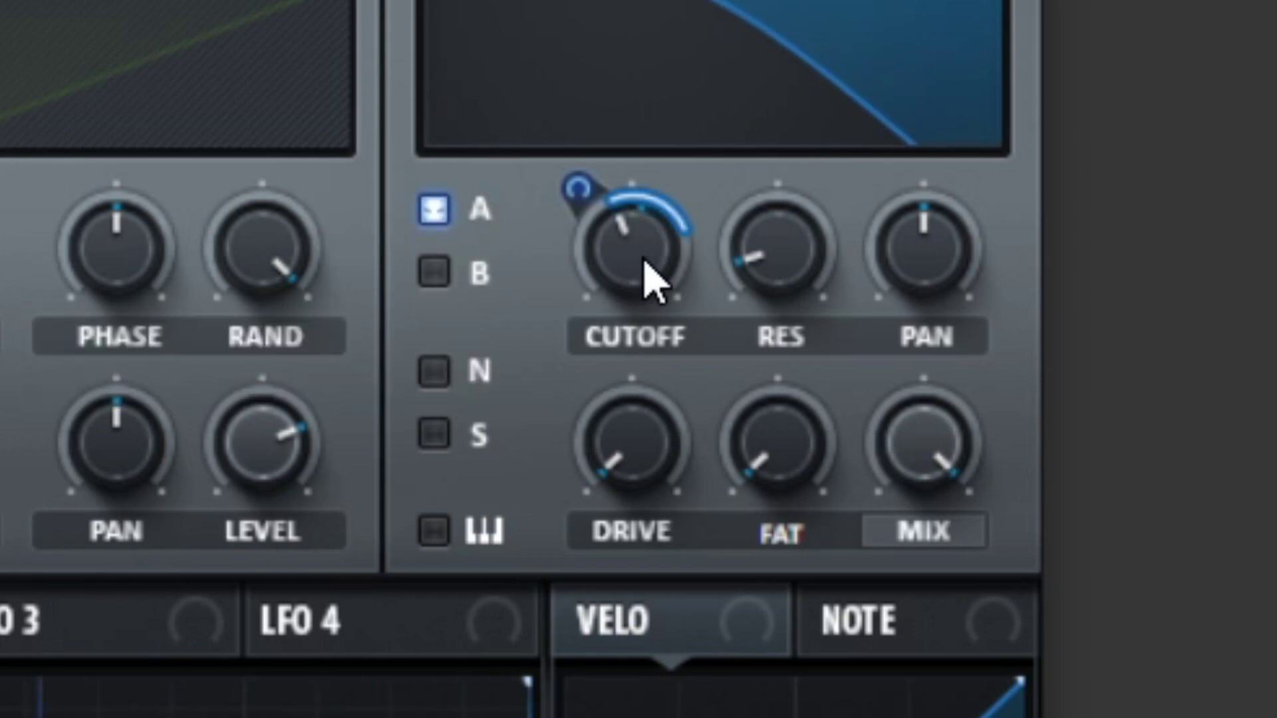
{"action": "left_click", "coordinate": [649, 278], "text": "alt+shift"}
{"action": "left_click_drag", "start_coordinate": [645, 261], "coordinate": [559, 300]}
{"action": "left_click_drag", "start_coordinate": [627, 270], "coordinate": [586, 188], "text": "alt"}
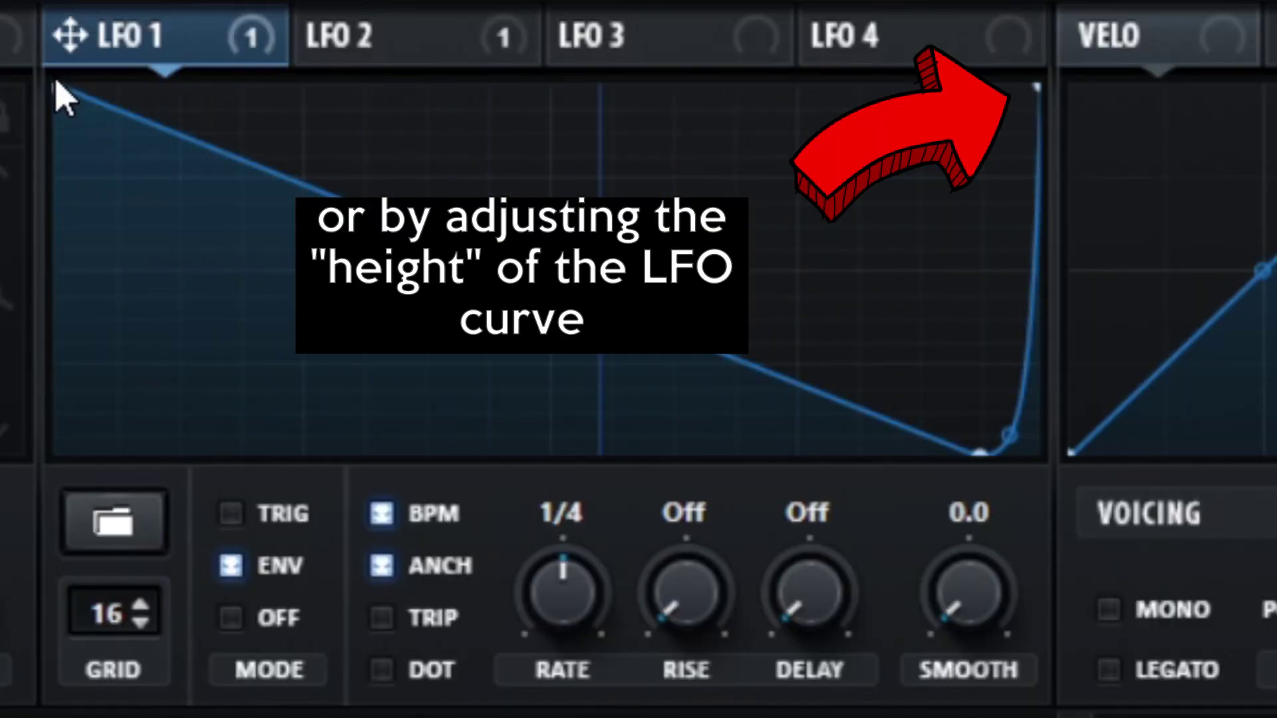
- Set the LFO 1 grid to 9 and lower the curve's start and end points by one grid line
{"action": "left_click_drag", "start_coordinate": [59, 93], "coordinate": [23, 71]}
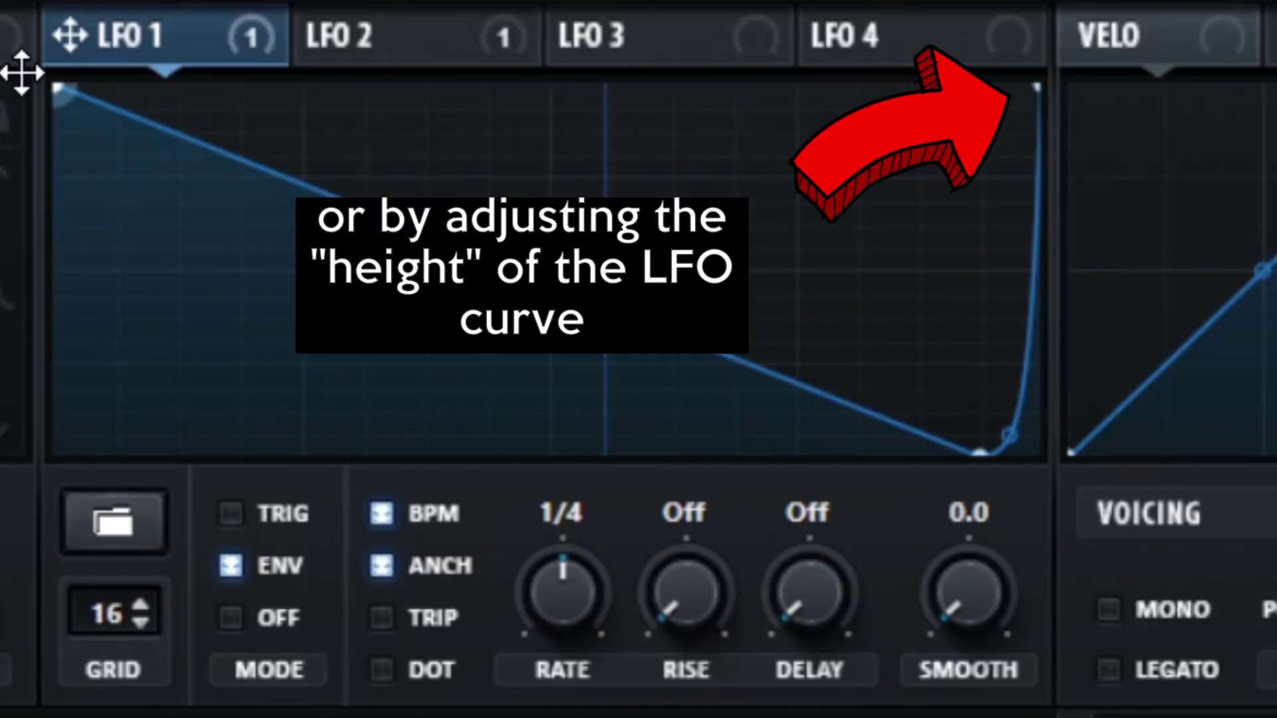
{"action": "left_click_drag", "start_coordinate": [114, 614], "coordinate": [123, 717]}
{"action": "left_click_drag", "start_coordinate": [1036, 87], "coordinate": [1038, 131]}
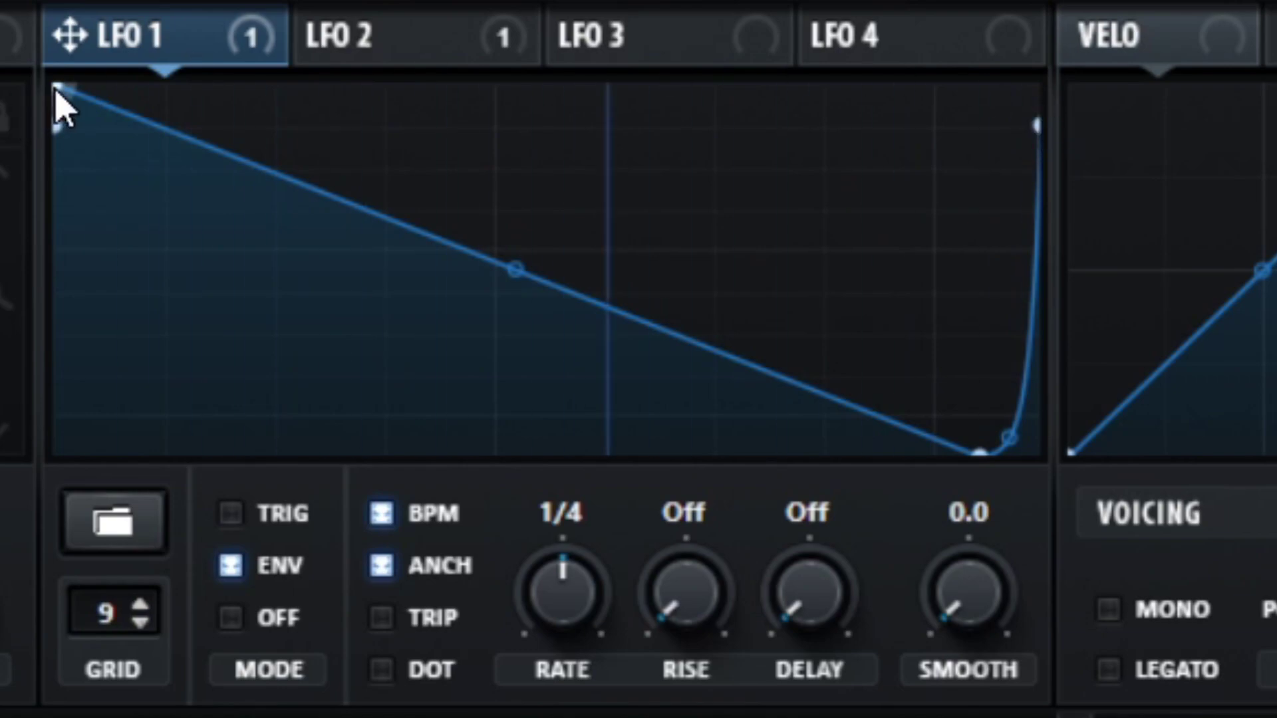
{"action": "left_click_drag", "start_coordinate": [52, 88], "coordinate": [28, 136]}
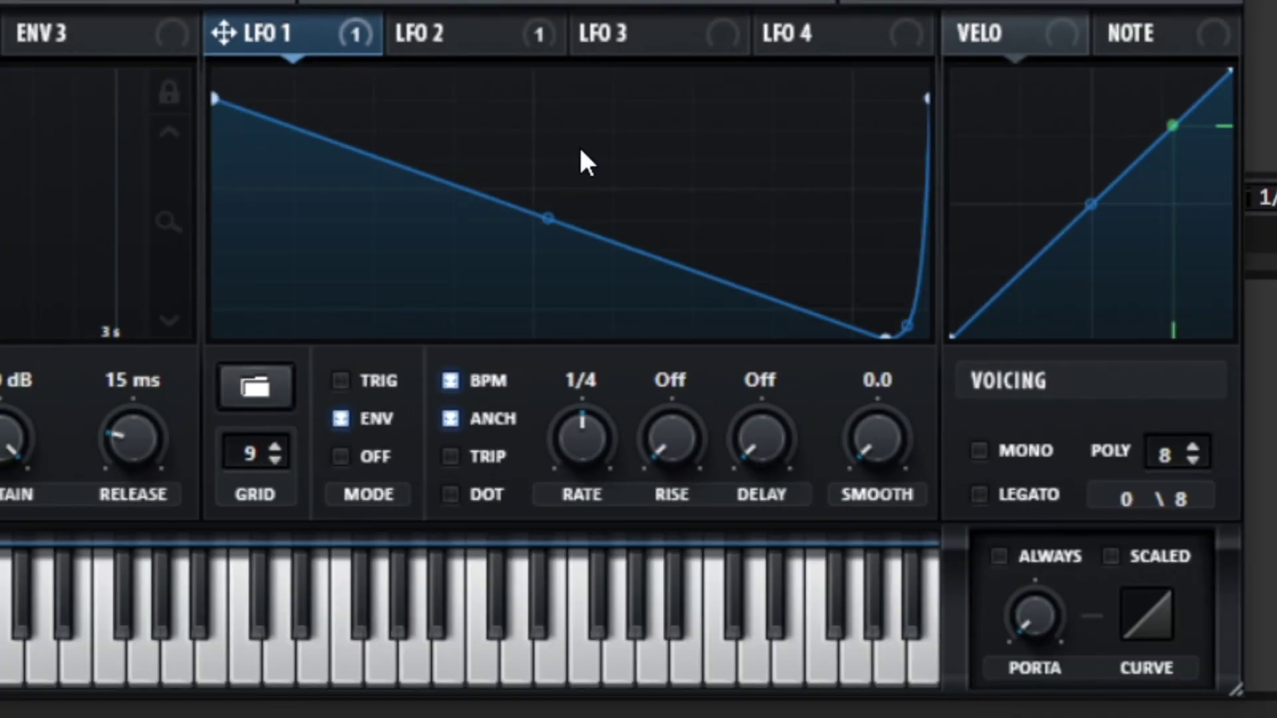
- Flip the LFO 1 curve vertically and horizontally
{"action": "right_click", "coordinate": [562, 154]}
{"action": "left_click", "coordinate": [595, 606]}
{"action": "right_click", "coordinate": [577, 263]}
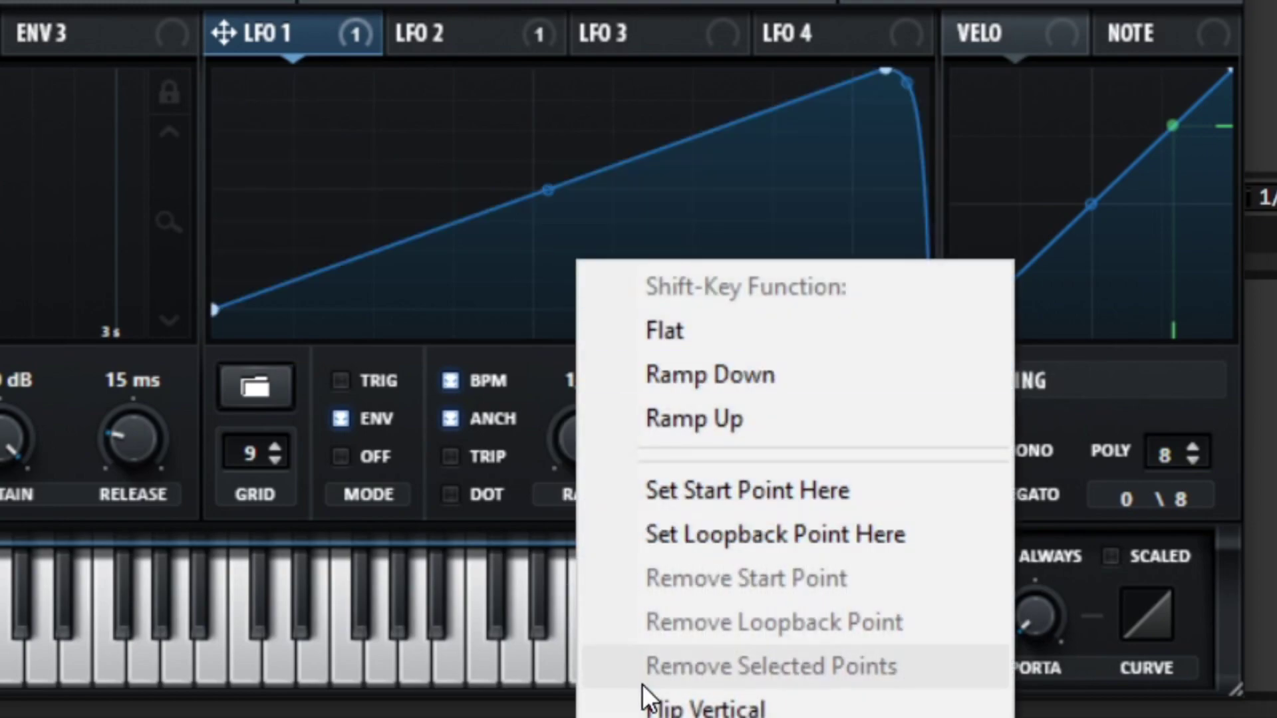
{"action": "left_click", "coordinate": [641, 715]}
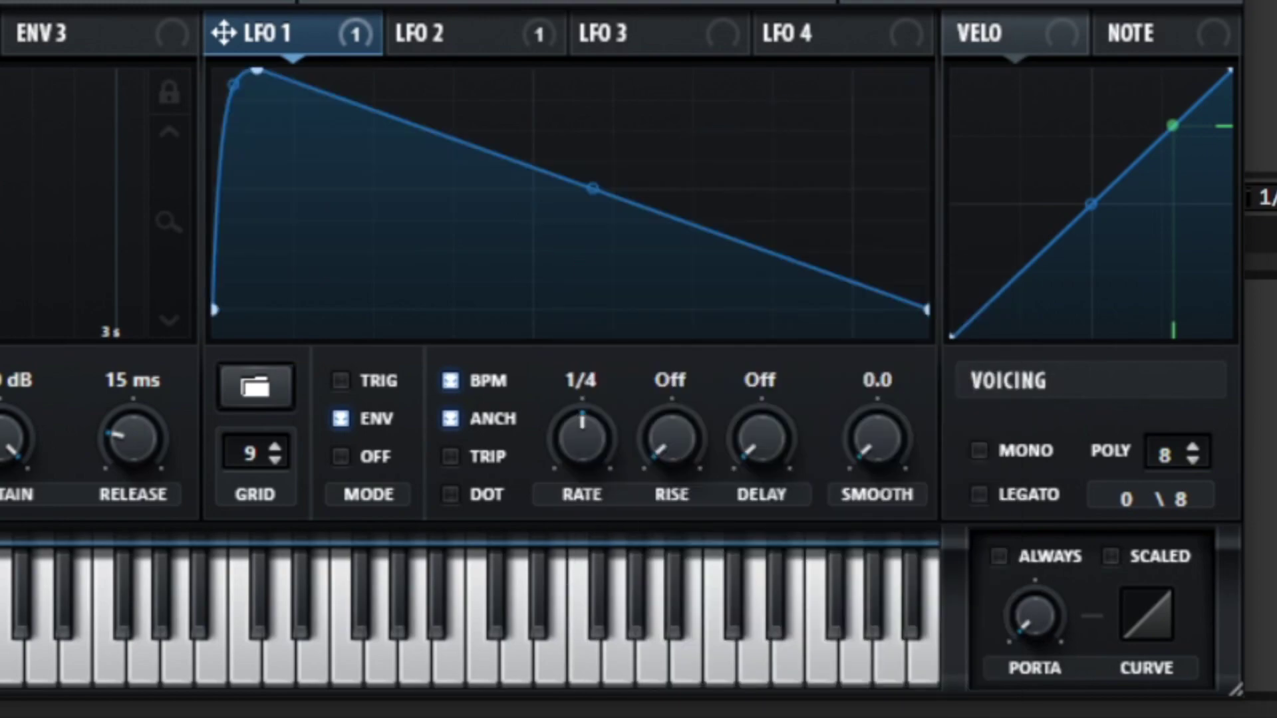
- Restore the original LFO 1 curve by flipping it vertically and horizontally again
{"action": "right_click", "coordinate": [545, 223]}
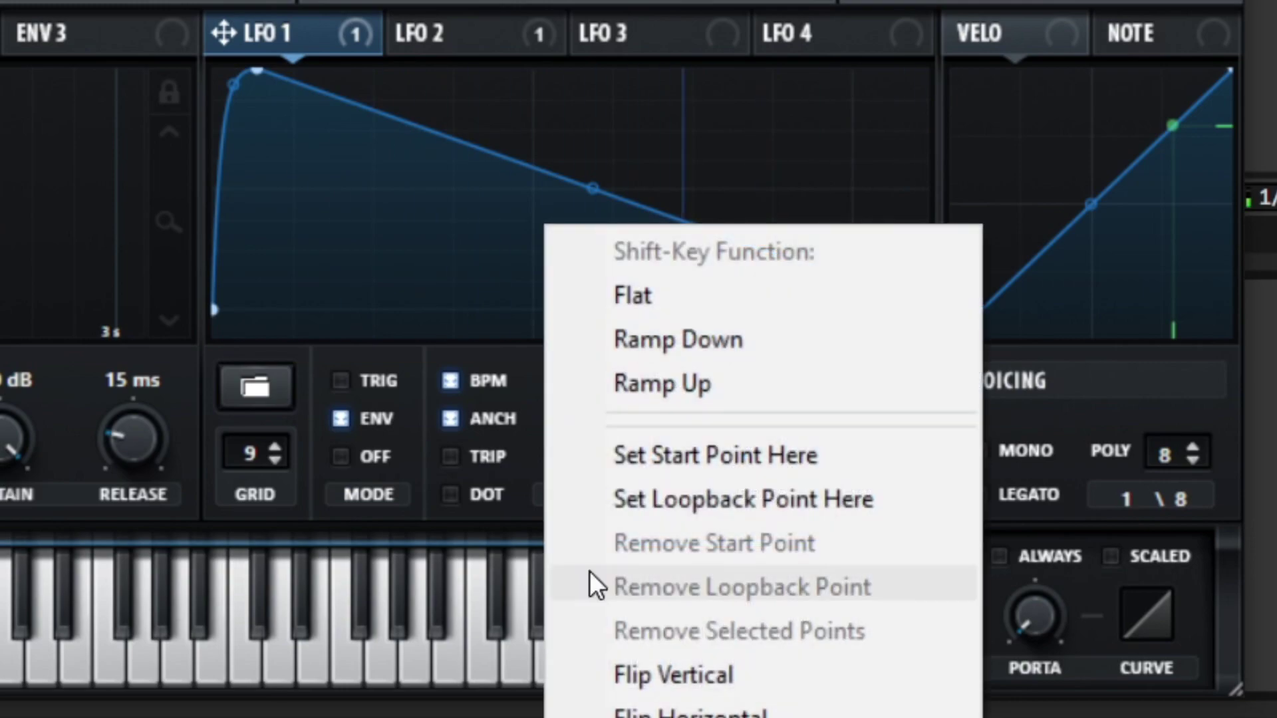
{"action": "left_click", "coordinate": [620, 675]}
{"action": "right_click", "coordinate": [506, 216]}
{"action": "left_click", "coordinate": [570, 642]}
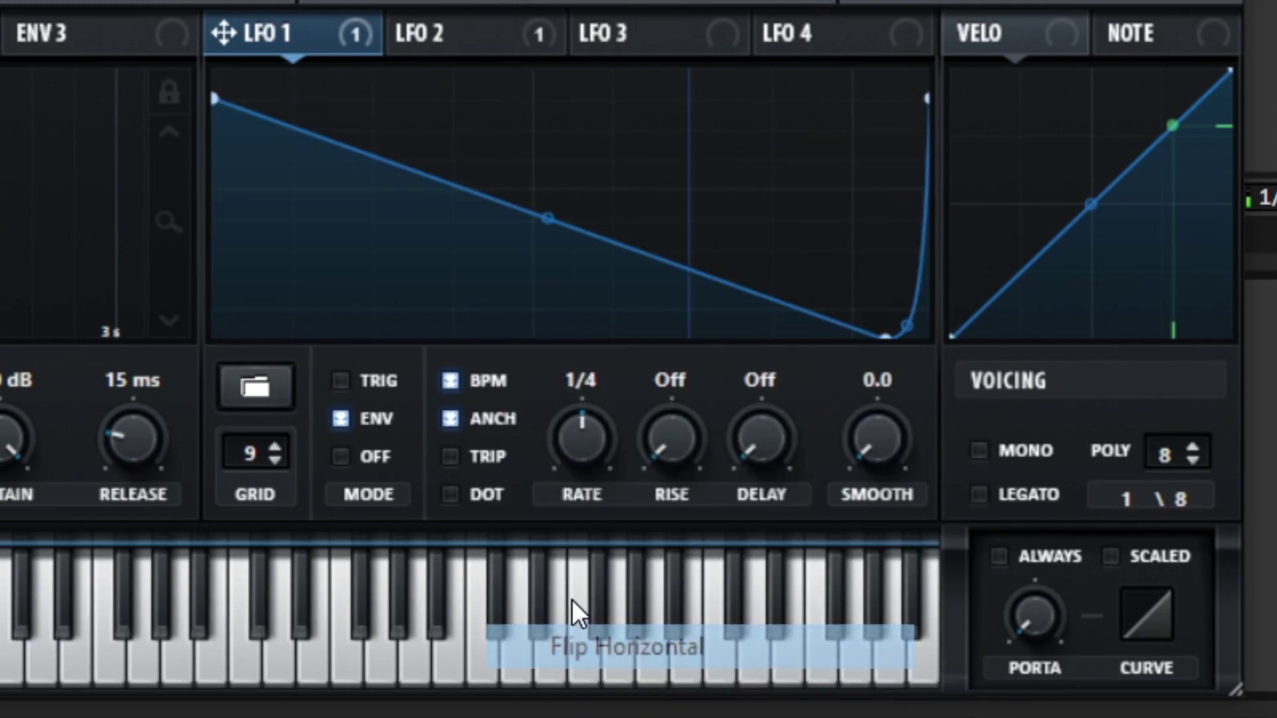
- Flip LFO 1 vertically and horizontally so its steep rise comes first, followed by the long fall
{"action": "right_click", "coordinate": [480, 252]}
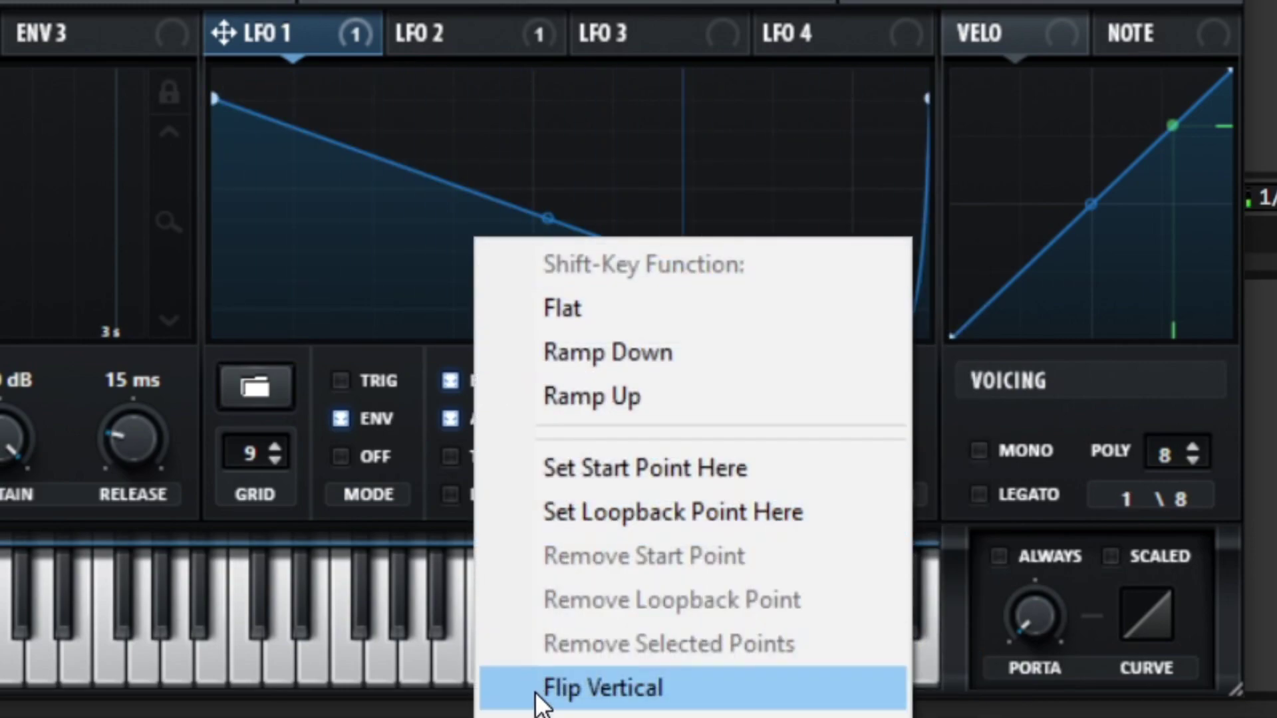
{"action": "left_click", "coordinate": [506, 689]}
{"action": "right_click", "coordinate": [464, 269]}
{"action": "left_click", "coordinate": [506, 241]}
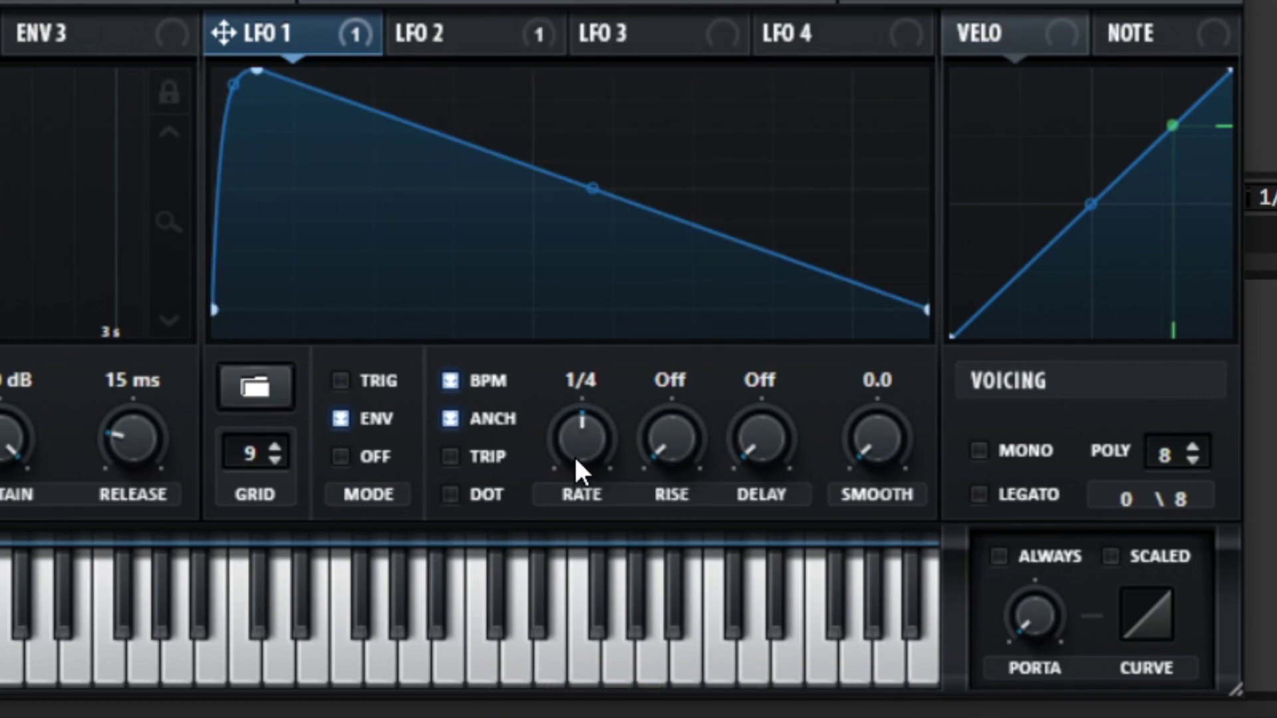
- Set the LFO 1 rate to 1/16 and switch its mode to TRIG
{"action": "left_click_drag", "start_coordinate": [573, 455], "coordinate": [563, 369]}
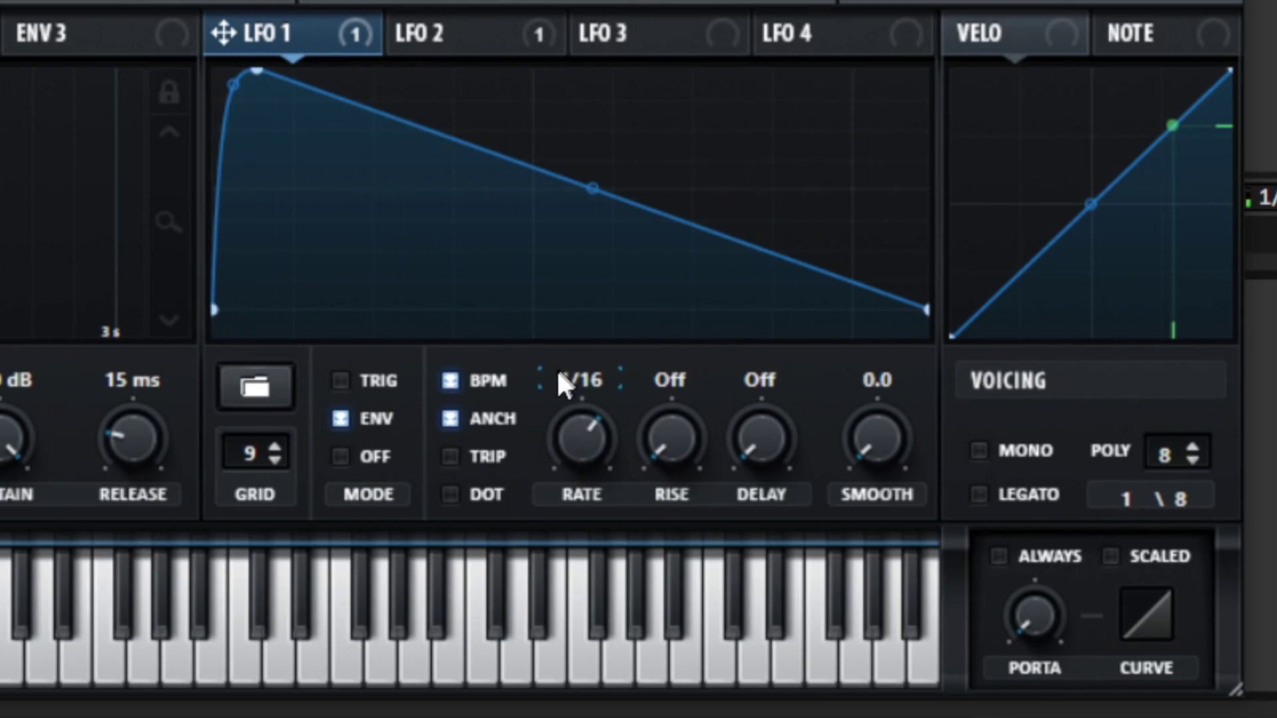
{"action": "left_click", "coordinate": [341, 386]}
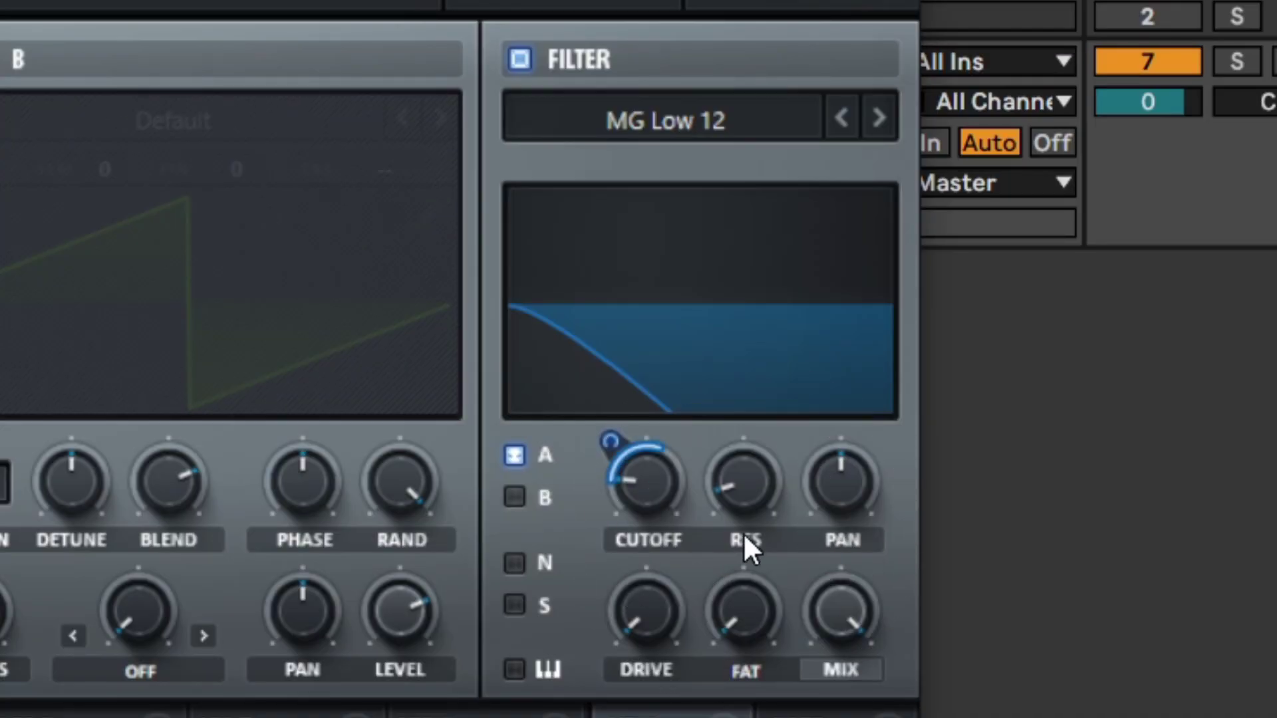
- Set the filter's Fat to maximum and adjust its resonance to a low amount
{"action": "left_click_drag", "start_coordinate": [741, 515], "coordinate": [723, 248]}
{"action": "left_click_drag", "start_coordinate": [744, 620], "coordinate": [842, 169]}
{"action": "left_click_drag", "start_coordinate": [735, 485], "coordinate": [649, 614]}
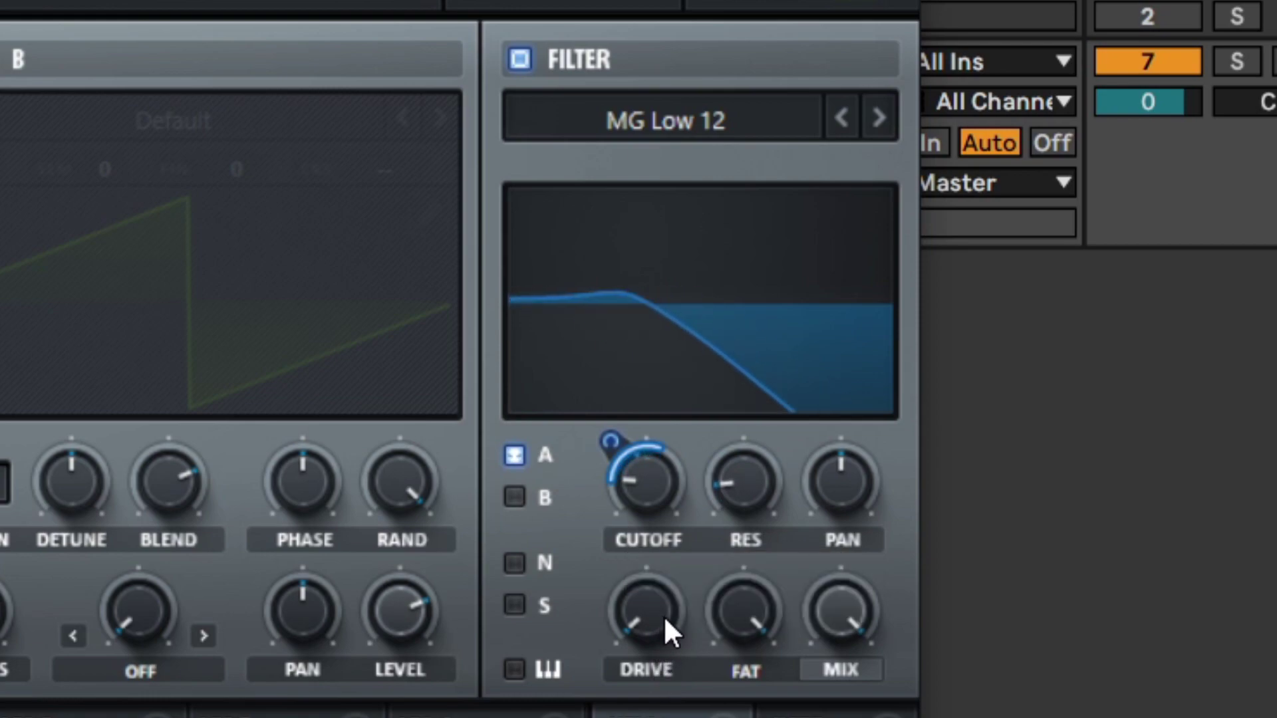
- Try the steeper MG Low 24 filter type and return to MG Low 12
{"action": "left_click", "coordinate": [883, 121]}
{"action": "left_click", "coordinate": [884, 120]}
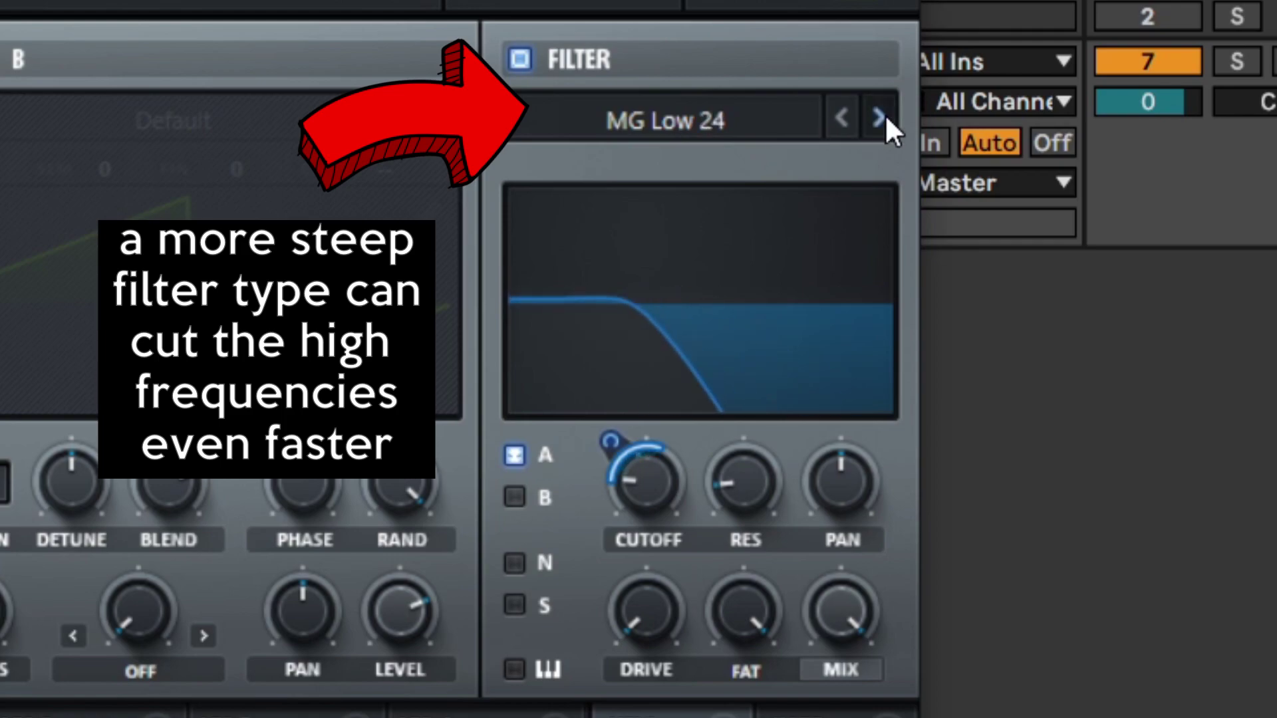
{"action": "left_click", "coordinate": [844, 118]}
{"action": "left_click", "coordinate": [844, 118]}
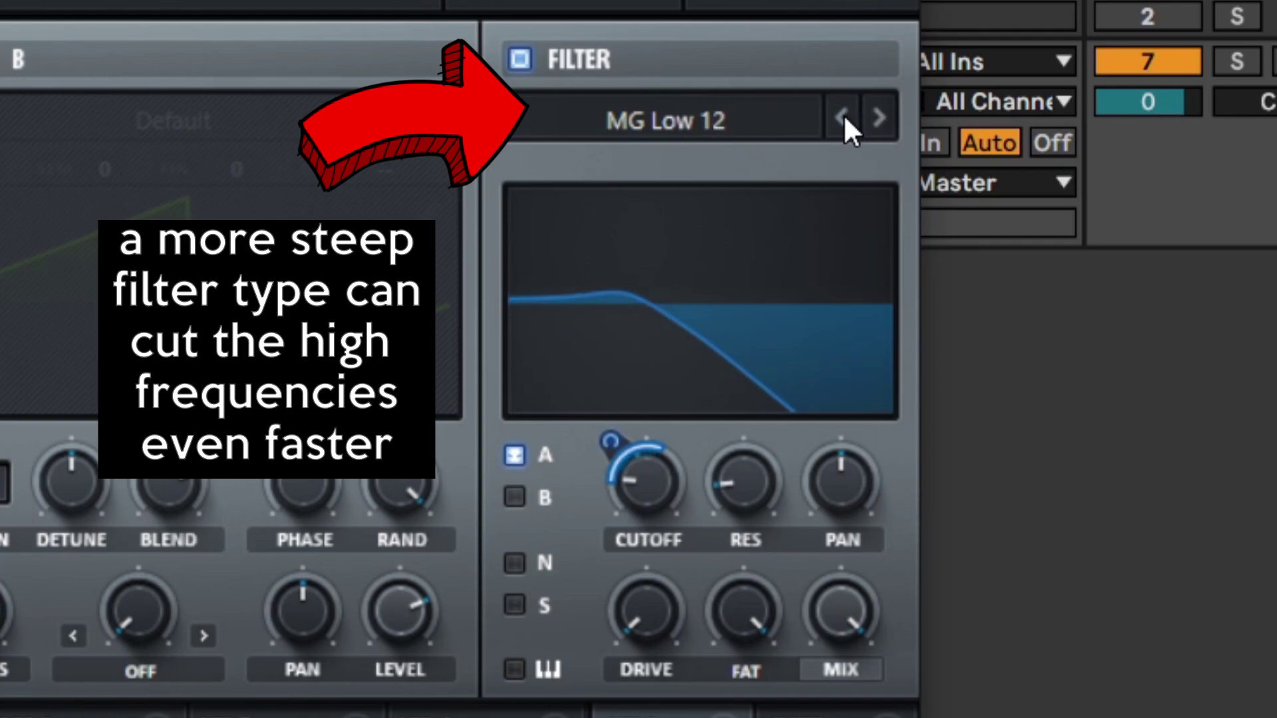
- Compare neighbouring filter types and set the filter to MG Low 24
{"action": "left_click", "coordinate": [844, 118]}
{"action": "left_click", "coordinate": [876, 117]}
{"action": "left_click", "coordinate": [876, 117]}
{"action": "left_click", "coordinate": [876, 117]}
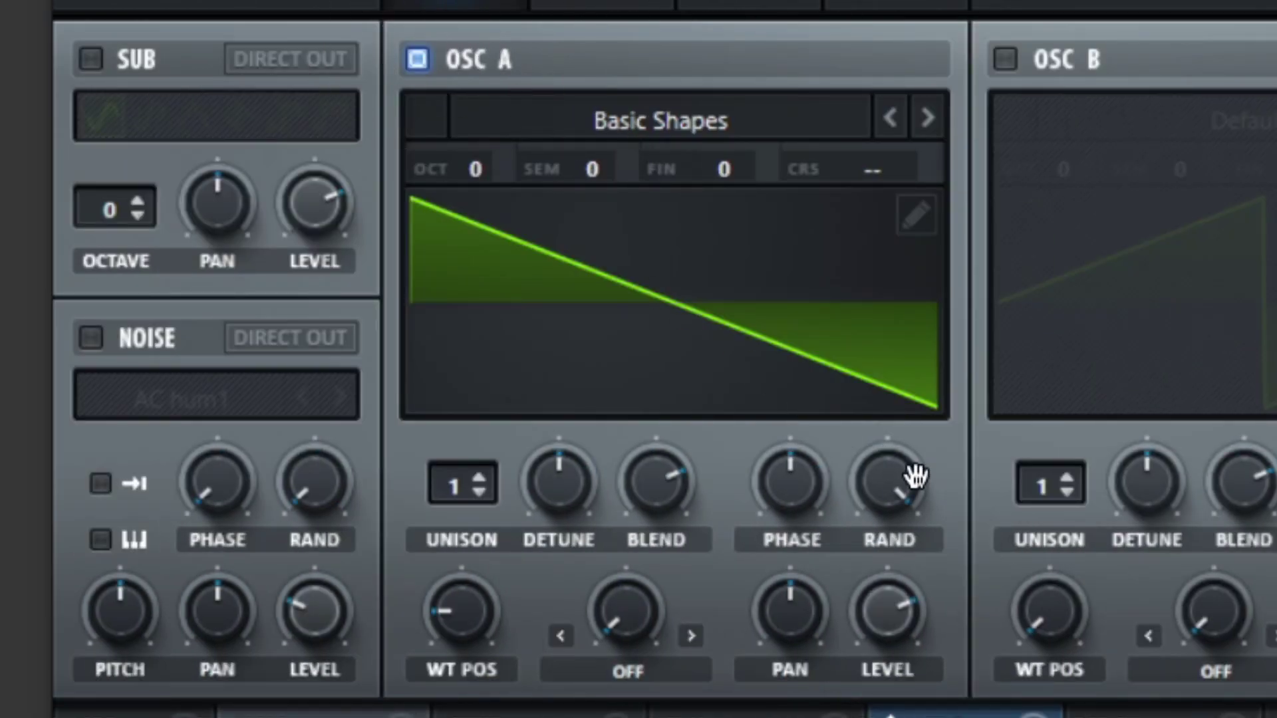
- Lower Oscillator A's phase randomness and bring its first harmonic bin down to zero in the wavetable editor
{"action": "left_click_drag", "start_coordinate": [895, 482], "coordinate": [832, 679]}
{"action": "left_click", "coordinate": [913, 207]}
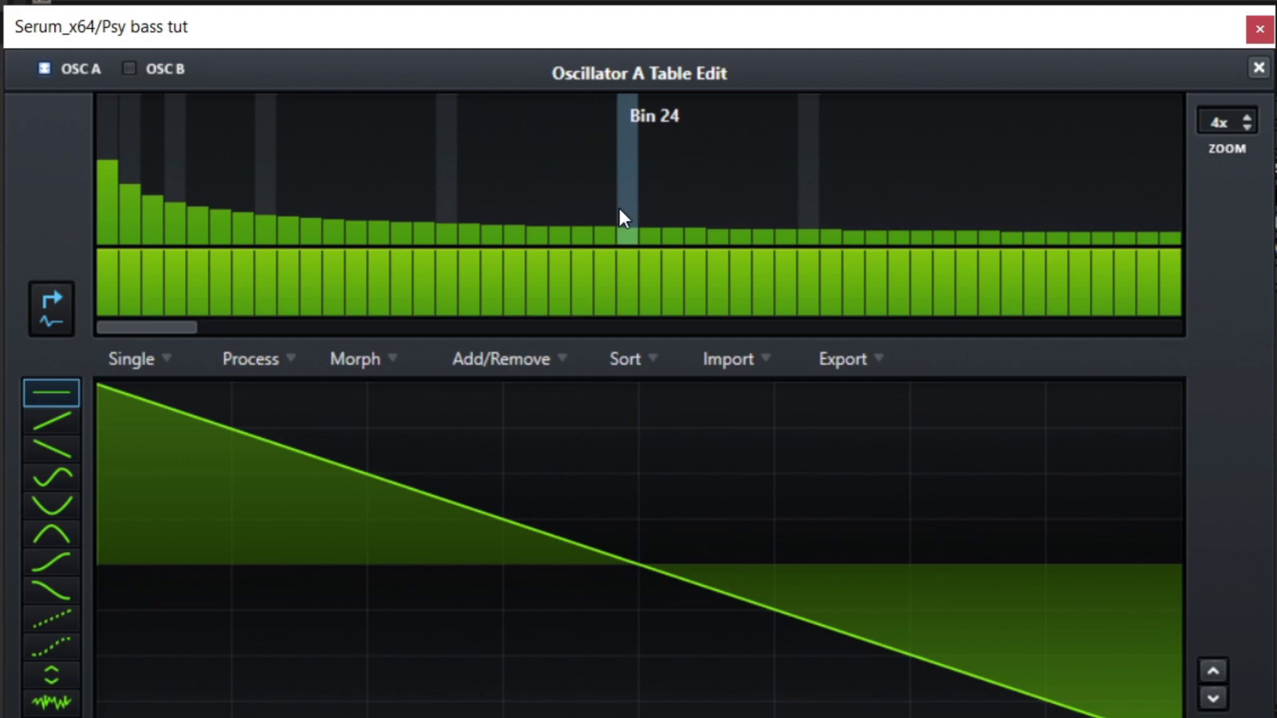
{"action": "left_click", "coordinate": [110, 198]}
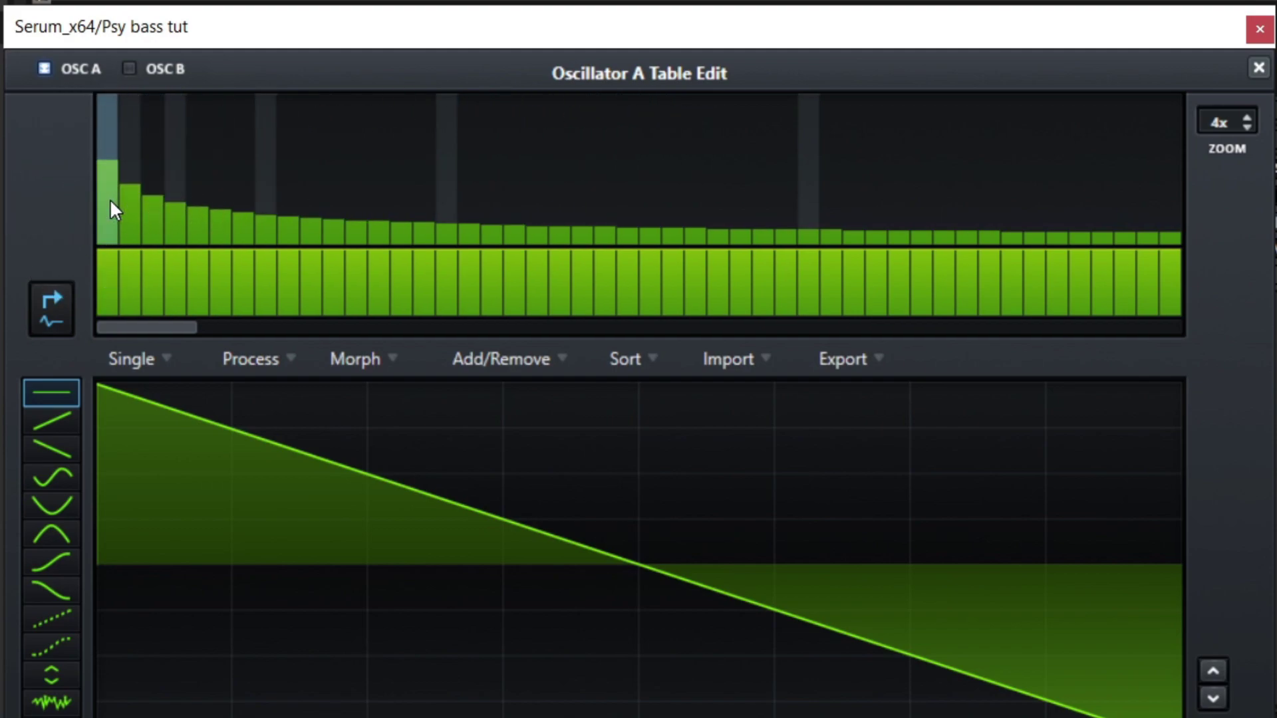
{"action": "left_click_drag", "start_coordinate": [110, 198], "coordinate": [97, 250]}
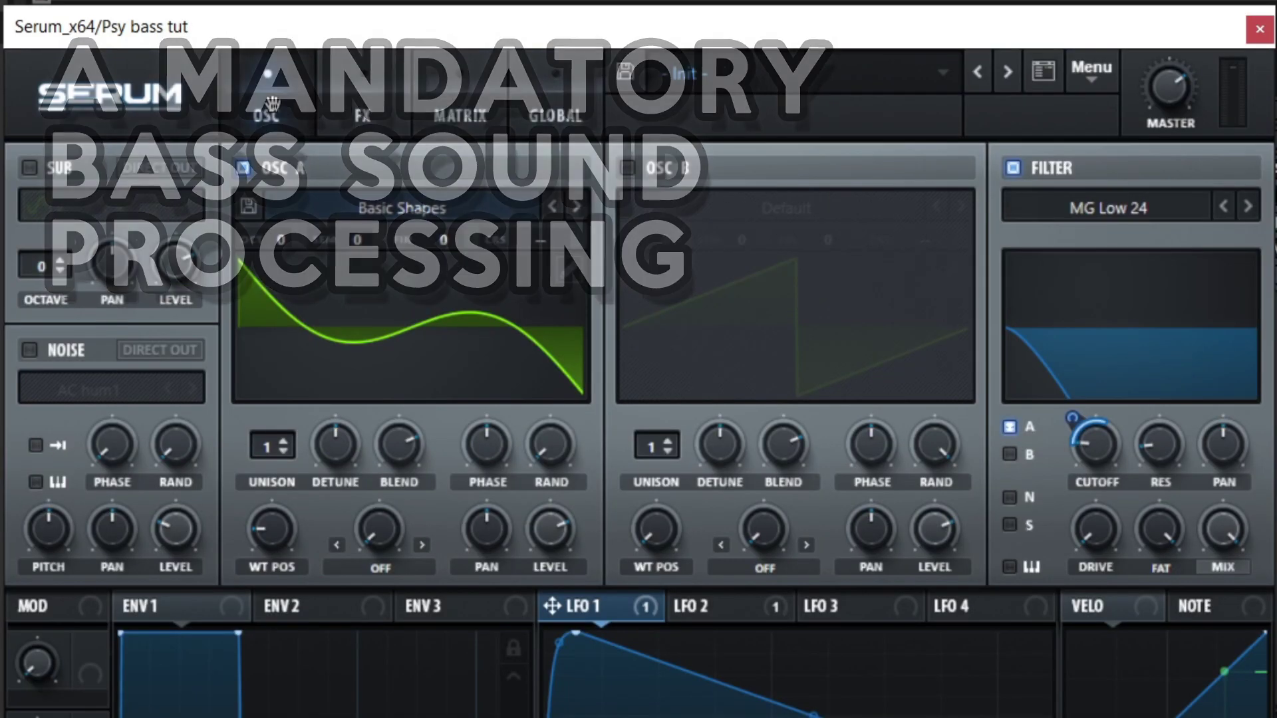
- Open the synth's effects rack
{"action": "left_click", "coordinate": [343, 101]}
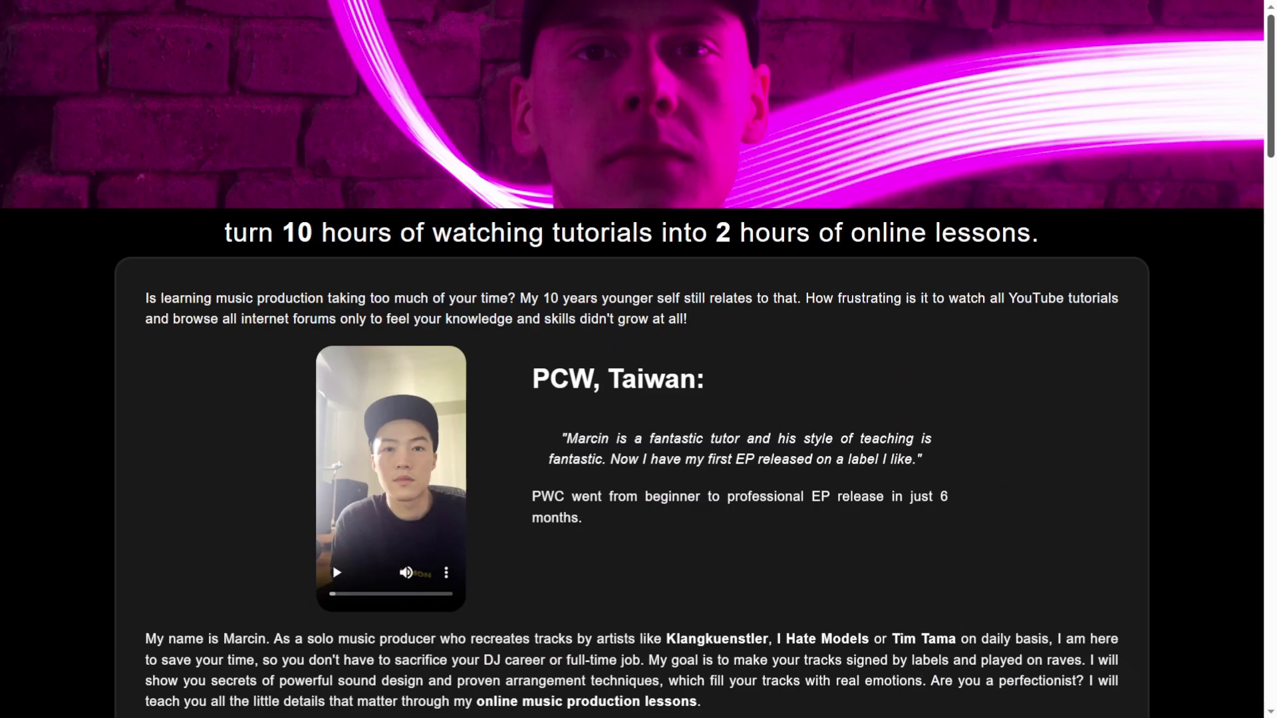
{"action": "scroll", "coordinate": [638, 359], "scroll_direction": "down", "scroll_amount": 5}
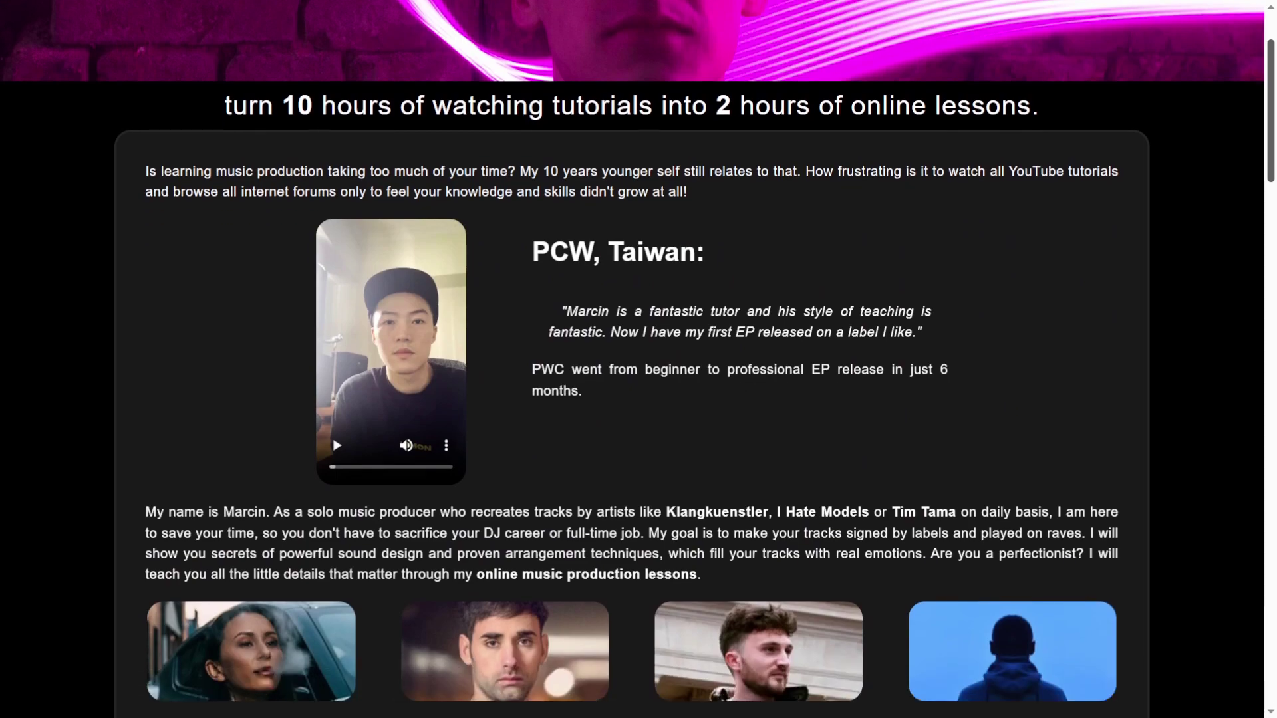
{"action": "scroll", "coordinate": [639, 359], "scroll_direction": "down", "scroll_amount": 8}
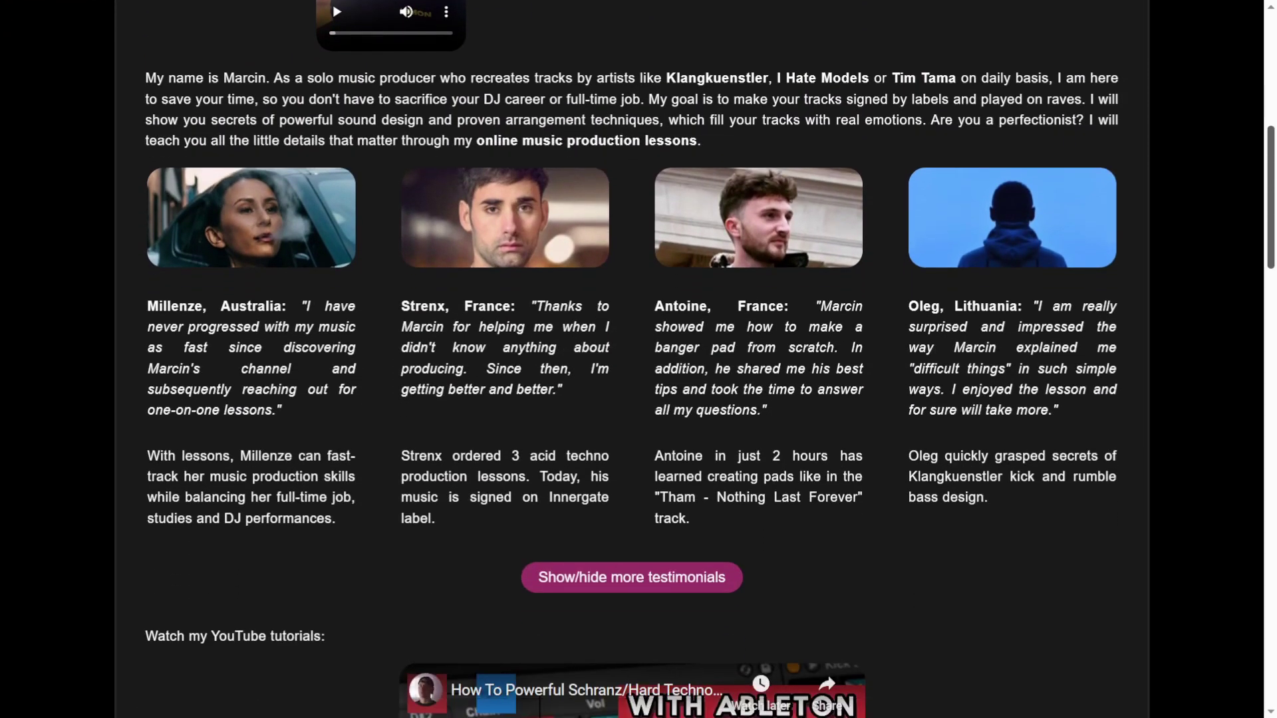
{"action": "scroll", "coordinate": [639, 359], "scroll_direction": "down", "scroll_amount": 10}
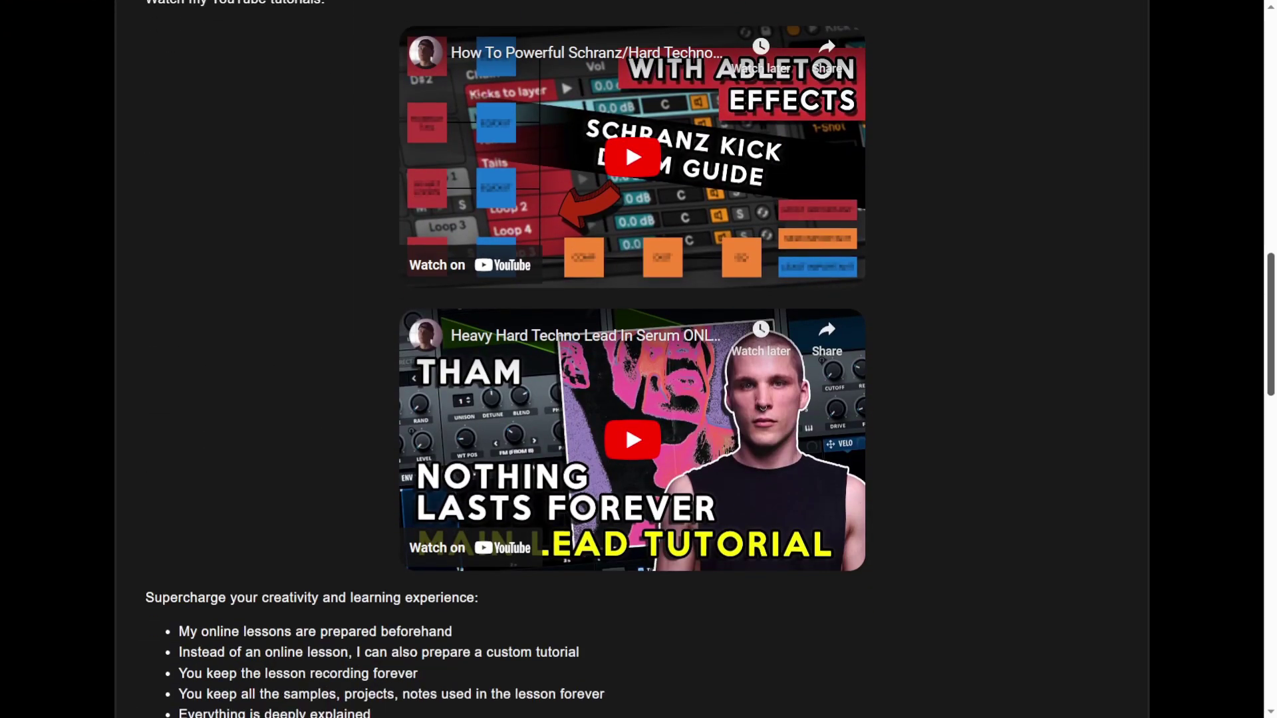
{"action": "scroll", "coordinate": [639, 359], "scroll_direction": "down", "scroll_amount": 15}
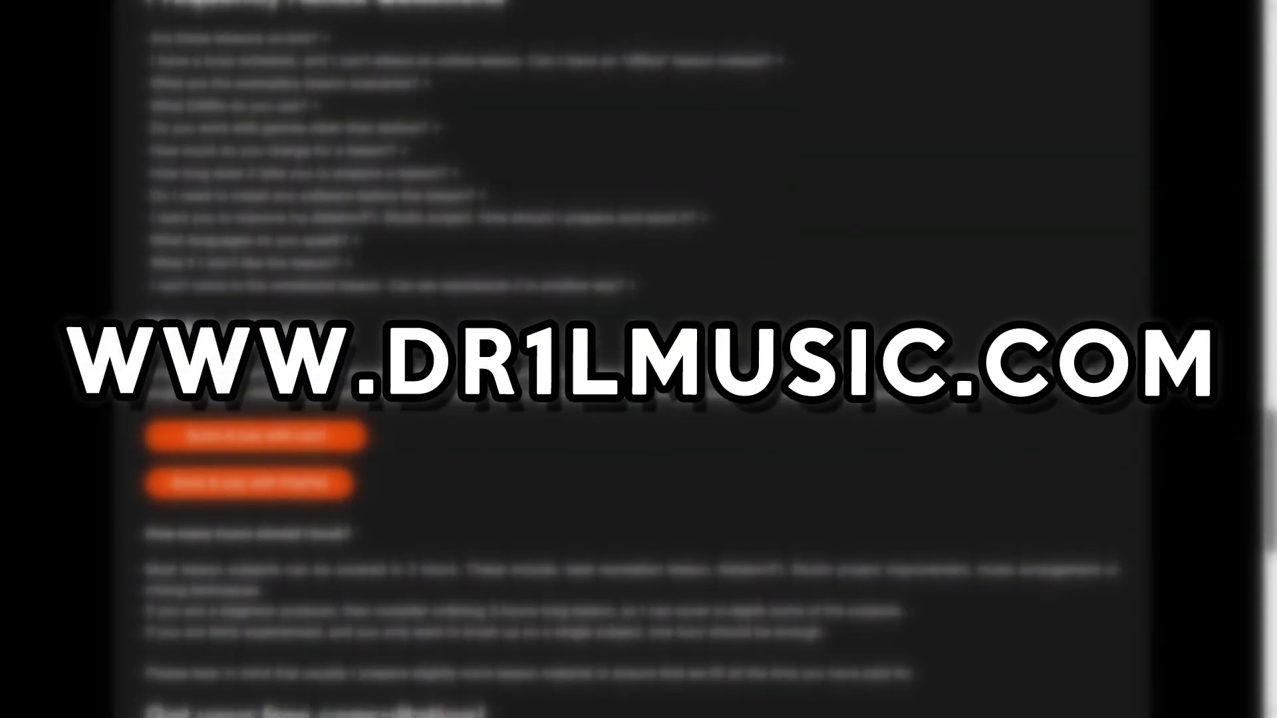
{"action": "scroll", "coordinate": [638, 359], "scroll_direction": "down", "scroll_amount": 2}
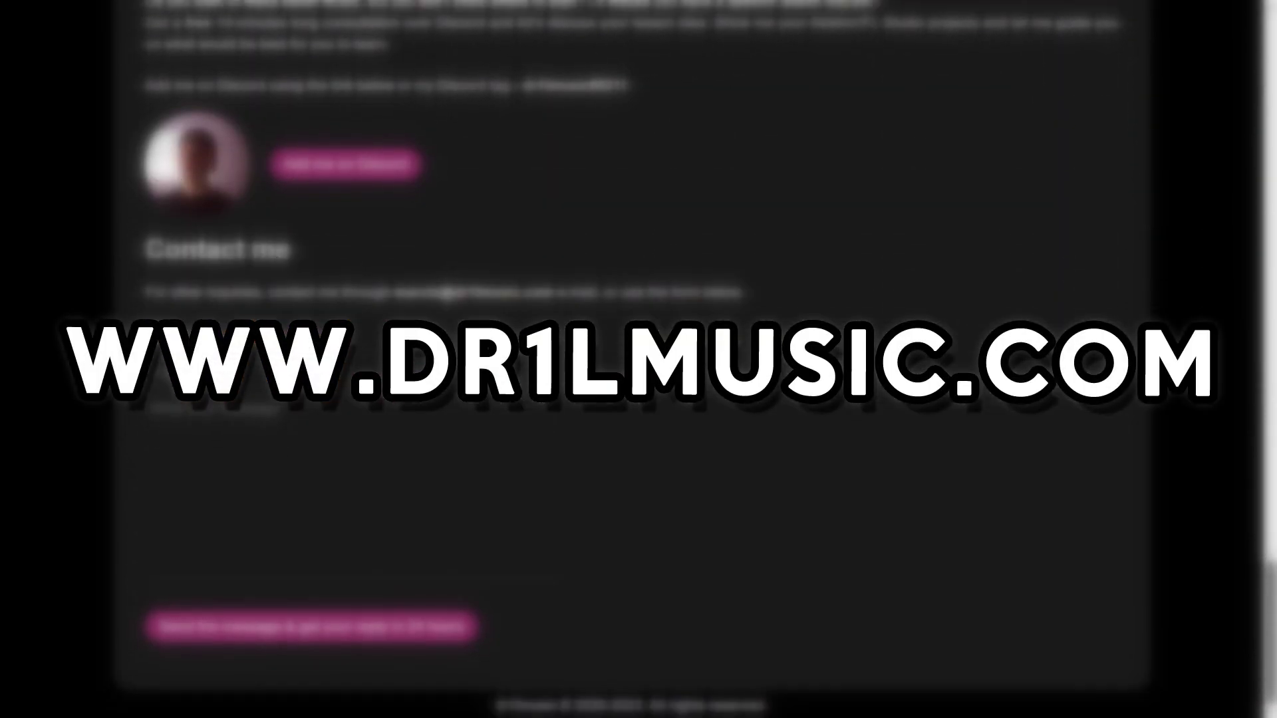
{"action": "scroll", "coordinate": [638, 359], "scroll_direction": "up", "scroll_amount": 2}
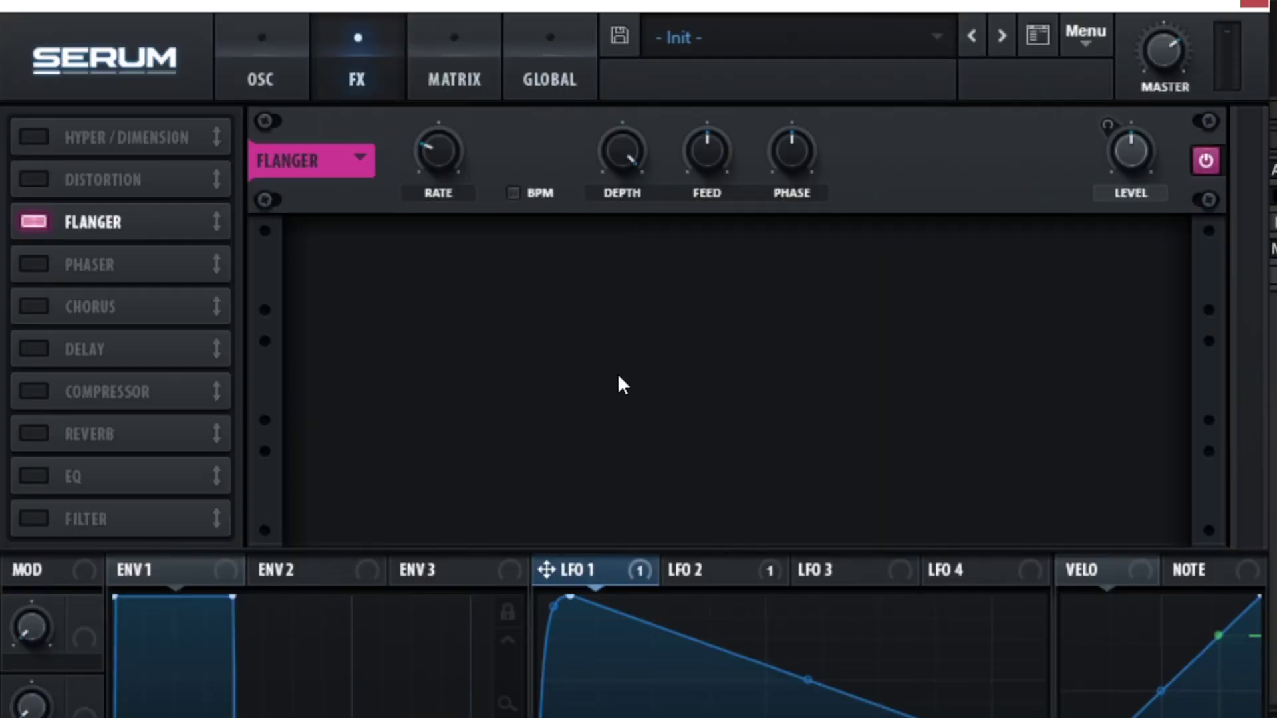
- Enable Distortion after the Flanger in the effects chain and raise its drive to a strong amount
{"action": "left_click", "coordinate": [37, 176]}
{"action": "left_click_drag", "start_coordinate": [48, 178], "coordinate": [93, 220]}
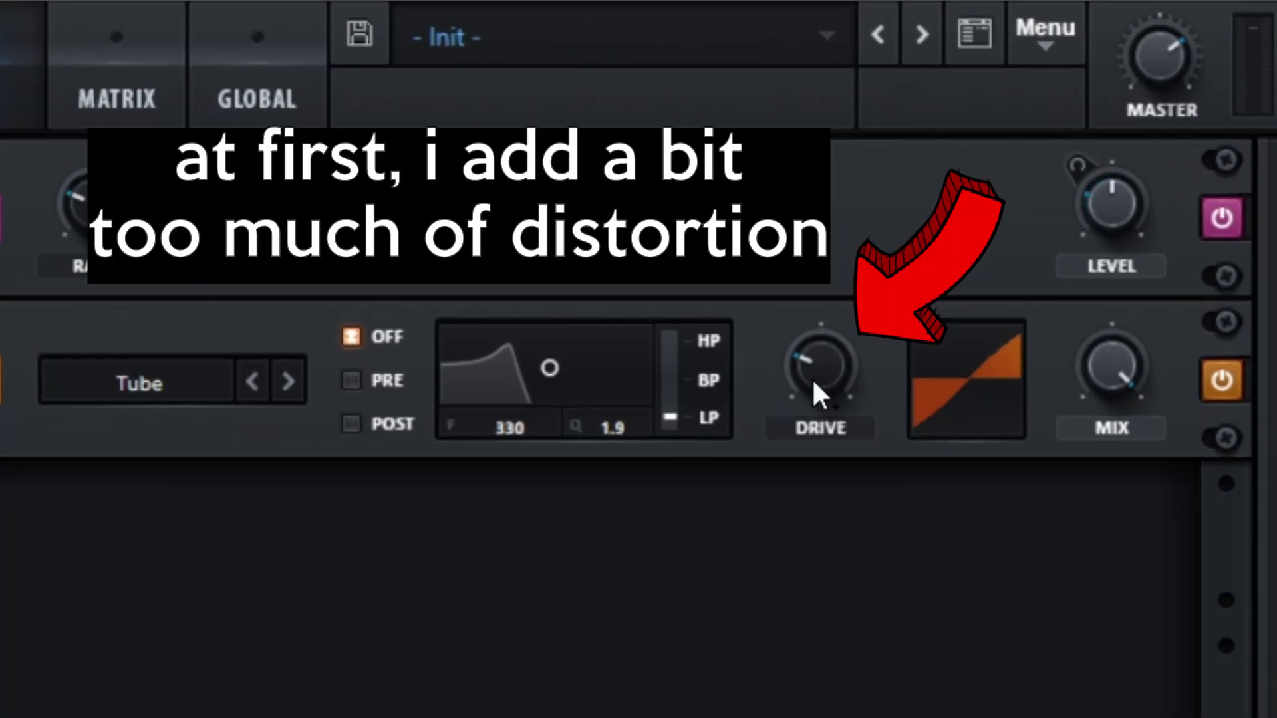
{"action": "left_click_drag", "start_coordinate": [811, 377], "coordinate": [862, 74]}
- Audition distortion types such as Diode 1 and Diode 2 at different drive amounts and choose Sine Shaper
{"action": "left_click", "coordinate": [282, 380]}
{"action": "left_click", "coordinate": [282, 380]}
{"action": "left_click", "coordinate": [282, 380]}
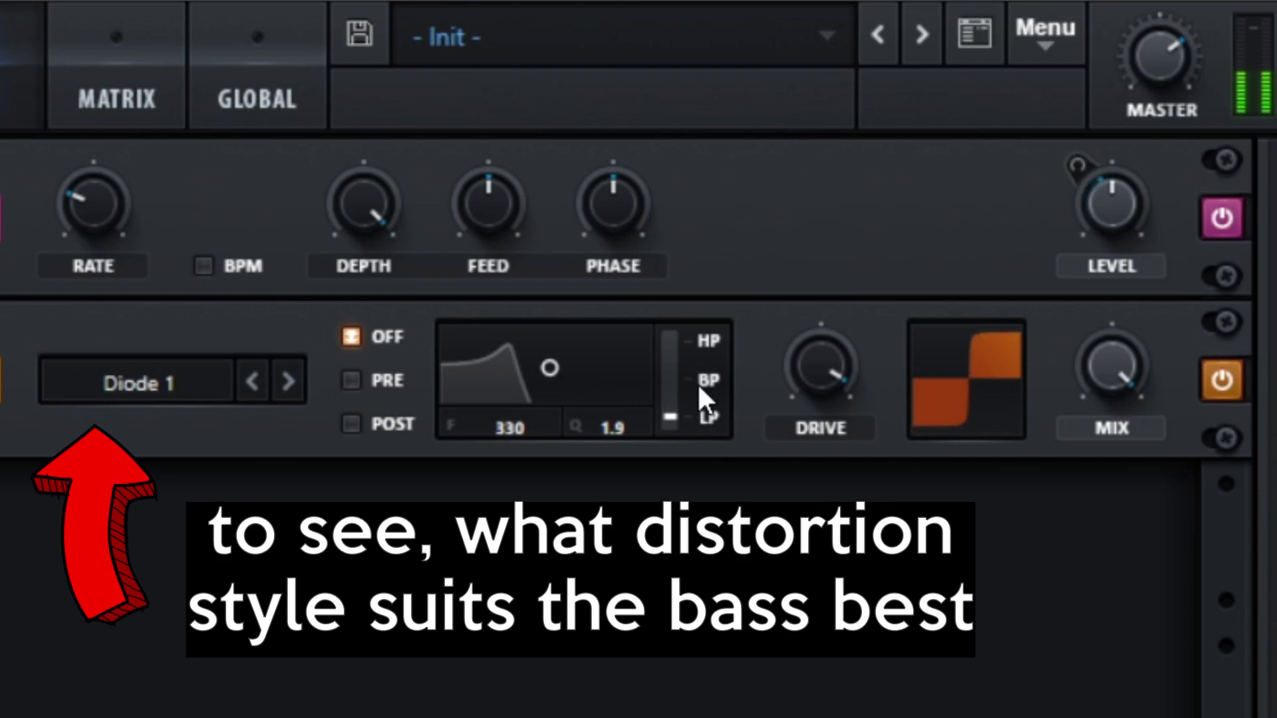
{"action": "left_click_drag", "start_coordinate": [825, 372], "coordinate": [741, 394]}
{"action": "left_click", "coordinate": [287, 381]}
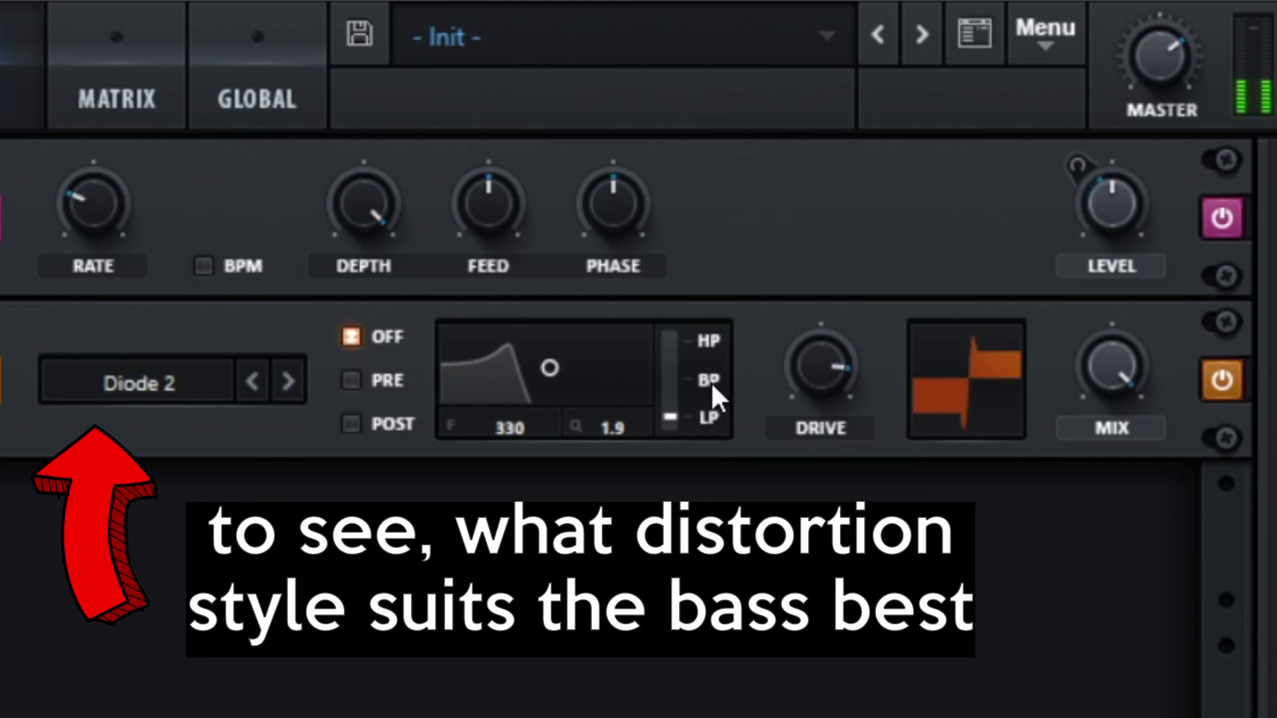
{"action": "left_click_drag", "start_coordinate": [819, 356], "coordinate": [818, 542]}
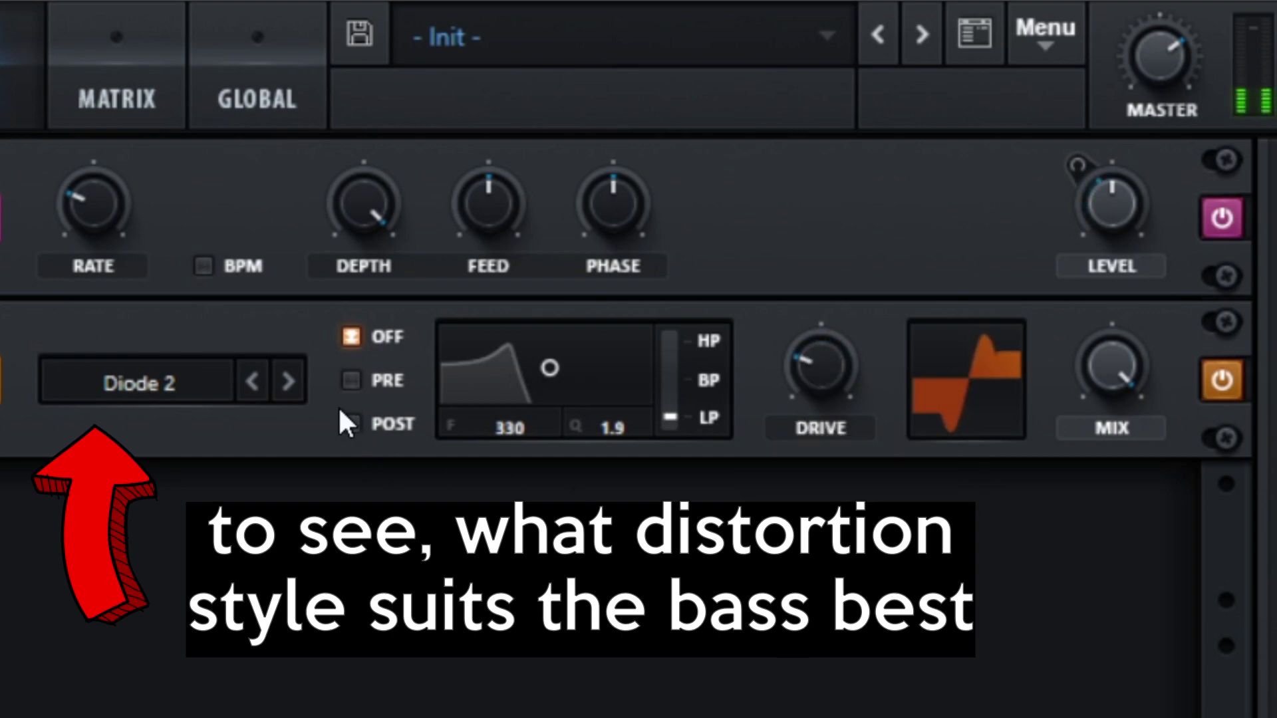
{"action": "left_click", "coordinate": [295, 389]}
{"action": "left_click_drag", "start_coordinate": [806, 351], "coordinate": [804, 322]}
{"action": "left_click", "coordinate": [222, 386]}
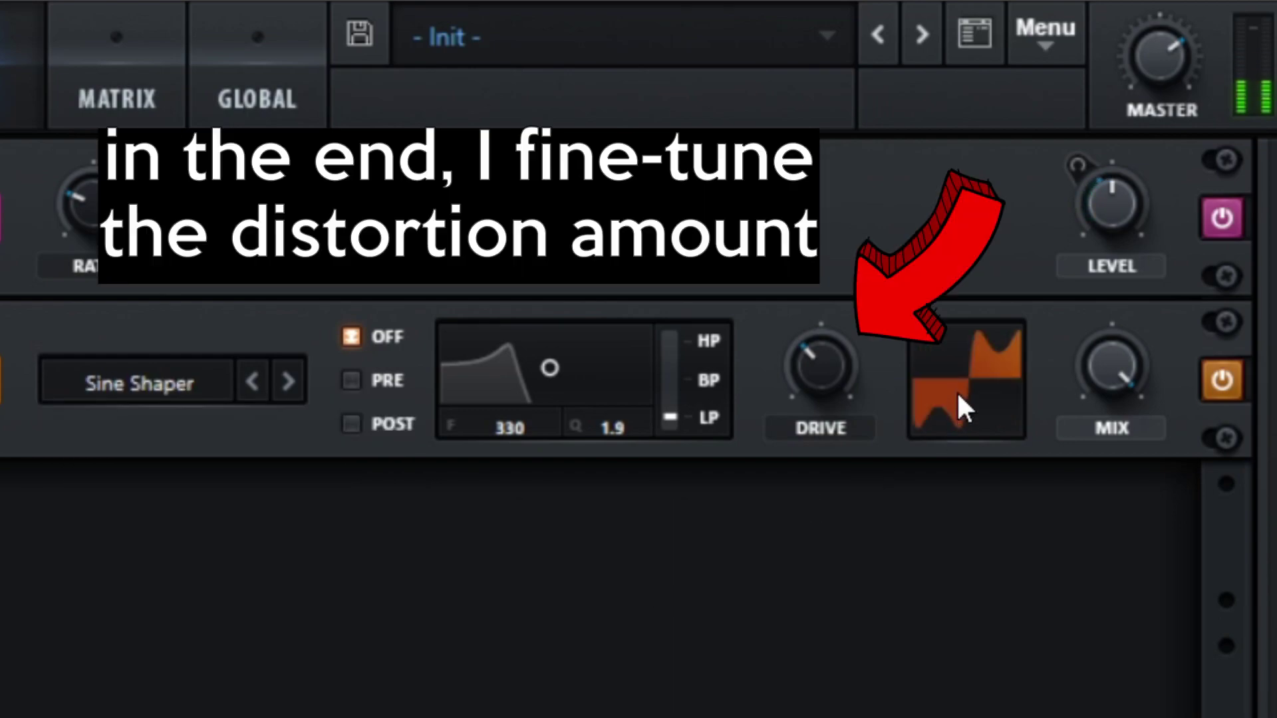
- Fine-tune the distortion drive to a little below half and switch its Mix control to Level, set slightly below centre
{"action": "mouse_move", "coordinate": [821, 363]}
{"action": "left_mouse_down"}
{"action": "mouse_move", "coordinate": [833, 267]}
{"action": "mouse_move", "coordinate": [828, 360]}
{"action": "left_mouse_up"}
{"action": "scroll", "coordinate": [828, 359], "scroll_direction": "up", "scroll_amount": 5}
{"action": "scroll", "coordinate": [827, 359], "scroll_direction": "down", "scroll_amount": 2}
{"action": "scroll", "coordinate": [827, 359], "scroll_direction": "up", "scroll_amount": 2}
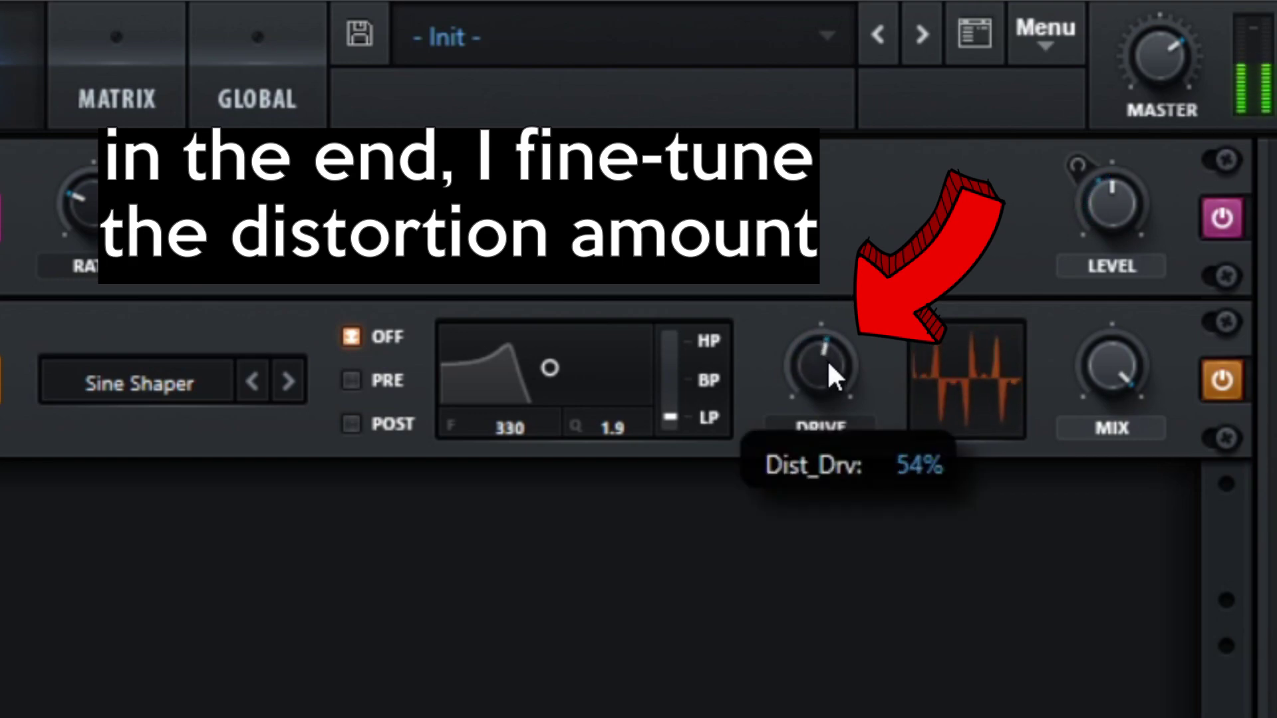
{"action": "scroll", "coordinate": [828, 360], "scroll_direction": "down", "scroll_amount": 3}
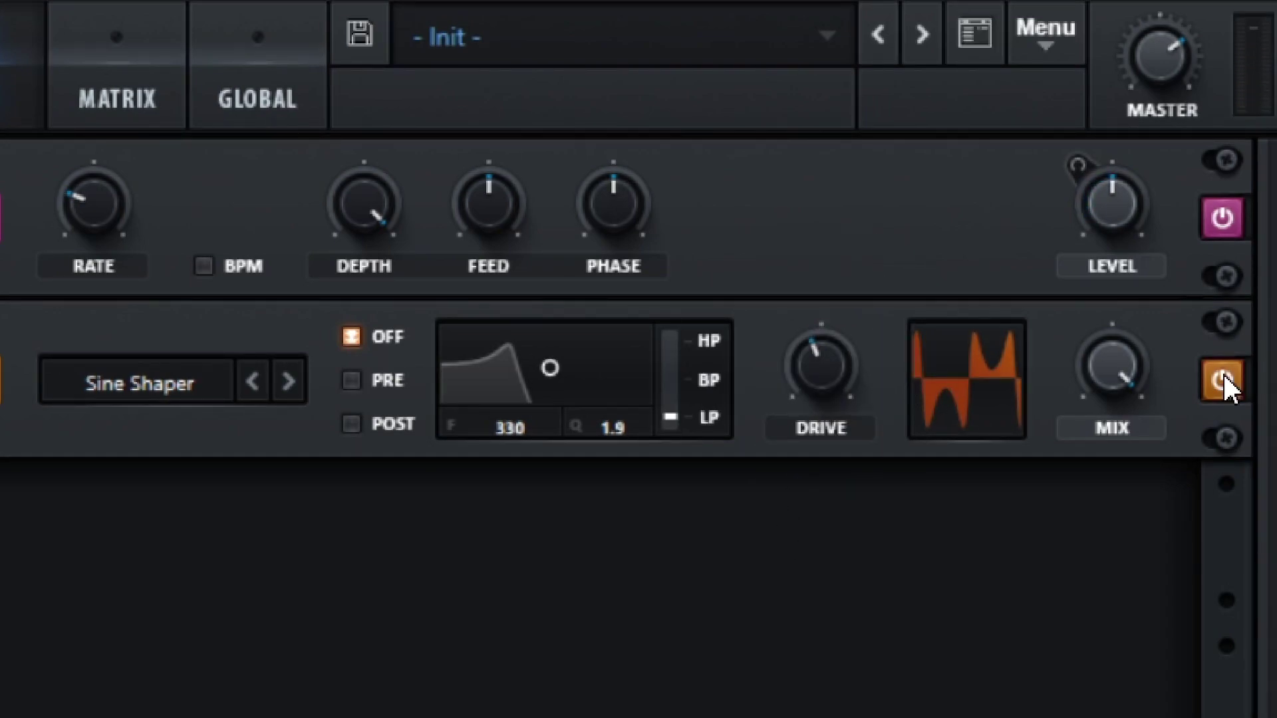
{"action": "left_click", "coordinate": [1110, 432]}
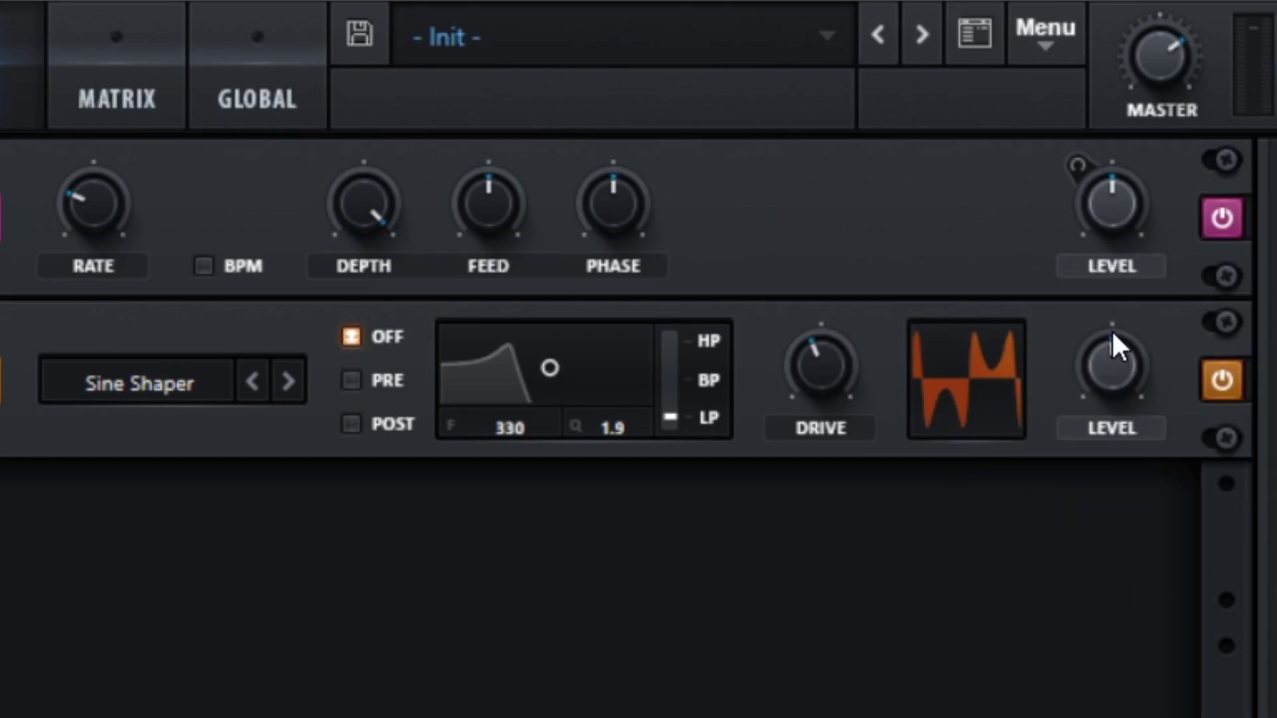
{"action": "left_click_drag", "start_coordinate": [1117, 352], "coordinate": [1122, 345]}
- Enable the Compressor after the Distortion and turn on its multiband mode
{"action": "left_click", "coordinate": [44, 398]}
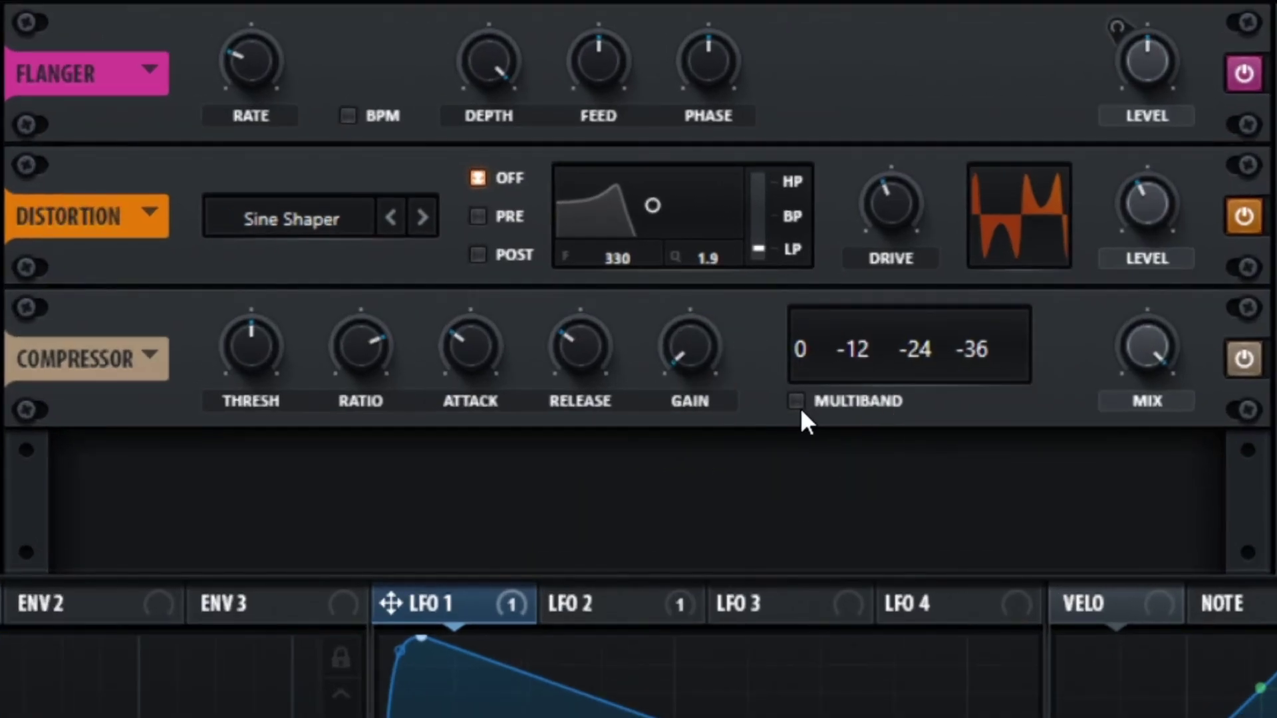
{"action": "left_click", "coordinate": [878, 424]}
{"action": "left_click", "coordinate": [878, 366]}
{"action": "left_click", "coordinate": [873, 350]}
{"action": "left_click", "coordinate": [872, 326]}
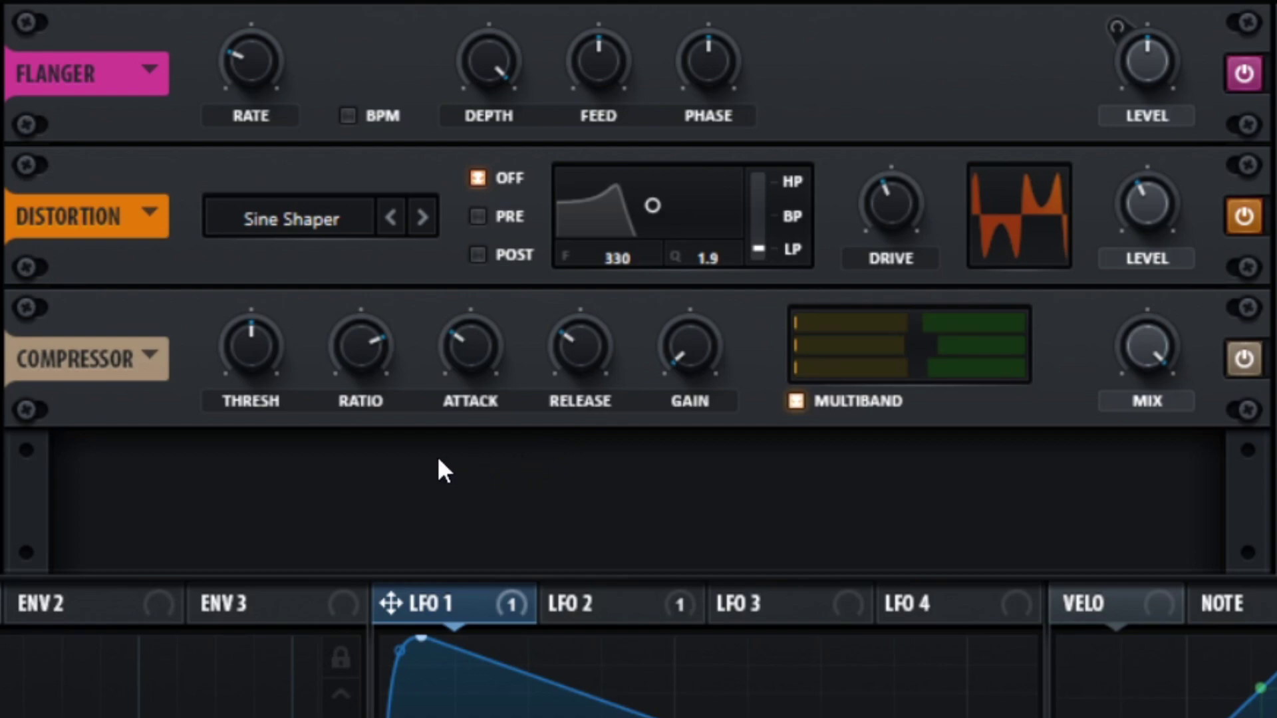
- Lower the multiband compressor's threshold to a low setting to increase the compression
{"action": "left_click", "coordinate": [242, 356]}
{"action": "left_click", "coordinate": [361, 349]}
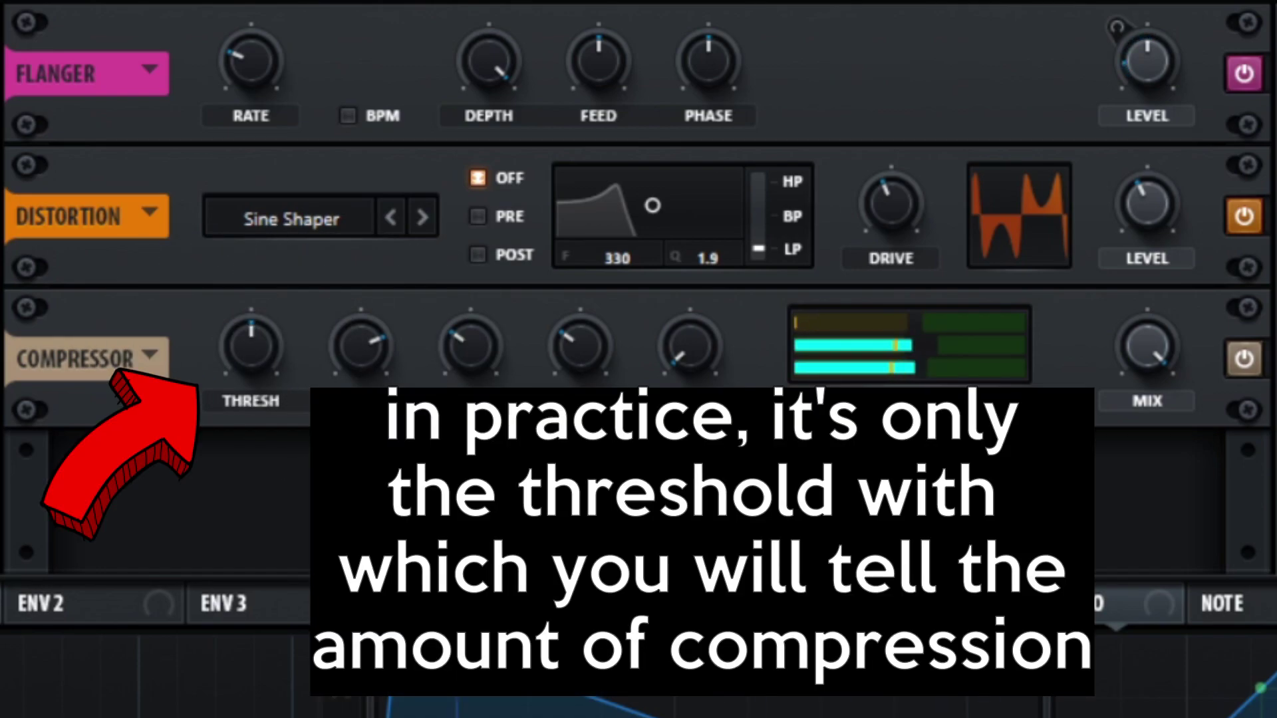
{"action": "scroll", "coordinate": [238, 350], "scroll_direction": "down", "scroll_amount": 10}
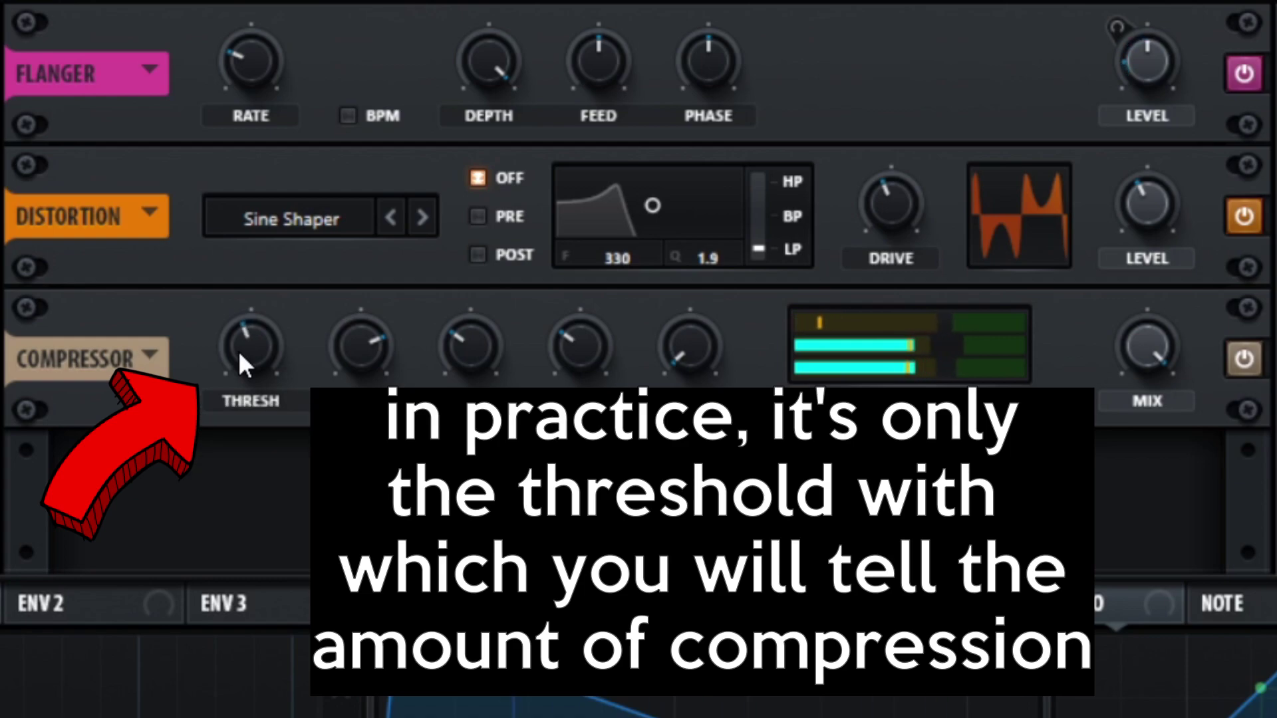
{"action": "scroll", "coordinate": [238, 350], "scroll_direction": "down", "scroll_amount": 4}
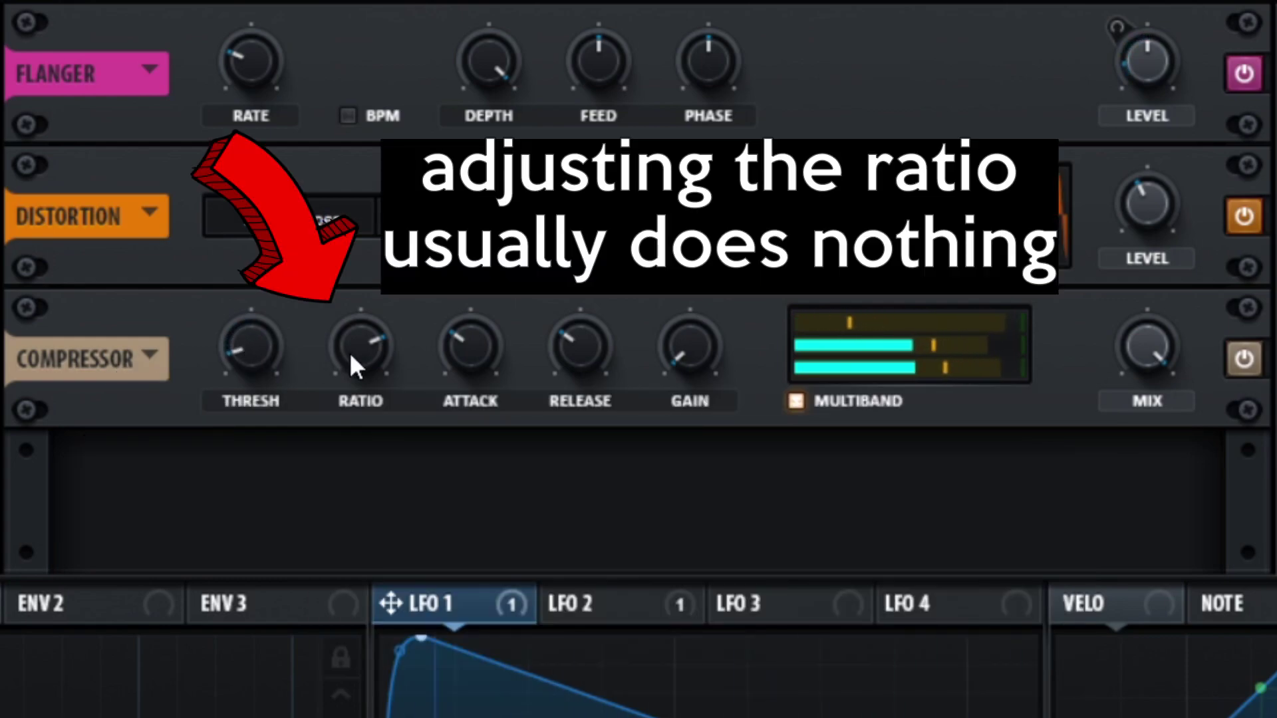
- Try different compressor ratio and attack amounts, and reset the attack to its default
{"action": "left_click_drag", "start_coordinate": [373, 349], "coordinate": [305, 268]}
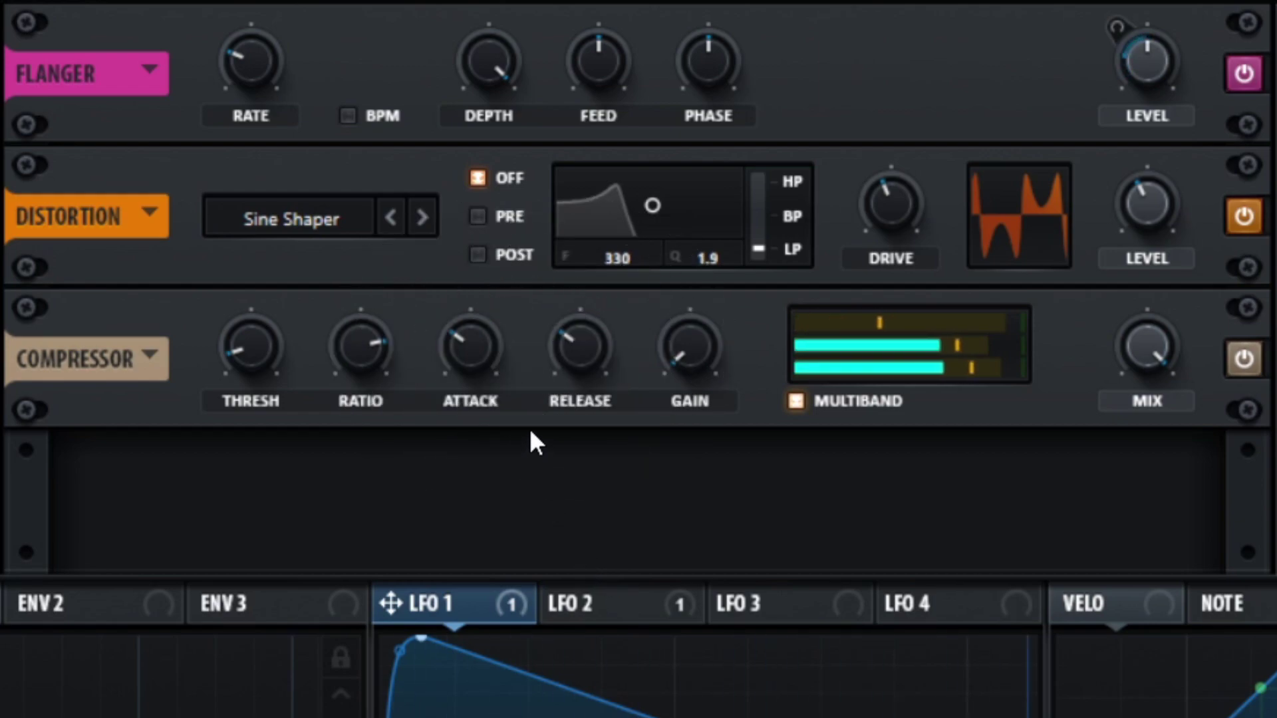
{"action": "left_click_drag", "start_coordinate": [477, 337], "coordinate": [465, 279]}
{"action": "right_click", "coordinate": [464, 353]}
{"action": "left_click", "coordinate": [532, 511]}
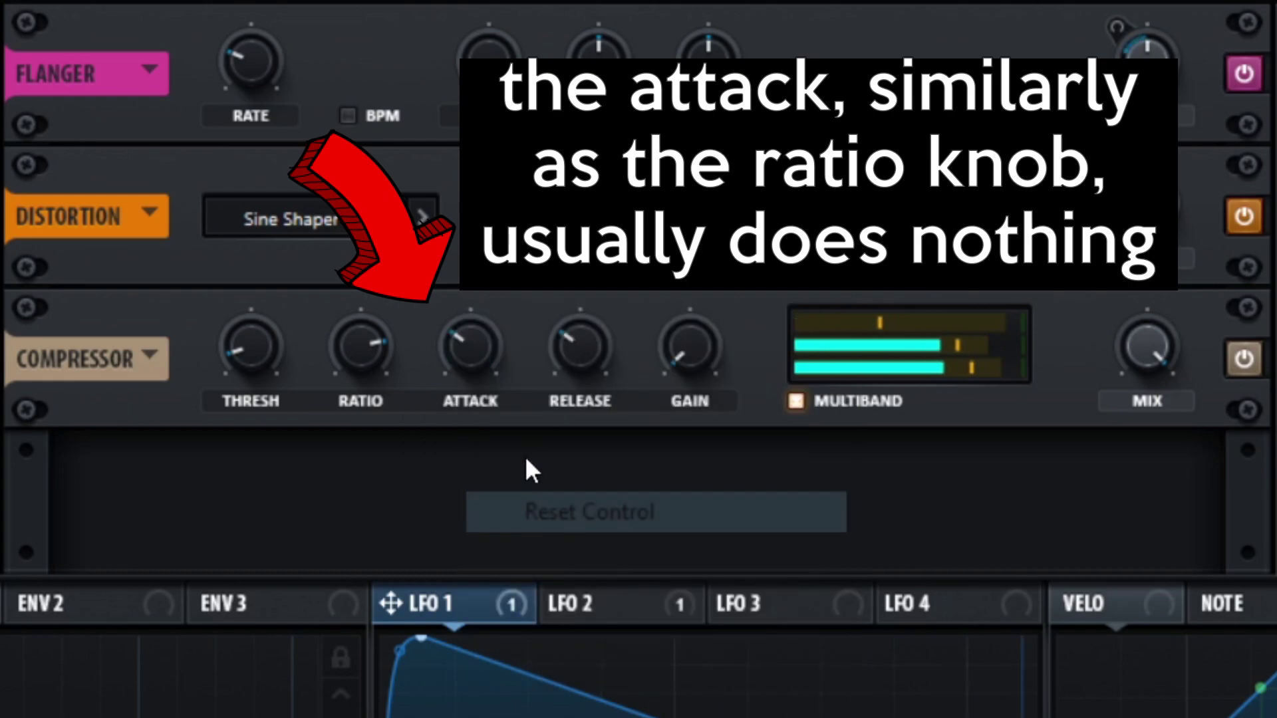
- Try different compressor release amounts and leave the release slightly lower
{"action": "mouse_move", "coordinate": [569, 341]}
{"action": "left_click_drag", "start_coordinate": [569, 341], "coordinate": [530, 443]}
{"action": "scroll", "coordinate": [581, 349], "scroll_direction": "up", "scroll_amount": 5}
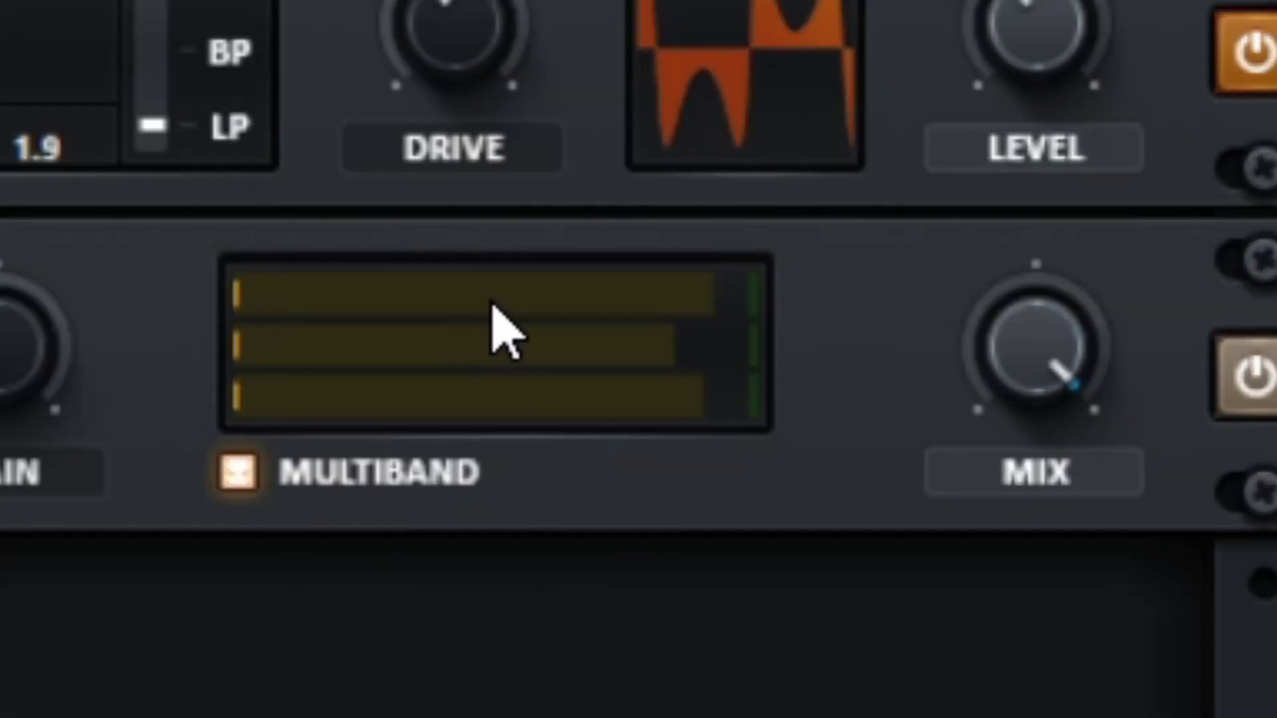
{"action": "left_click_drag", "start_coordinate": [909, 329], "coordinate": [940, 324]}
{"action": "left_click_drag", "start_coordinate": [562, 299], "coordinate": [505, 328]}
{"action": "mouse_move", "coordinate": [506, 399]}
{"action": "left_mouse_down"}
{"action": "mouse_move", "coordinate": [422, 429]}
{"action": "mouse_move", "coordinate": [527, 423]}
{"action": "mouse_move", "coordinate": [497, 419]}
{"action": "left_mouse_up"}
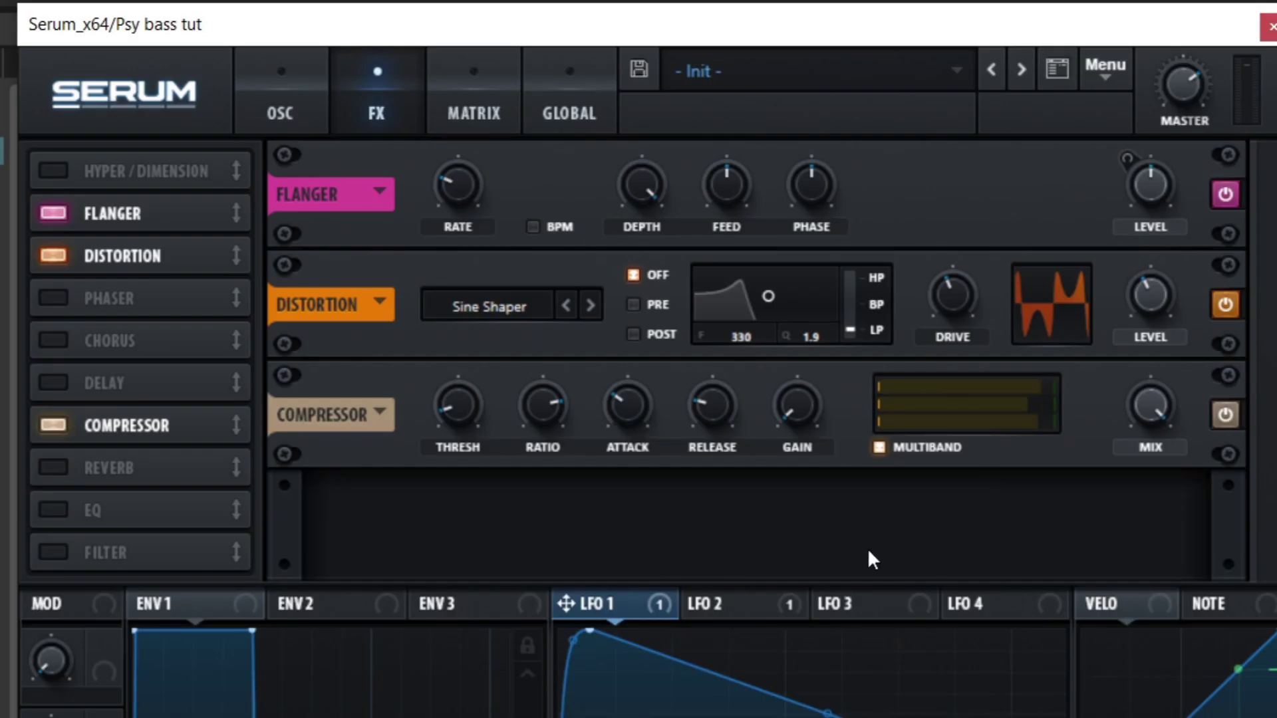
{"action": "left_click", "coordinate": [429, 382]}
{"action": "left_click", "coordinate": [397, 325]}
{"action": "left_click", "coordinate": [309, 306]}
{"action": "left_click", "coordinate": [345, 414]}
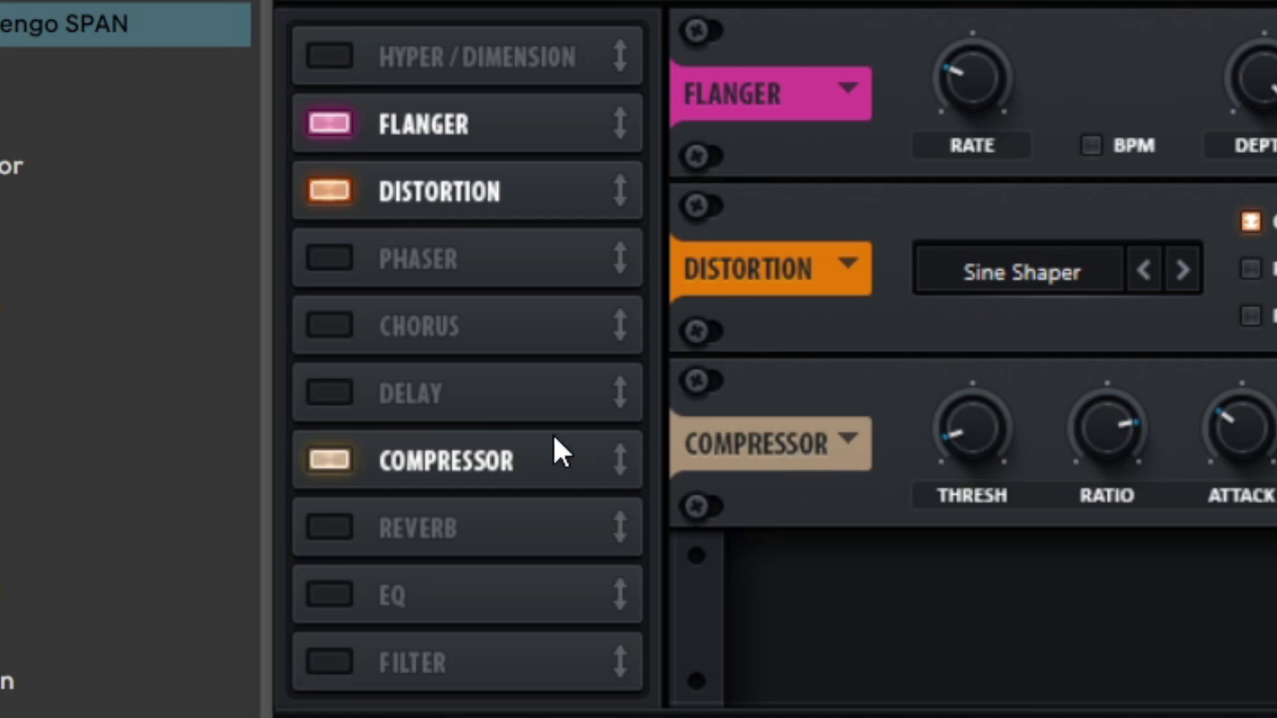
- Try the Compressor ahead of the Distortion and move it back behind the Distortion
{"action": "left_click_drag", "start_coordinate": [554, 439], "coordinate": [466, 181]}
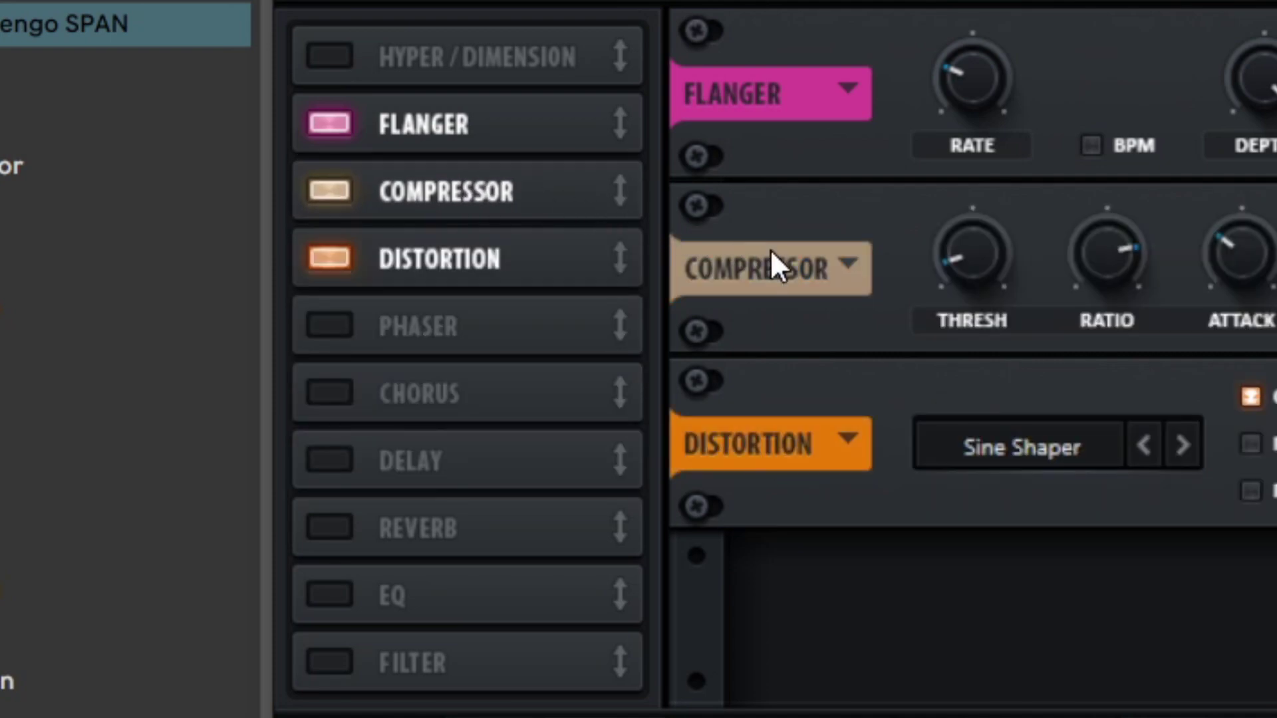
{"action": "left_click", "coordinate": [793, 263]}
{"action": "left_click", "coordinate": [850, 439]}
{"action": "left_click_drag", "start_coordinate": [446, 176], "coordinate": [442, 264]}
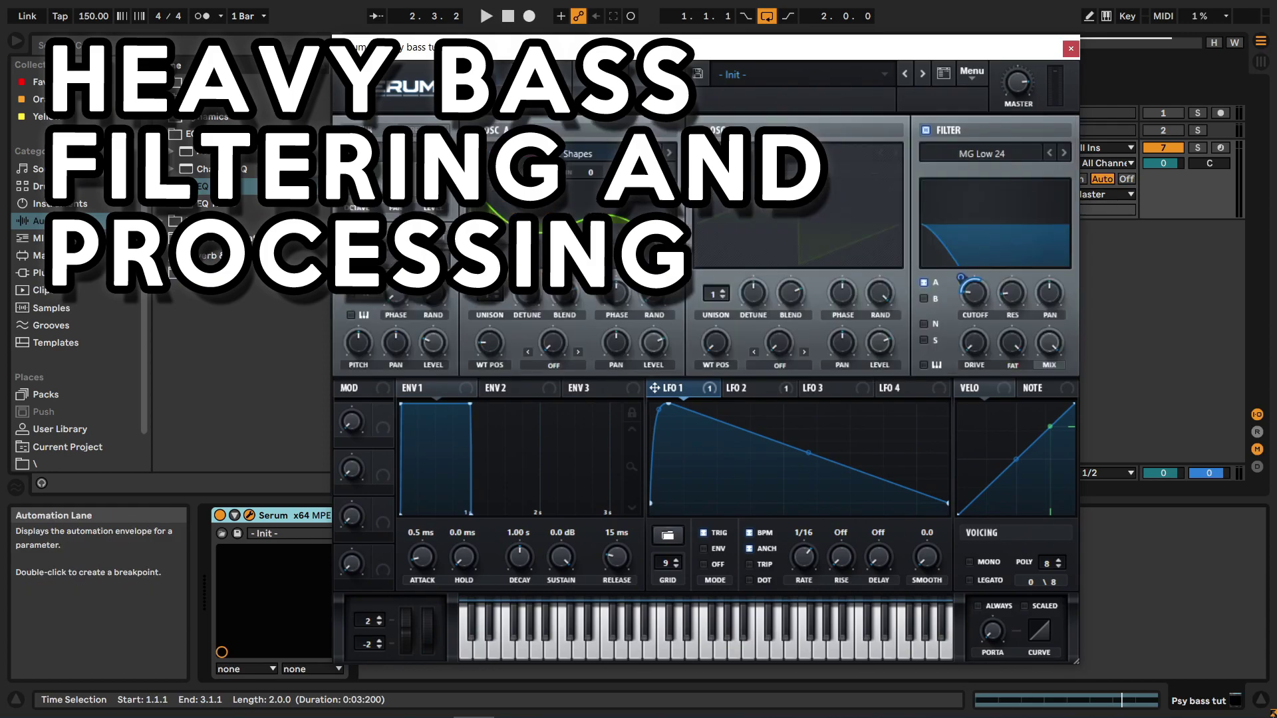
- Close the synth window, add an EQ Eight after Serum on the bass track, and disable EQ bands 1 to 4
{"action": "left_click", "coordinate": [1070, 50]}
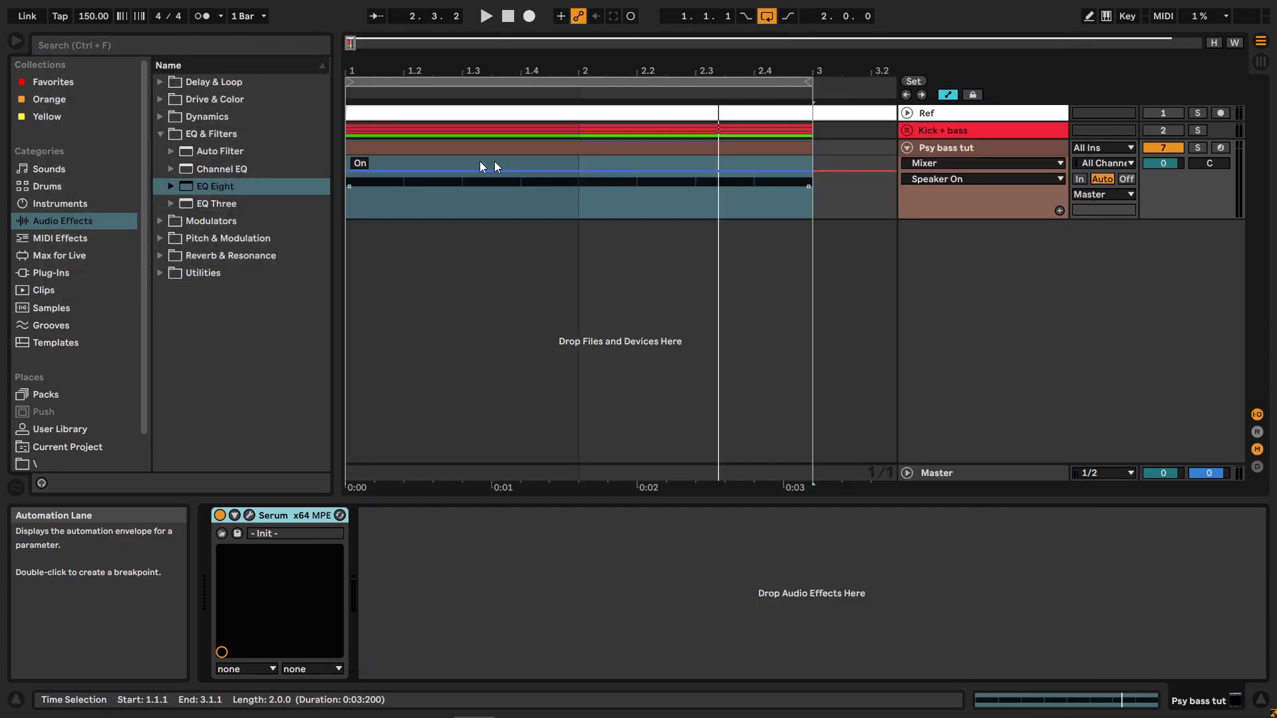
{"action": "left_click_drag", "start_coordinate": [221, 194], "coordinate": [436, 562]}
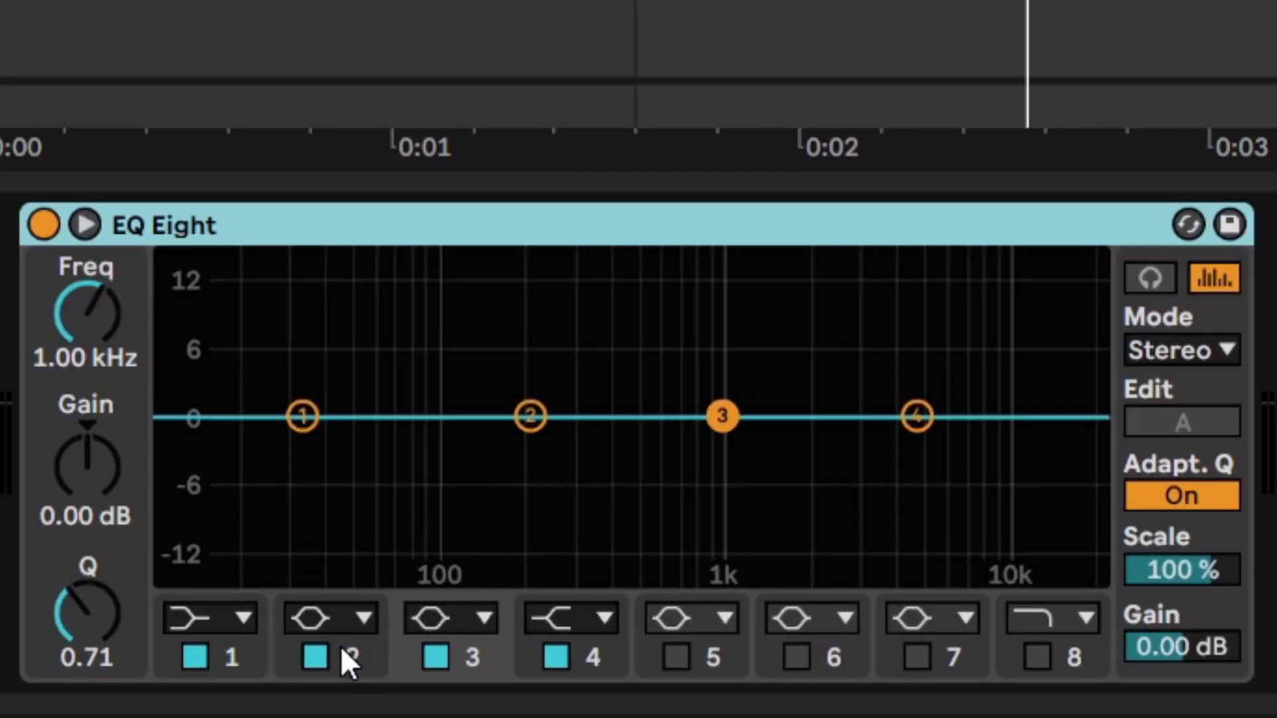
{"action": "left_click", "coordinate": [346, 655]}
{"action": "left_click", "coordinate": [453, 659]}
{"action": "left_click", "coordinate": [551, 658]}
{"action": "left_click", "coordinate": [199, 659]}
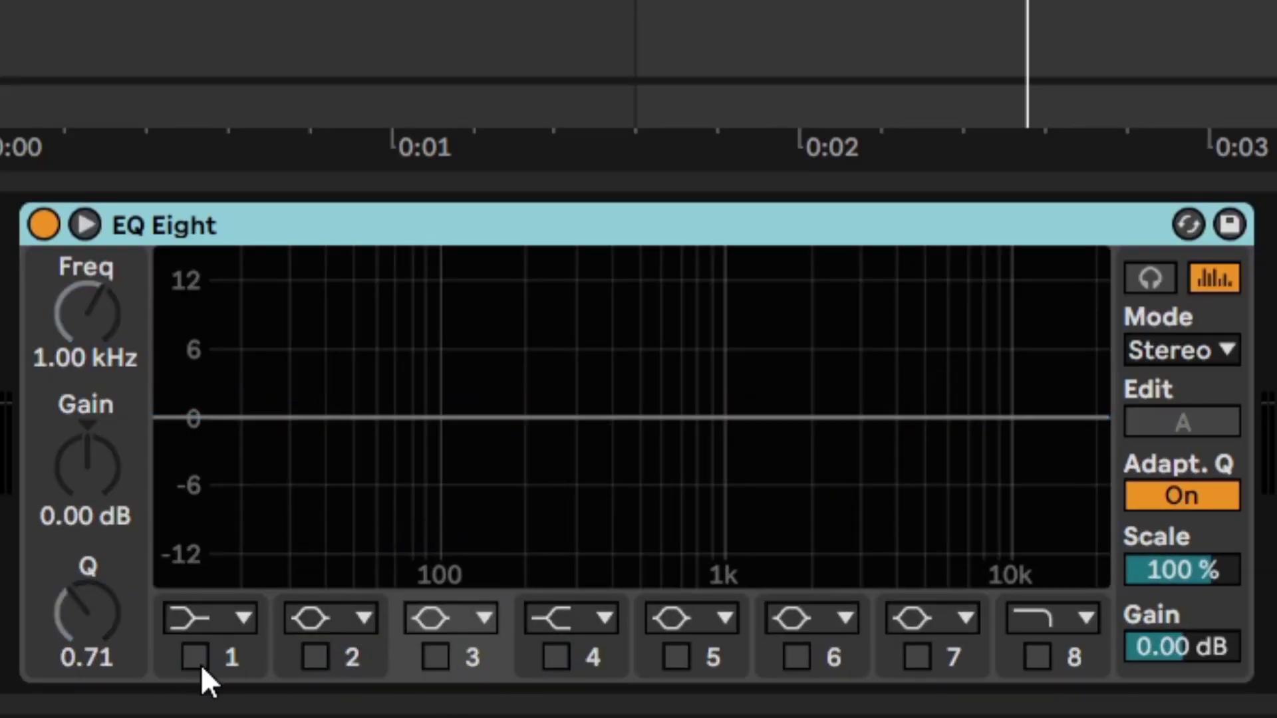
- Start playback, switch EQ Eight band 8 to the 4x low-pass type, enable it, and set its frequency to 282 Hz
{"action": "key", "text": "space"}
{"action": "left_click", "coordinate": [1038, 618]}
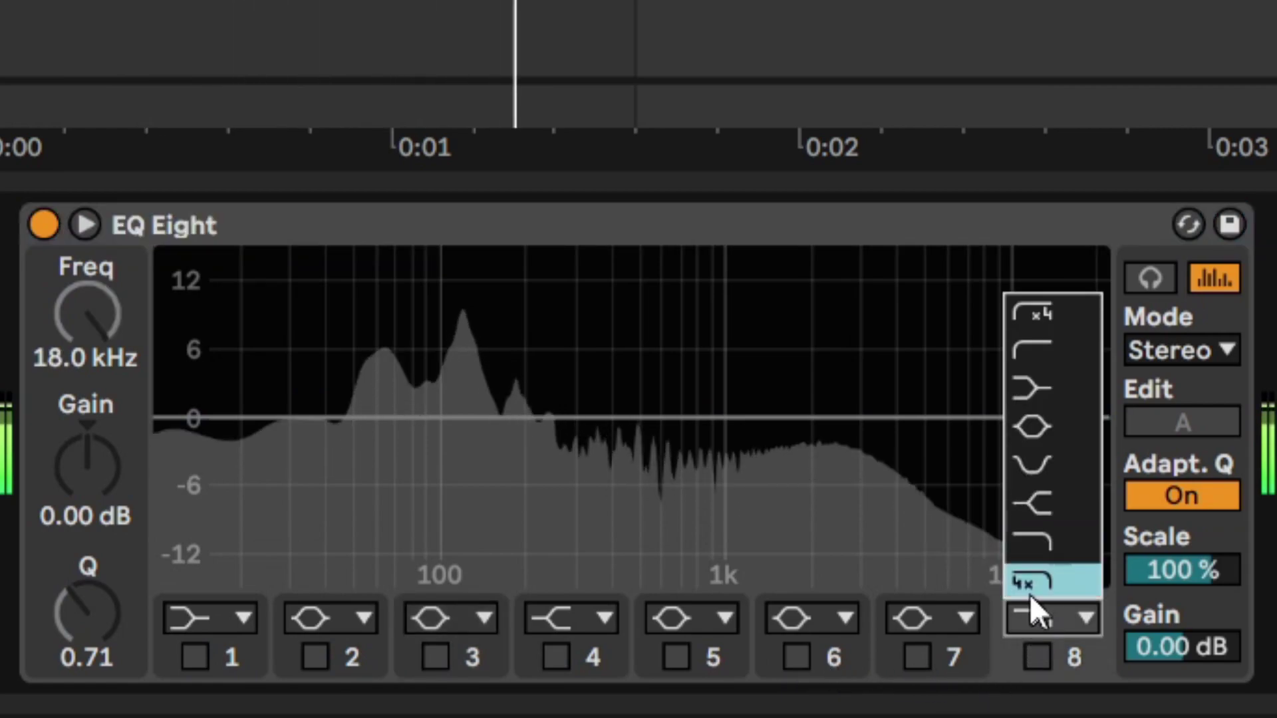
{"action": "left_click", "coordinate": [1031, 584]}
{"action": "left_click", "coordinate": [1038, 657]}
{"action": "left_click_drag", "start_coordinate": [87, 313], "coordinate": [86, 374]}
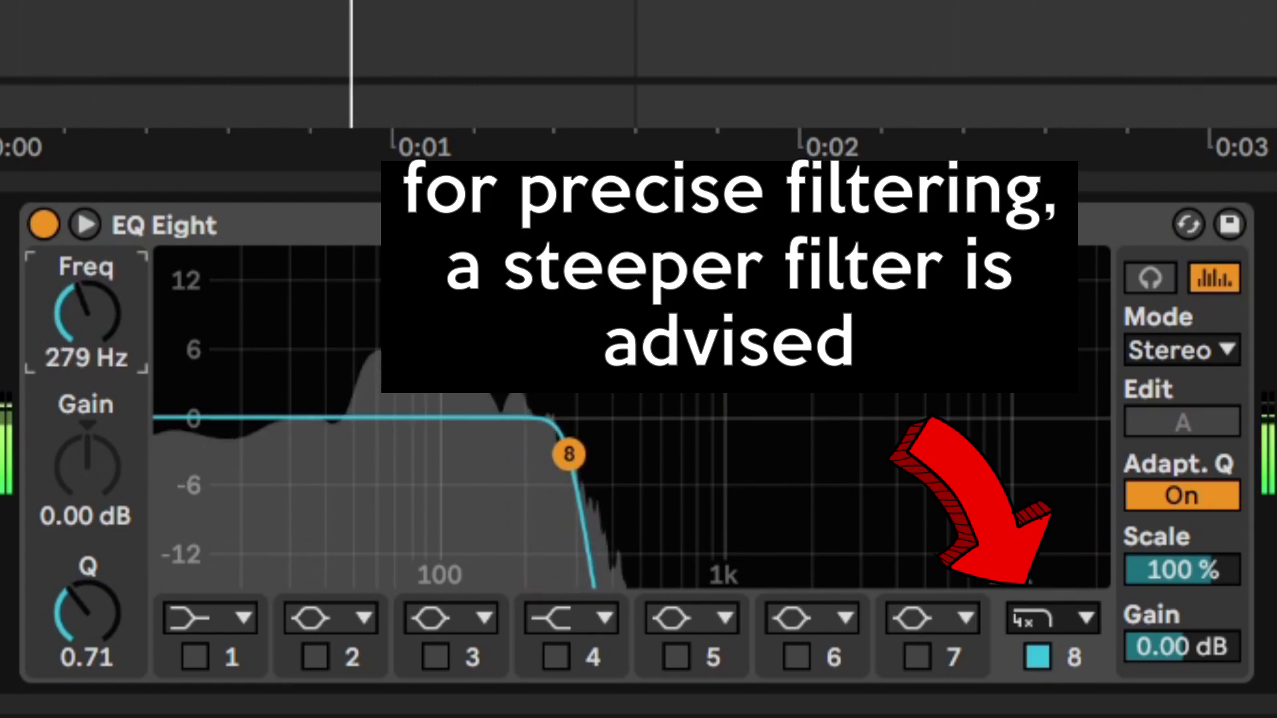
{"action": "type", "text": "28"}
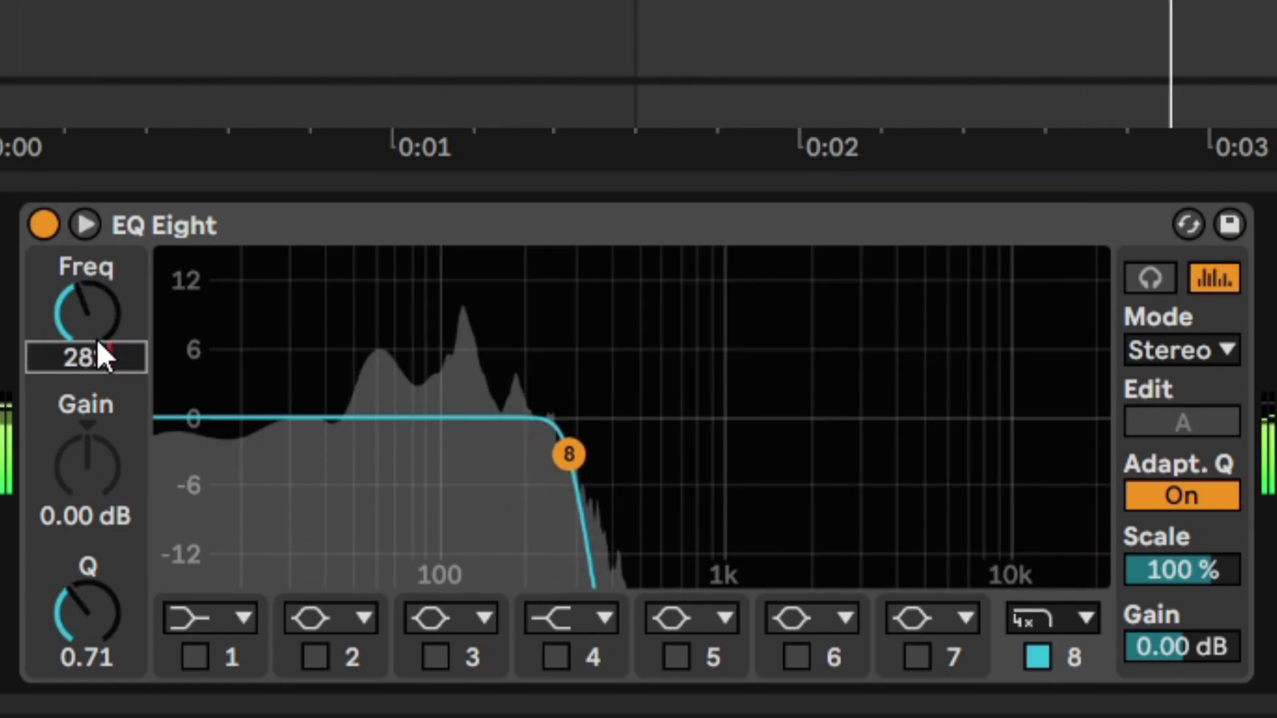
{"action": "type", "text": "2"}
{"action": "key", "text": "Return"}
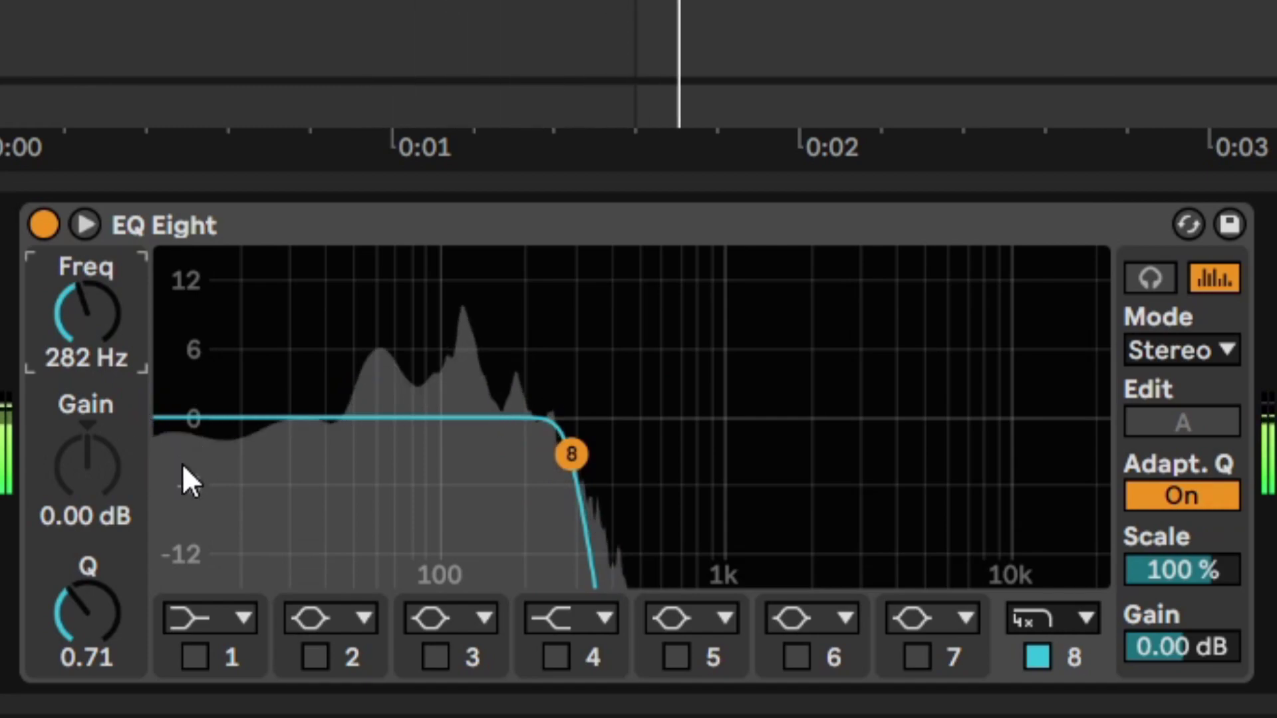
- Switch EQ Eight band 1 to the x4 low-cut type, enable it, and set its frequency to 141 Hz
{"action": "left_click", "coordinate": [183, 618]}
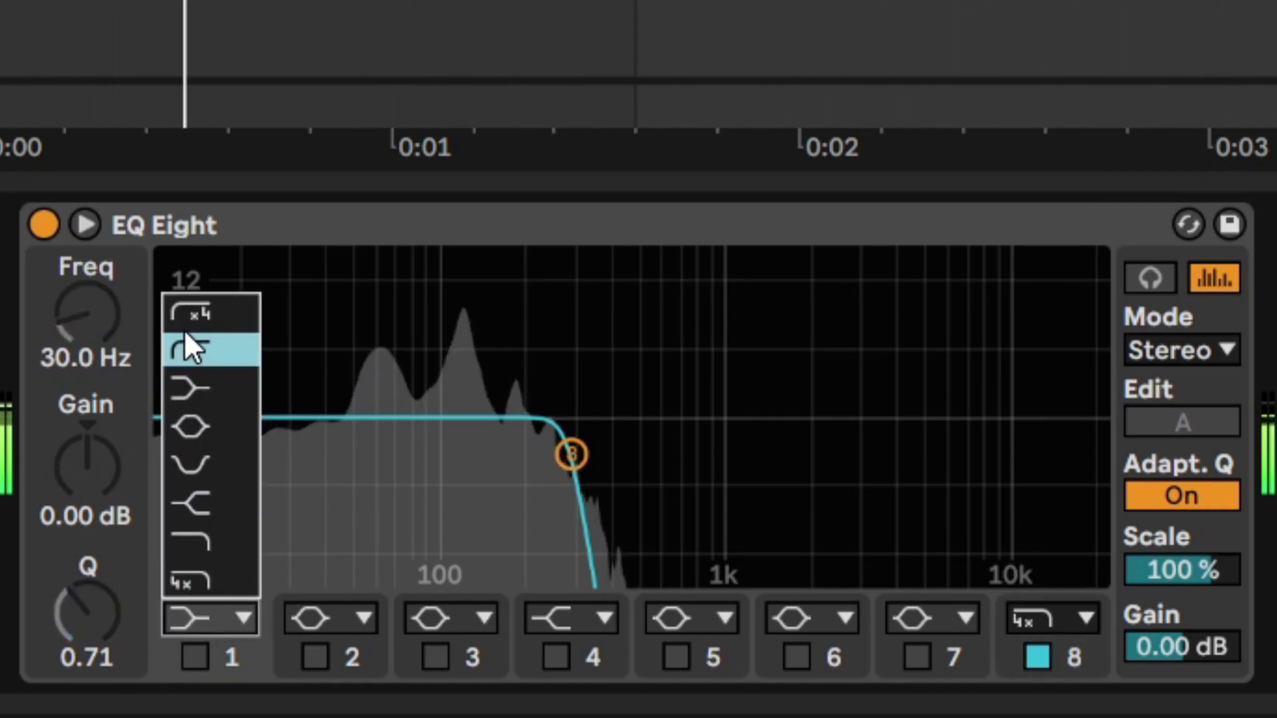
{"action": "left_click", "coordinate": [193, 312]}
{"action": "left_click", "coordinate": [195, 657]}
{"action": "left_click_drag", "start_coordinate": [80, 343], "coordinate": [80, 293]}
{"action": "type", "text": "142"}
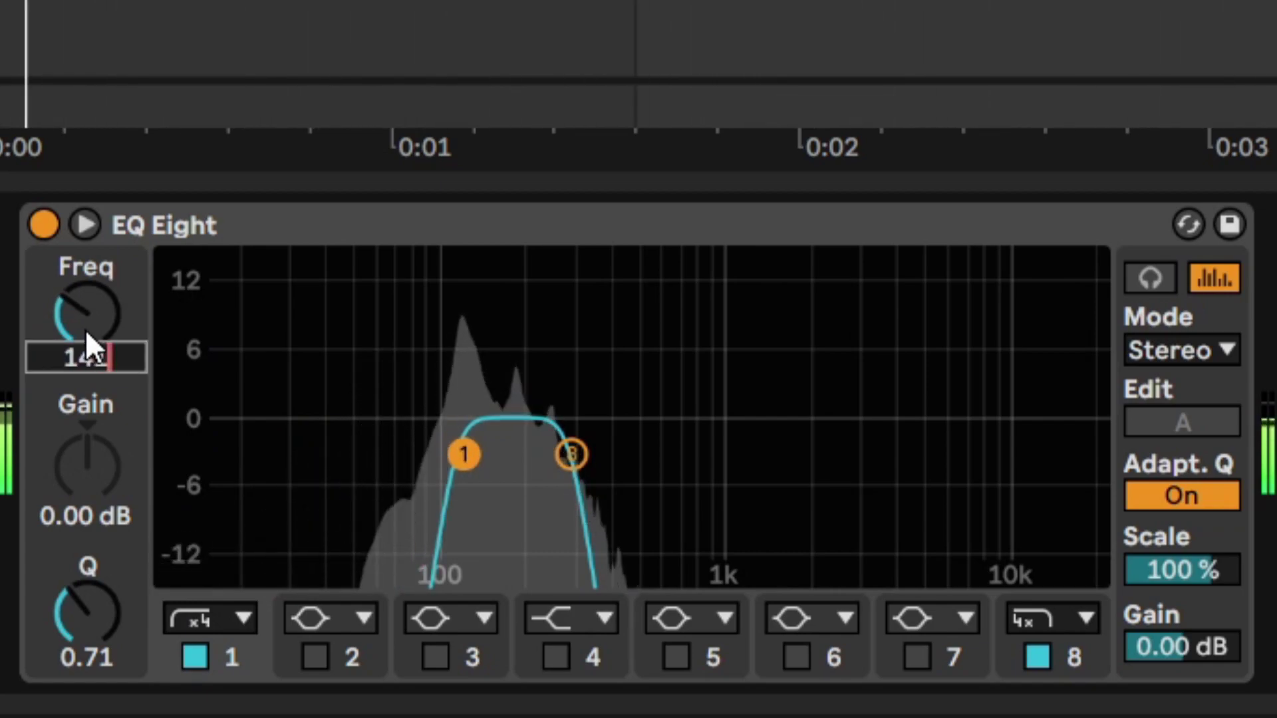
{"action": "key", "text": "Return"}
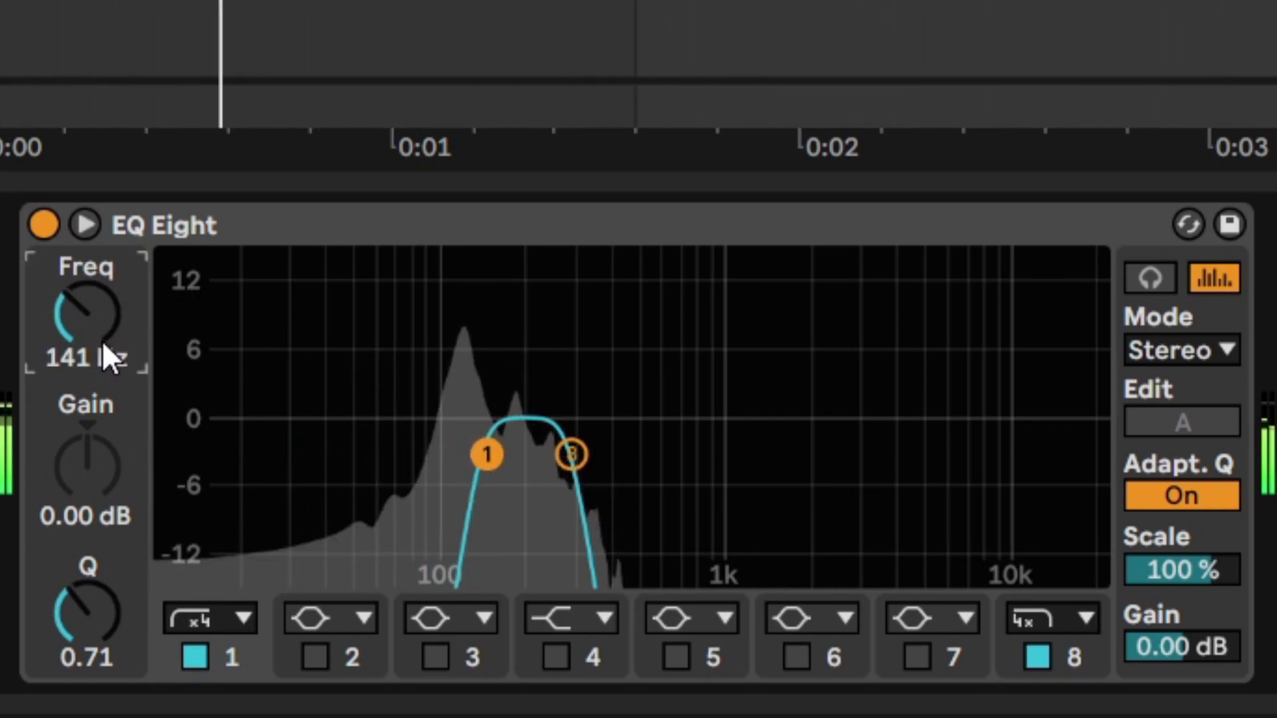
- Expand EQ Eight's frequency display and enable bell bands 2 and 3
{"action": "left_click", "coordinate": [85, 225]}
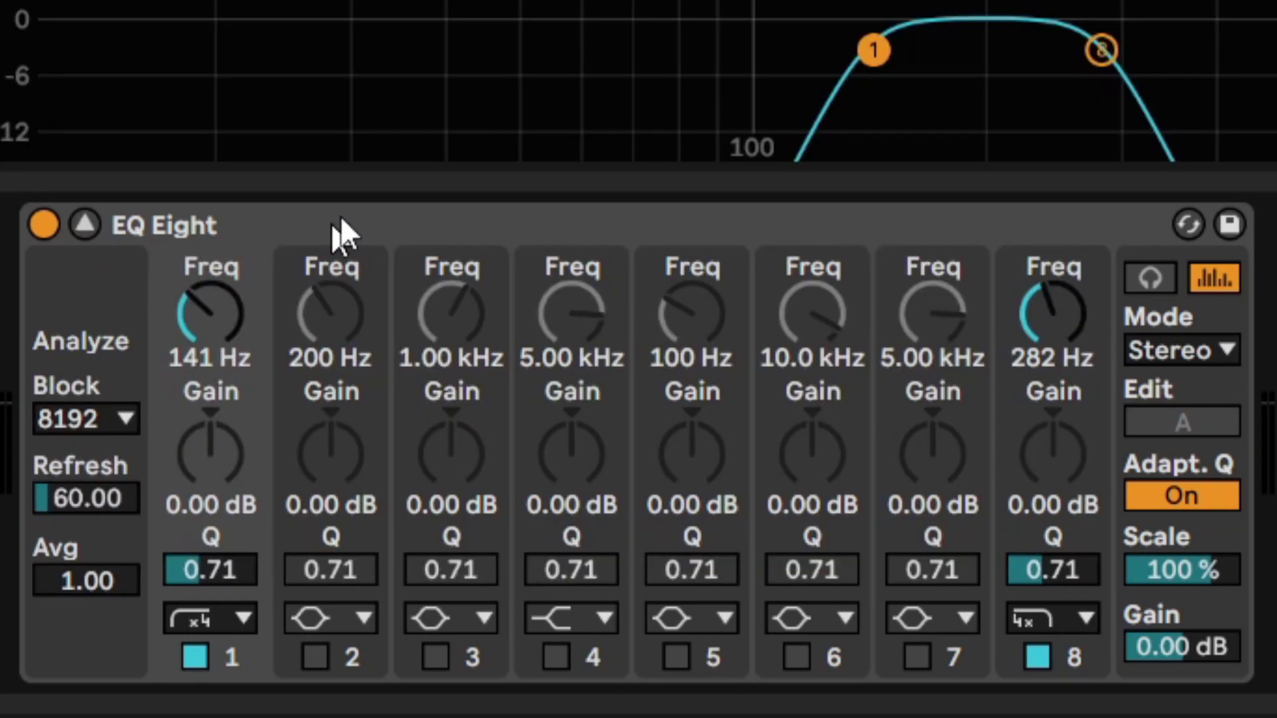
{"action": "left_click_drag", "start_coordinate": [528, 78], "coordinate": [532, 7]}
{"action": "left_click", "coordinate": [871, 120]}
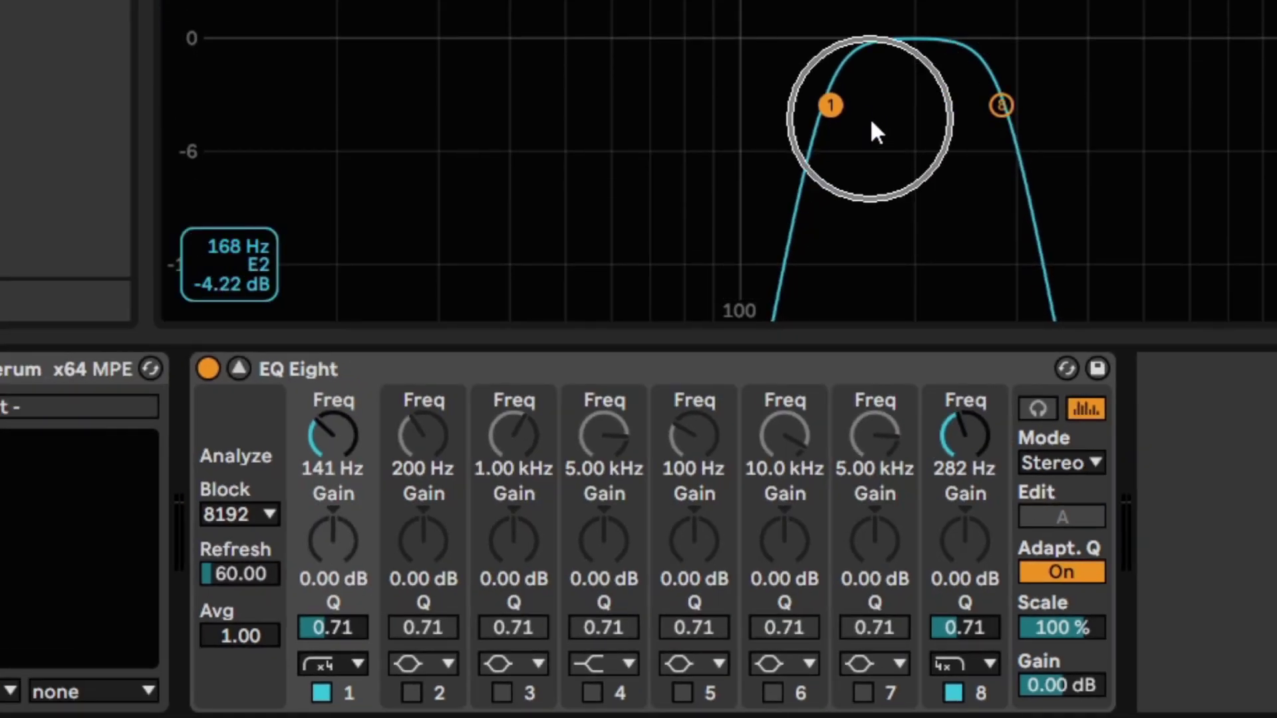
{"action": "left_click", "coordinate": [967, 113]}
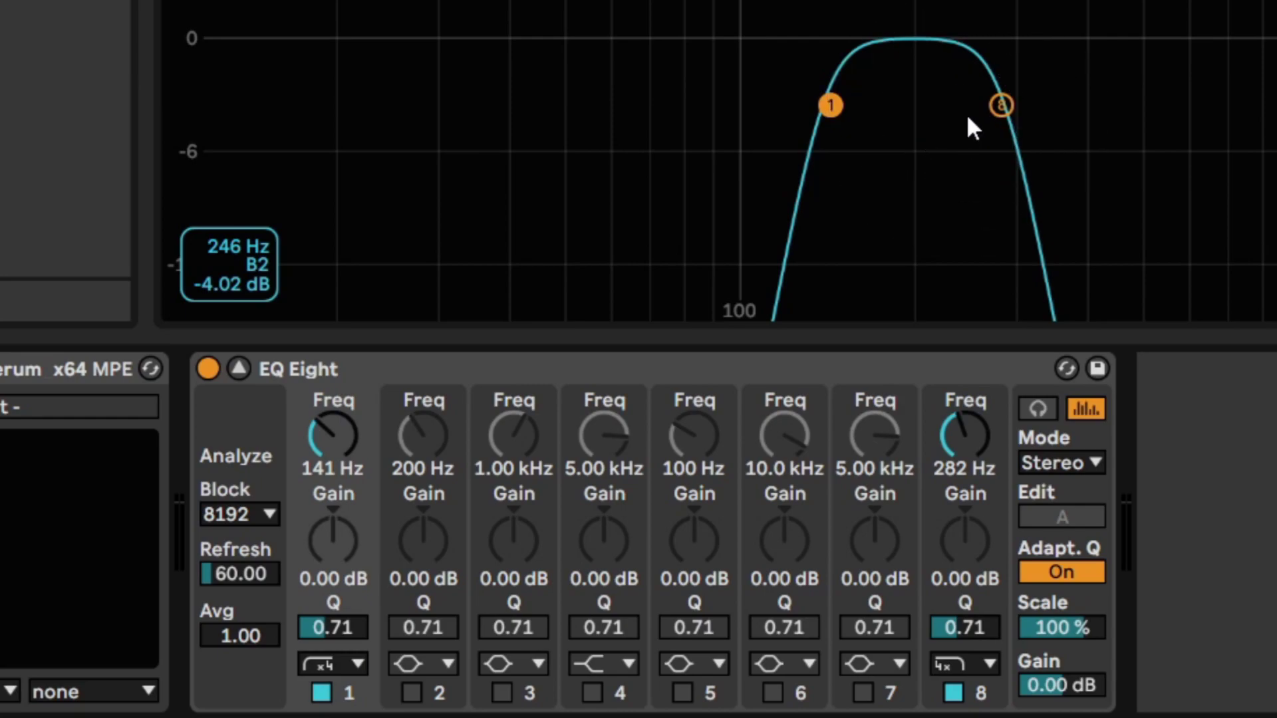
{"action": "left_click", "coordinate": [412, 693]}
{"action": "left_click", "coordinate": [503, 694]}
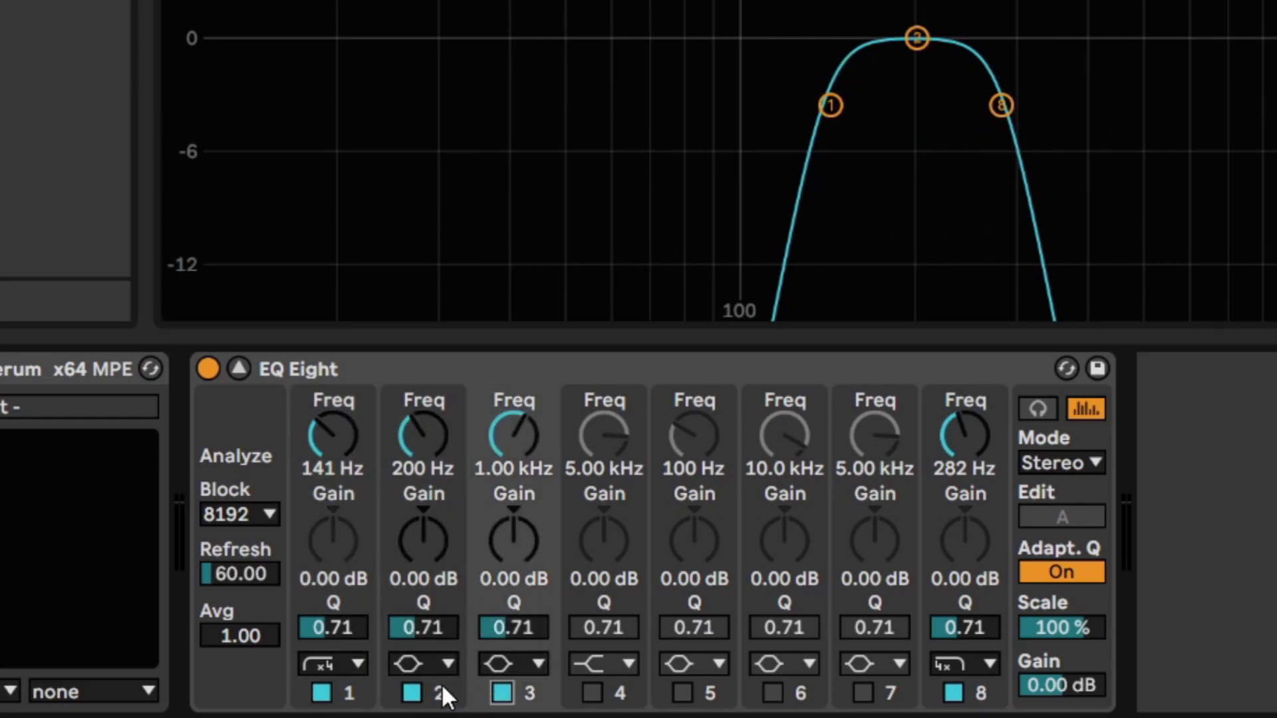
- Set band 2 to 192 Hz, -7 dB and Q 4.10, and compare the sound with the band off and on
{"action": "left_click", "coordinate": [412, 693]}
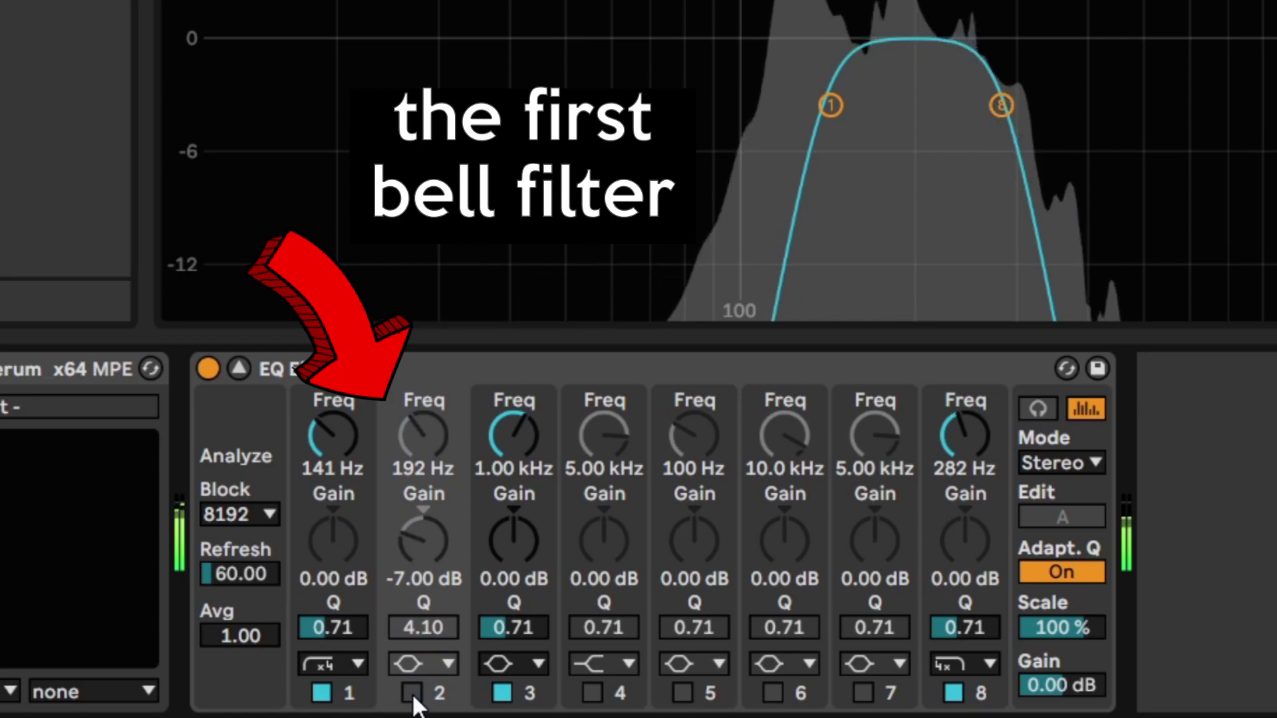
{"action": "left_click", "coordinate": [412, 693]}
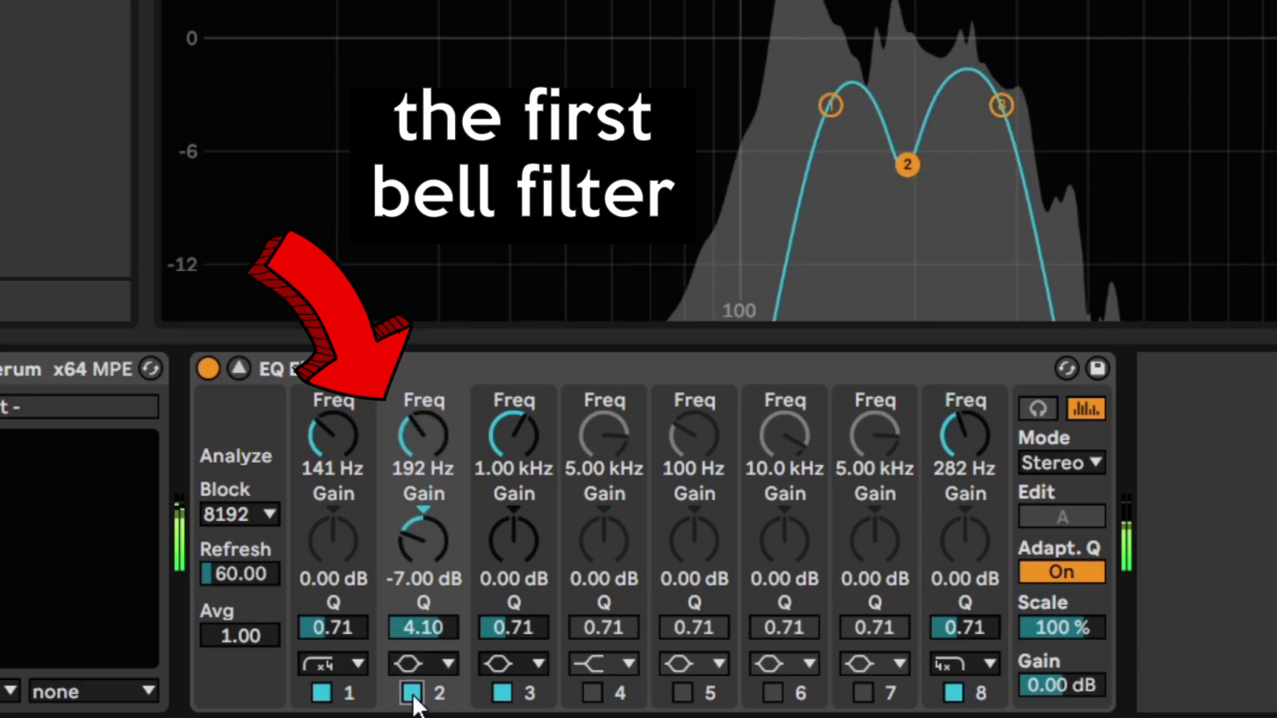
{"action": "left_click", "coordinate": [411, 693]}
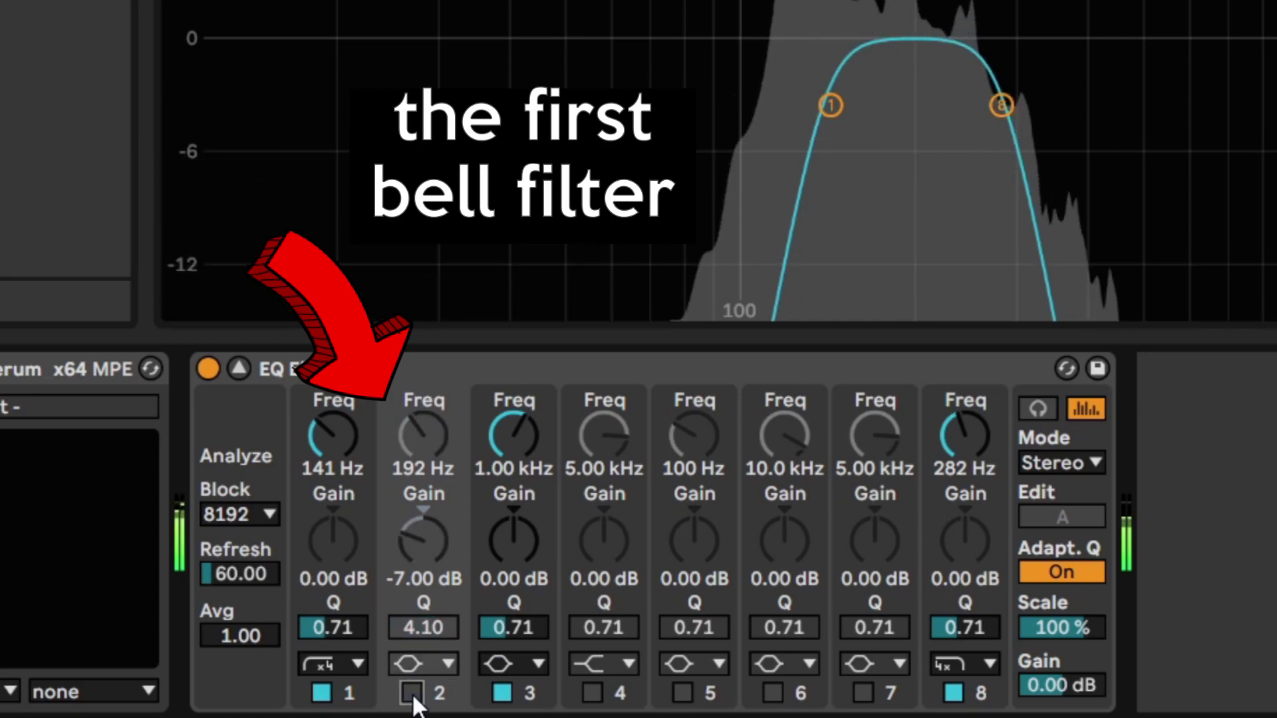
{"action": "left_click", "coordinate": [412, 693]}
- Set band 3 to a frequency of 258 Hz with a gain of -3.3 dB
{"action": "left_click", "coordinate": [517, 466]}
{"action": "type", "text": "258"}
{"action": "key", "text": "Return"}
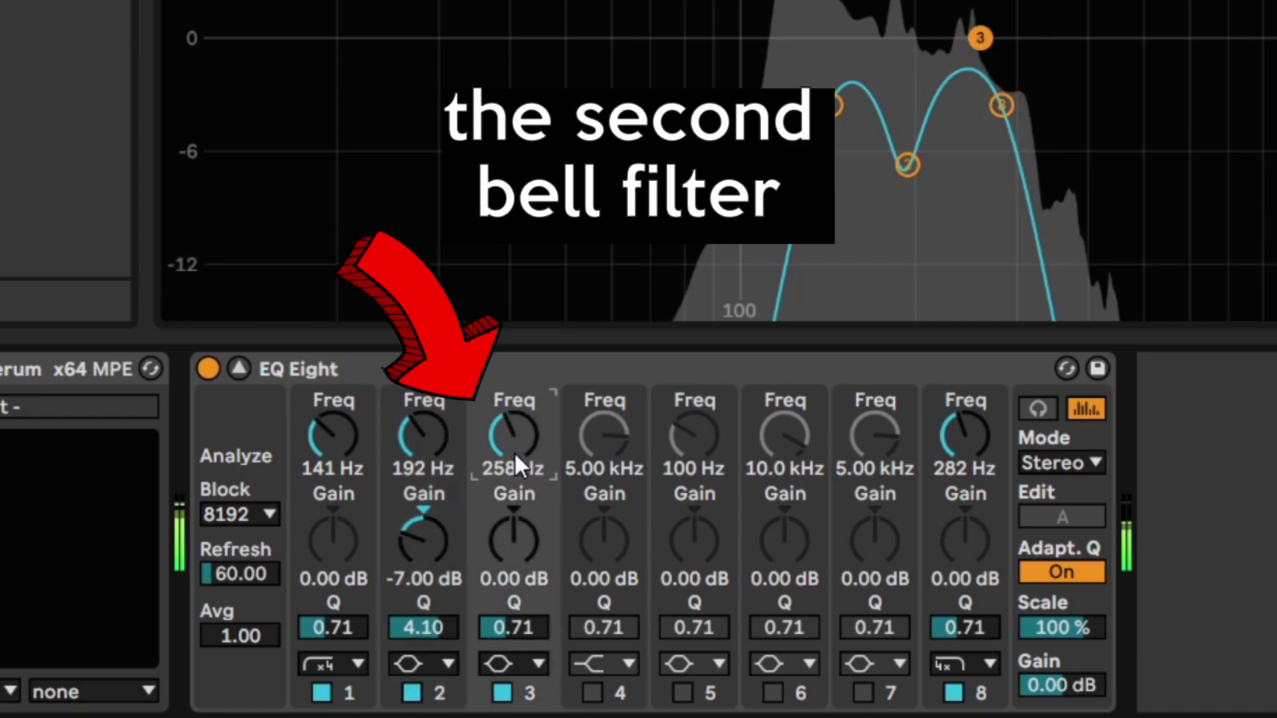
{"action": "left_click_drag", "start_coordinate": [507, 510], "coordinate": [508, 550]}
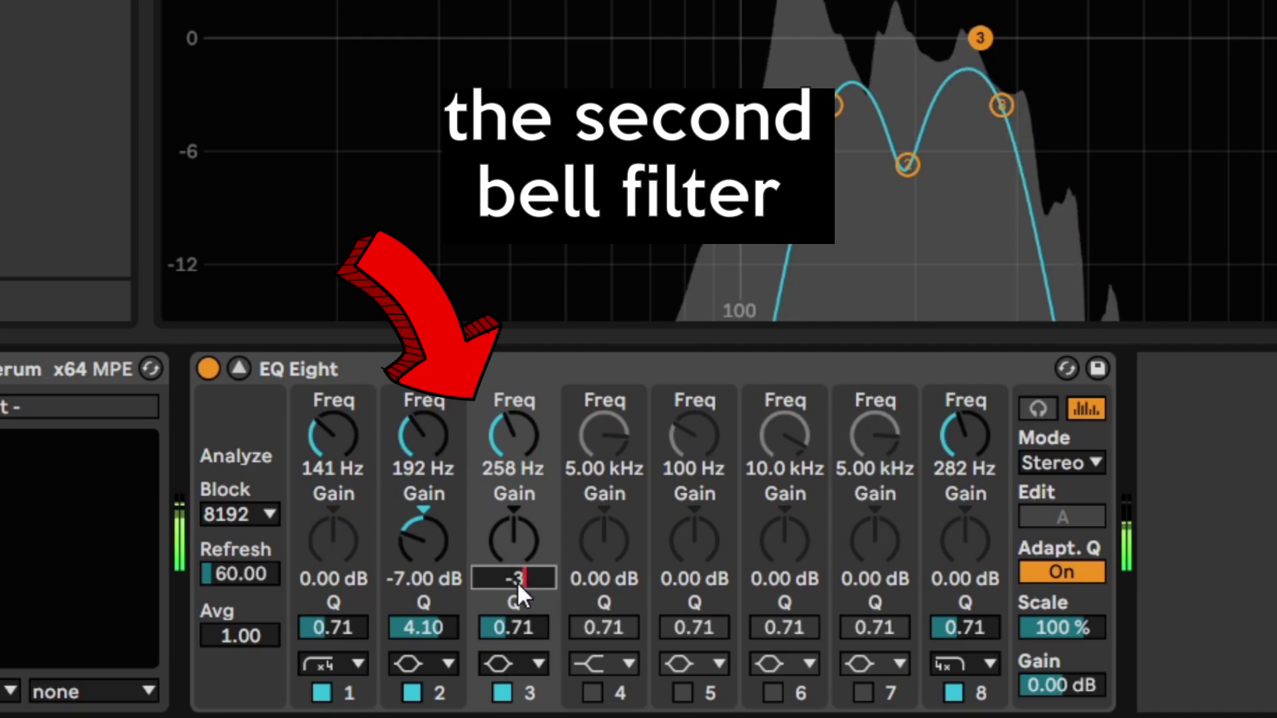
{"action": "type", "text": "3"}
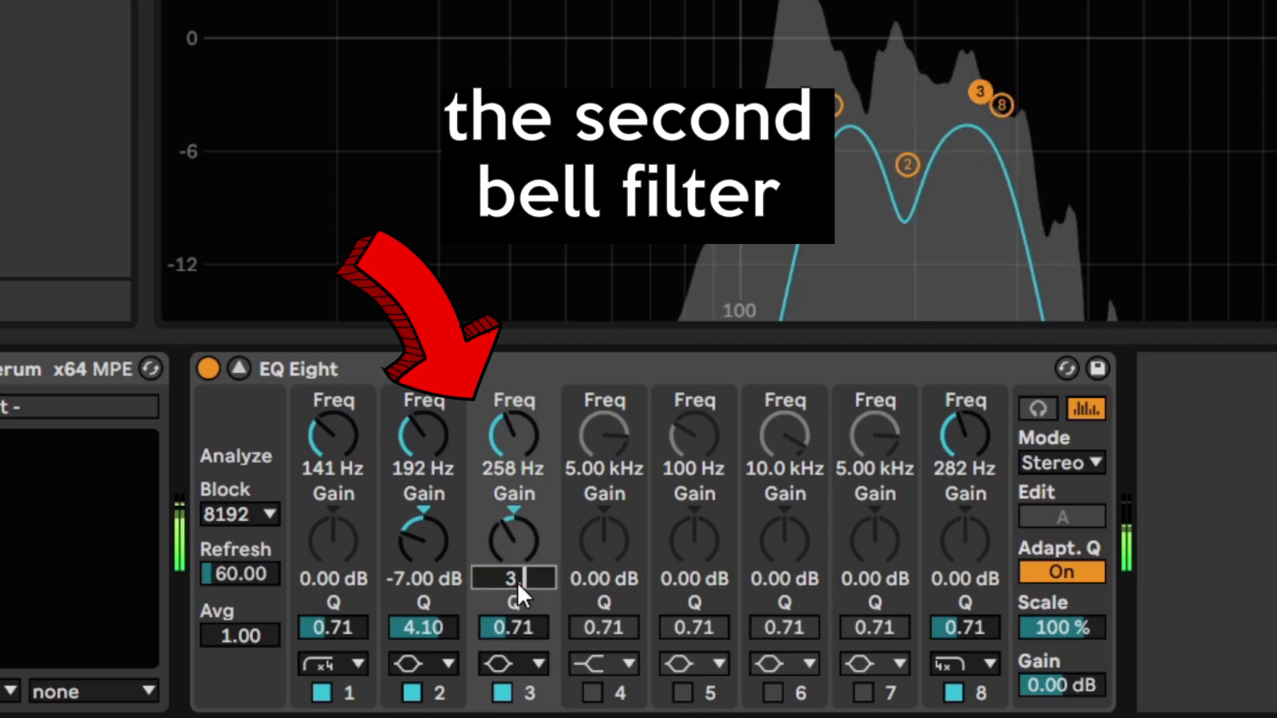
{"action": "type", "text": ".3"}
{"action": "key", "text": "Return"}
{"action": "type", "text": "-3.3"}
{"action": "key", "text": "Return"}
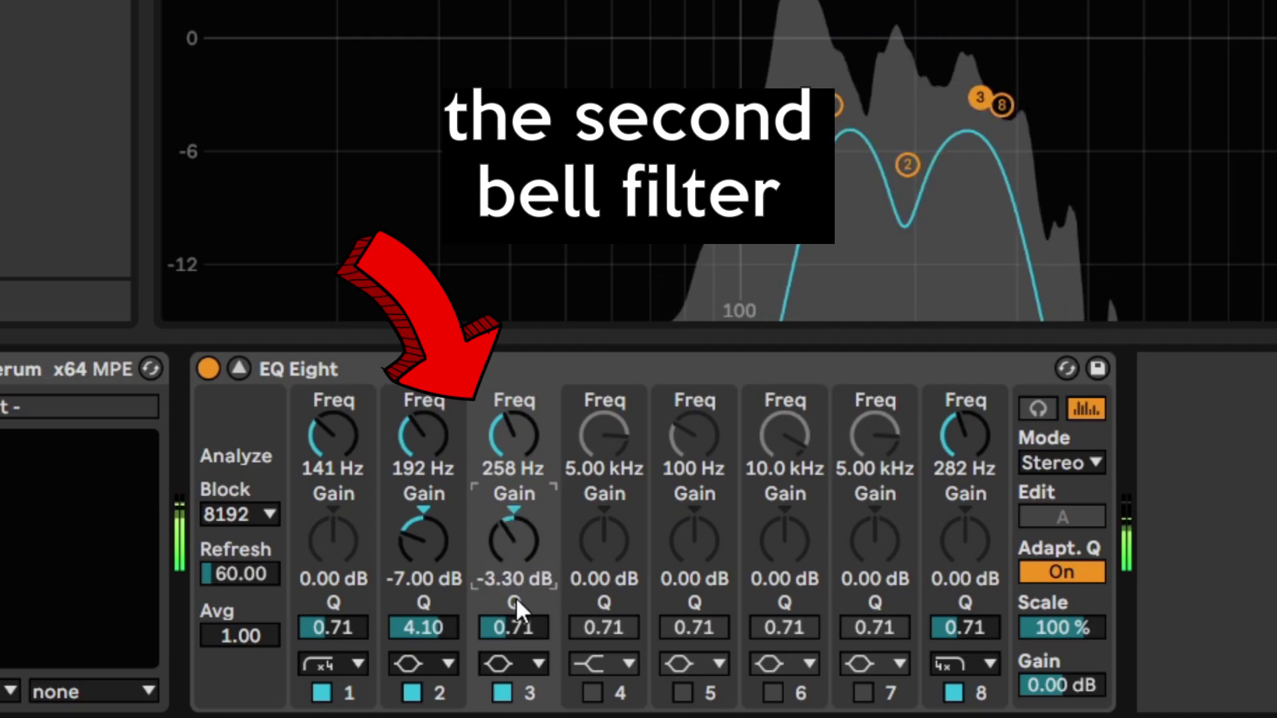
- Set band 3's Q to 3.12 and compare the sound with the band off and on
{"action": "left_click", "coordinate": [506, 635]}
{"action": "type", "text": "3"}
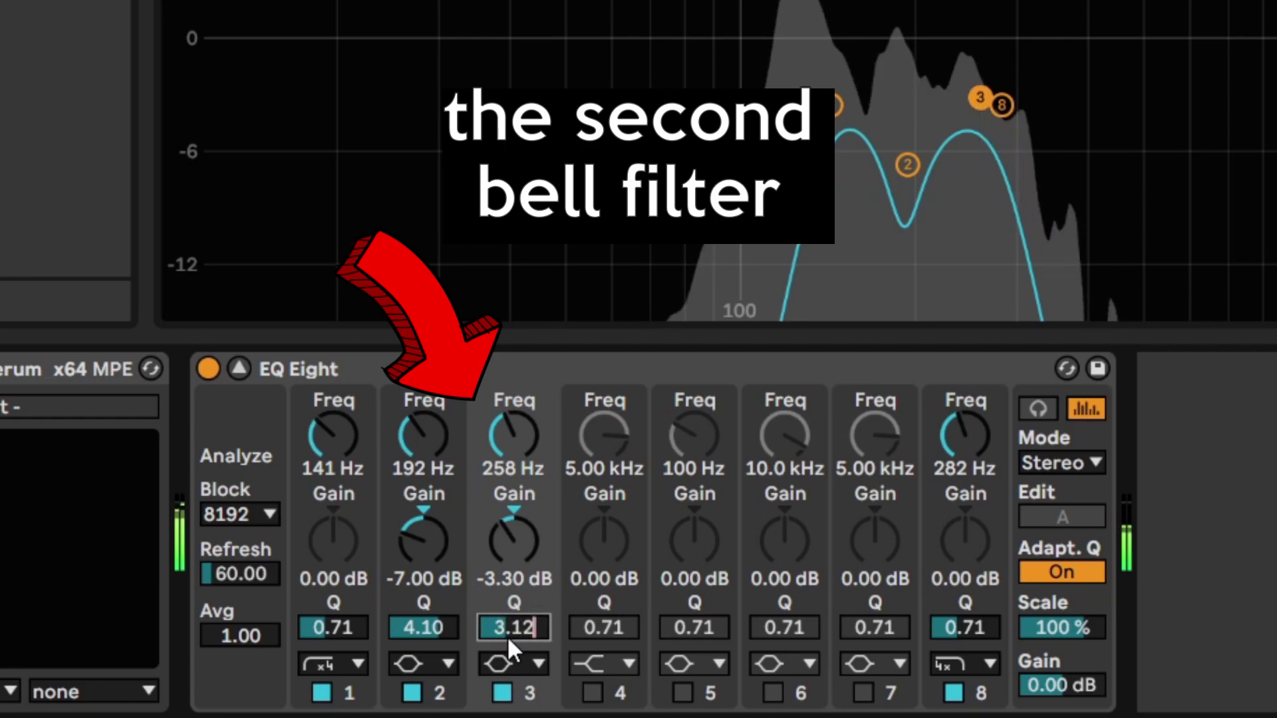
{"action": "type", "text": ".12"}
{"action": "key", "text": "Return"}
{"action": "left_click", "coordinate": [503, 694]}
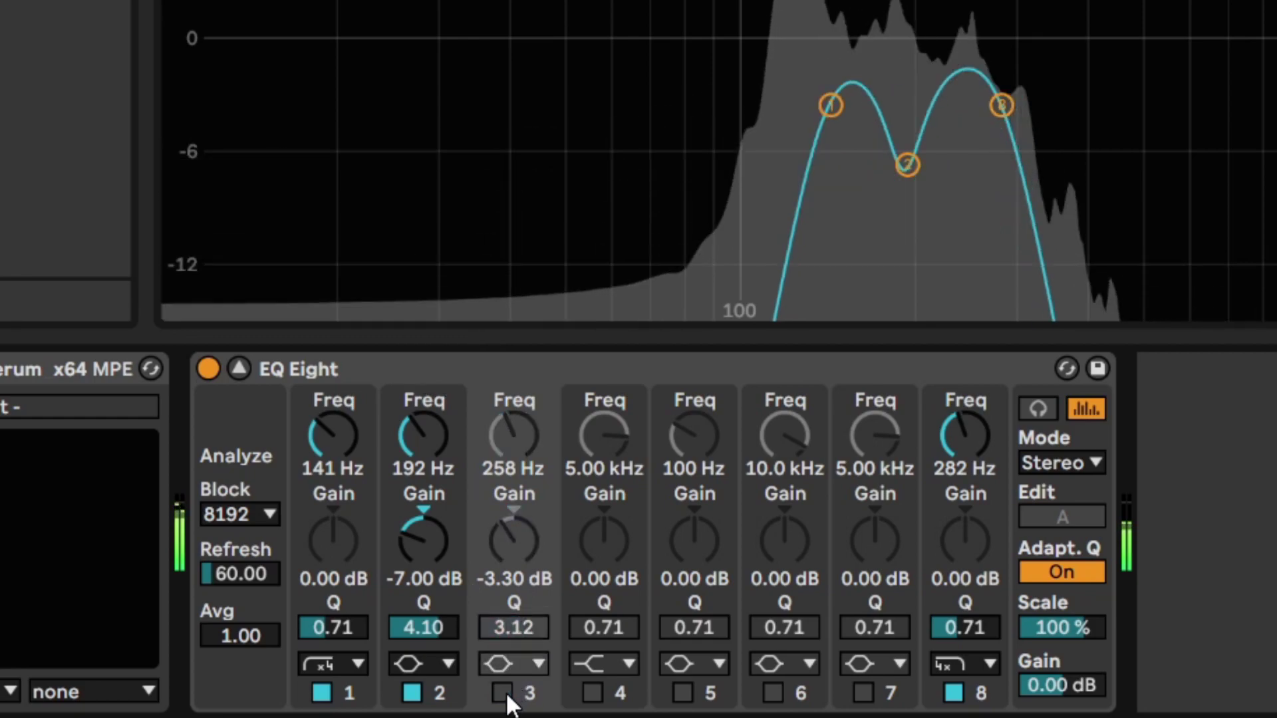
{"action": "left_click", "coordinate": [505, 694]}
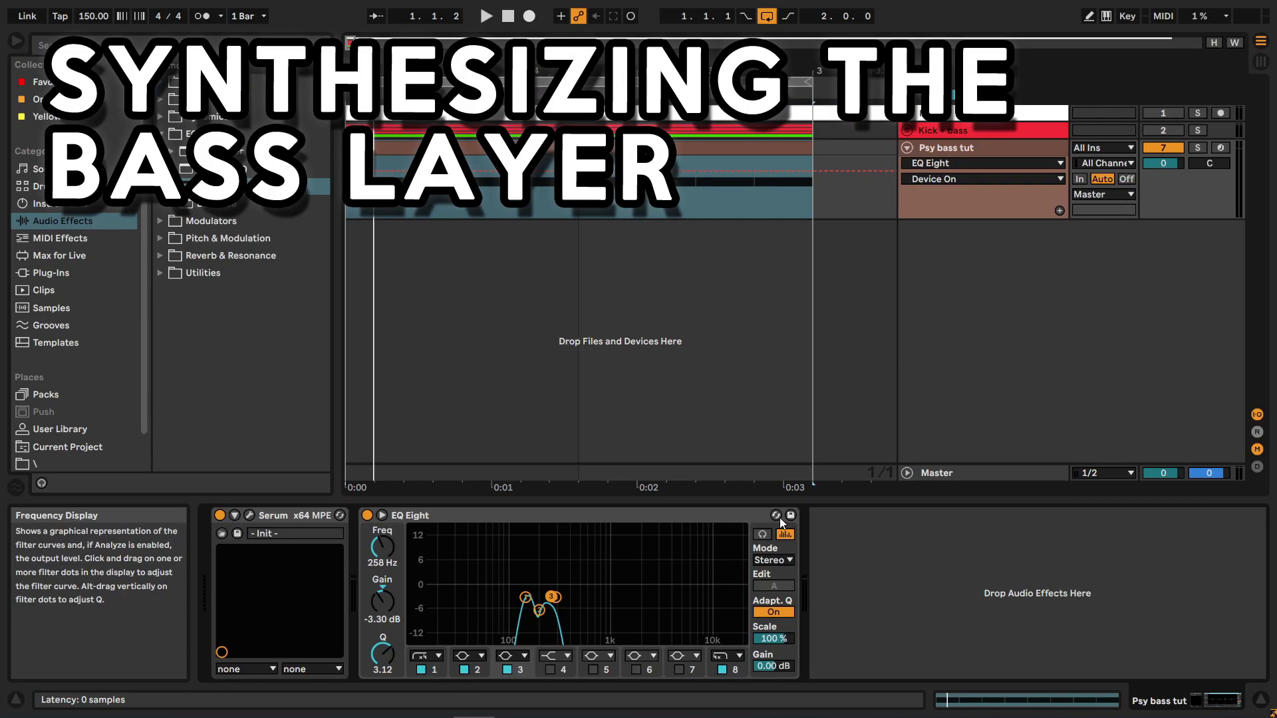
- Show the Master track's devices and fold Voxengo SPAN, mvMeter2 and Utility
{"action": "left_click", "coordinate": [951, 472]}
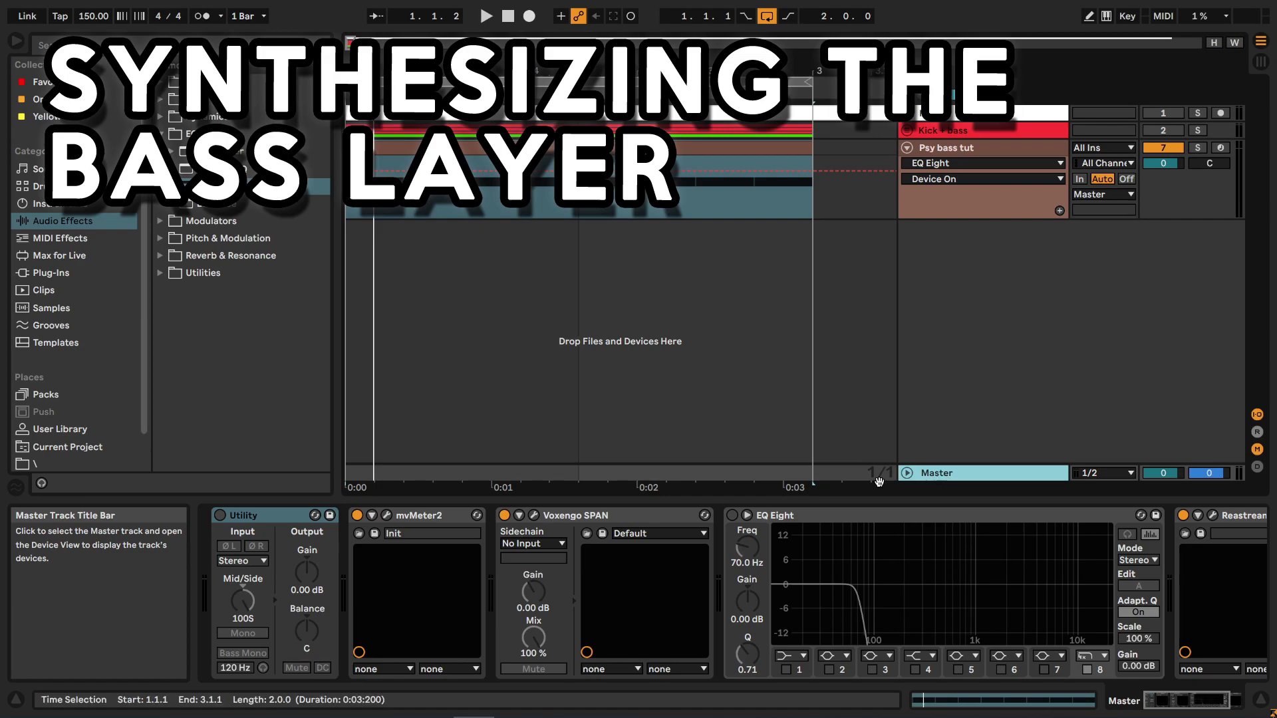
{"action": "double_click", "coordinate": [599, 516]}
{"action": "double_click", "coordinate": [426, 516]}
{"action": "double_click", "coordinate": [294, 516]}
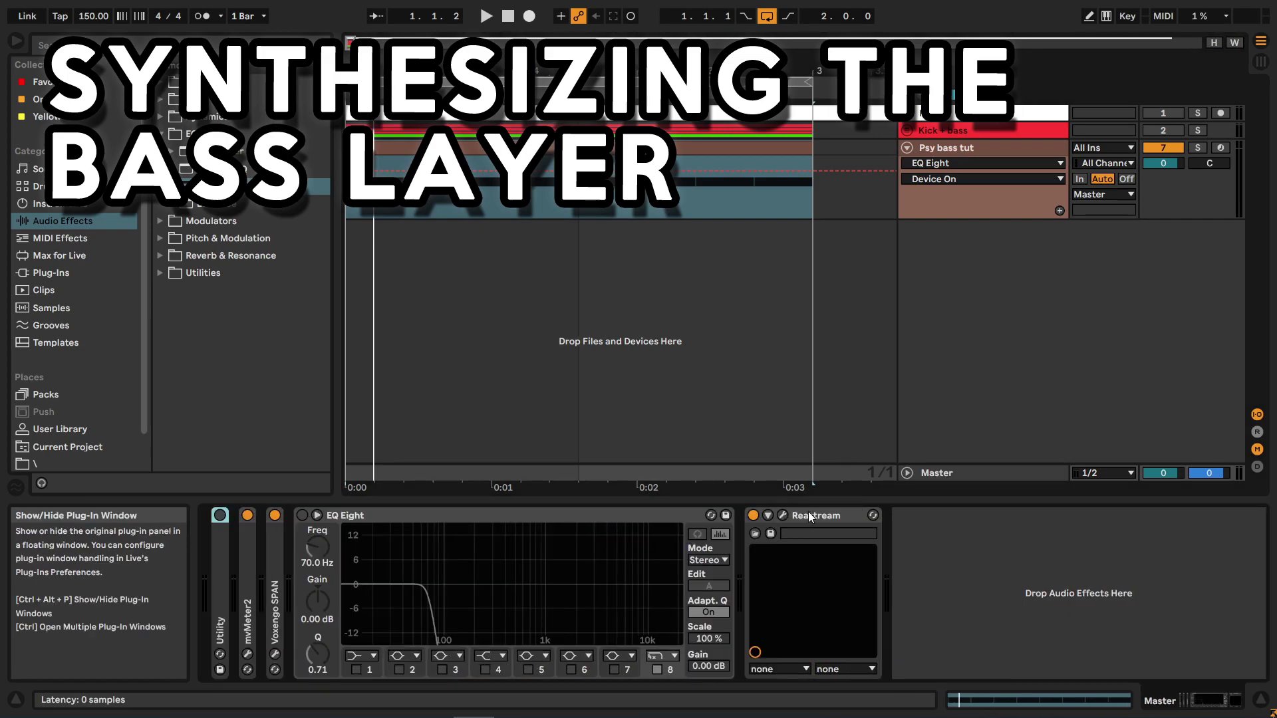
- Expand and enable the Master track's EQ Eight, and set its band 8 low-pass filter to 250 Hz
{"action": "left_click", "coordinate": [317, 517]}
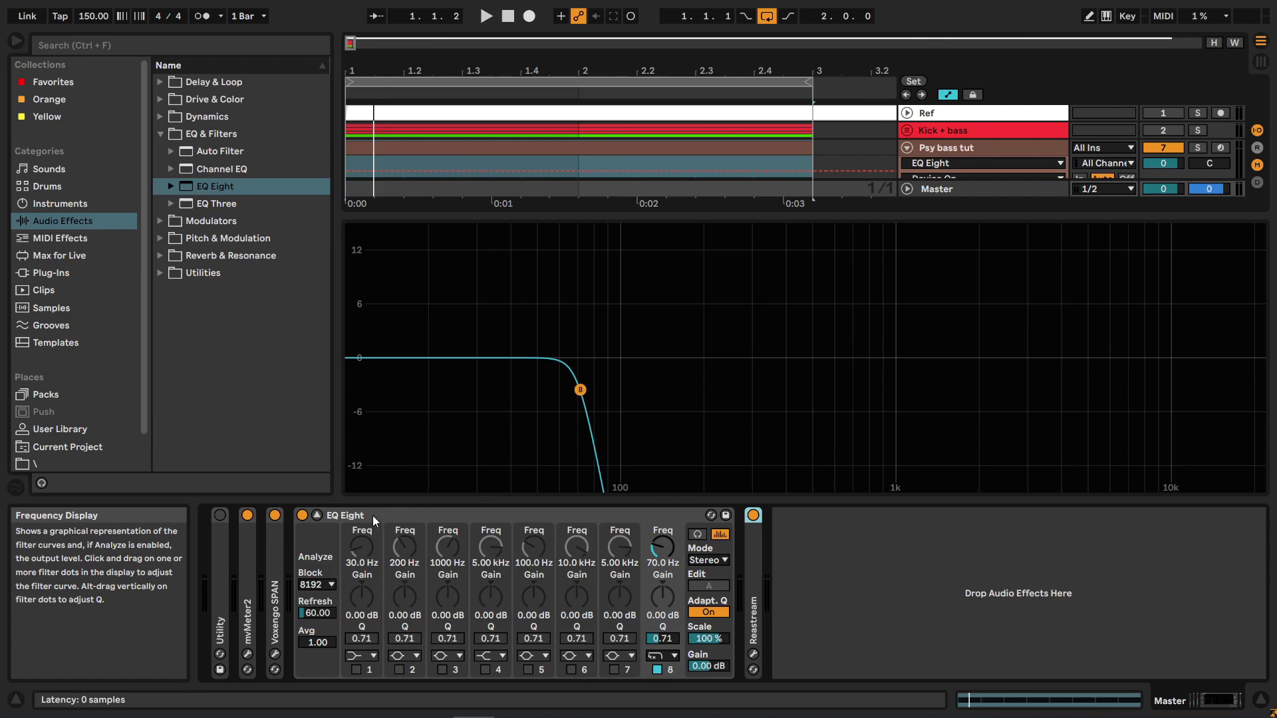
{"action": "left_click_drag", "start_coordinate": [658, 557], "coordinate": [659, 530]}
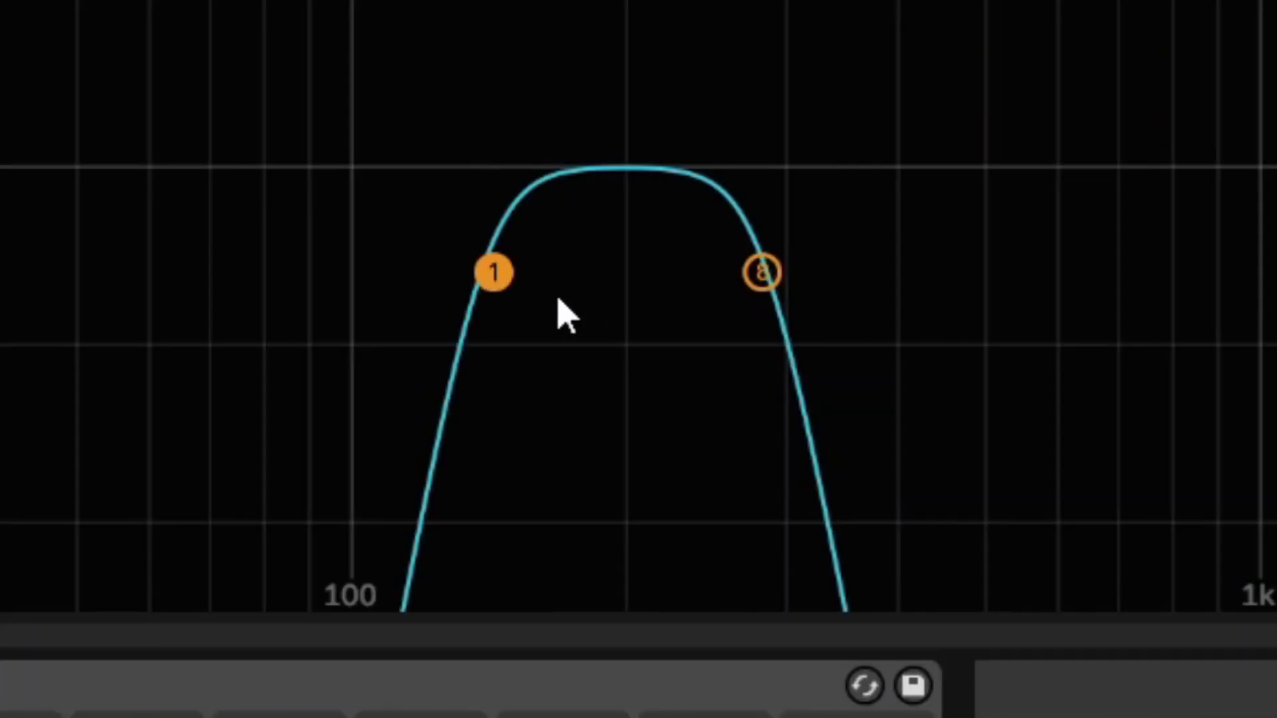
{"action": "left_click", "coordinate": [708, 290]}
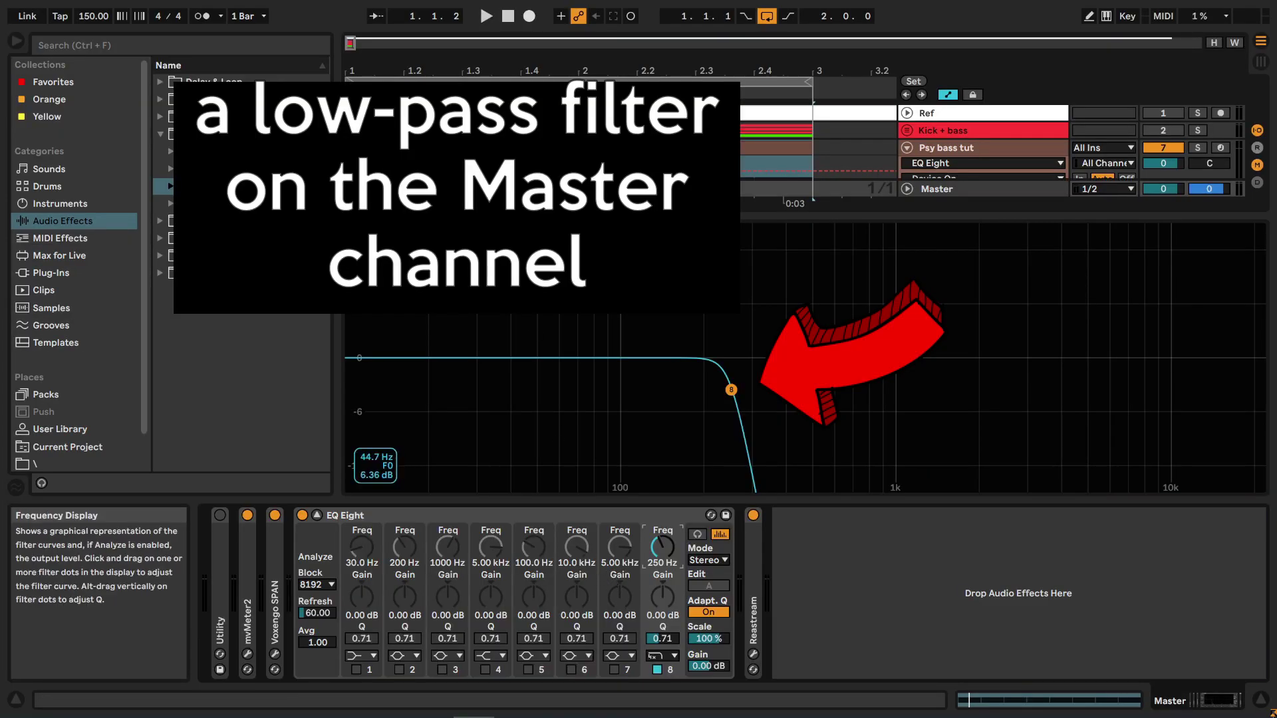
- Enlarge the track area and compare the low end by soloing the Ref track and the Psy bass tut track
{"action": "left_click_drag", "start_coordinate": [920, 217], "coordinate": [921, 263]}
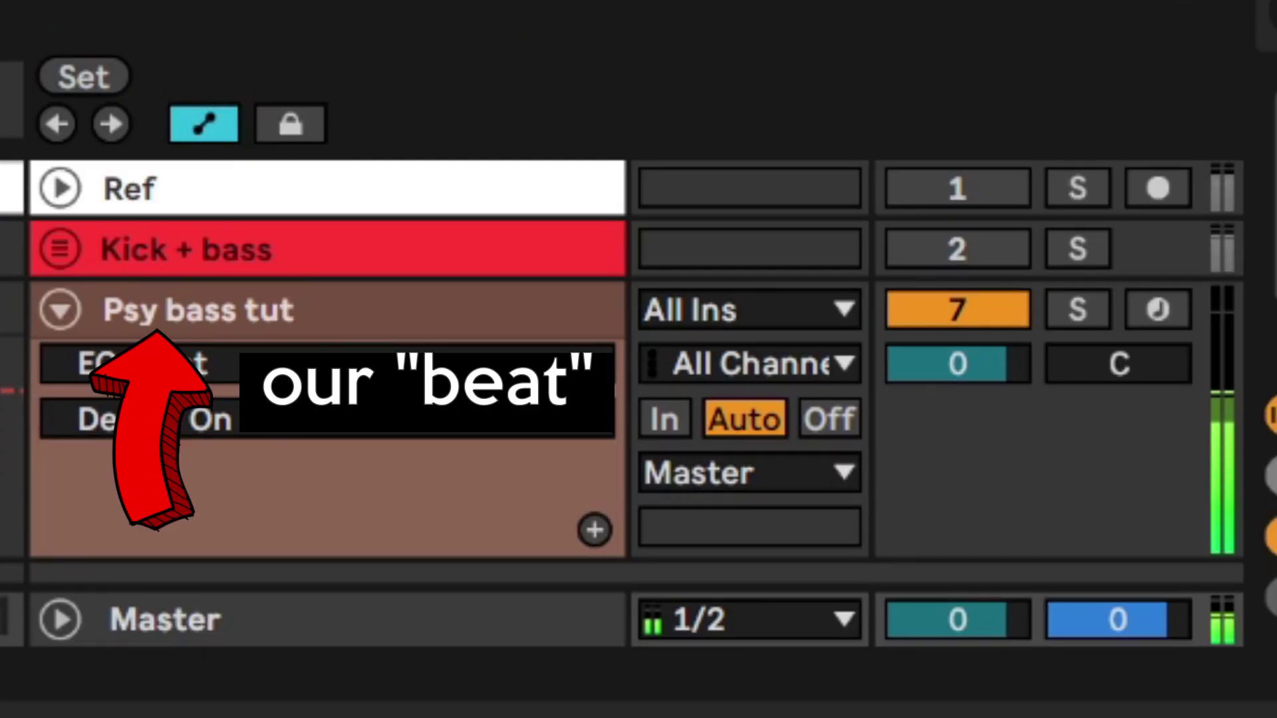
{"action": "left_click", "coordinate": [1077, 189]}
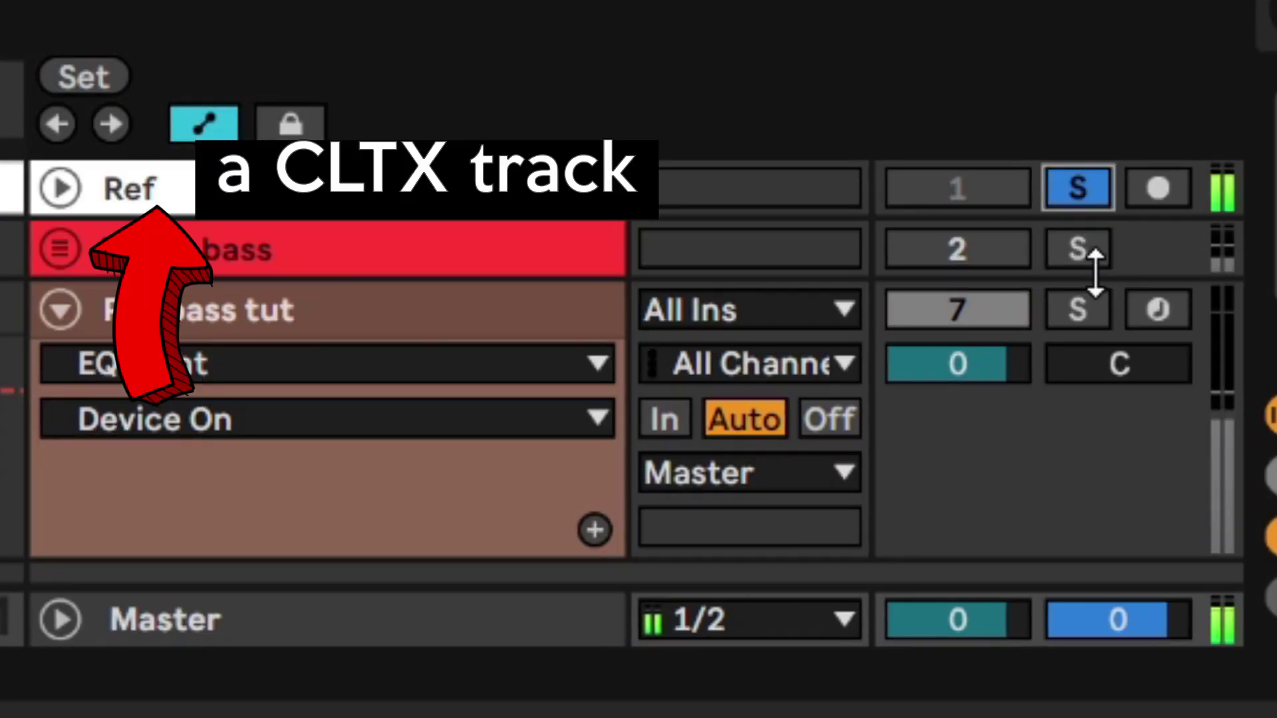
{"action": "left_click", "coordinate": [1072, 318]}
- Duplicate the Psy bass tut track and rename the copy "reese" low
{"action": "left_click", "coordinate": [203, 309]}
{"action": "key", "text": "ctrl+d"}
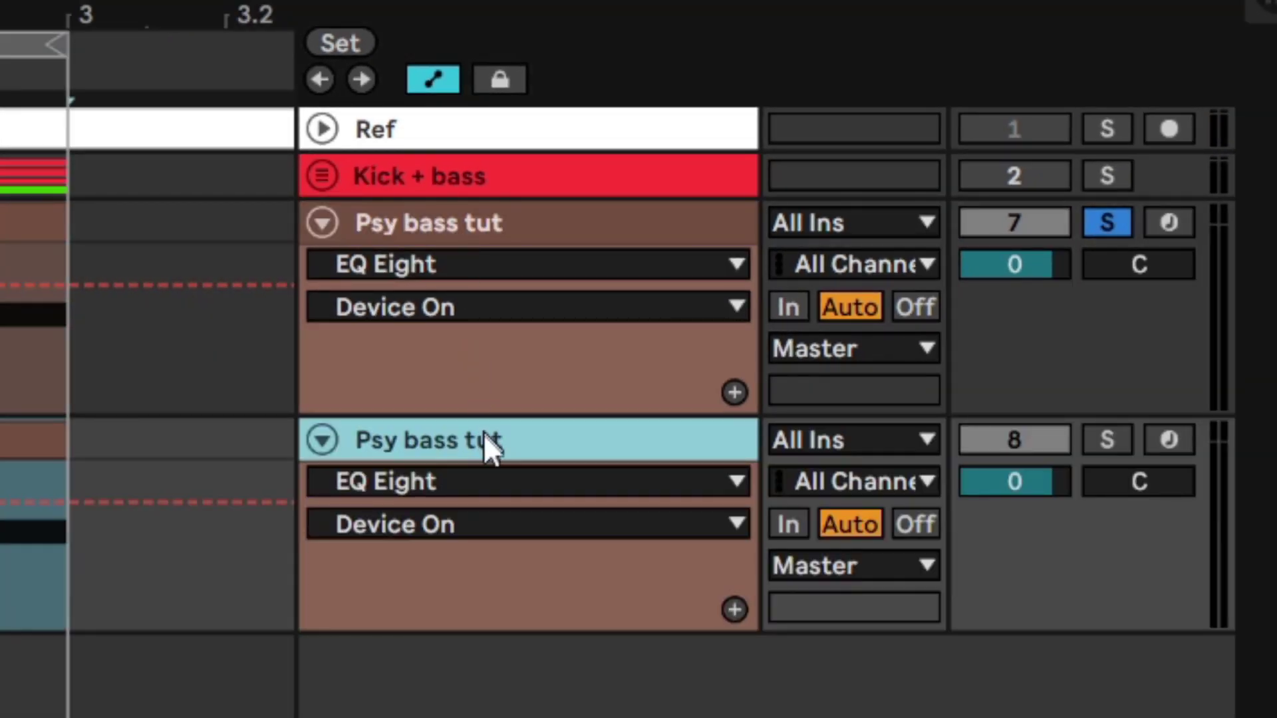
{"action": "key", "text": "ctrl+r"}
{"action": "key", "text": "Right"}
{"action": "key", "text": "BackSpace"}
{"action": "key", "text": "BackSpace"}
{"action": "key", "text": "BackSpace"}
{"action": "key", "text": "BackSpace"}
{"action": "key", "text": "BackSpace"}
{"action": "key", "text": "BackSpace"}
{"action": "key", "text": "BackSpace"}
{"action": "key", "text": "BackSpace"}
{"action": "key", "text": "BackSpace"}
{"action": "key", "text": "BackSpace"}
{"action": "key", "text": "BackSpace"}
{"action": "key", "text": "BackSpace"}
{"action": "type", "text": "\"reese\" low"}
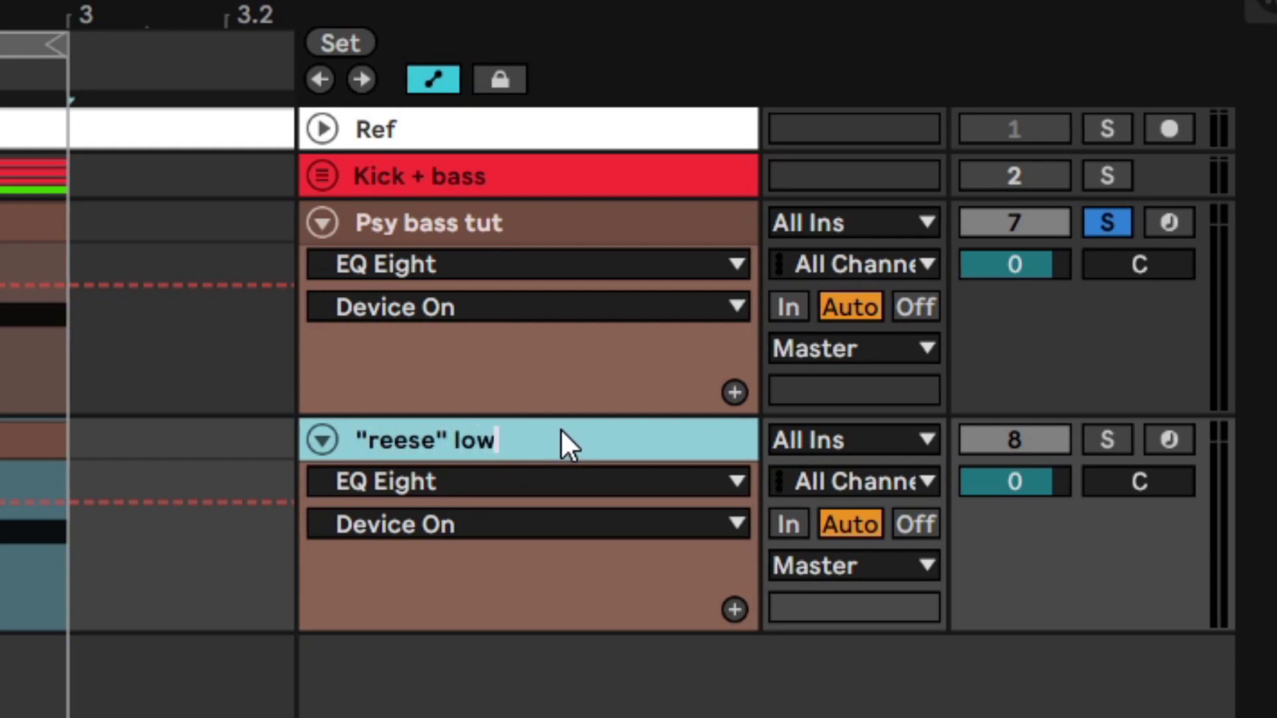
{"action": "key", "text": "Return"}
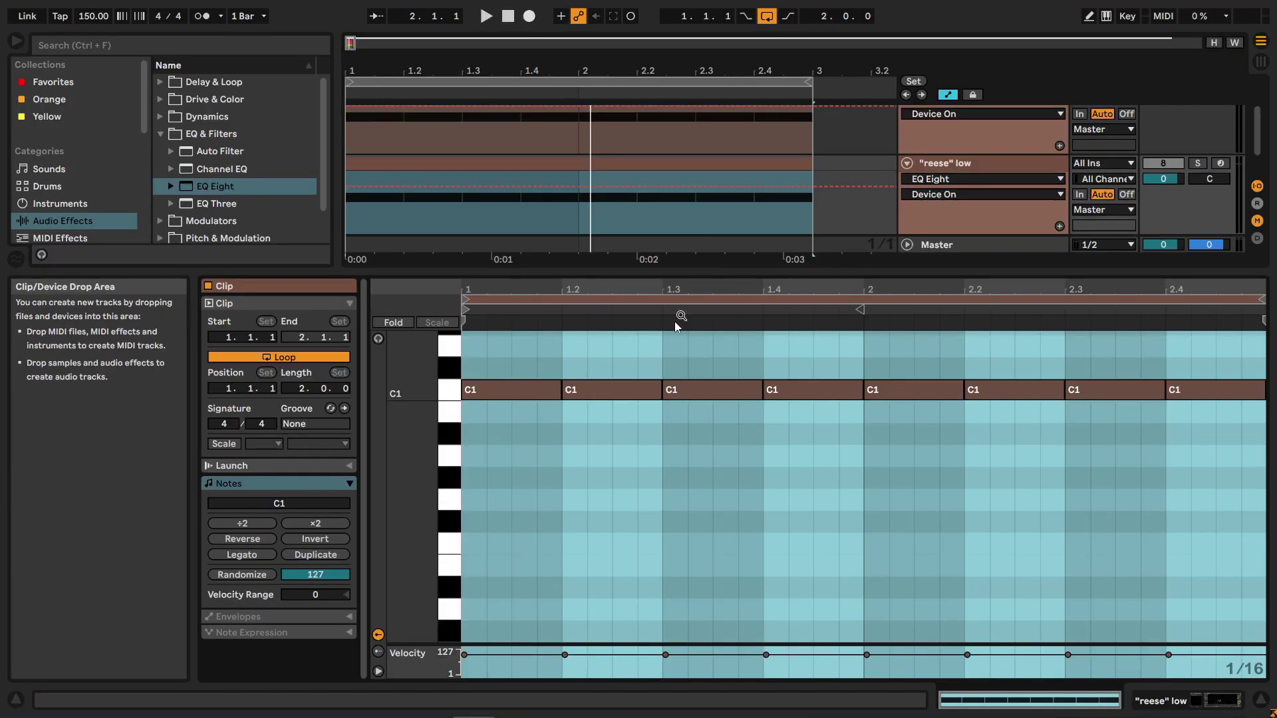
- In the "reese" low clip, delete every note except the first C1 and stretch that note to the clip's end
{"action": "left_click", "coordinate": [601, 439]}
{"action": "left_click_drag", "start_coordinate": [601, 439], "coordinate": [1171, 359]}
{"action": "key", "text": "Delete"}
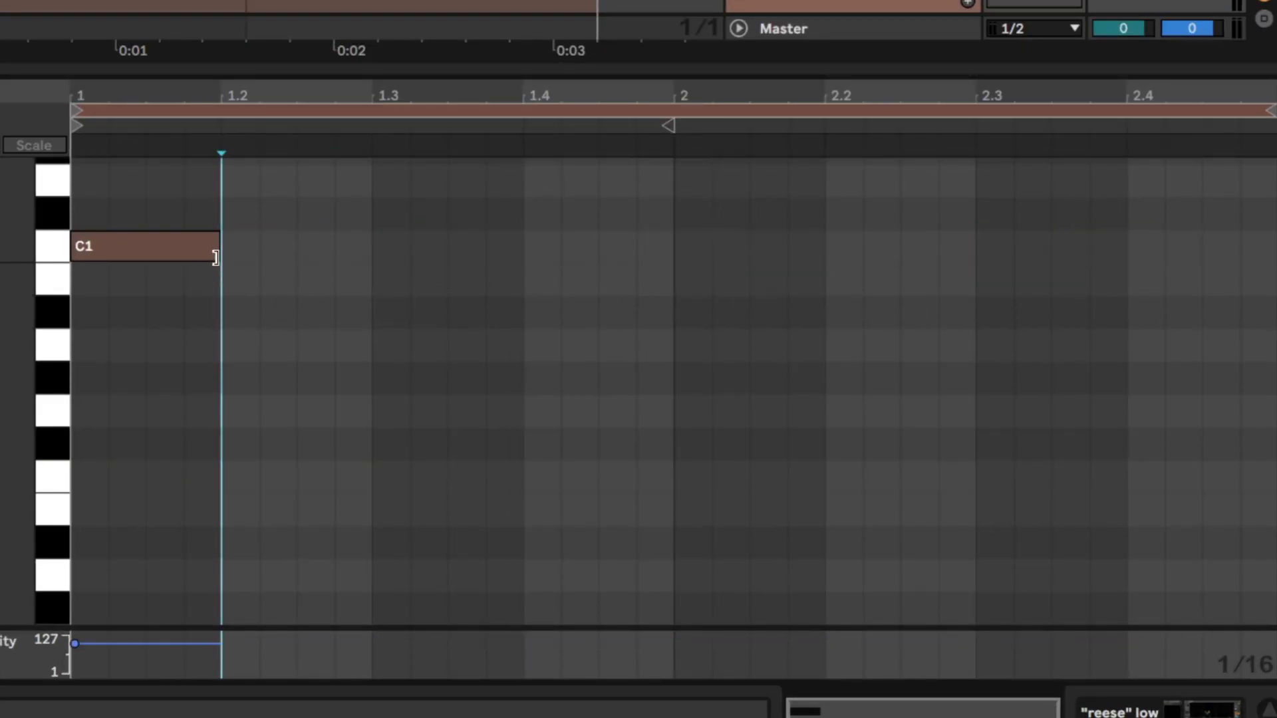
{"action": "left_click_drag", "start_coordinate": [215, 258], "coordinate": [1271, 209]}
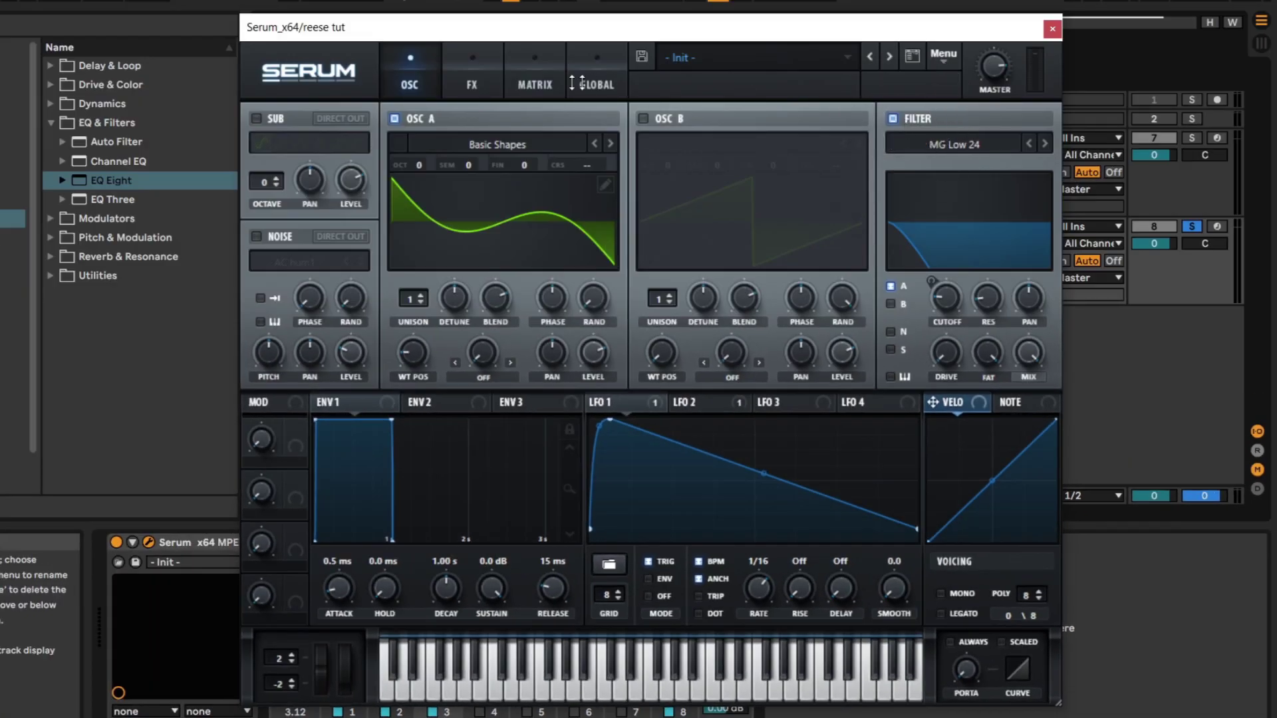
- Show the effects of the "reese" low track's Serum and turn off the effect above the Distortion
{"action": "left_click", "coordinate": [472, 78]}
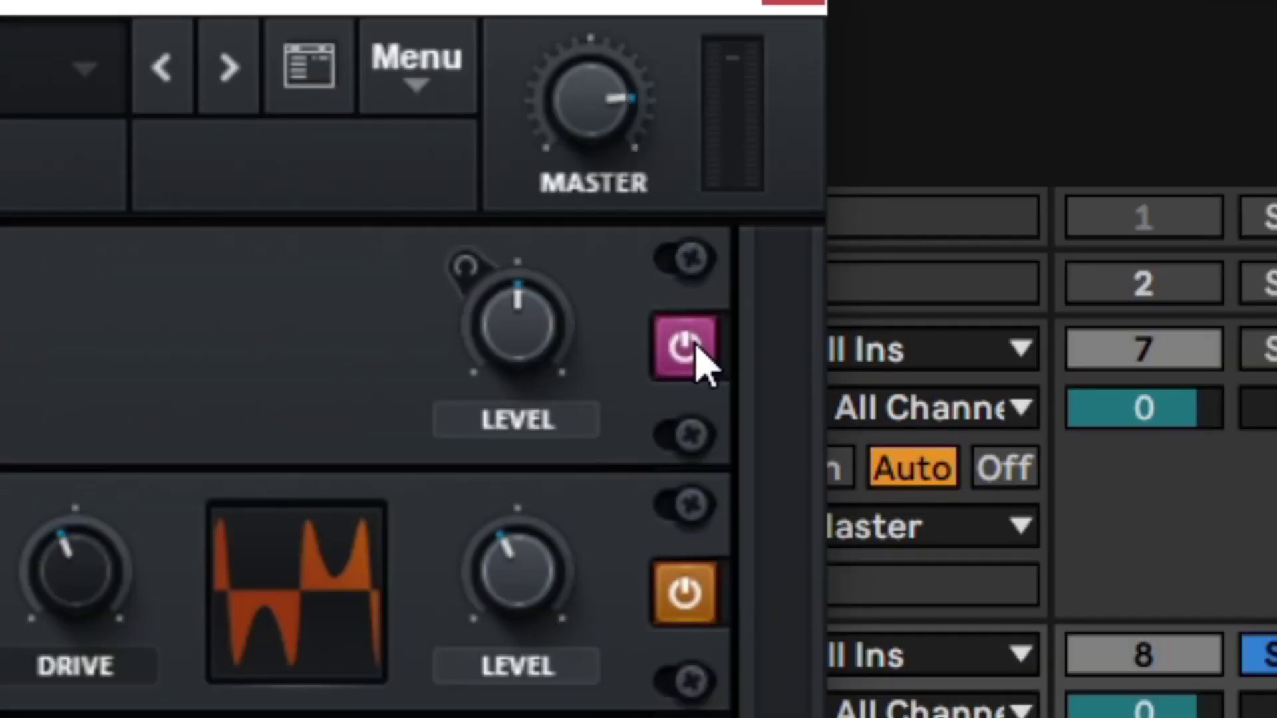
{"action": "left_click", "coordinate": [1022, 139]}
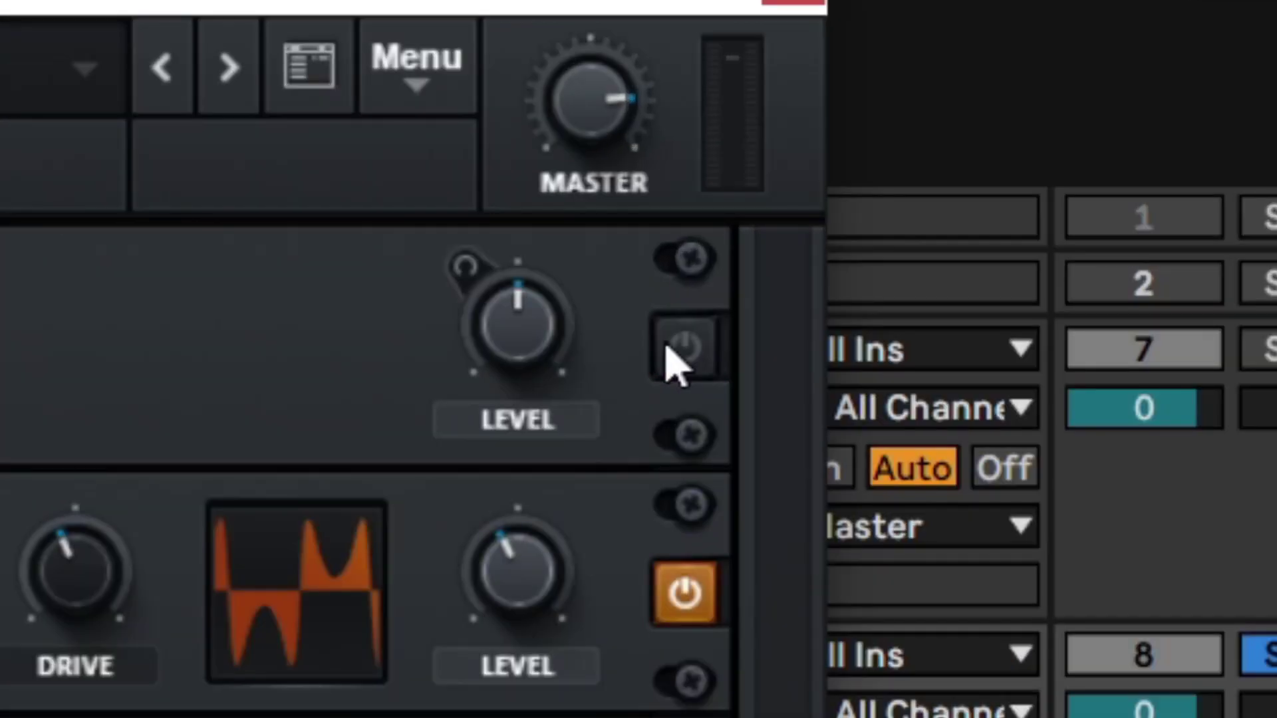
- Raise the first and last points of the LFO 1 curve to the top to sustain the level
{"action": "left_click", "coordinate": [0, 66]}
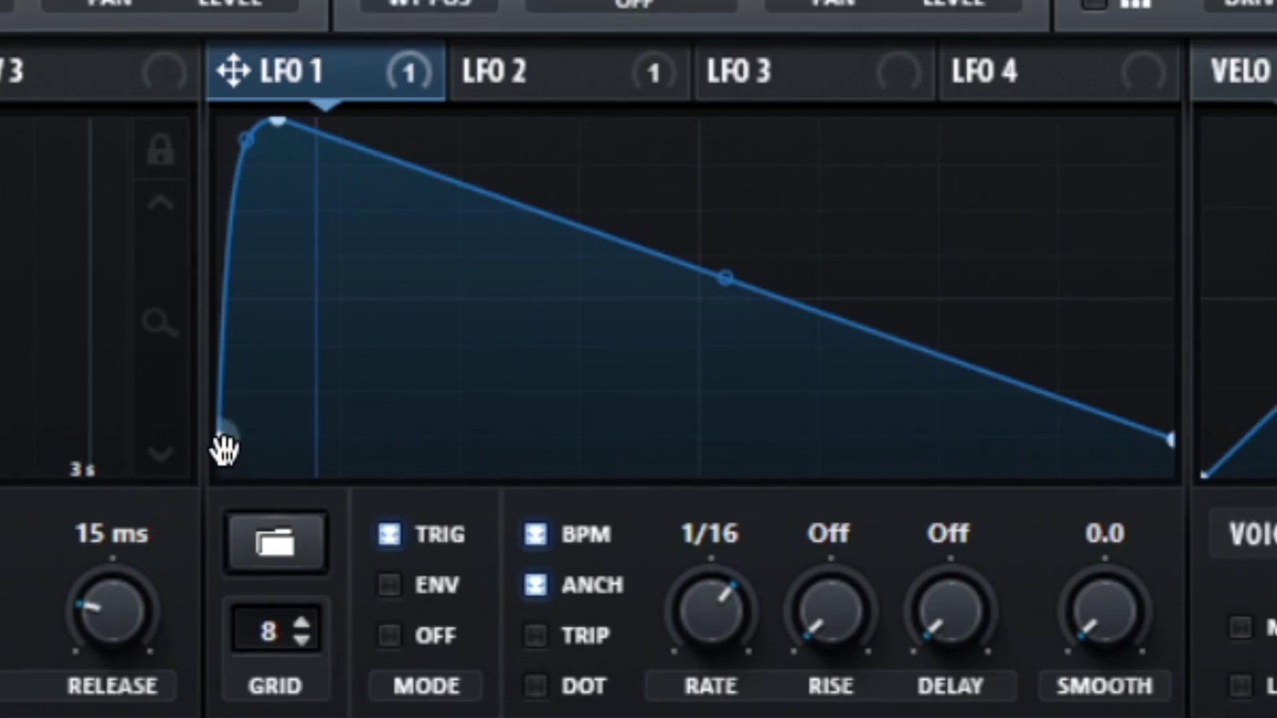
{"action": "left_click_drag", "start_coordinate": [221, 423], "coordinate": [160, 165]}
{"action": "left_click_drag", "start_coordinate": [1172, 440], "coordinate": [1220, 80]}
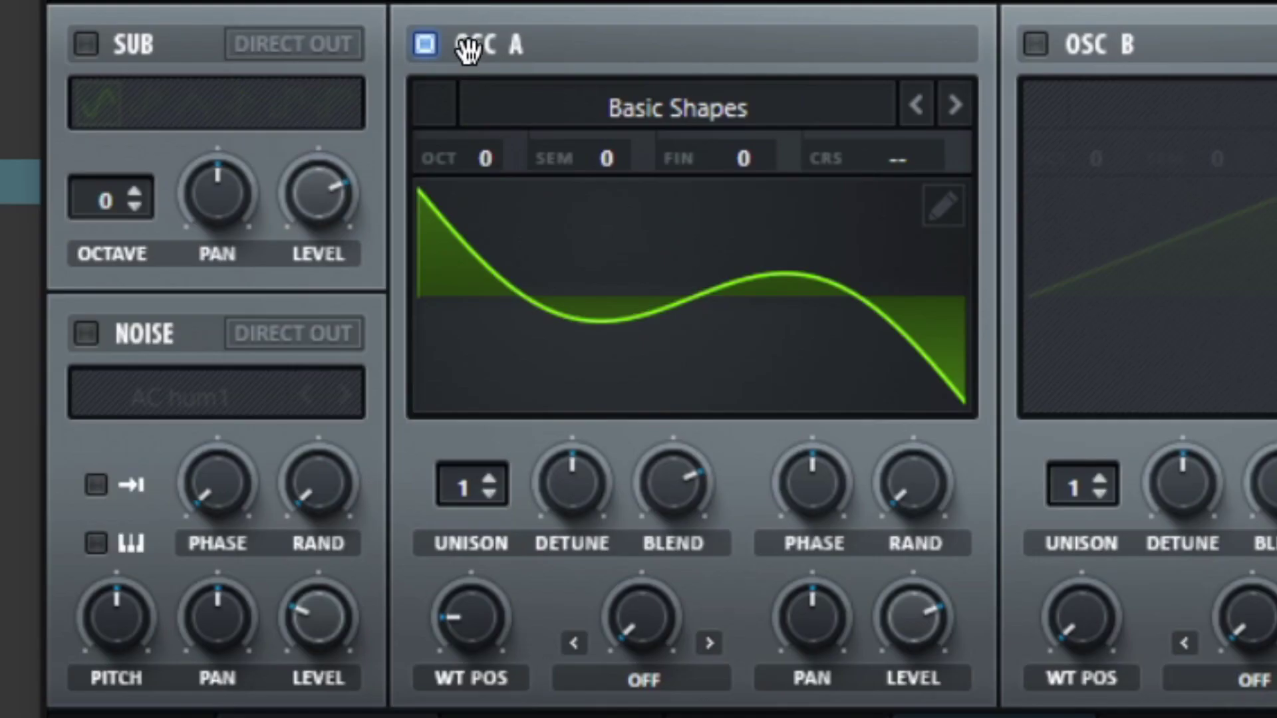
- Lower oscillator A by one octave, to -1
{"action": "left_click", "coordinate": [469, 49]}
{"action": "left_click", "coordinate": [489, 155]}
{"action": "mouse_move", "coordinate": [474, 158]}
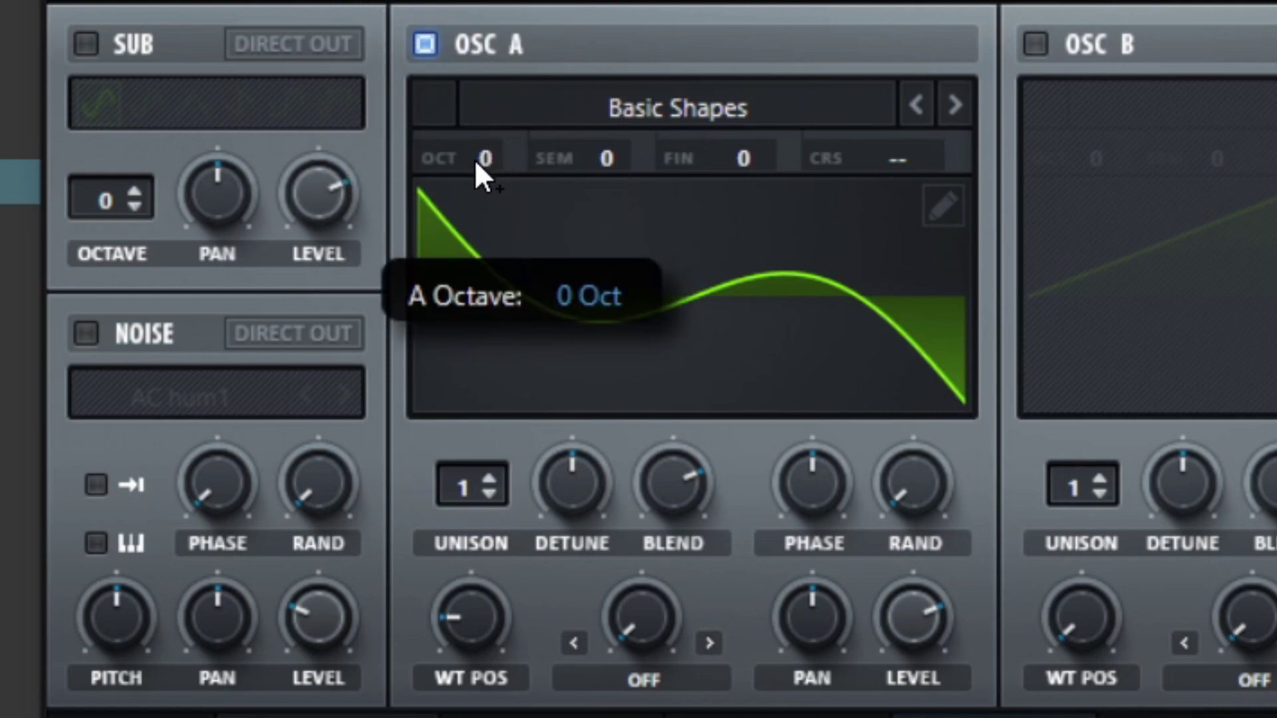
{"action": "left_click_drag", "start_coordinate": [467, 173], "coordinate": [469, 197]}
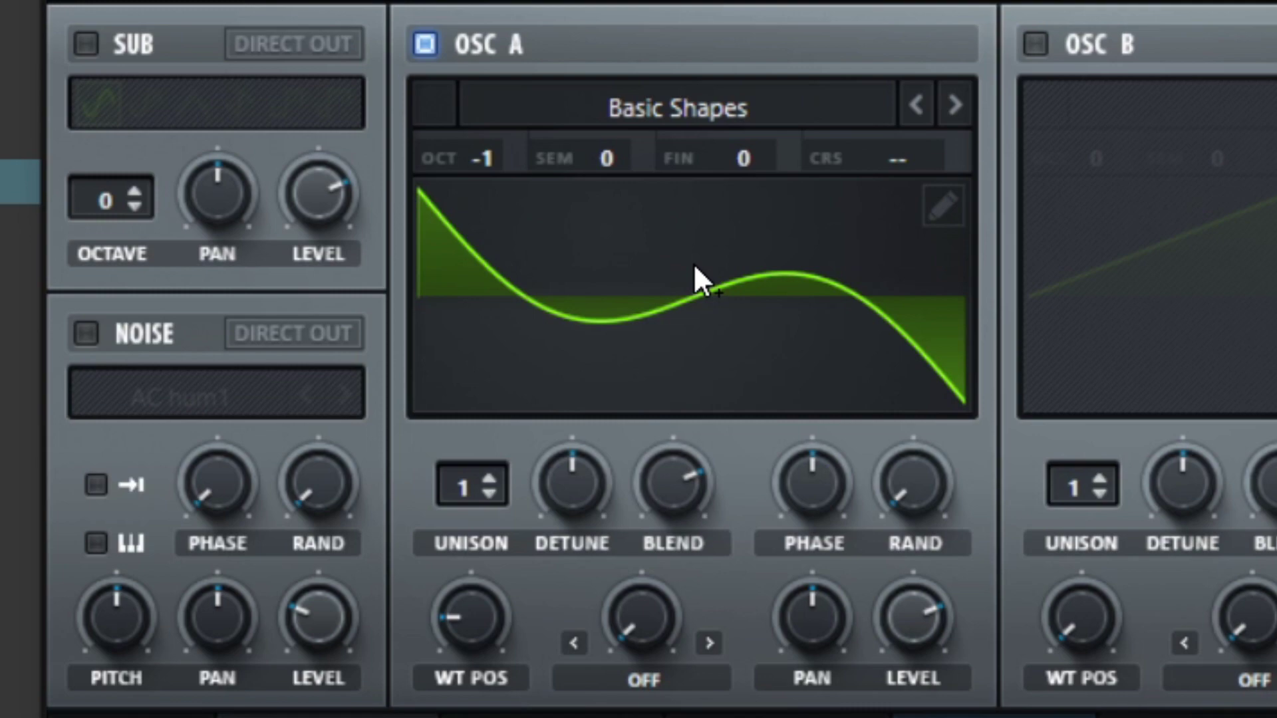
- Try up to 6 unison voices on oscillator A and settle on 3
{"action": "left_click", "coordinate": [477, 485]}
{"action": "left_click", "coordinate": [566, 484]}
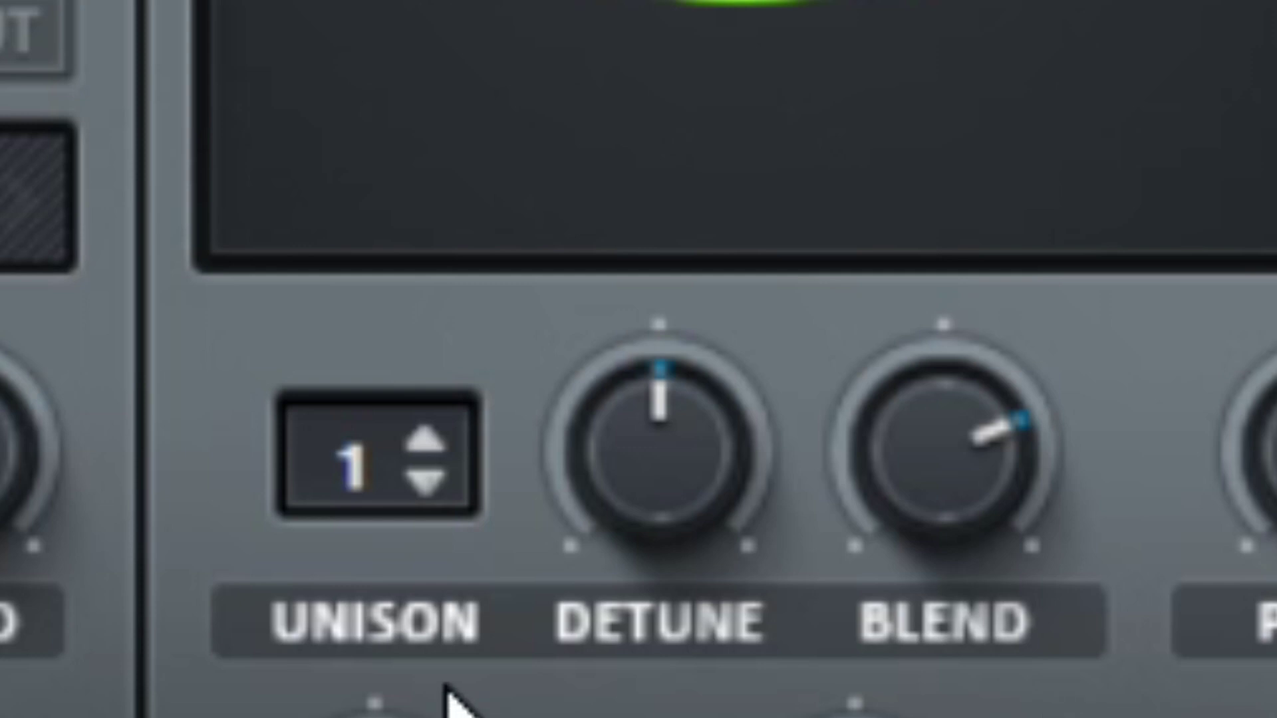
{"action": "left_click", "coordinate": [429, 442]}
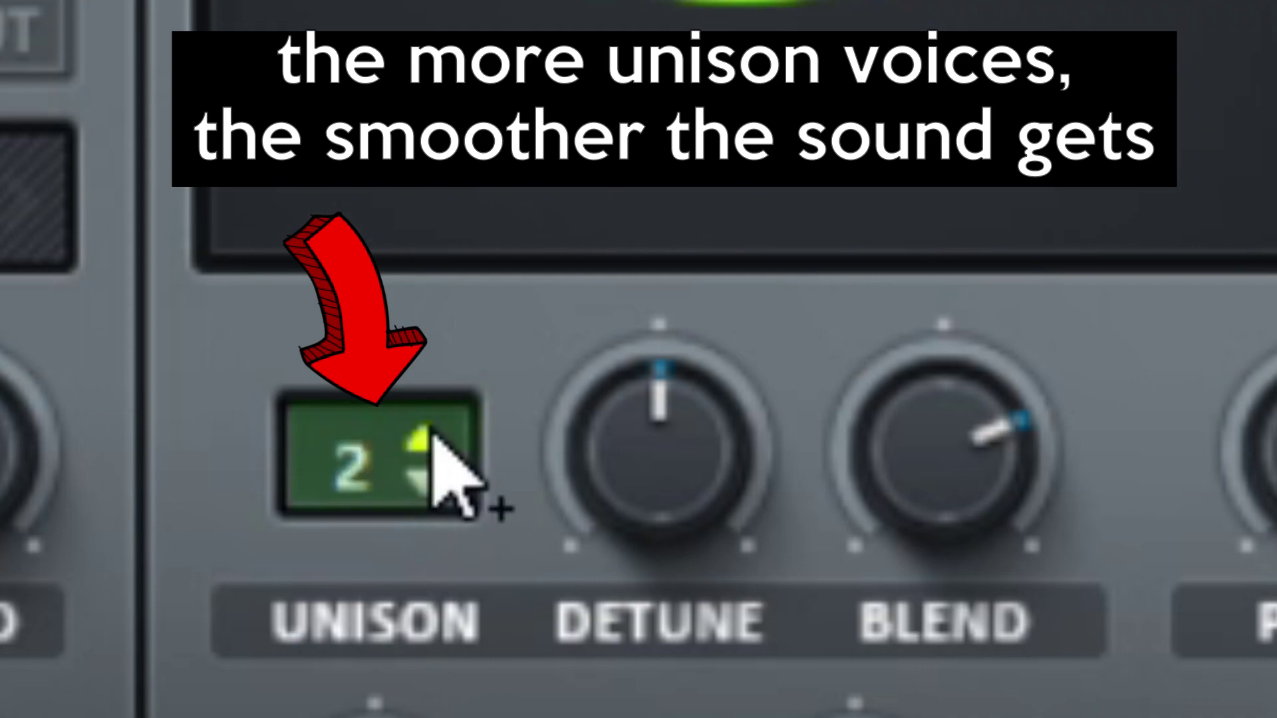
{"action": "left_click", "coordinate": [431, 440]}
{"action": "left_click", "coordinate": [431, 436]}
{"action": "left_click", "coordinate": [432, 436]}
{"action": "left_click", "coordinate": [433, 436]}
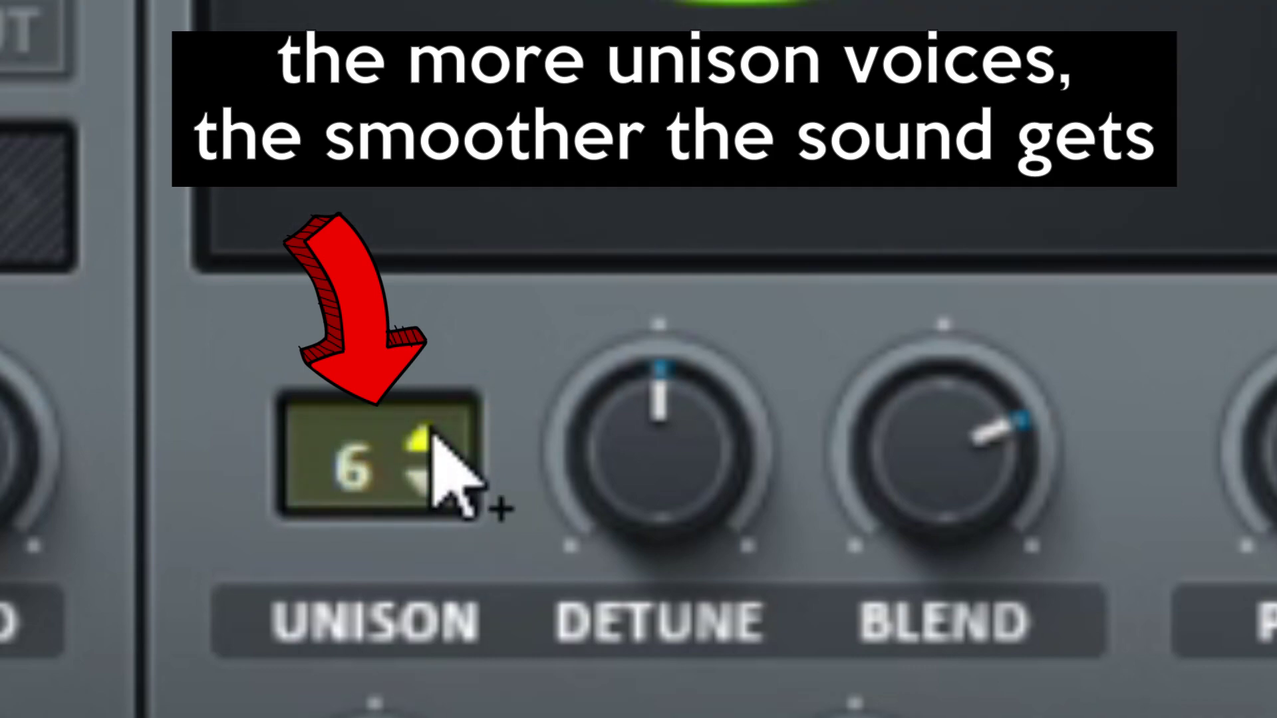
{"action": "left_click", "coordinate": [435, 487]}
{"action": "left_click", "coordinate": [436, 487]}
{"action": "left_click", "coordinate": [436, 487]}
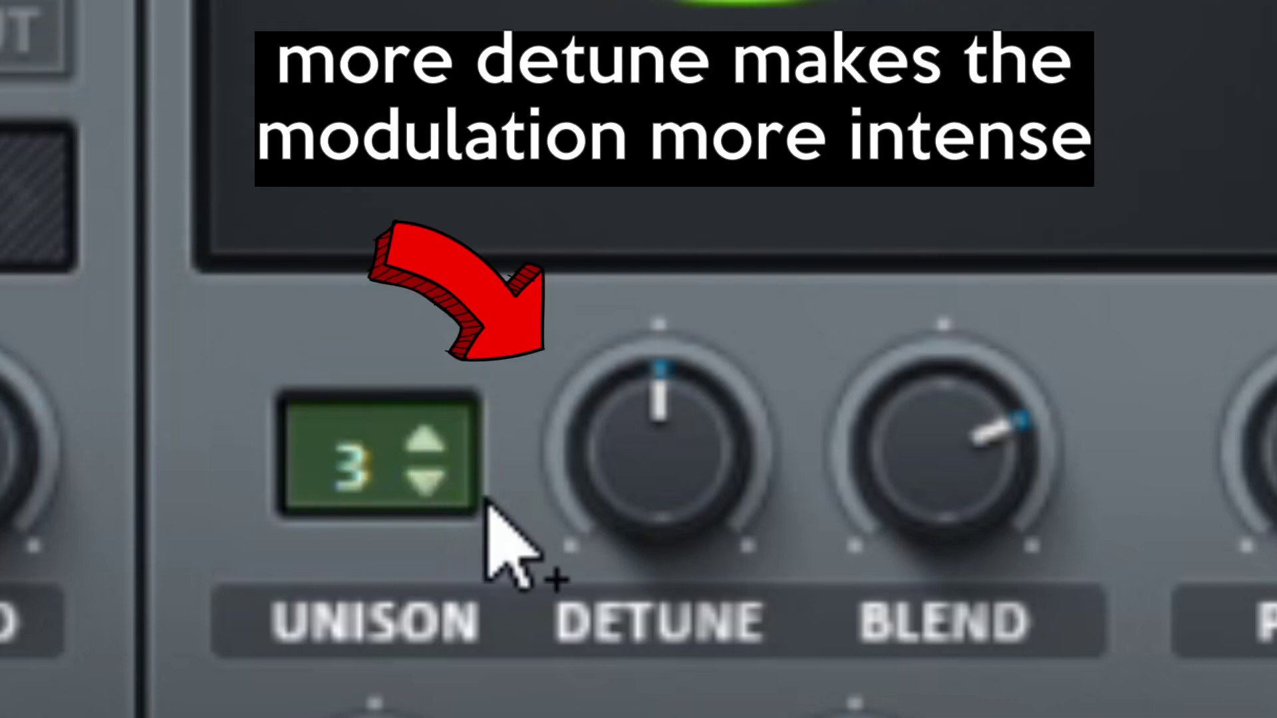
- Reduce oscillator A's unison detune and blend, and raise its phase randomization
{"action": "left_click_drag", "start_coordinate": [678, 473], "coordinate": [509, 363]}
{"action": "left_click_drag", "start_coordinate": [961, 442], "coordinate": [717, 356]}
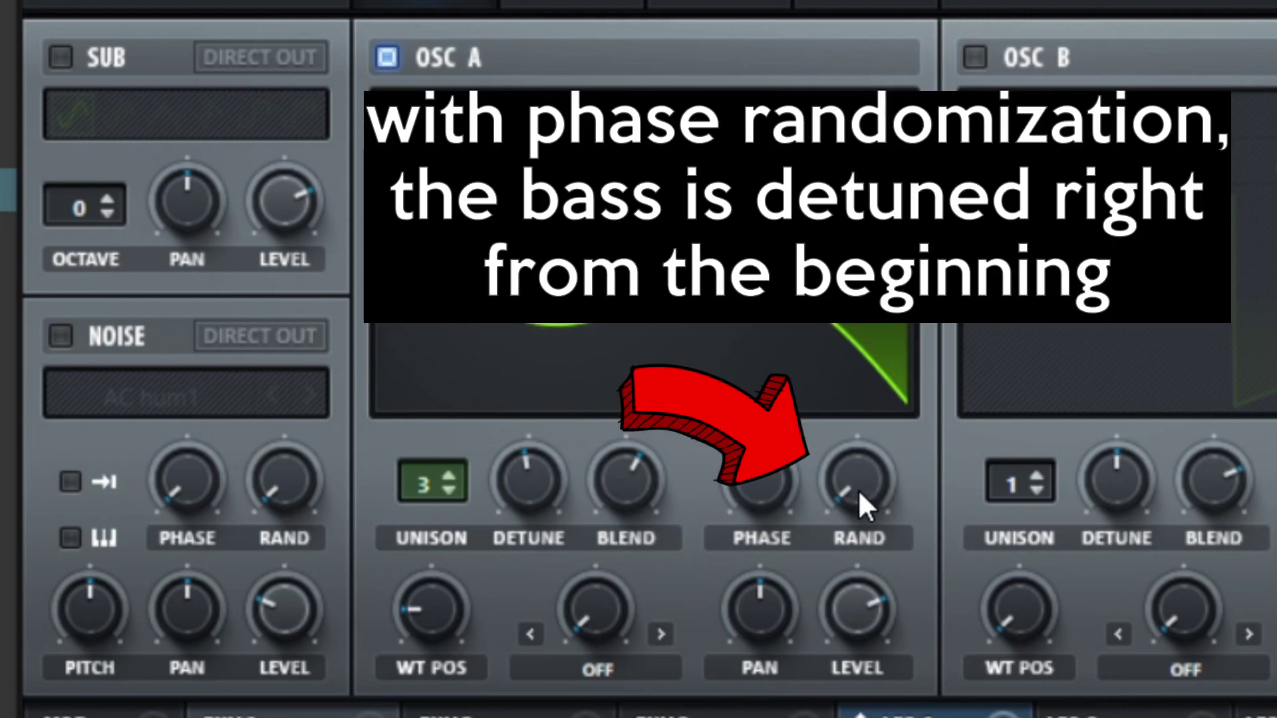
{"action": "left_click_drag", "start_coordinate": [859, 489], "coordinate": [859, 412]}
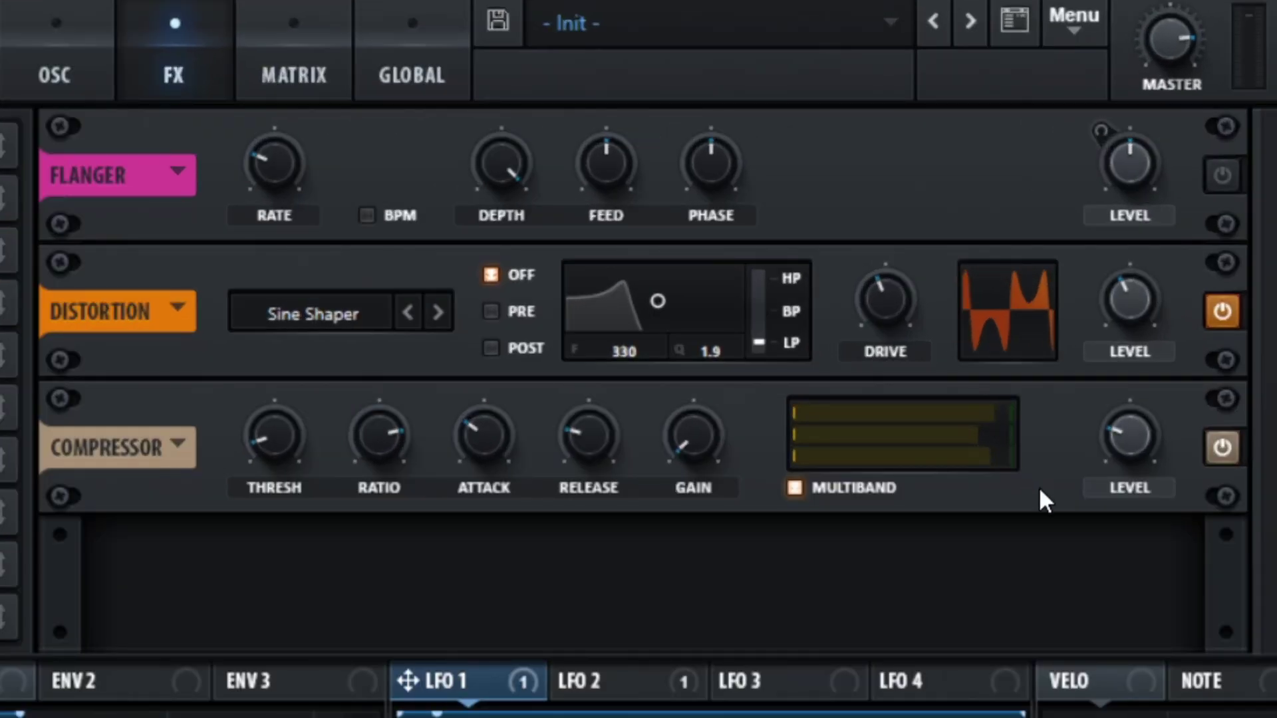
- Bypass the multiband Compressor and lower the Distortion's drive
{"action": "left_click", "coordinate": [1234, 447]}
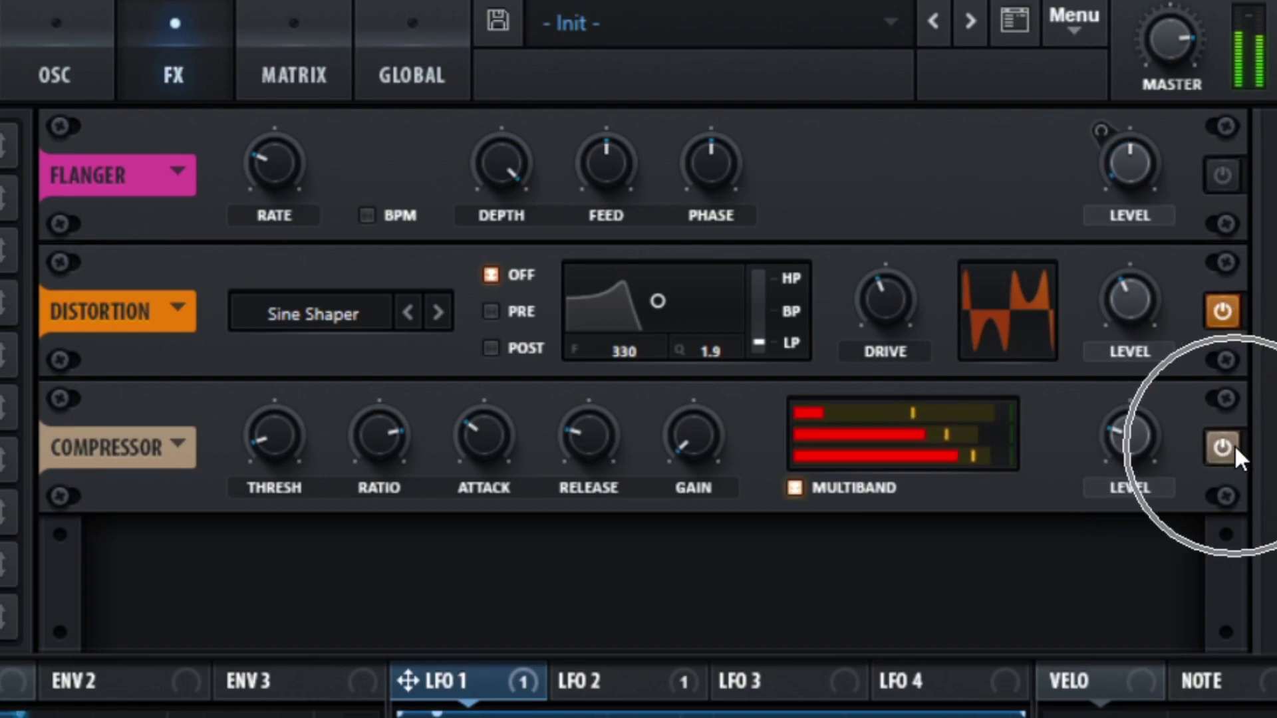
{"action": "left_click_drag", "start_coordinate": [891, 293], "coordinate": [822, 317]}
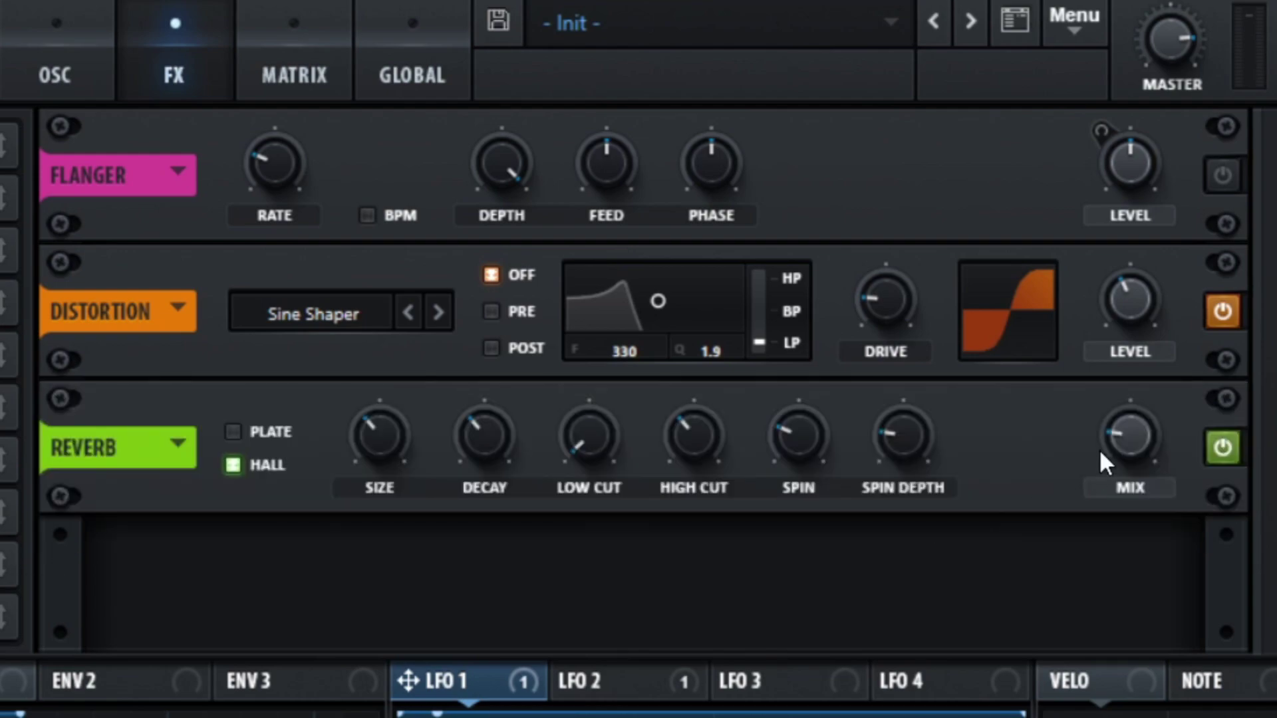
- Raise the Reverb's mix to 100% and switch its type from Hall to Plate
{"action": "left_click_drag", "start_coordinate": [1125, 443], "coordinate": [1159, 105]}
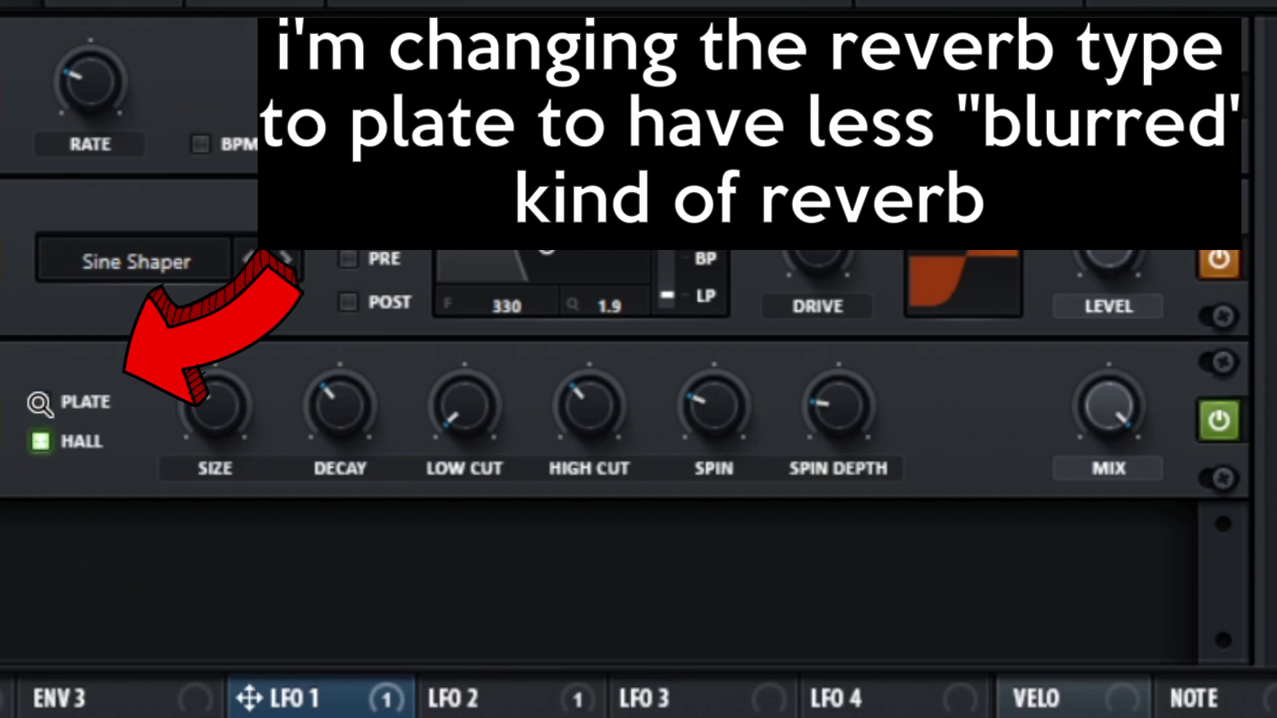
{"action": "left_click", "coordinate": [40, 401]}
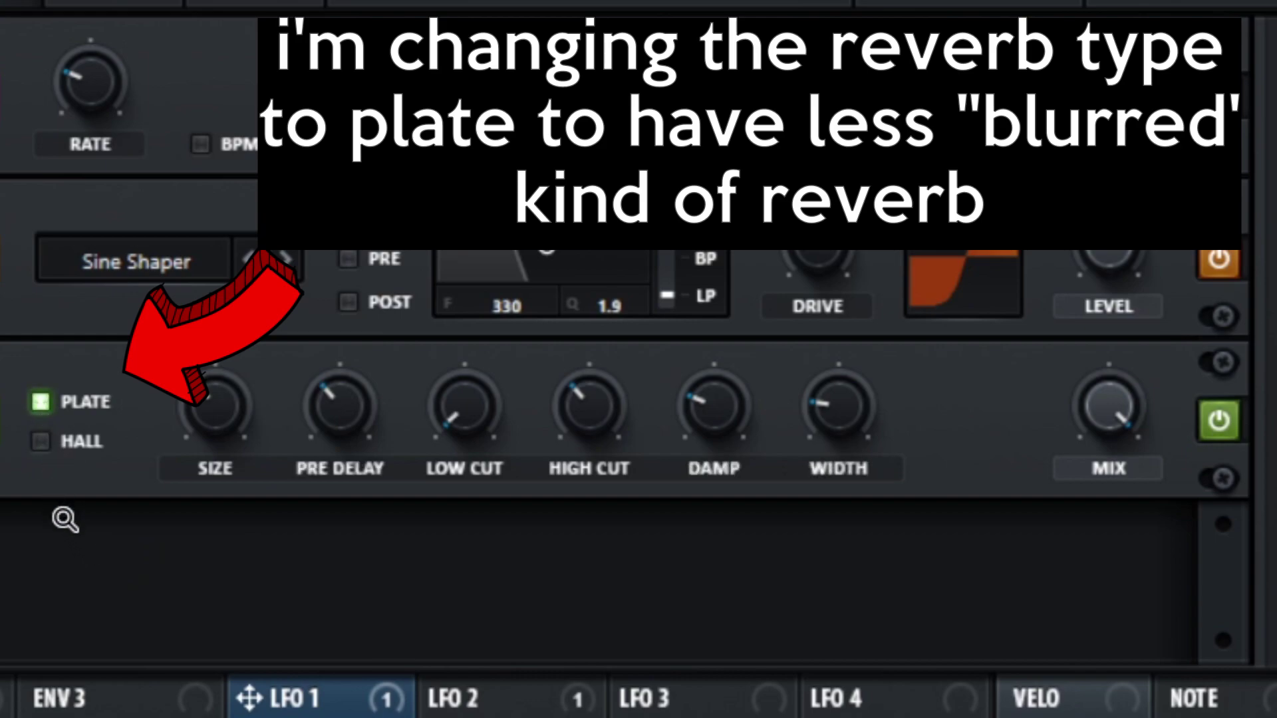
{"action": "left_click", "coordinate": [40, 441]}
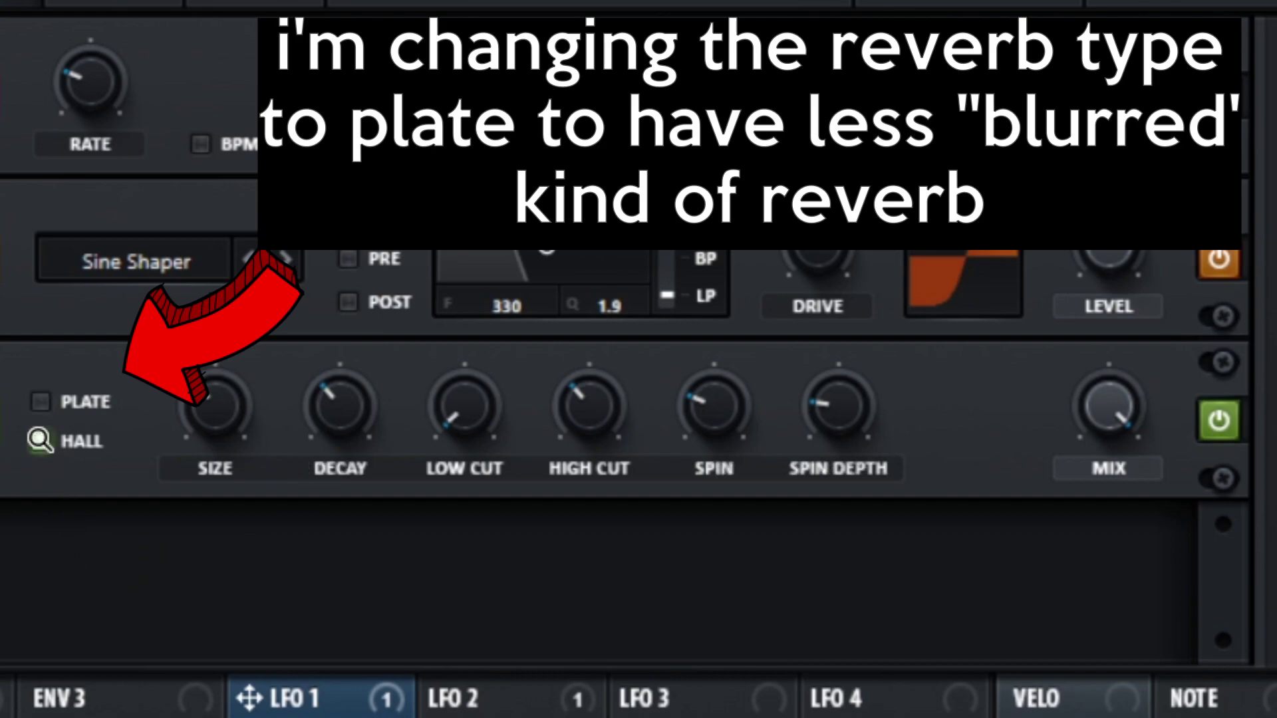
{"action": "left_click", "coordinate": [41, 402]}
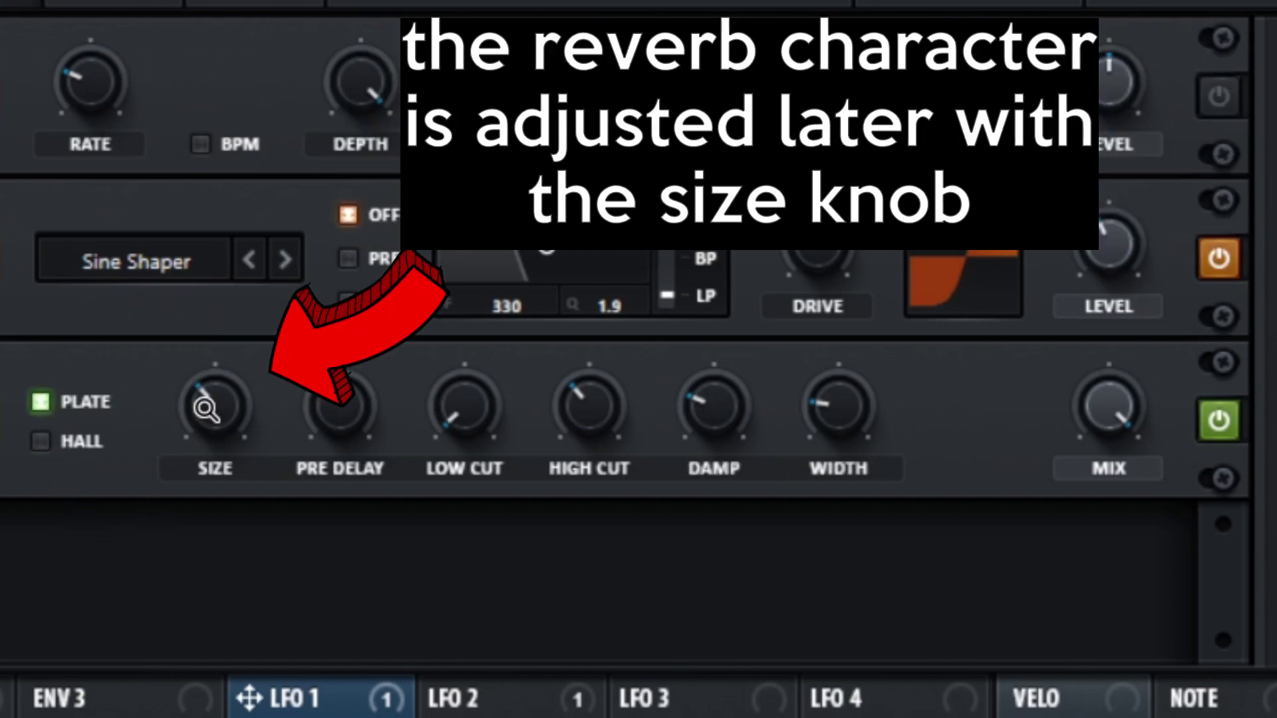
- Try larger and smaller Reverb sizes and compare the sound with the Reverb bypassed
{"action": "left_click_drag", "start_coordinate": [207, 409], "coordinate": [257, 259]}
{"action": "left_click_drag", "start_coordinate": [219, 413], "coordinate": [157, 650]}
{"action": "left_click_drag", "start_coordinate": [227, 397], "coordinate": [245, 296]}
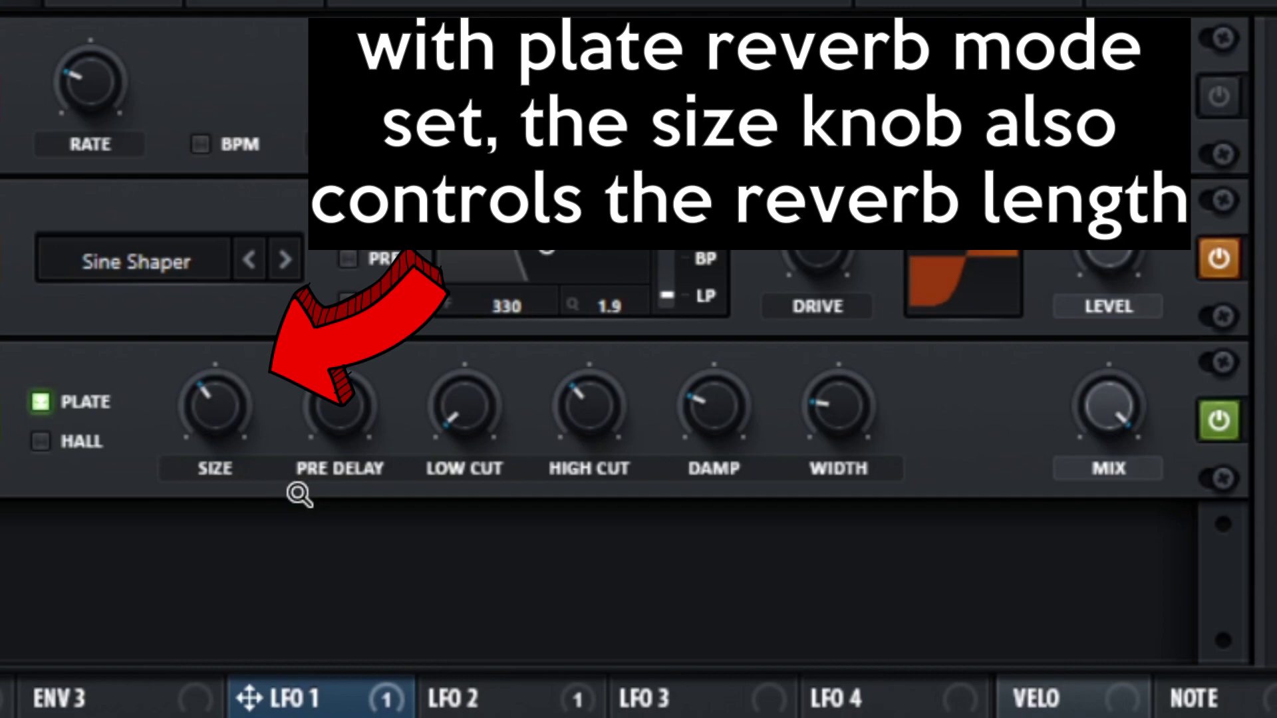
{"action": "left_click", "coordinate": [1216, 421]}
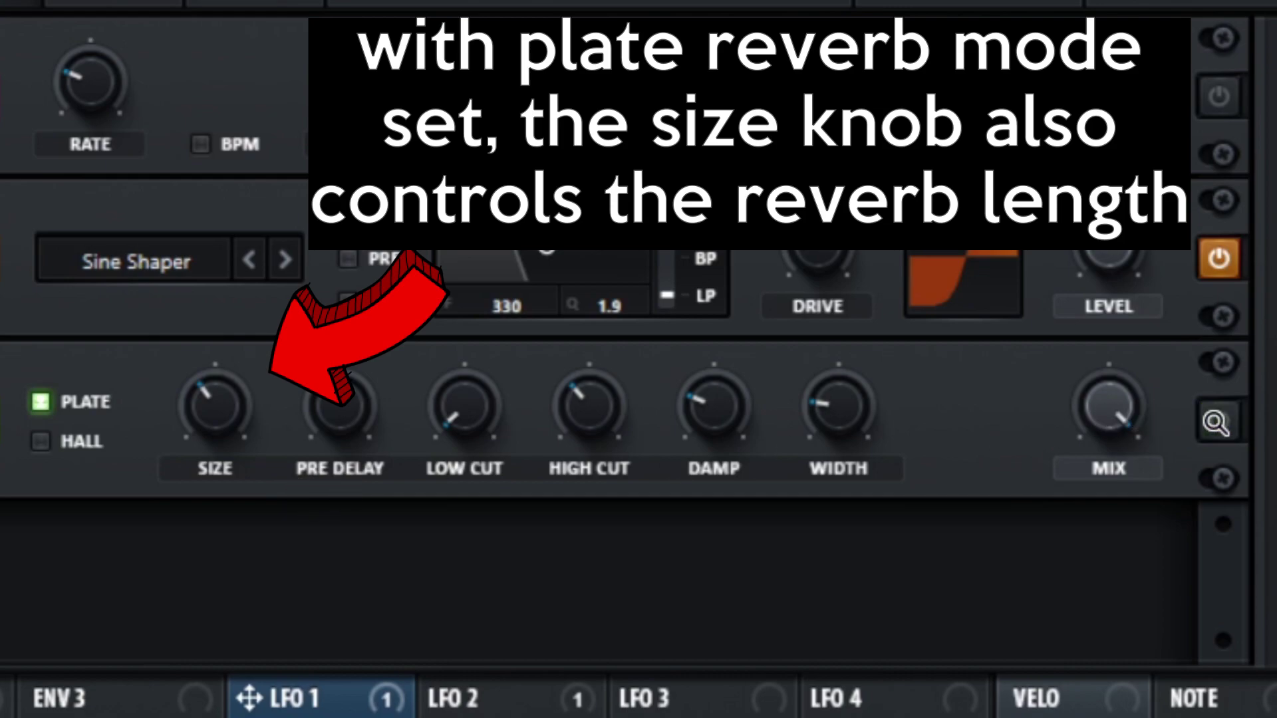
{"action": "left_click", "coordinate": [1216, 421]}
- Try a longer Reverb pre-delay, reduce it to the minimum, and compare against the bypassed sound
{"action": "left_click_drag", "start_coordinate": [336, 411], "coordinate": [339, 279]}
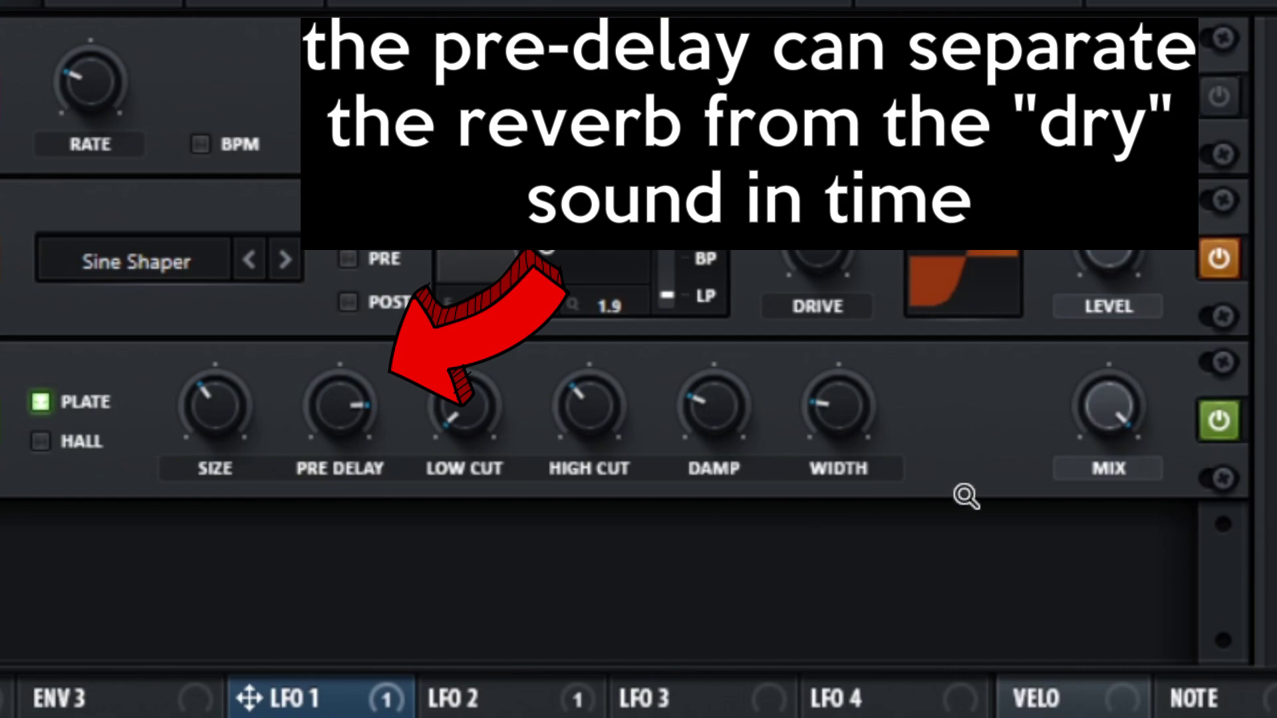
{"action": "left_click", "coordinate": [1218, 421]}
{"action": "left_click", "coordinate": [1219, 420]}
{"action": "left_click_drag", "start_coordinate": [336, 414], "coordinate": [370, 568]}
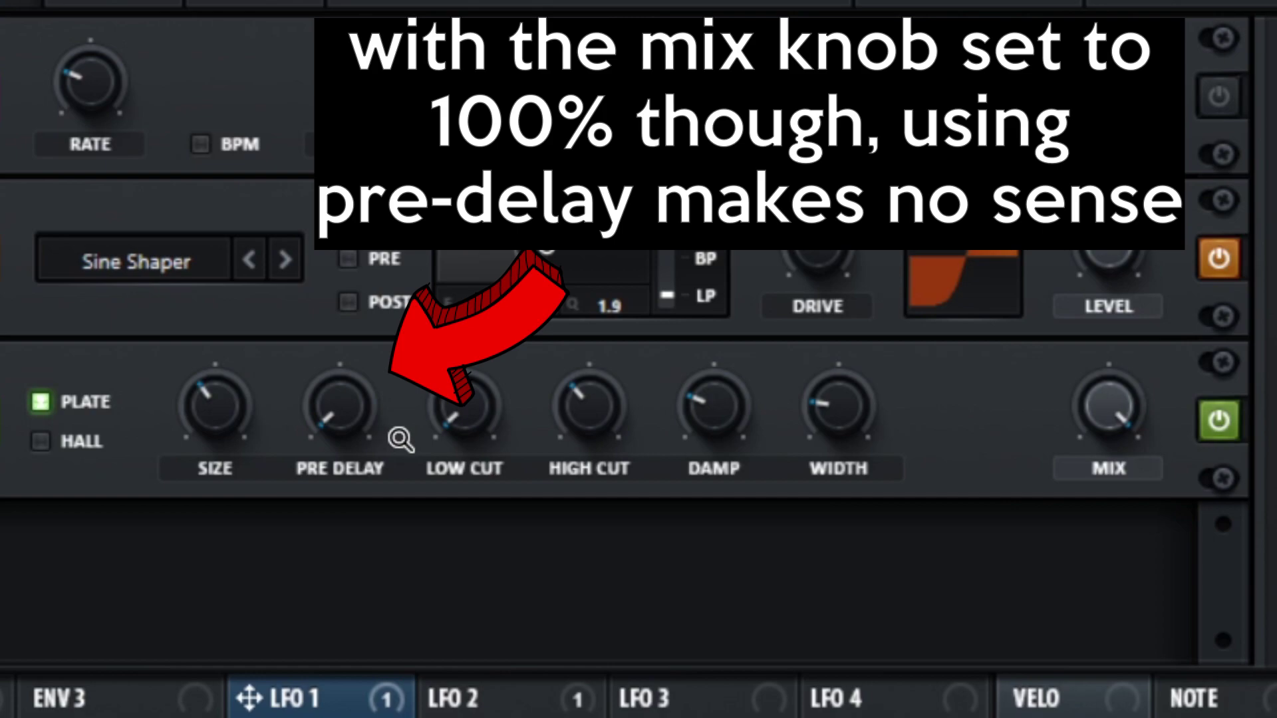
{"action": "left_click", "coordinate": [1220, 420]}
{"action": "left_click", "coordinate": [1220, 420]}
- Set the Reverb's low cut slightly above minimum after trying higher amounts, and raise its high cut close to maximum
{"action": "left_click_drag", "start_coordinate": [457, 418], "coordinate": [469, 325]}
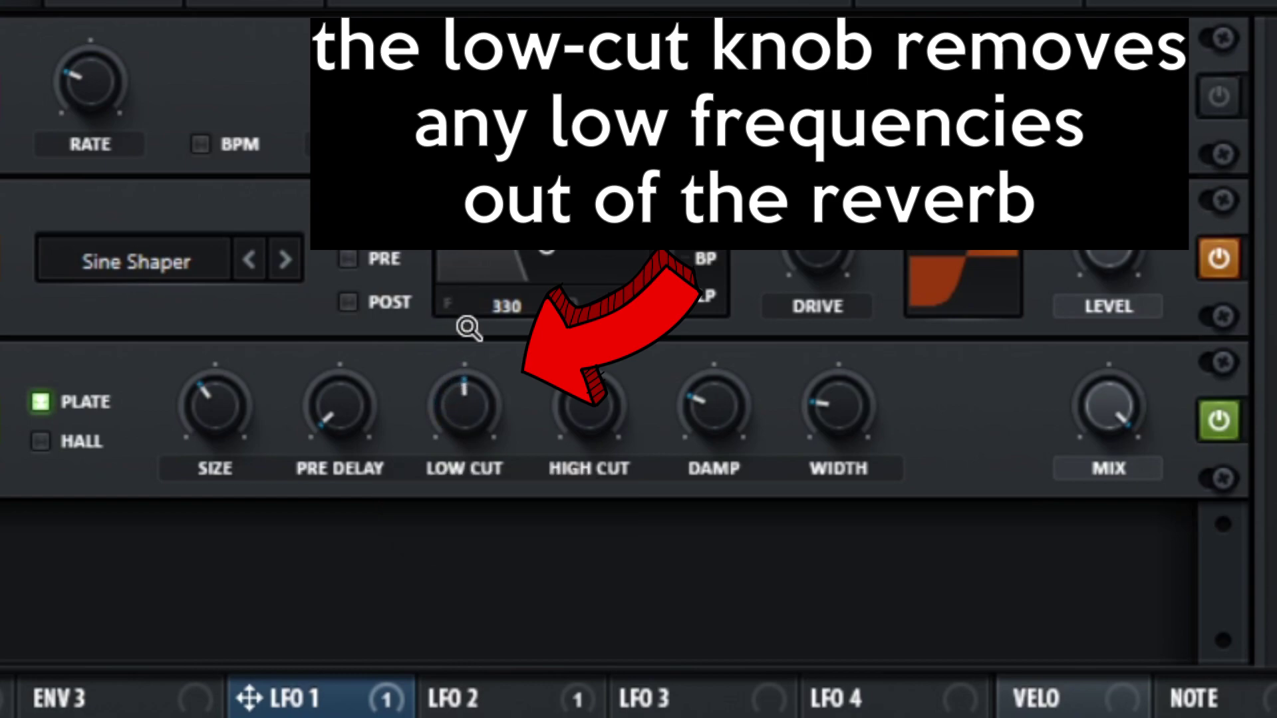
{"action": "left_click_drag", "start_coordinate": [461, 411], "coordinate": [459, 333]}
{"action": "left_click_drag", "start_coordinate": [461, 387], "coordinate": [462, 547]}
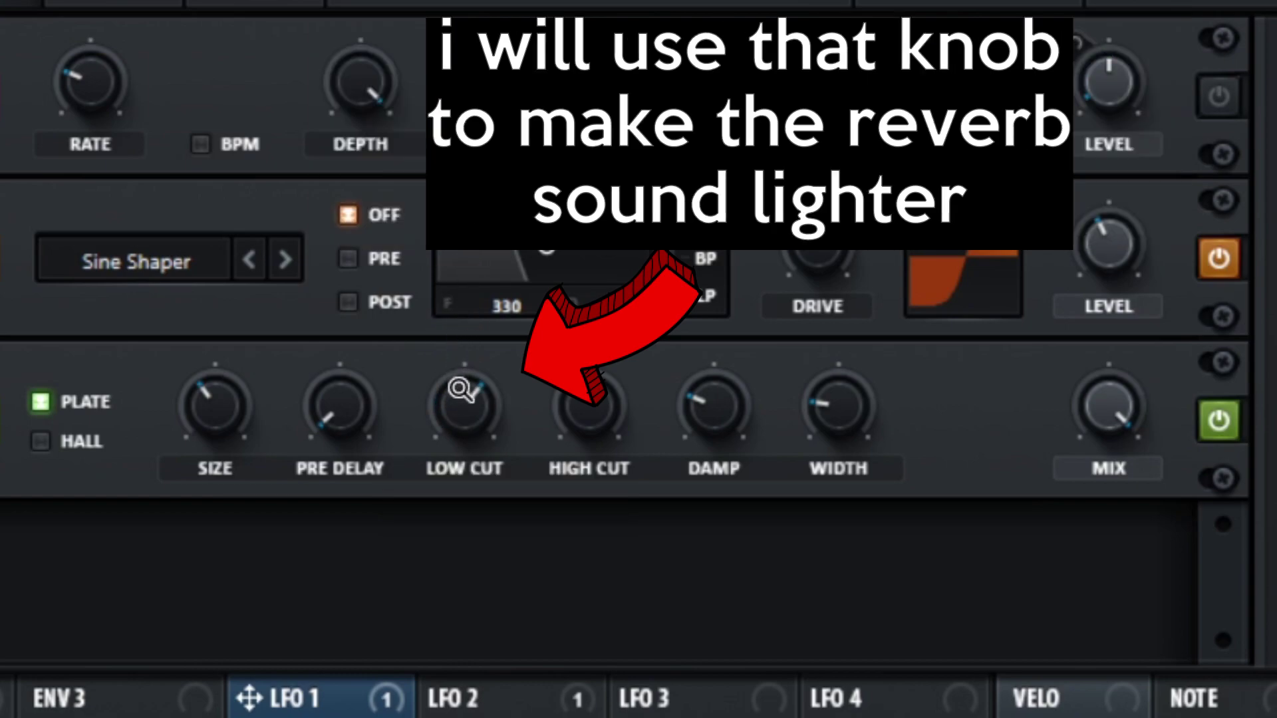
{"action": "left_click_drag", "start_coordinate": [472, 418], "coordinate": [379, 357]}
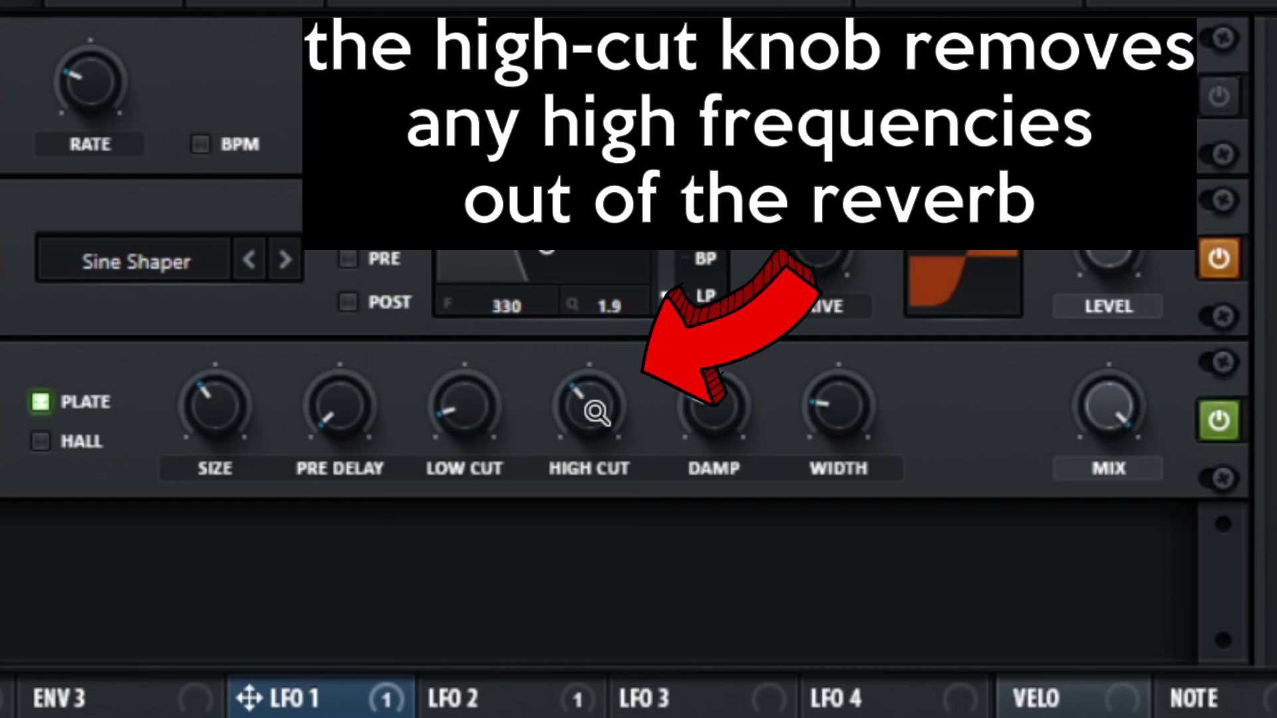
{"action": "left_click_drag", "start_coordinate": [597, 409], "coordinate": [584, 193]}
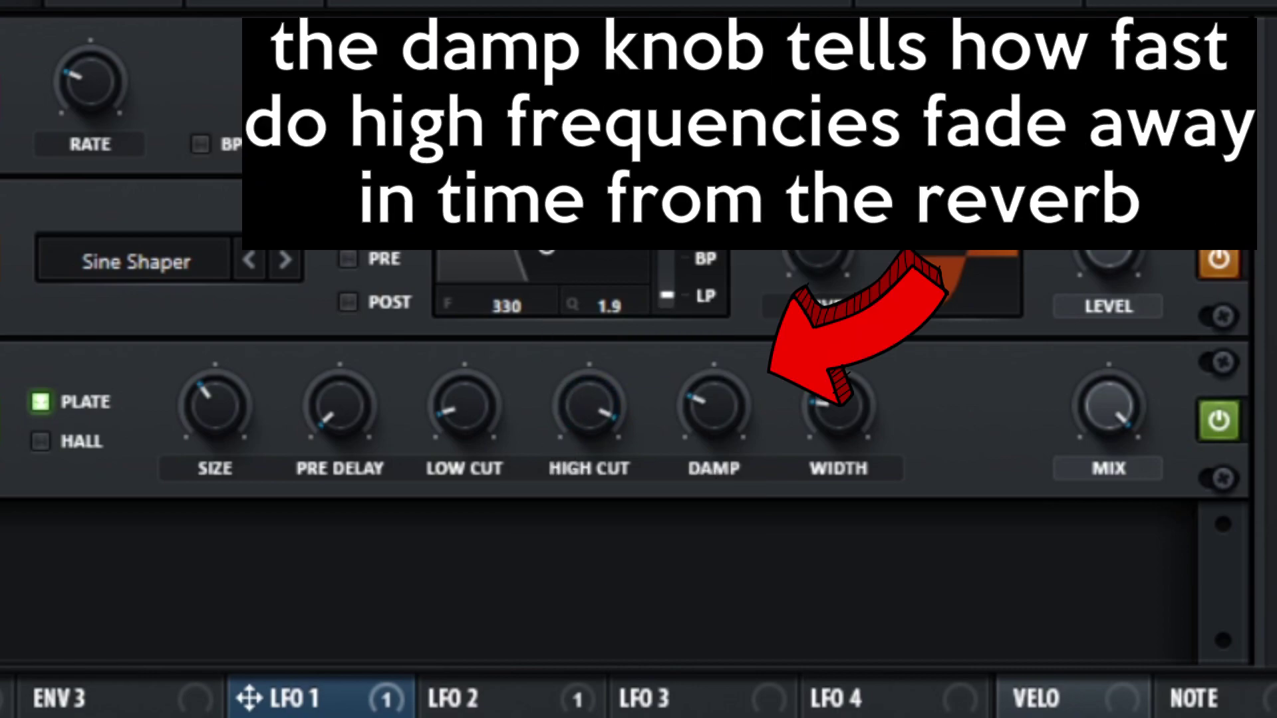
- Try the Reverb's damping up to 95%, bring it back down, and adjust the reverb width
{"action": "left_click_drag", "start_coordinate": [722, 421], "coordinate": [653, 113]}
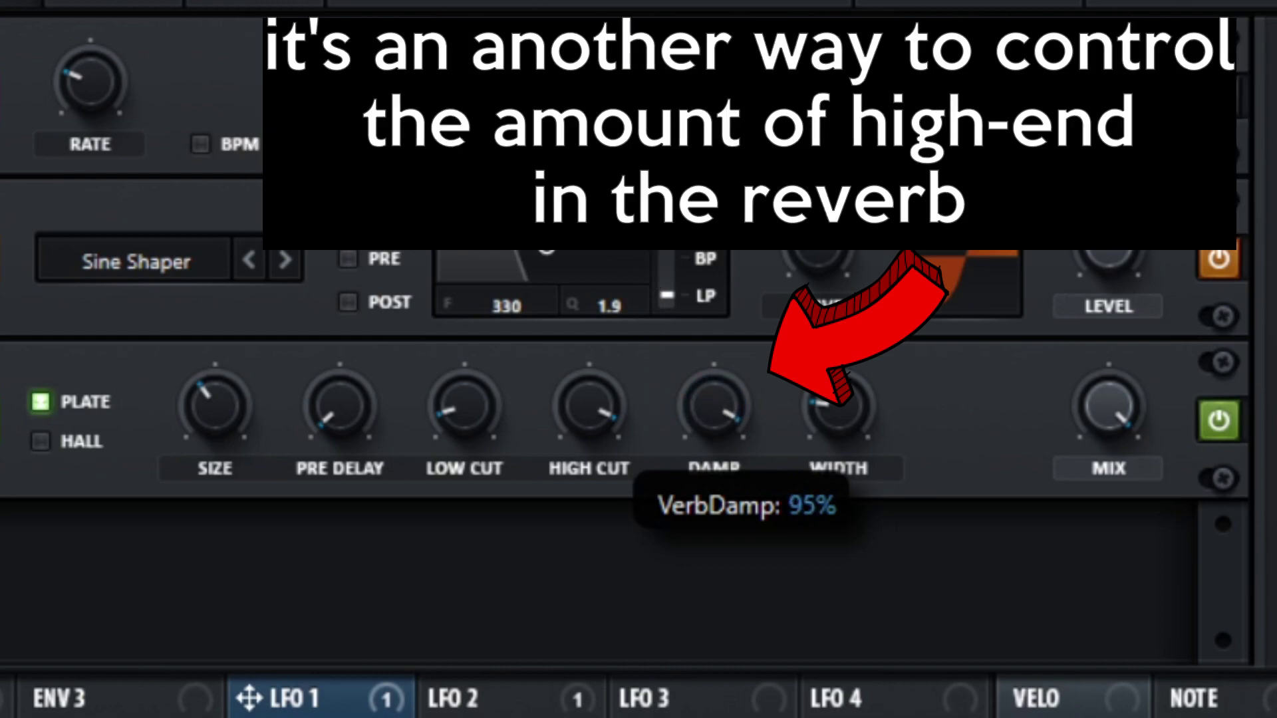
{"action": "left_click_drag", "start_coordinate": [653, 100], "coordinate": [589, 288]}
{"action": "left_click_drag", "start_coordinate": [867, 397], "coordinate": [736, 290]}
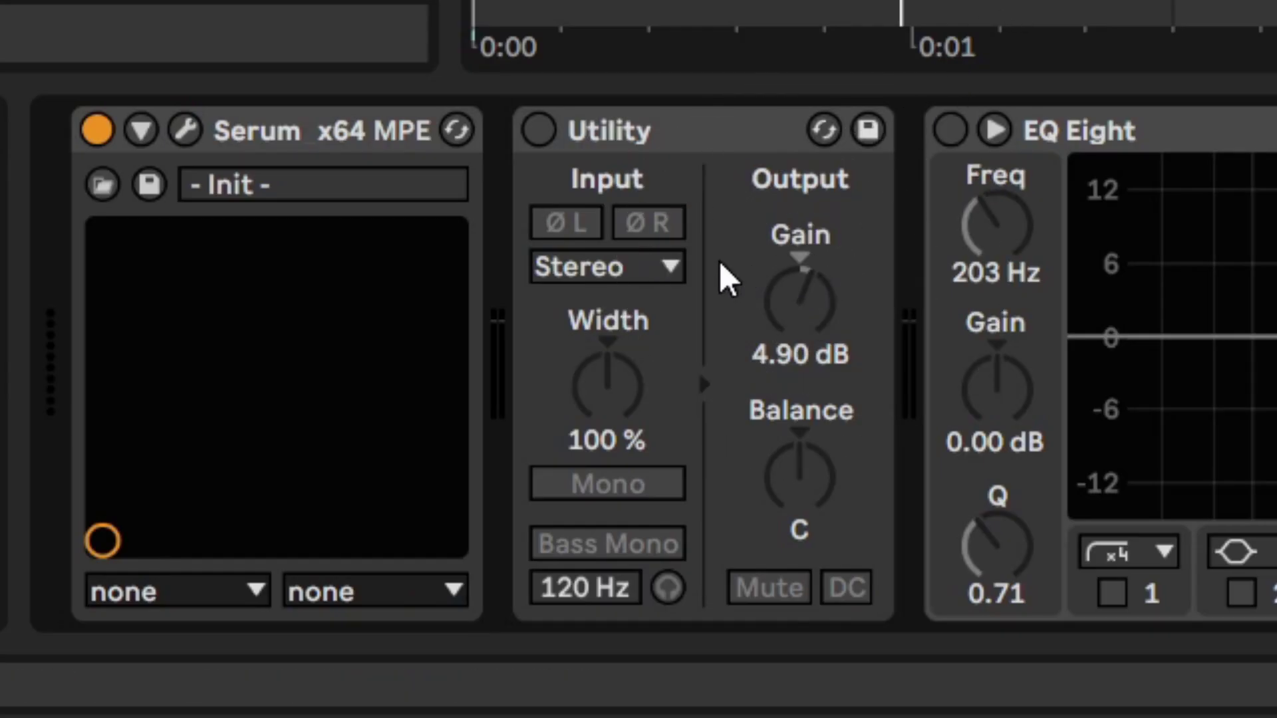
- Turn on the Utility and EQ Eight devices after Serum, with EQ Eight's display expanded
{"action": "left_click", "coordinate": [538, 131]}
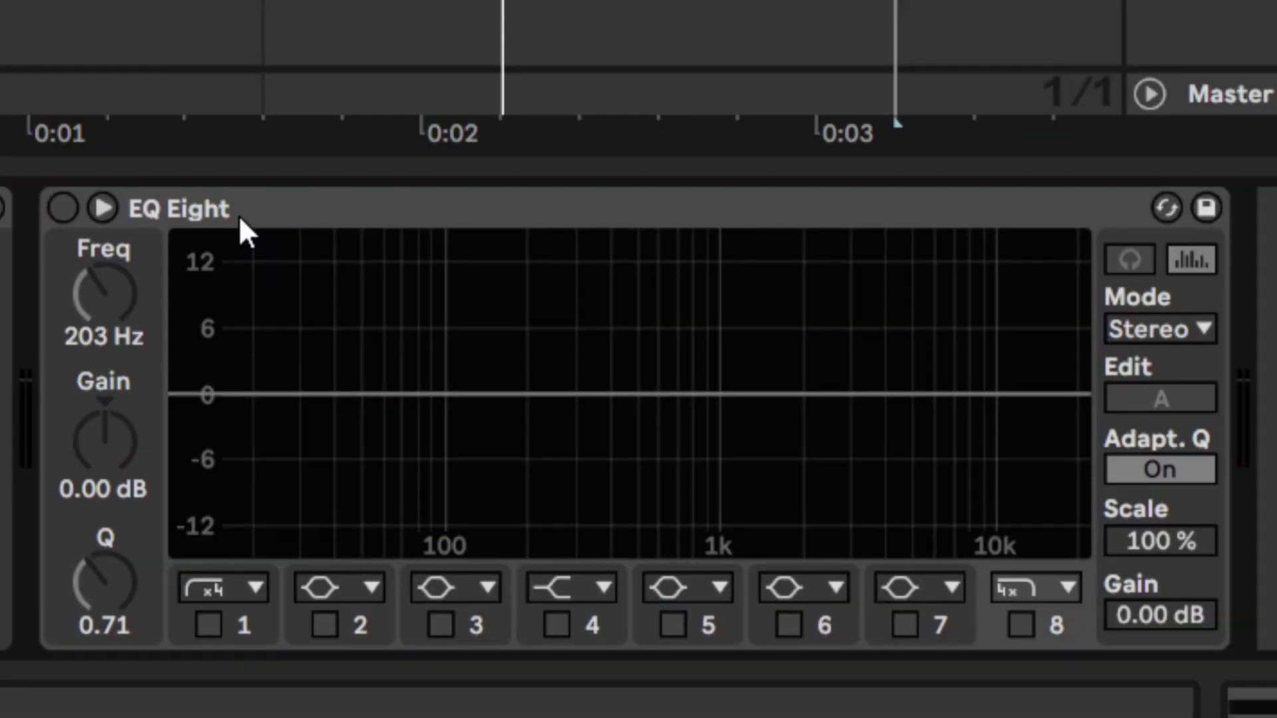
{"action": "left_click", "coordinate": [102, 208]}
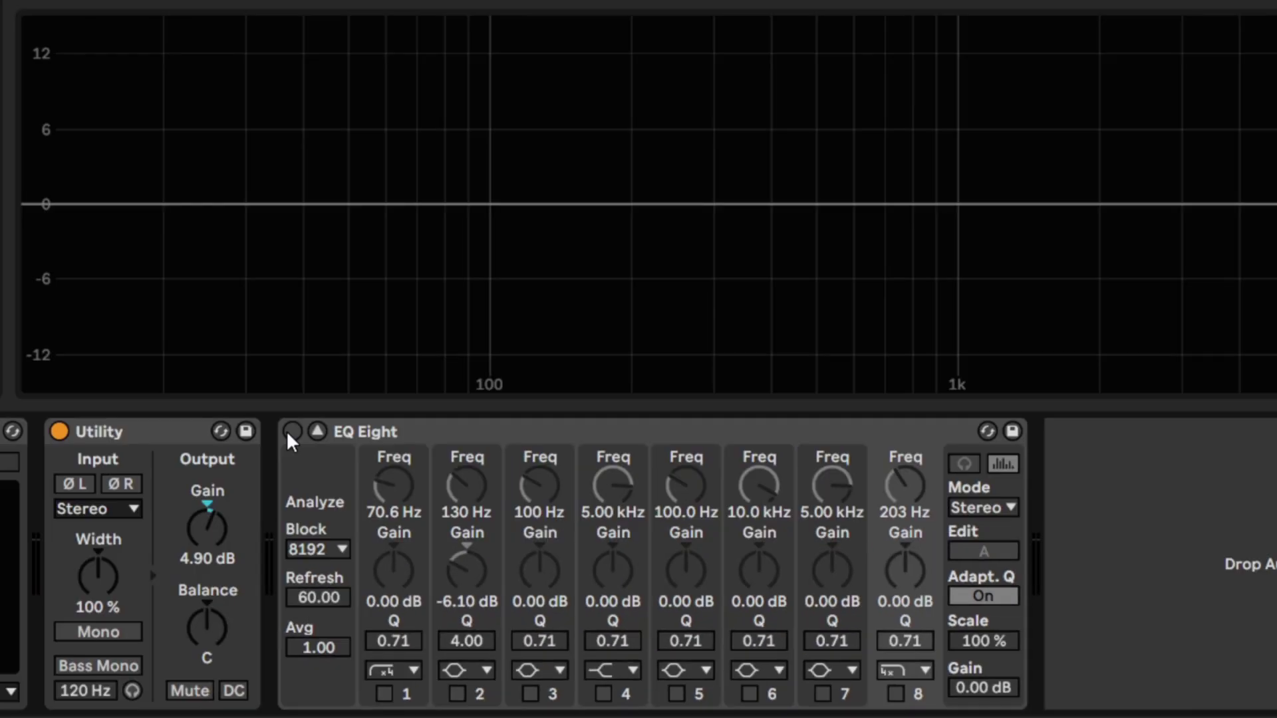
{"action": "left_click", "coordinate": [56, 209]}
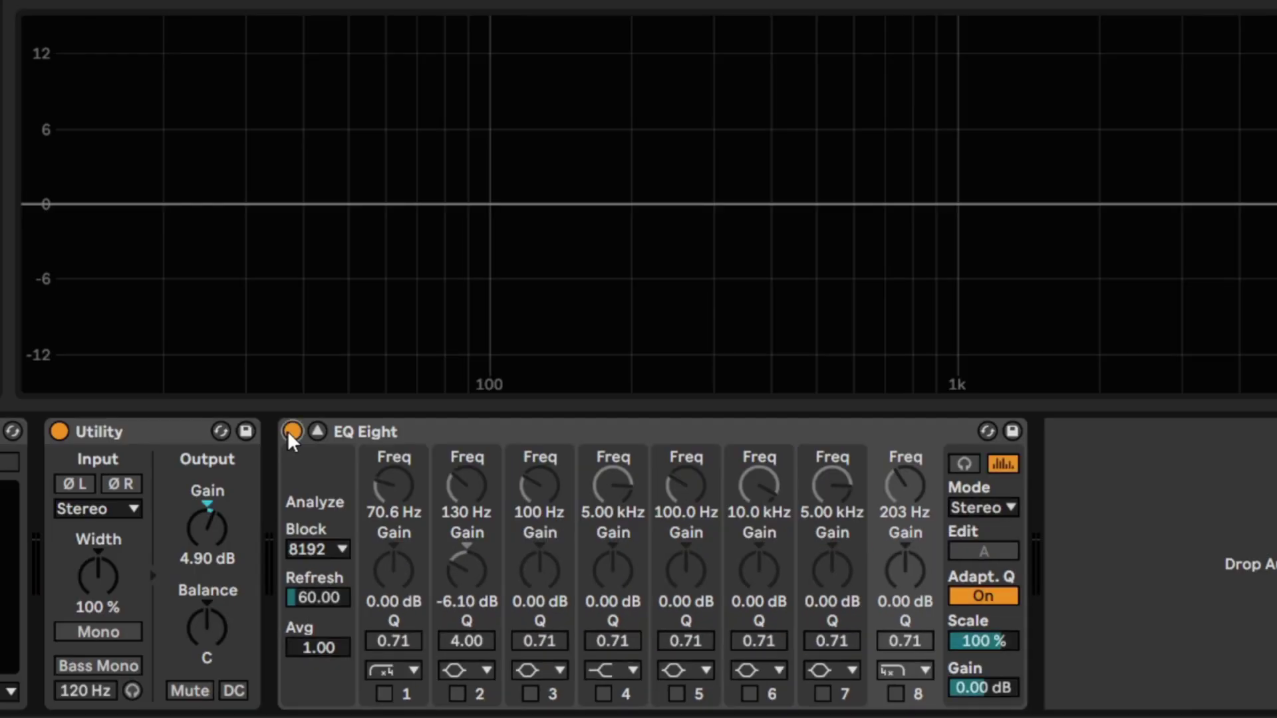
{"action": "left_click", "coordinate": [385, 694]}
{"action": "left_click", "coordinate": [893, 695]}
{"action": "left_click", "coordinate": [895, 695]}
{"action": "left_click", "coordinate": [384, 693]}
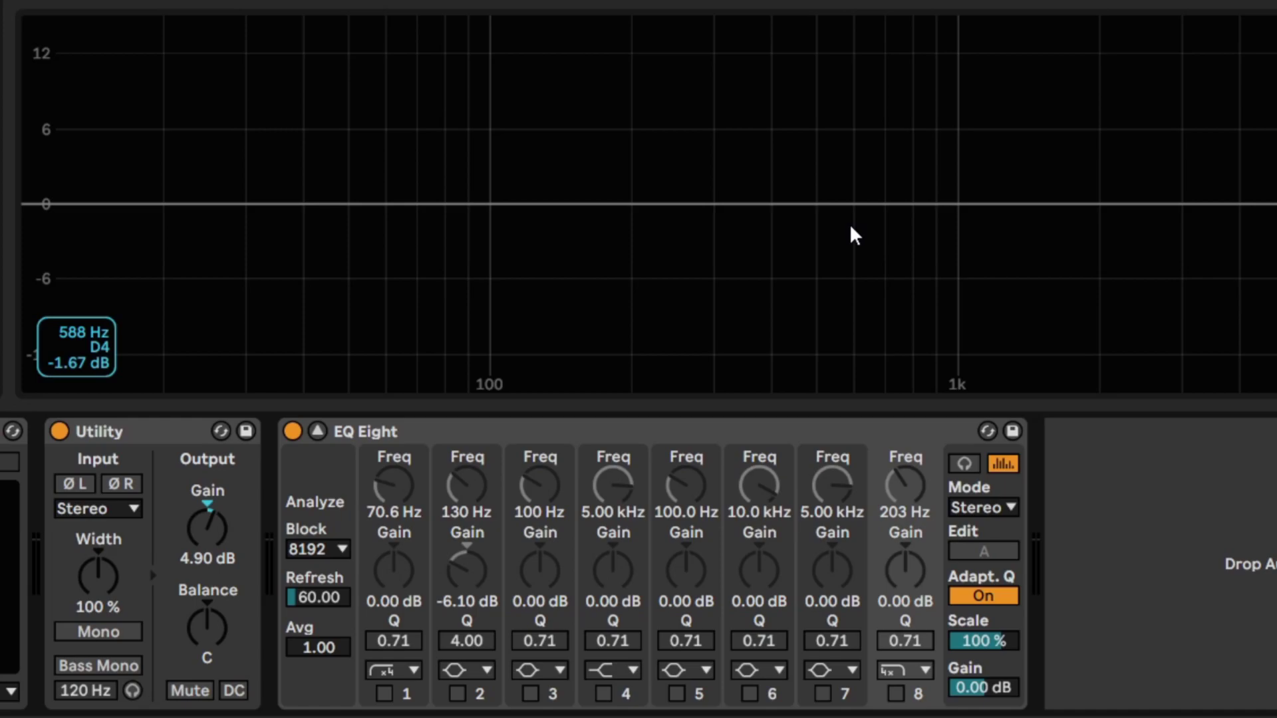
- Start playback and enable EQ Eight's bands 1, 8 and 2, toggling the 130 Hz band 2 dip to compare
{"action": "key", "text": "space"}
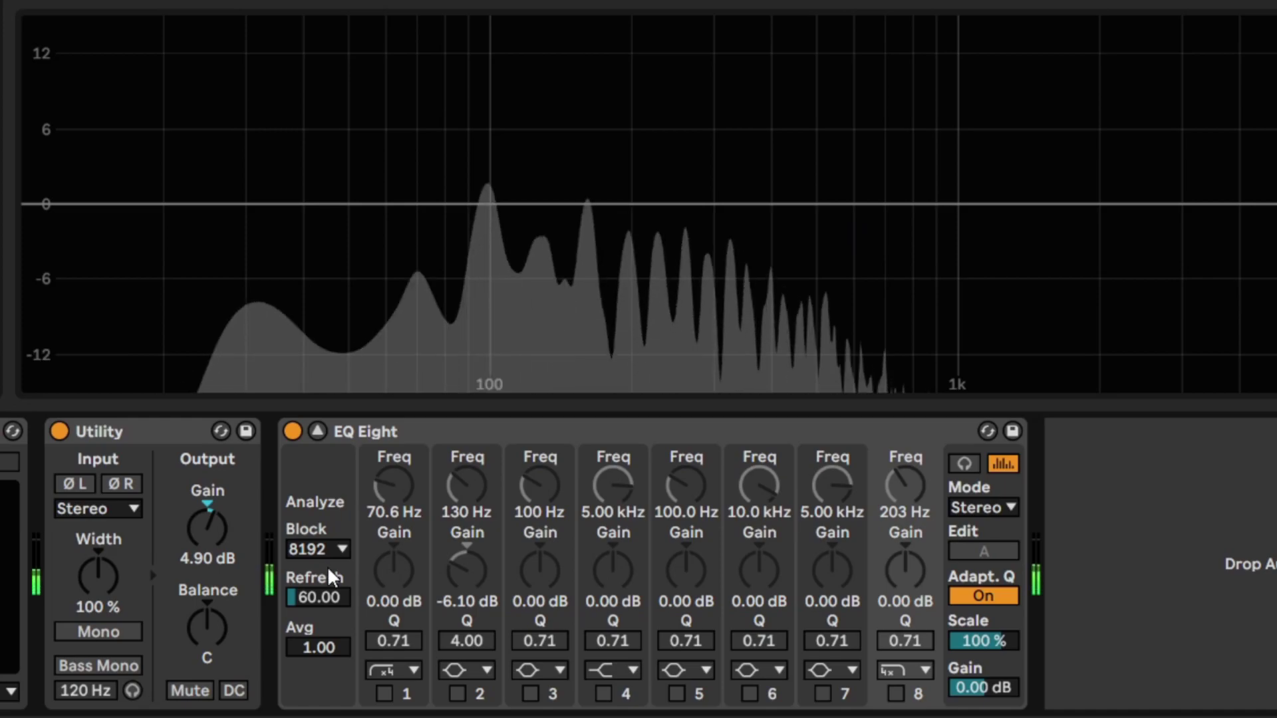
{"action": "left_click", "coordinate": [383, 694]}
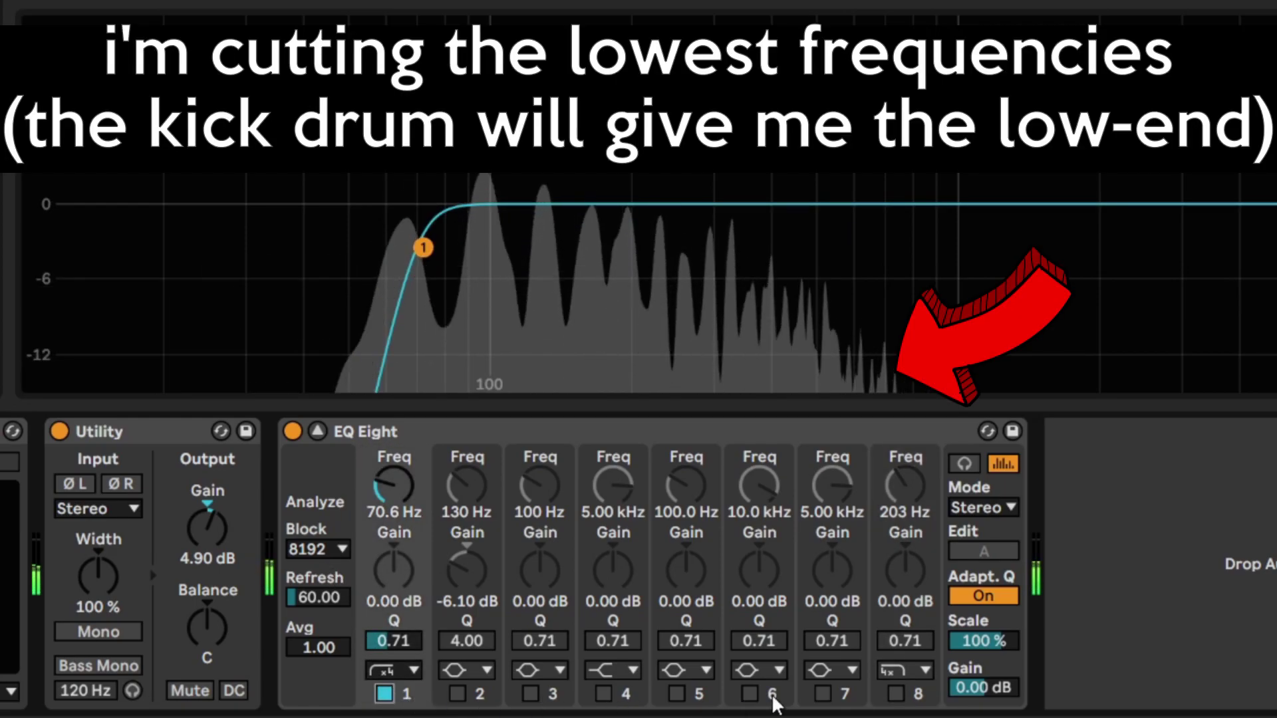
{"action": "left_click", "coordinate": [898, 692]}
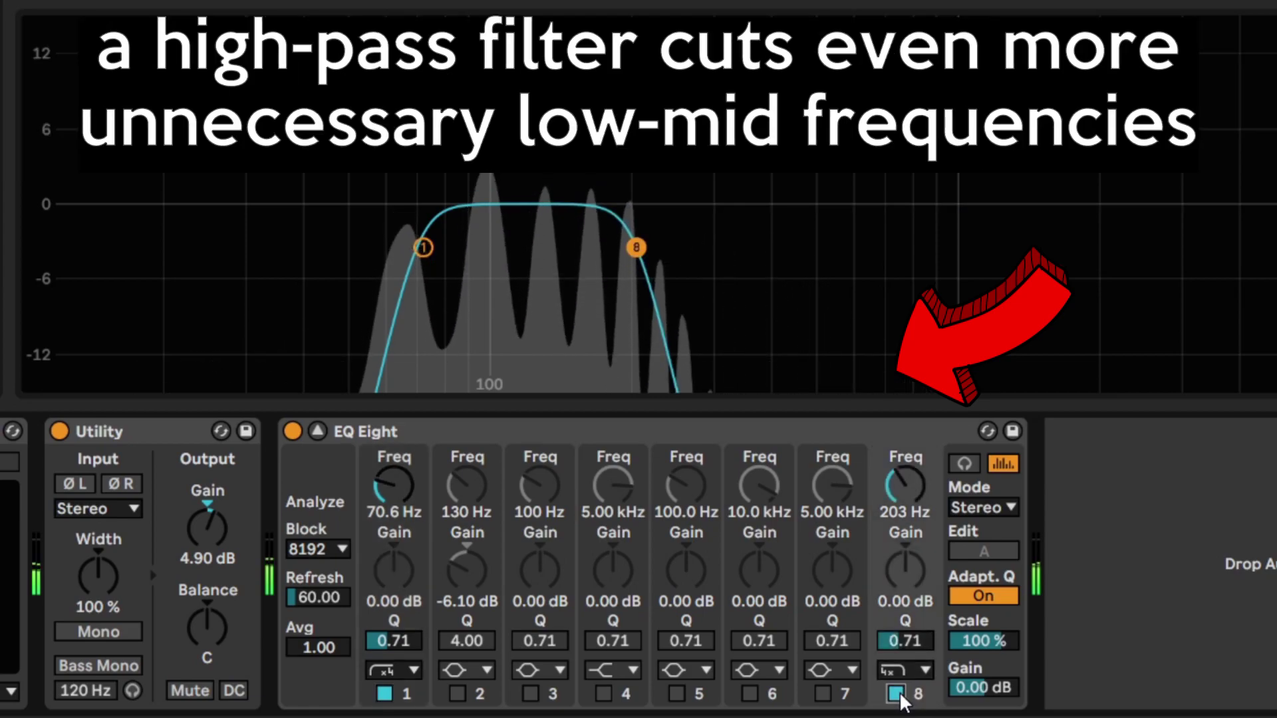
{"action": "left_click", "coordinate": [456, 693]}
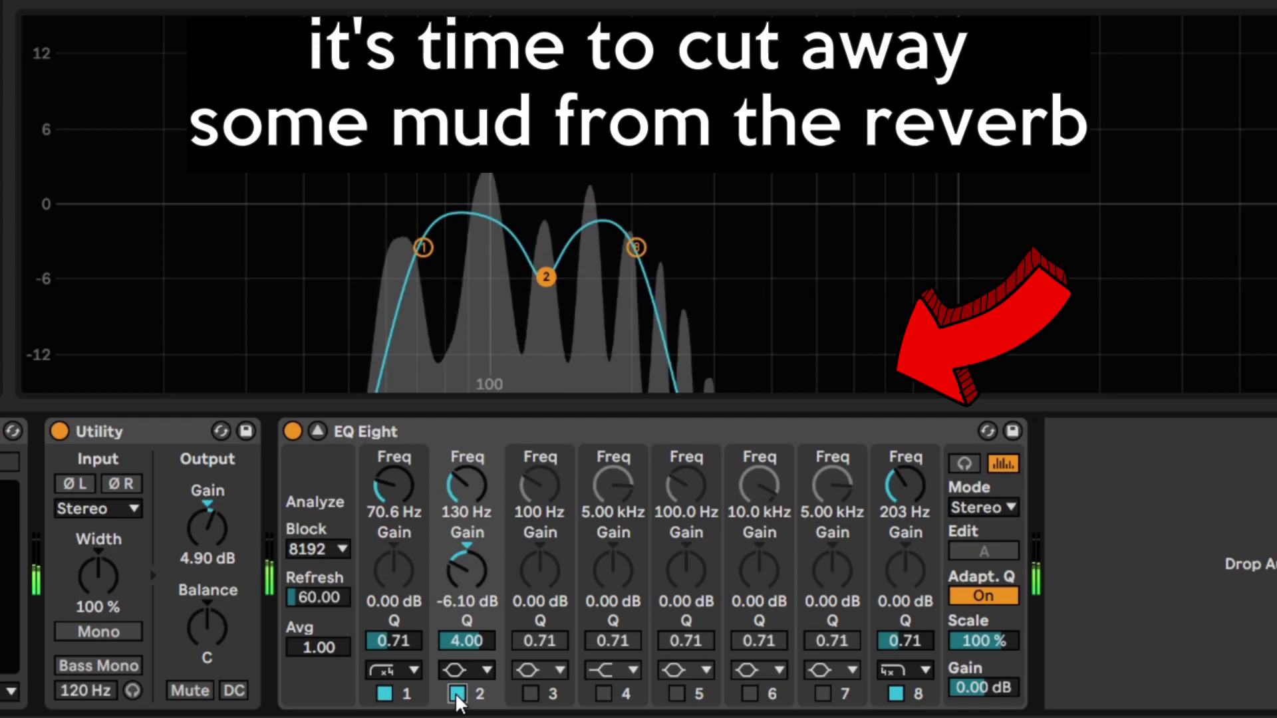
{"action": "left_click", "coordinate": [456, 693]}
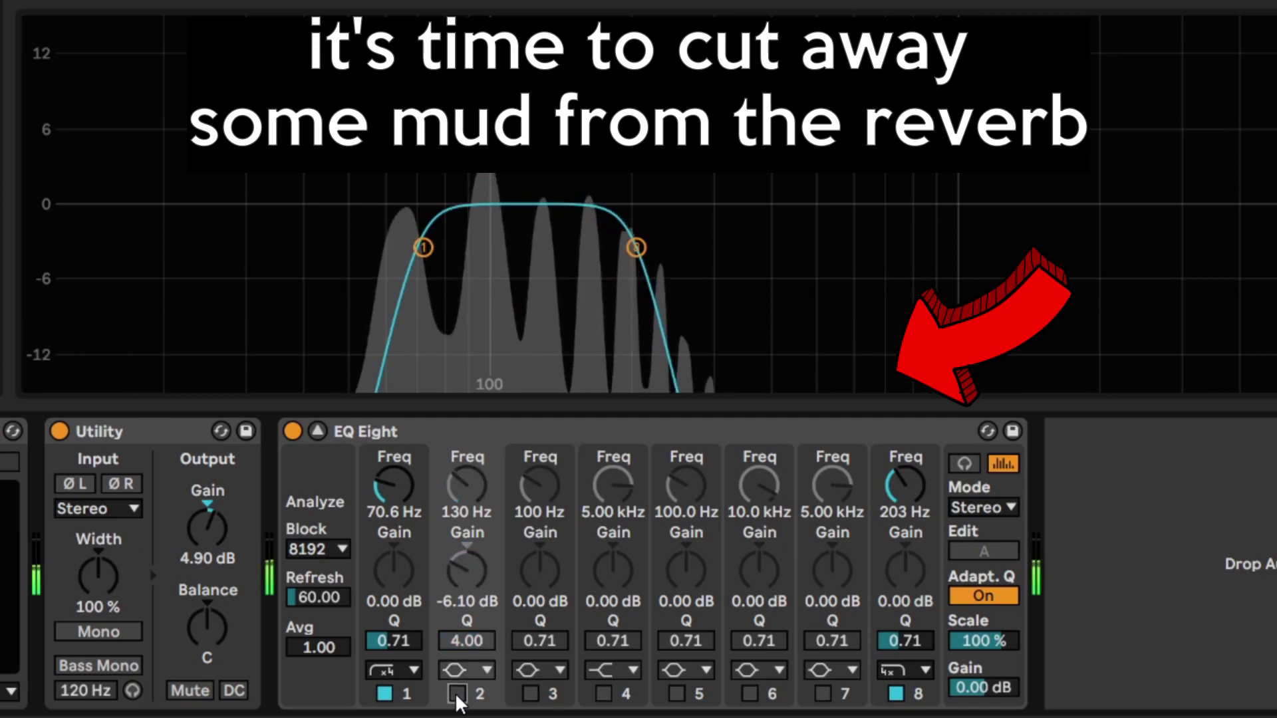
{"action": "left_click", "coordinate": [456, 693]}
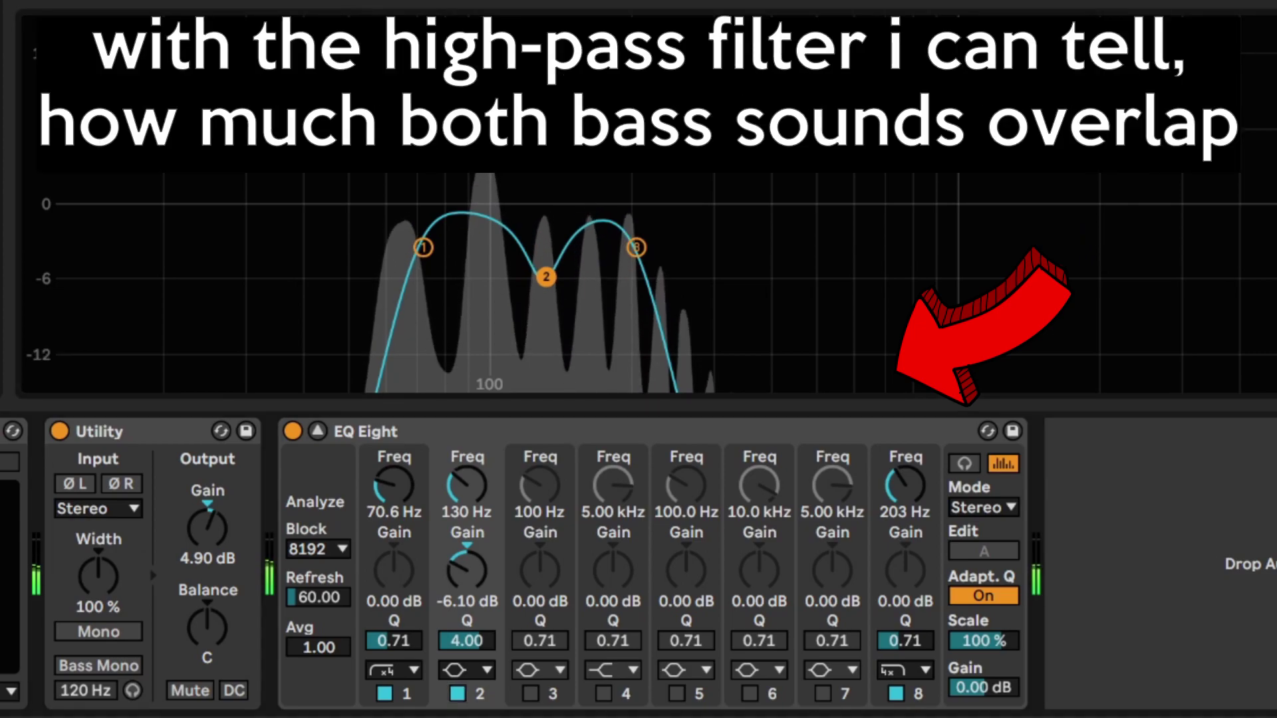
- Try EQ Eight's band 8 frequency at 325 Hz and 138 Hz, returning it to 203 Hz after each comparison
{"action": "left_click", "coordinate": [909, 506]}
{"action": "left_click_drag", "start_coordinate": [905, 512], "coordinate": [905, 489]}
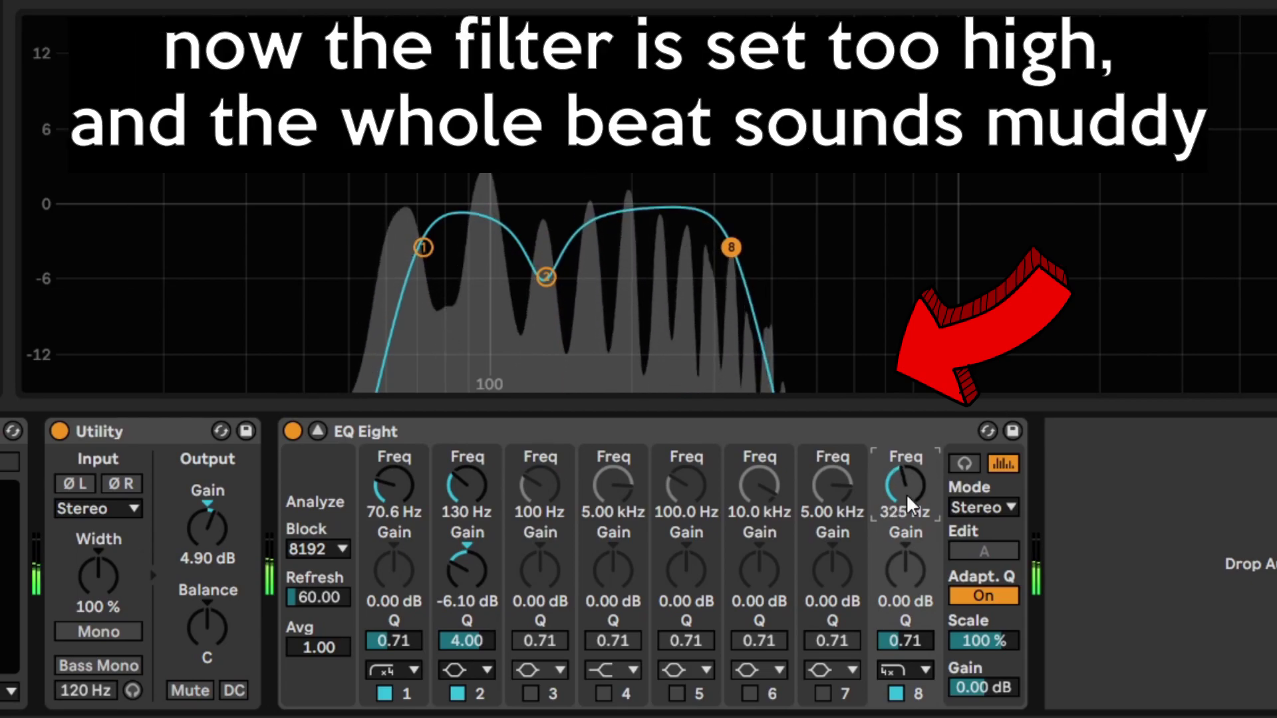
{"action": "scroll", "coordinate": [907, 491], "scroll_direction": "down", "scroll_amount": 5}
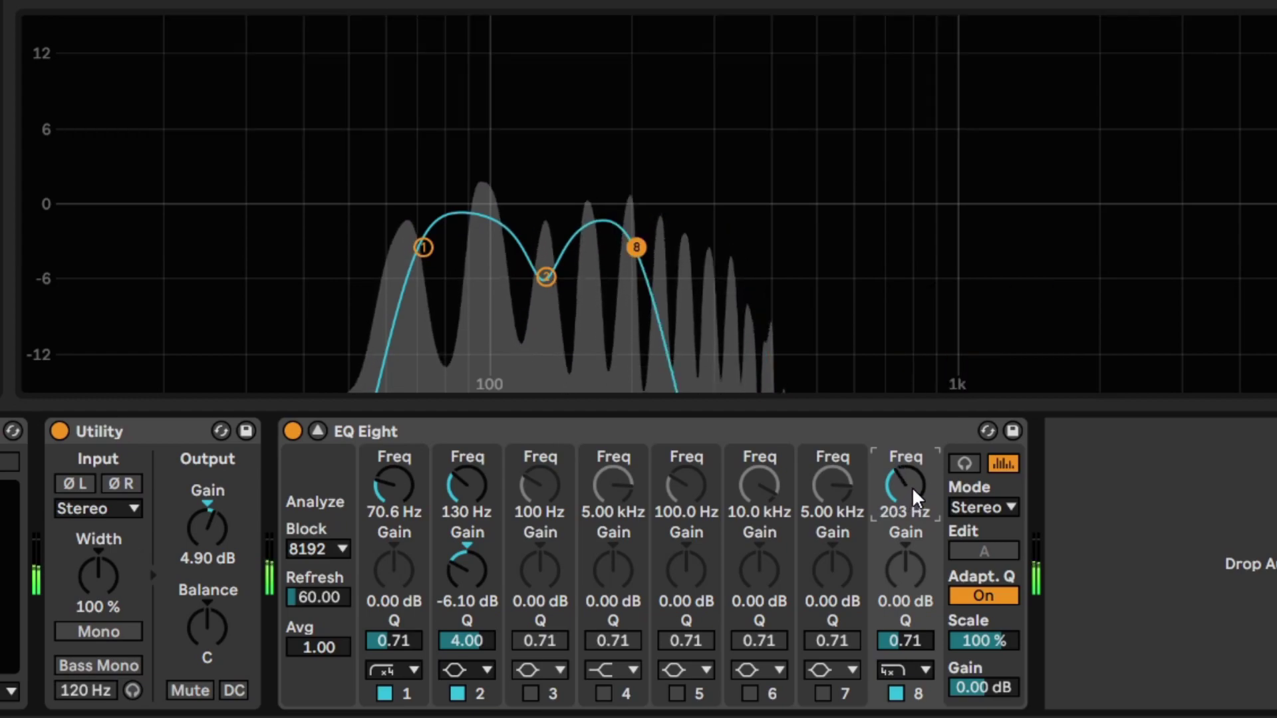
{"action": "left_click_drag", "start_coordinate": [904, 488], "coordinate": [904, 517]}
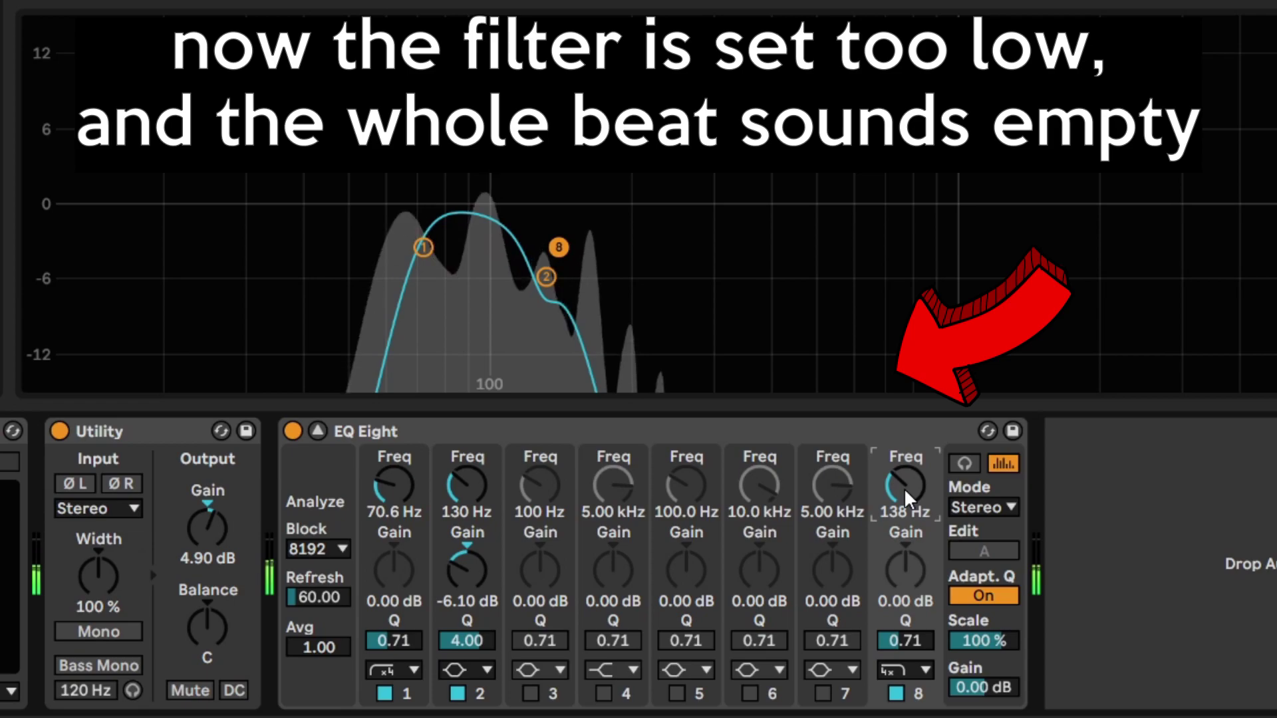
{"action": "key", "text": "ctrl+z"}
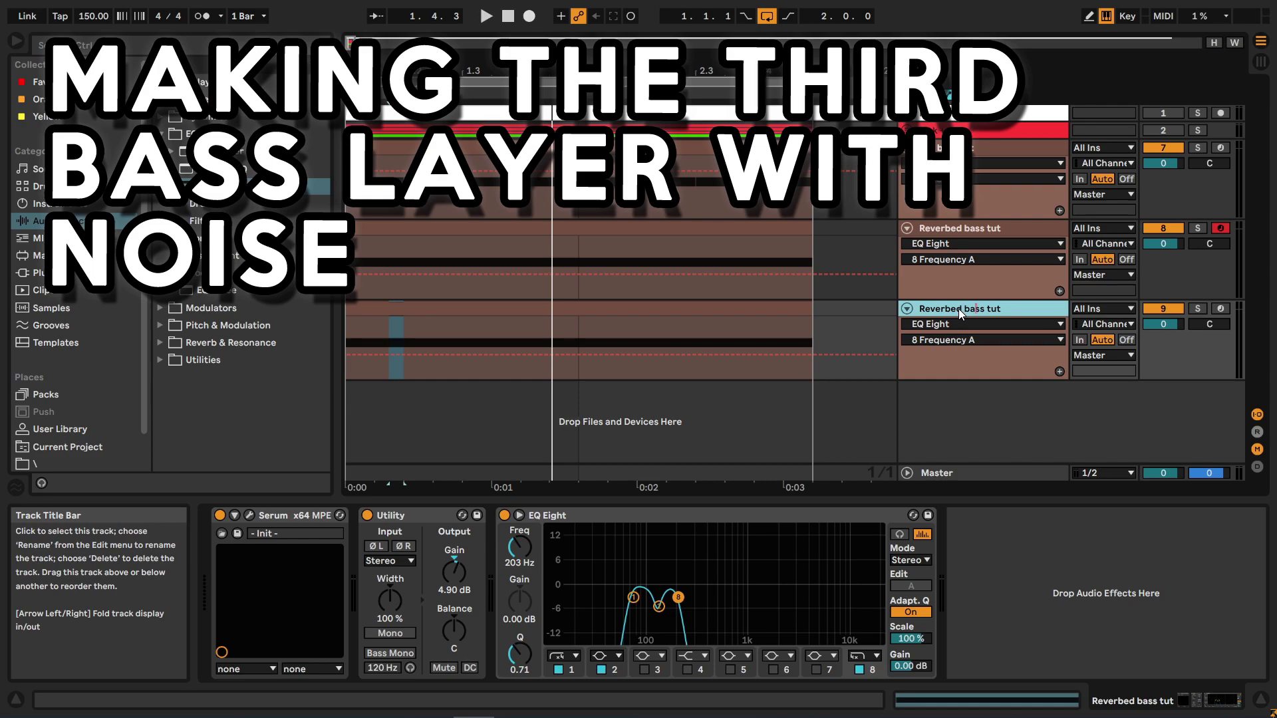
- Rename the duplicated third bass track "Psy bass high tut"
{"action": "key", "text": "BackSpace"}
{"action": "key", "text": "BackSpace"}
{"action": "key", "text": "BackSpace"}
{"action": "key", "text": "BackSpace"}
{"action": "key", "text": "BackSpace"}
{"action": "key", "text": "BackSpace"}
{"action": "key", "text": "BackSpace"}
{"action": "key", "text": "BackSpace"}
{"action": "key", "text": "BackSpace"}
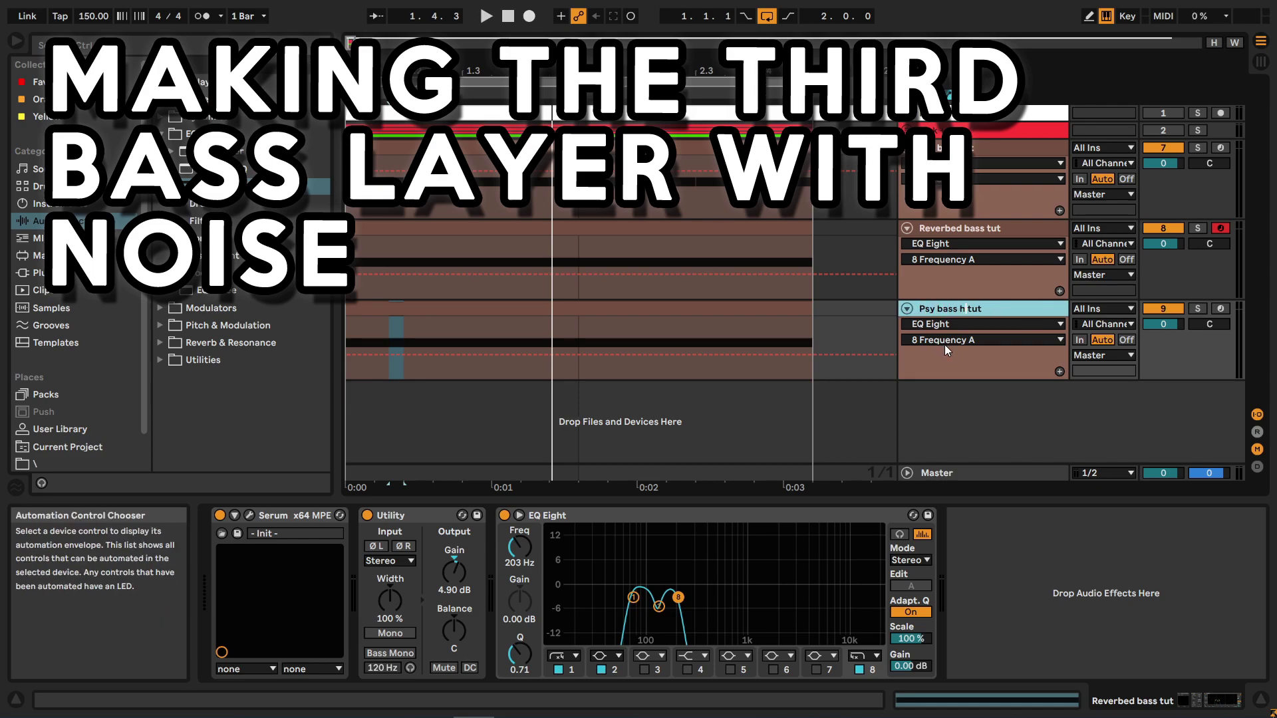
{"action": "type", "text": "igh"}
{"action": "key", "text": "Return"}
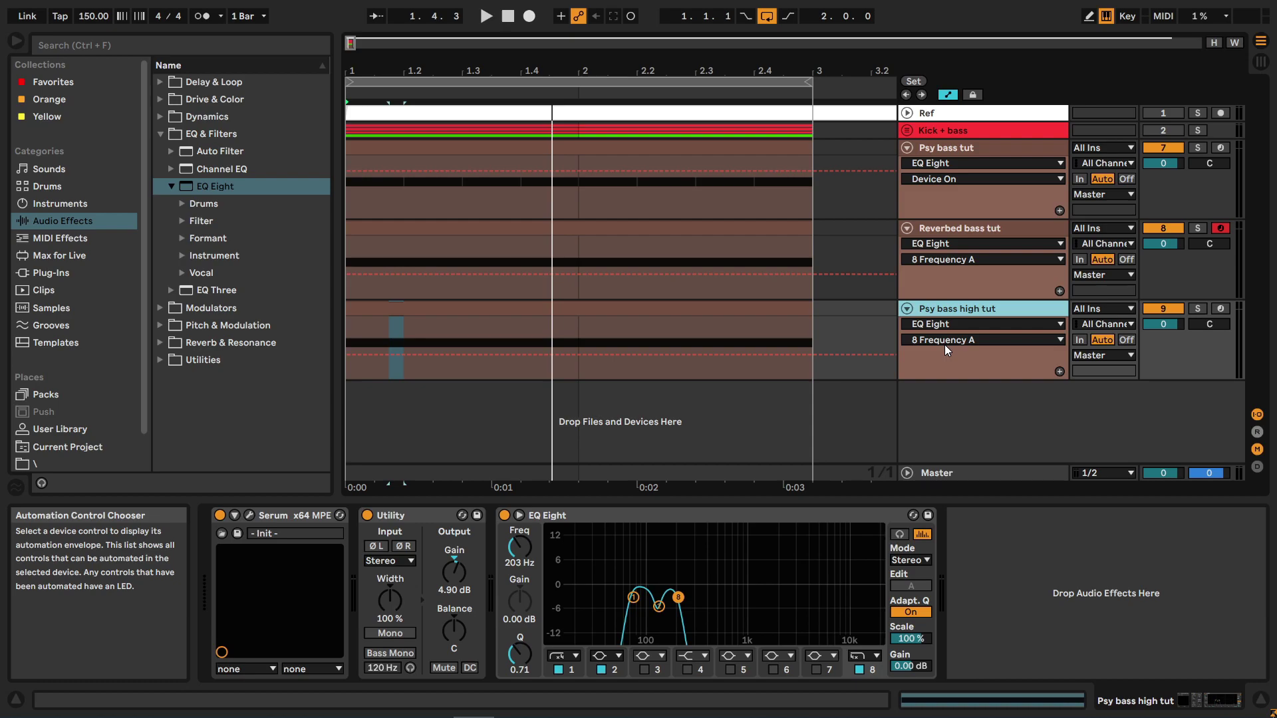
- Replace the clip's sustained C1 with two sixteenth notes in the second half of each beat, duplicated across both bars
{"action": "double_click", "coordinate": [632, 313]}
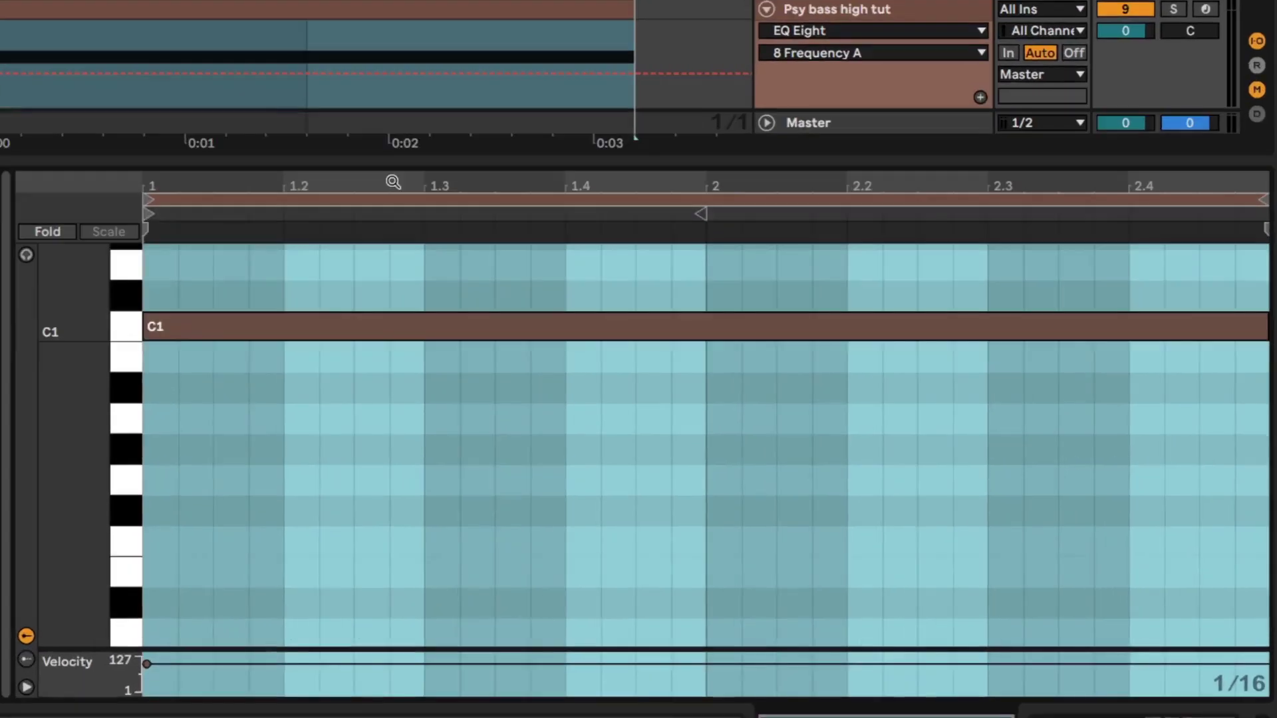
{"action": "left_click", "coordinate": [1227, 336]}
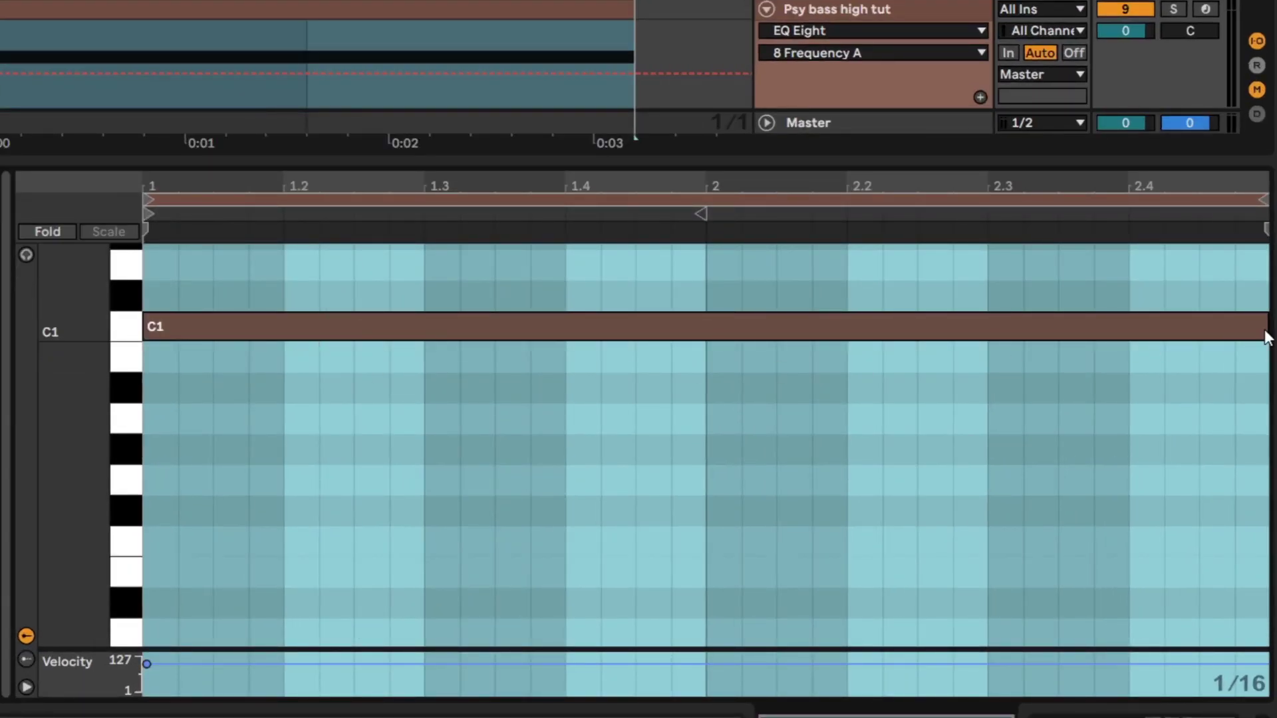
{"action": "left_click_drag", "start_coordinate": [1268, 331], "coordinate": [170, 321]}
{"action": "key", "text": "ctrl+d"}
{"action": "key", "text": "ctrl+d"}
{"action": "key", "text": "ctrl+d"}
{"action": "key", "text": "ctrl+d"}
{"action": "key", "text": "ctrl+d"}
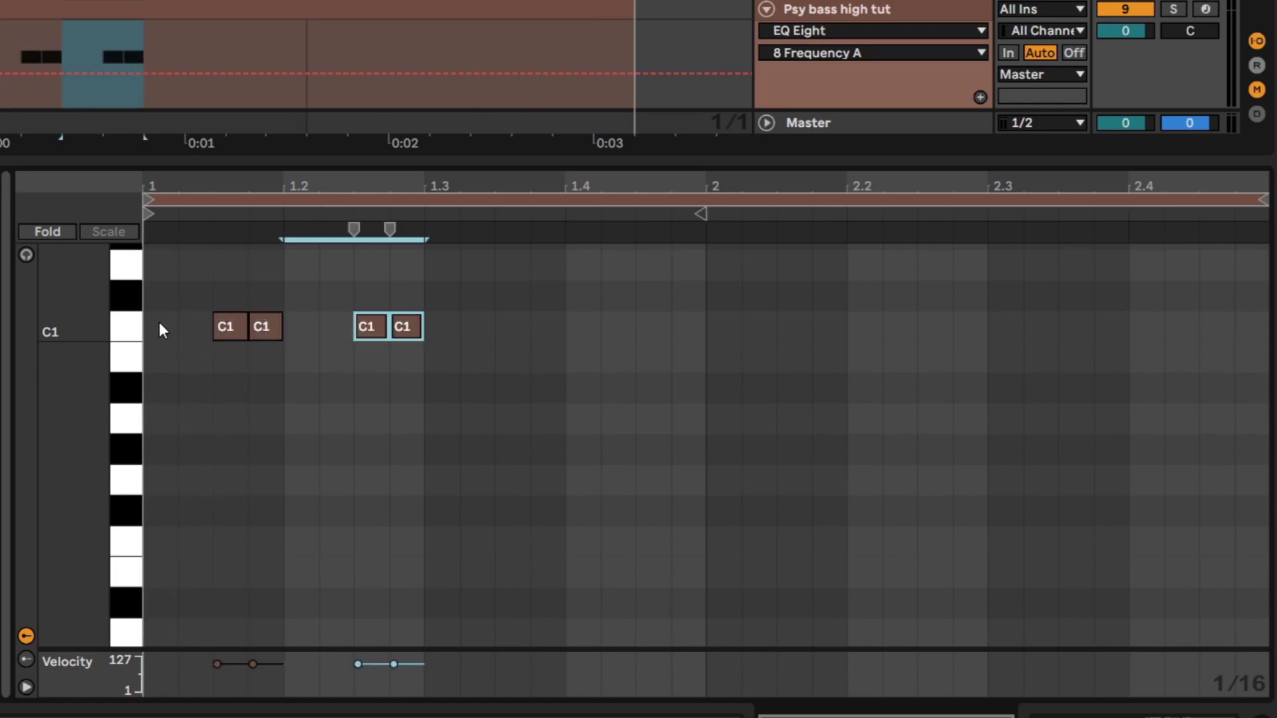
{"action": "key", "text": "ctrl+d"}
{"action": "key", "text": "ctrl+d"}
{"action": "key", "text": "ctrl+d"}
{"action": "key", "text": "Tab"}
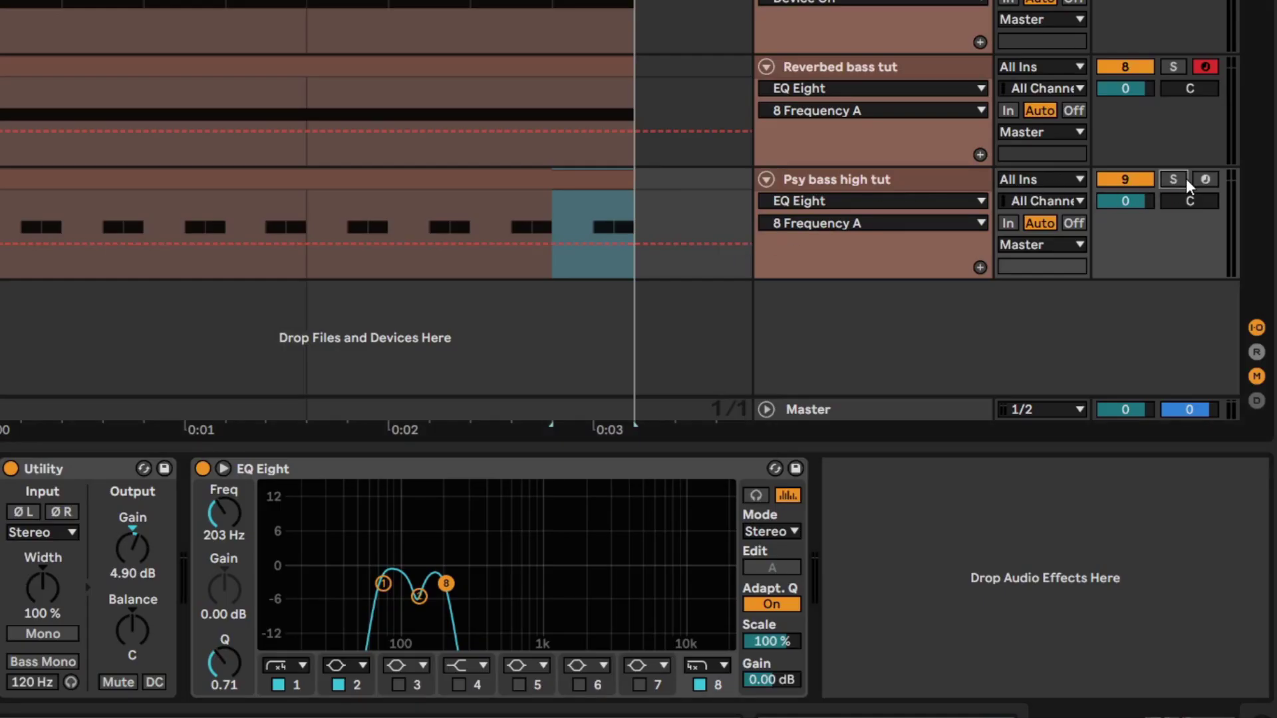
- Solo the Psy bass high tut track and switch off Osc A in its Serum instrument
{"action": "left_click", "coordinate": [1173, 179]}
{"action": "key", "text": "space"}
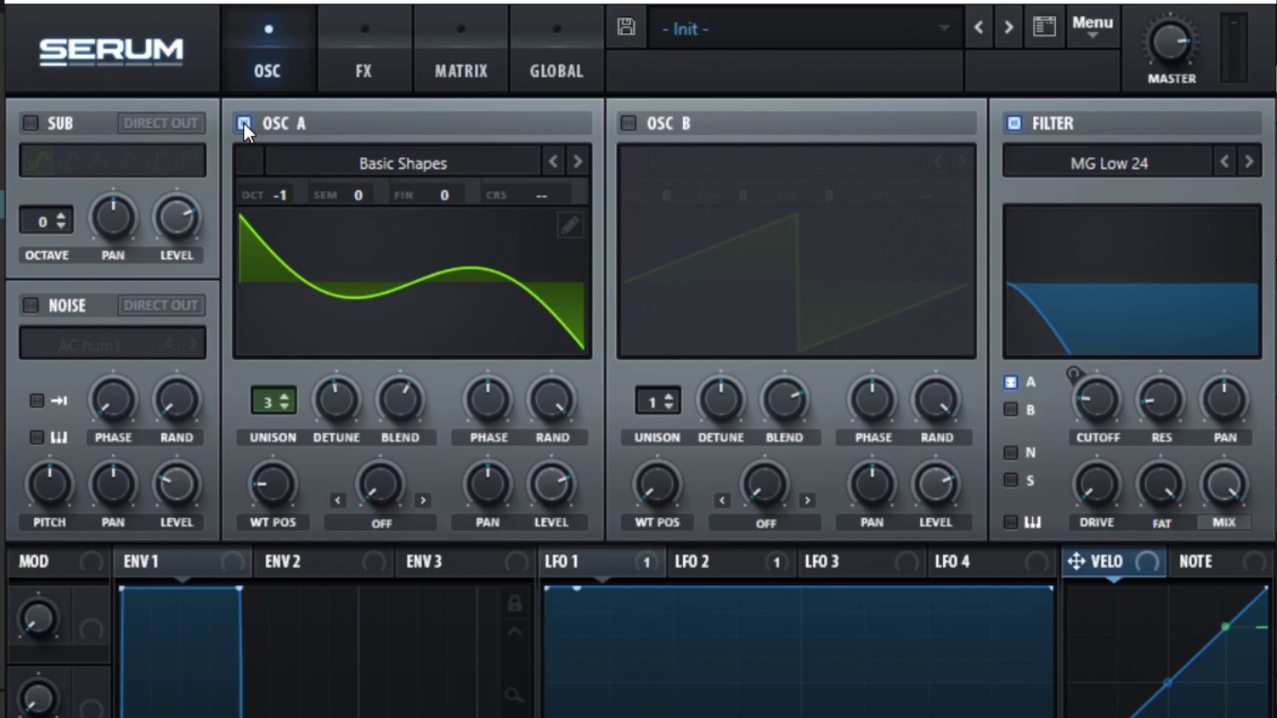
{"action": "left_click", "coordinate": [244, 122]}
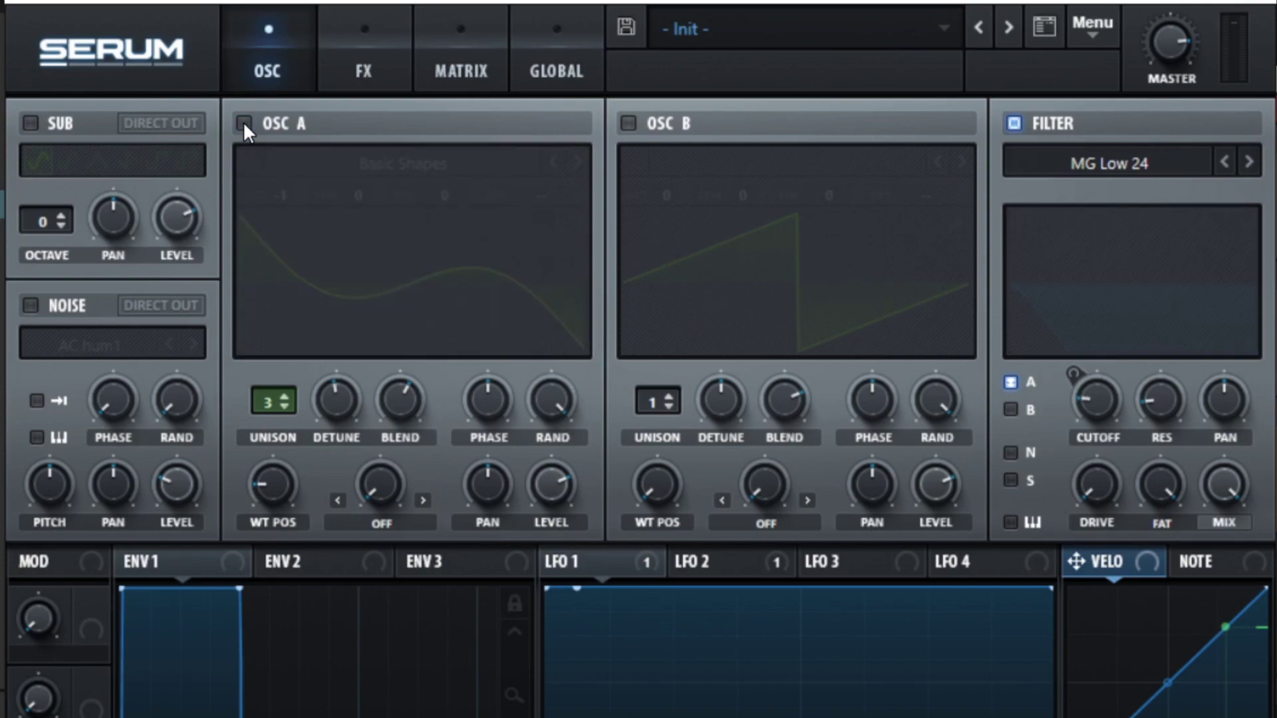
- Bypass Serum's Reverb effect and turn on the Noise oscillator
{"action": "left_click", "coordinate": [370, 40]}
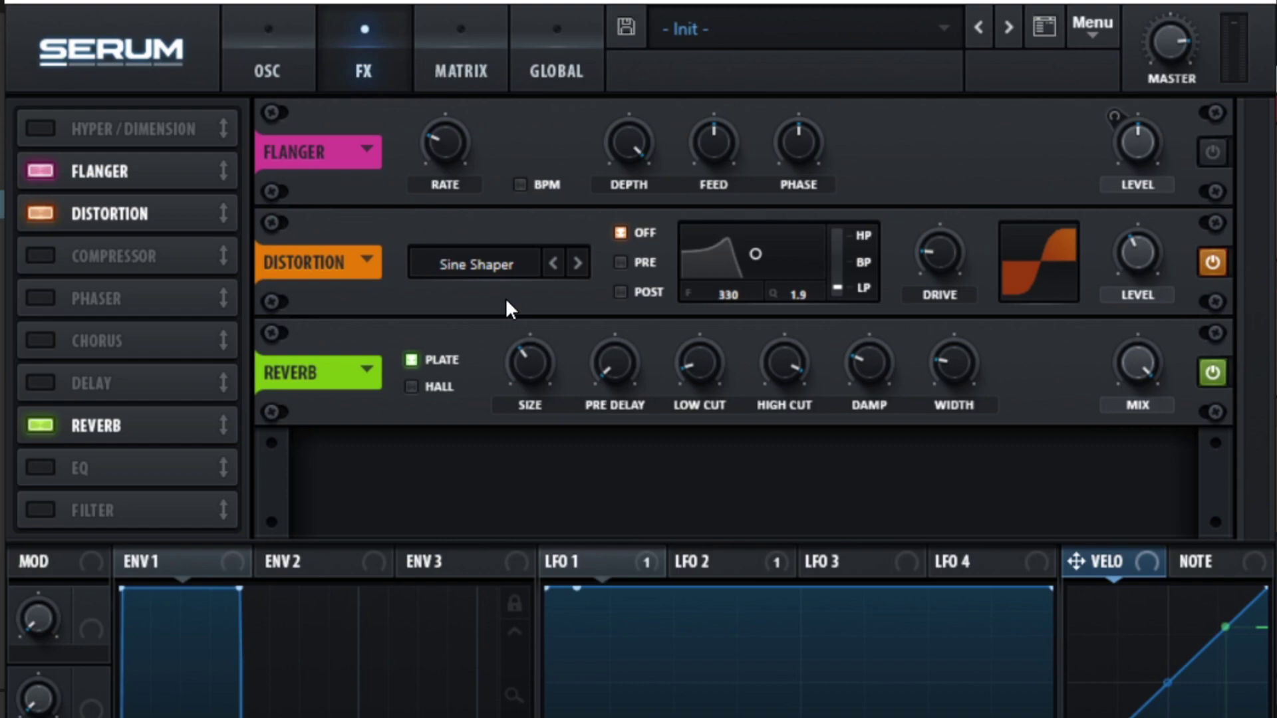
{"action": "left_click", "coordinate": [1214, 371]}
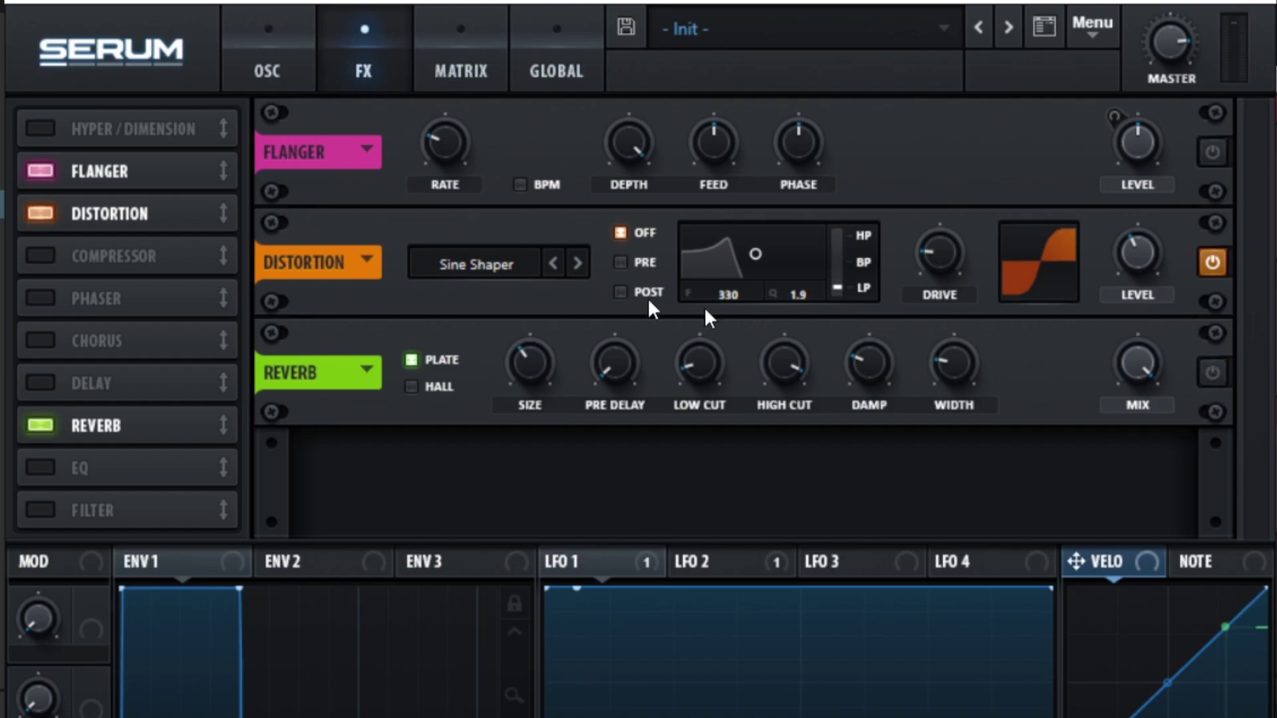
{"action": "left_click", "coordinate": [256, 63]}
{"action": "left_click", "coordinate": [28, 306]}
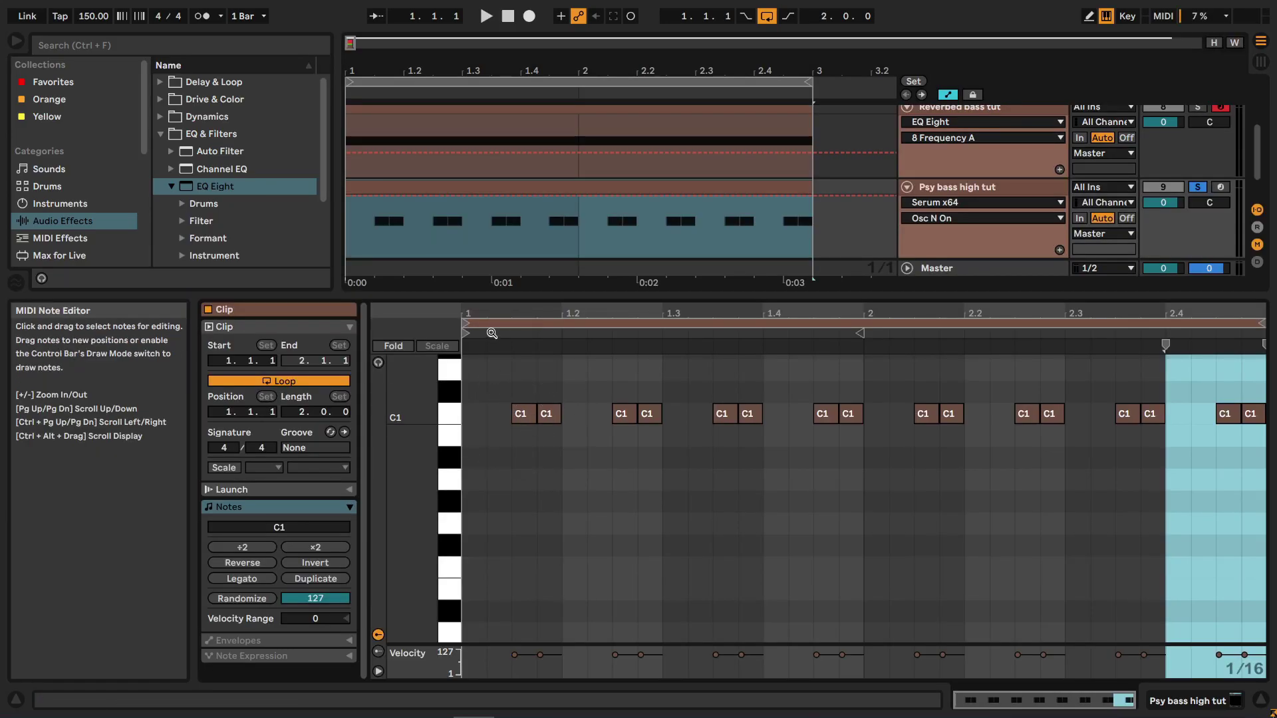
- Set the high bass clip's note grid to 1/128, and solo the Psy bass tut track during playback
{"action": "left_click_drag", "start_coordinate": [504, 312], "coordinate": [503, 336]}
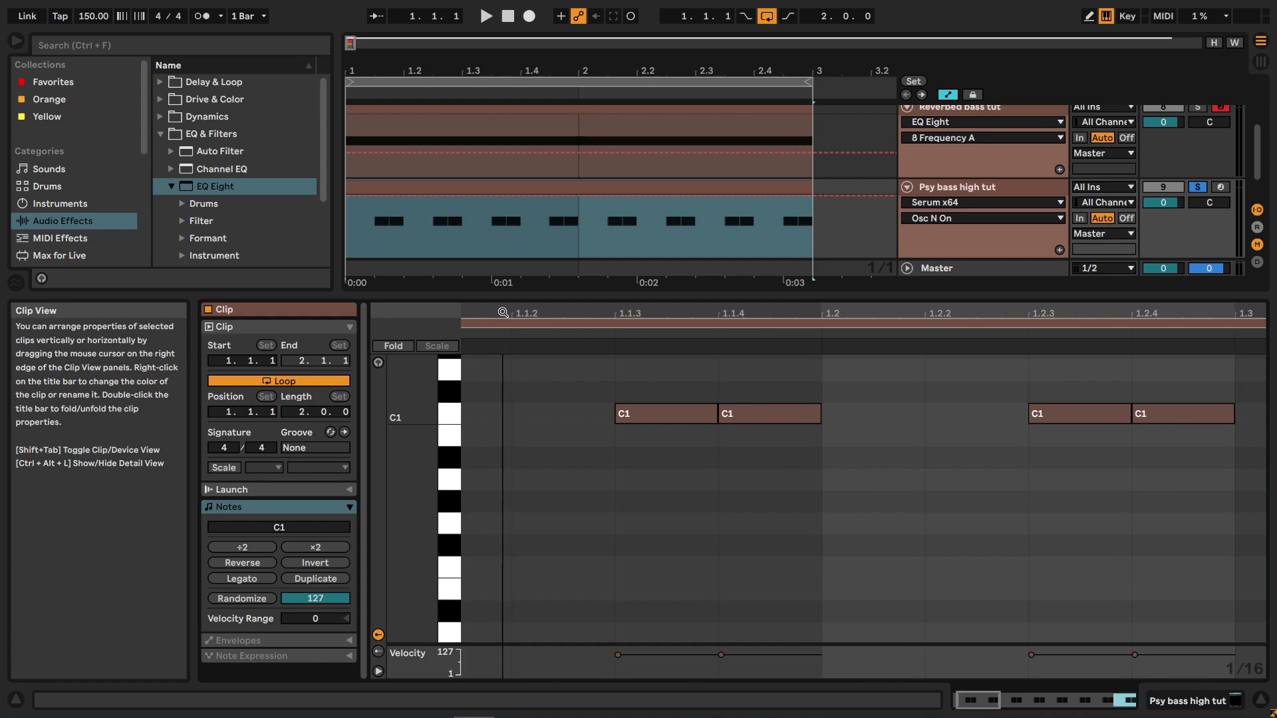
{"action": "right_click", "coordinate": [541, 374]}
{"action": "left_click", "coordinate": [665, 573]}
{"action": "scroll", "coordinate": [1010, 203], "scroll_direction": "up", "scroll_amount": 3}
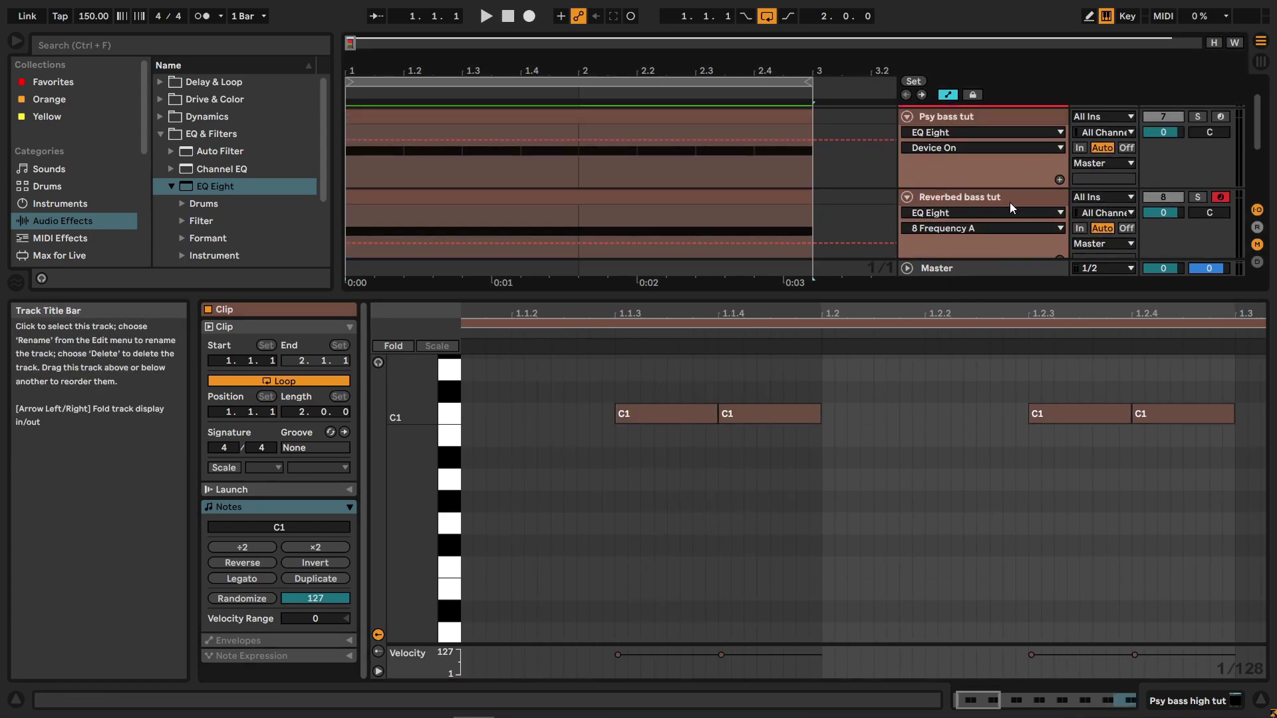
{"action": "key", "text": "space"}
{"action": "left_click", "coordinate": [1198, 117]}
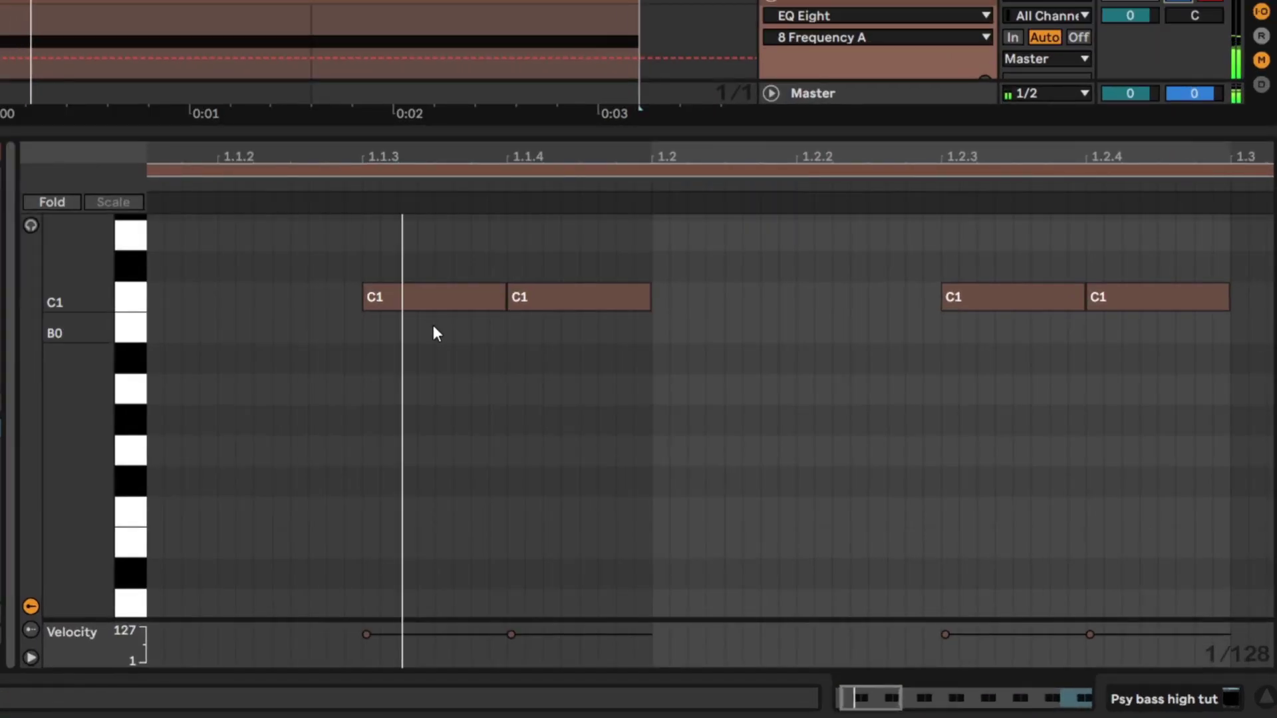
- Select all C1 notes in the high bass clip and shorten them to very brief hits
{"action": "key", "text": "ctrl+a"}
{"action": "right_click", "coordinate": [495, 347]}
{"action": "left_click", "coordinate": [406, 224]}
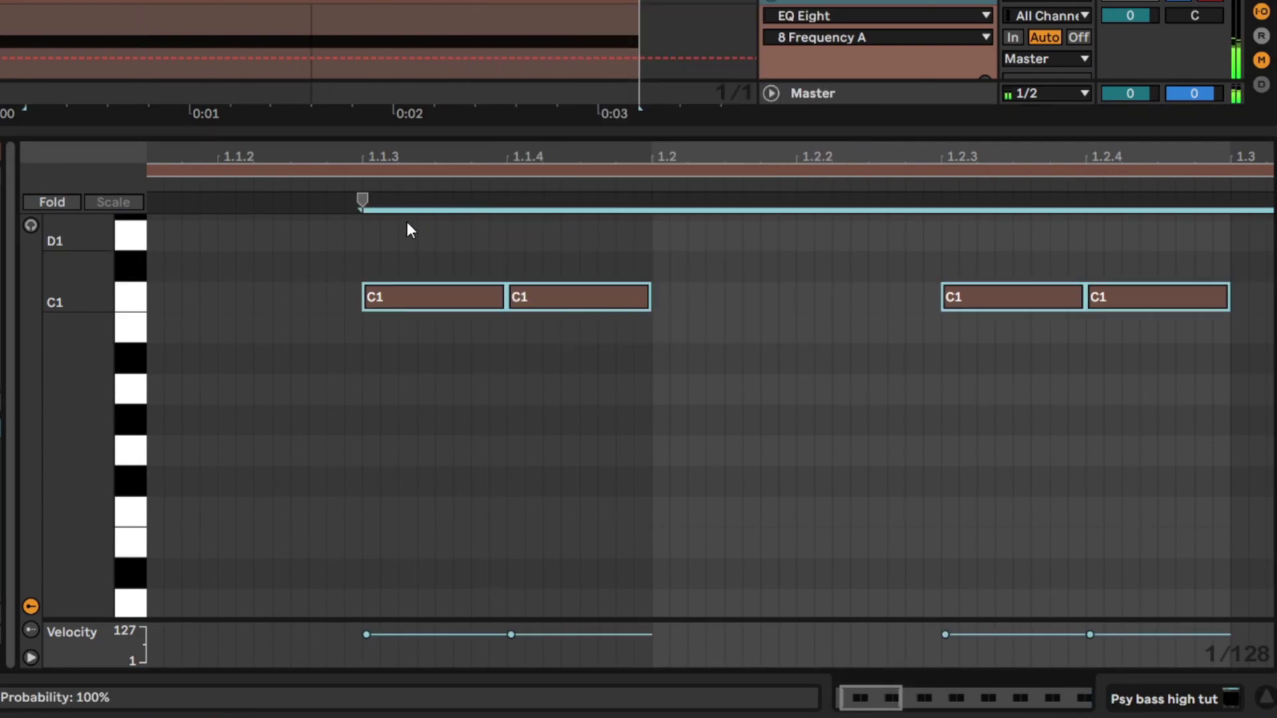
{"action": "left_click_drag", "start_coordinate": [503, 301], "coordinate": [443, 304]}
{"action": "left_click_drag", "start_coordinate": [340, 155], "coordinate": [349, 199]}
{"action": "left_click_drag", "start_coordinate": [570, 293], "coordinate": [520, 292]}
{"action": "left_click_drag", "start_coordinate": [483, 160], "coordinate": [484, 73]}
{"action": "key", "text": "shift+Tab"}
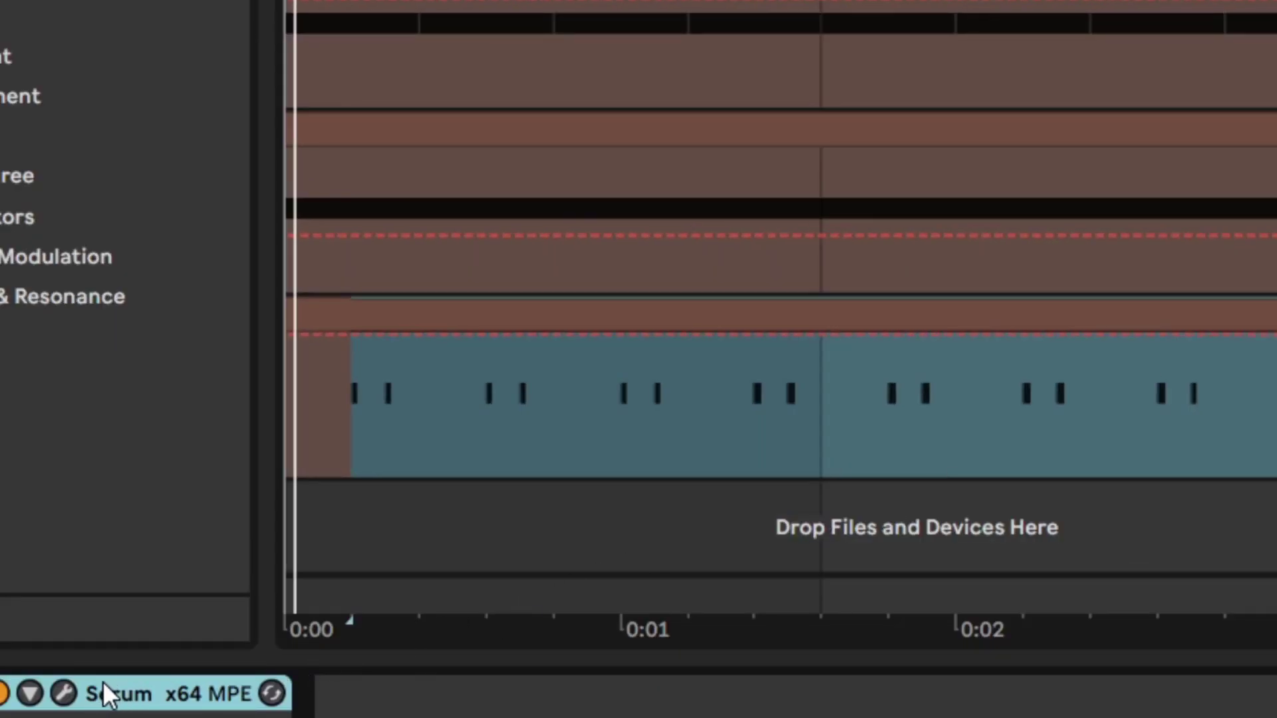
- Load a kick attack sample into Serum's Noise oscillator, auditioning from XF_KikAtk_01 and settling on XF_KikAtk_04
{"action": "left_click", "coordinate": [64, 697]}
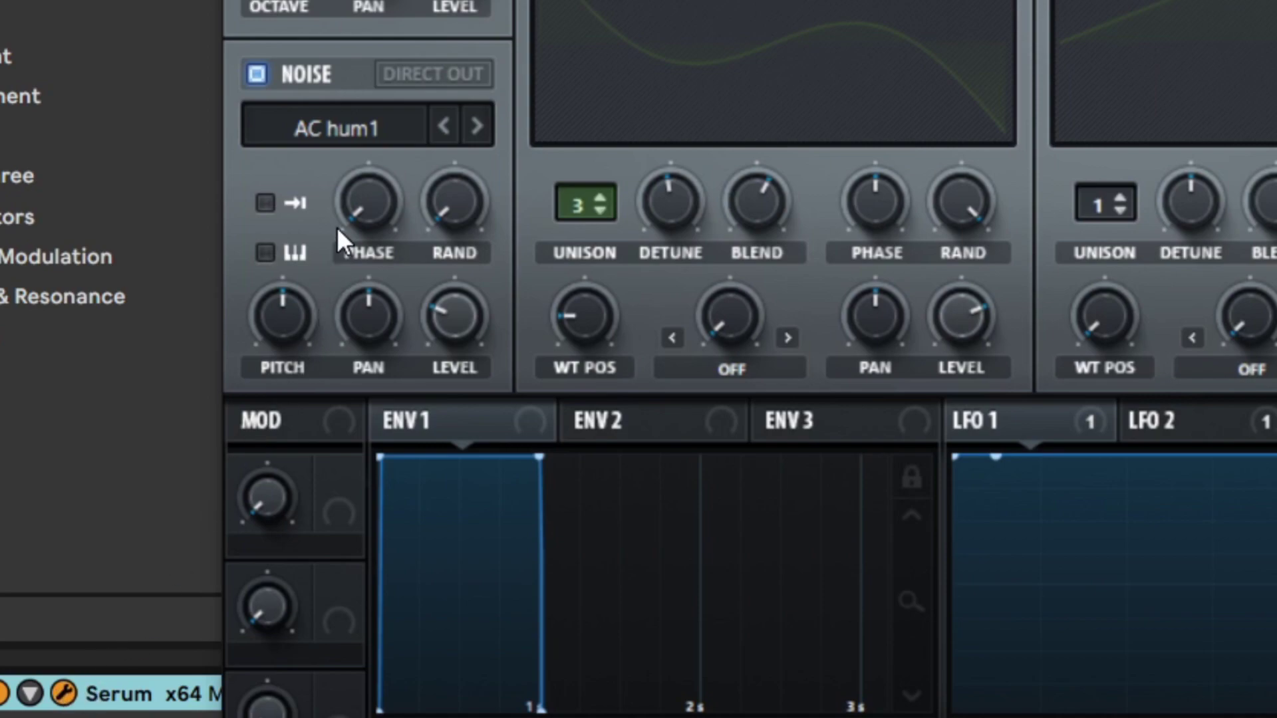
{"action": "left_click", "coordinate": [352, 126]}
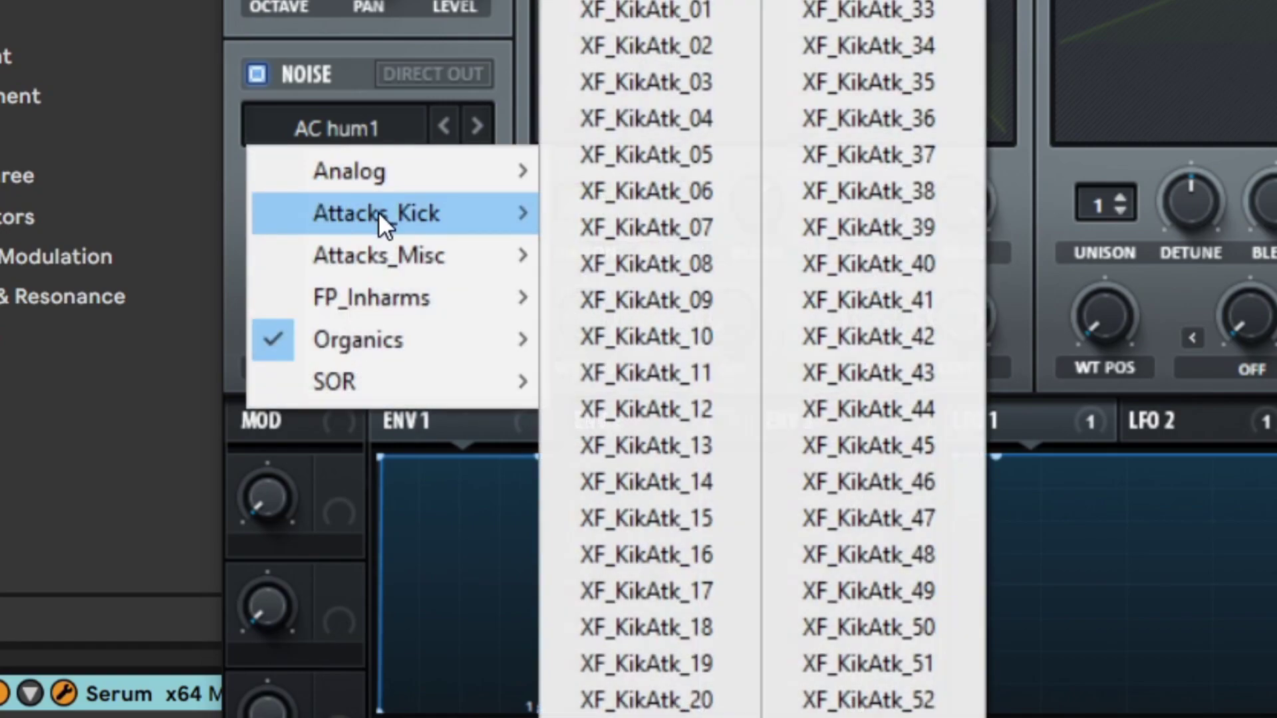
{"action": "left_click", "coordinate": [378, 212]}
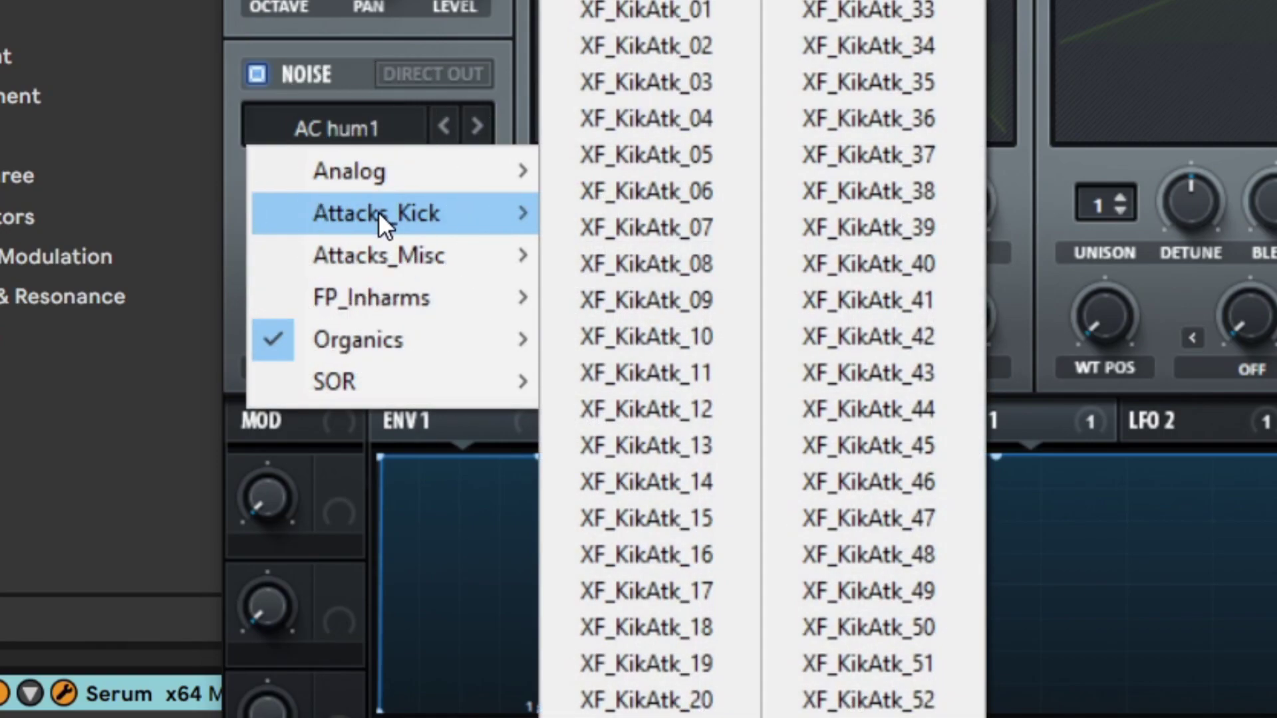
{"action": "left_click", "coordinate": [590, 9]}
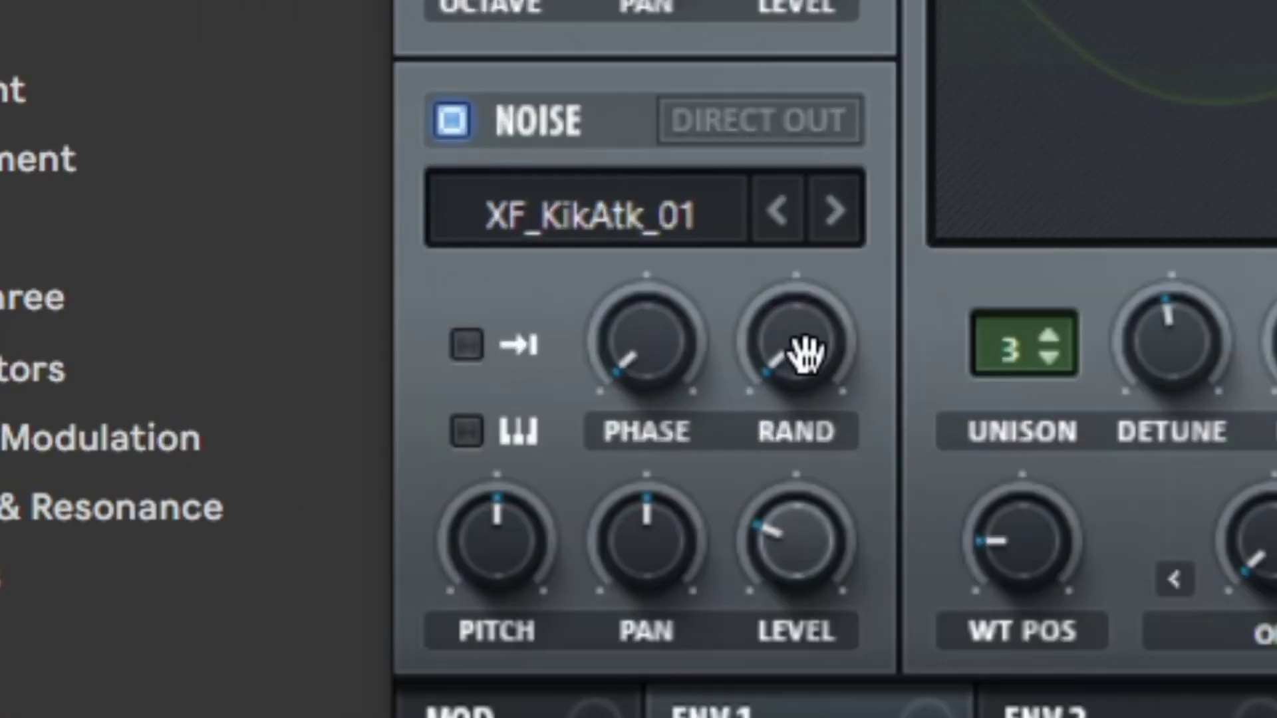
{"action": "left_click", "coordinate": [848, 213]}
{"action": "left_click", "coordinate": [848, 212]}
{"action": "left_click", "coordinate": [781, 211]}
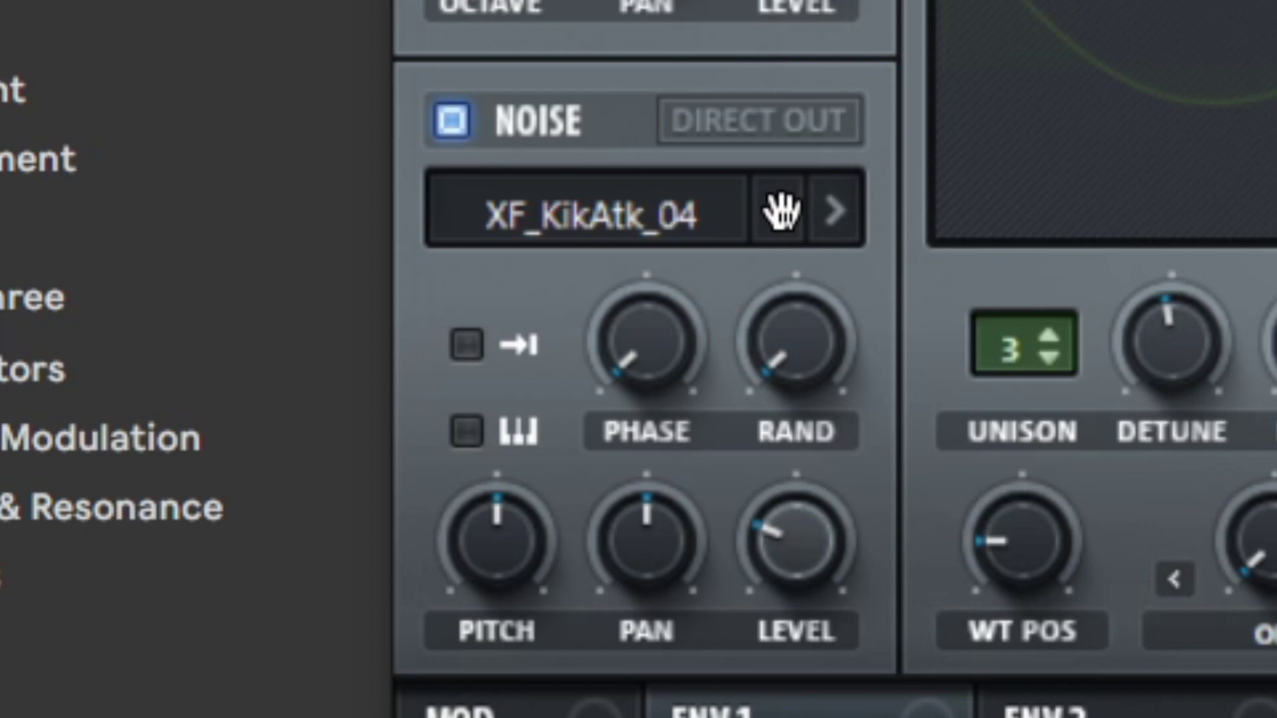
- Raise the Noise oscillator's level to about halfway, then try a lower noise pitch and reset it to centre
{"action": "left_click_drag", "start_coordinate": [810, 552], "coordinate": [807, 516]}
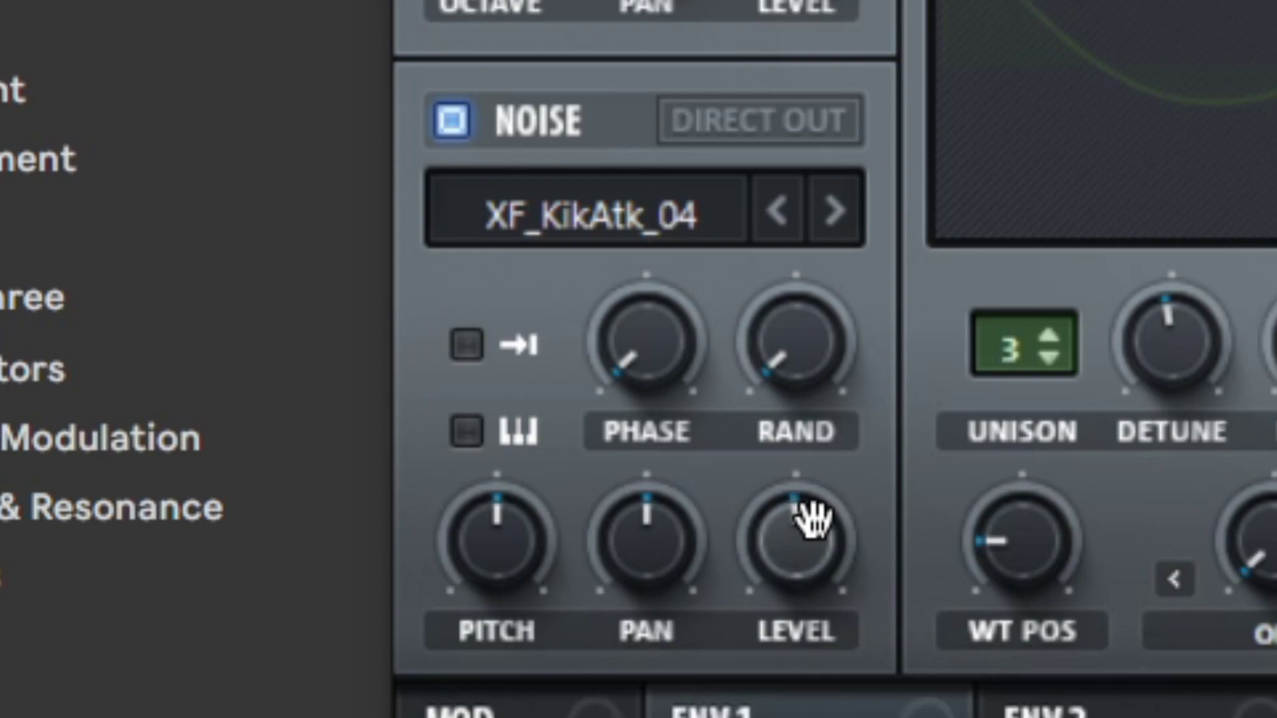
{"action": "left_click_drag", "start_coordinate": [473, 559], "coordinate": [476, 602]}
{"action": "right_click", "coordinate": [498, 567]}
{"action": "left_click", "coordinate": [598, 717]}
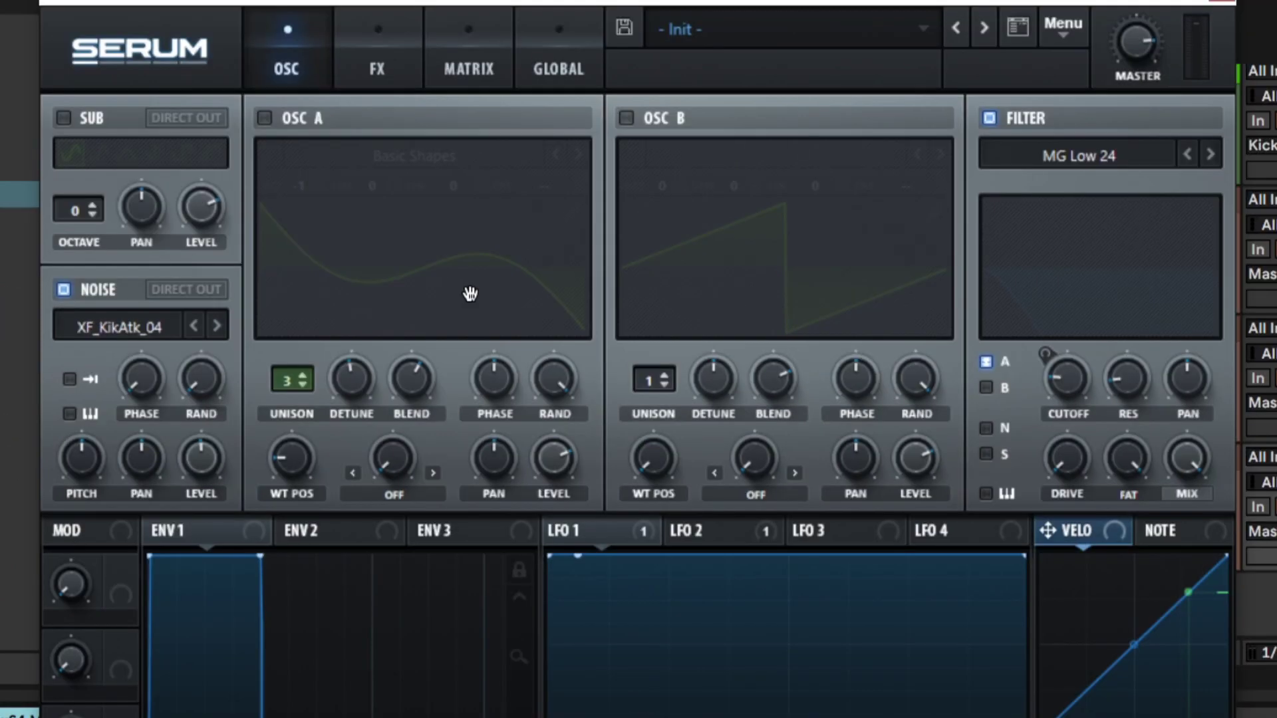
- Enable the Hyper/Dimension effect in Serum's effects rack
{"action": "left_click", "coordinate": [376, 72]}
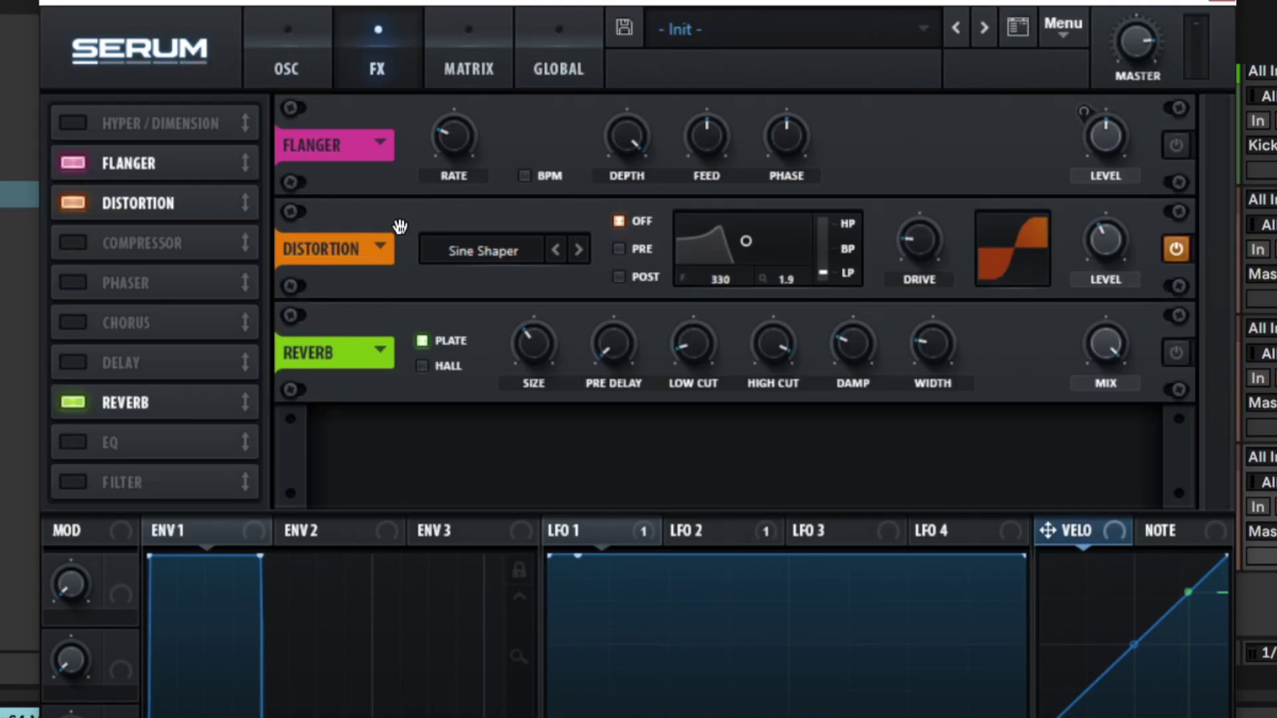
{"action": "left_click", "coordinate": [72, 124]}
{"action": "left_click", "coordinate": [198, 123]}
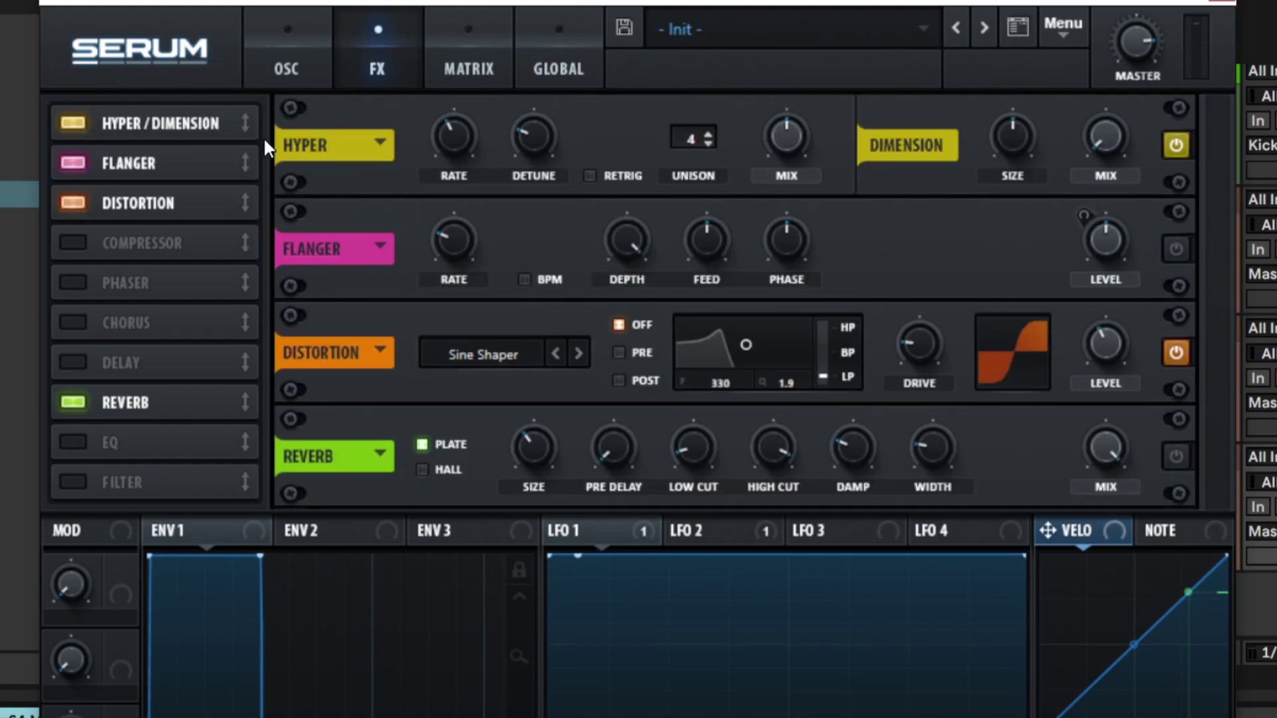
- Turn the Hyper mix down to zero, raise Dimension's size slightly above halfway with a low mix, and compare the effect bypassed
{"action": "left_click", "coordinate": [1017, 144]}
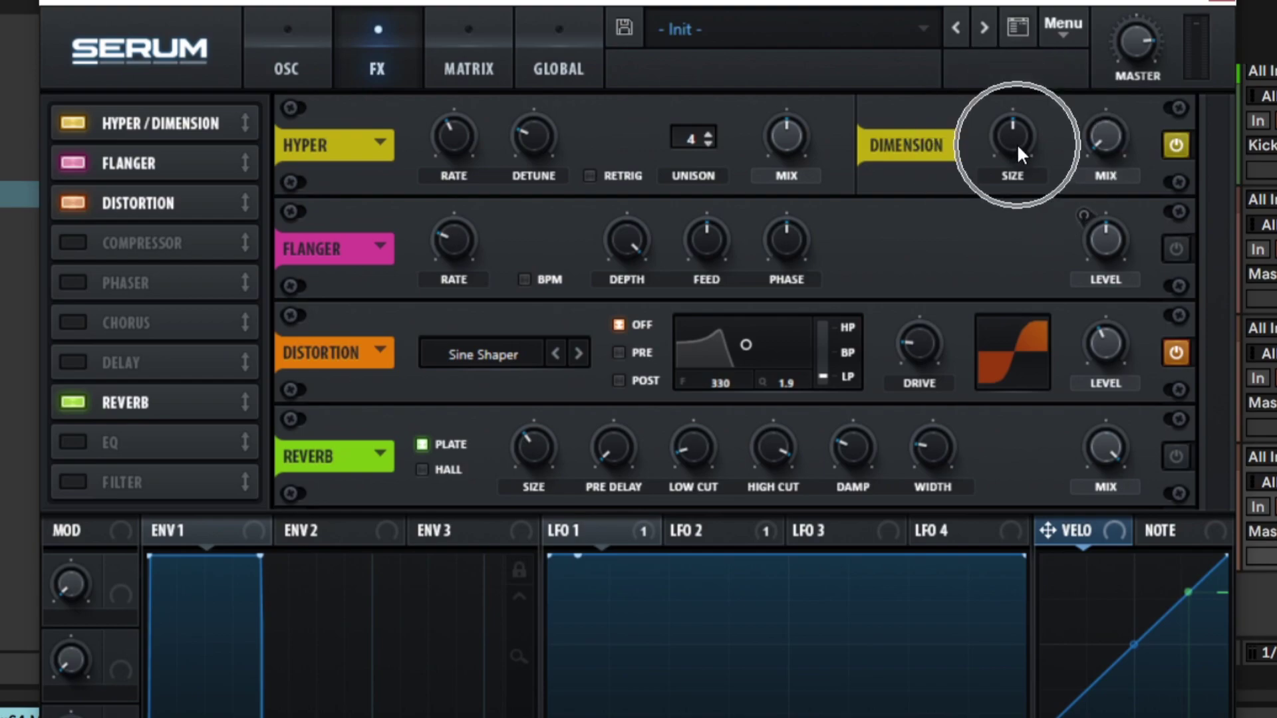
{"action": "left_click_drag", "start_coordinate": [787, 138], "coordinate": [783, 361]}
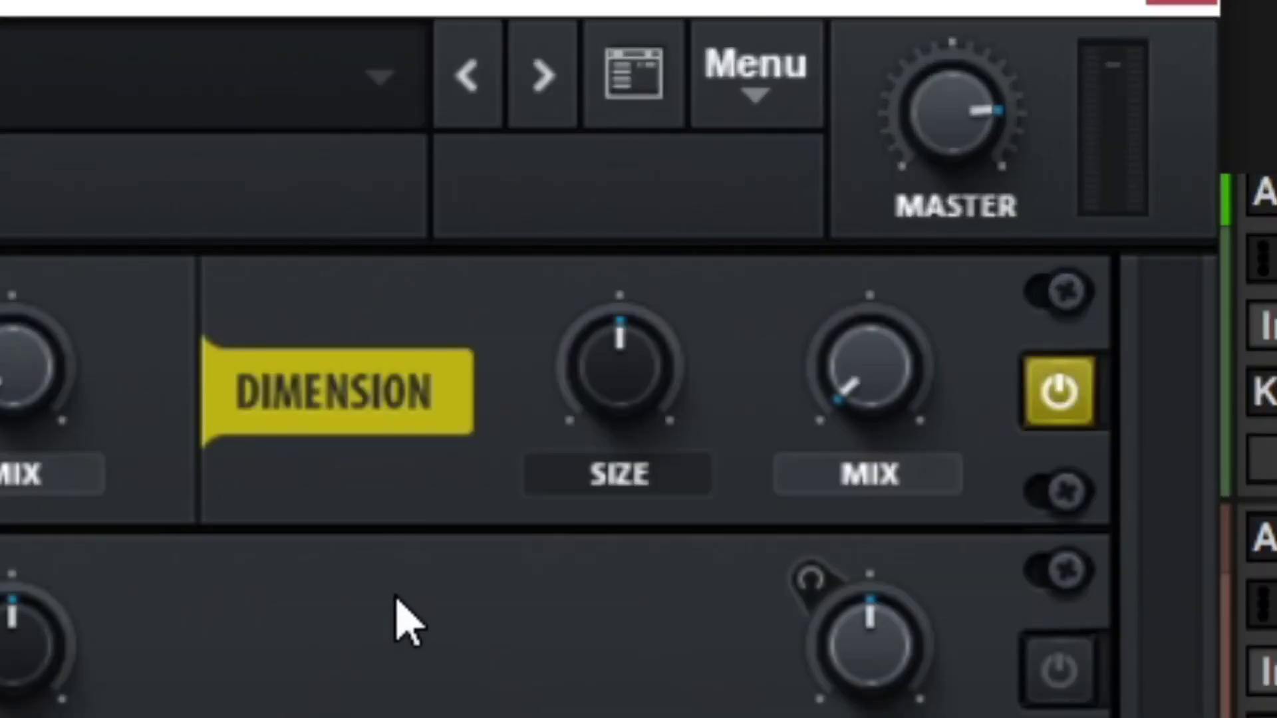
{"action": "left_click_drag", "start_coordinate": [873, 368], "coordinate": [843, 4]}
{"action": "left_click_drag", "start_coordinate": [639, 371], "coordinate": [684, 200]}
{"action": "left_click_drag", "start_coordinate": [839, 339], "coordinate": [807, 609]}
{"action": "left_click", "coordinate": [1064, 407]}
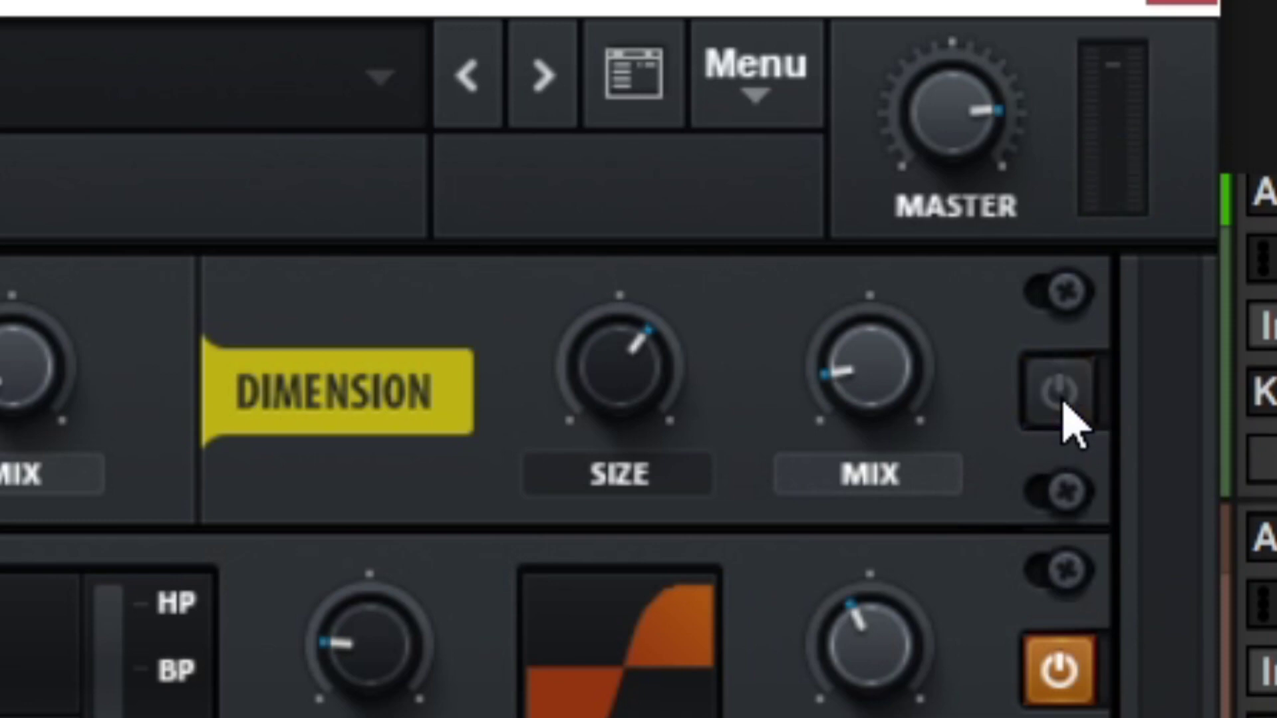
{"action": "left_click", "coordinate": [1065, 407]}
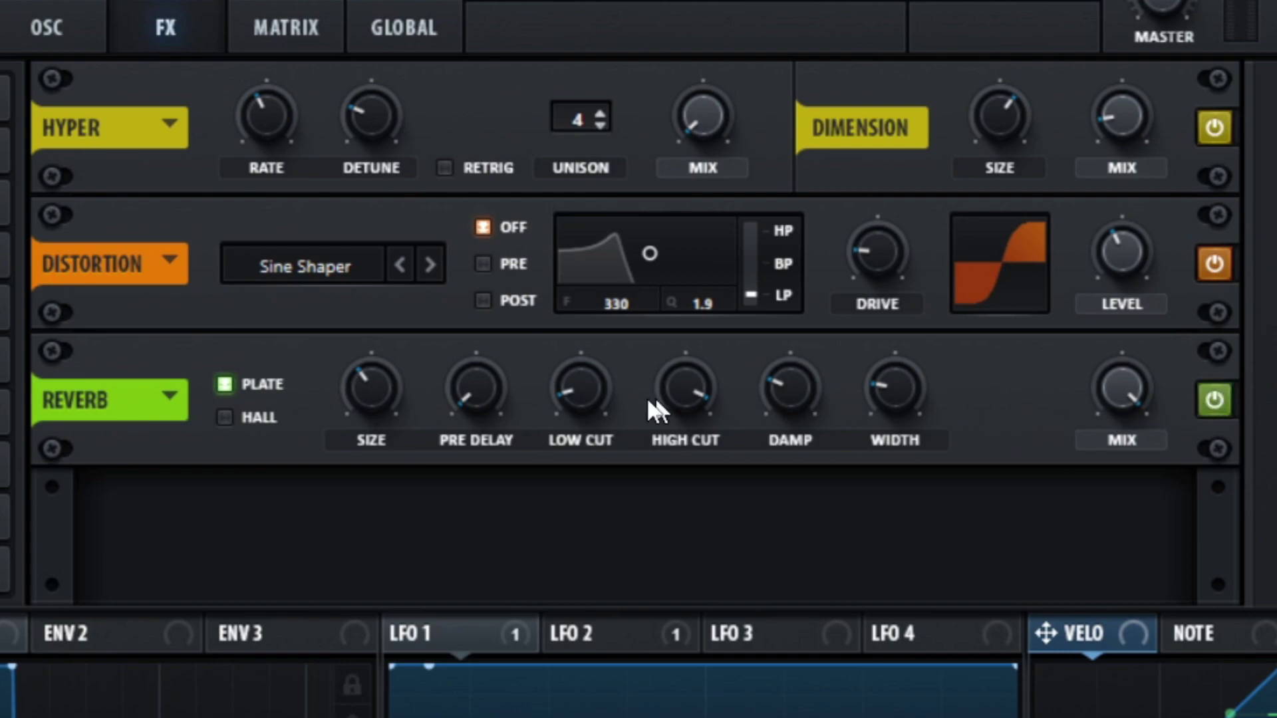
- Switch Serum's reverb from Plate to Hall mode and lower its mix to about halfway
{"action": "left_click", "coordinate": [222, 419]}
{"action": "left_click_drag", "start_coordinate": [1121, 392], "coordinate": [1089, 558]}
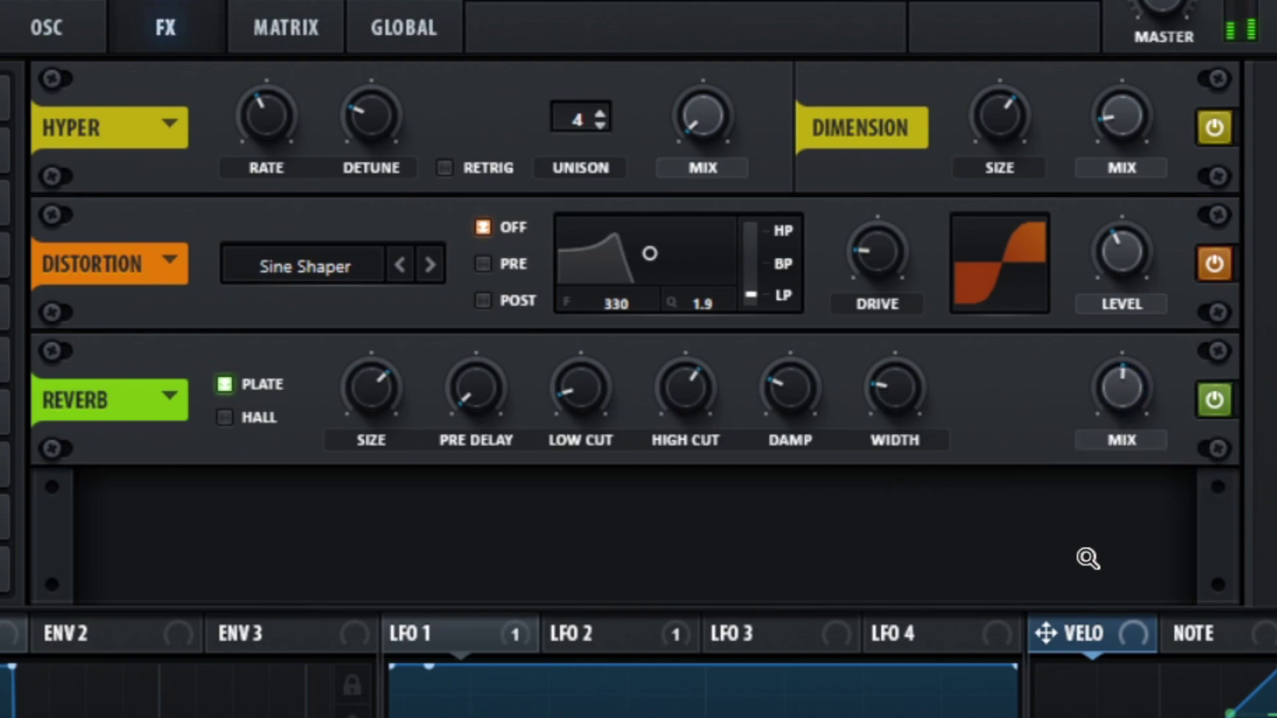
{"action": "left_click", "coordinate": [223, 418]}
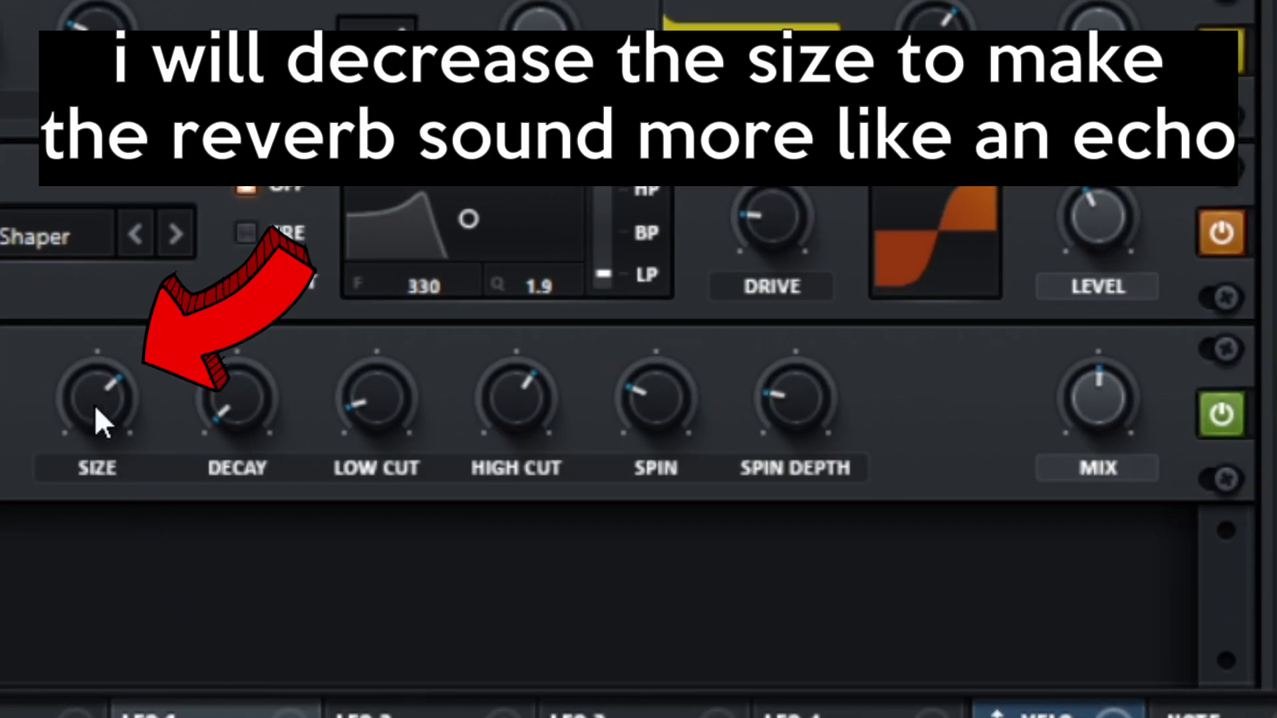
- Set the reverb size to 28%, then audition longer decay times and return the decay to minimum
{"action": "left_click_drag", "start_coordinate": [94, 456], "coordinate": [100, 476]}
{"action": "left_click_drag", "start_coordinate": [90, 389], "coordinate": [99, 251]}
{"action": "left_click_drag", "start_coordinate": [95, 410], "coordinate": [57, 429]}
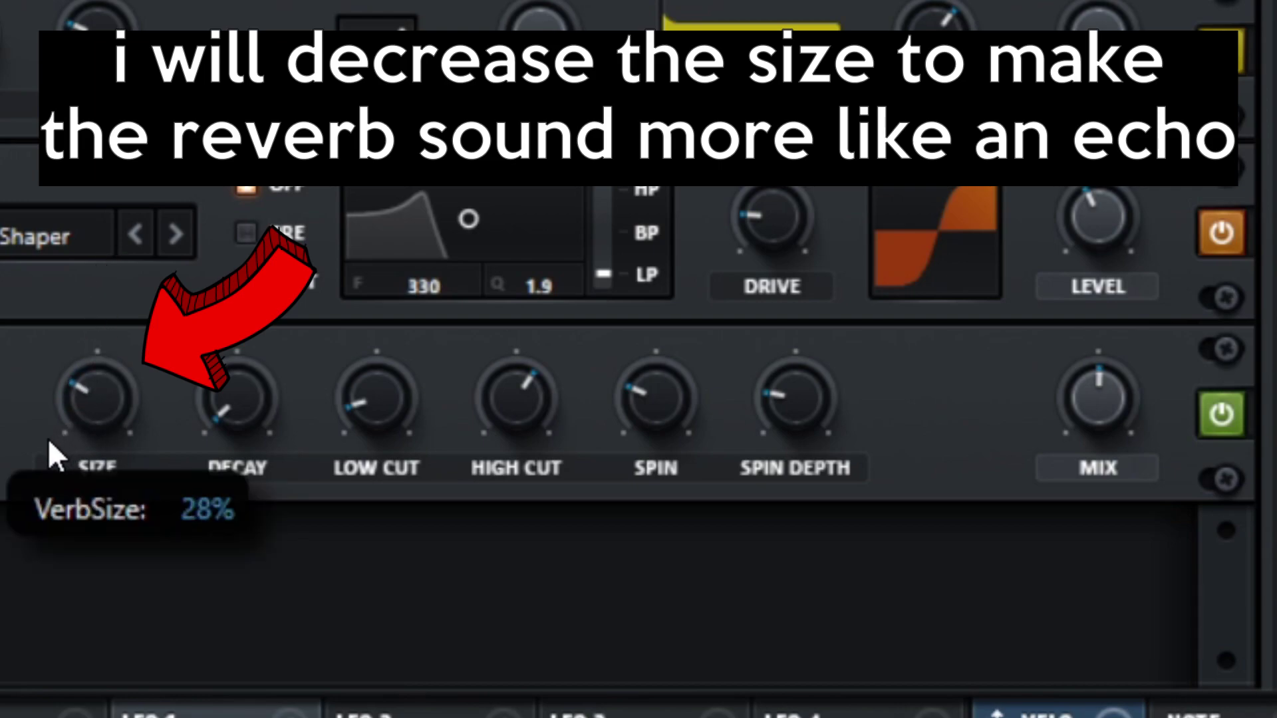
{"action": "left_click_drag", "start_coordinate": [220, 409], "coordinate": [242, 302]}
{"action": "left_click_drag", "start_coordinate": [236, 424], "coordinate": [239, 306]}
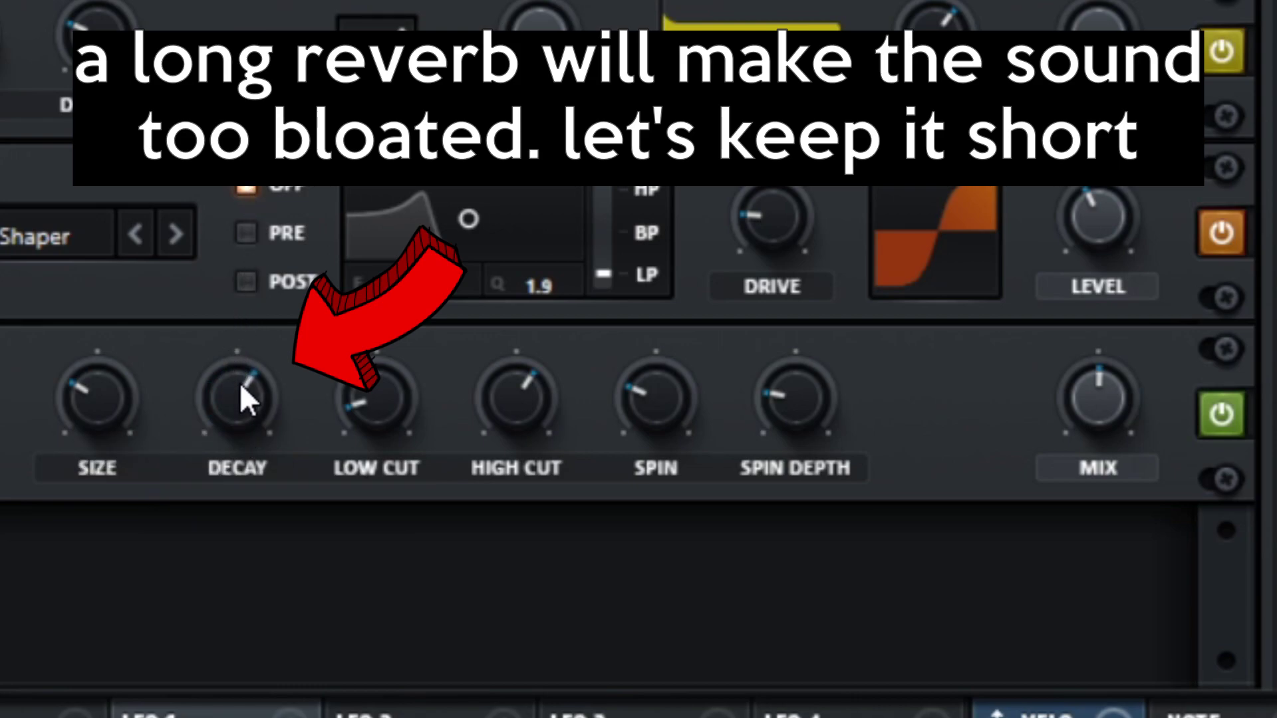
{"action": "left_click_drag", "start_coordinate": [239, 382], "coordinate": [235, 692]}
{"action": "left_click_drag", "start_coordinate": [233, 401], "coordinate": [213, 437]}
- Raise the reverb's low cut to 28% and lower its high cut to somewhat below halfway
{"action": "left_click_drag", "start_coordinate": [382, 411], "coordinate": [383, 328]}
{"action": "left_click_drag", "start_coordinate": [397, 265], "coordinate": [330, 218]}
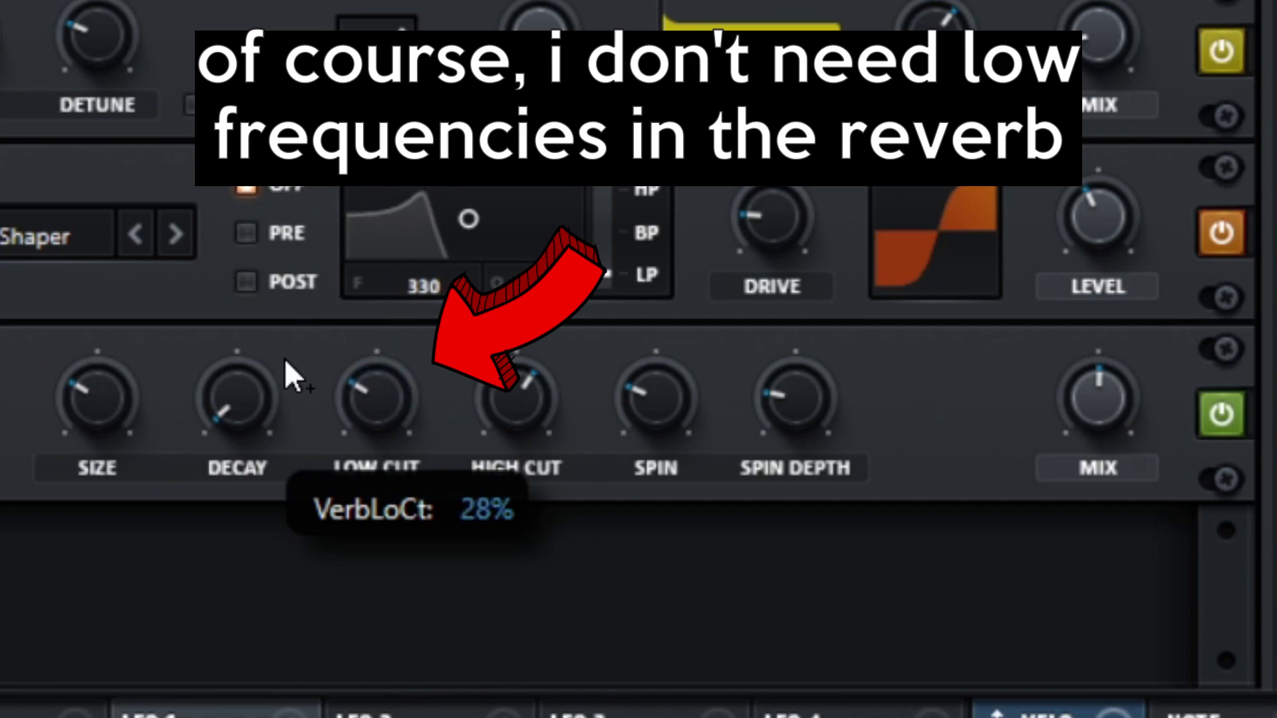
{"action": "left_click_drag", "start_coordinate": [517, 411], "coordinate": [426, 513]}
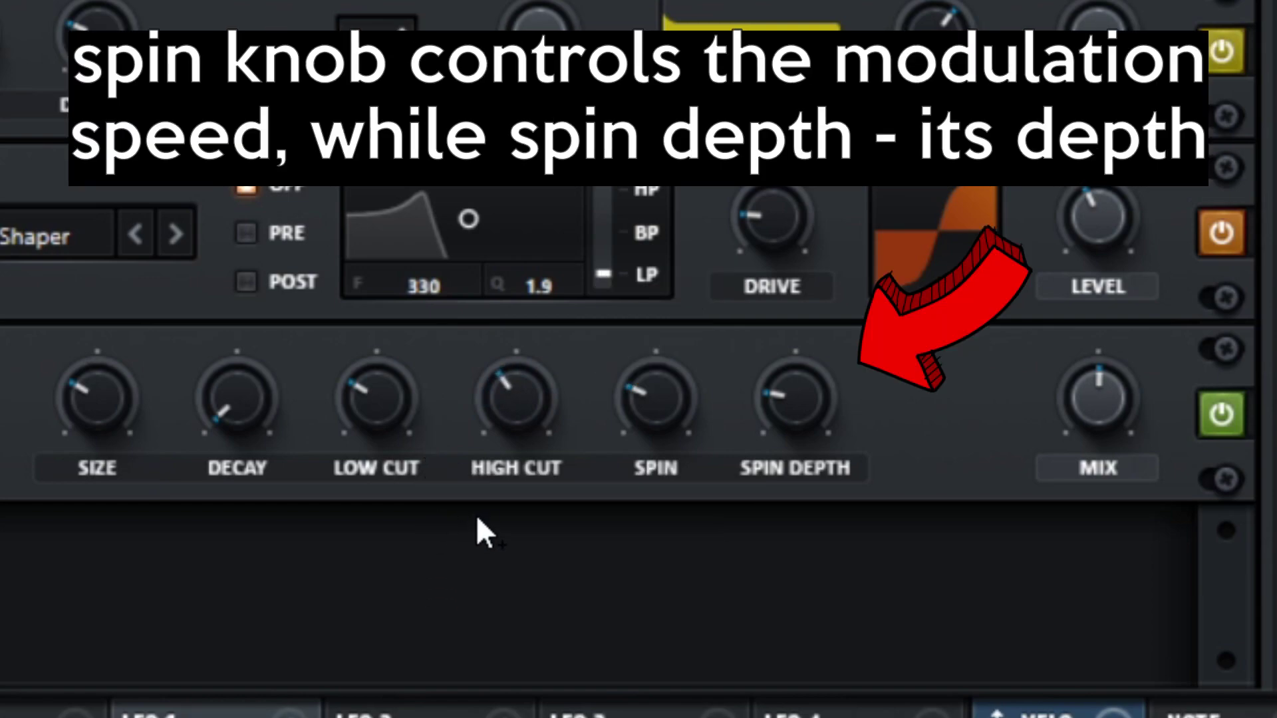
- Audition stronger reverb modulation, then set the spin rate to 23% and bring the spin depth down to a similar low amount
{"action": "left_click_drag", "start_coordinate": [644, 403], "coordinate": [701, 190]}
{"action": "left_click_drag", "start_coordinate": [777, 392], "coordinate": [827, 149]}
{"action": "left_click_drag", "start_coordinate": [645, 393], "coordinate": [649, 282]}
{"action": "left_click_drag", "start_coordinate": [652, 382], "coordinate": [625, 580]}
{"action": "left_click_drag", "start_coordinate": [765, 405], "coordinate": [770, 641]}
{"action": "mouse_move", "coordinate": [794, 407]}
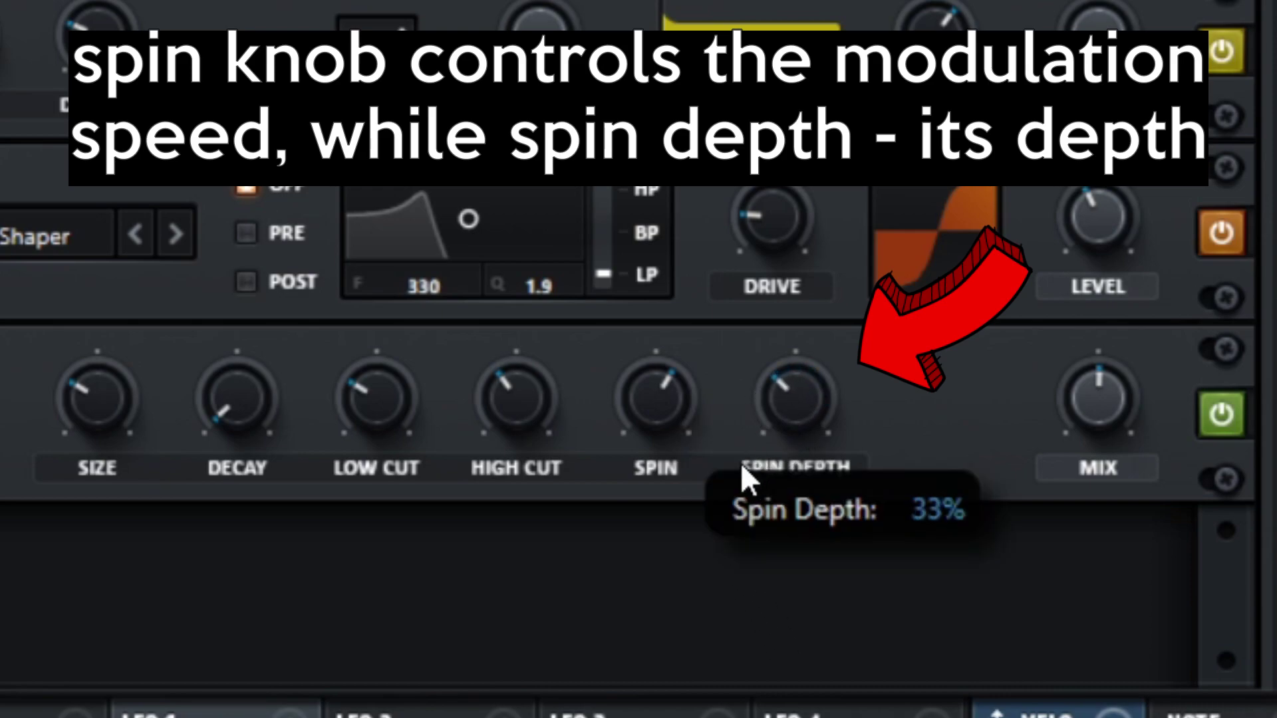
{"action": "left_click_drag", "start_coordinate": [696, 625], "coordinate": [692, 629]}
{"action": "left_click_drag", "start_coordinate": [656, 398], "coordinate": [655, 577]}
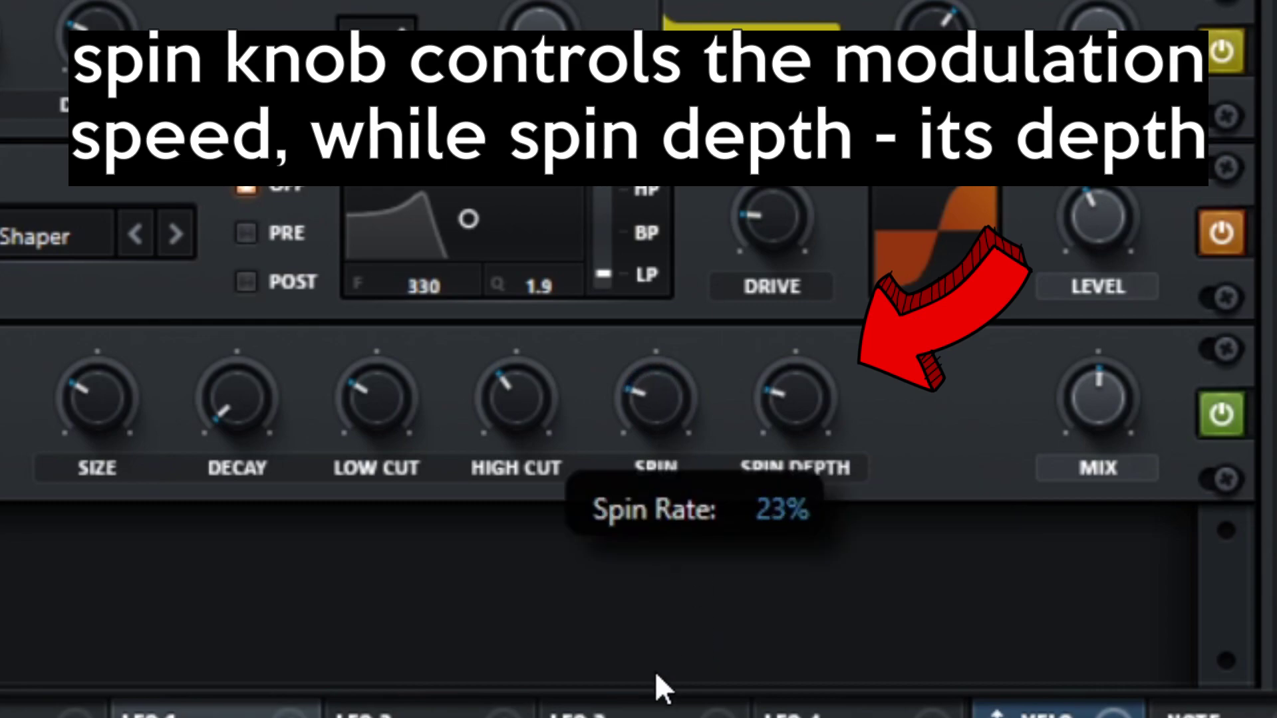
{"action": "left_click_drag", "start_coordinate": [656, 675], "coordinate": [656, 691]}
- Lower the reverb mix to 21% and compare the sound with the reverb bypassed
{"action": "left_click_drag", "start_coordinate": [1106, 381], "coordinate": [1067, 566]}
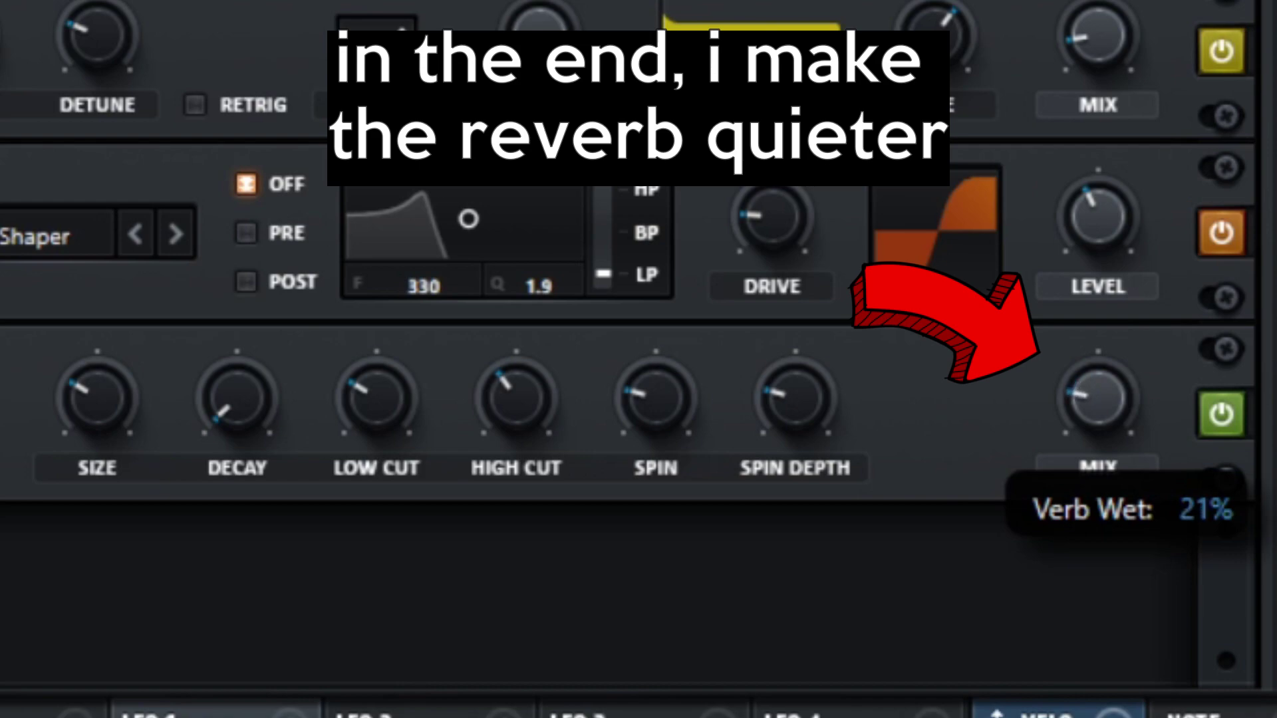
{"action": "left_click", "coordinate": [1223, 412]}
{"action": "left_click", "coordinate": [1228, 409]}
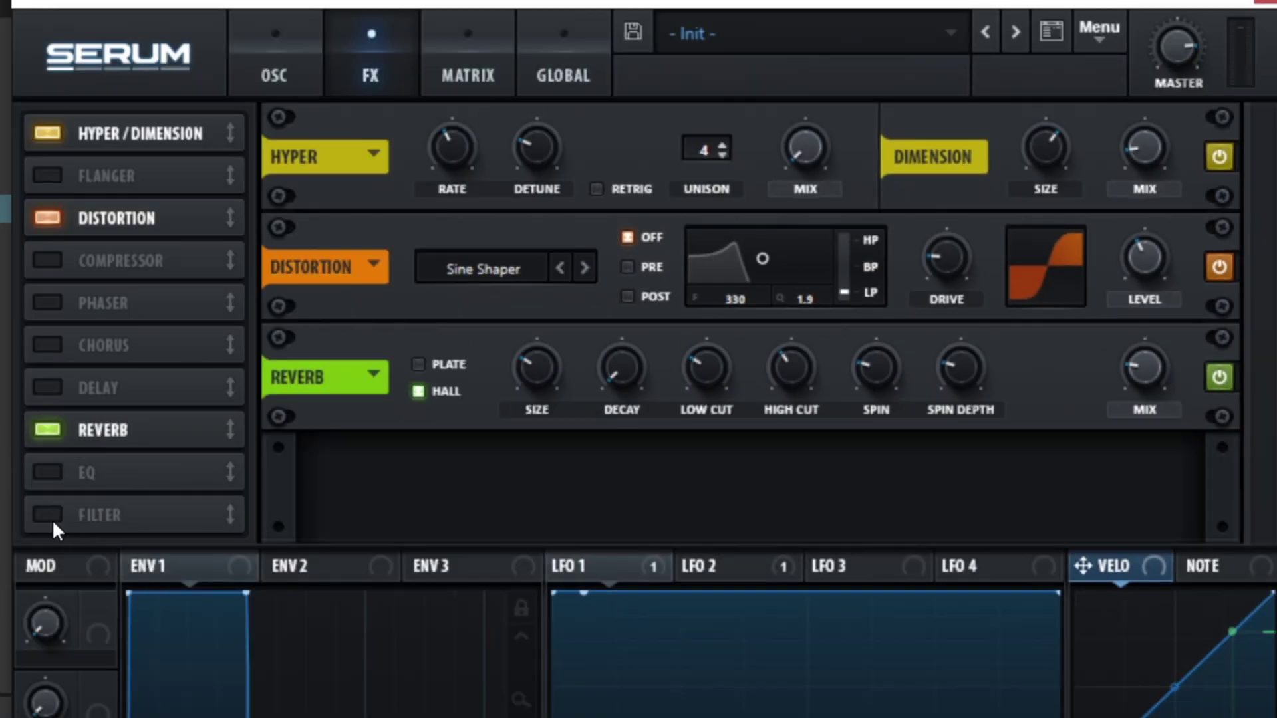
- Enable Serum's effects filter as a High 24 type, lower its cutoff to about a third, and compare it bypassed
{"action": "left_click", "coordinate": [49, 513]}
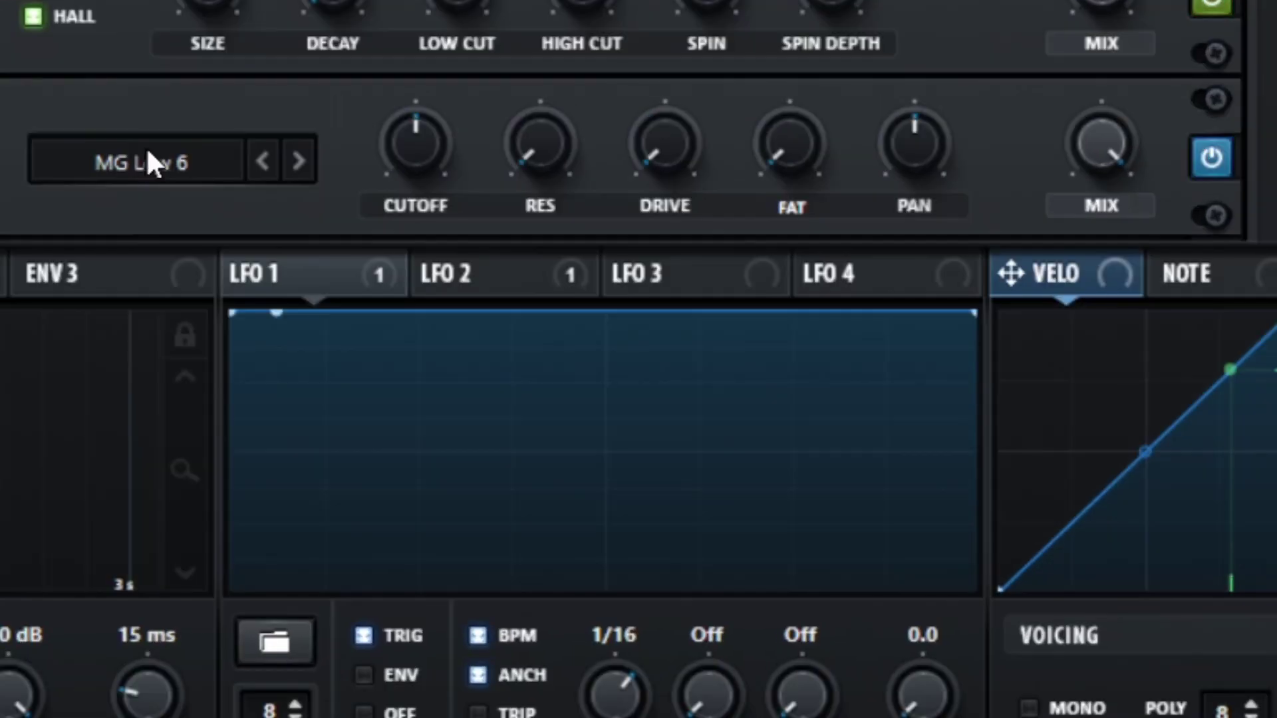
{"action": "left_click", "coordinate": [496, 490]}
{"action": "mouse_move", "coordinate": [534, 523]}
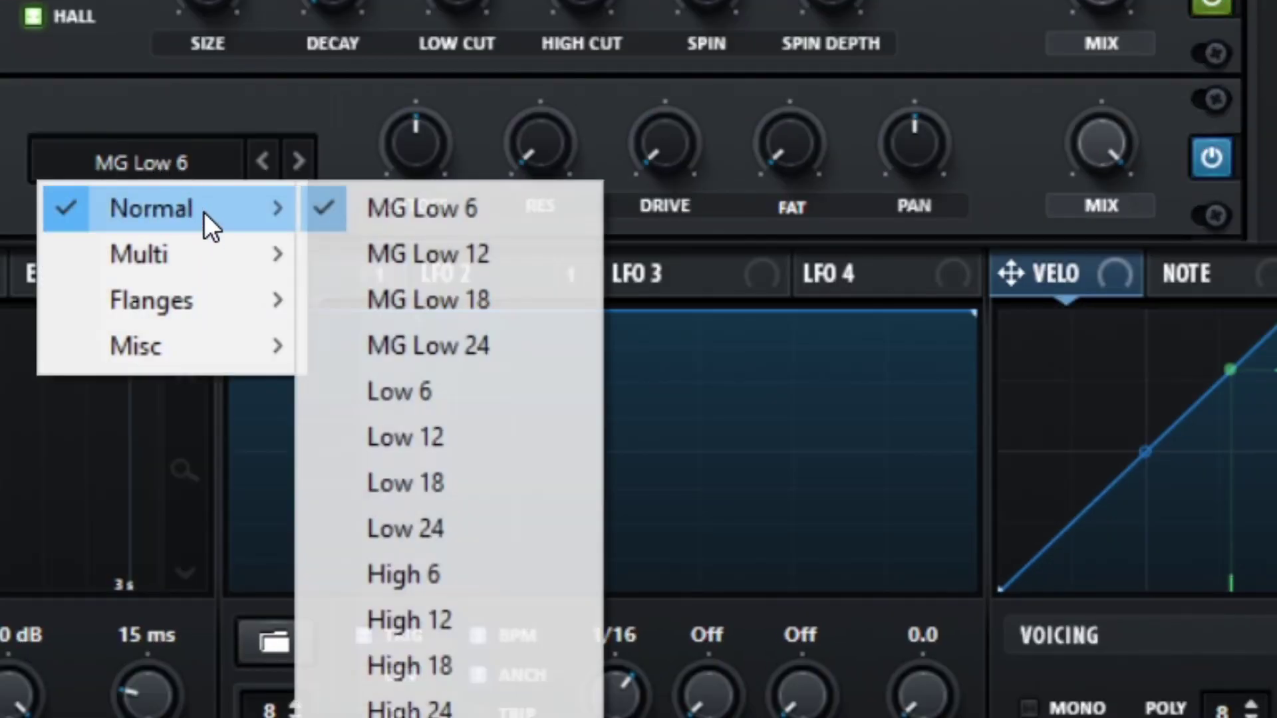
{"action": "left_click", "coordinate": [407, 707]}
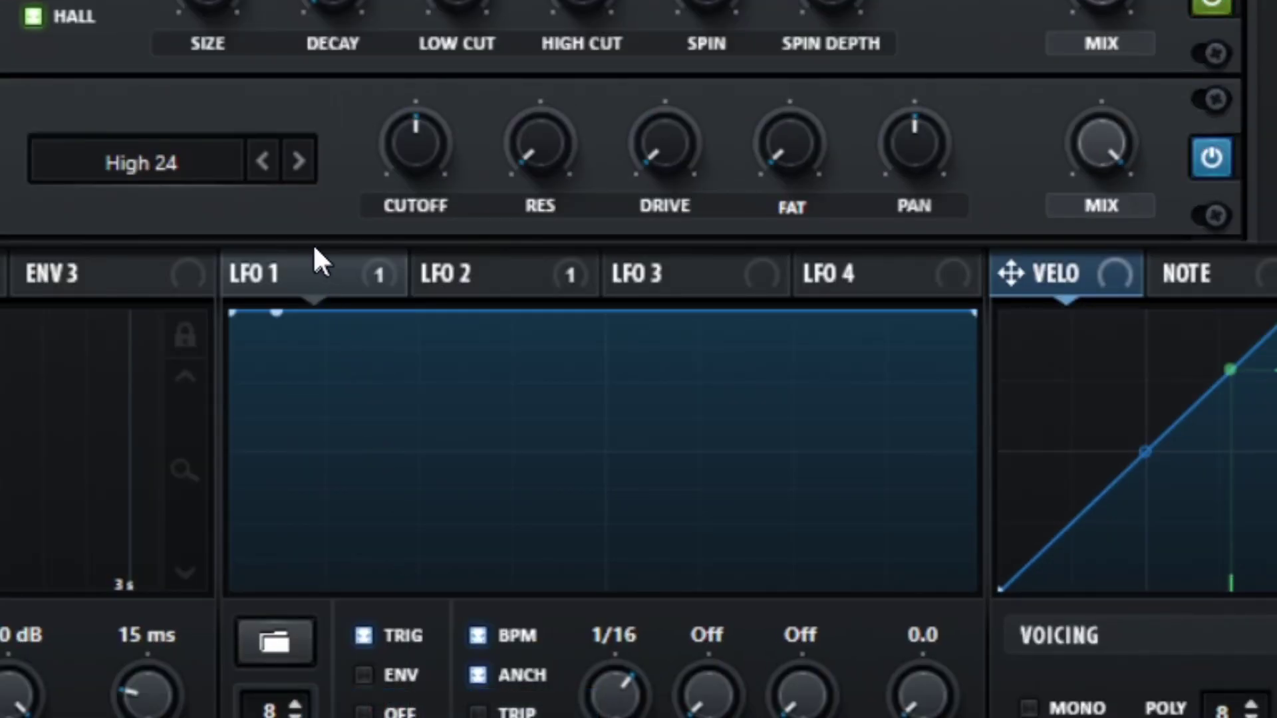
{"action": "left_click_drag", "start_coordinate": [361, 165], "coordinate": [309, 70]}
{"action": "left_click", "coordinate": [1212, 158]}
{"action": "left_click", "coordinate": [1212, 157]}
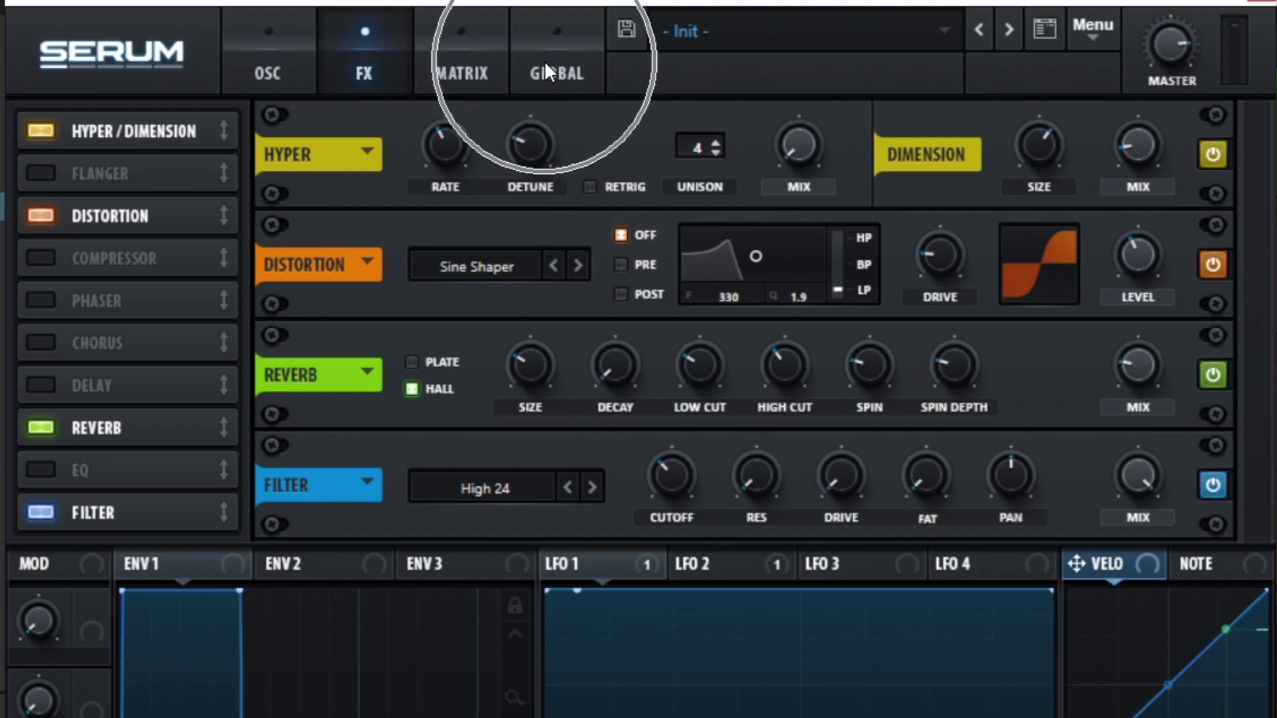
- Set Serum's global oscillator quality to 4X after comparing it with 1X draft, and close the plugin window
{"action": "left_click", "coordinate": [547, 64]}
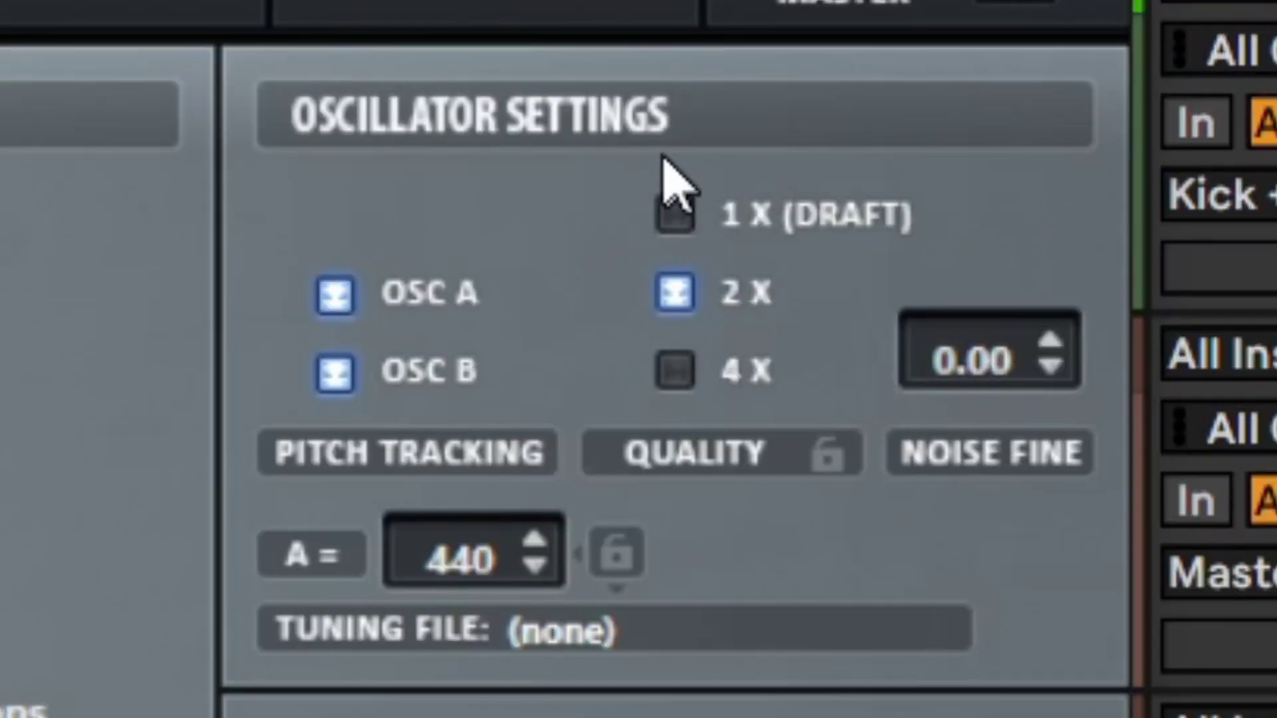
{"action": "left_click", "coordinate": [1104, 141]}
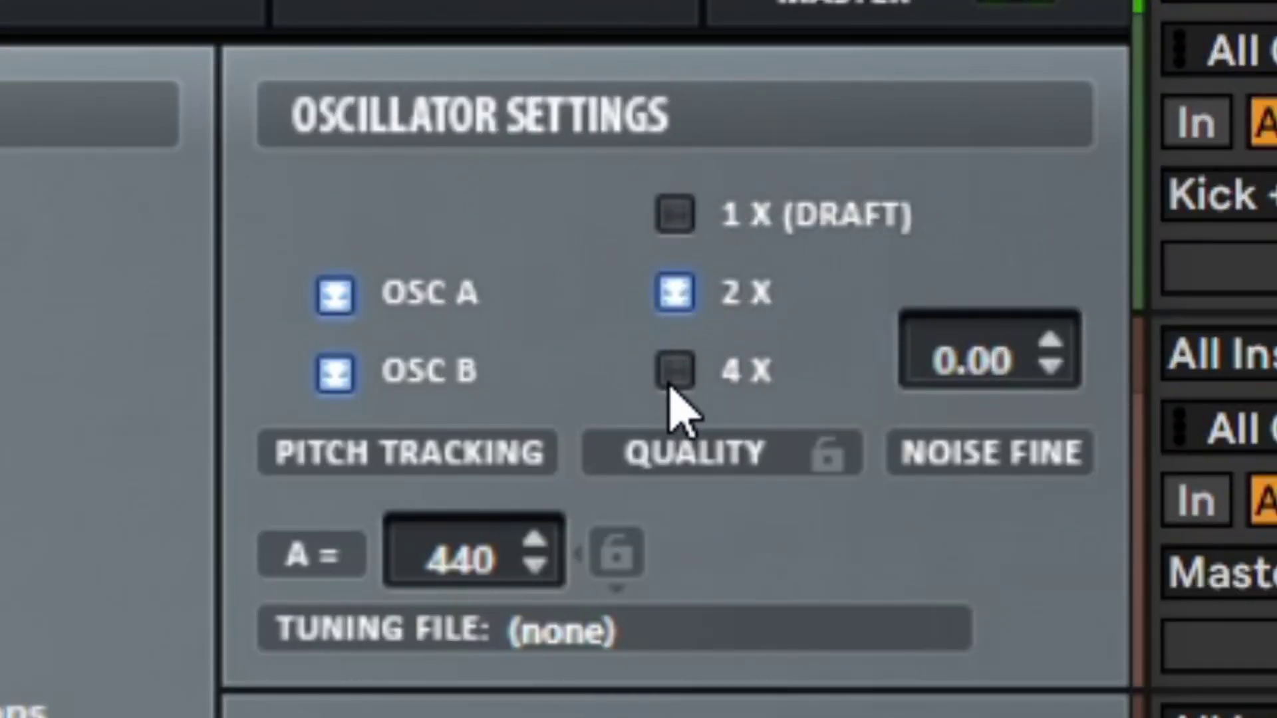
{"action": "left_click", "coordinate": [675, 370]}
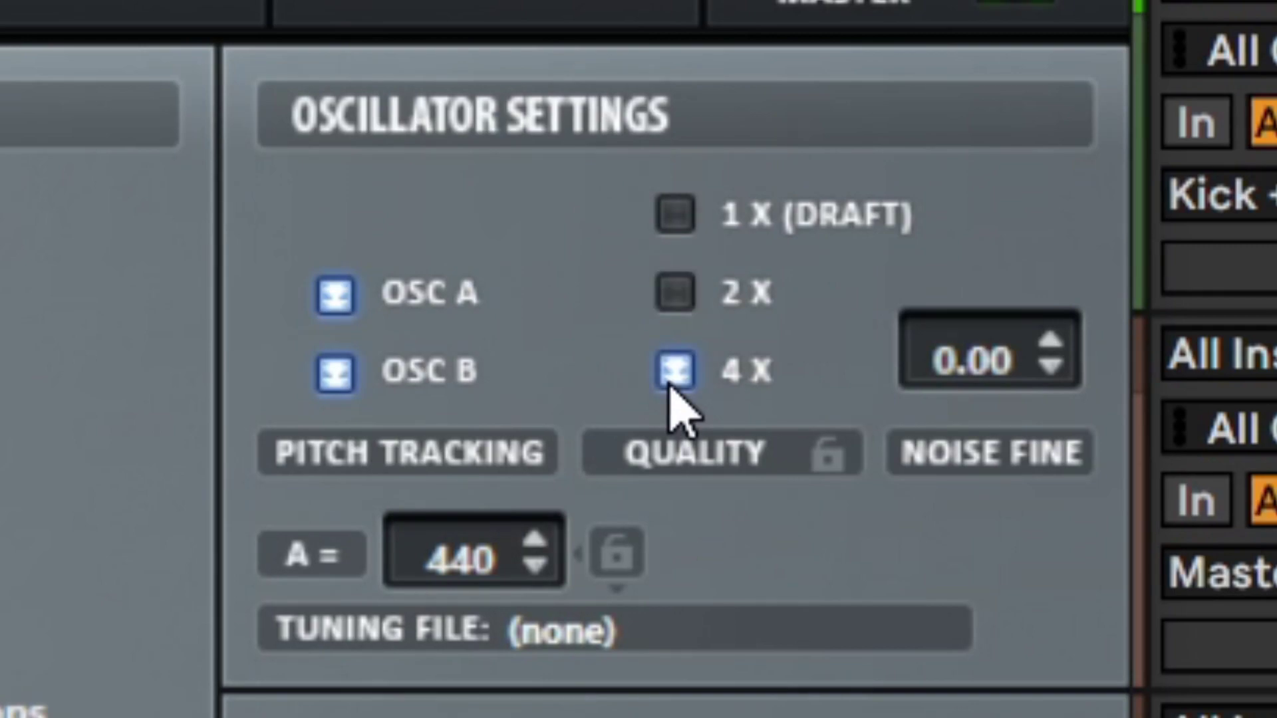
{"action": "left_click", "coordinate": [674, 216]}
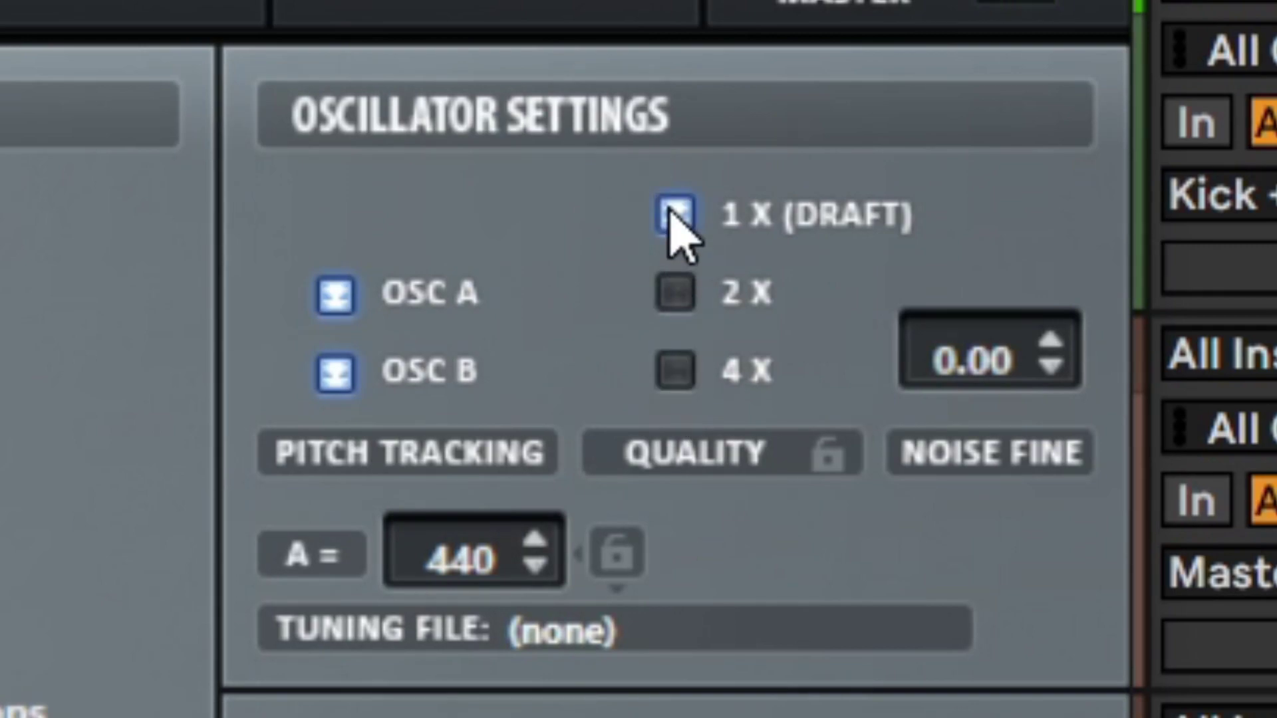
{"action": "left_click", "coordinate": [677, 372]}
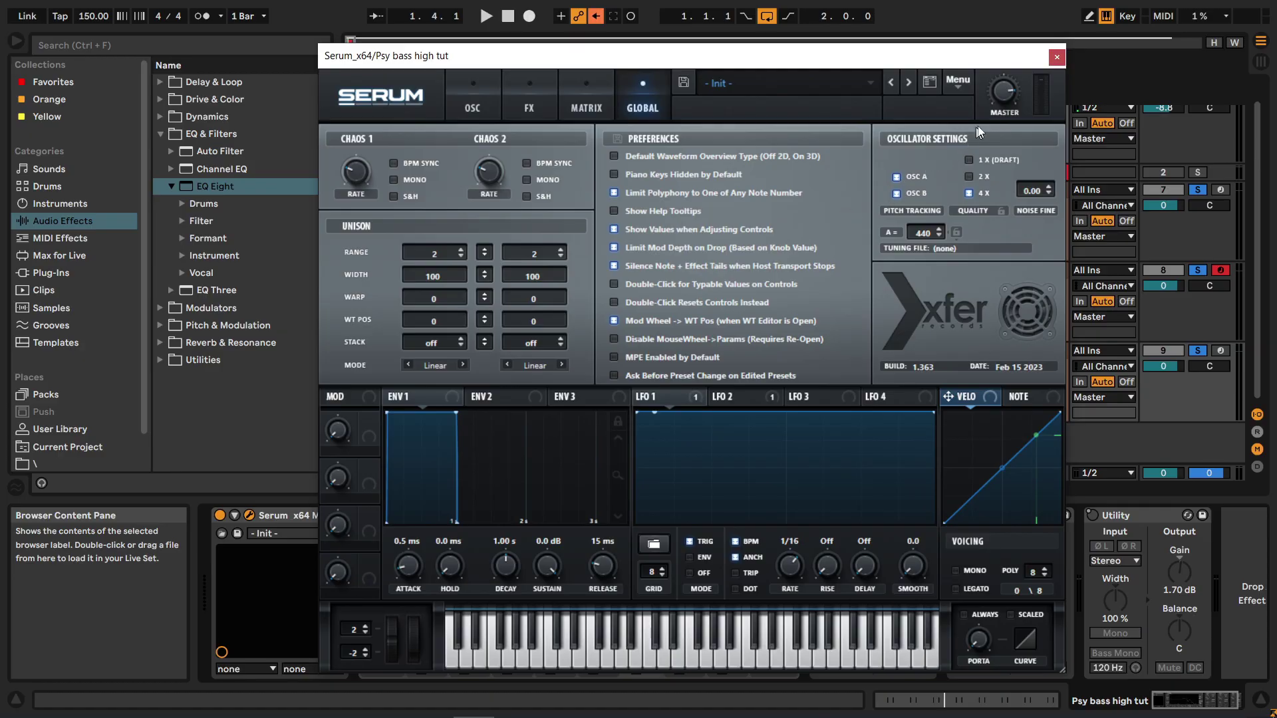
{"action": "left_click", "coordinate": [1055, 58]}
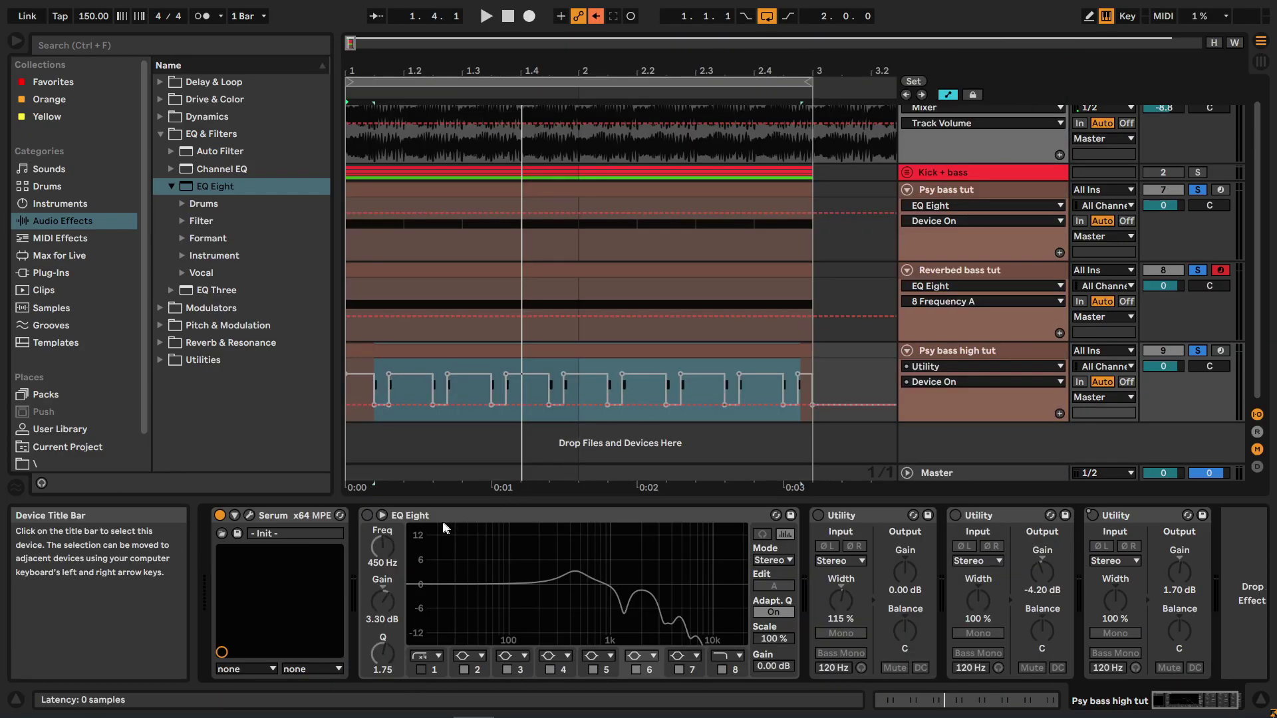
- Turn on the EQ Eight on the Psy bass high tut track and disable its bands 2 through 8
{"action": "left_click", "coordinate": [379, 515]}
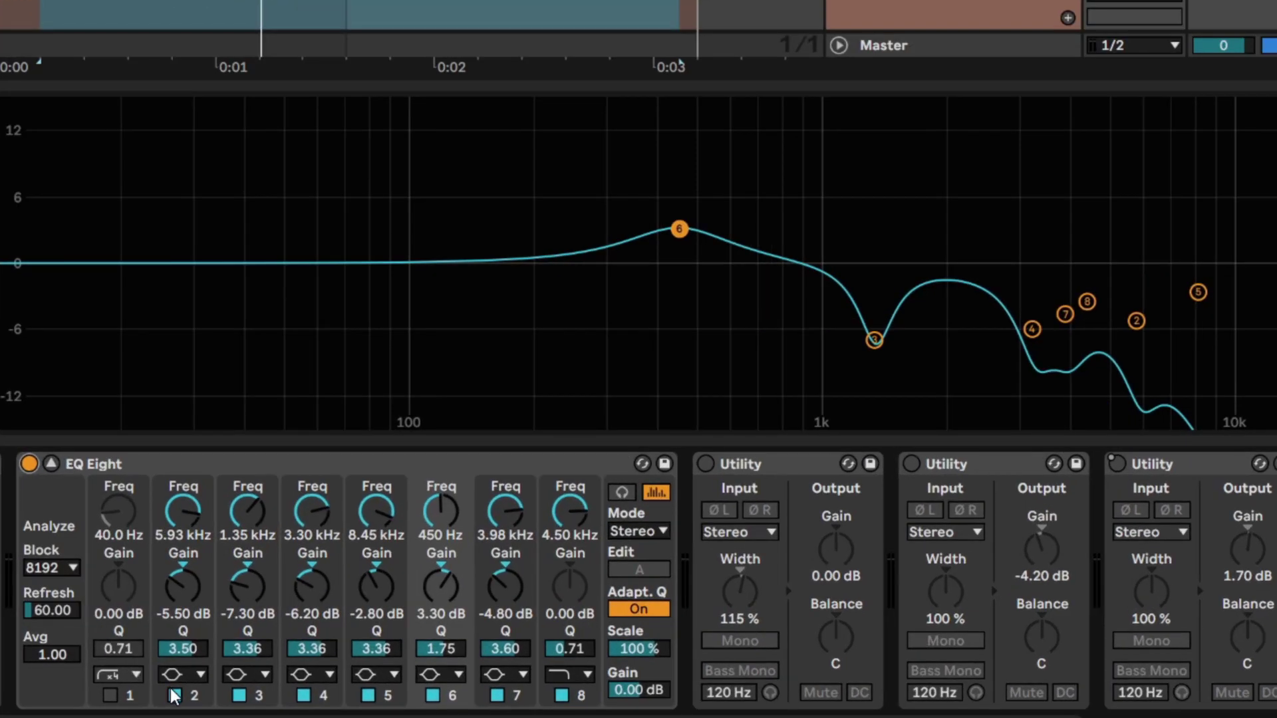
{"action": "left_click", "coordinate": [464, 670]}
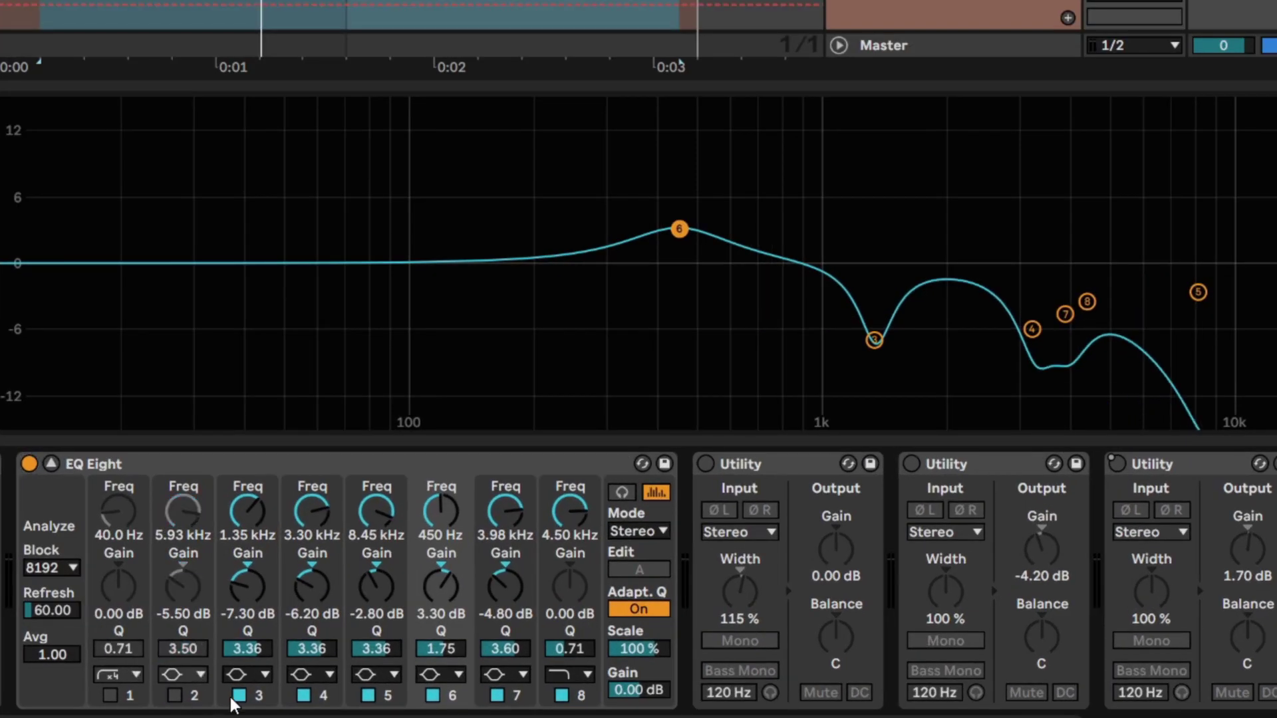
{"action": "left_click", "coordinate": [507, 670]}
{"action": "left_click", "coordinate": [304, 696]}
{"action": "left_click", "coordinate": [367, 696]}
{"action": "left_click", "coordinate": [433, 696]}
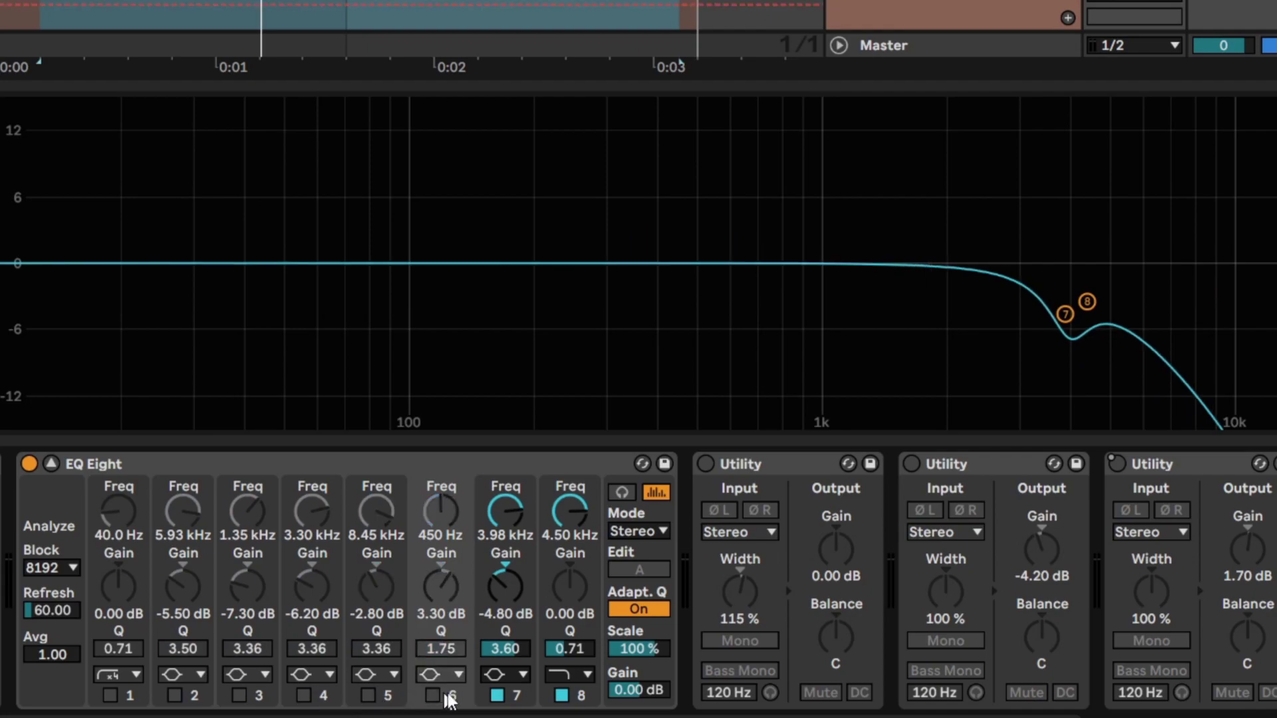
{"action": "left_click", "coordinate": [496, 696]}
{"action": "left_click", "coordinate": [562, 696]}
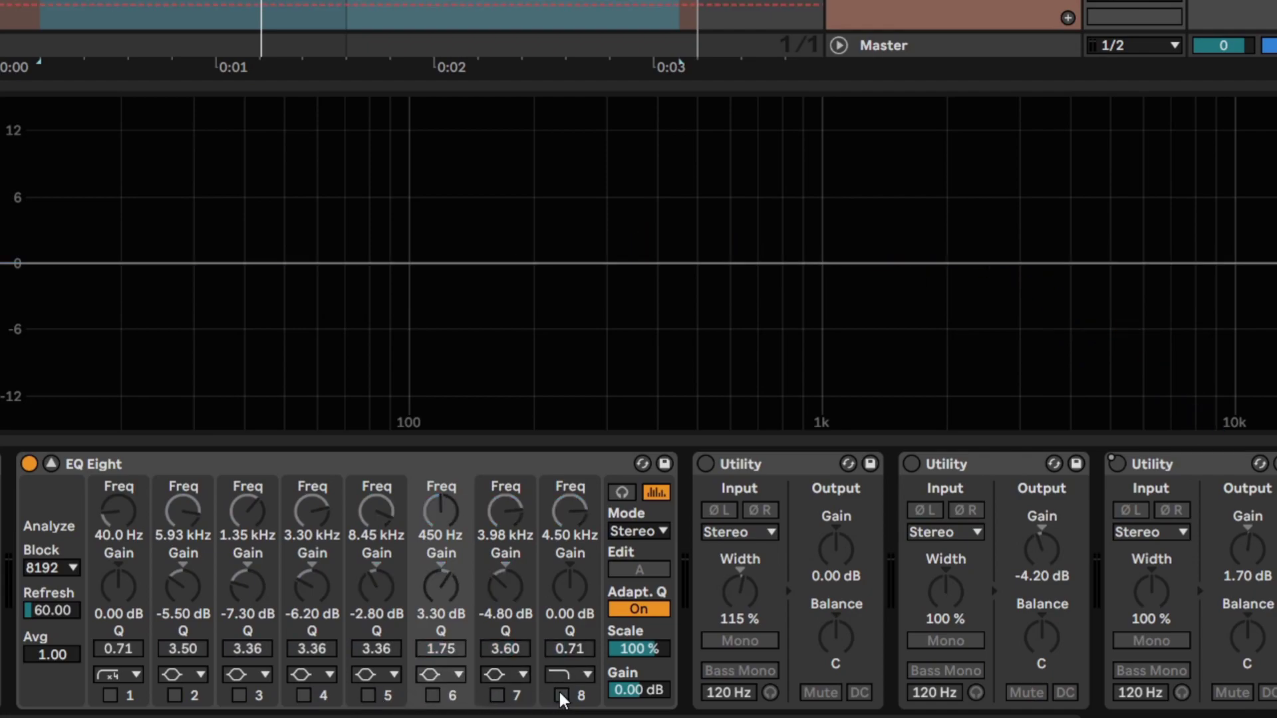
- Play the loop and enable EQ Eight's 4.50 kHz high cut on band 8 and -4.80 dB dip at 3.98 kHz on band 7
{"action": "key", "text": "space"}
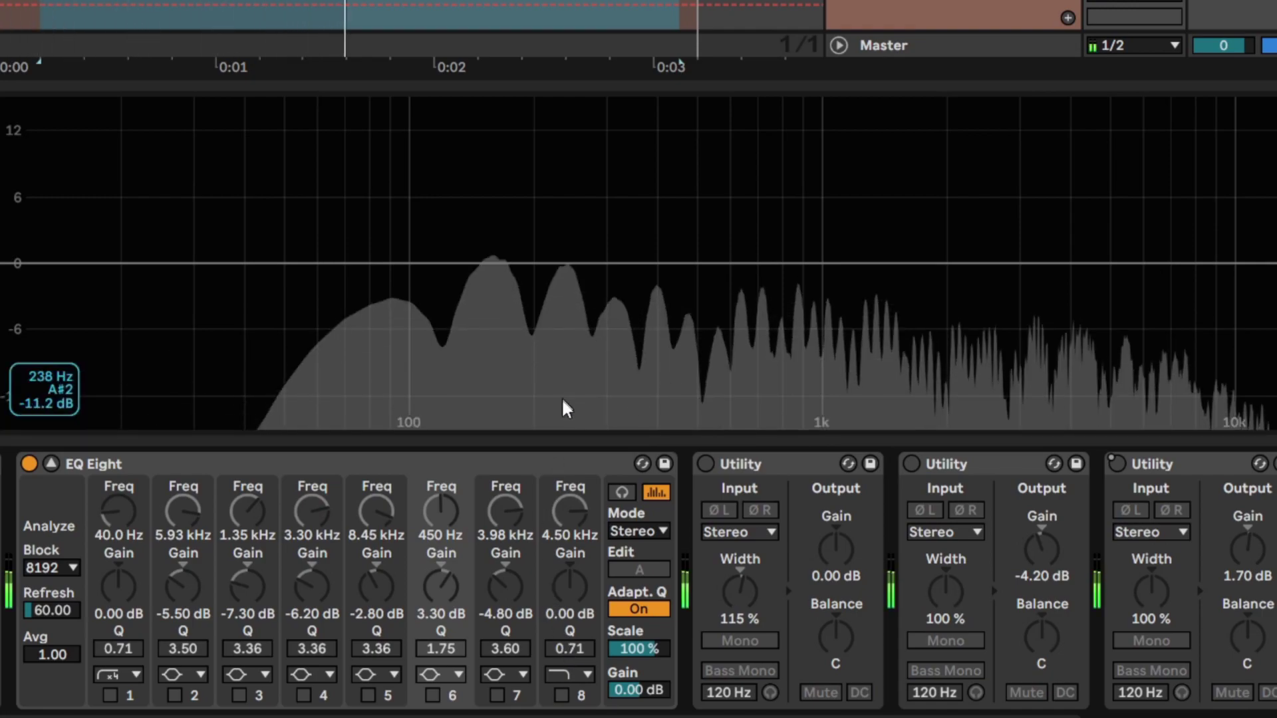
{"action": "left_click", "coordinate": [562, 695]}
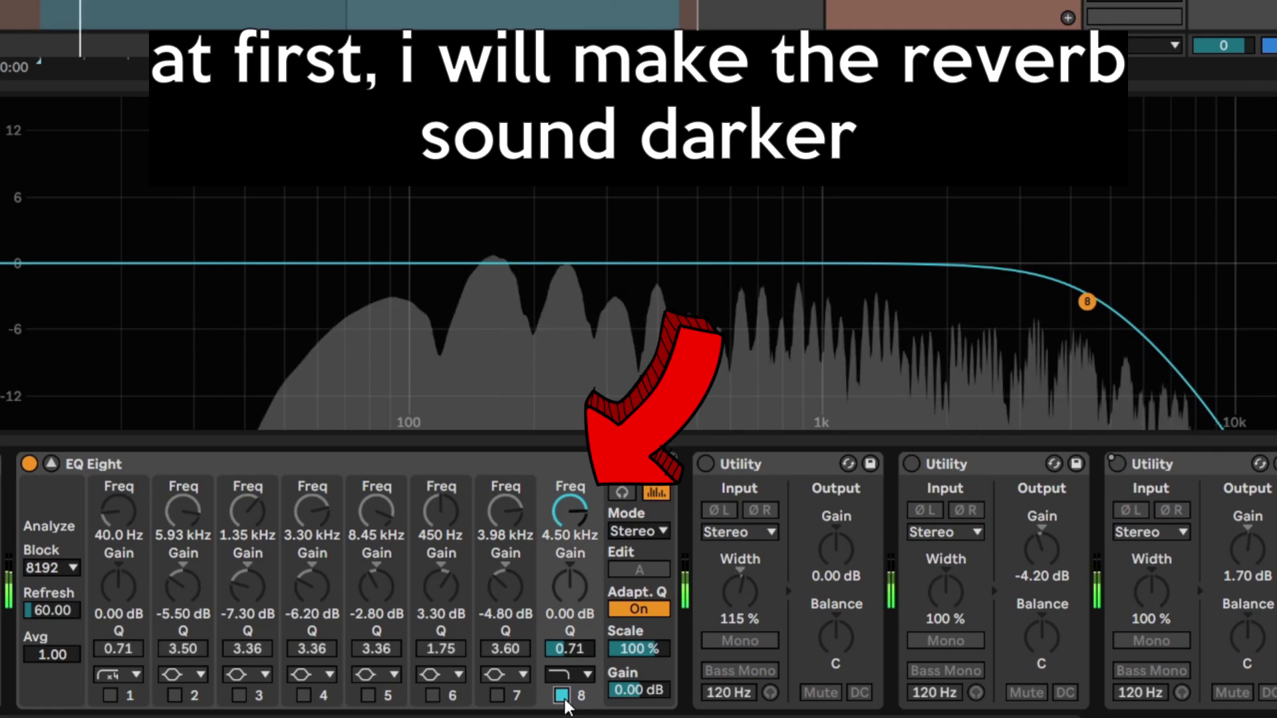
{"action": "left_click", "coordinate": [497, 696]}
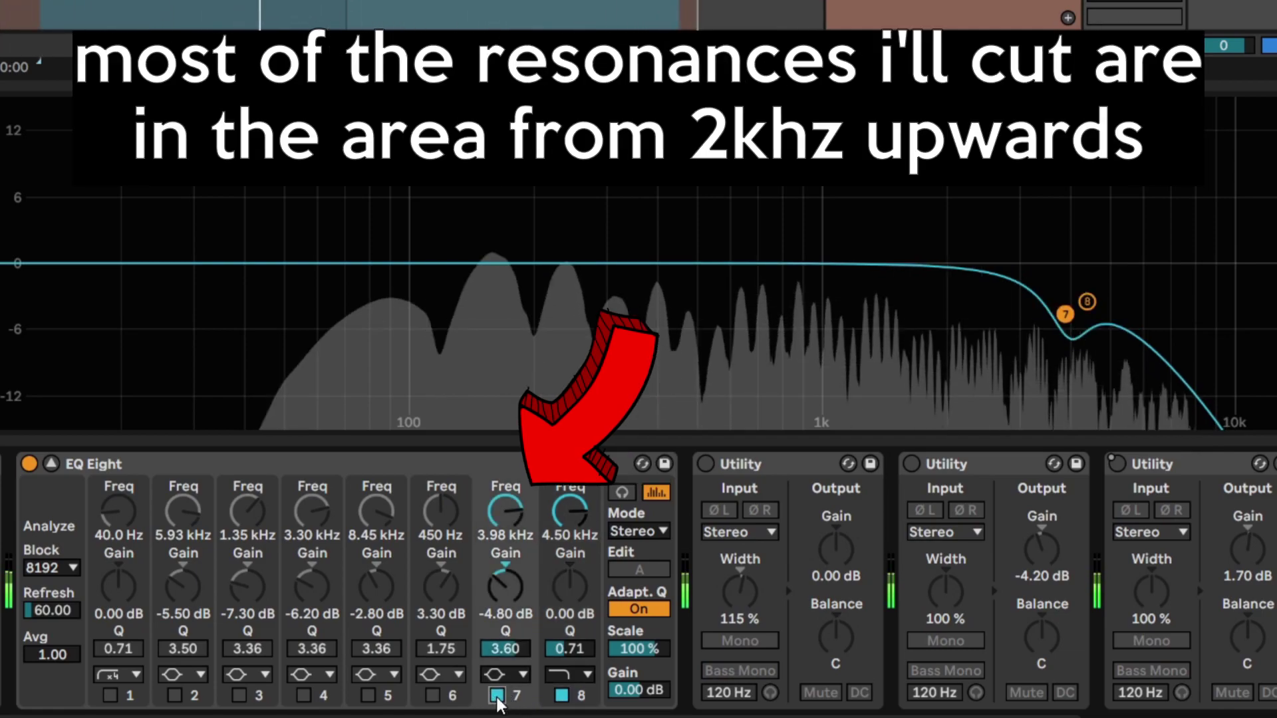
{"action": "left_click", "coordinate": [496, 696]}
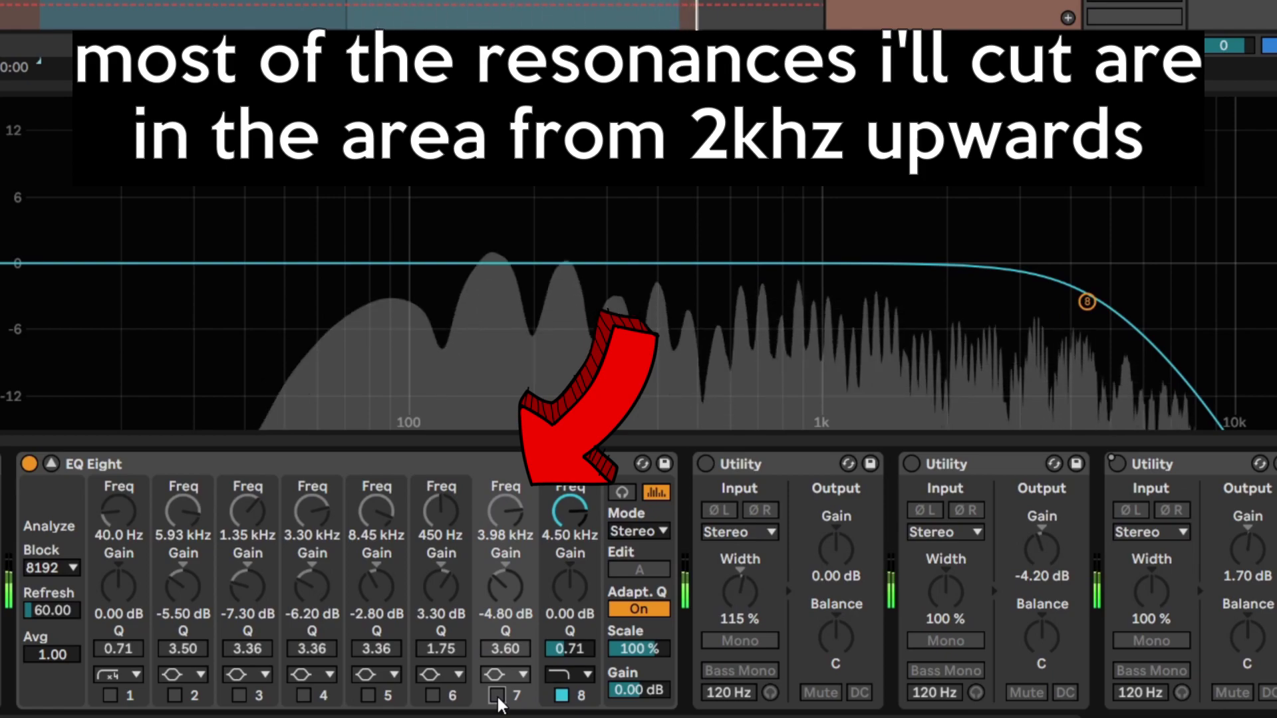
{"action": "left_click", "coordinate": [497, 695]}
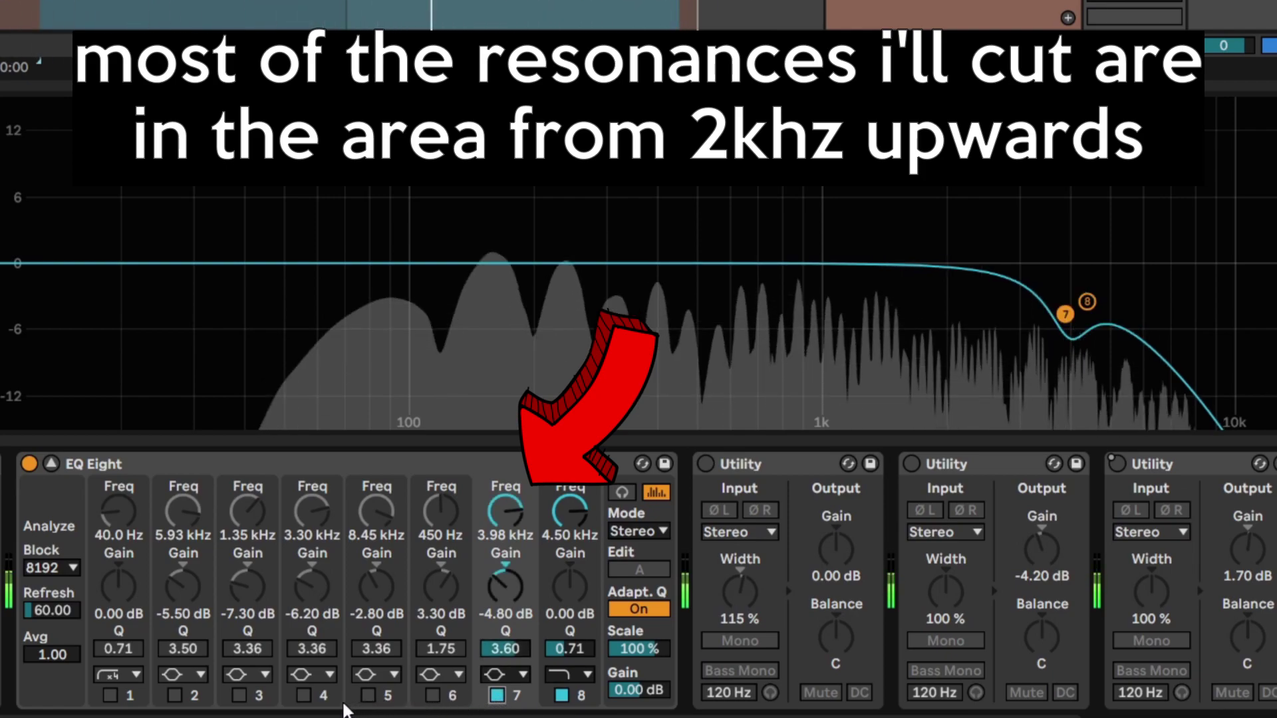
- Enable EQ Eight's -6.20 dB dip at 3.30 kHz on band 4 and -7.30 dB dip at 1.35 kHz on band 3, comparing each bypassed
{"action": "left_click", "coordinate": [304, 695]}
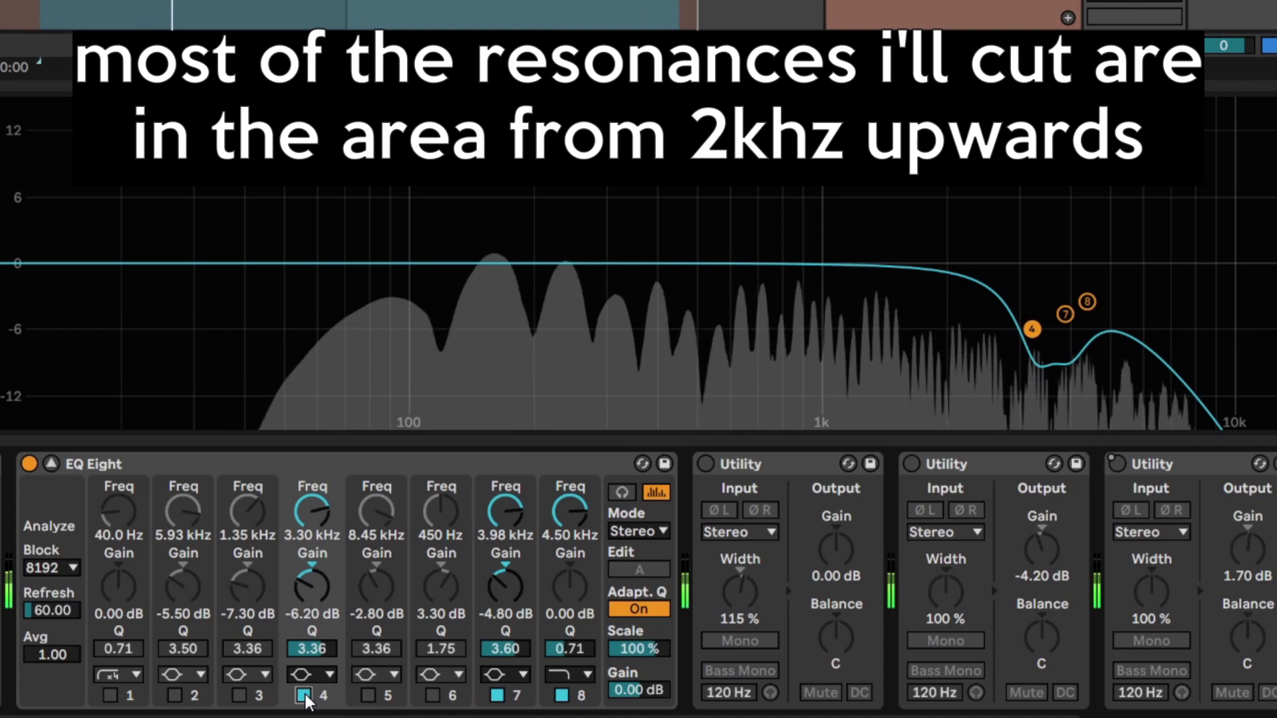
{"action": "left_click", "coordinate": [304, 696]}
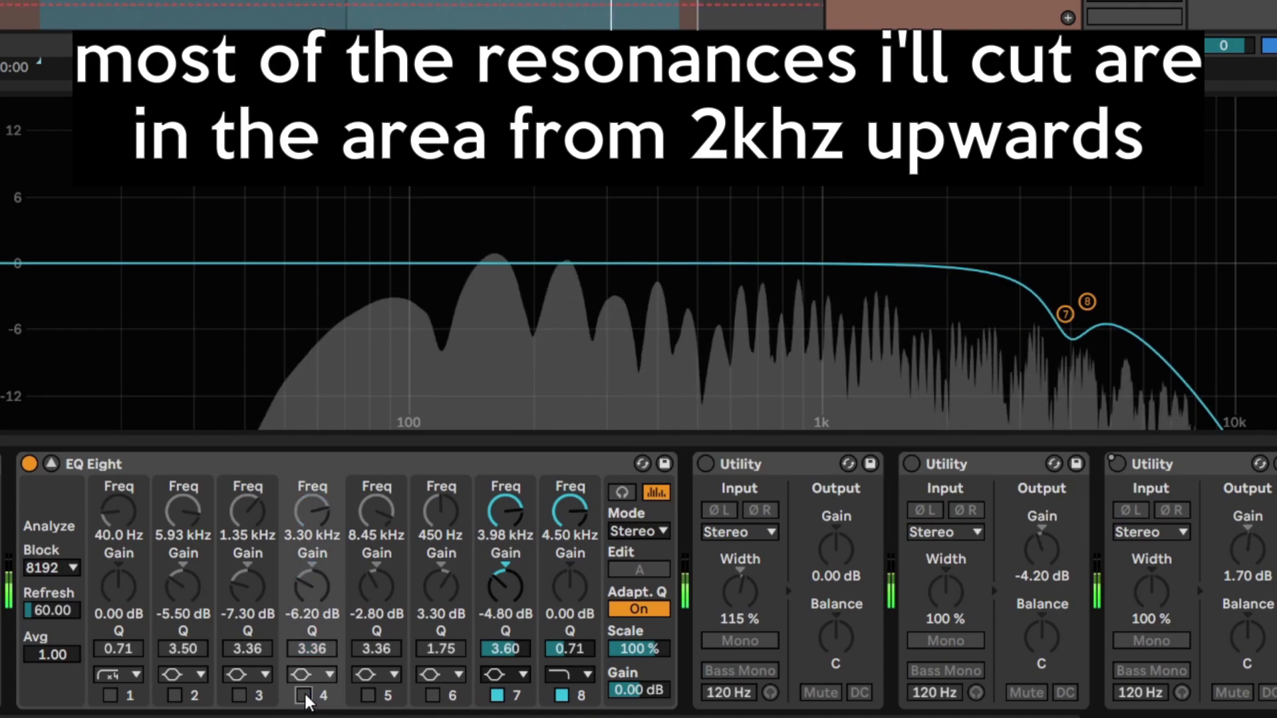
{"action": "left_click", "coordinate": [304, 696]}
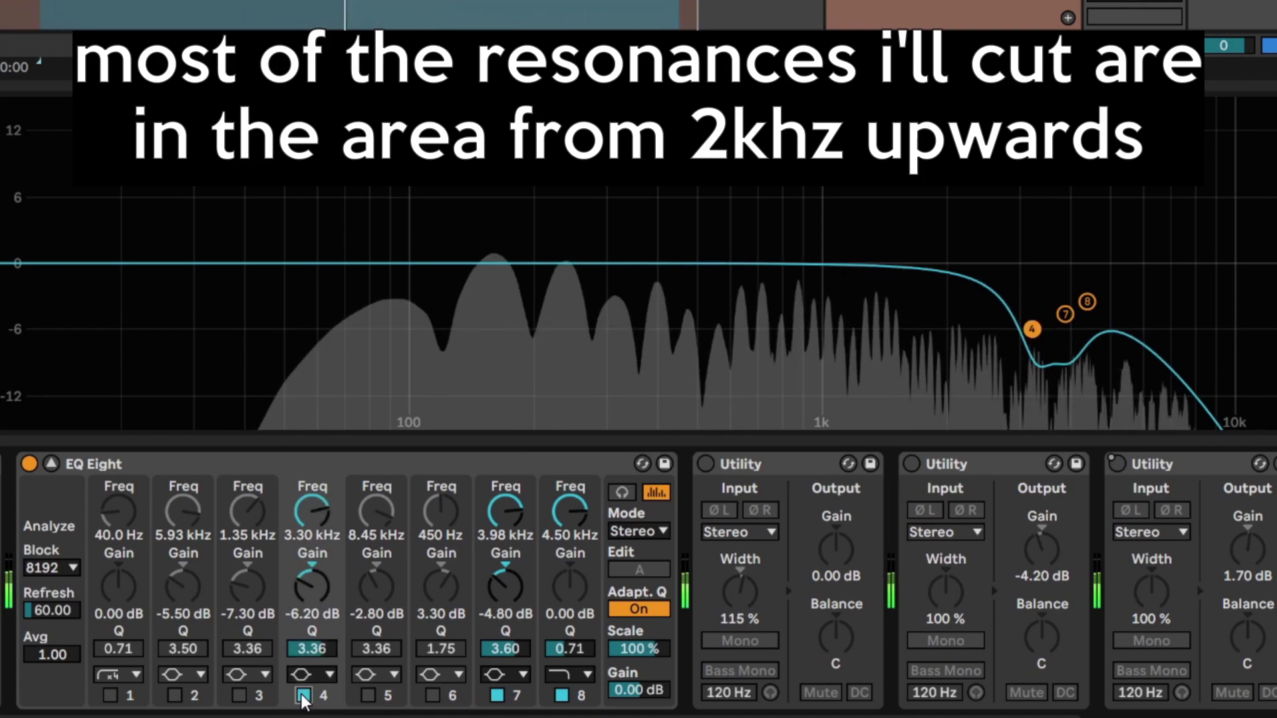
{"action": "left_click", "coordinate": [239, 696]}
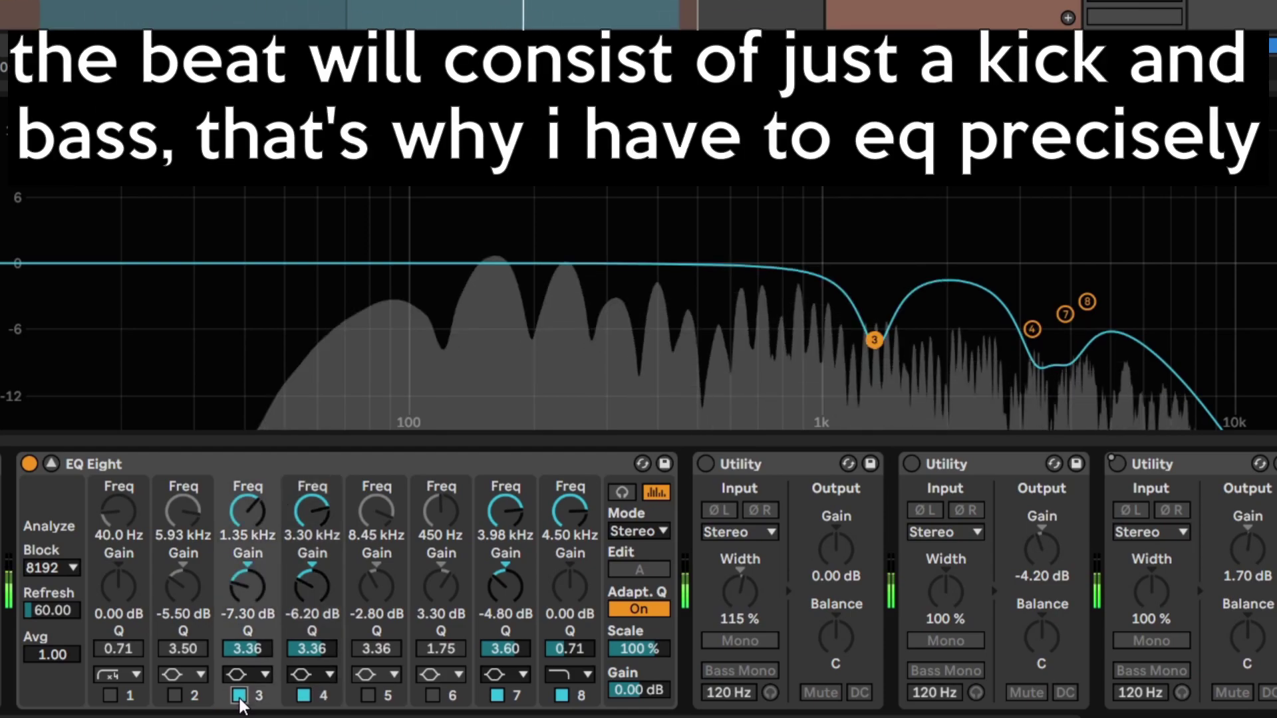
{"action": "left_click", "coordinate": [239, 696]}
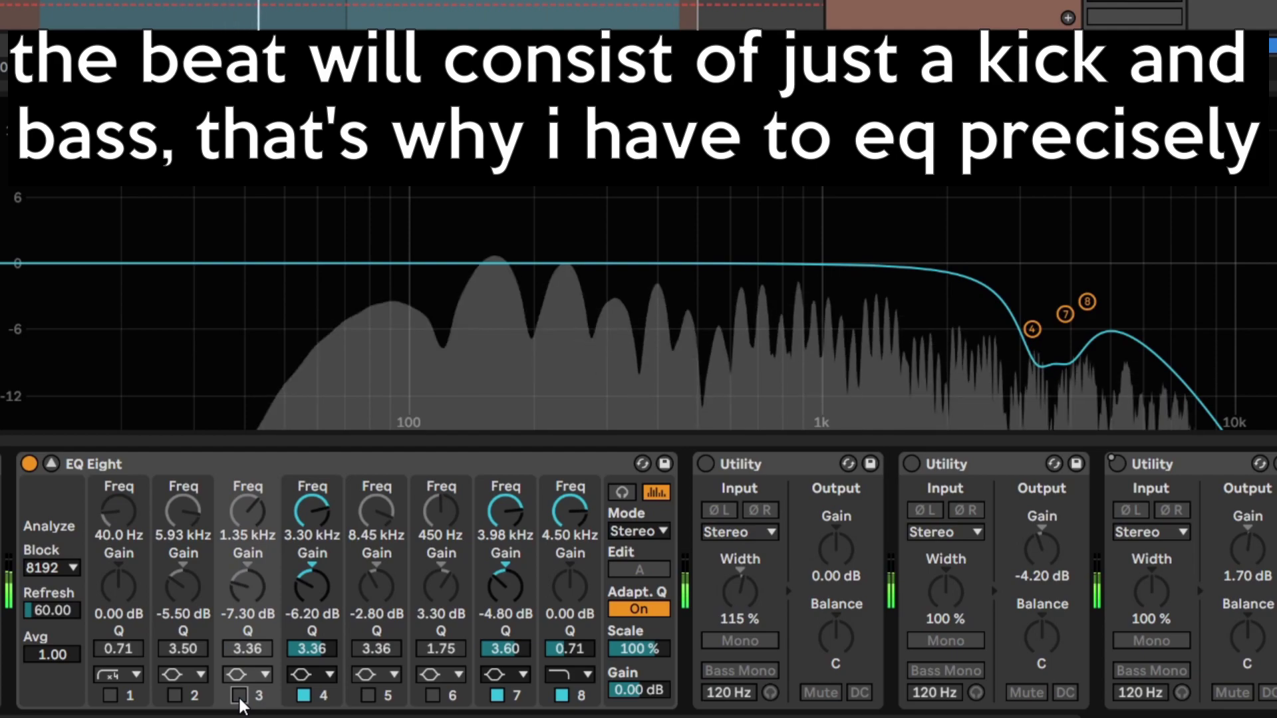
{"action": "left_click", "coordinate": [239, 696]}
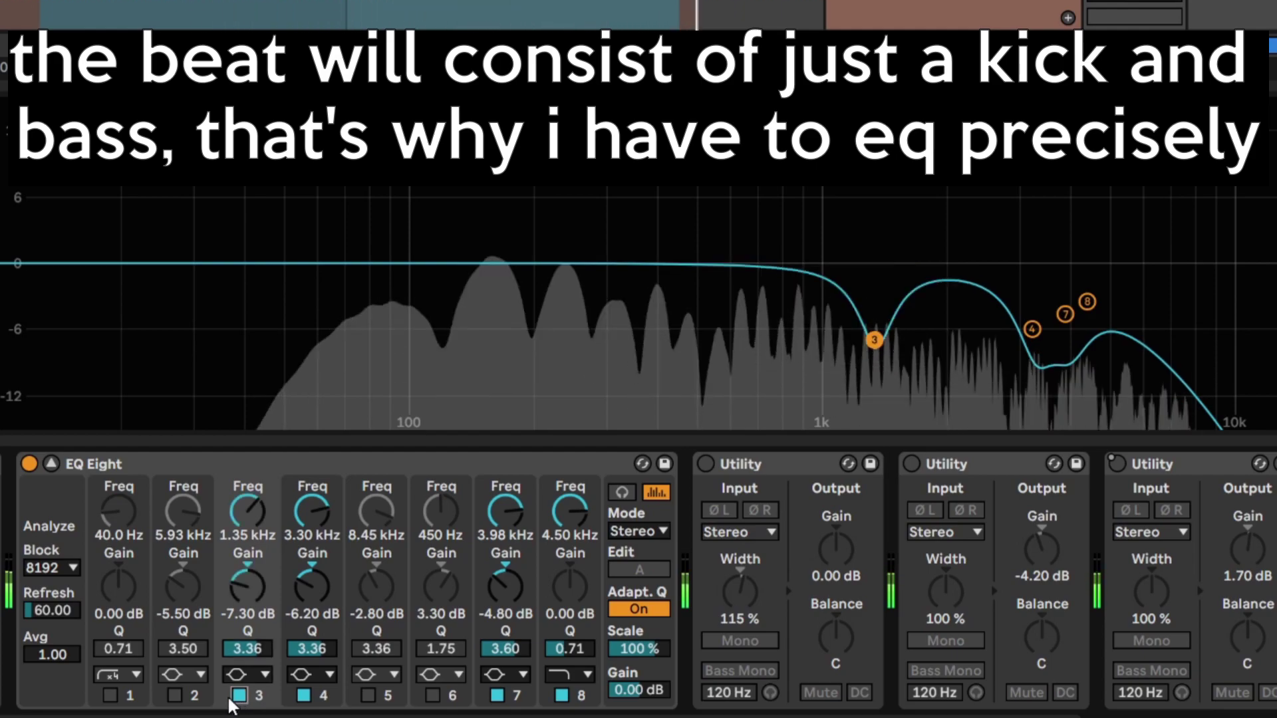
- Enable EQ Eight's -5.50 dB dip at 5.93 kHz on band 2 and -2.80 dB dip at 8.45 kHz on band 5, comparing each bypassed
{"action": "left_click", "coordinate": [175, 695]}
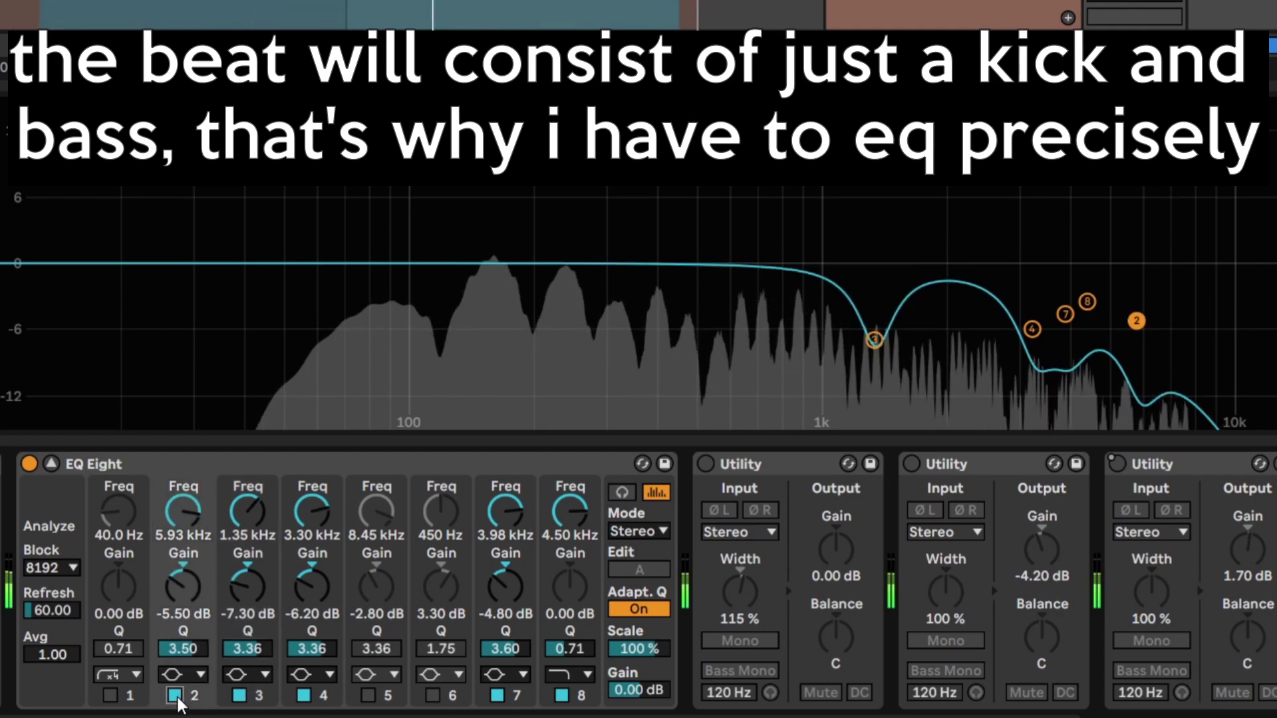
{"action": "left_click", "coordinate": [175, 696]}
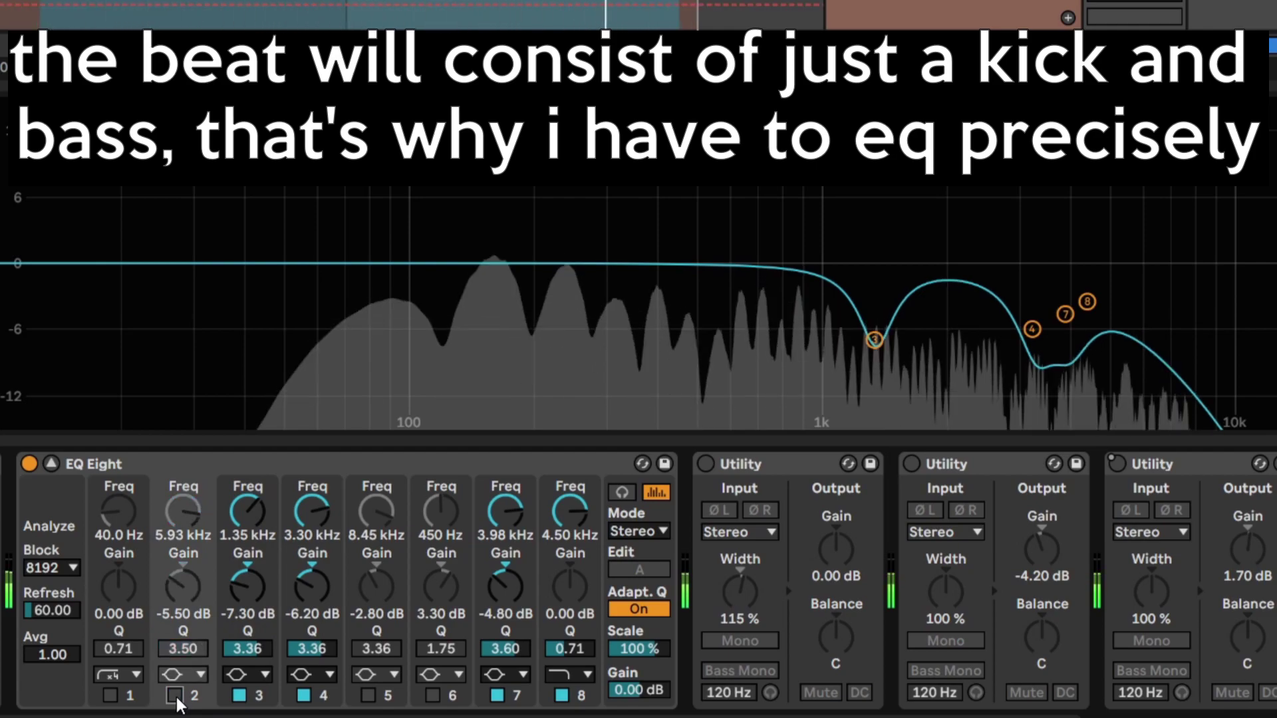
{"action": "left_click", "coordinate": [177, 699]}
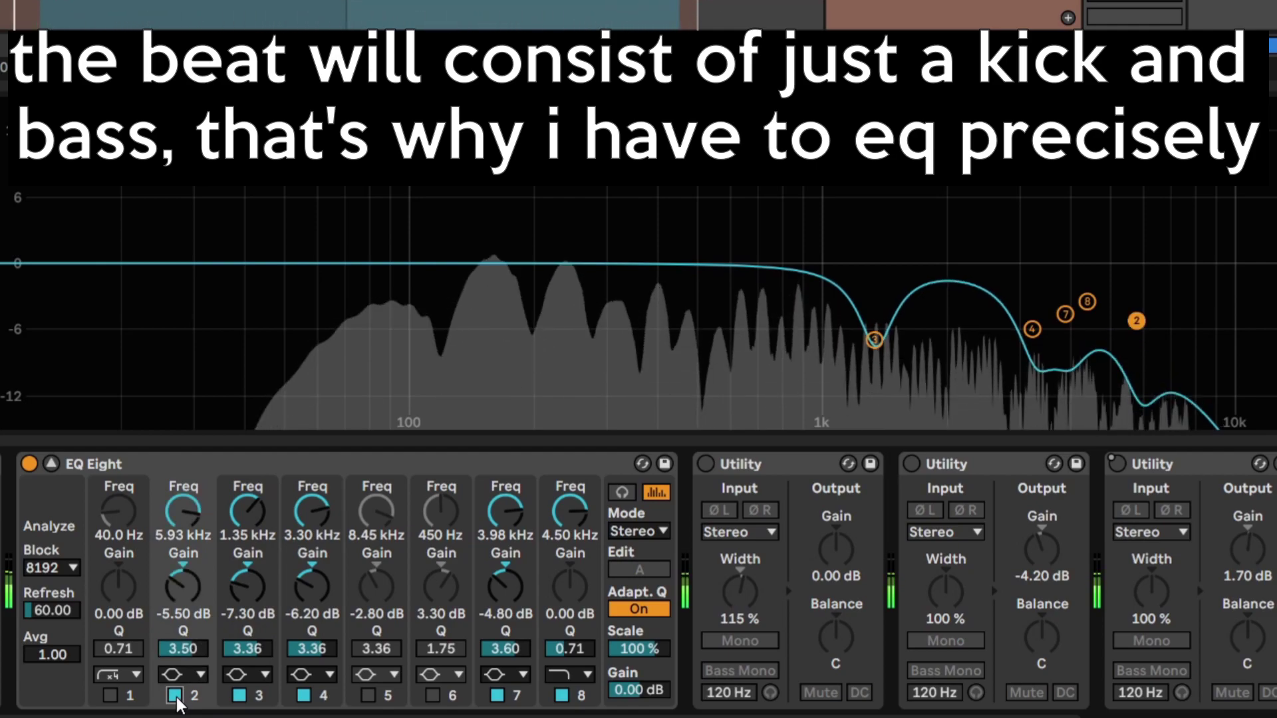
{"action": "left_click", "coordinate": [369, 696]}
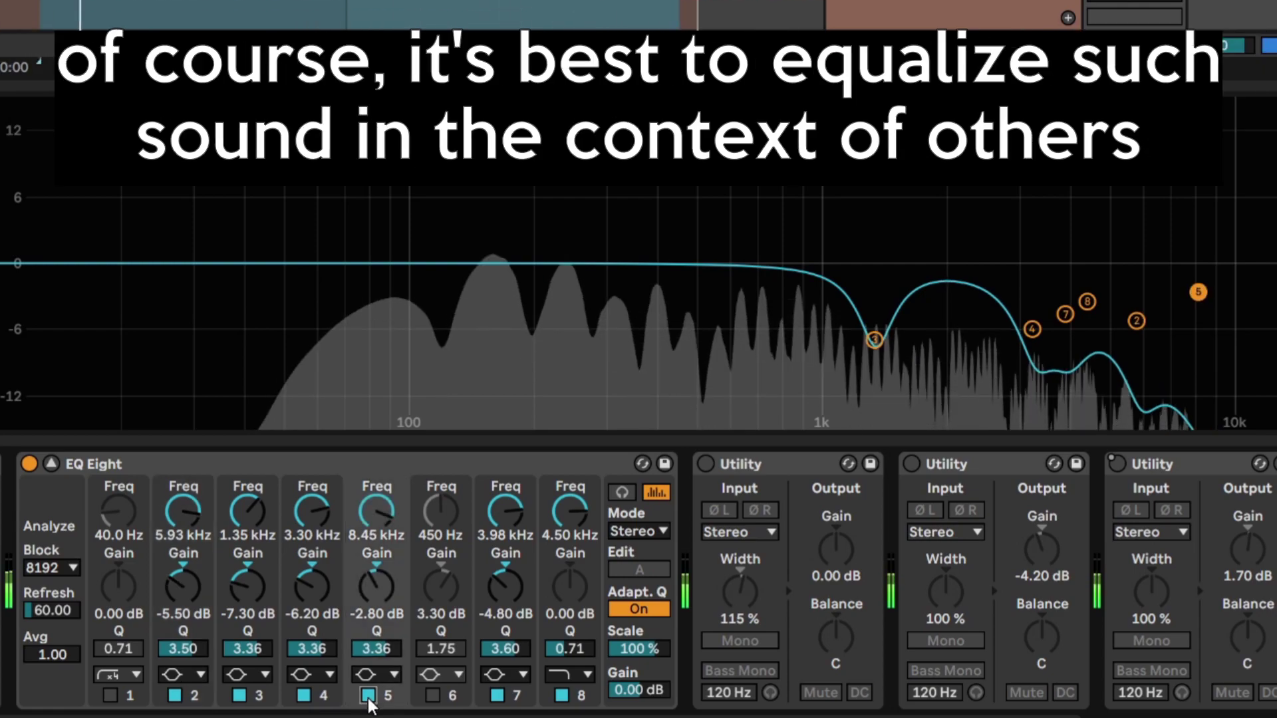
{"action": "left_click", "coordinate": [369, 696]}
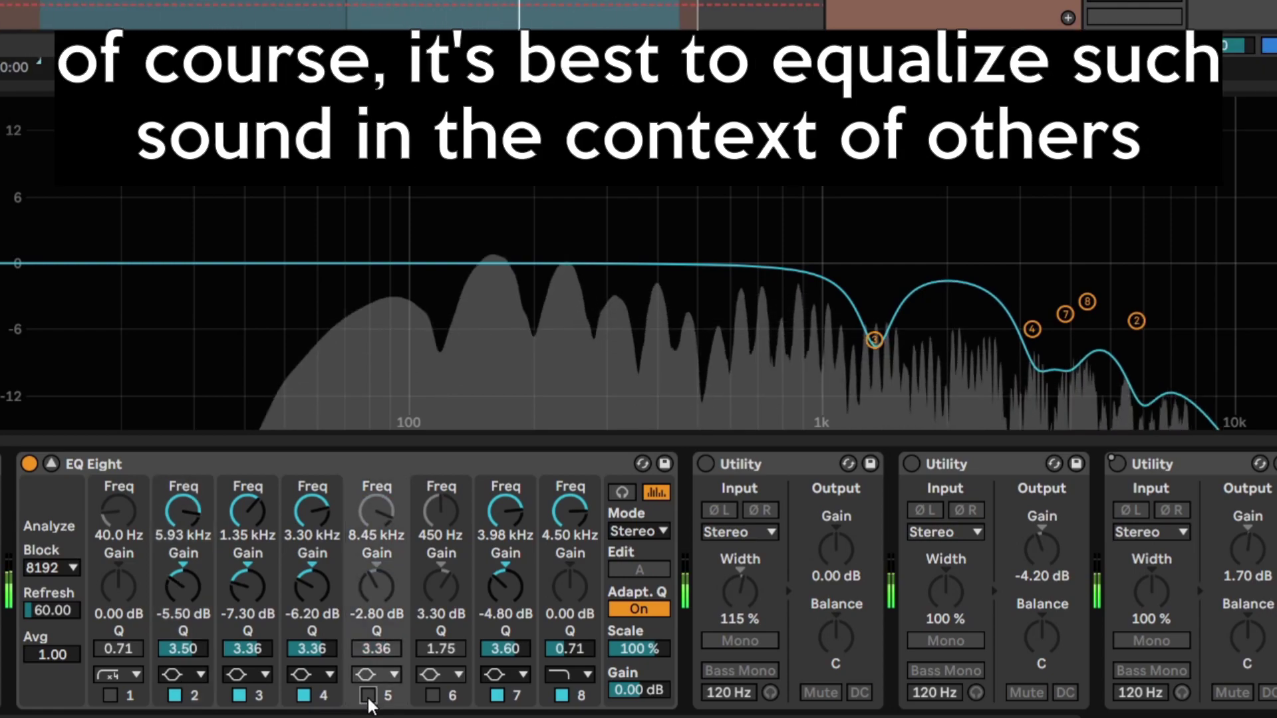
{"action": "left_click", "coordinate": [369, 696]}
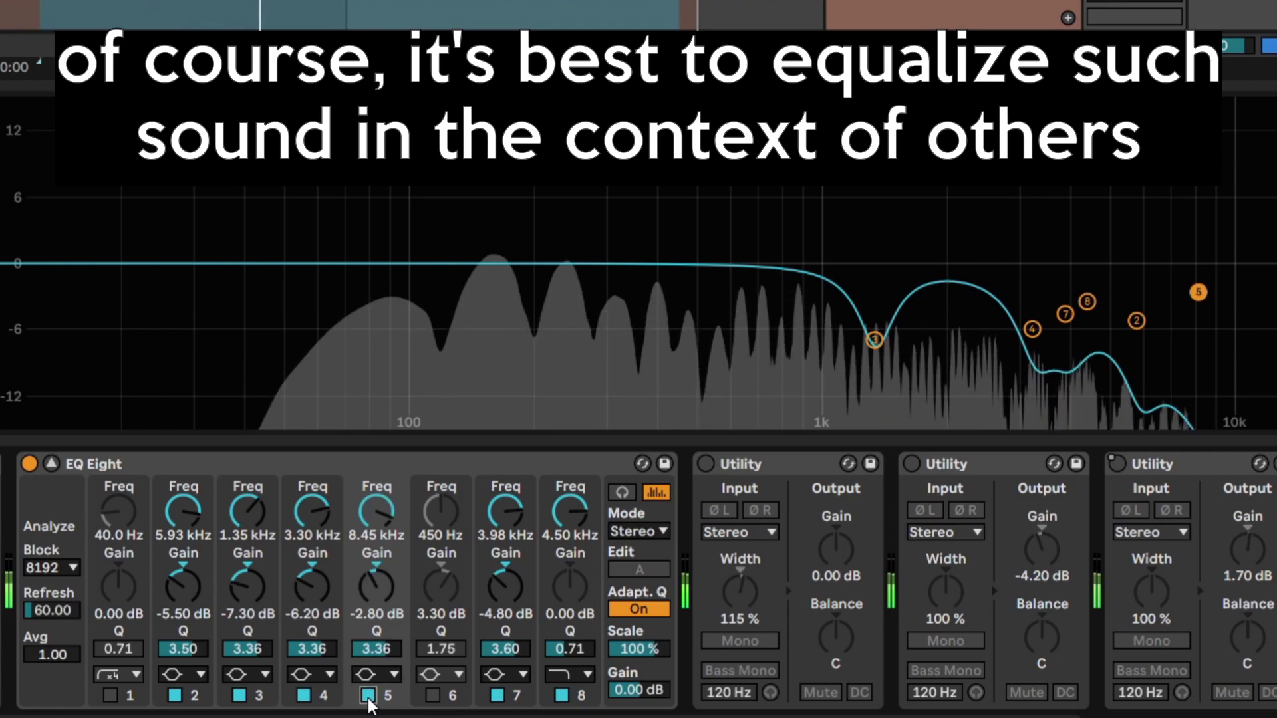
- Enable EQ Eight's 3.30 dB mid boost at 450 Hz on band 6 after comparing it bypassed
{"action": "left_click", "coordinate": [433, 697]}
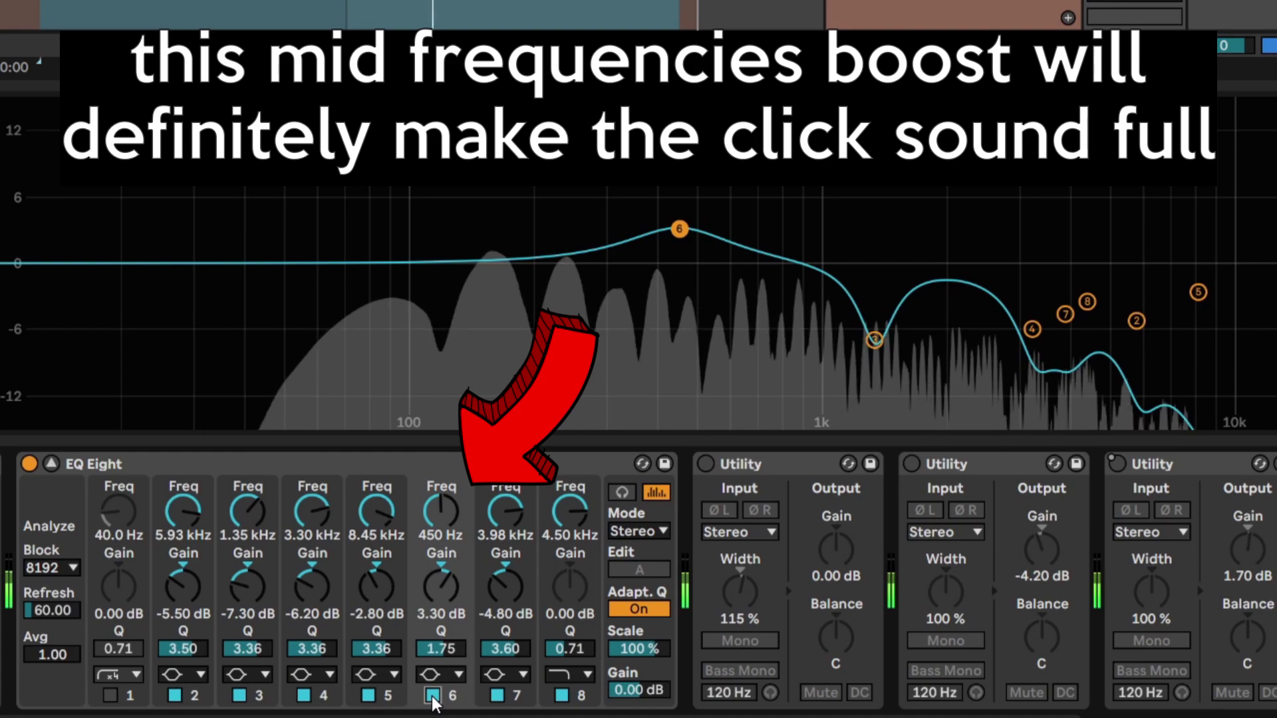
{"action": "left_click", "coordinate": [433, 697]}
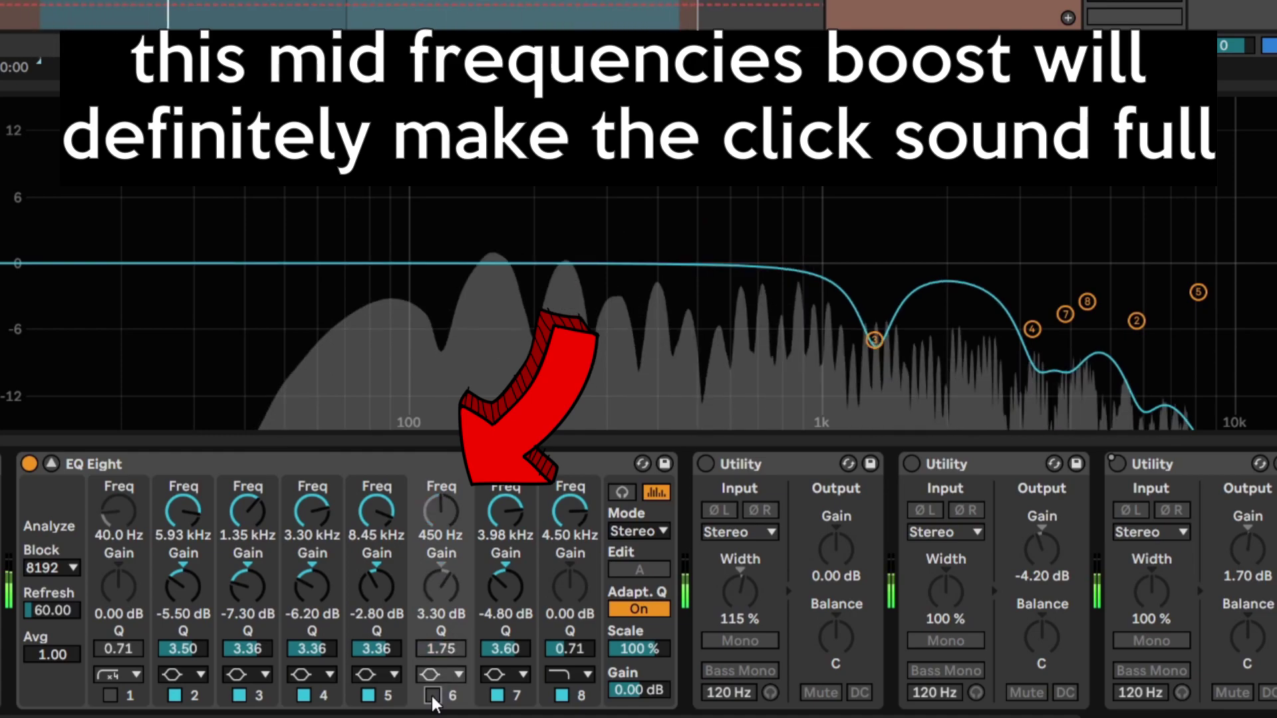
{"action": "left_click", "coordinate": [433, 696]}
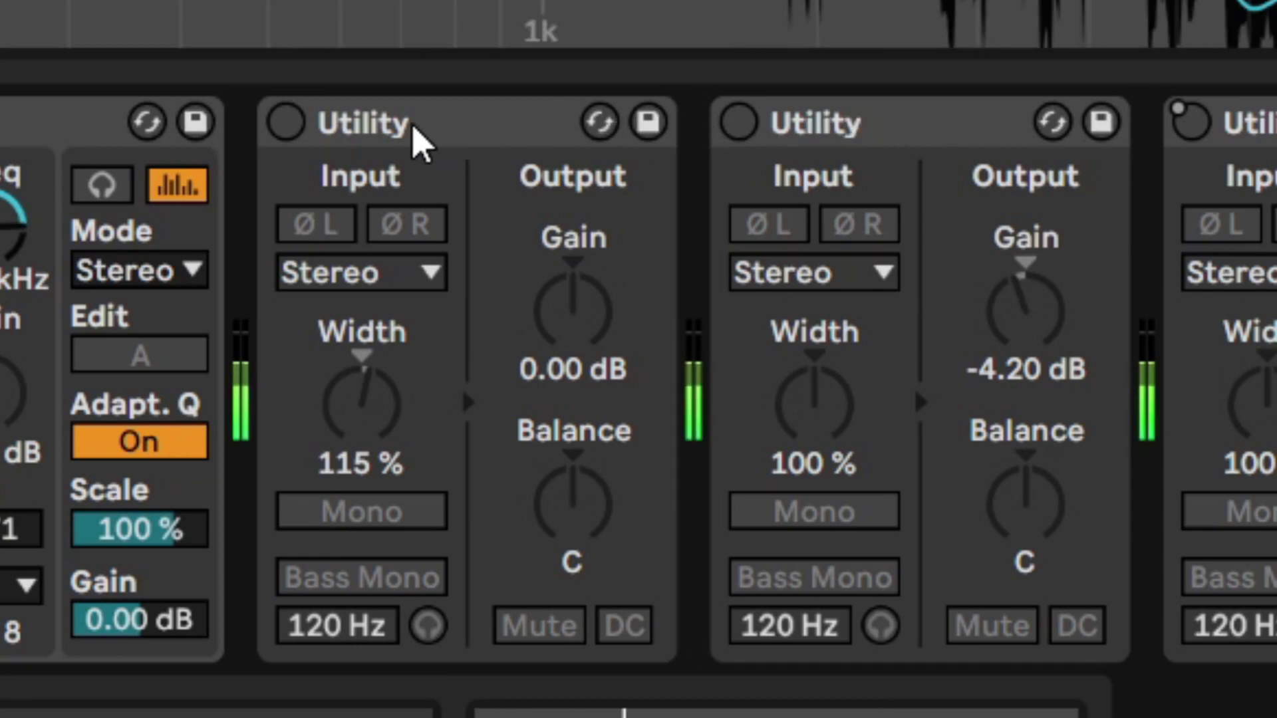
- Turn on the Utility with 115 % width, comparing it bypassed, and the following Utility with -4.20 dB gain
{"action": "left_click", "coordinate": [287, 123]}
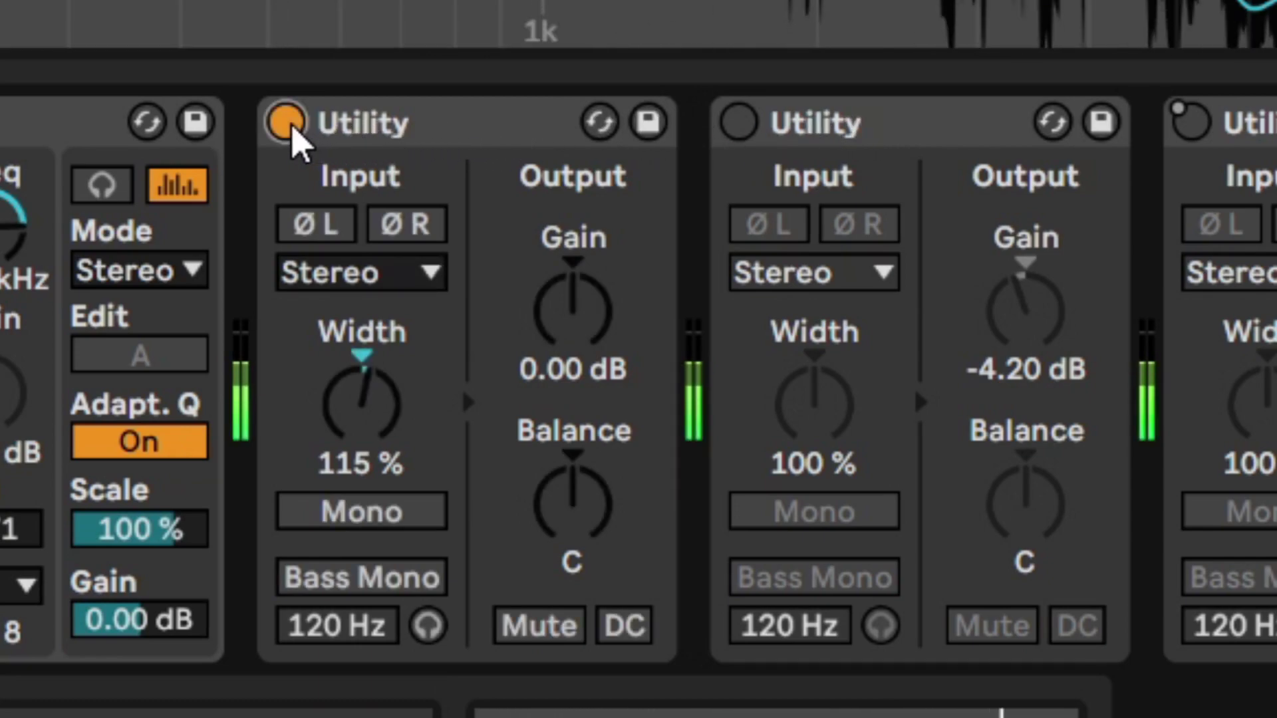
{"action": "left_click", "coordinate": [291, 126]}
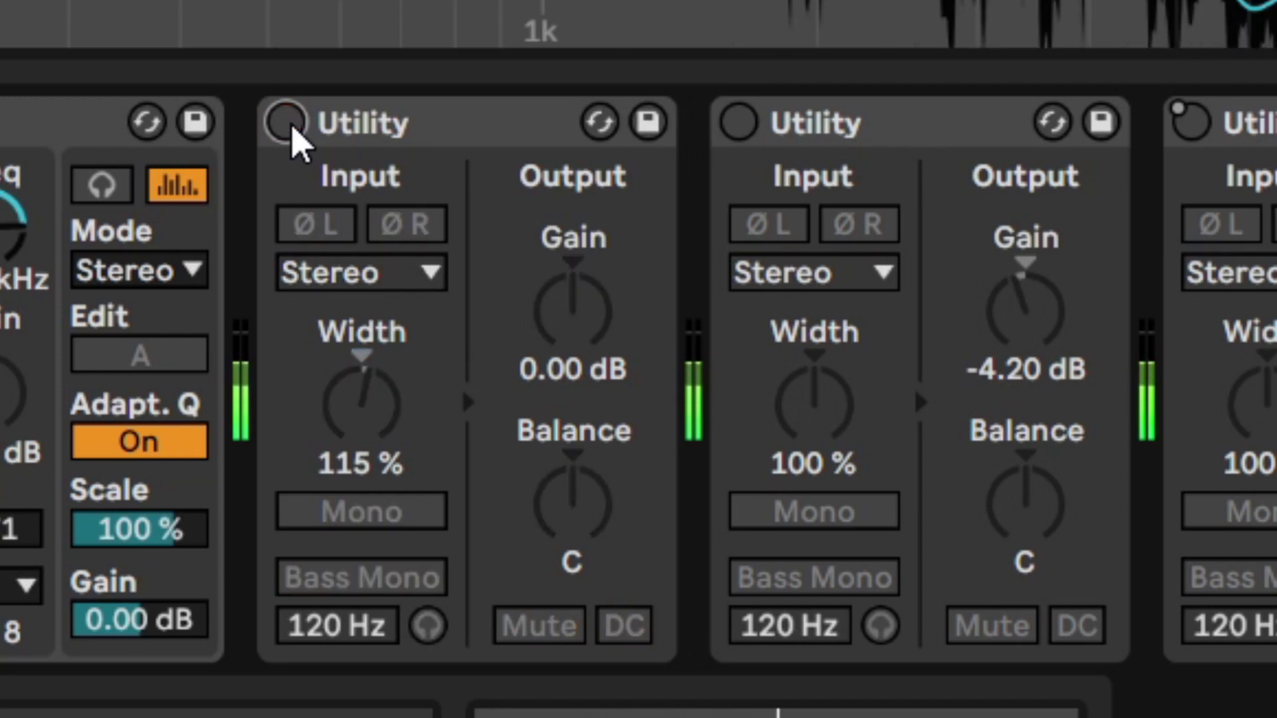
{"action": "left_click", "coordinate": [291, 126]}
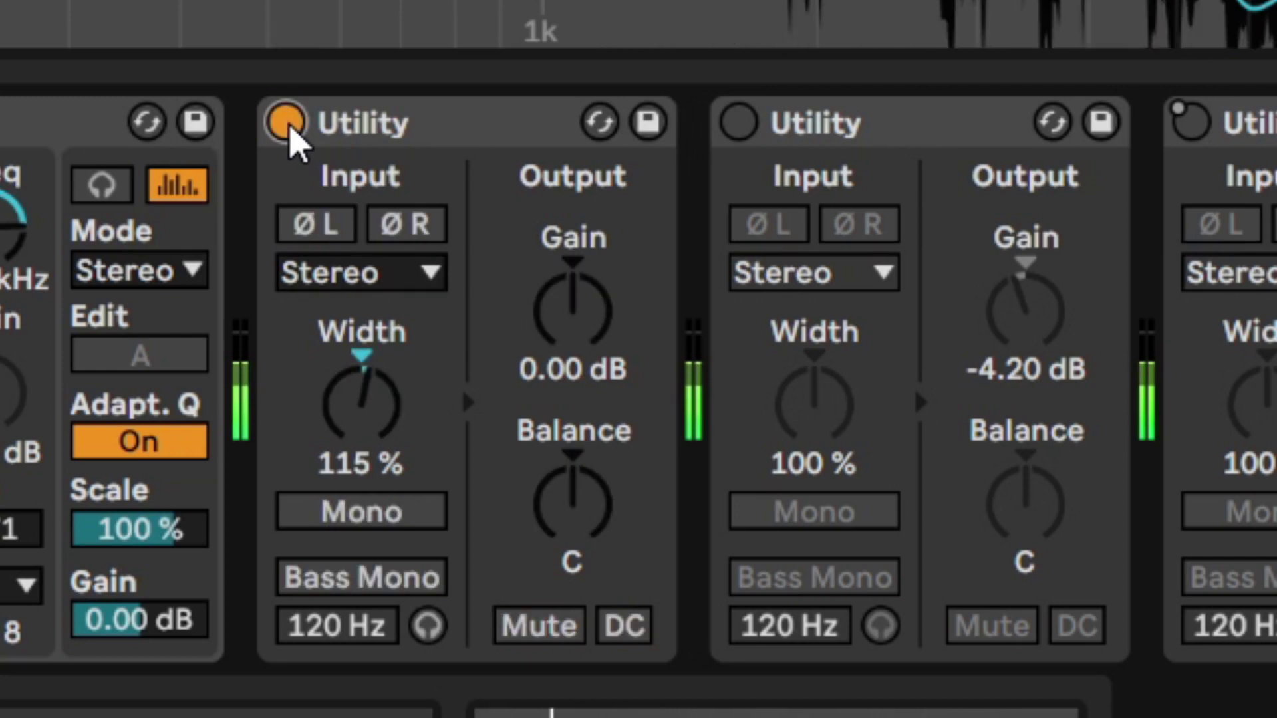
{"action": "left_click", "coordinate": [739, 125]}
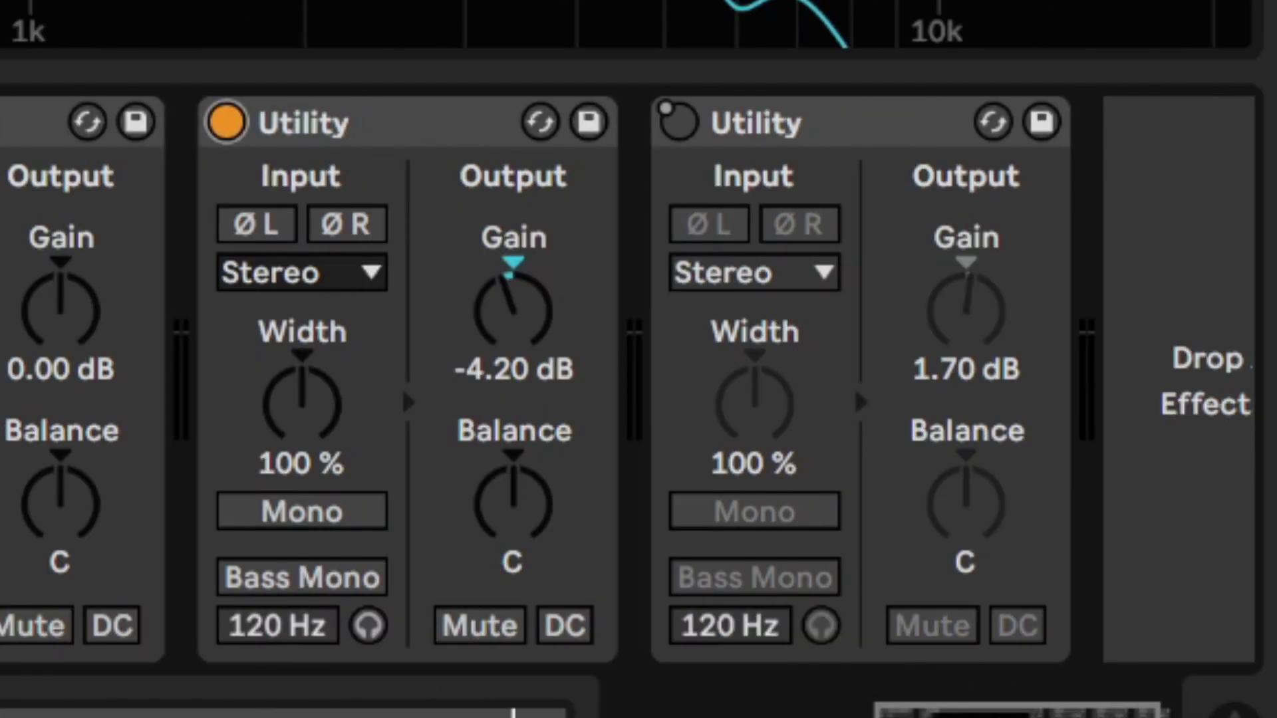
- Turn on the last Utility with 1.70 dB gain and show its Device On automation in the Psy bass high track
{"action": "left_click", "coordinate": [787, 142]}
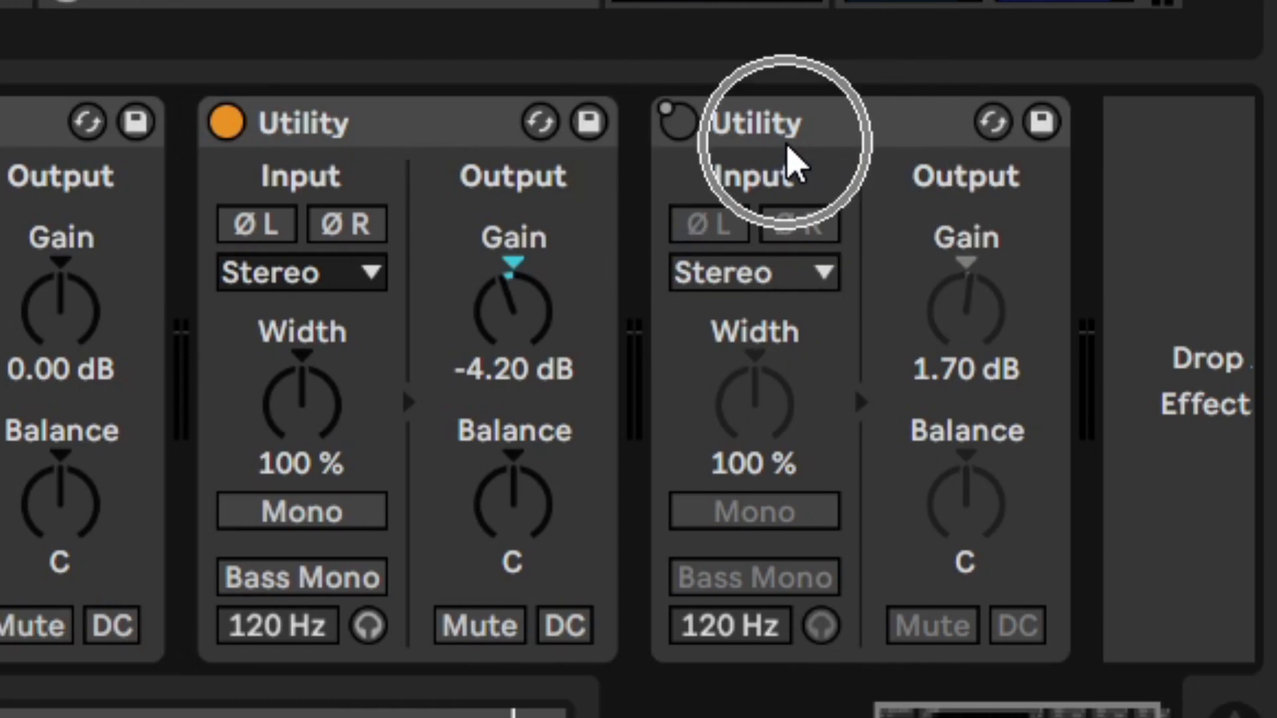
{"action": "key", "text": "0"}
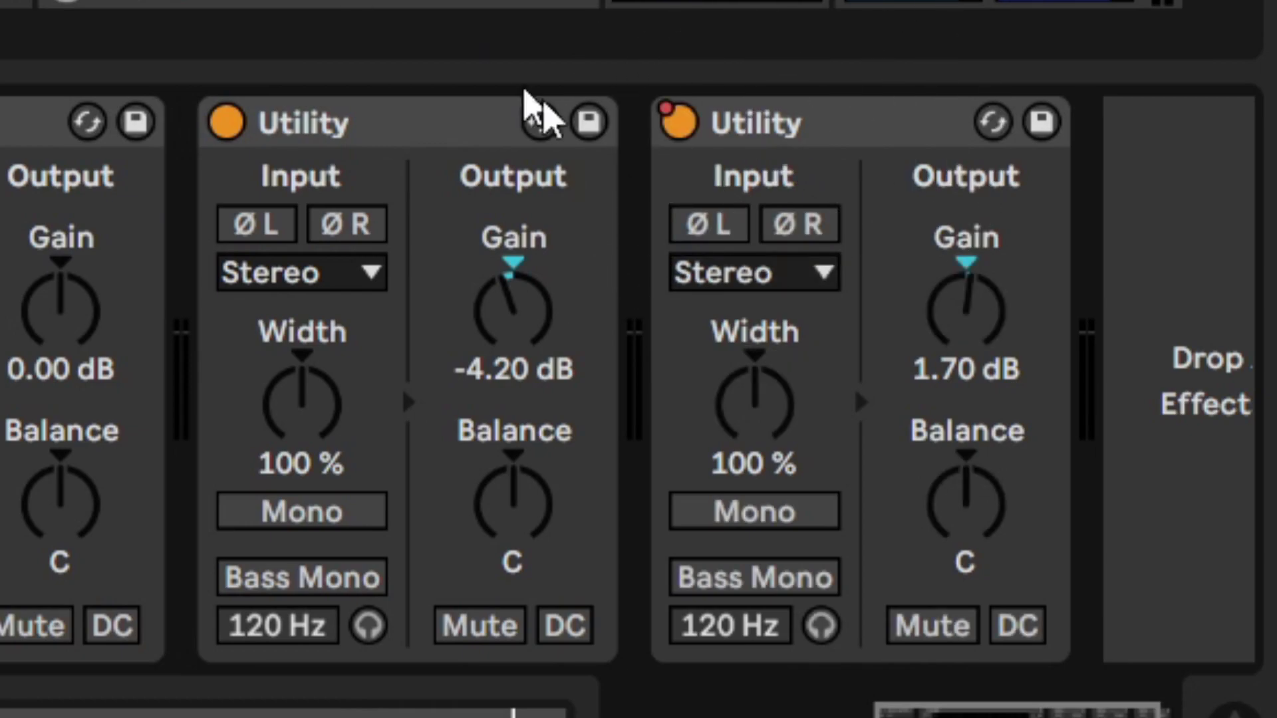
{"action": "right_click", "coordinate": [965, 304]}
{"action": "left_click", "coordinate": [895, 482]}
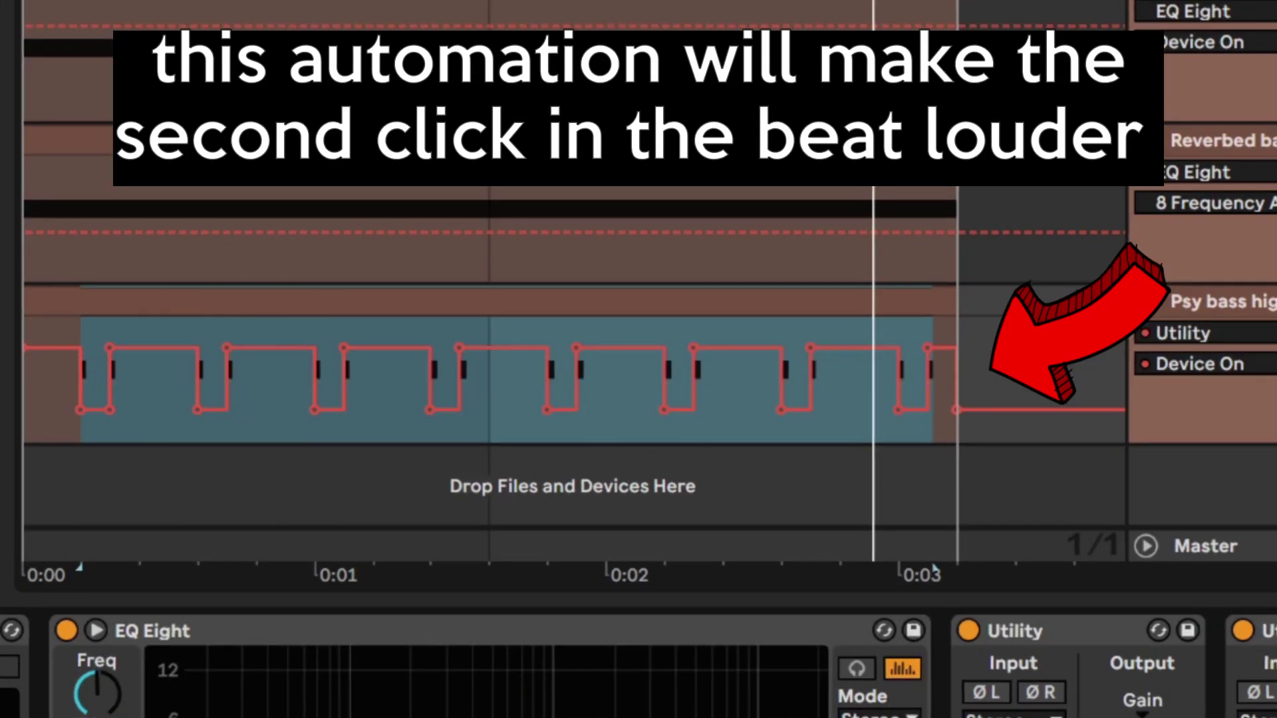
- Compare the second-click volume on the Psy bass high tut track with the automated Utility switched off and on
{"action": "scroll", "coordinate": [825, 372], "scroll_direction": "up", "scroll_amount": 10}
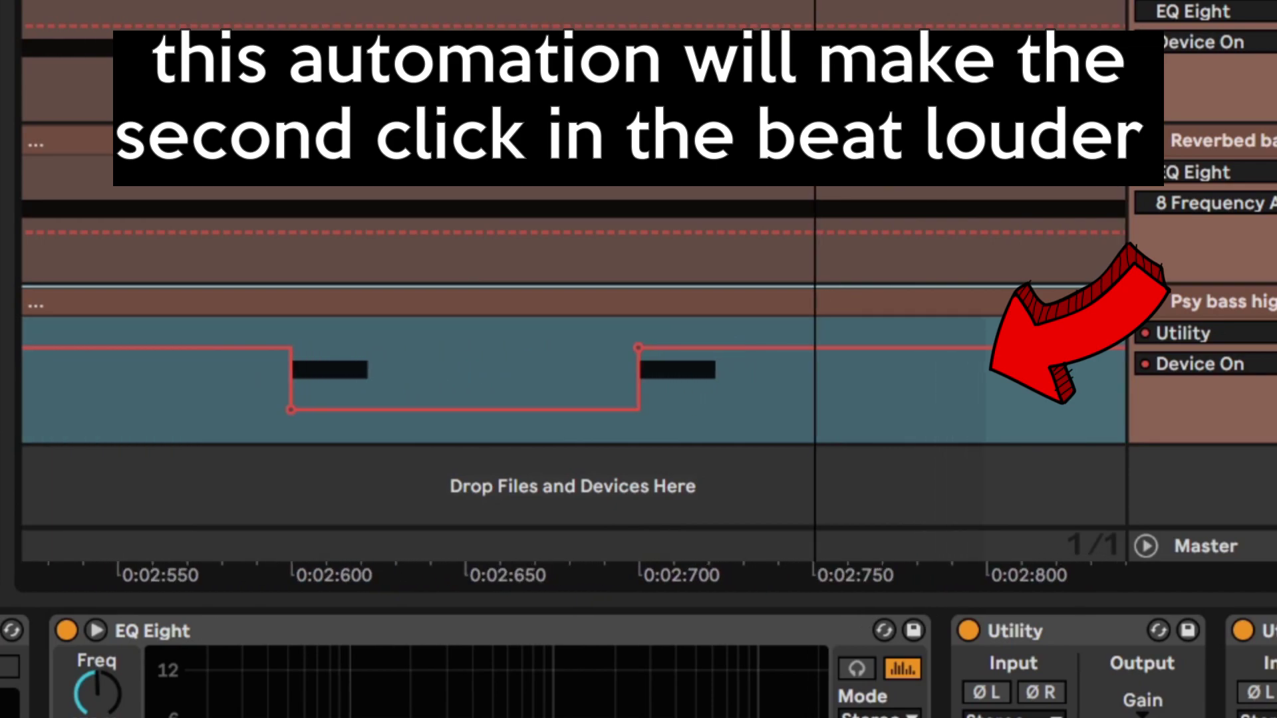
{"action": "scroll", "coordinate": [814, 372], "scroll_direction": "up", "scroll_amount": 2}
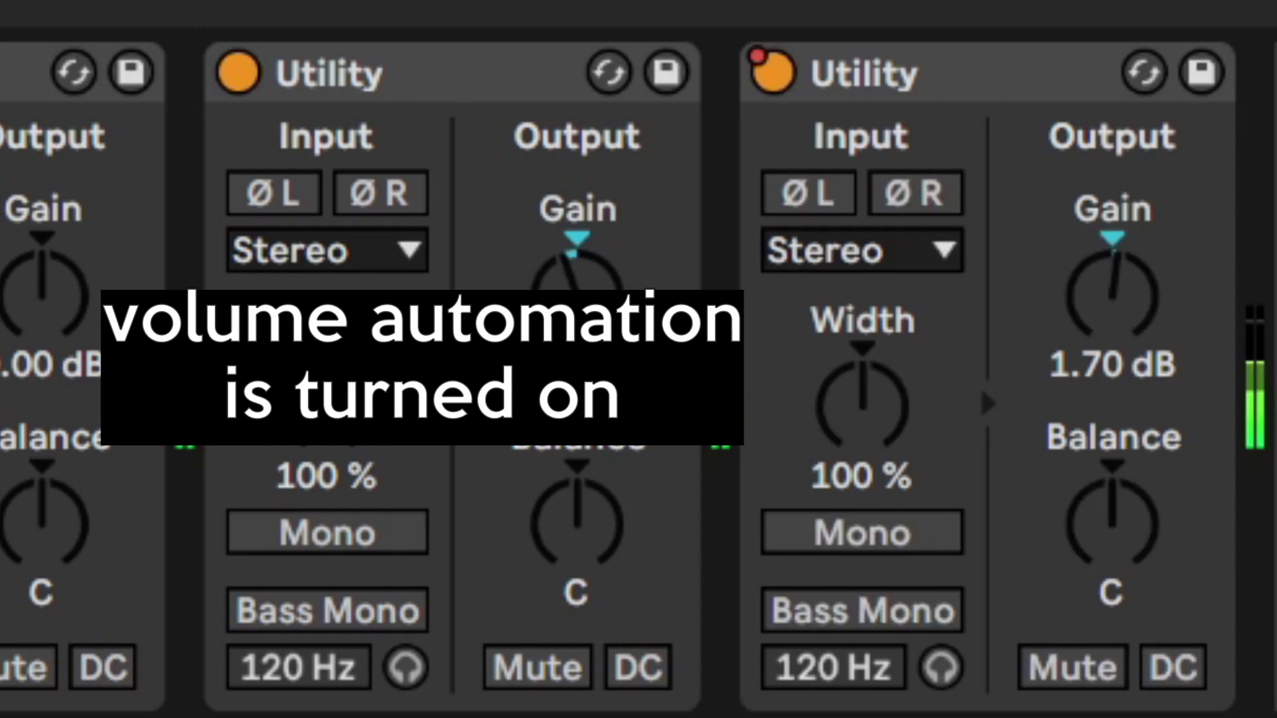
{"action": "left_click", "coordinate": [773, 83]}
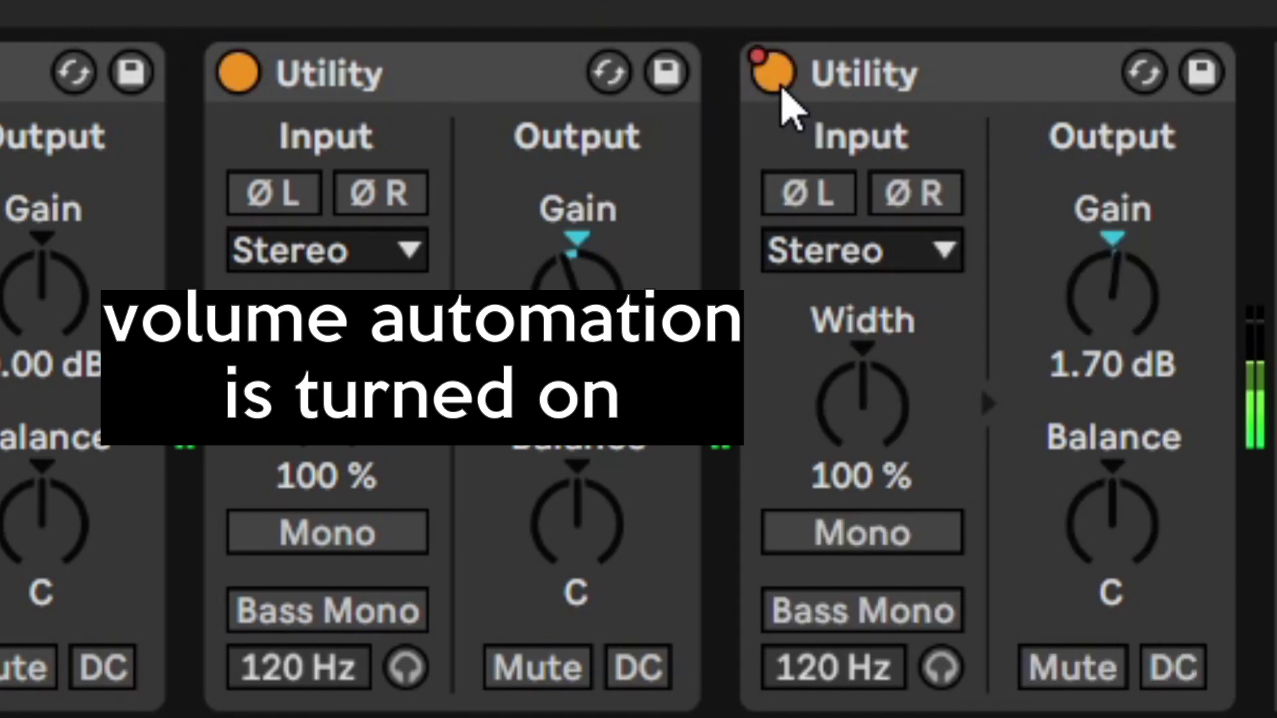
{"action": "left_click", "coordinate": [780, 87]}
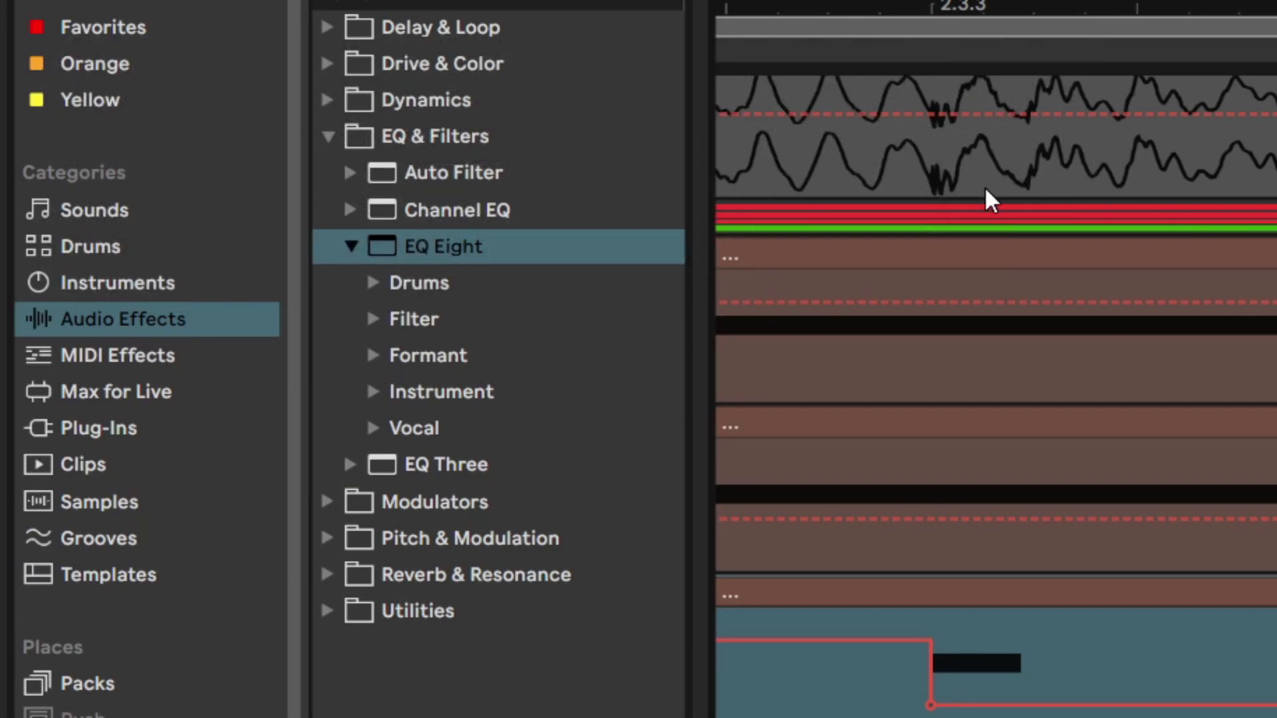
- Add the Softube Saturation Knob distortion plug-in to the Psy bass tut track, with saturation at 6.1 and saturation type KEEP LOW
{"action": "left_click", "coordinate": [113, 432]}
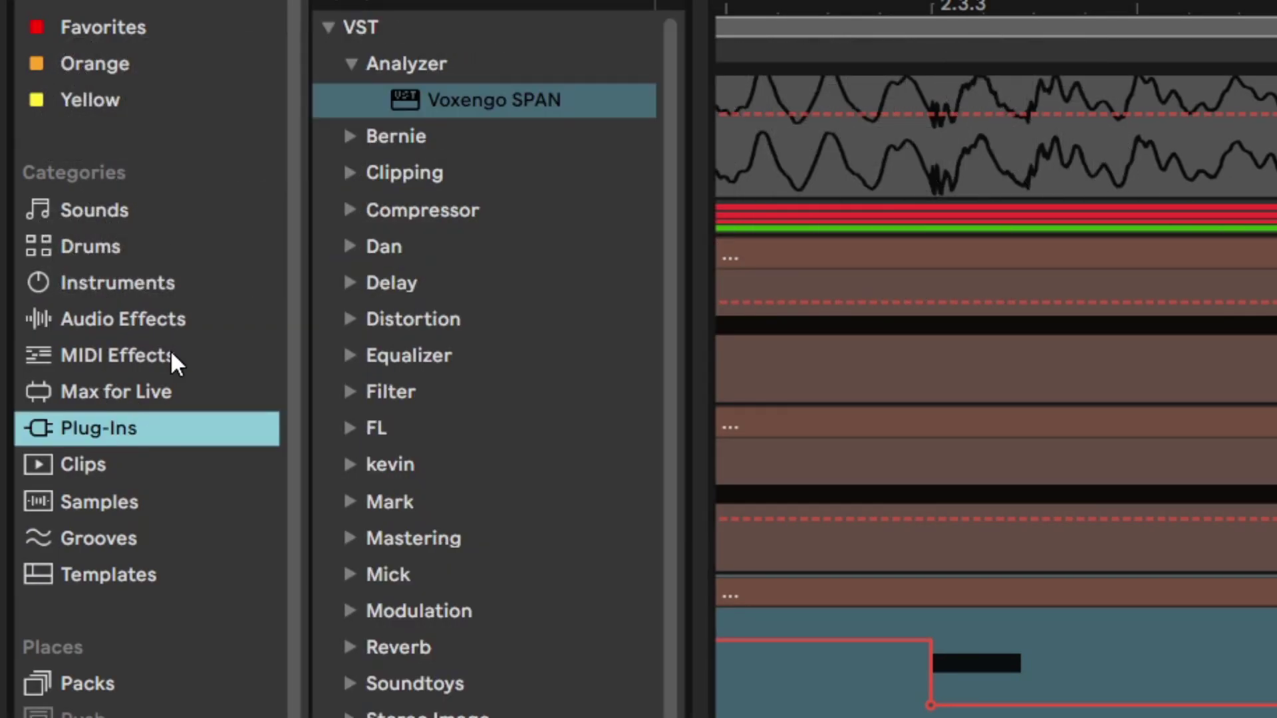
{"action": "left_click", "coordinate": [353, 63]}
{"action": "left_click", "coordinate": [366, 278]}
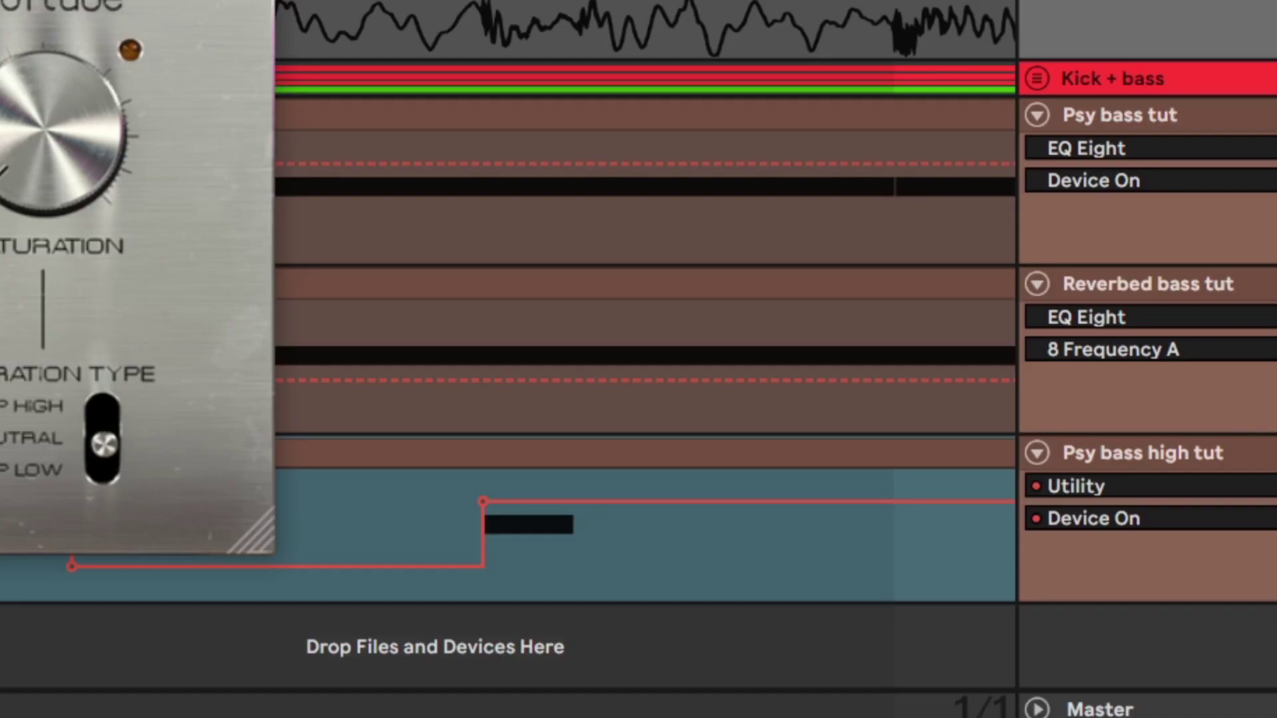
{"action": "left_click_drag", "start_coordinate": [0, 0], "coordinate": [513, 25]}
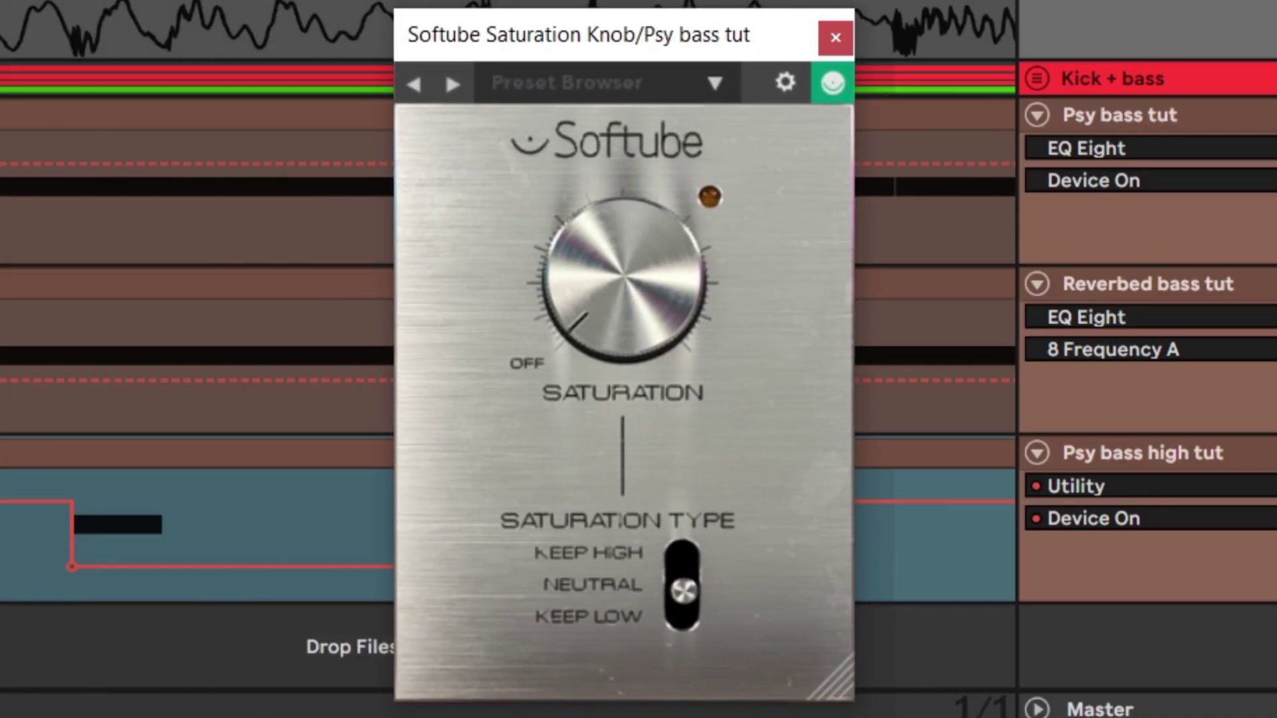
{"action": "left_click_drag", "start_coordinate": [626, 349], "coordinate": [608, 101]}
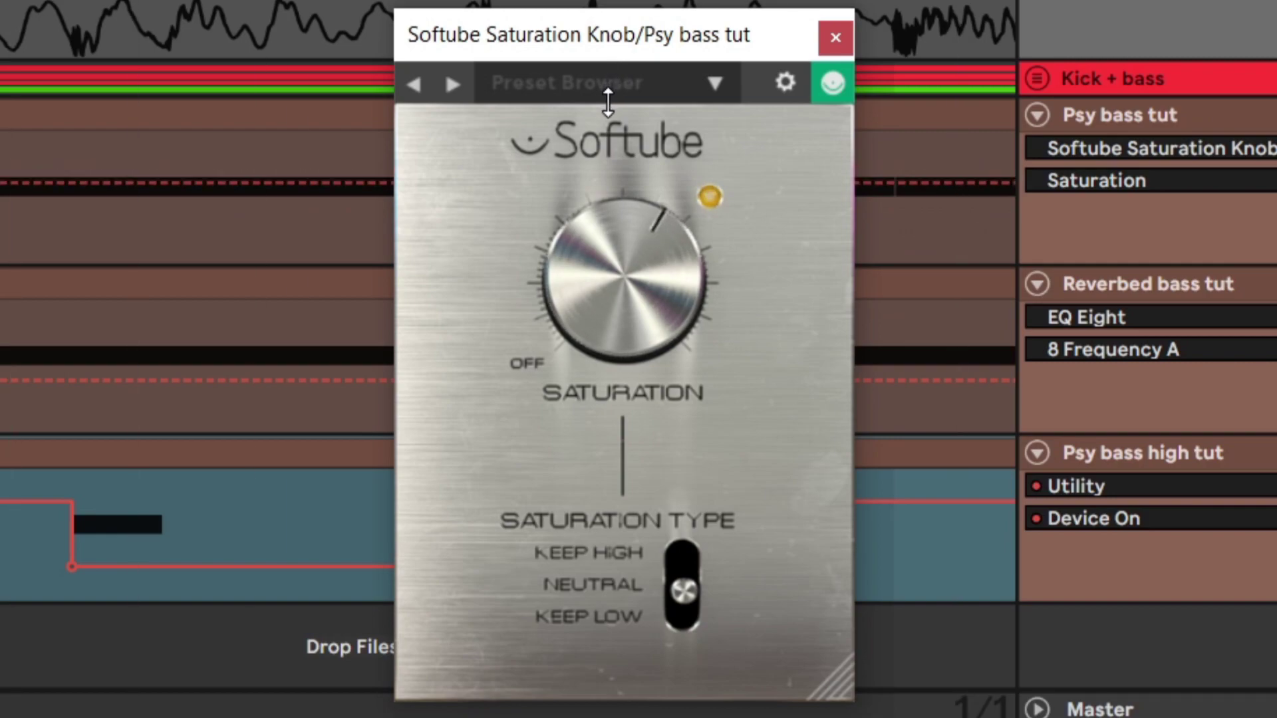
{"action": "mouse_move", "coordinate": [683, 591]}
{"action": "left_mouse_down"}
{"action": "mouse_move", "coordinate": [684, 532]}
{"action": "mouse_move", "coordinate": [692, 594]}
{"action": "left_mouse_up"}
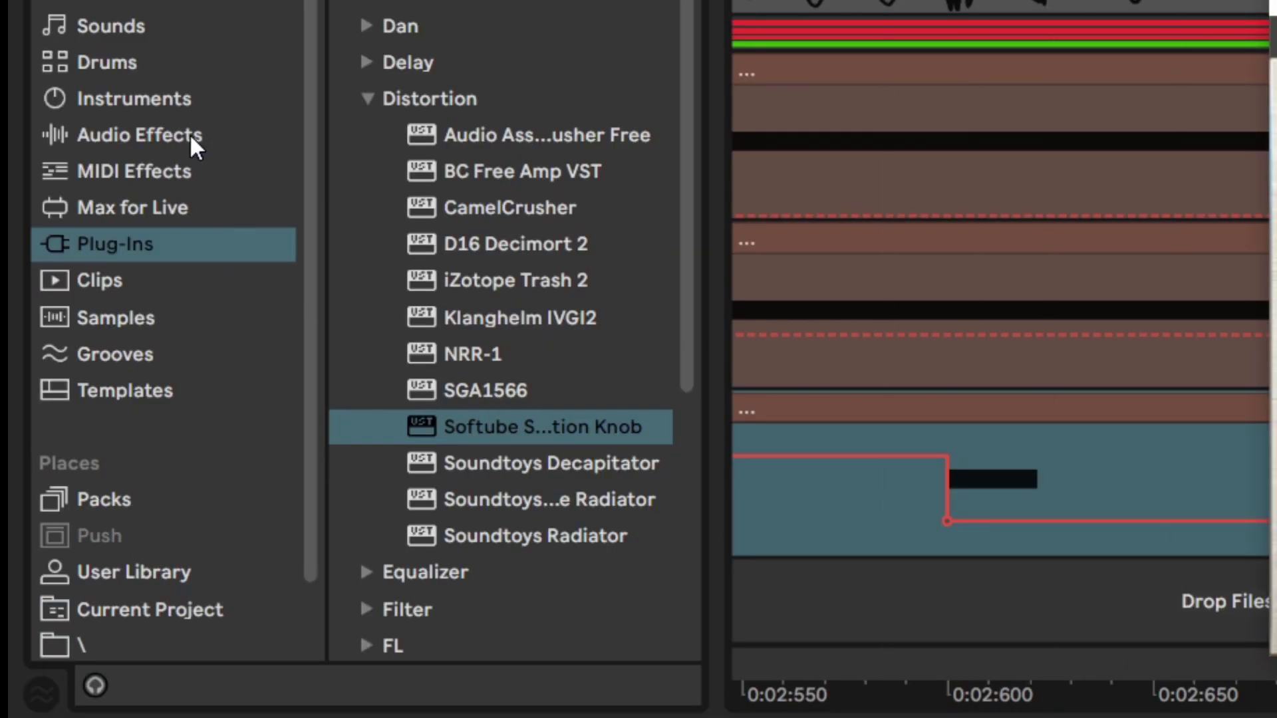
- Add a Utility after the Softube Saturation Knob and set its gain to -10.8 dB
{"action": "left_click", "coordinate": [193, 139]}
{"action": "left_click", "coordinate": [357, 429]}
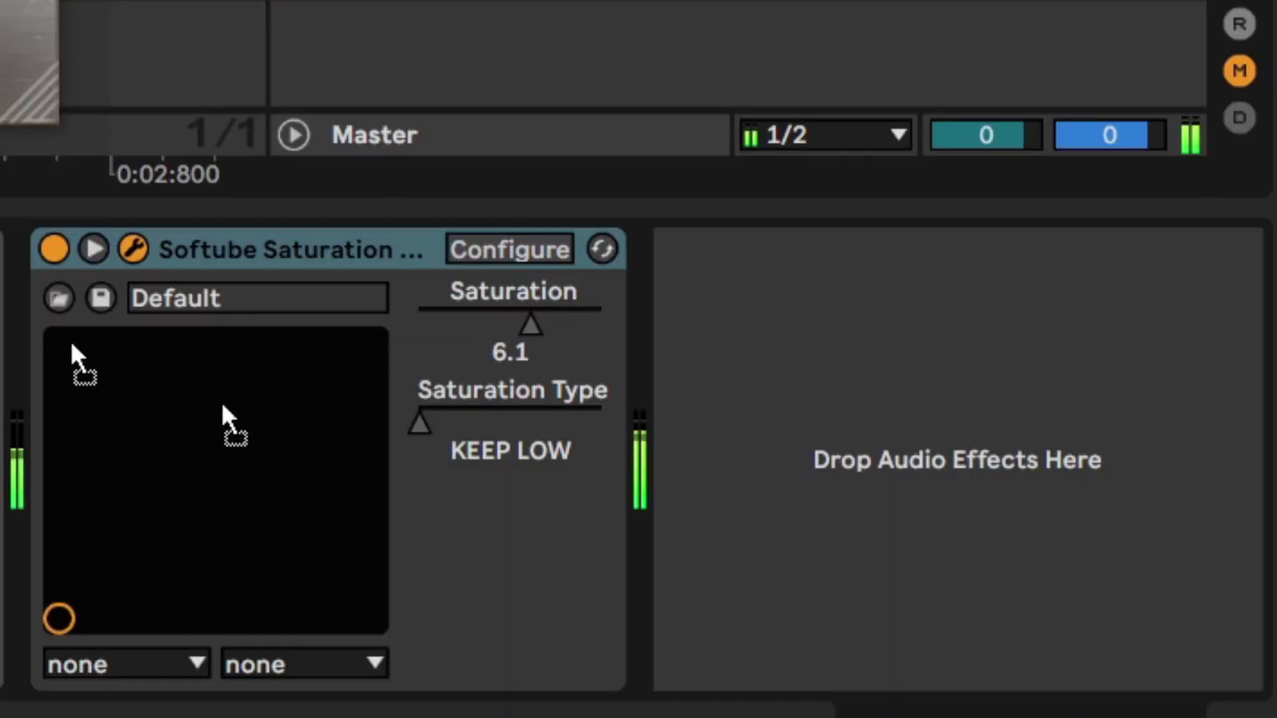
{"action": "left_click_drag", "start_coordinate": [870, 605], "coordinate": [870, 602]}
{"action": "left_click", "coordinate": [894, 398]}
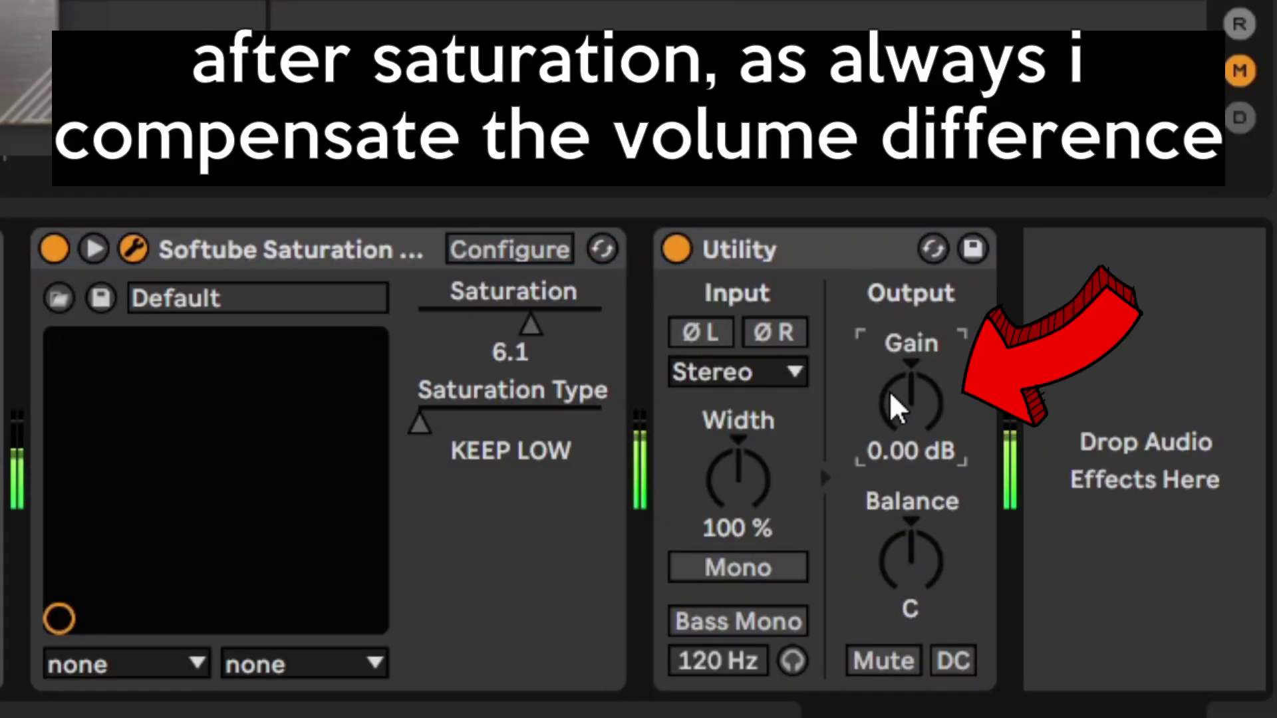
{"action": "type", "text": "-0"}
{"action": "key", "text": "BackSpace"}
{"action": "type", "text": "10.8"}
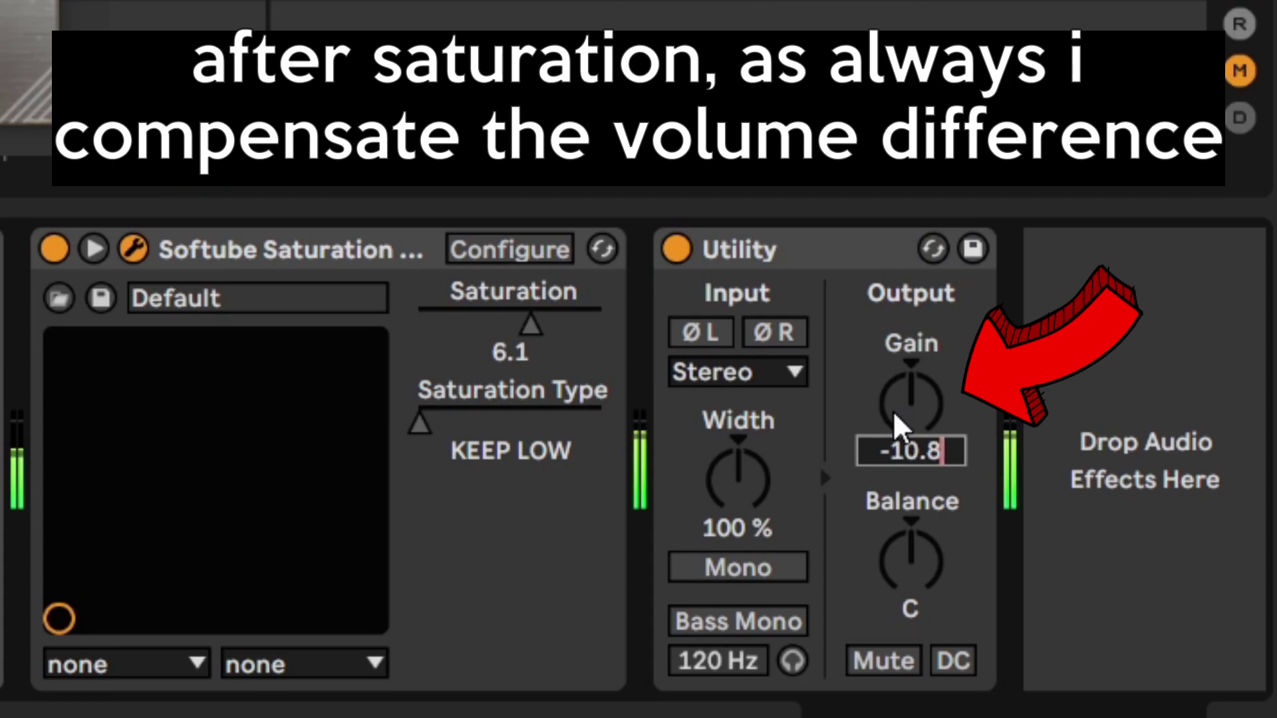
{"action": "key", "text": "Return"}
- Group the Saturation Knob and its Utility into an audio effect rack and compare the sound with the rack off and on
{"action": "left_click", "coordinate": [819, 296]}
{"action": "left_click", "coordinate": [370, 263], "text": "shift"}
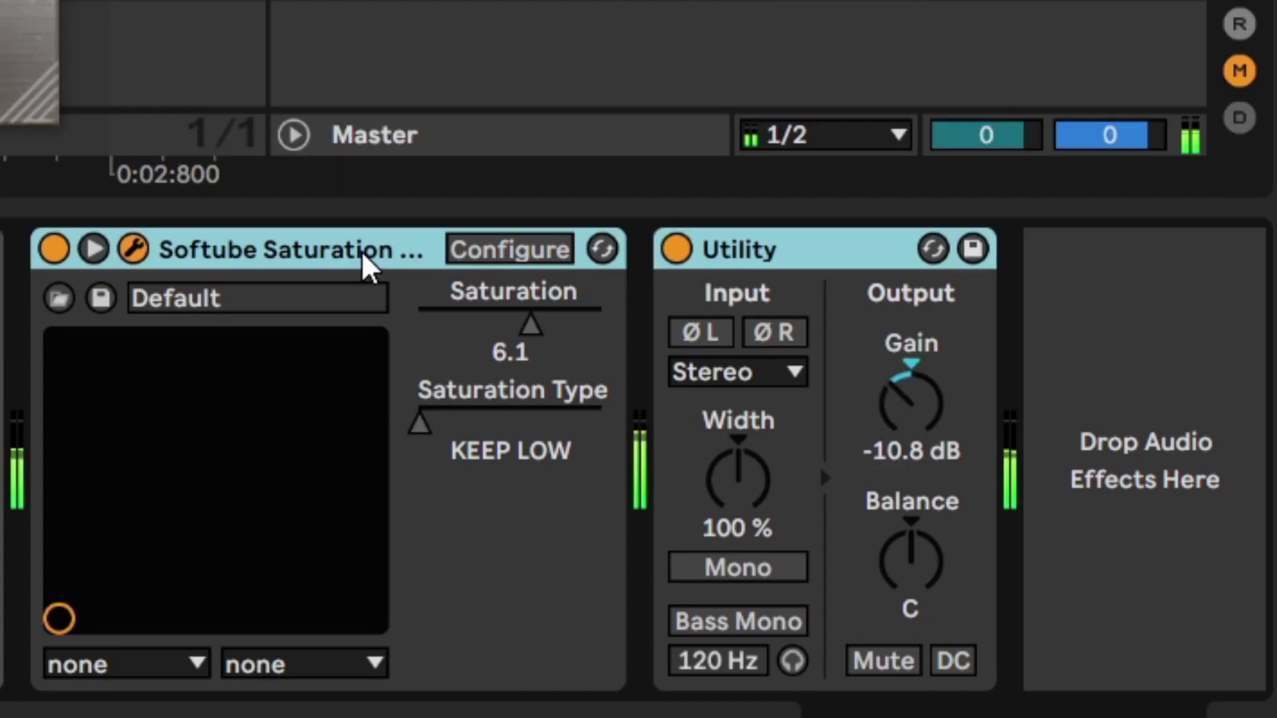
{"action": "key", "text": "ctrl+g"}
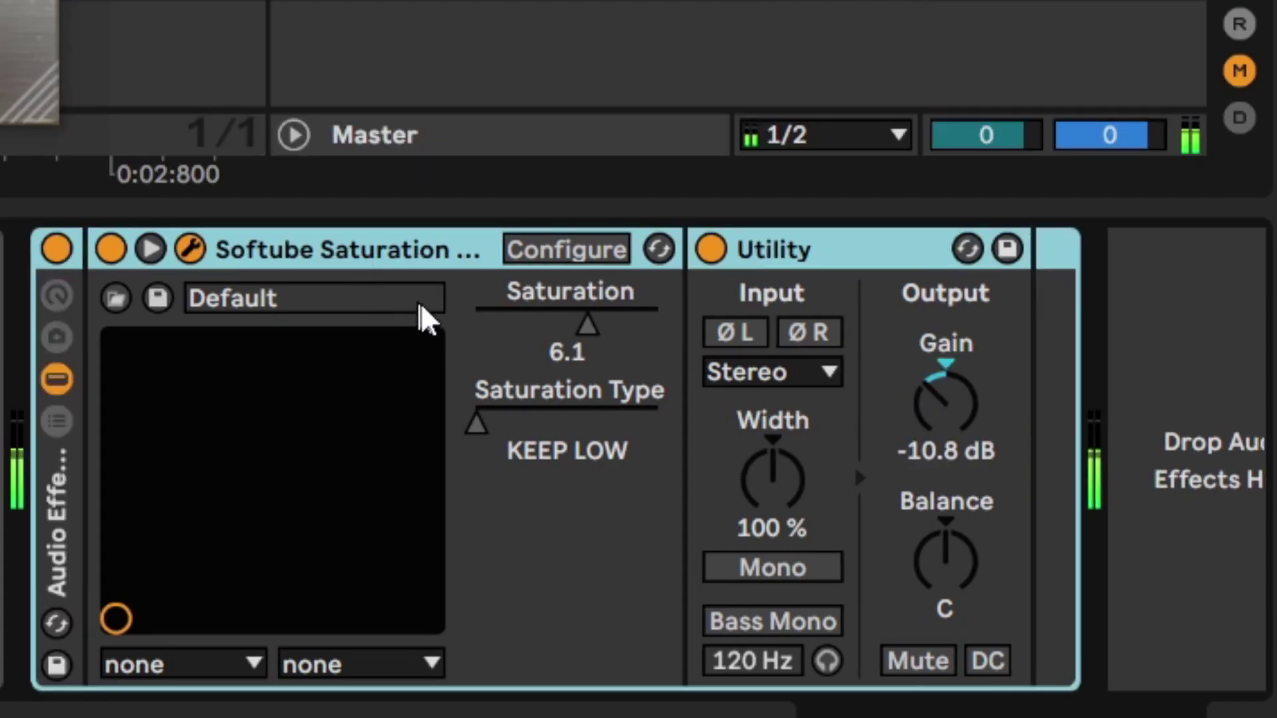
{"action": "left_click", "coordinate": [56, 250]}
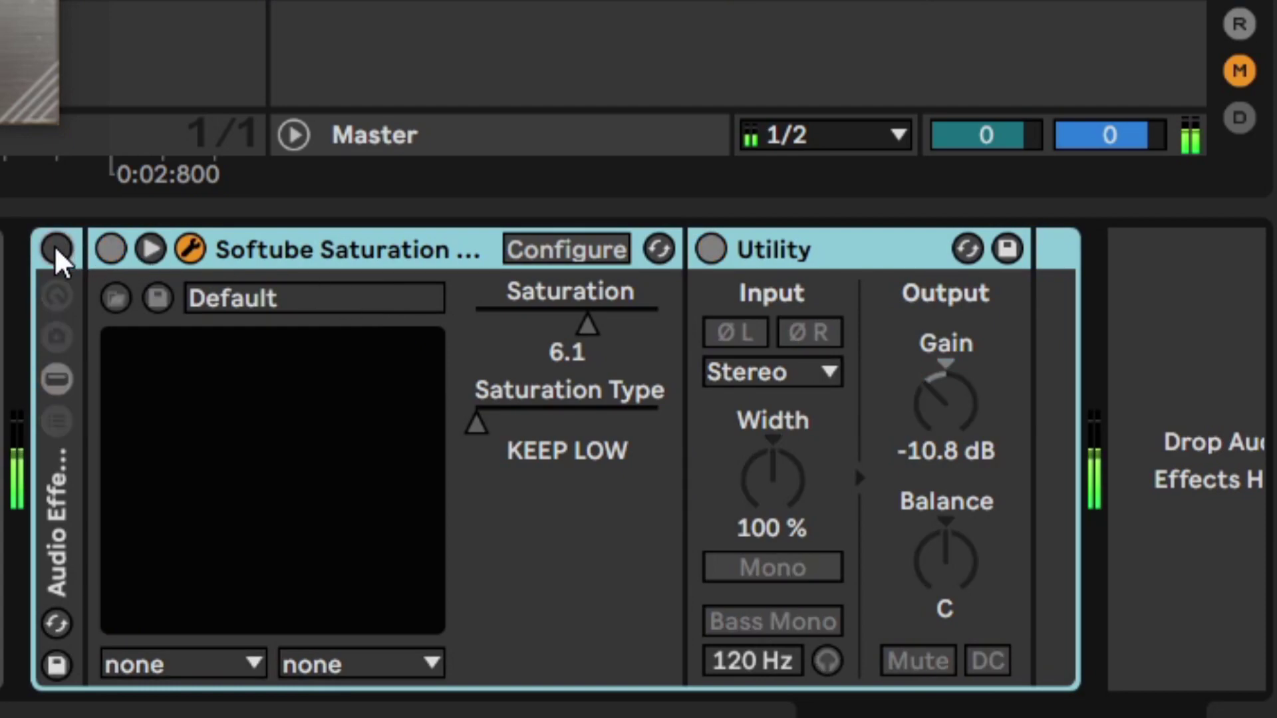
{"action": "left_click", "coordinate": [56, 251]}
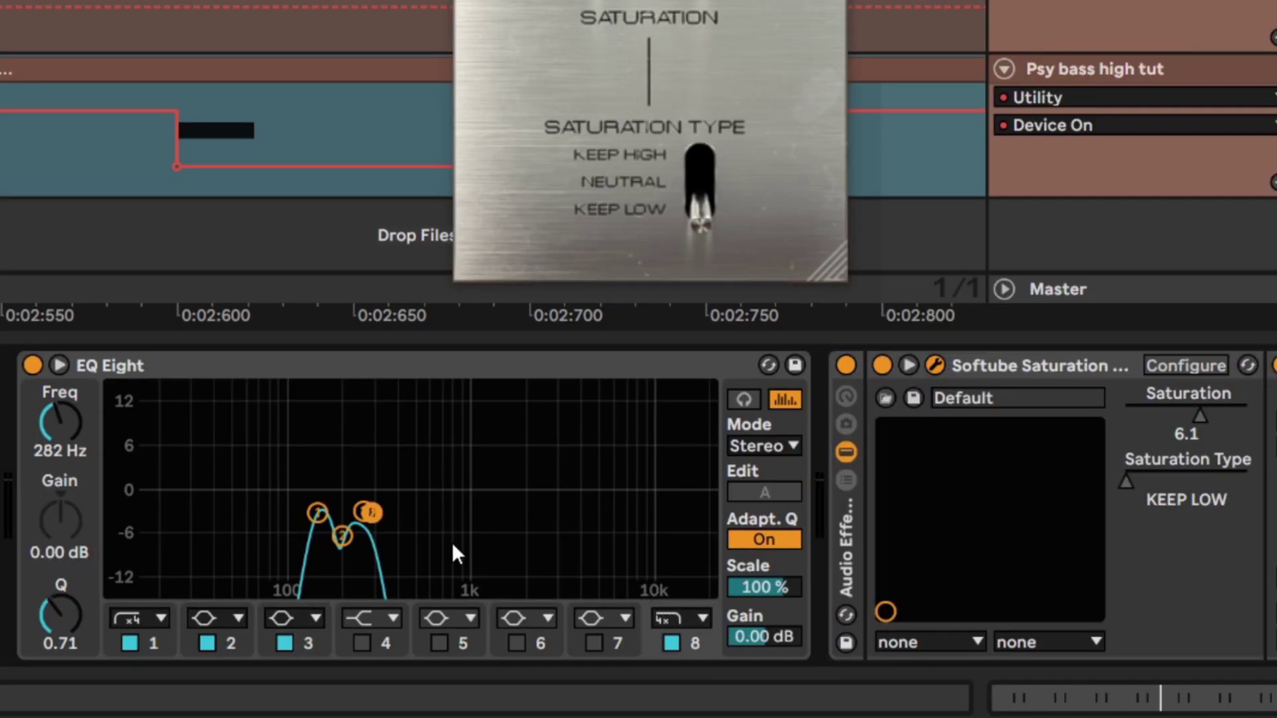
- With the saturation rack bypassed, try raising the EQ Eight low-pass to 415 Hz, then undo it and re-enable the rack
{"action": "left_click", "coordinate": [370, 522]}
{"action": "mouse_move", "coordinate": [78, 422]}
{"action": "left_mouse_down"}
{"action": "mouse_move", "coordinate": [78, 396]}
{"action": "mouse_move", "coordinate": [77, 424]}
{"action": "left_mouse_up"}
{"action": "key", "text": "space"}
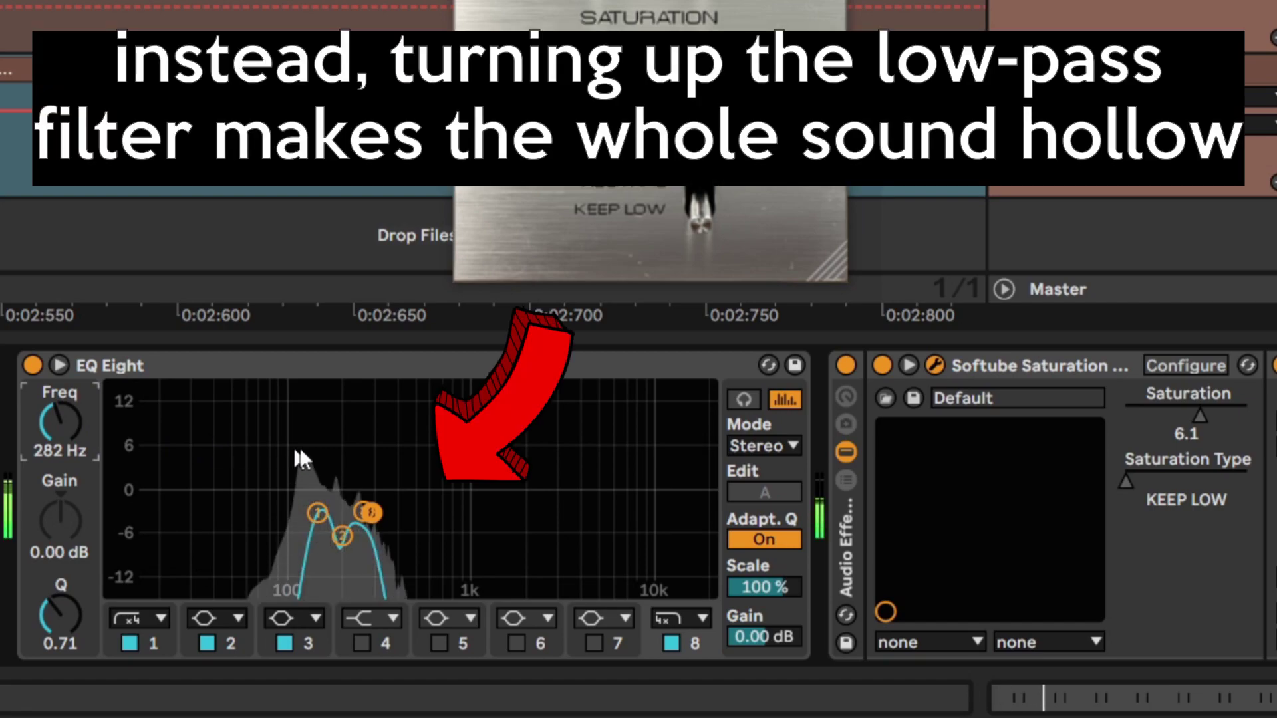
{"action": "left_click", "coordinate": [845, 364]}
{"action": "mouse_move", "coordinate": [86, 429]}
{"action": "left_mouse_down"}
{"action": "mouse_move", "coordinate": [81, 416]}
{"action": "mouse_move", "coordinate": [76, 429]}
{"action": "left_mouse_up"}
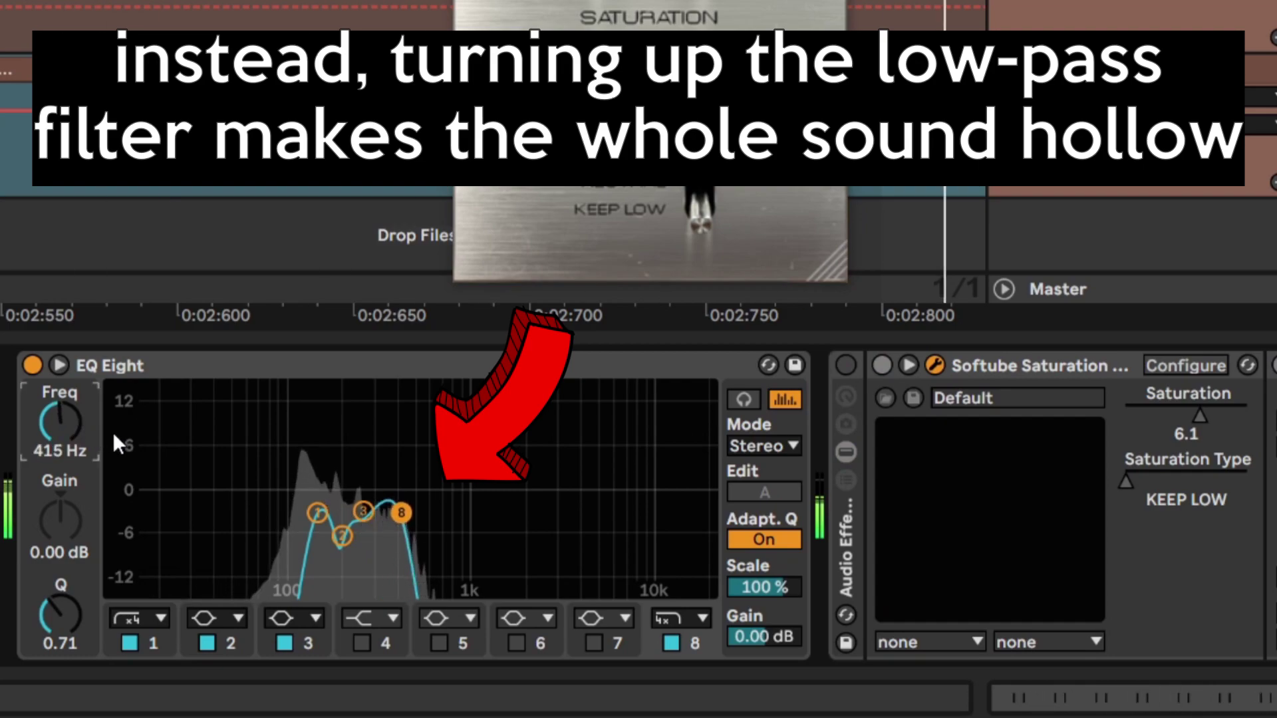
{"action": "key", "text": "ctrl+z"}
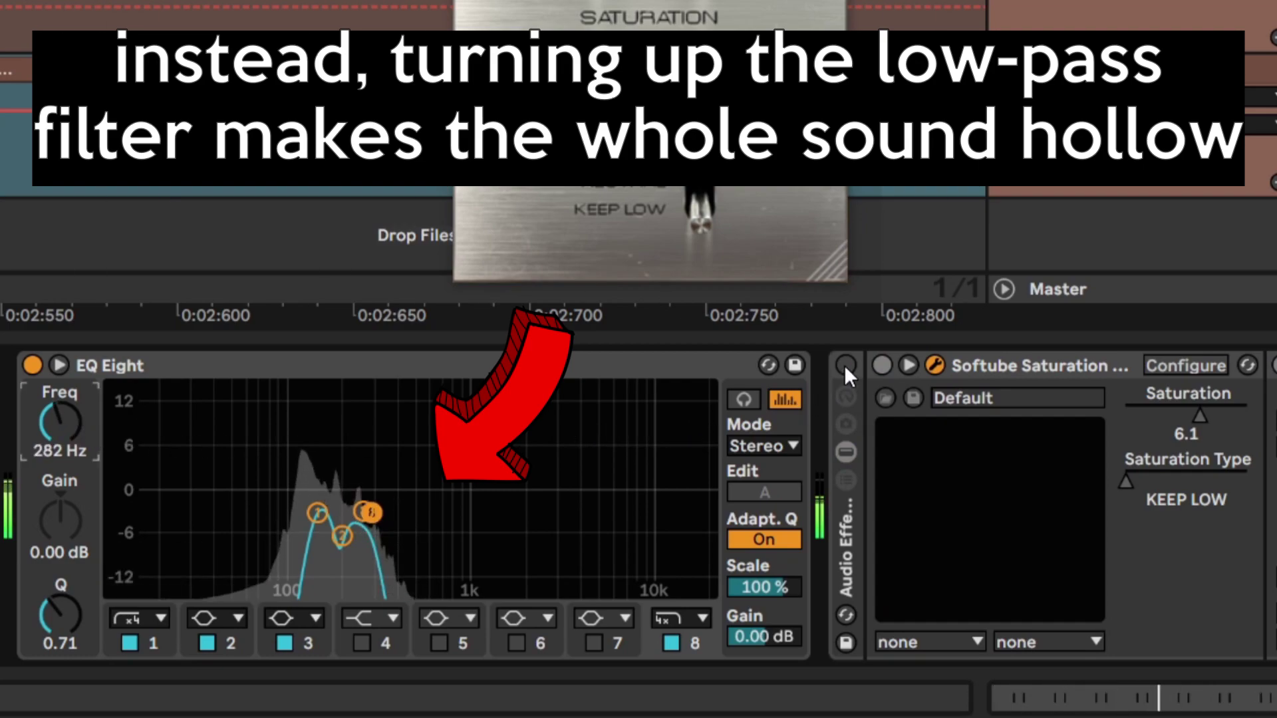
{"action": "left_click", "coordinate": [844, 365]}
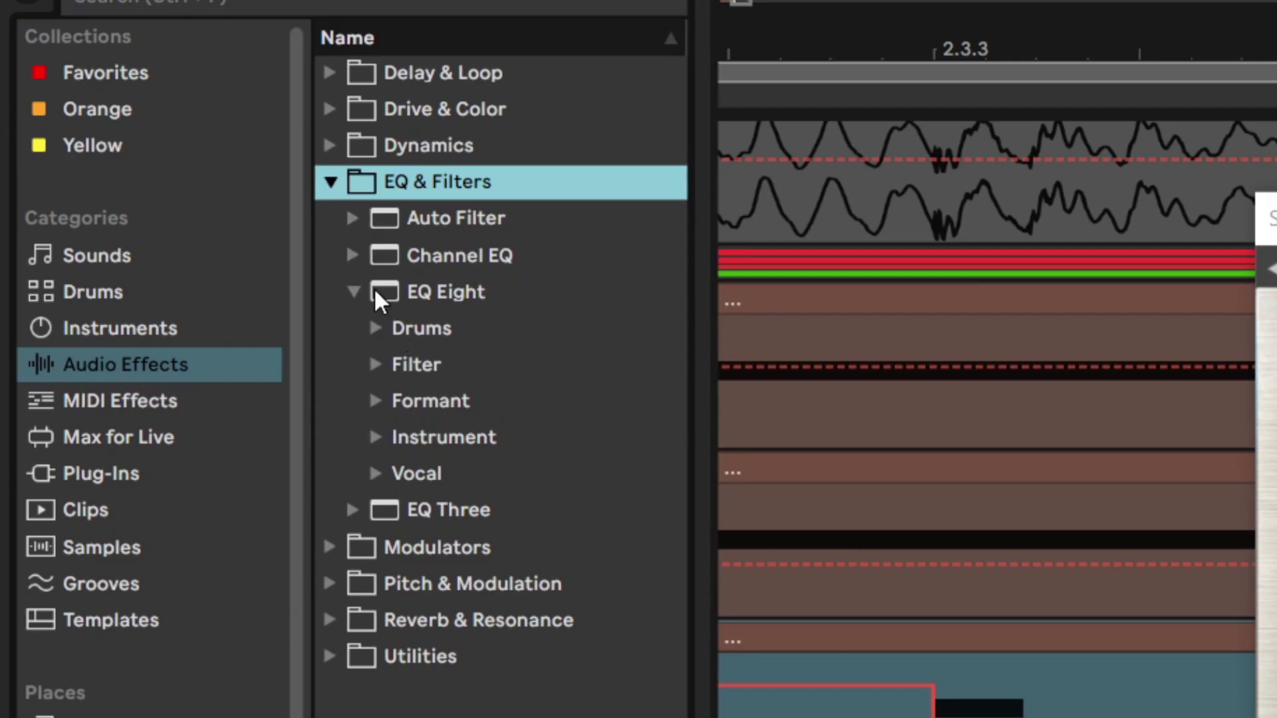
- Add an EQ Eight after the saturation rack on the Psy bass tut track and disable its bands 2, 3 and 4
{"action": "left_click", "coordinate": [373, 289]}
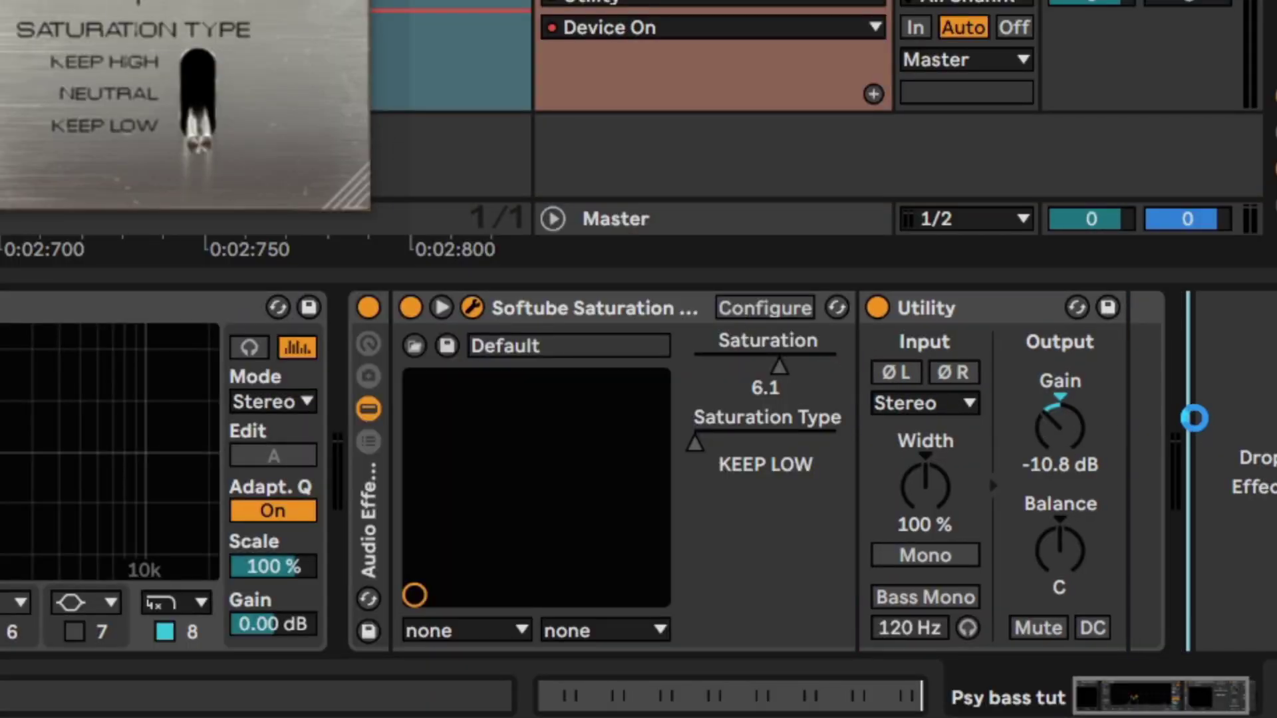
{"action": "left_click_drag", "start_coordinate": [1195, 417], "coordinate": [1176, 431]}
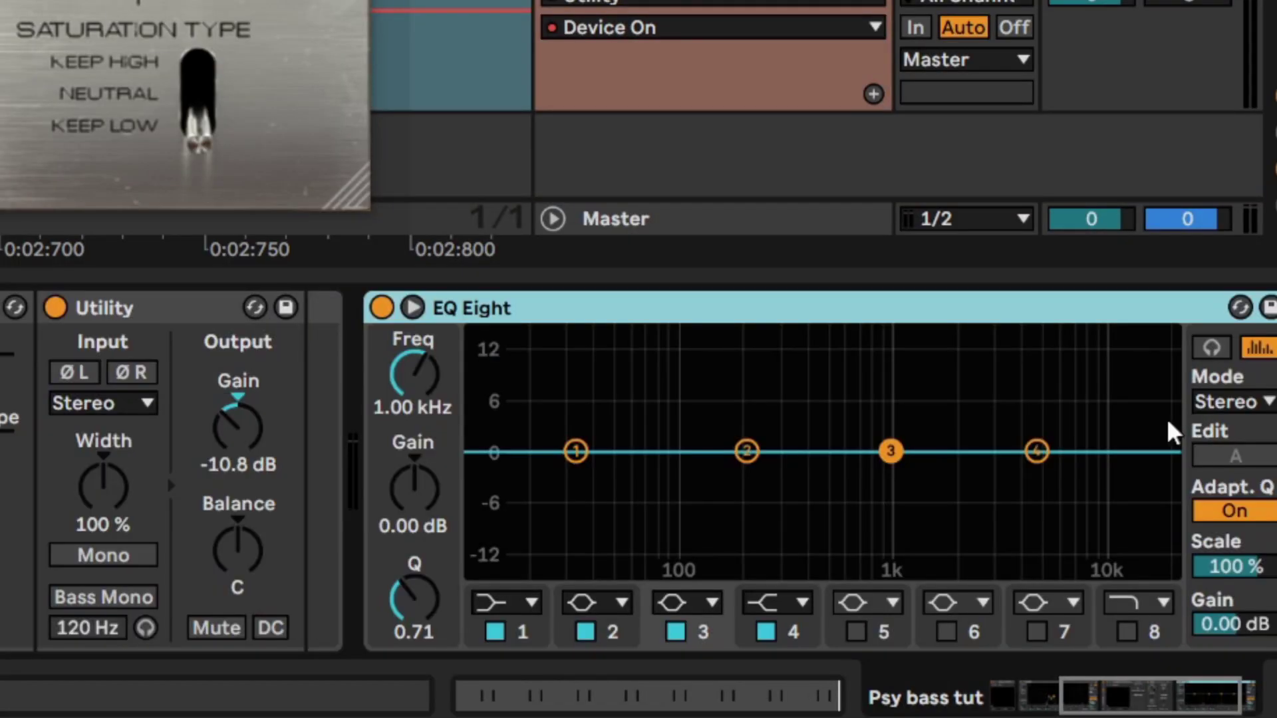
{"action": "left_click_drag", "start_coordinate": [1168, 709], "coordinate": [1187, 712]}
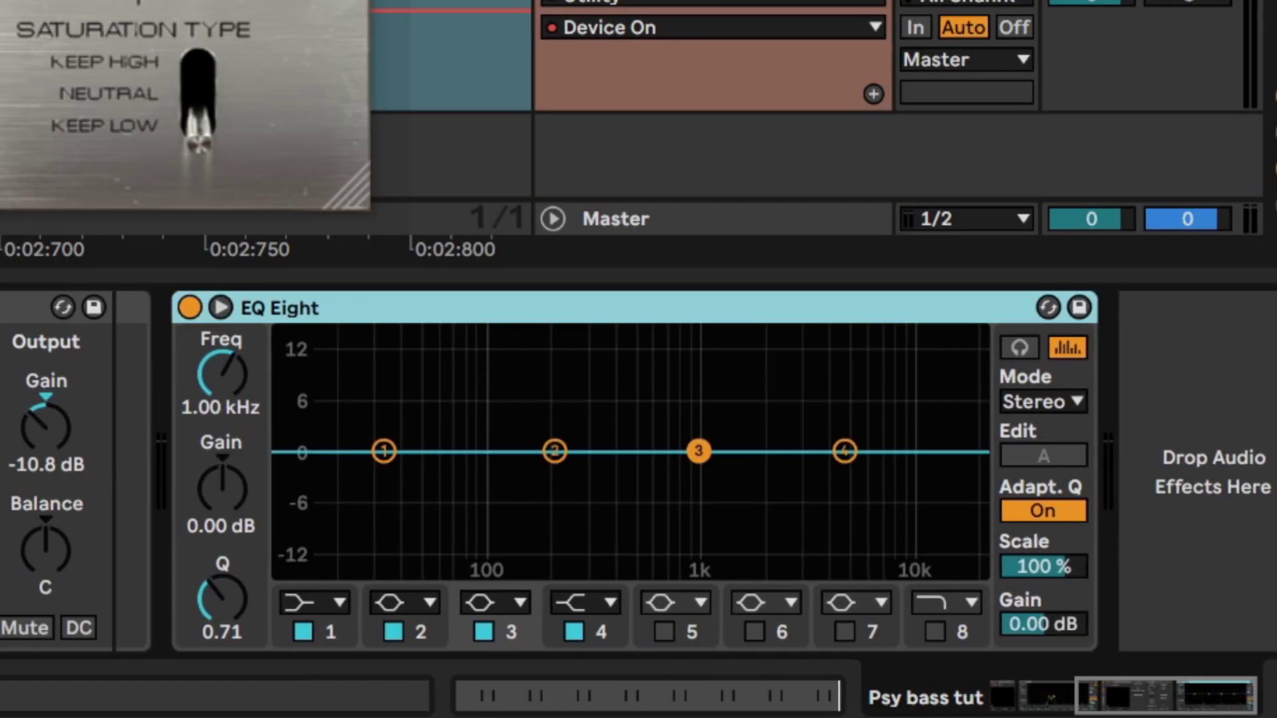
{"action": "left_click", "coordinate": [483, 632]}
{"action": "left_click", "coordinate": [573, 632]}
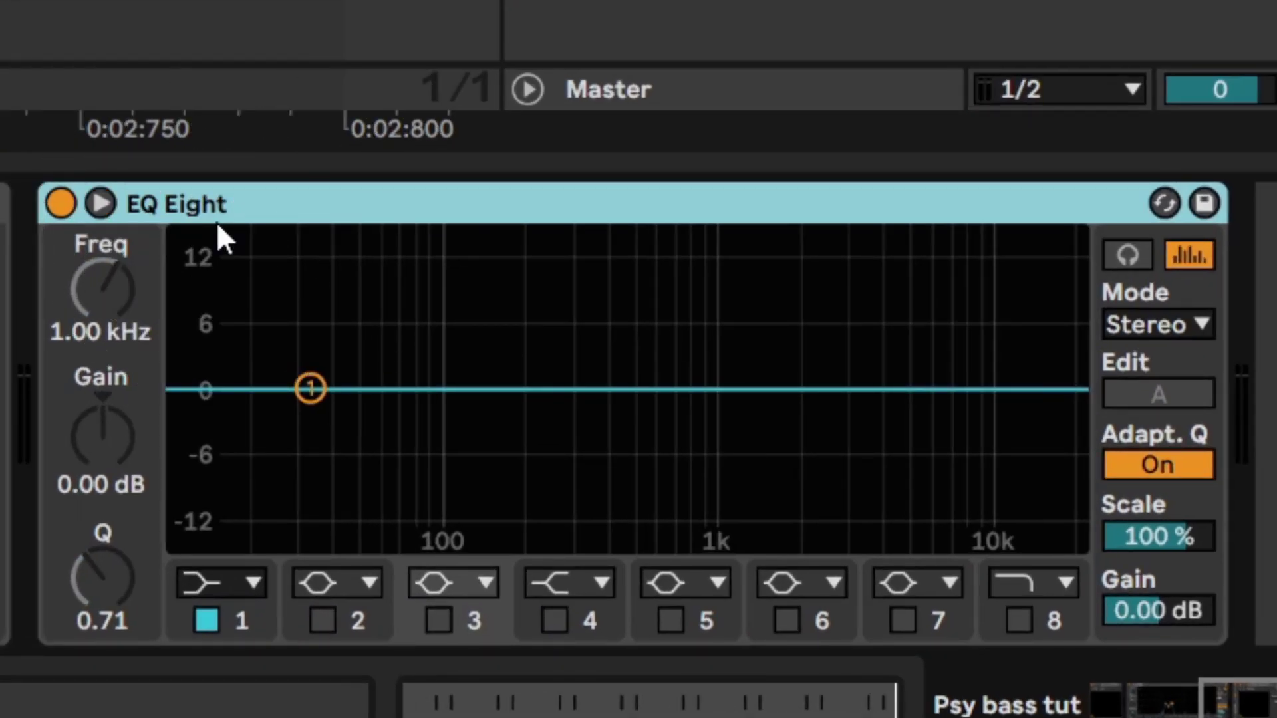
- Make band 1 of the new EQ Eight a steep x4 low cut at 125 Hz and compare the sound with it bypassed
{"action": "key", "text": "space"}
{"action": "left_click", "coordinate": [245, 579]}
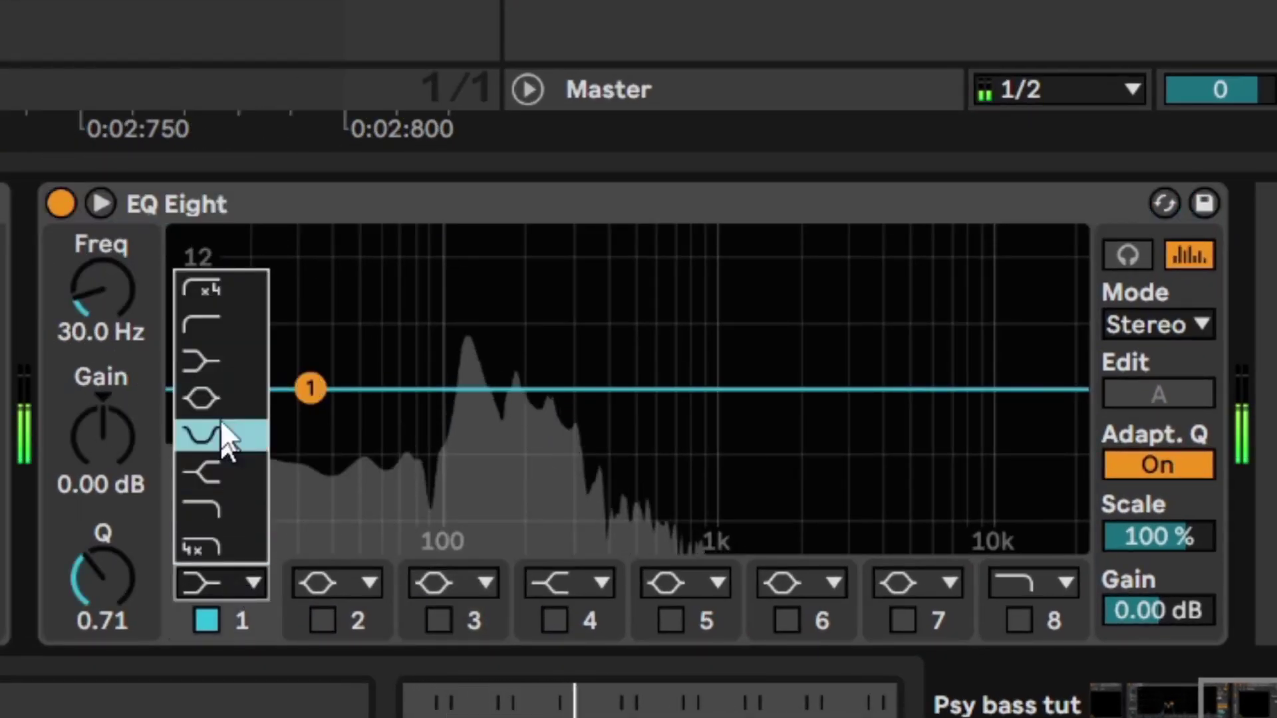
{"action": "left_click", "coordinate": [208, 296]}
{"action": "left_click", "coordinate": [114, 288]}
{"action": "type", "text": "125"}
{"action": "key", "text": "Return"}
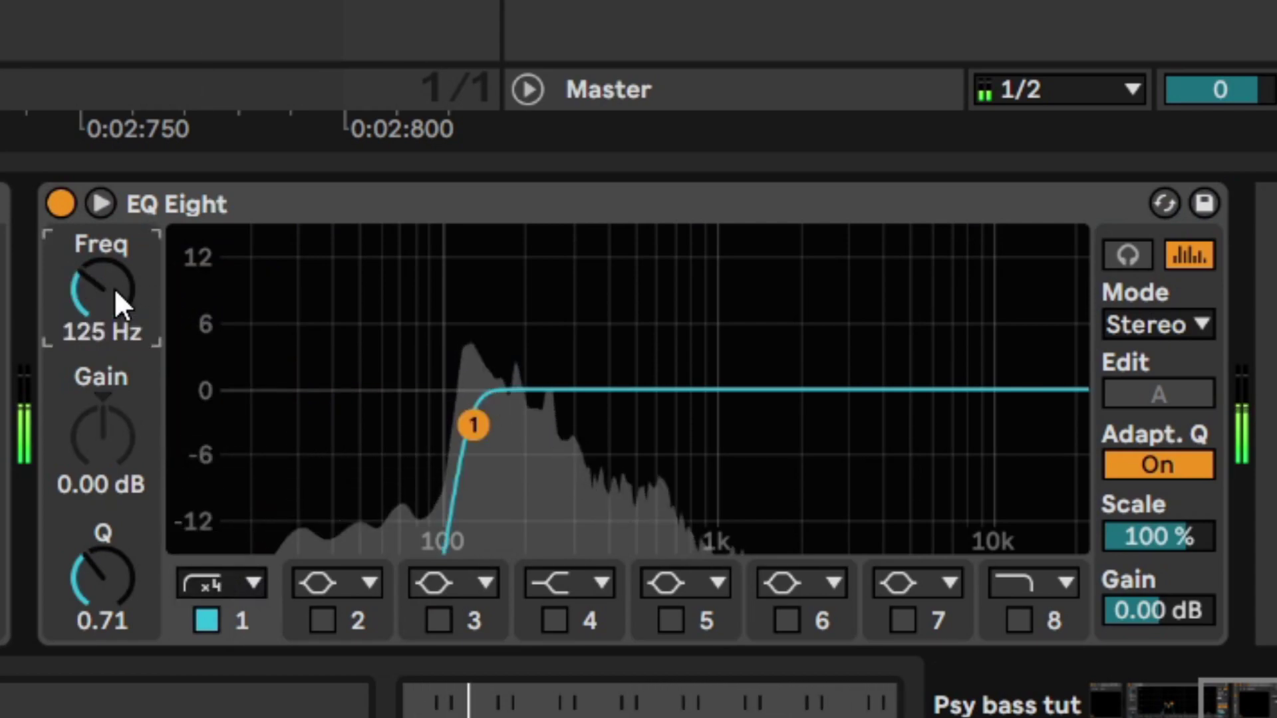
{"action": "left_click", "coordinate": [57, 206]}
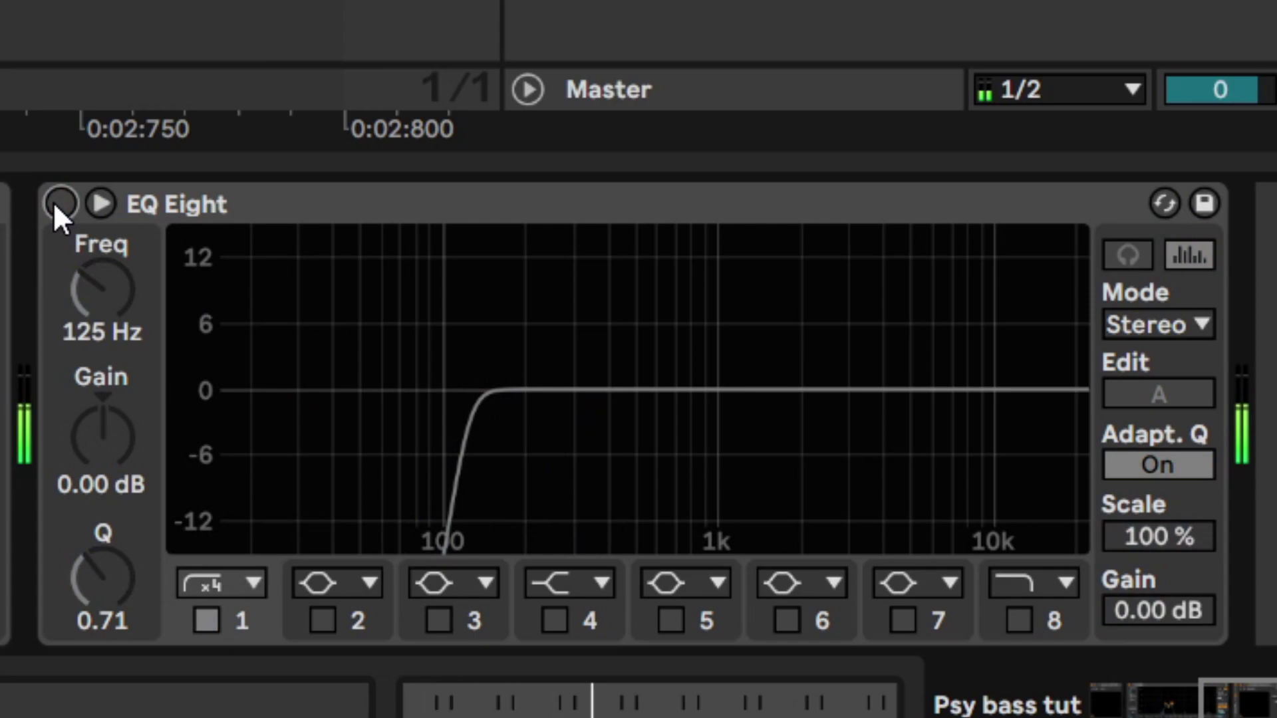
{"action": "left_click", "coordinate": [55, 205]}
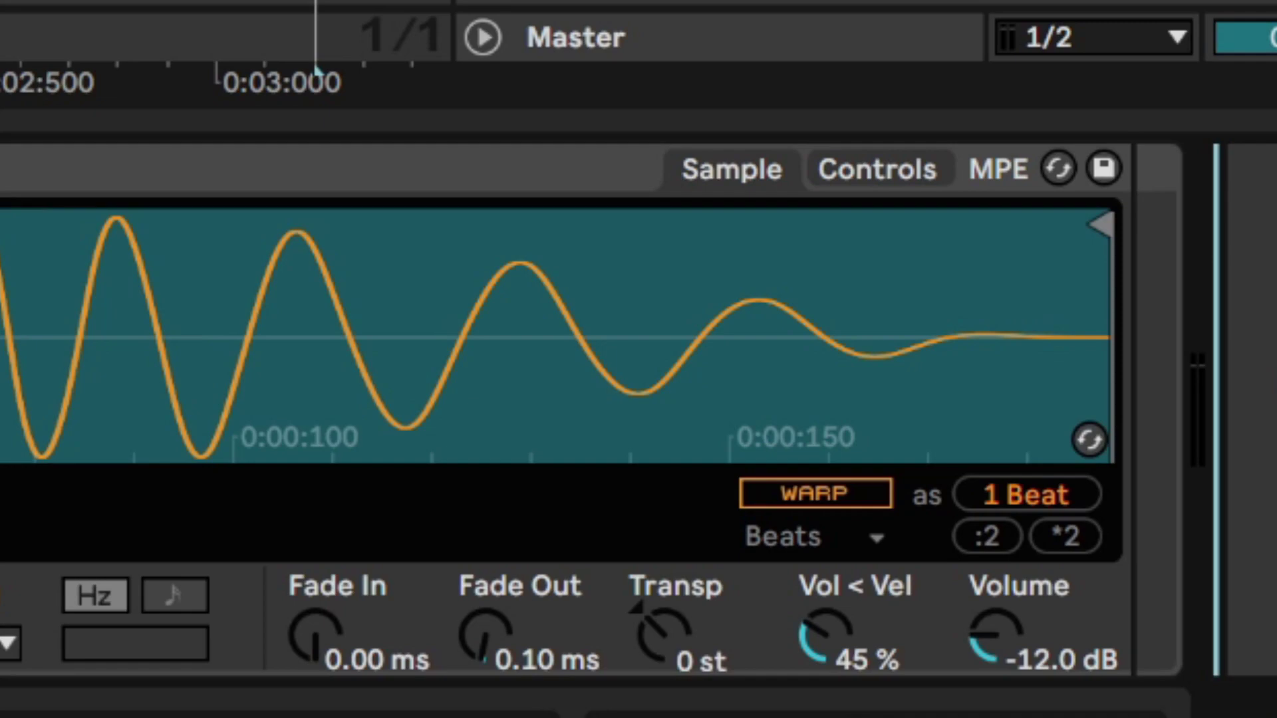
{"action": "left_click", "coordinate": [809, 480]}
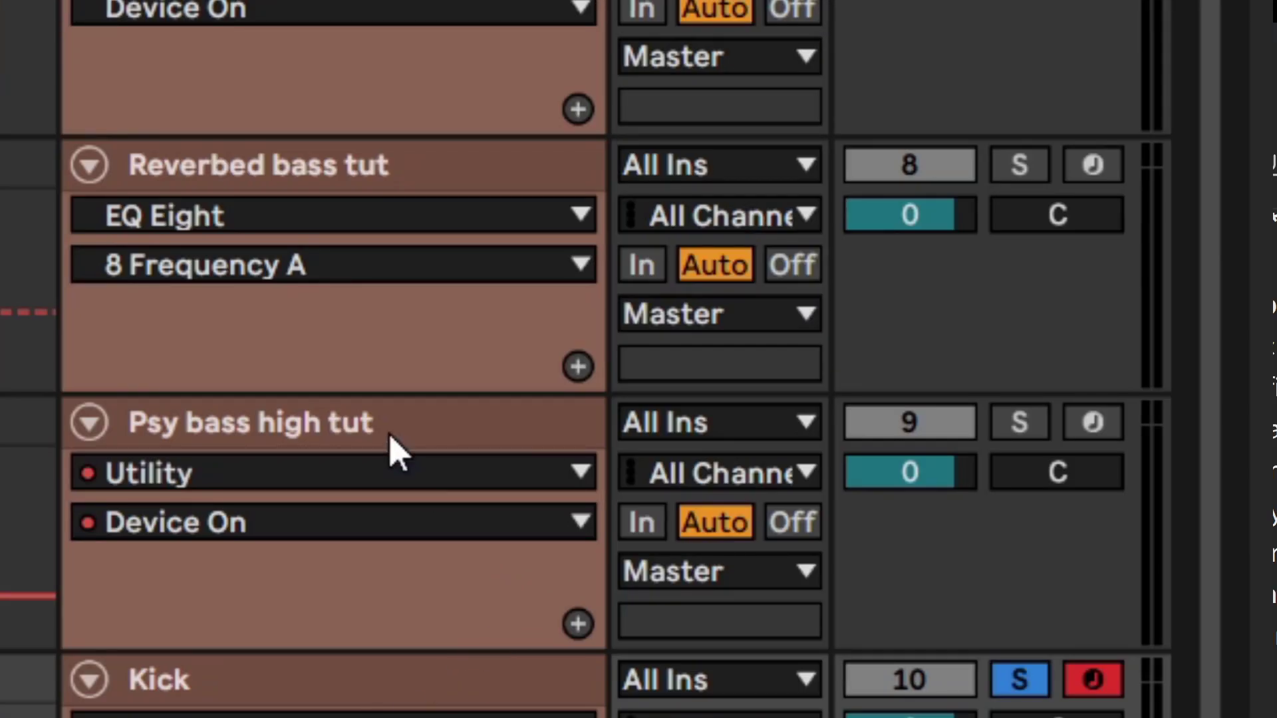
{"action": "left_click", "coordinate": [369, 429]}
{"action": "left_click", "coordinate": [321, 177]}
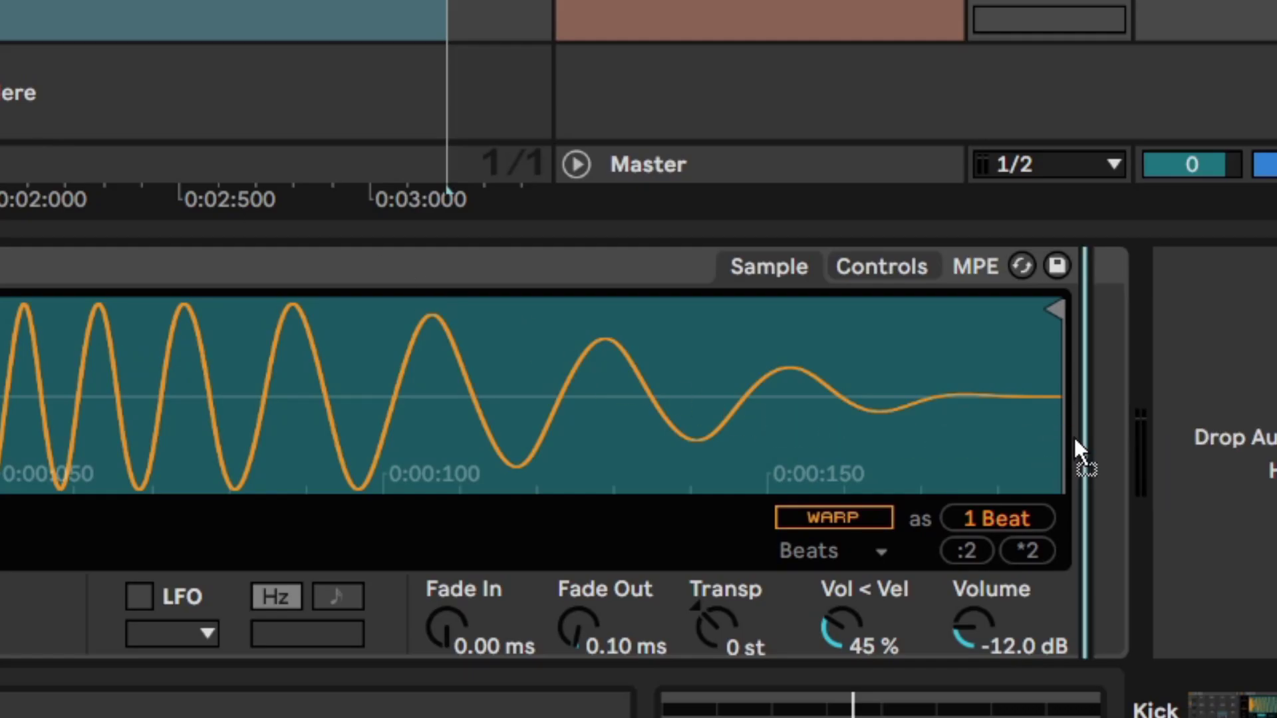
- Add an EQ Eight after the sampler on the Kick track and boost band 2 at 41.5 Hz by 15.0 dB with a Q of 5.68
{"action": "left_click_drag", "start_coordinate": [1074, 436], "coordinate": [1086, 459]}
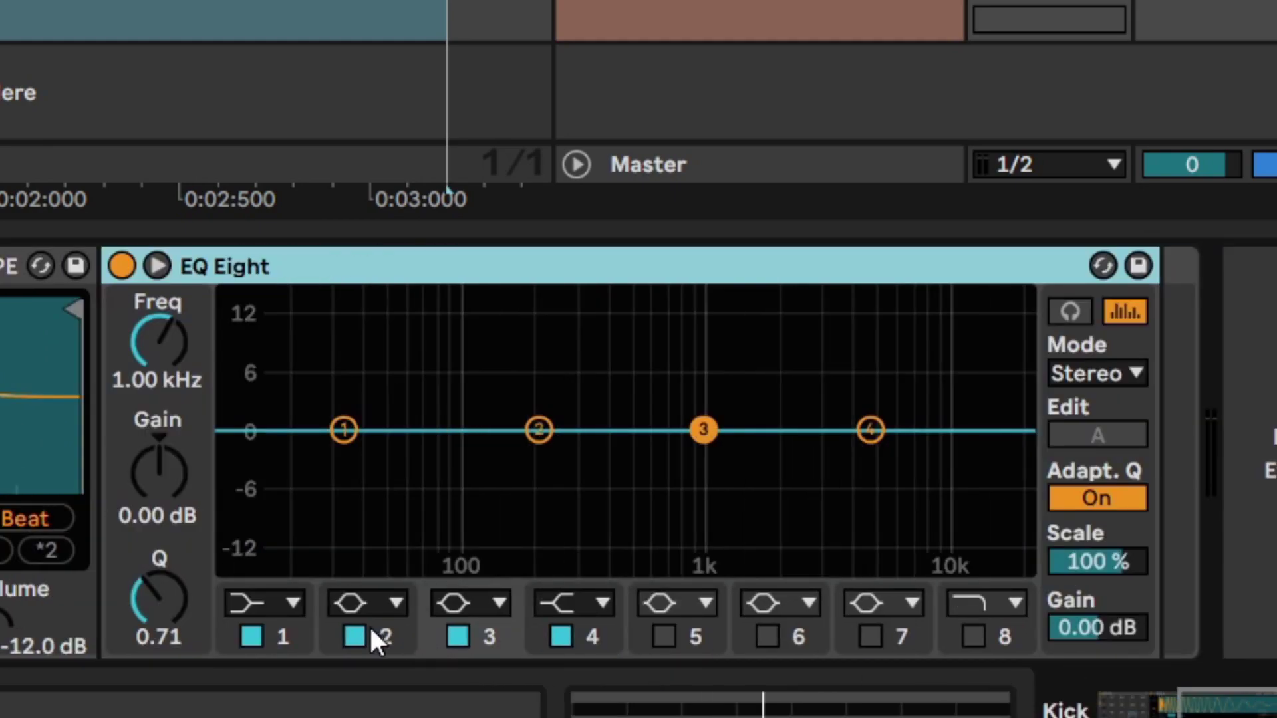
{"action": "left_click", "coordinate": [380, 638]}
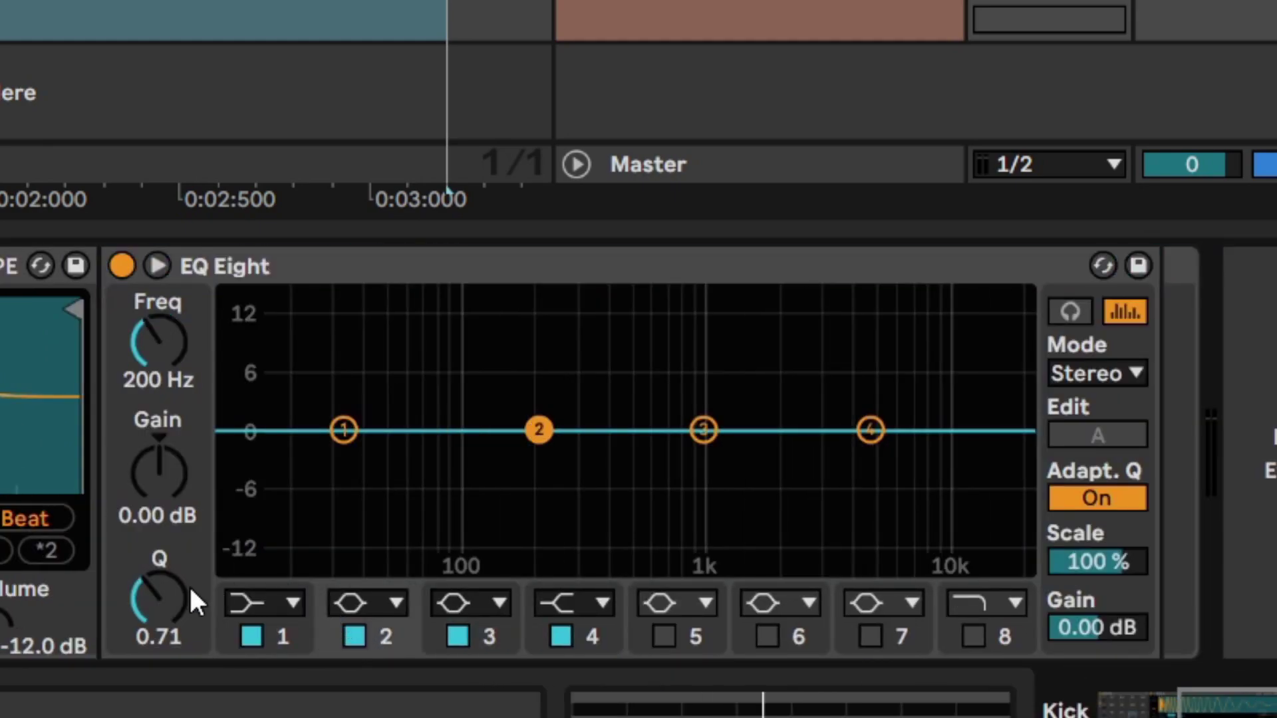
{"action": "left_click_drag", "start_coordinate": [160, 496], "coordinate": [161, 445]}
{"action": "left_click_drag", "start_coordinate": [158, 340], "coordinate": [158, 379]}
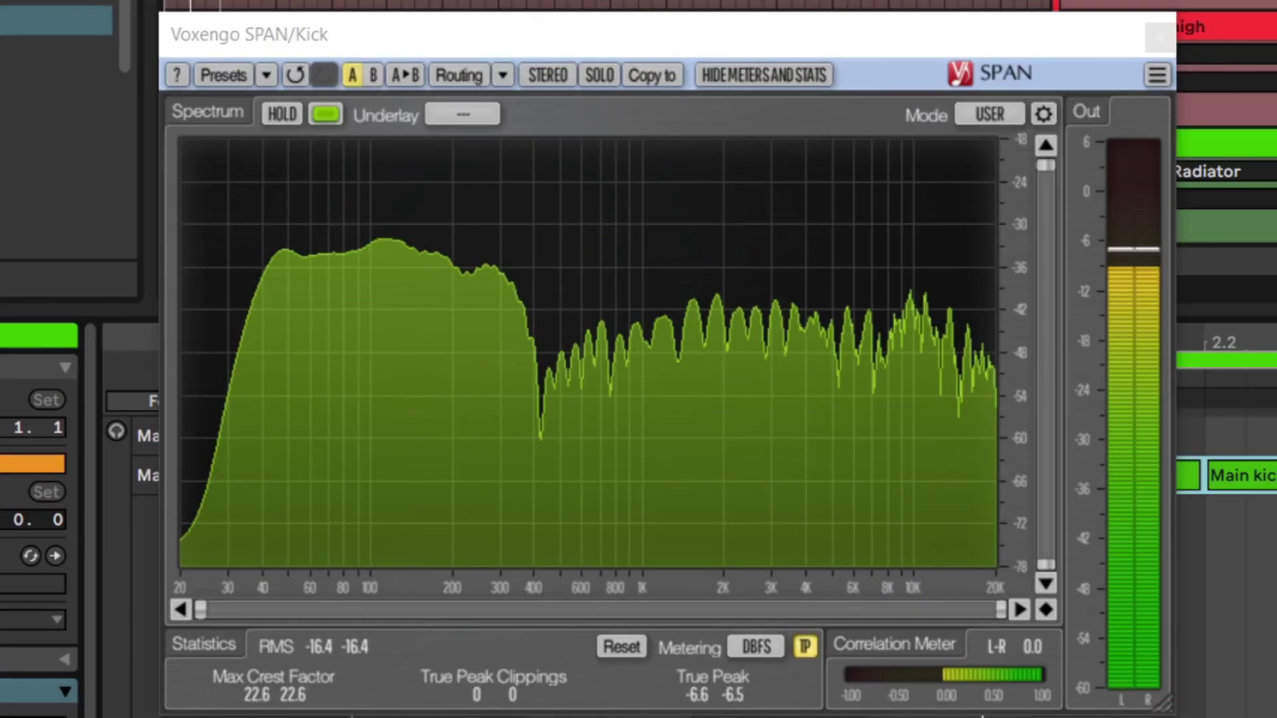
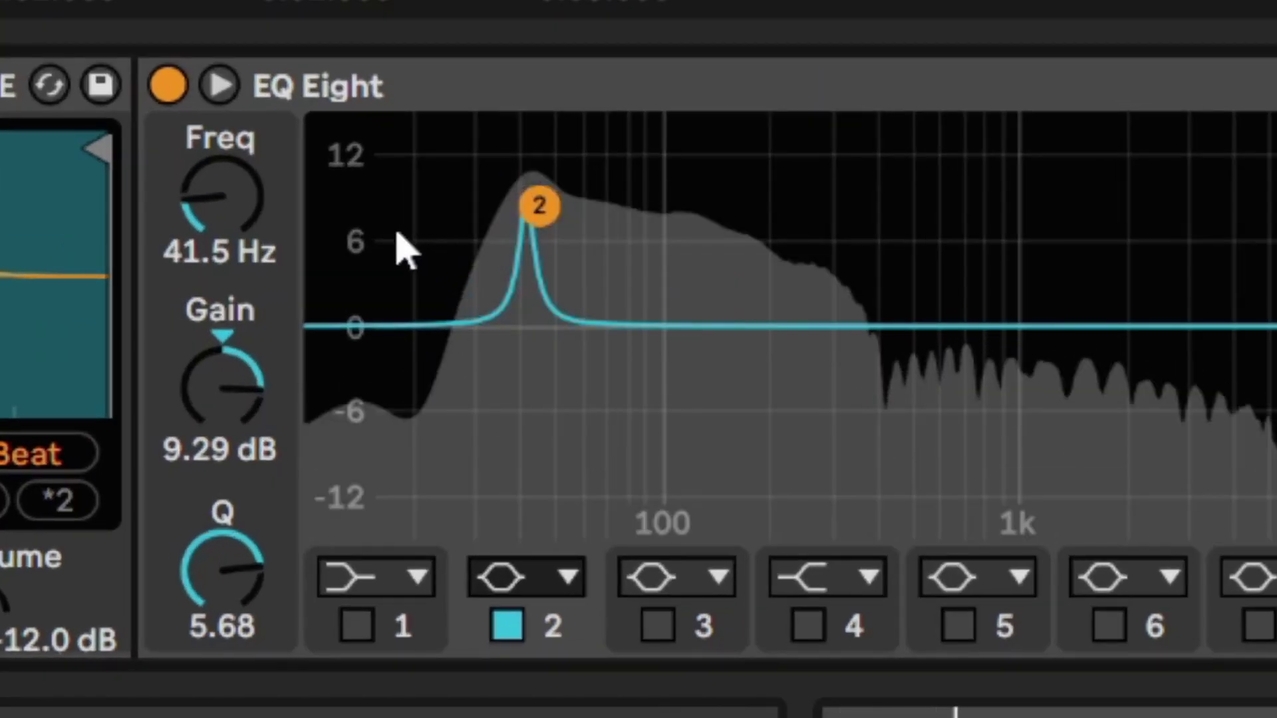
{"action": "left_click_drag", "start_coordinate": [168, 447], "coordinate": [229, 408]}
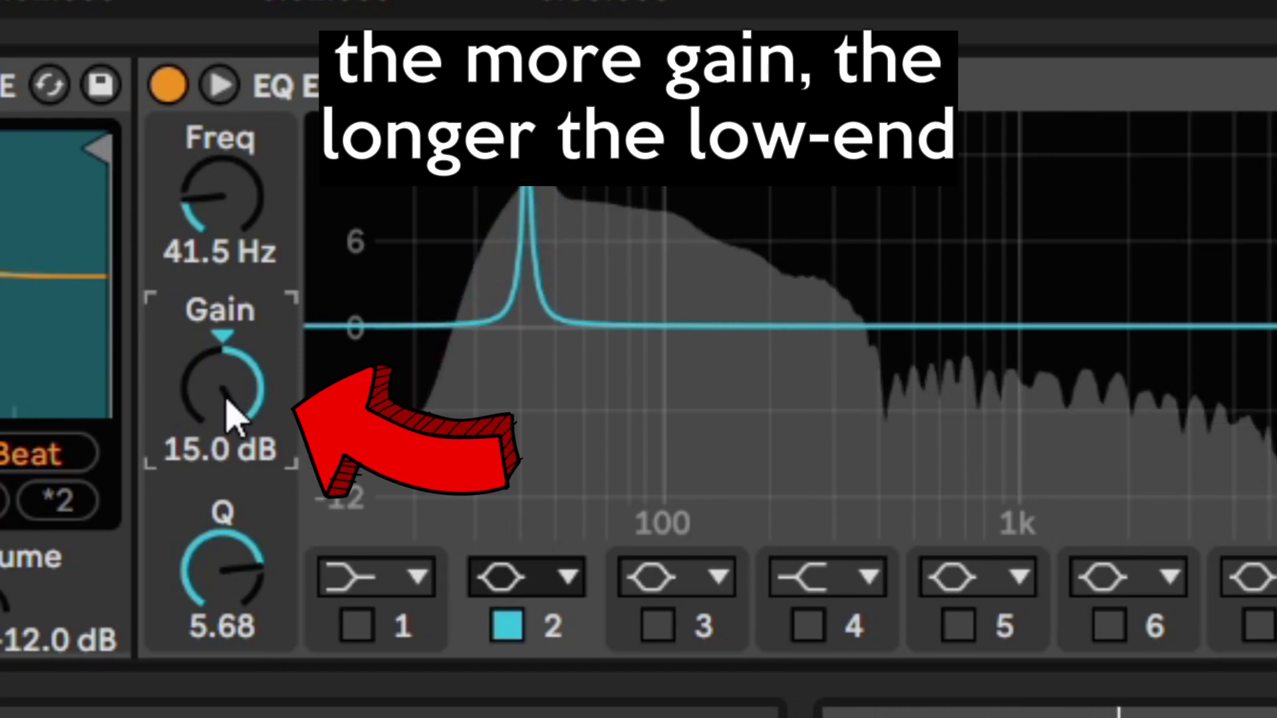
- Set band 2 of the Kick track's EQ Eight to 14.0 dB of gain at 43.2 Hz
{"action": "type", "text": "14"}
{"action": "key", "text": "Return"}
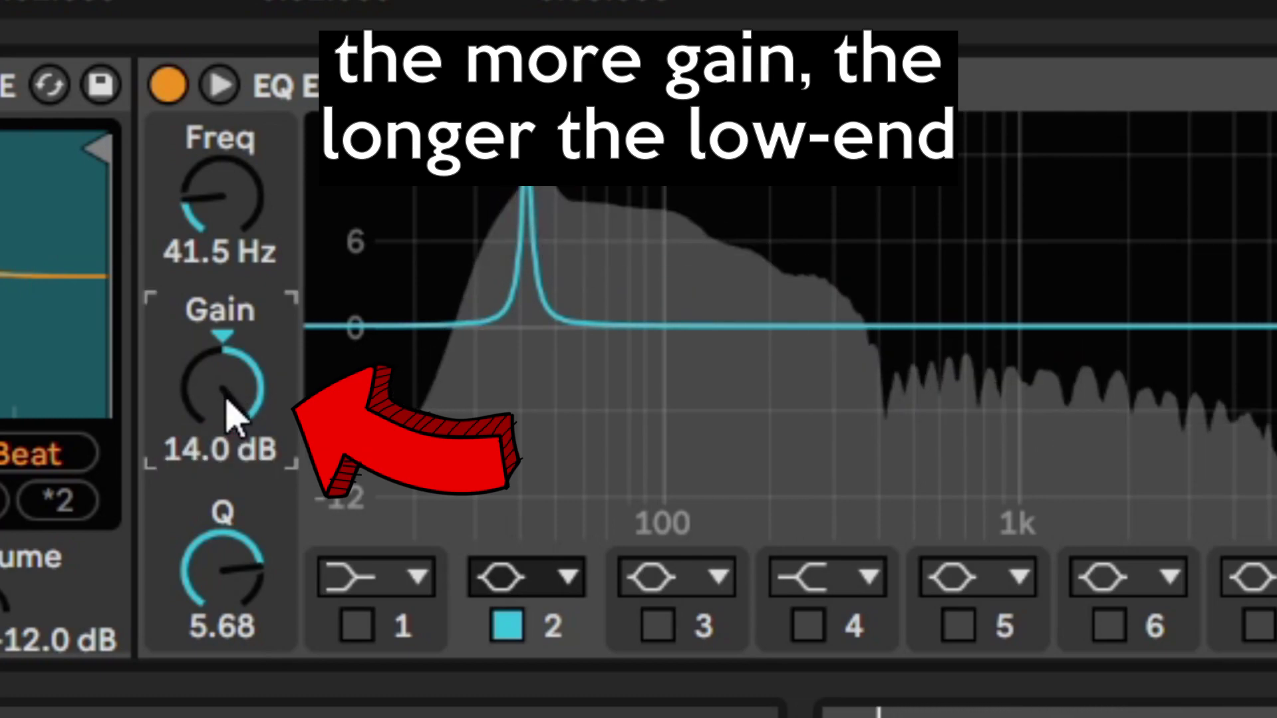
{"action": "mouse_move", "coordinate": [203, 230]}
{"action": "left_mouse_down"}
{"action": "mouse_move", "coordinate": [203, 201]}
{"action": "mouse_move", "coordinate": [203, 227]}
{"action": "left_mouse_up"}
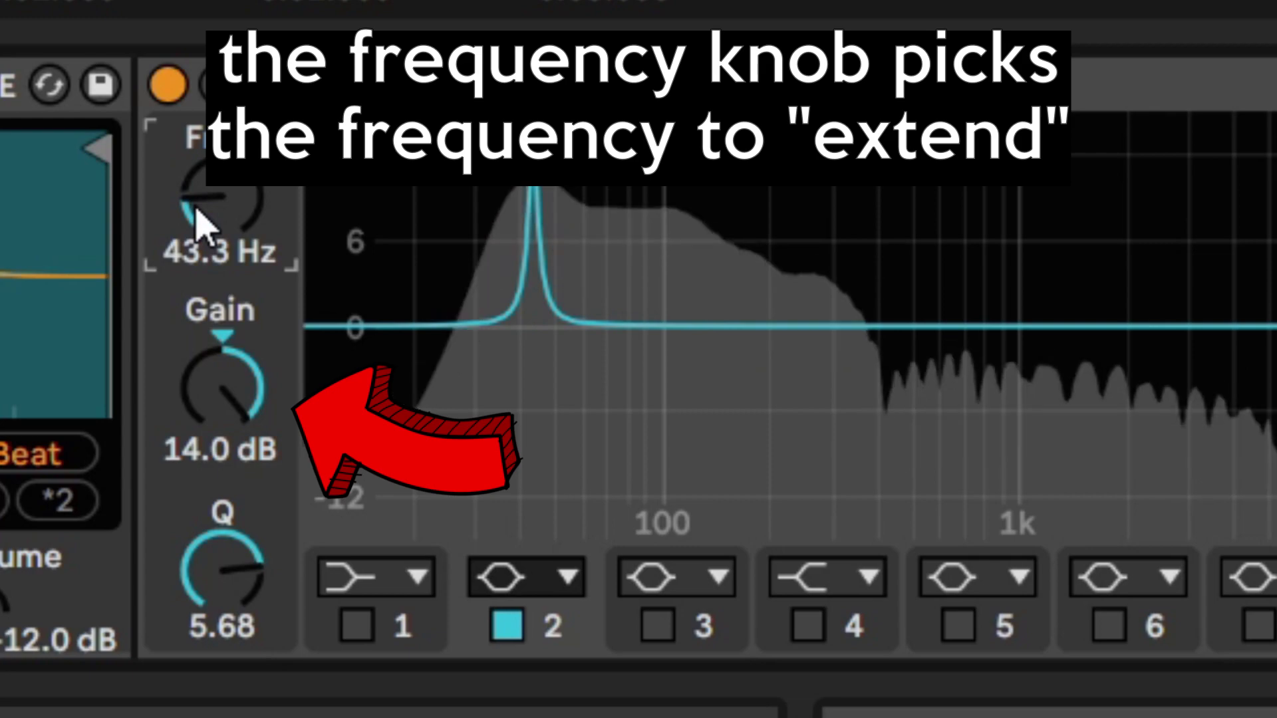
{"action": "type", "text": "3"}
{"action": "key", "text": "BackSpace"}
{"action": "type", "text": "43.2"}
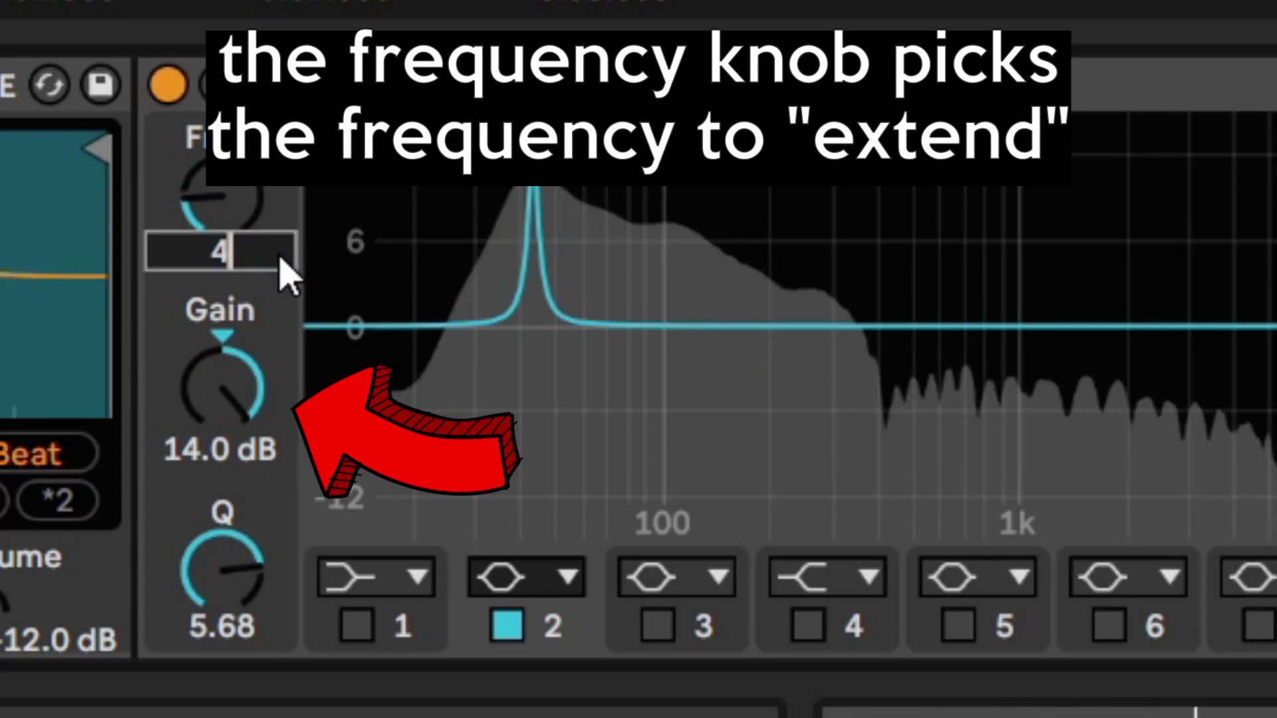
{"action": "key", "text": "Return"}
- Widen the band 2 boost to a Q of 3.65 and compare the kick with EQ Eight bypassed
{"action": "left_click_drag", "start_coordinate": [225, 599], "coordinate": [225, 662]}
{"action": "mouse_move", "coordinate": [214, 605]}
{"action": "left_mouse_down"}
{"action": "mouse_move", "coordinate": [213, 545]}
{"action": "mouse_move", "coordinate": [213, 605]}
{"action": "left_mouse_up"}
{"action": "type", "text": "3.65"}
{"action": "key", "text": "Return"}
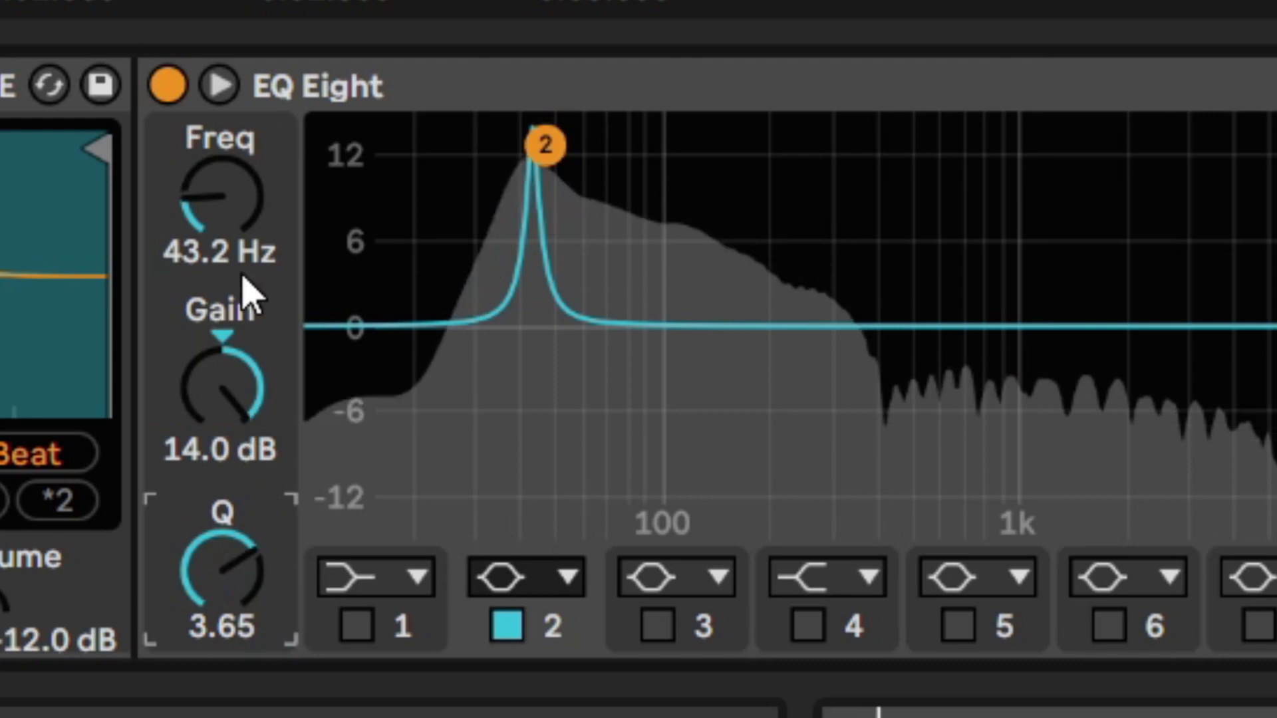
{"action": "left_click", "coordinate": [167, 85]}
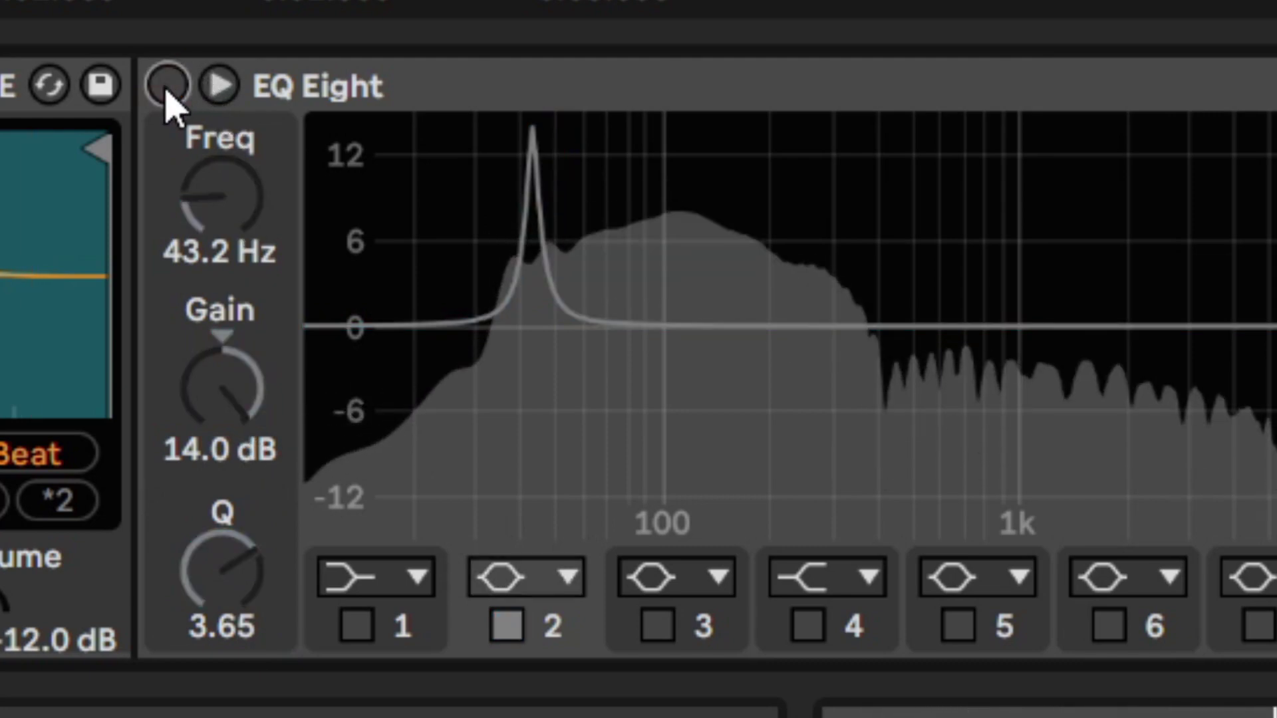
{"action": "left_click", "coordinate": [168, 87]}
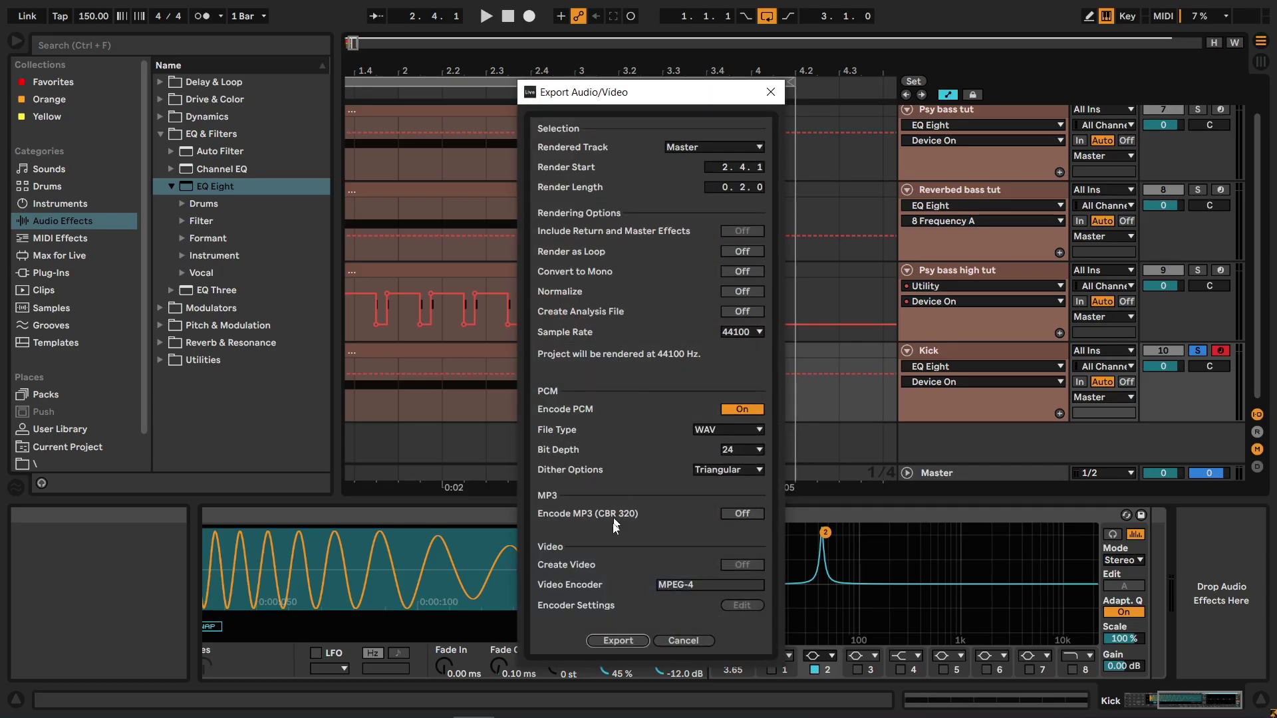
- Export the kick over Main kick reso filter.wav as a 24-bit, 44100 Hz WAV and set its Drum Rack sampler to Gate
{"action": "left_click", "coordinate": [609, 637]}
{"action": "left_click", "coordinate": [456, 223]}
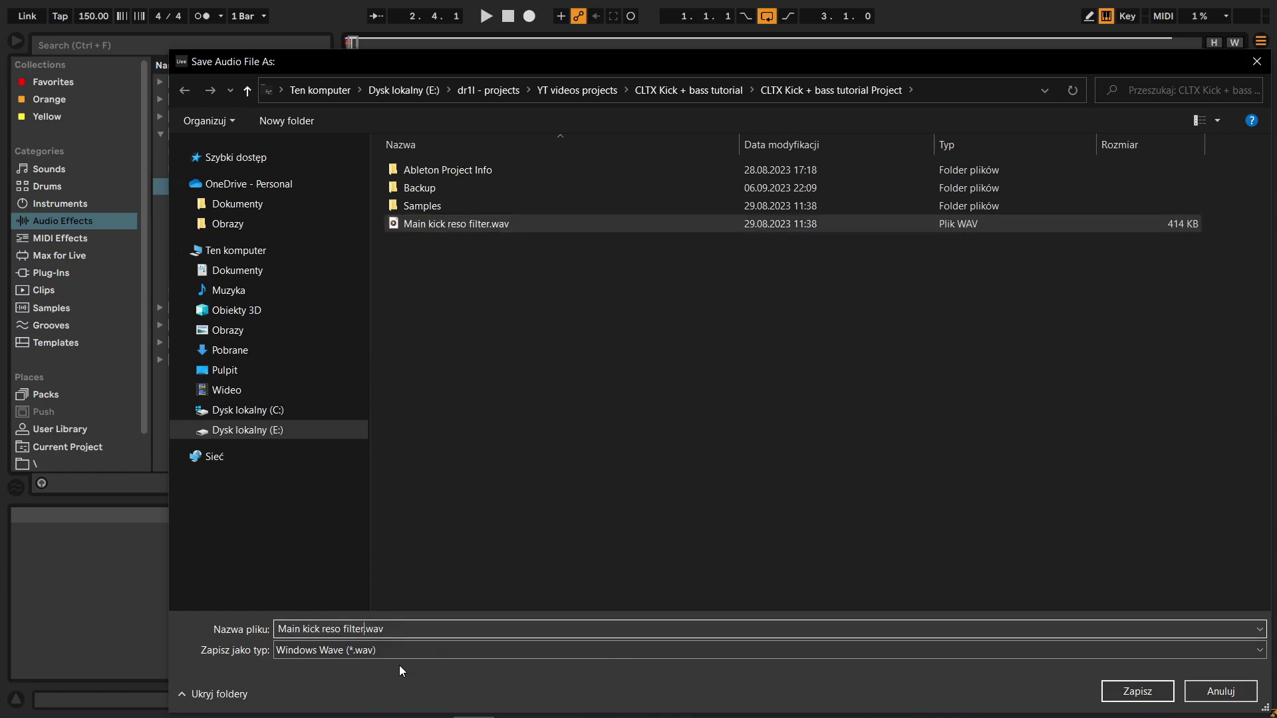
{"action": "key", "text": "Return"}
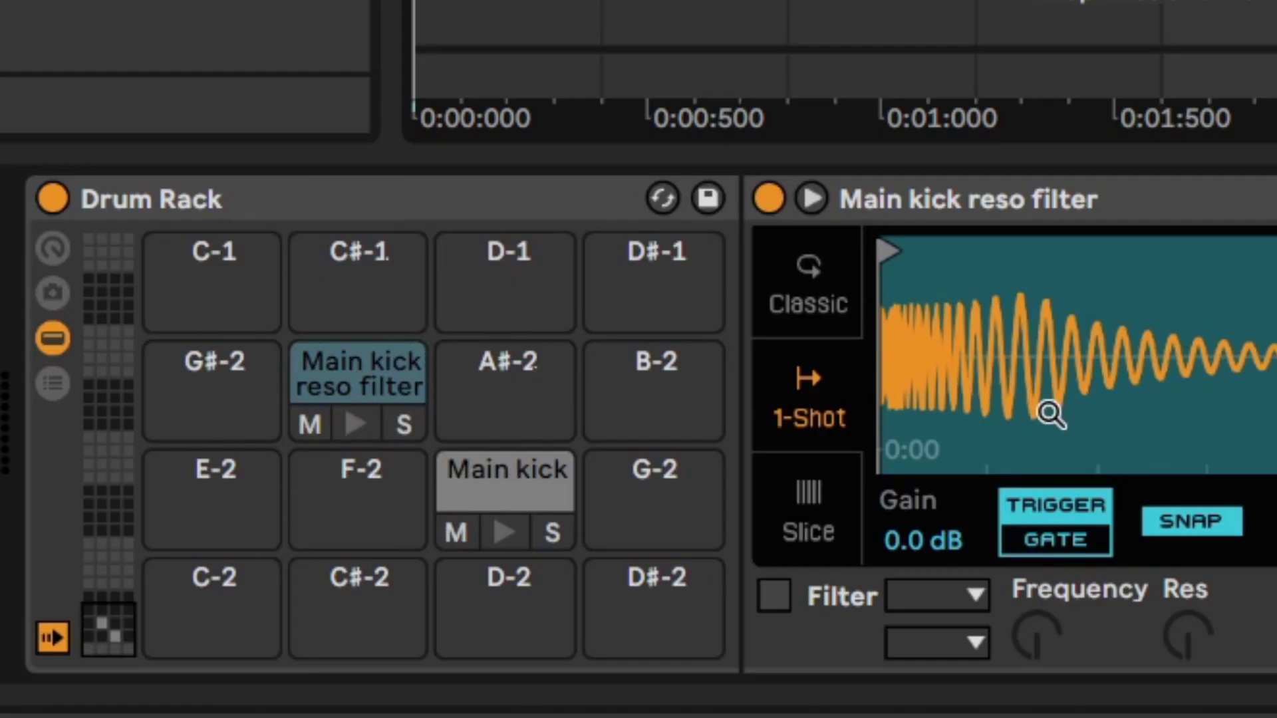
{"action": "left_click", "coordinate": [1077, 542]}
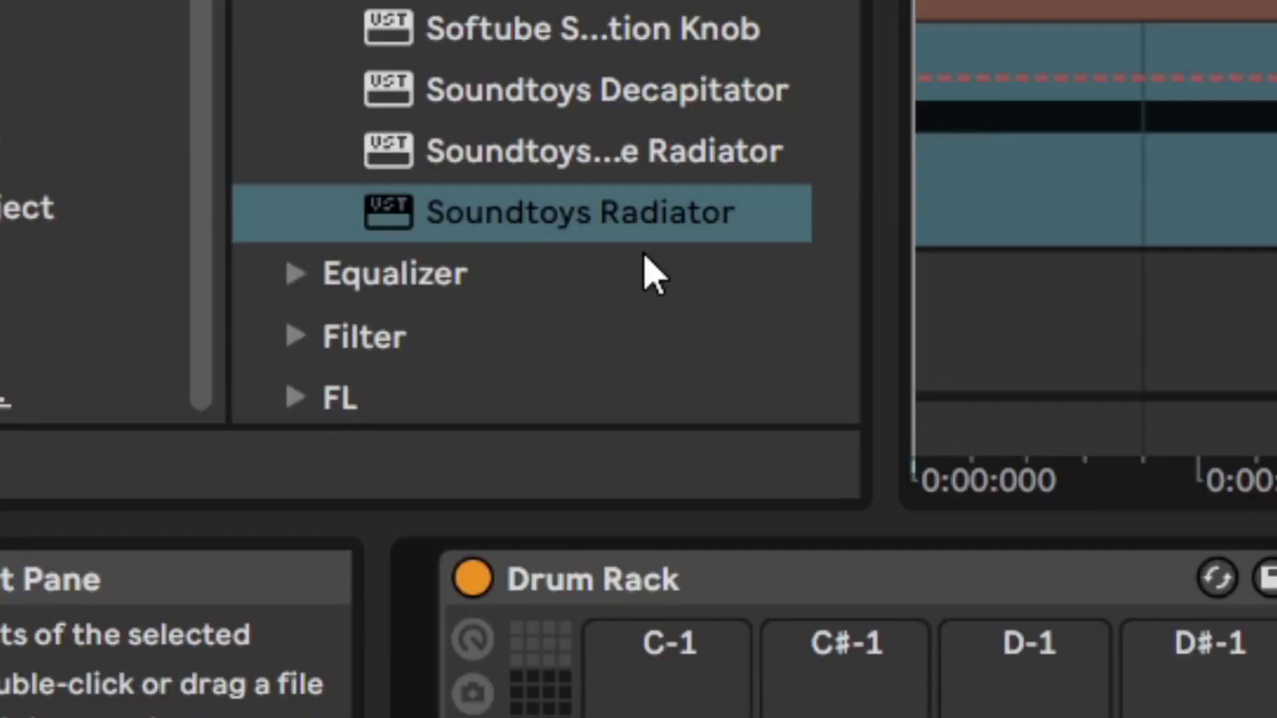
- Add Soundtoys Radiator to the Kick track with a Utility after it
{"action": "left_click_drag", "start_coordinate": [655, 274], "coordinate": [697, 314]}
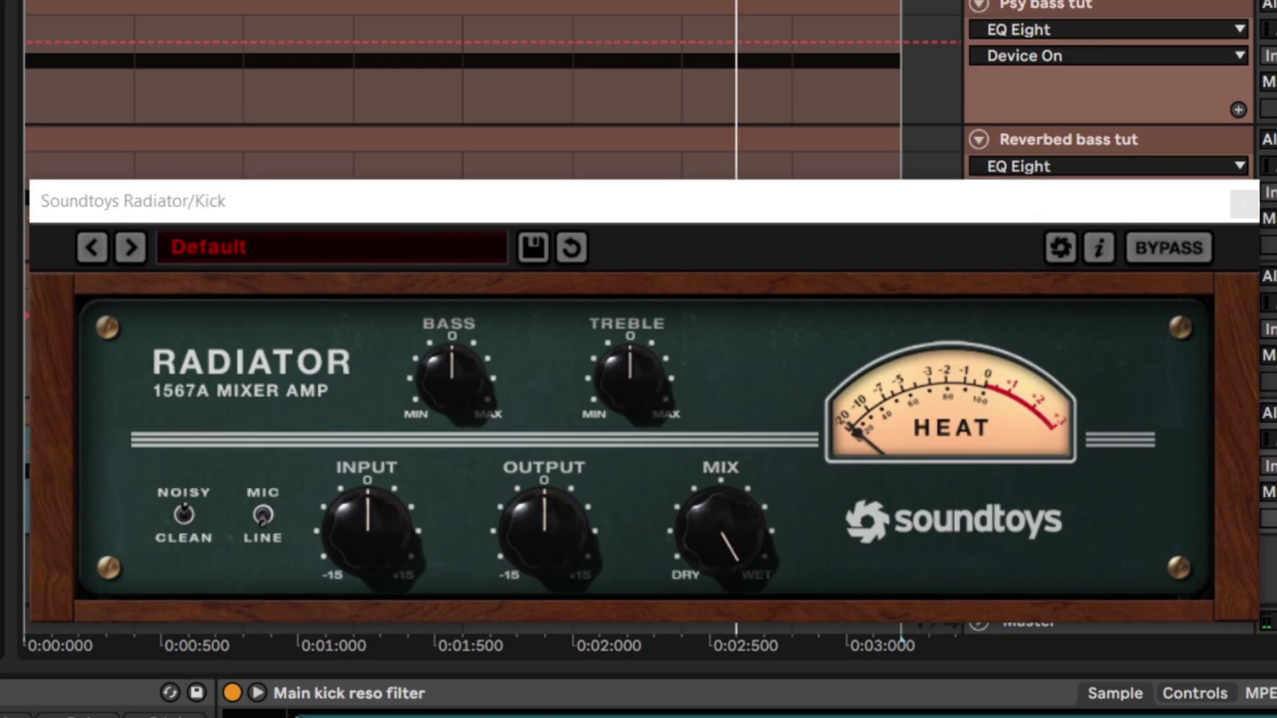
{"action": "left_click", "coordinate": [230, 370]}
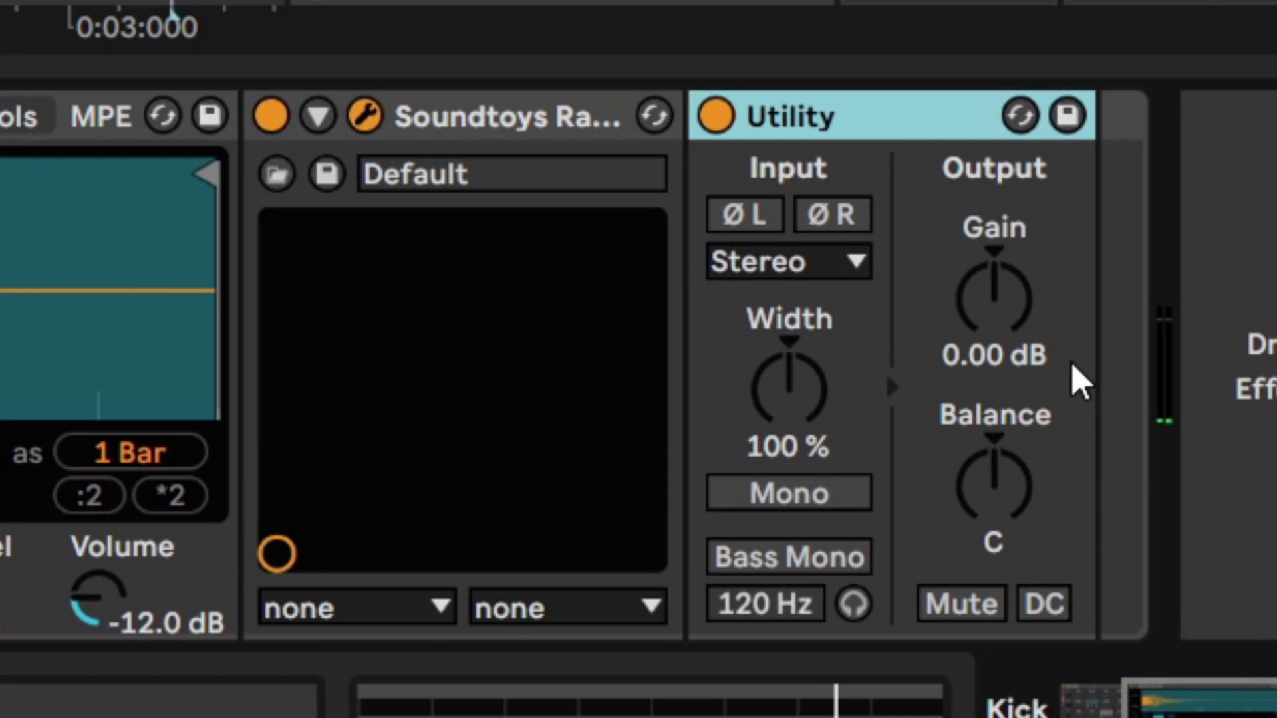
{"action": "left_click", "coordinate": [1240, 703]}
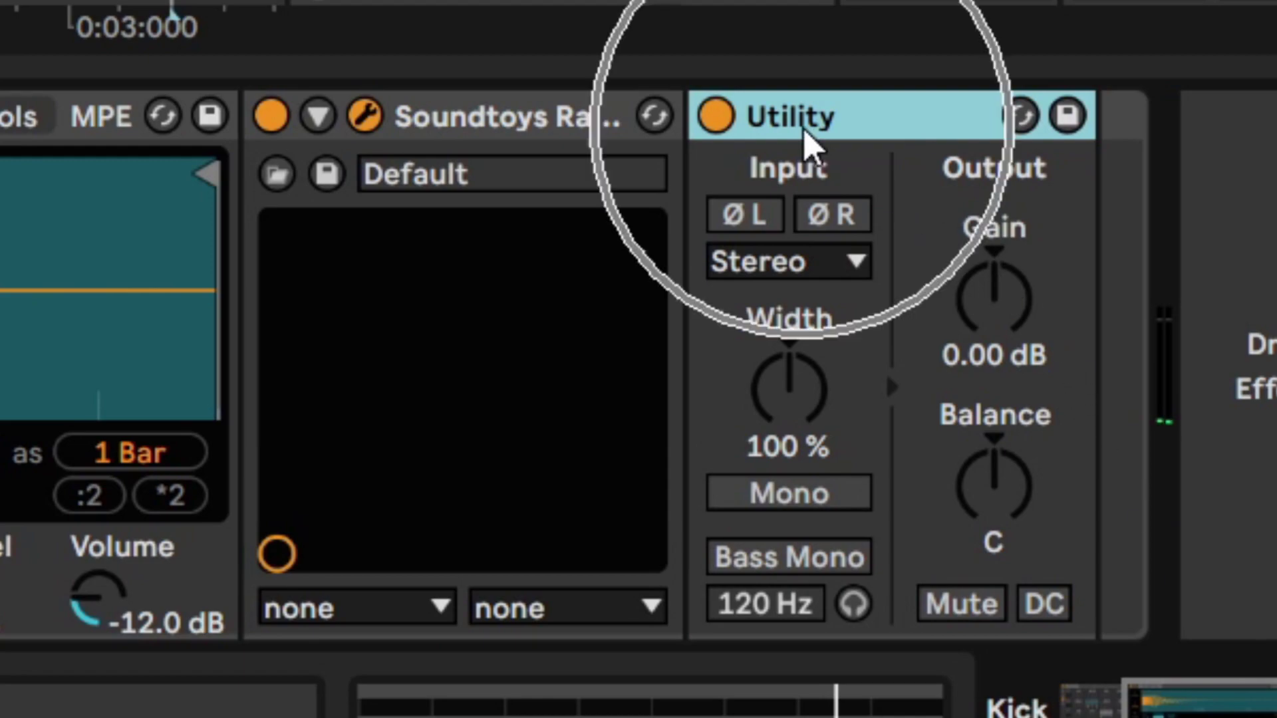
{"action": "left_click", "coordinate": [1004, 314]}
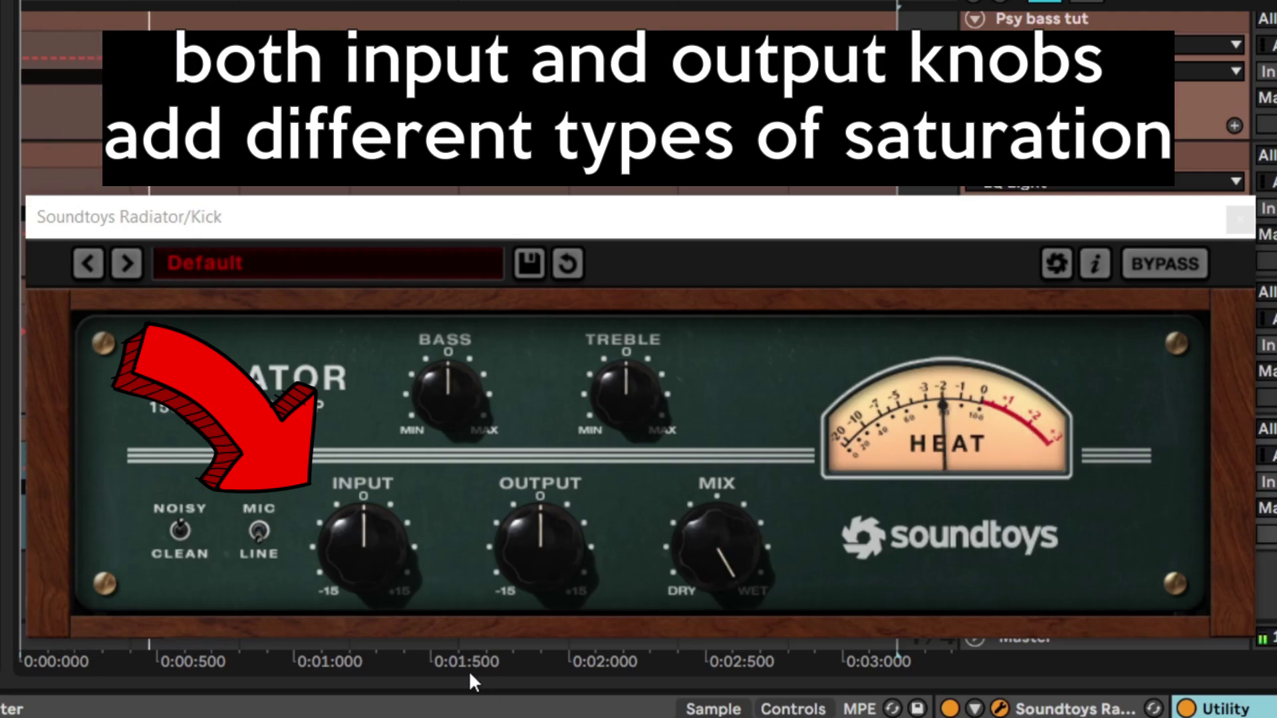
- Try driving the Radiator's input and using its mic/line switch, then reset the input to 0
{"action": "left_click_drag", "start_coordinate": [351, 564], "coordinate": [471, 512]}
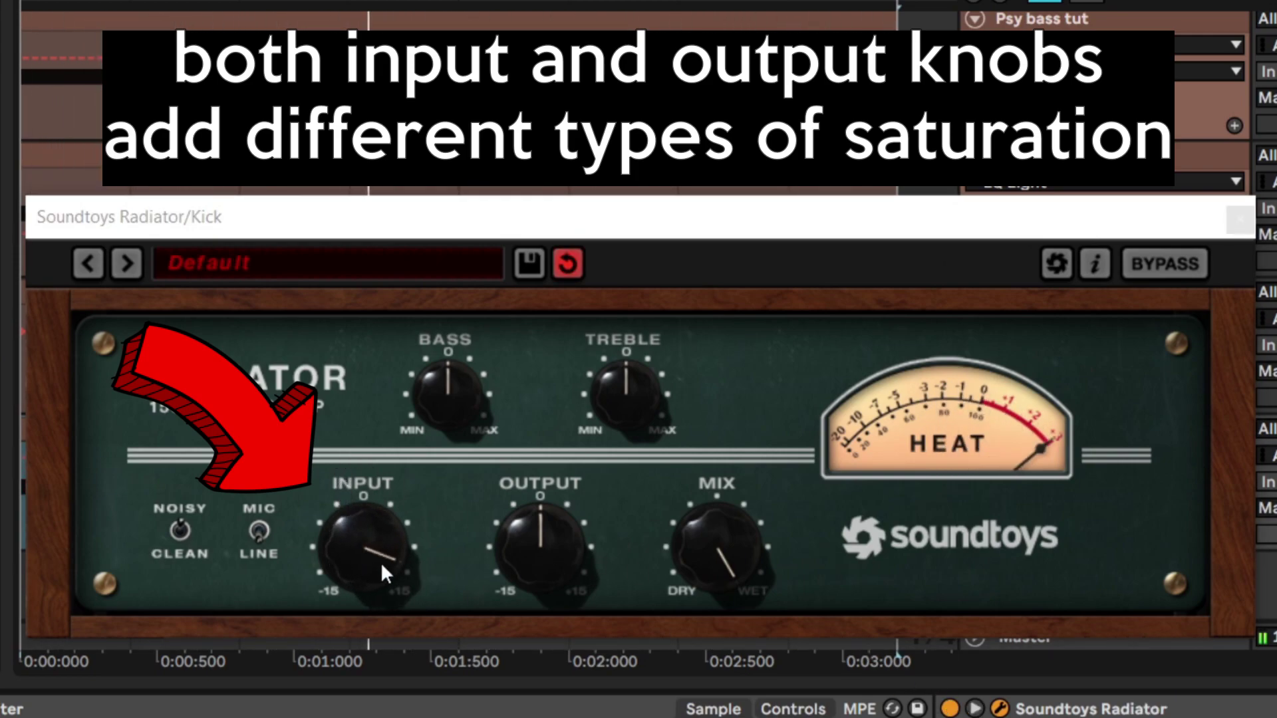
{"action": "left_click_drag", "start_coordinate": [334, 533], "coordinate": [341, 525]}
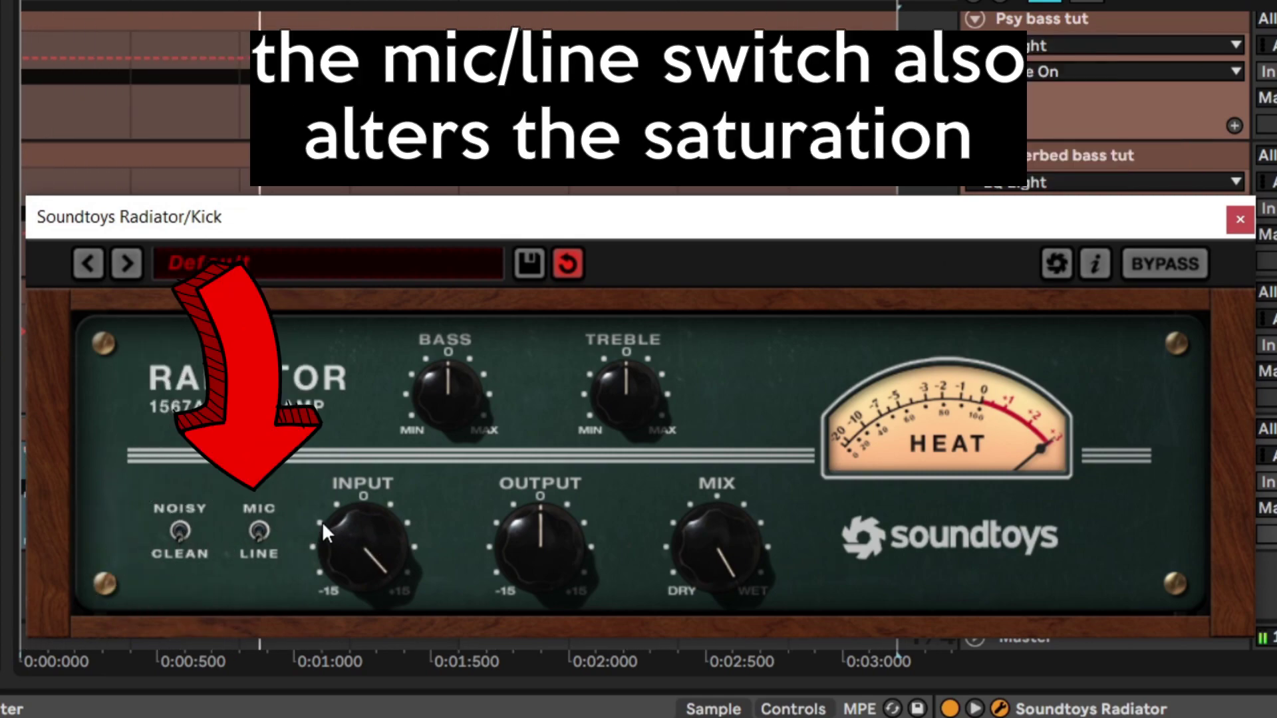
{"action": "left_click", "coordinate": [258, 532]}
{"action": "left_click", "coordinate": [379, 551], "text": "alt"}
- Raise the Radiator's output to 7.20 dB and compensate the level with a Utility gain of -6.70 dB
{"action": "left_click_drag", "start_coordinate": [528, 561], "coordinate": [485, 460]}
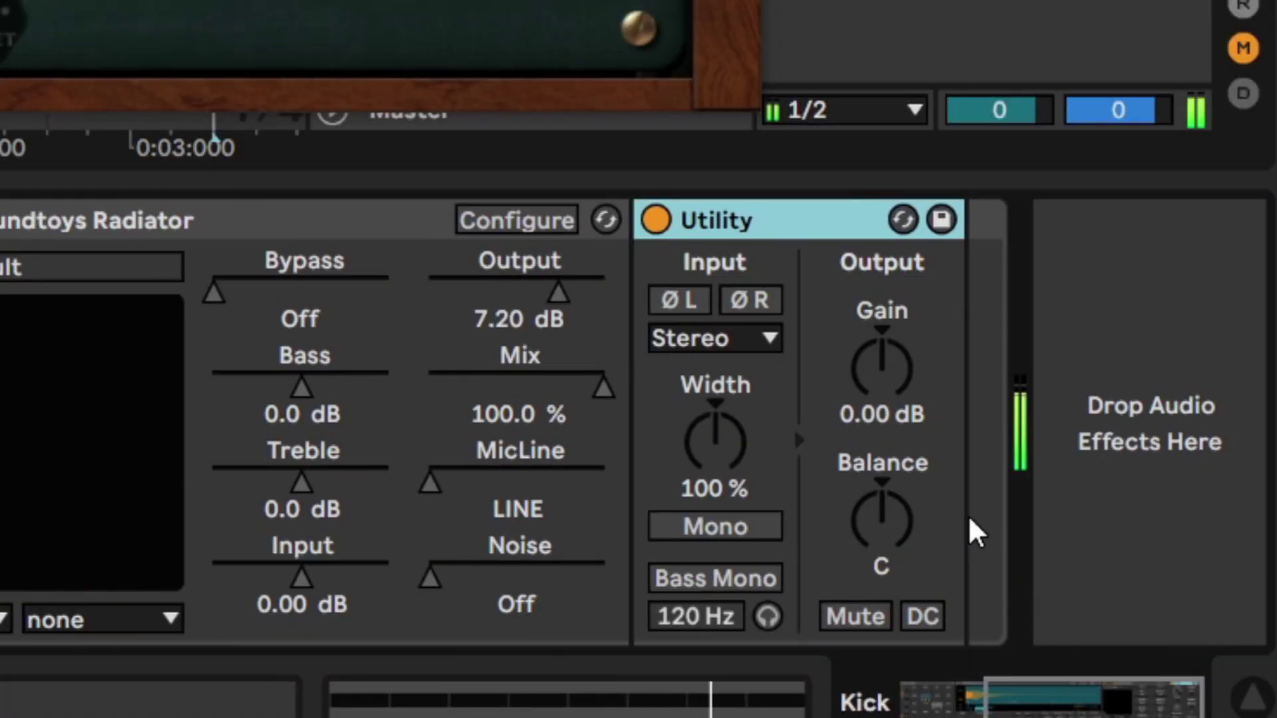
{"action": "left_click", "coordinate": [882, 376]}
{"action": "type", "text": "-6.7"}
{"action": "key", "text": "Return"}
- Group Soundtoys Radiator and Utility into an audio effect rack
{"action": "left_click", "coordinate": [742, 228]}
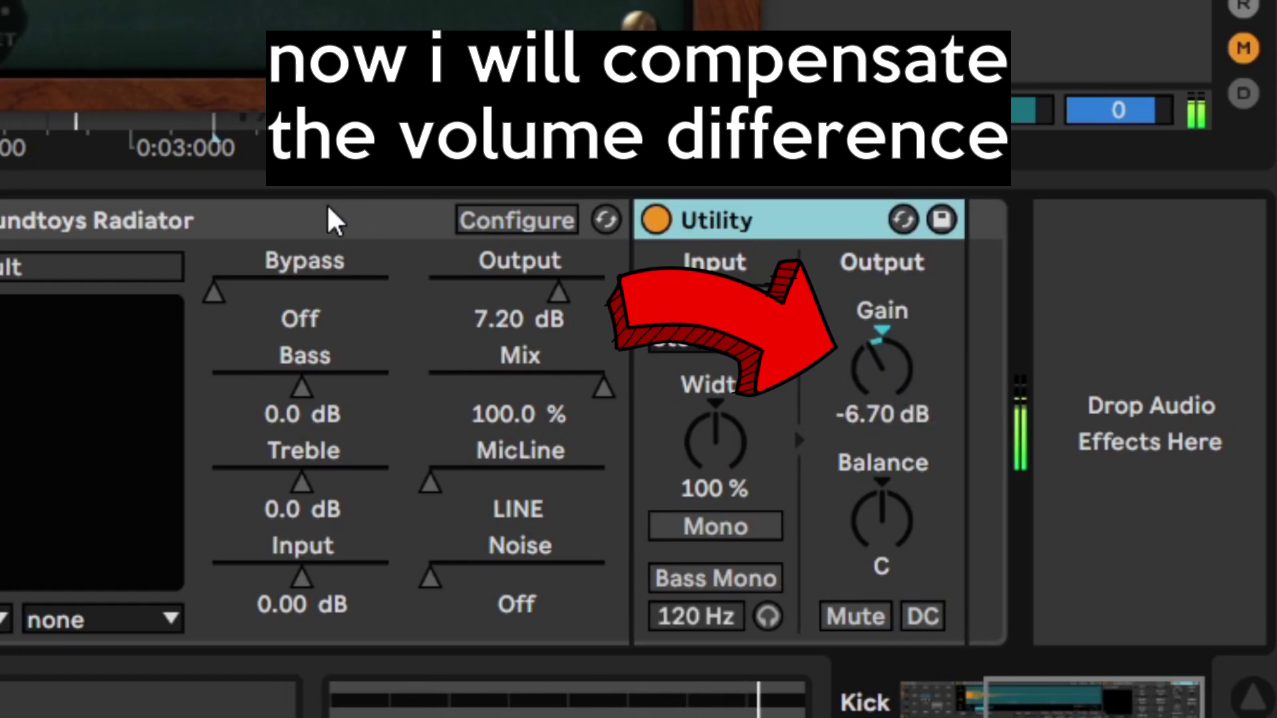
{"action": "left_click", "coordinate": [332, 230], "text": "shift"}
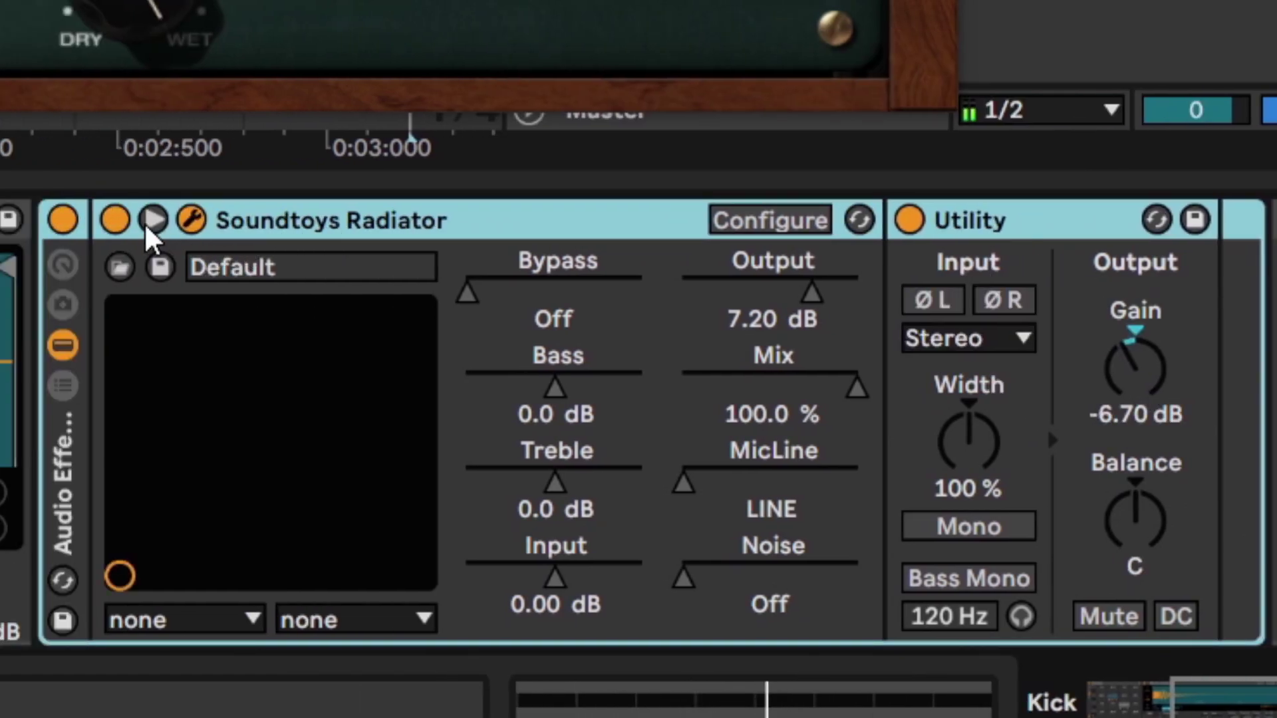
{"action": "key", "text": "ctrl+g"}
- Compare the kick with the Radiator and Utility rack on and bypassed, and leave the rack enabled
{"action": "left_click", "coordinate": [63, 220]}
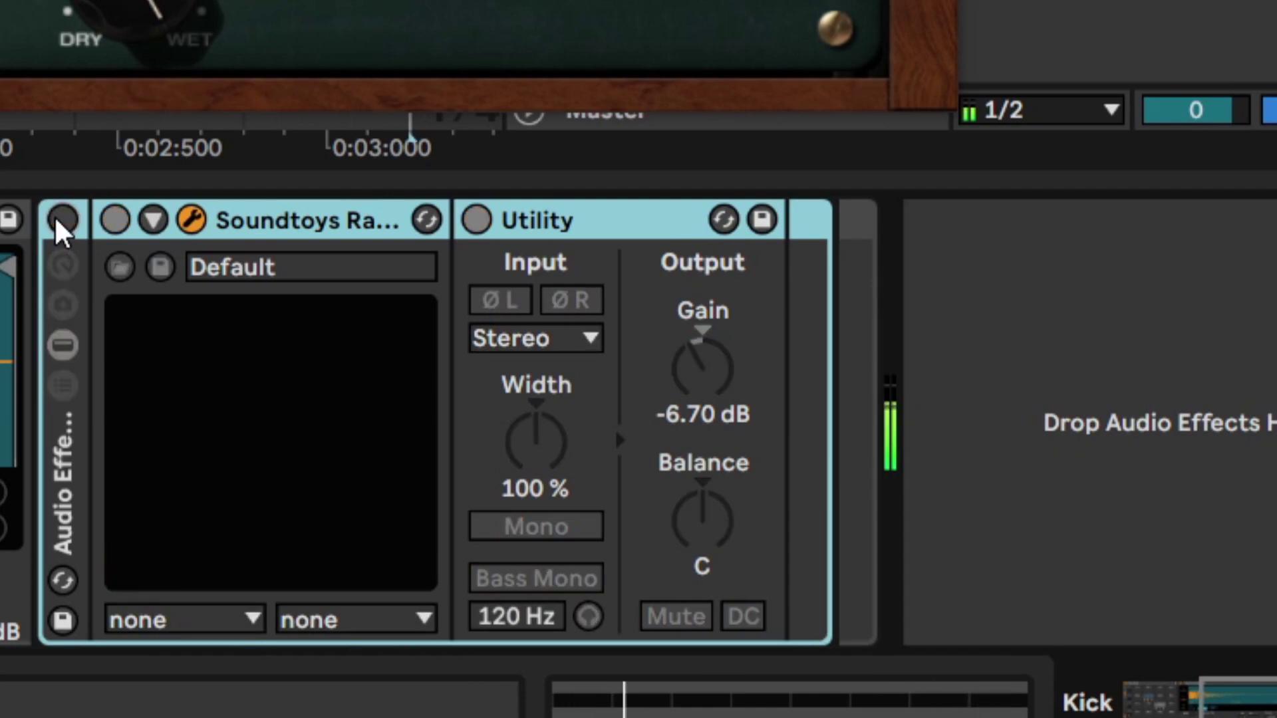
{"action": "left_click", "coordinate": [63, 220]}
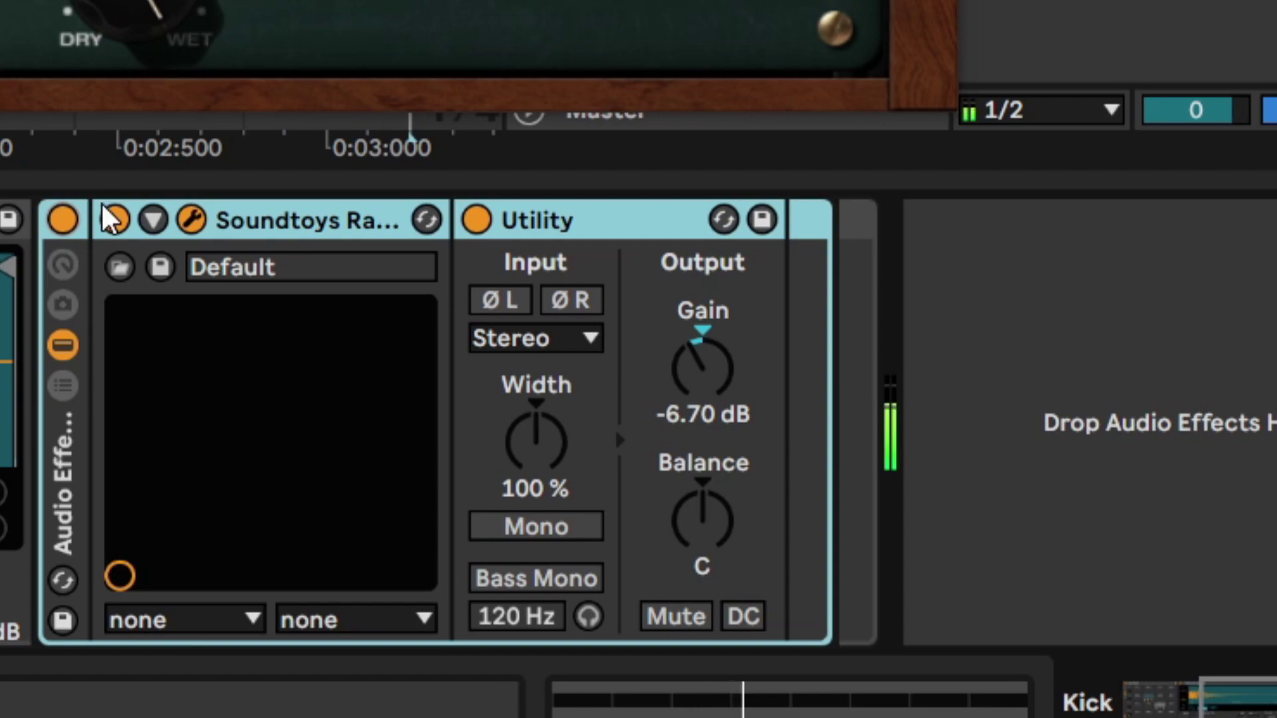
{"action": "left_click", "coordinate": [63, 220]}
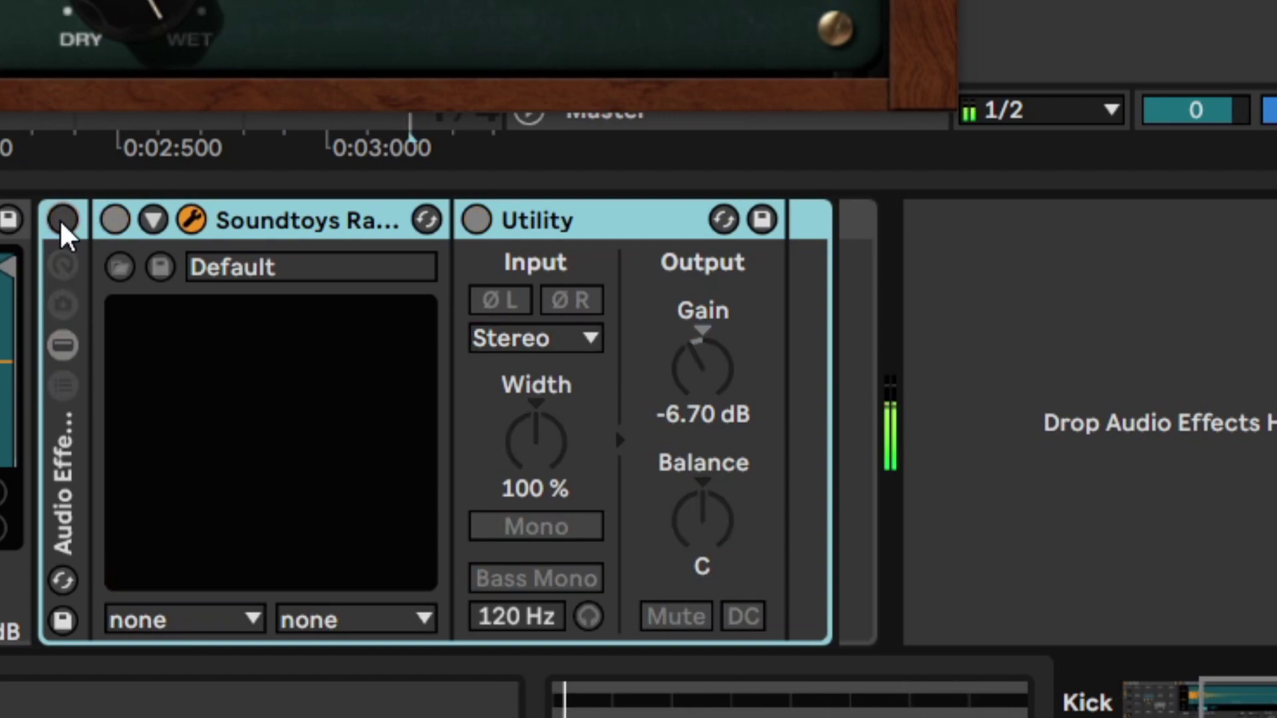
{"action": "left_click", "coordinate": [63, 221]}
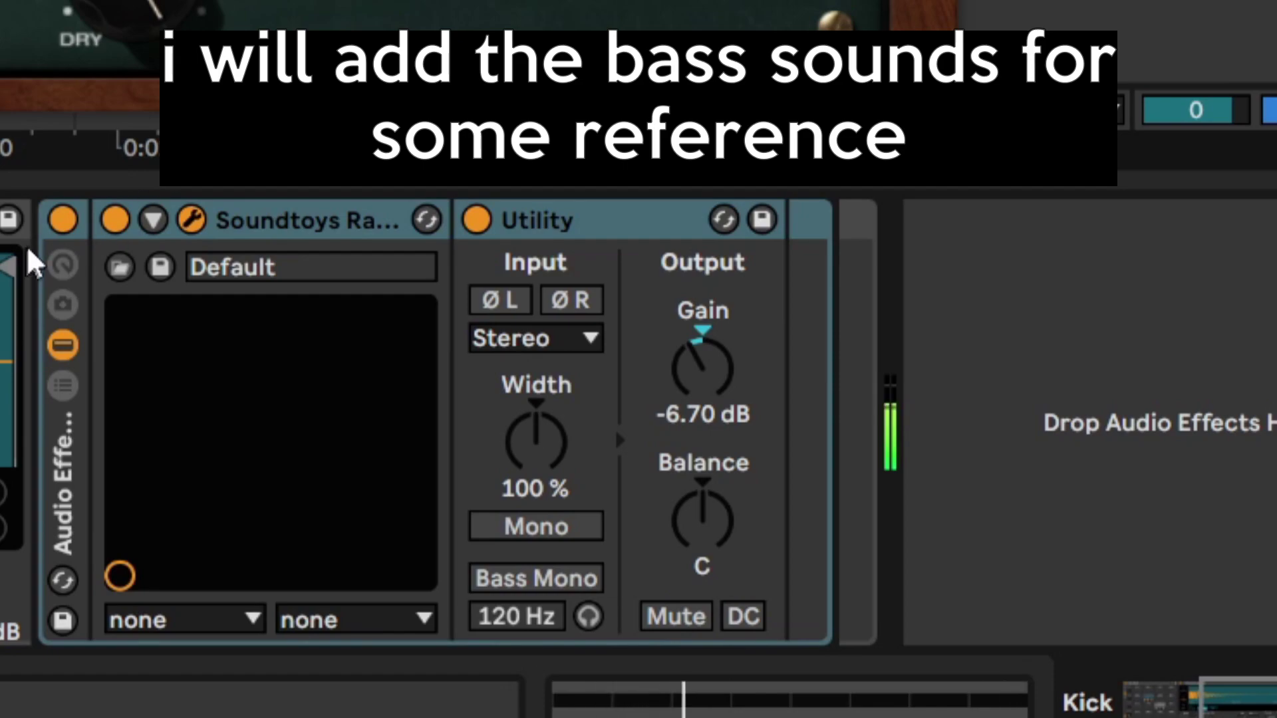
{"action": "left_click", "coordinate": [63, 220]}
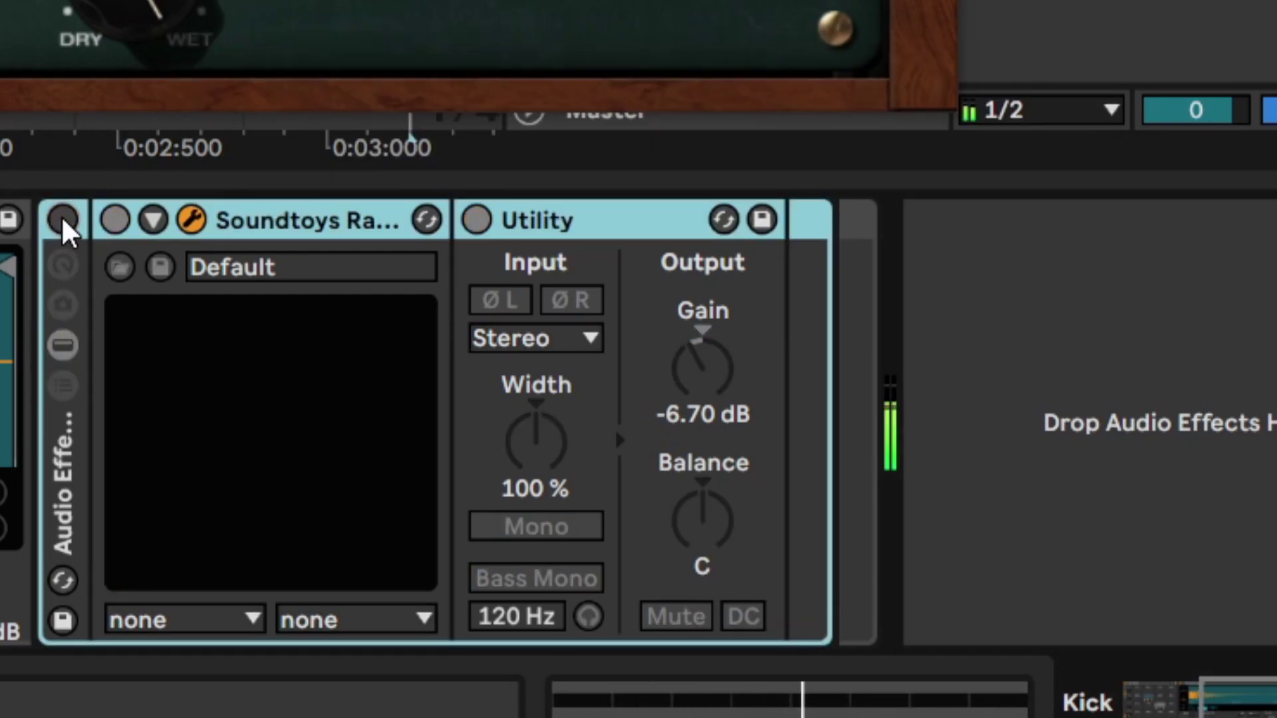
{"action": "left_click", "coordinate": [63, 220]}
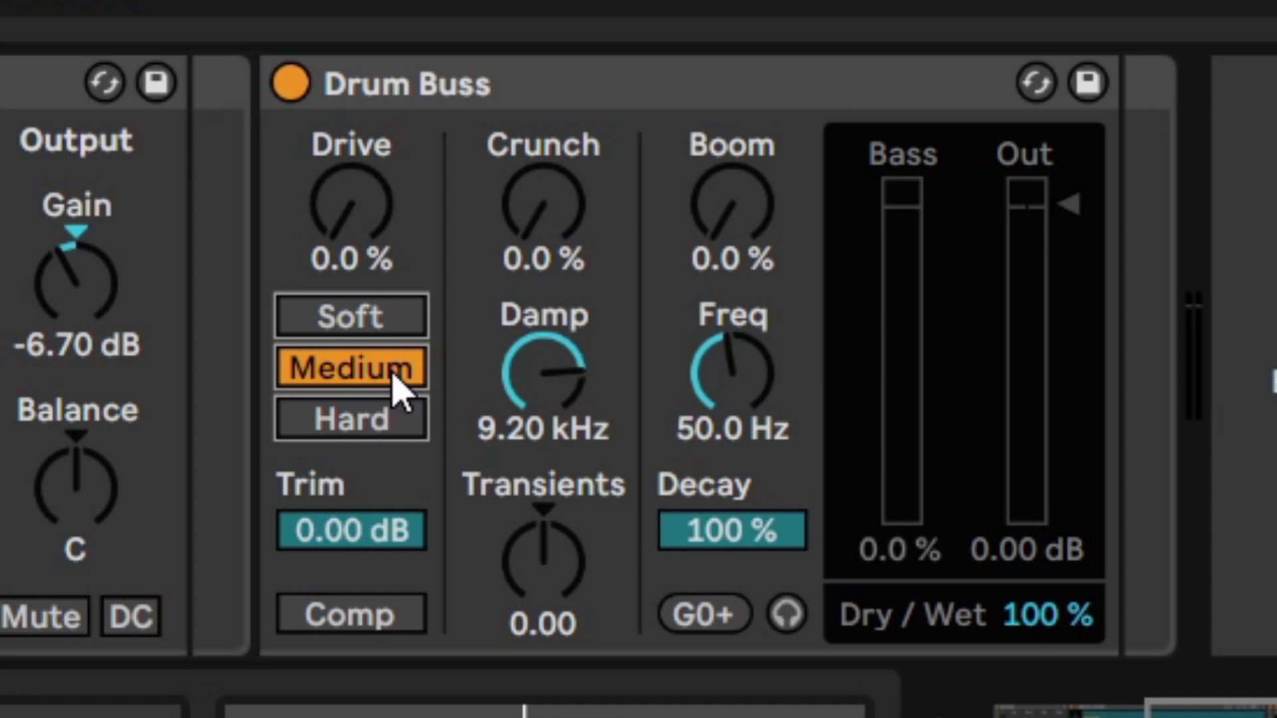
- Play the kick with Drum Buss after the saturation rack and compare it with Drum Buss bypassed
{"action": "key", "text": "space"}
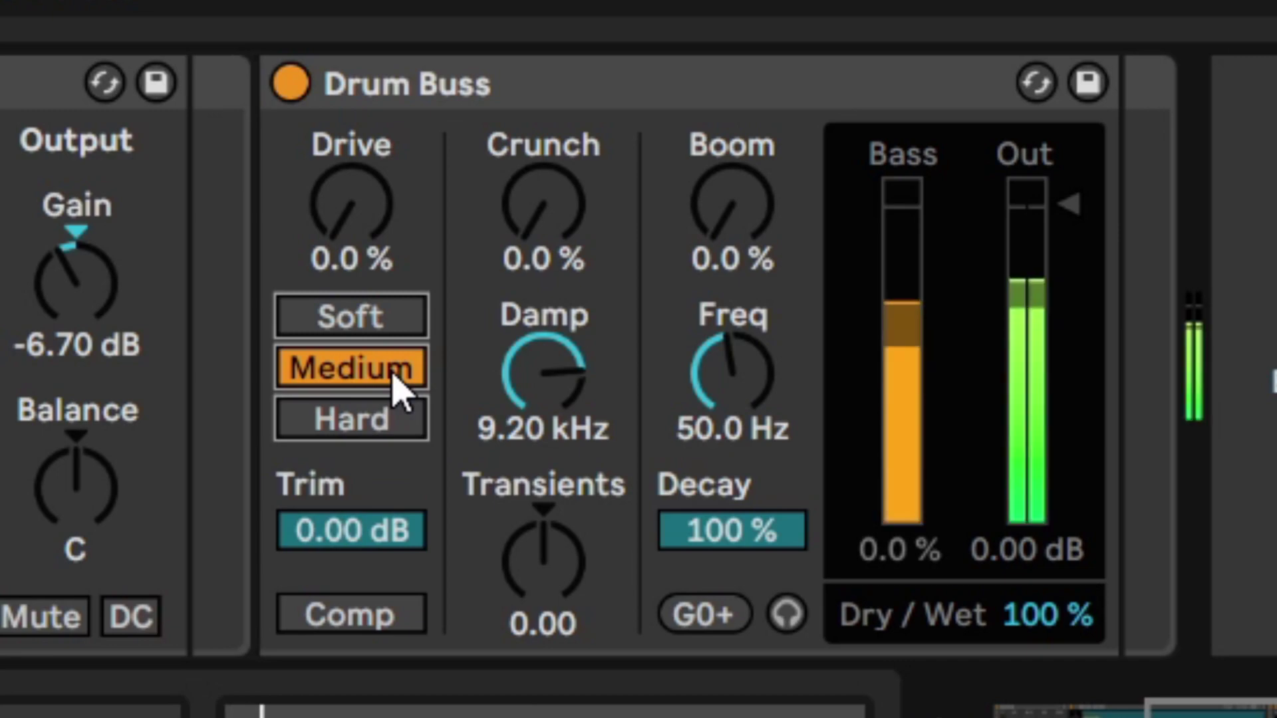
{"action": "left_click", "coordinate": [291, 84]}
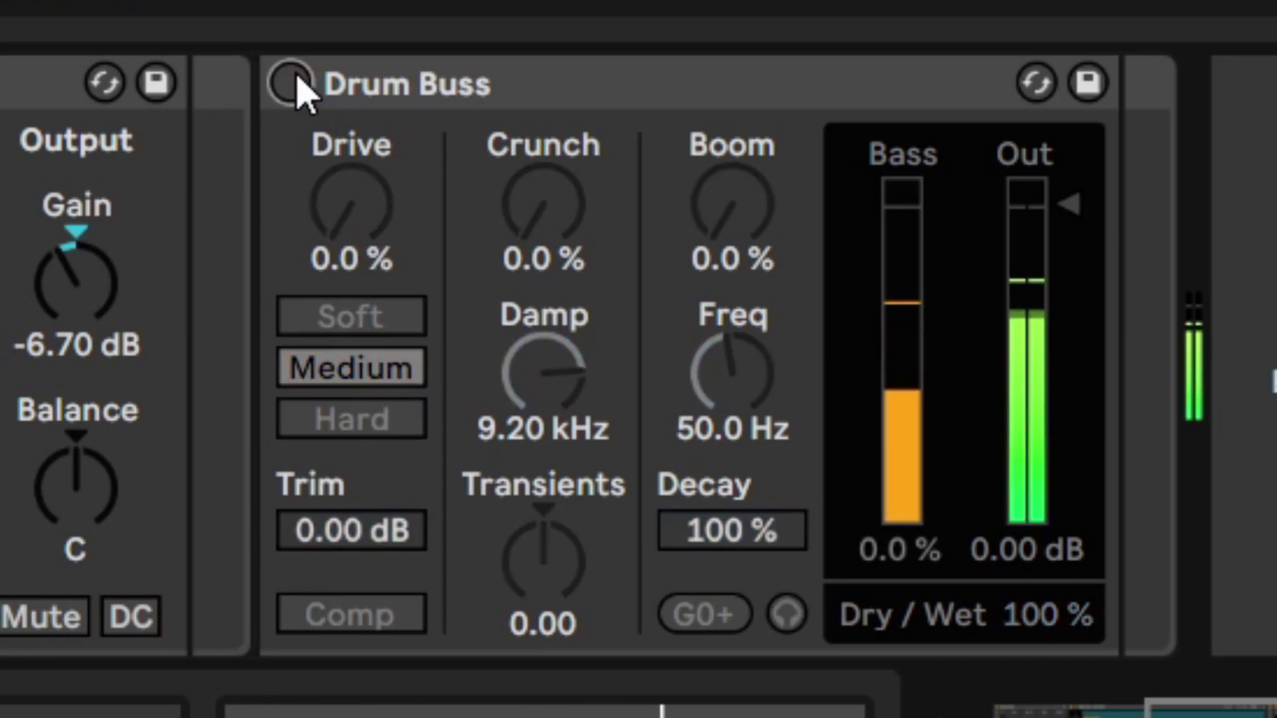
{"action": "left_click", "coordinate": [291, 84]}
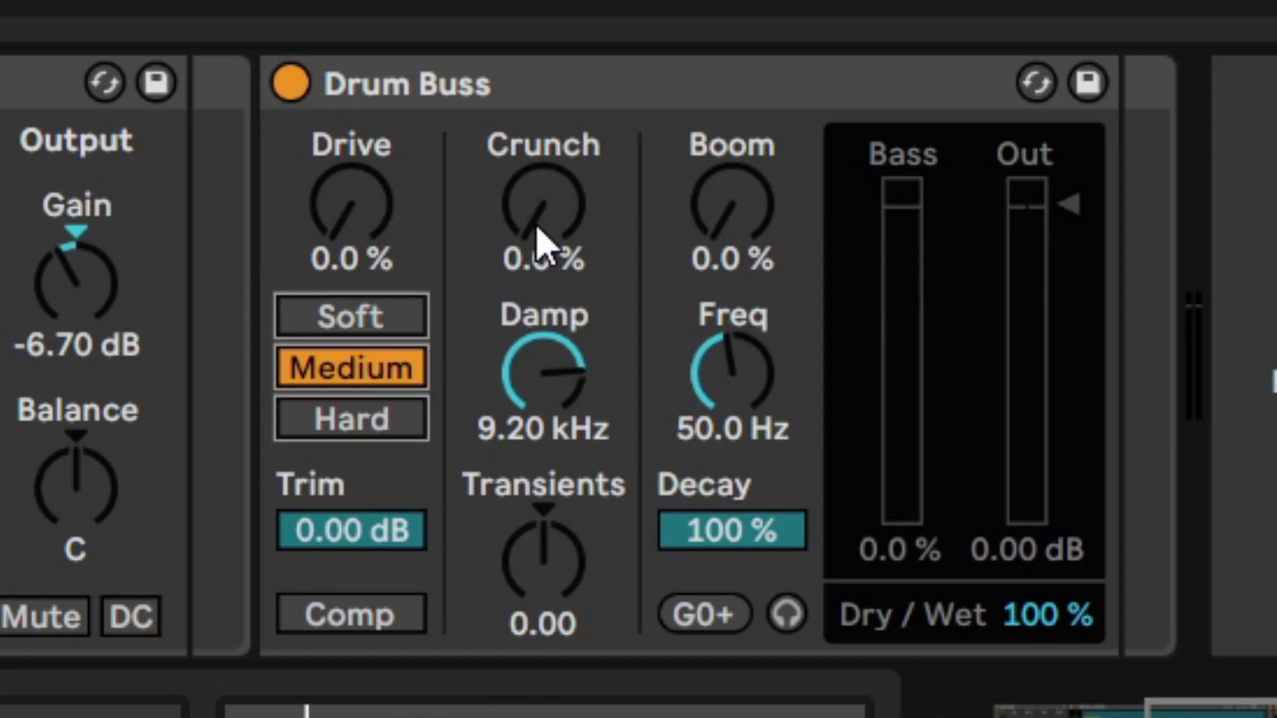
- Set Drum Buss Crunch to 1.3 % and Damp to 18.3 kHz
{"action": "left_click", "coordinate": [545, 543]}
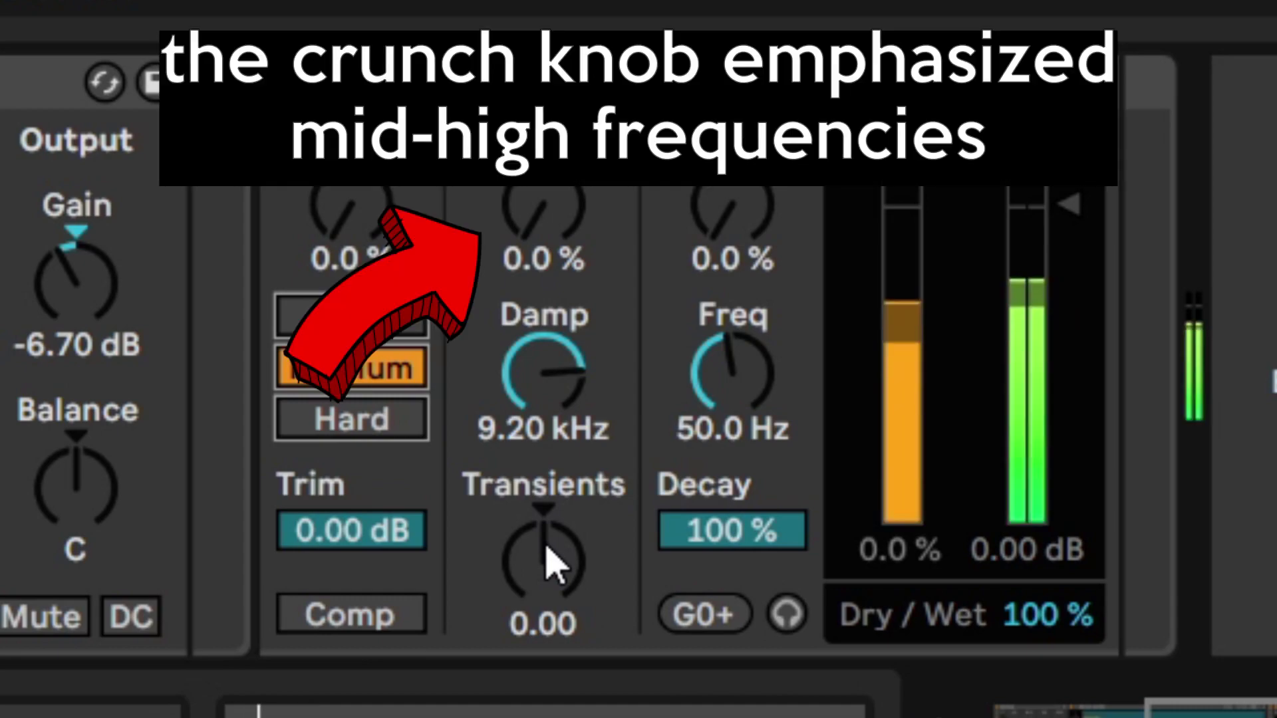
{"action": "left_click_drag", "start_coordinate": [519, 253], "coordinate": [518, 212]}
{"action": "type", "text": "1.3"}
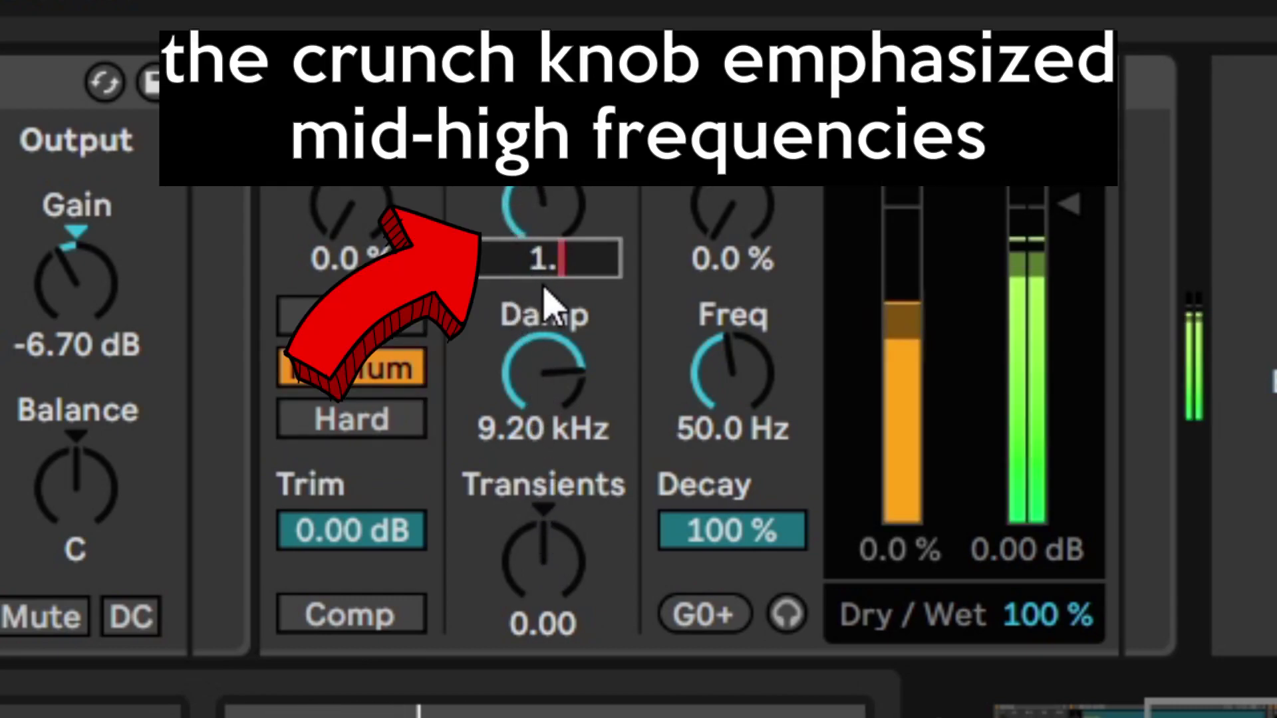
{"action": "key", "text": "Return"}
{"action": "mouse_move", "coordinate": [546, 386]}
{"action": "left_mouse_down"}
{"action": "mouse_move", "coordinate": [545, 446]}
{"action": "mouse_move", "coordinate": [546, 373]}
{"action": "left_mouse_up"}
{"action": "type", "text": "18.3"}
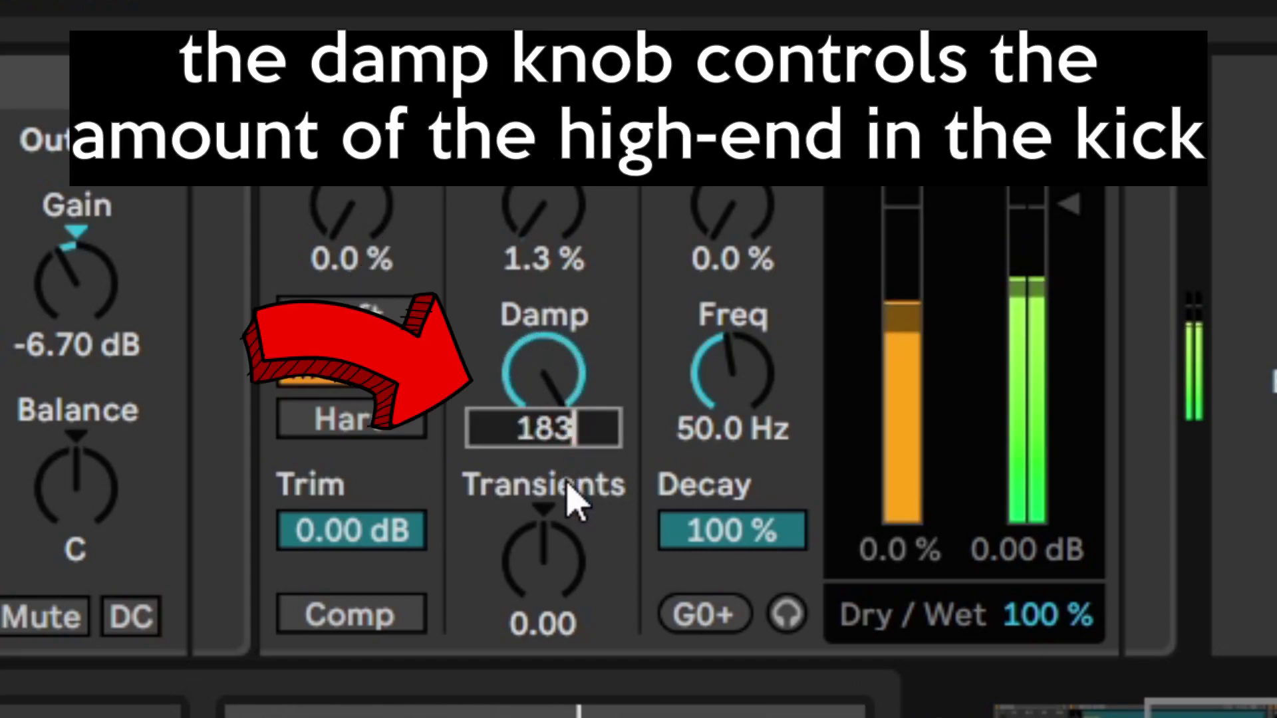
{"action": "key", "text": "Return"}
- Set Drum Buss Transients to -0.06 to slightly soften the kick's attack
{"action": "mouse_move", "coordinate": [552, 602]}
{"action": "left_mouse_down"}
{"action": "mouse_move", "coordinate": [552, 552]}
{"action": "mouse_move", "coordinate": [559, 612]}
{"action": "left_mouse_up"}
{"action": "type", "text": "-0.06"}
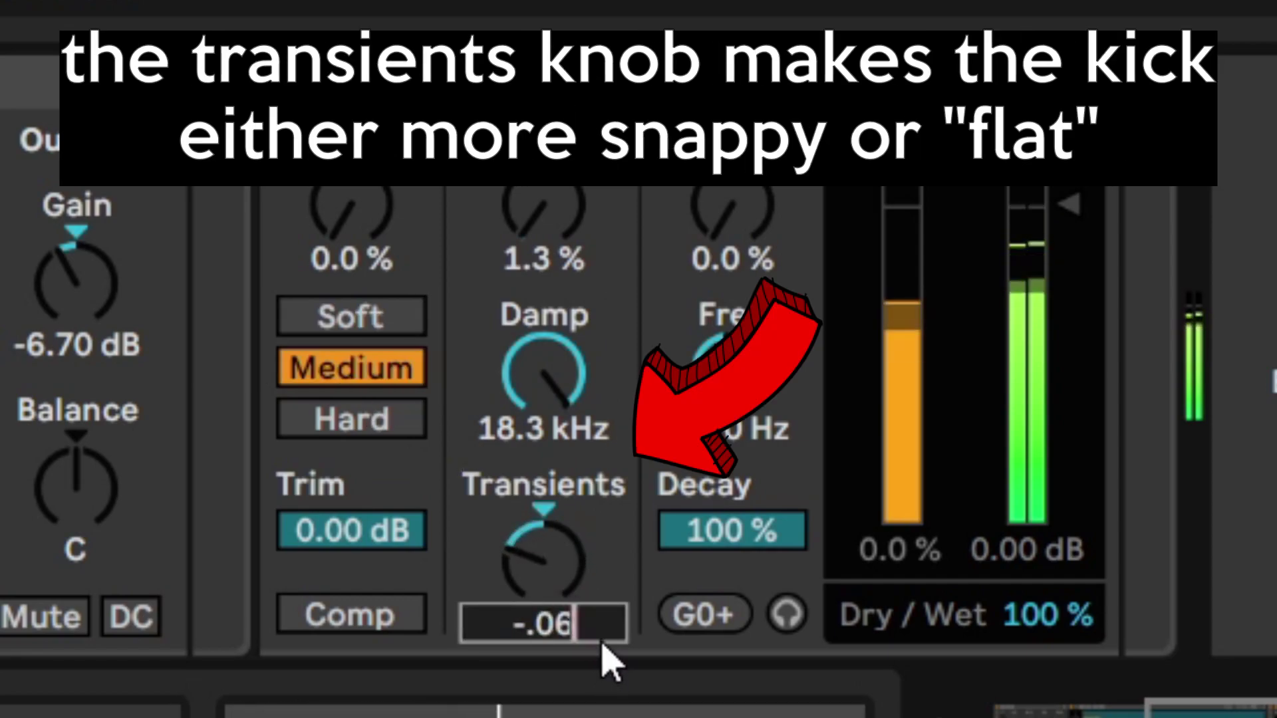
{"action": "key", "text": "Return"}
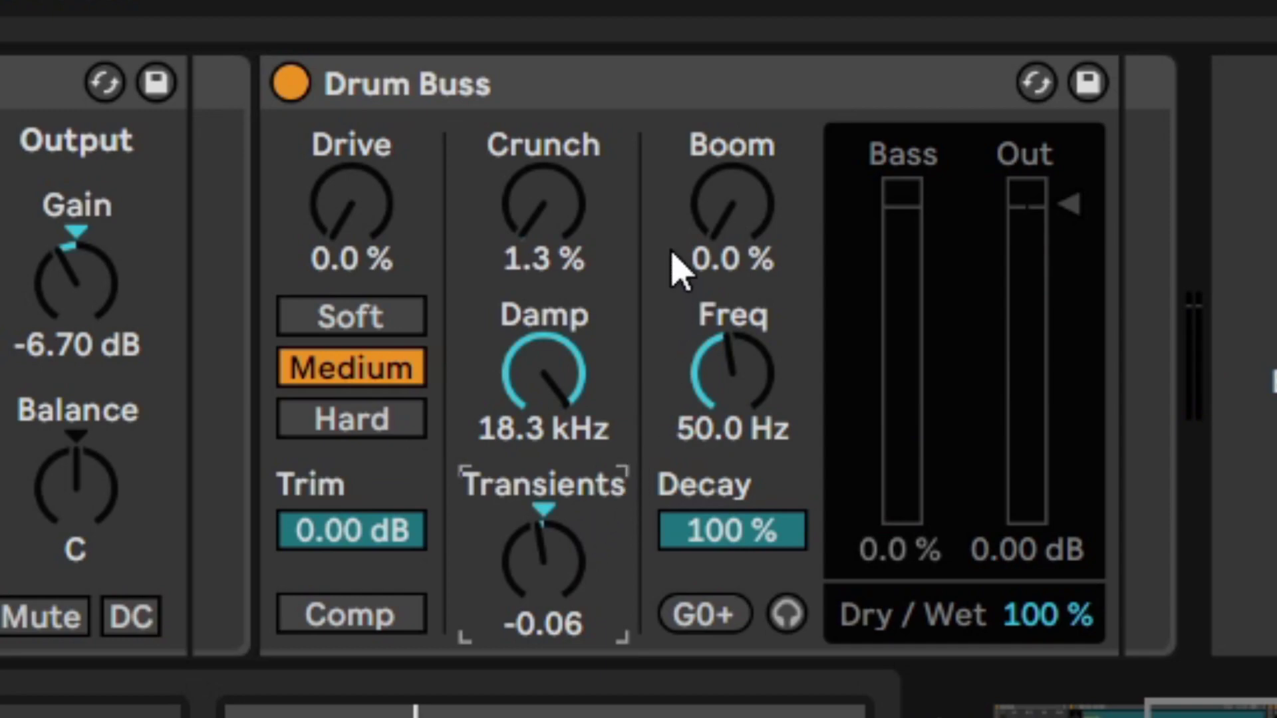
- Raise Drum Buss Boom to 59 % and set its frequency to 51.5 Hz
{"action": "key", "text": "ctrl"}
{"action": "left_click_drag", "start_coordinate": [736, 250], "coordinate": [735, 133]}
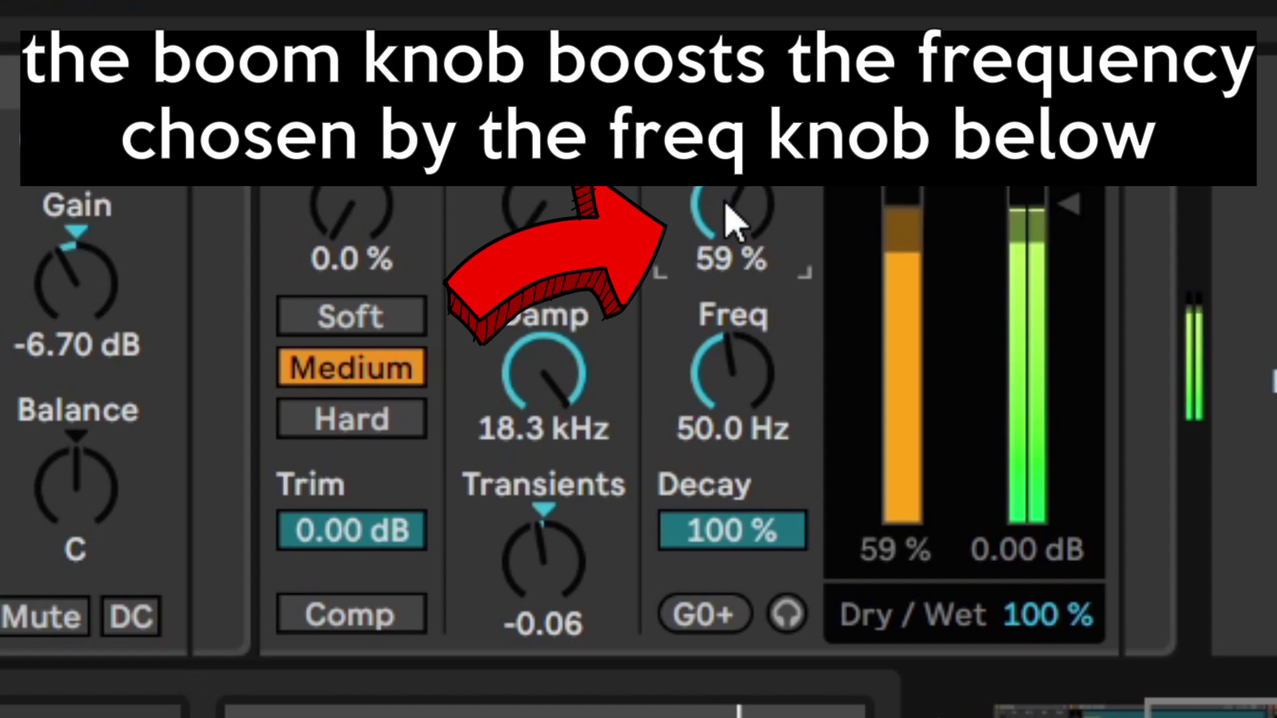
{"action": "mouse_move", "coordinate": [735, 370]}
{"action": "left_mouse_down"}
{"action": "mouse_move", "coordinate": [735, 355]}
{"action": "mouse_move", "coordinate": [734, 387]}
{"action": "left_mouse_up"}
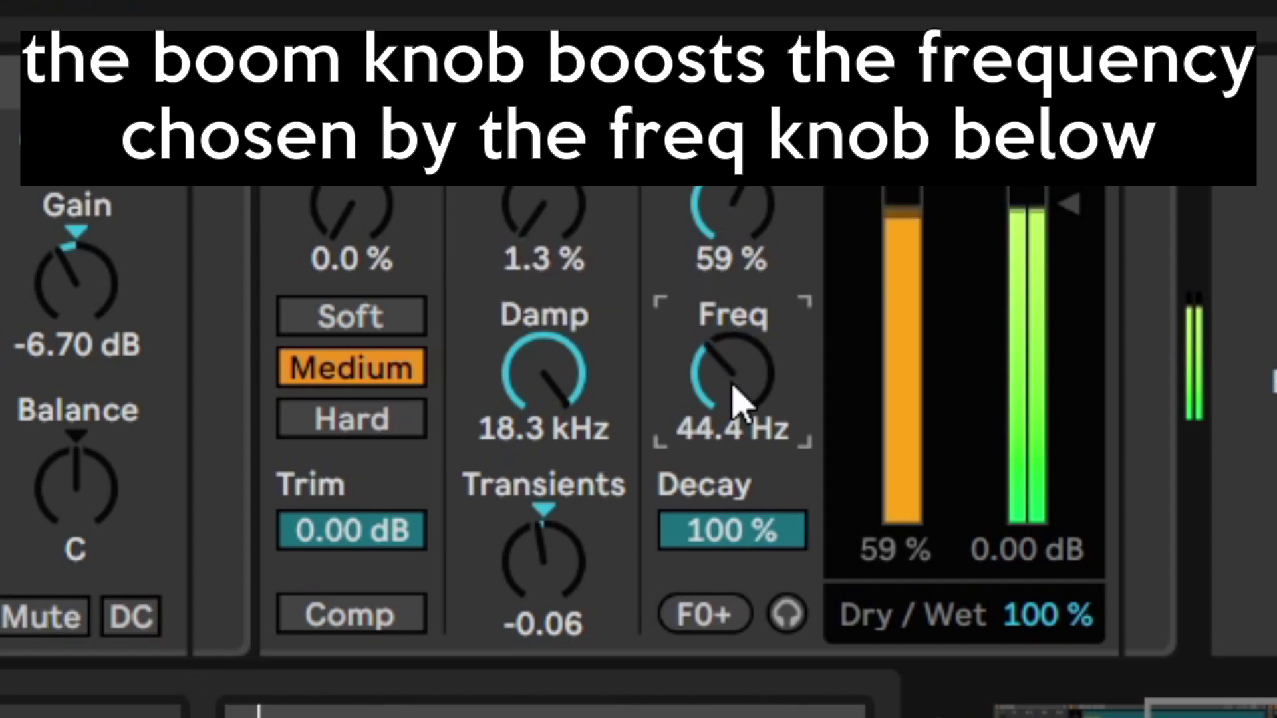
{"action": "type", "text": "51.5"}
{"action": "key", "text": "Return"}
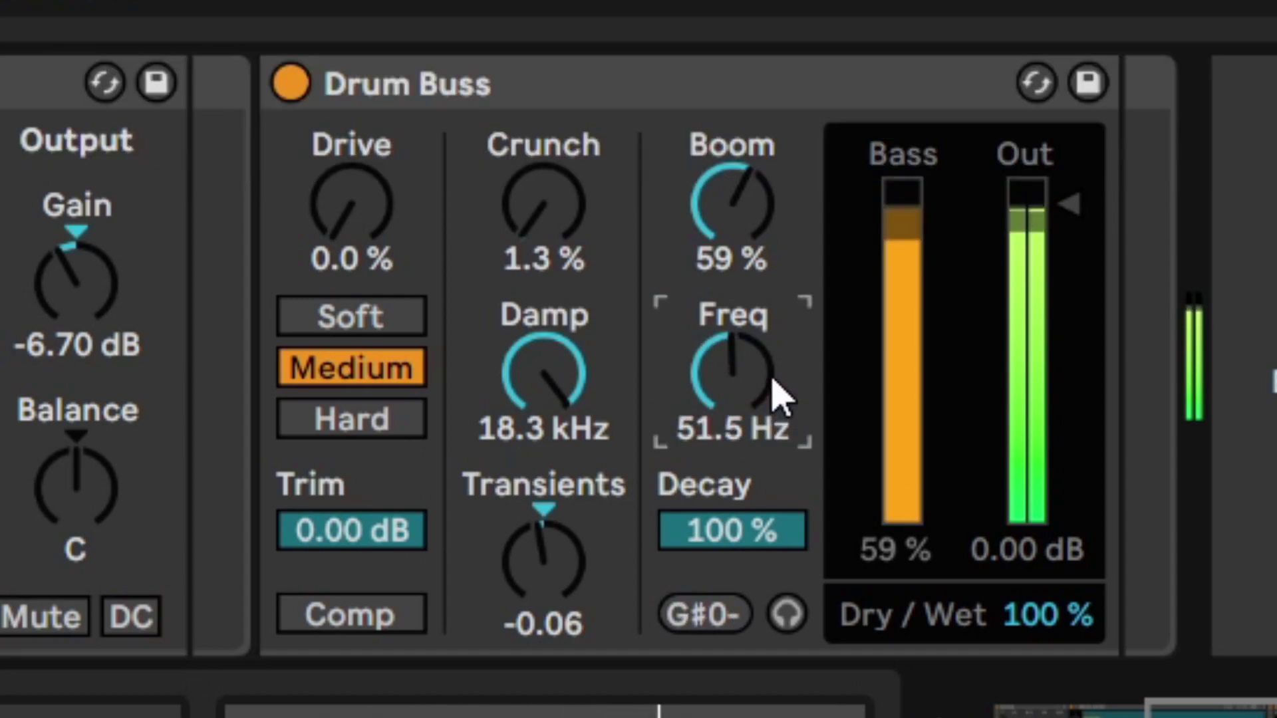
- Set Drum Buss Boom to 20 % and Dry/Wet to 88 %
{"action": "left_click", "coordinate": [727, 225]}
{"action": "mouse_move", "coordinate": [727, 225]}
{"action": "left_mouse_down"}
{"action": "mouse_move", "coordinate": [727, 279]}
{"action": "mouse_move", "coordinate": [726, 200]}
{"action": "left_mouse_up"}
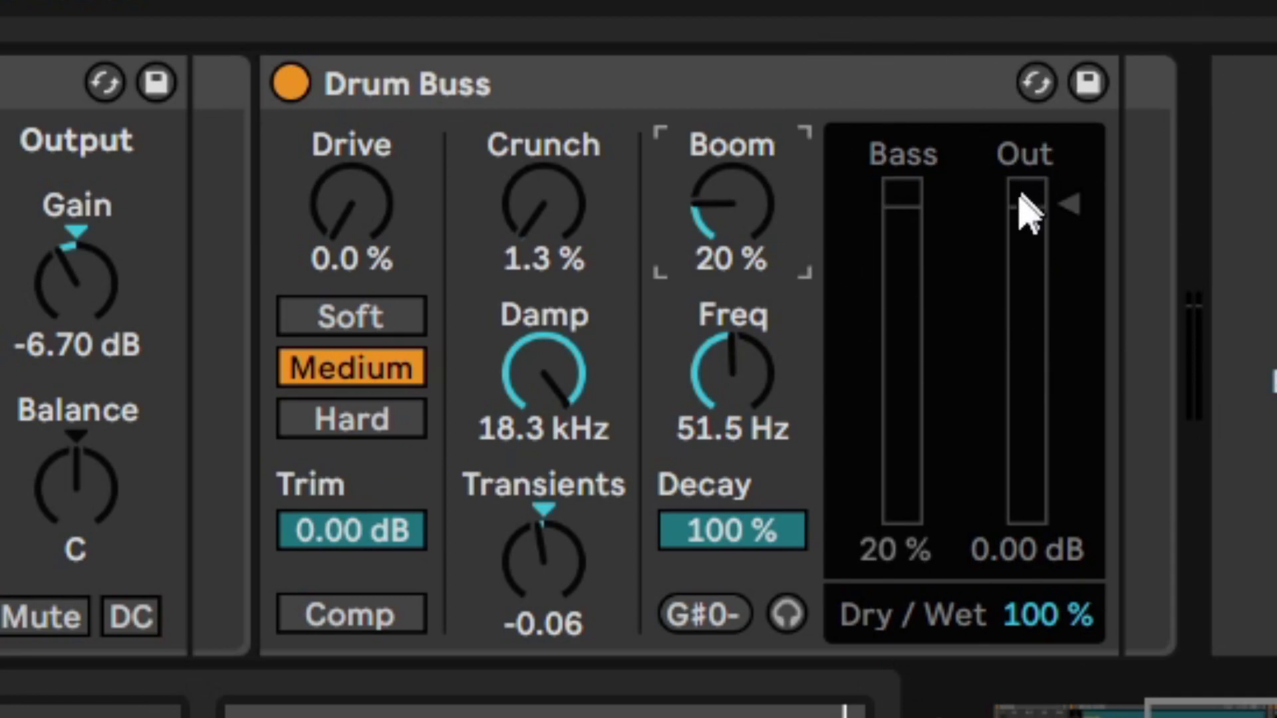
{"action": "left_click_drag", "start_coordinate": [1042, 614], "coordinate": [1042, 653]}
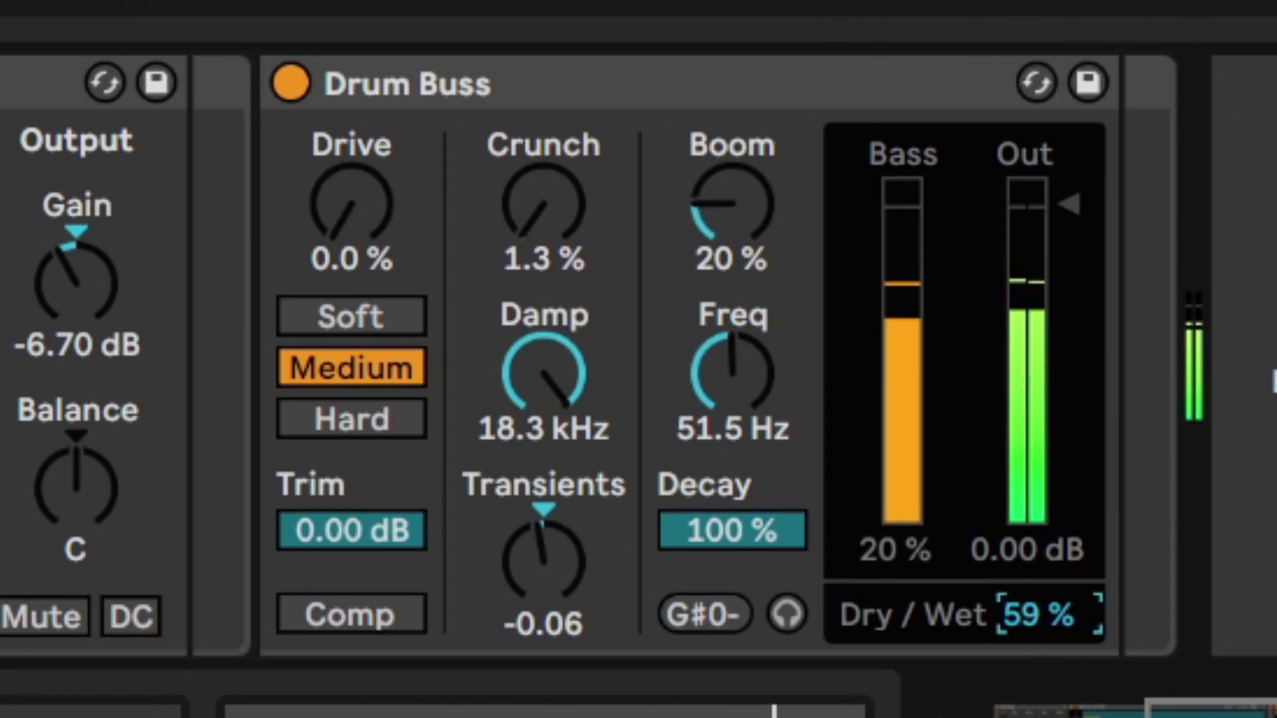
{"action": "type", "text": "88"}
{"action": "key", "text": "Return"}
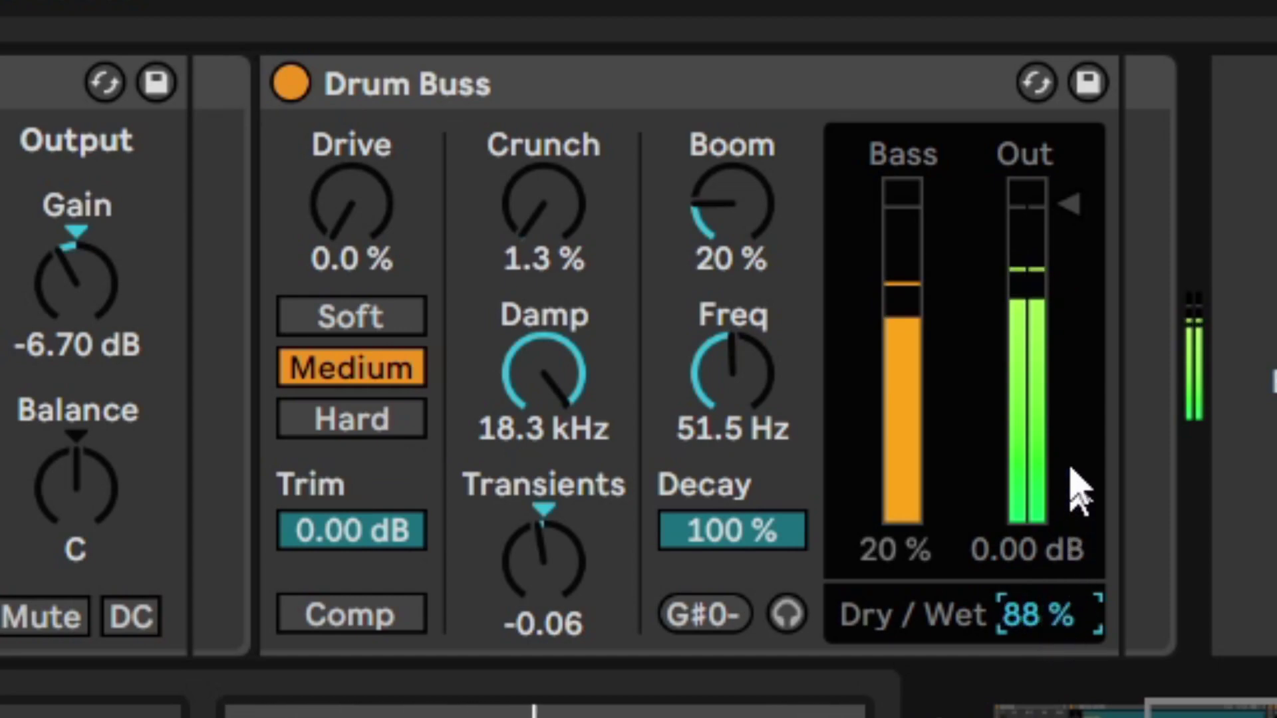
- Lower the Drum Buss output to -4.50 dB and compare the kick with Drum Buss bypassed
{"action": "left_click_drag", "start_coordinate": [1064, 211], "coordinate": [1049, 419]}
{"action": "scroll", "coordinate": [1035, 439], "scroll_direction": "down", "scroll_amount": 3}
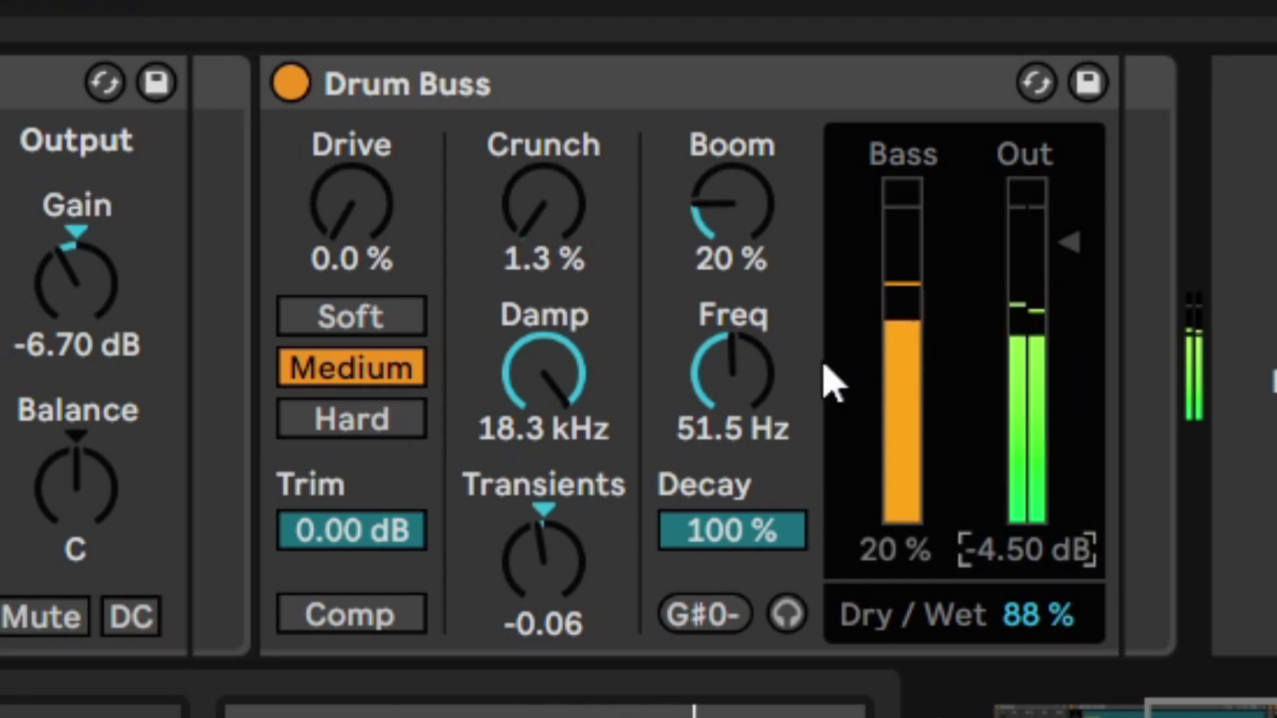
{"action": "left_click", "coordinate": [293, 85]}
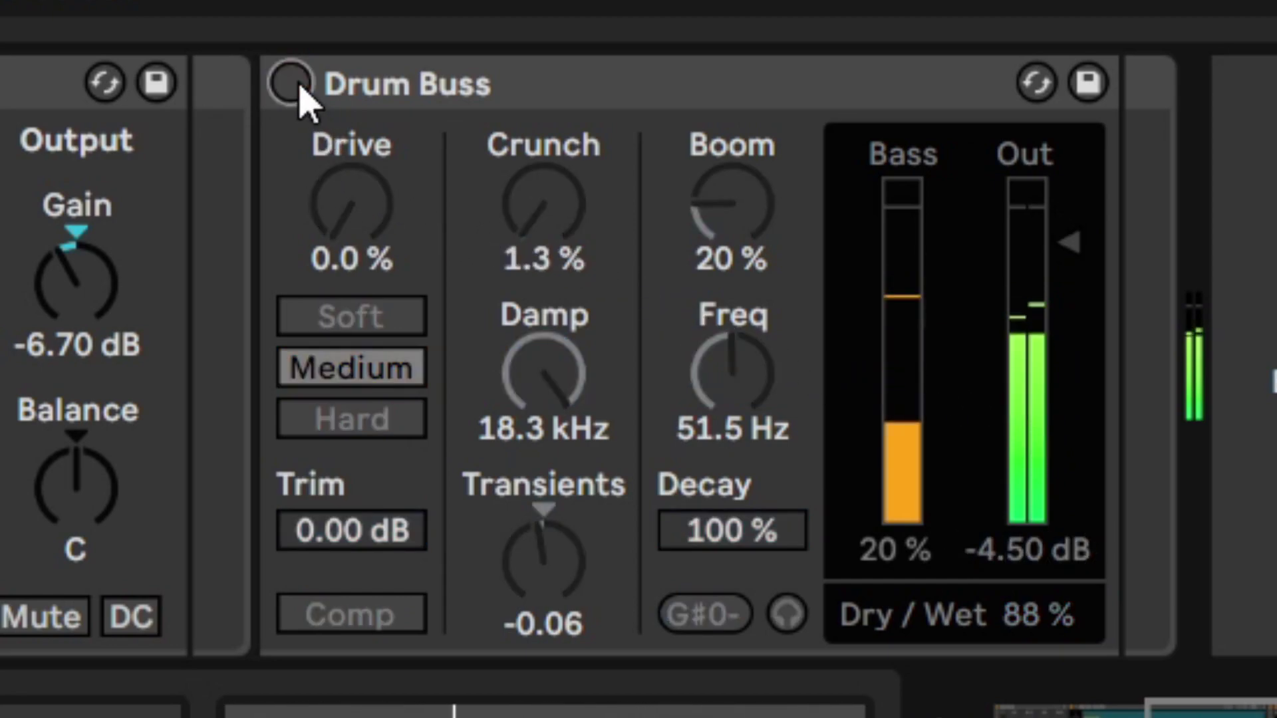
{"action": "left_click", "coordinate": [292, 85]}
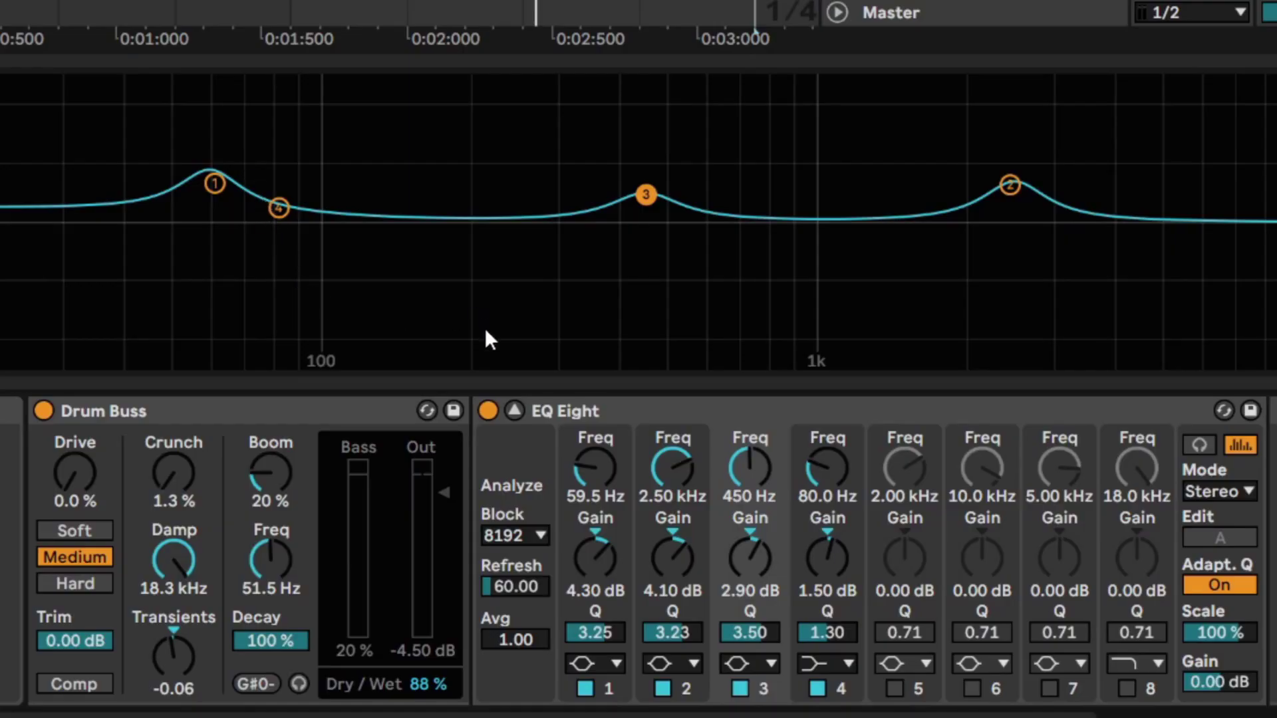
- Play the kick with bands 1 to 4 of the EQ Eight after Drum Buss switched off
{"action": "left_click", "coordinate": [587, 689]}
{"action": "left_click", "coordinate": [664, 689]}
{"action": "left_click", "coordinate": [740, 690]}
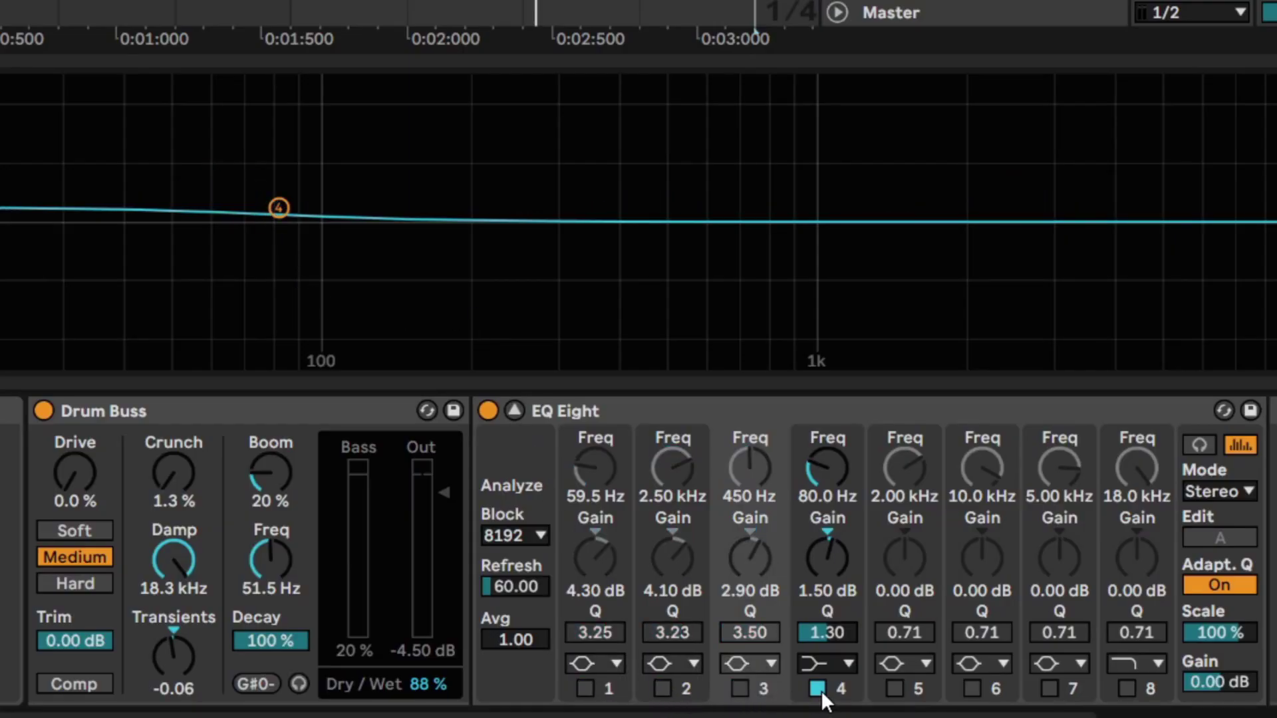
{"action": "left_click", "coordinate": [818, 690]}
{"action": "key", "text": "space"}
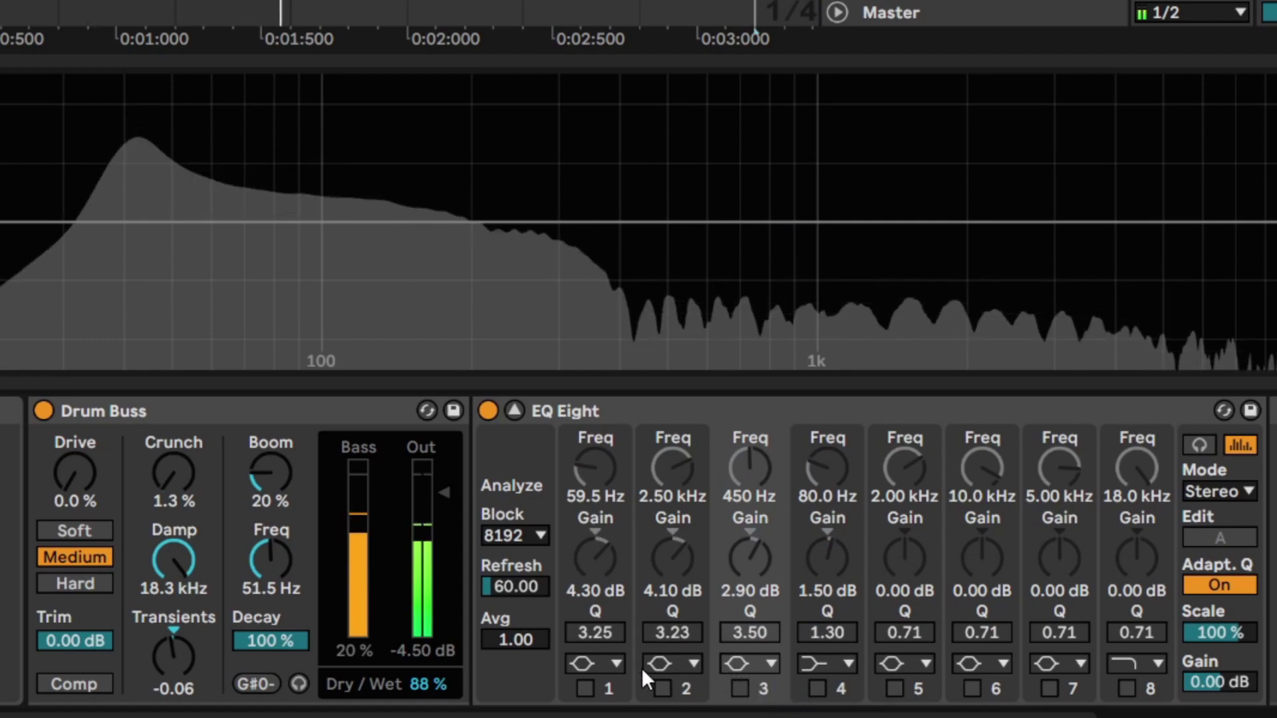
- Audition the 59.5 Hz bell boost and the 80 Hz low-shelf boost on and off in turn, leaving both on
{"action": "left_click", "coordinate": [584, 689]}
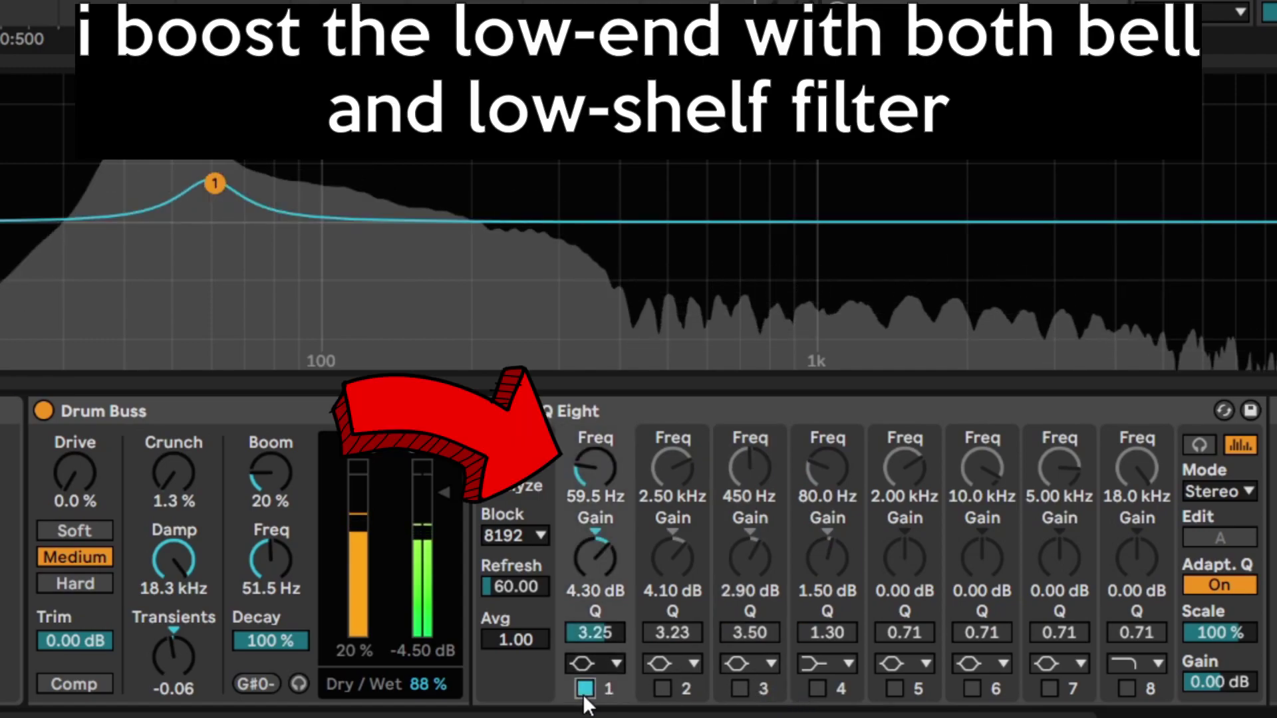
{"action": "left_click", "coordinate": [586, 689]}
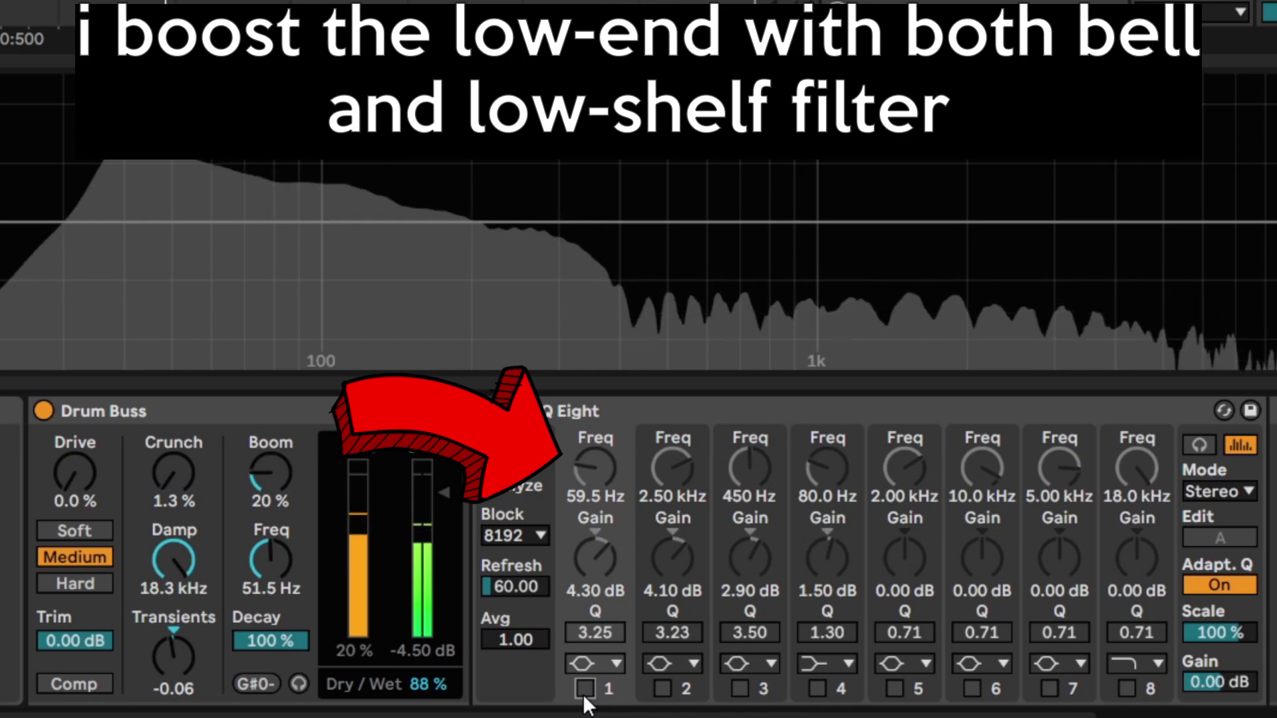
{"action": "left_click", "coordinate": [585, 690]}
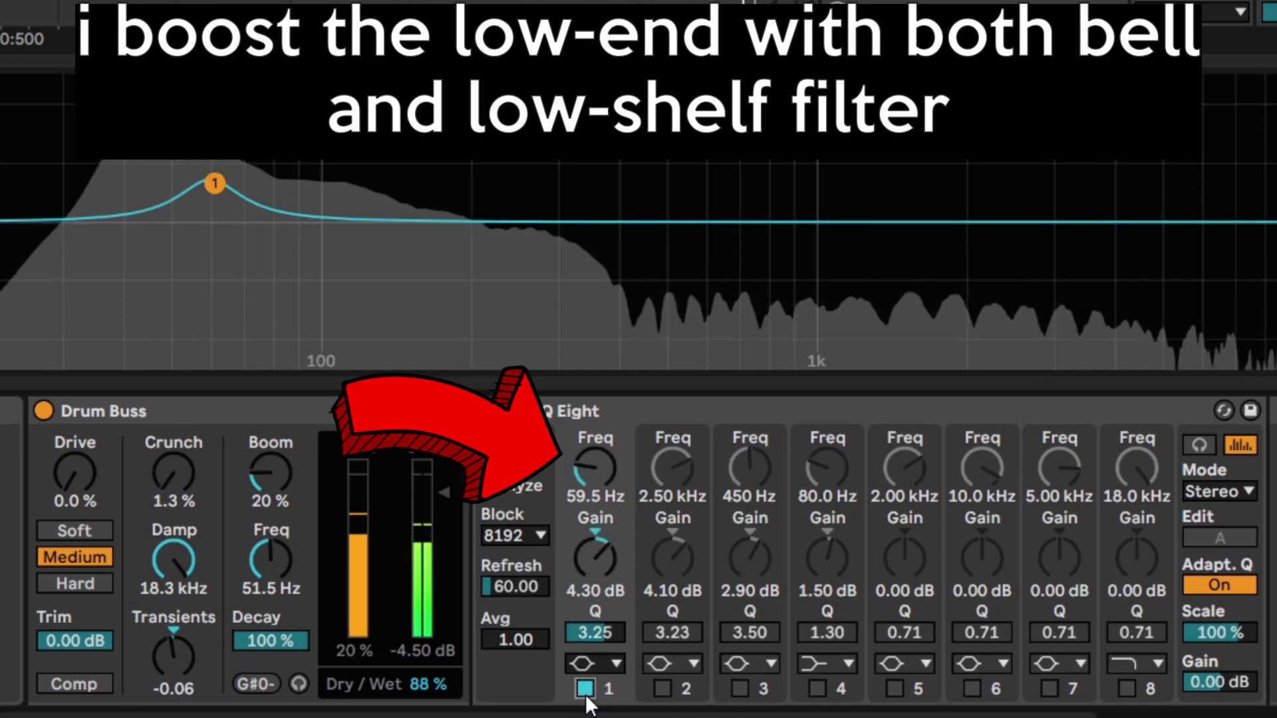
{"action": "left_click", "coordinate": [821, 689]}
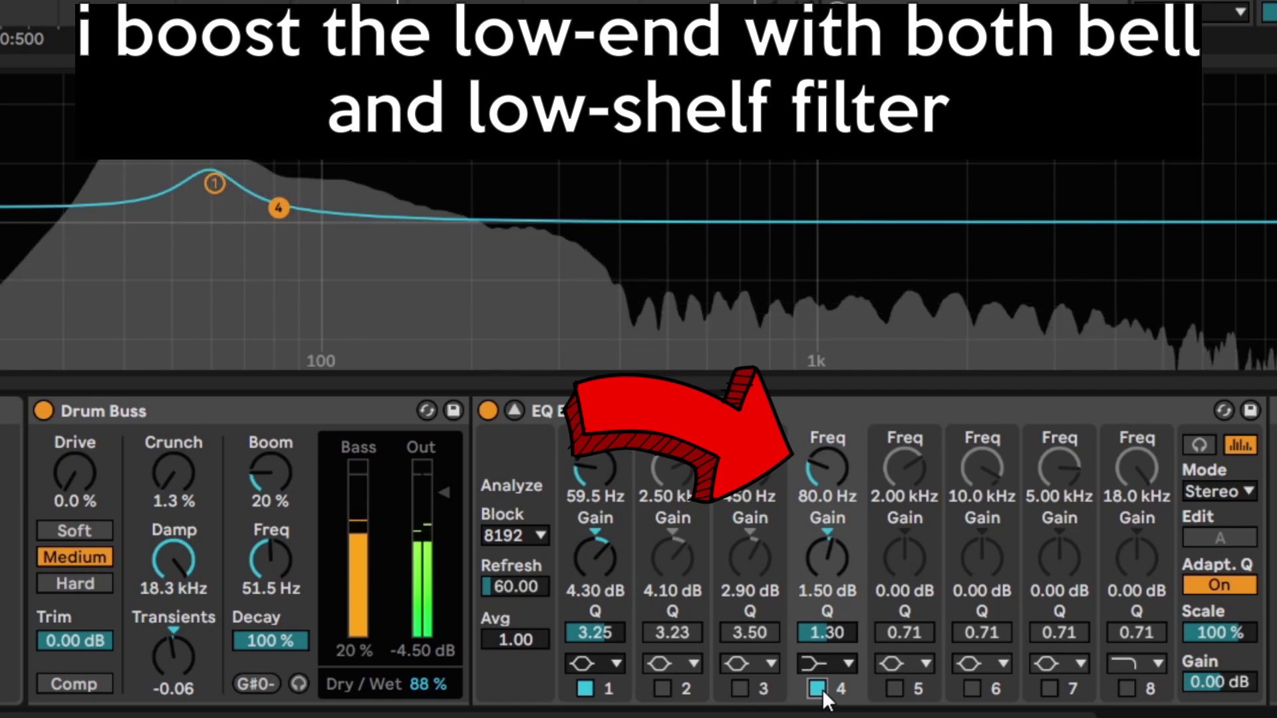
{"action": "left_click", "coordinate": [818, 689]}
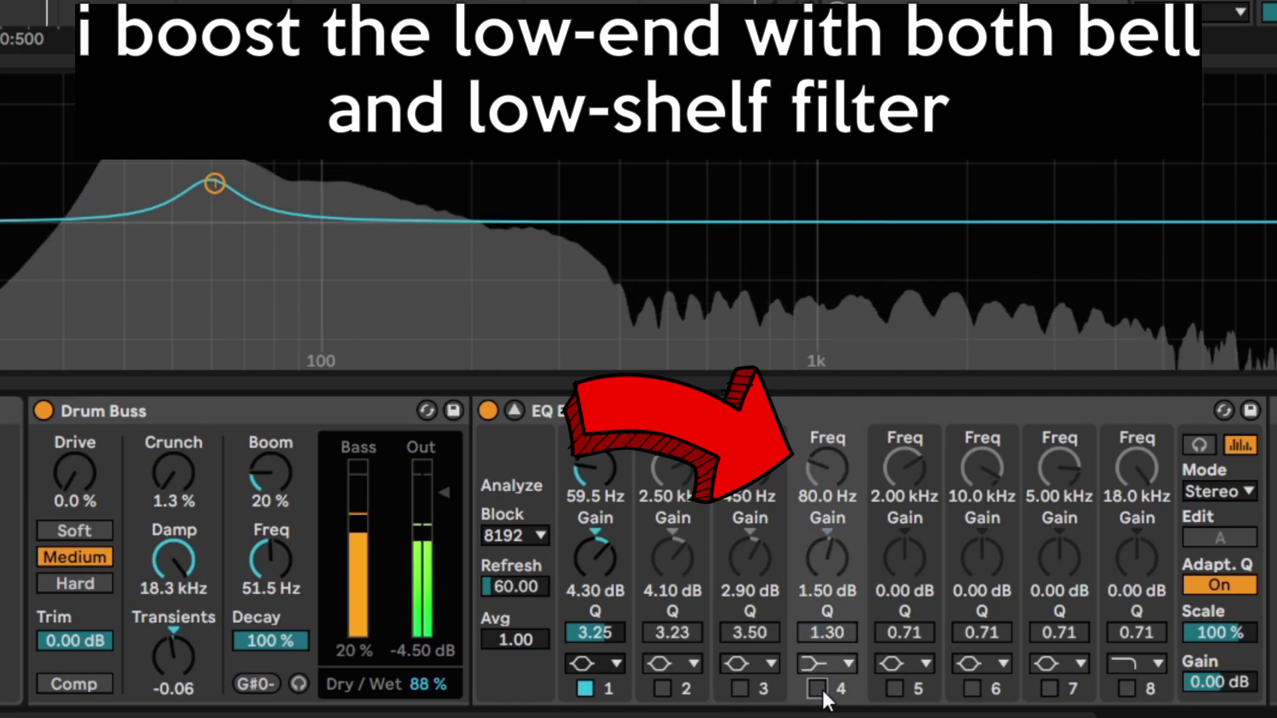
{"action": "left_click", "coordinate": [819, 689]}
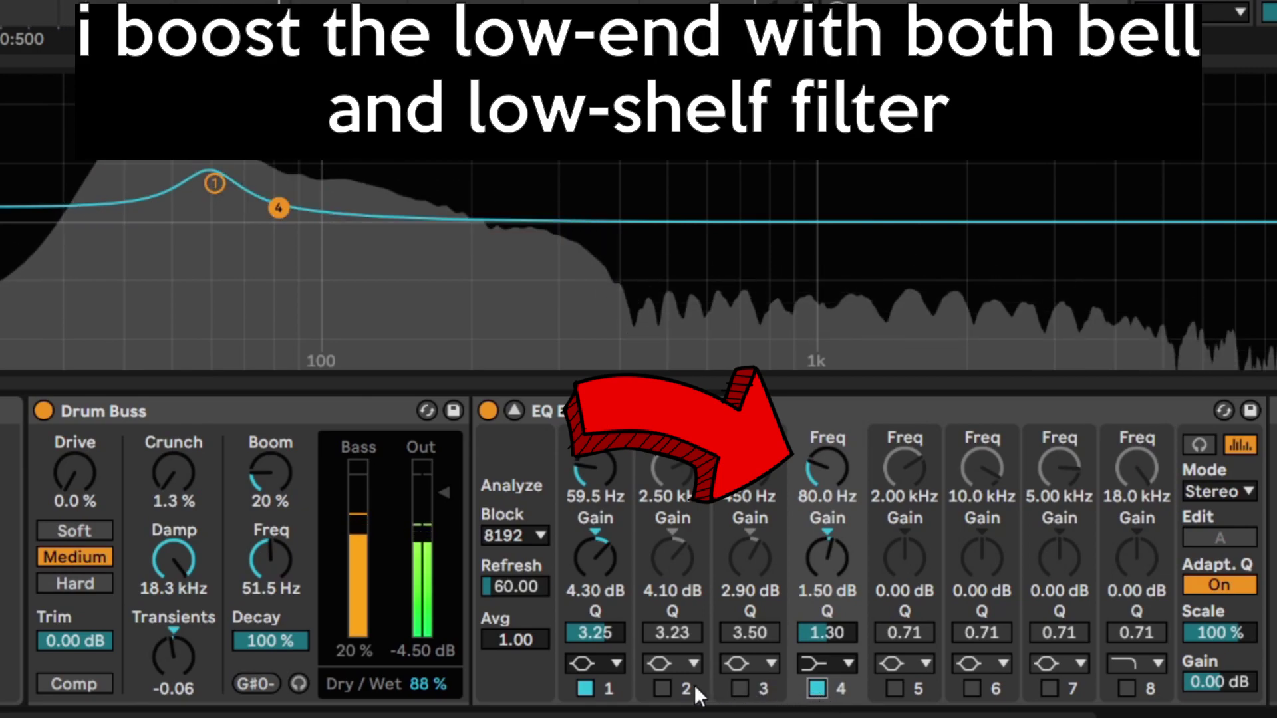
- Compare the kick with and without EQ Eight's 2.50 kHz boost, leaving the band on
{"action": "left_click", "coordinate": [662, 689]}
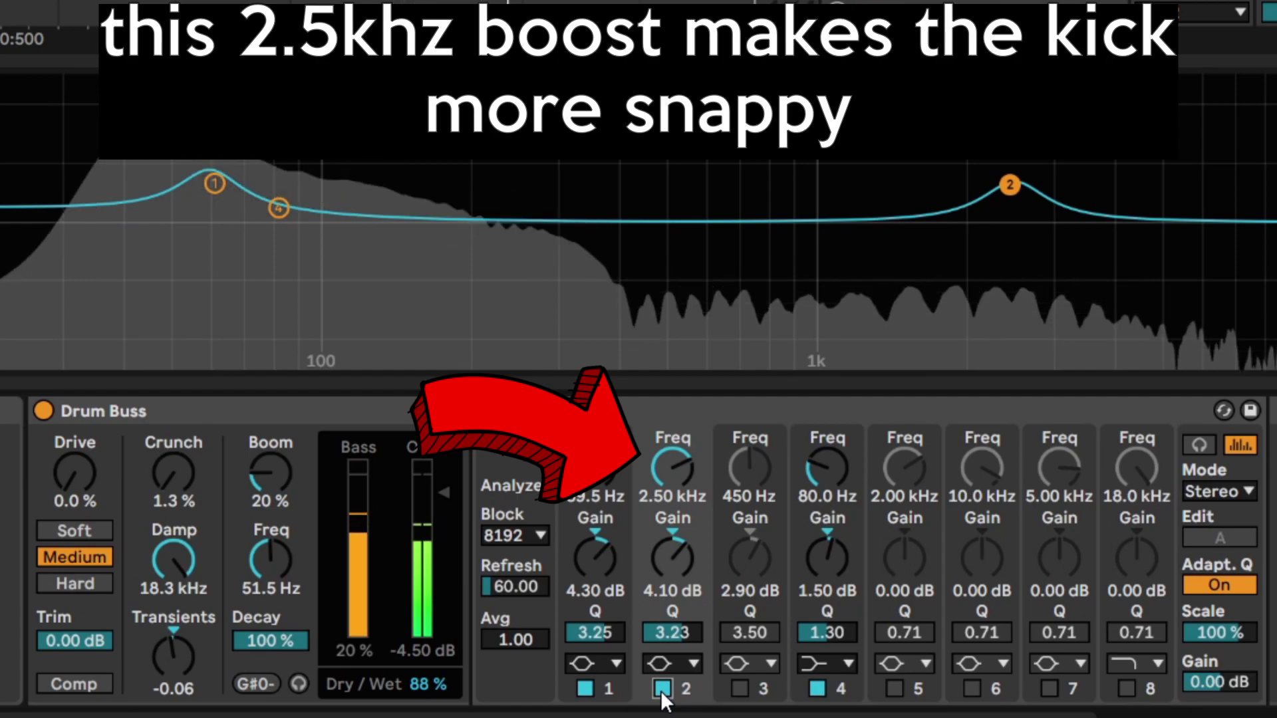
{"action": "left_click", "coordinate": [662, 689]}
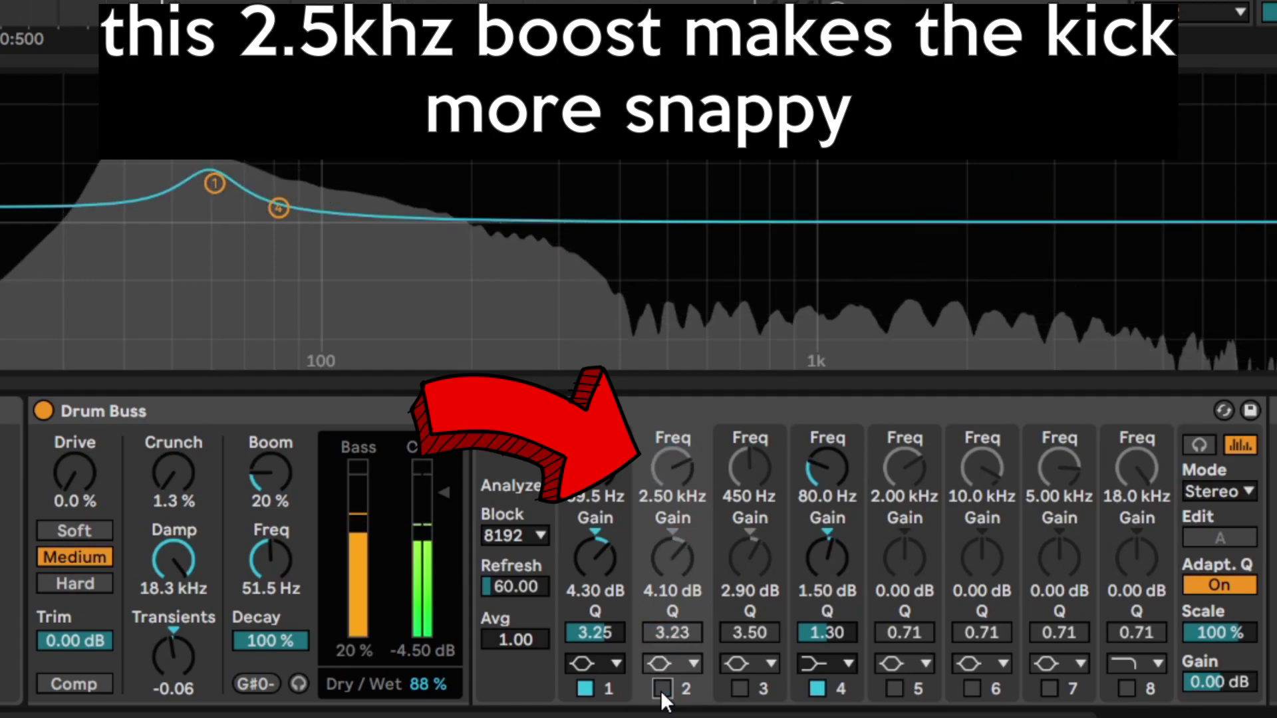
{"action": "left_click", "coordinate": [661, 689]}
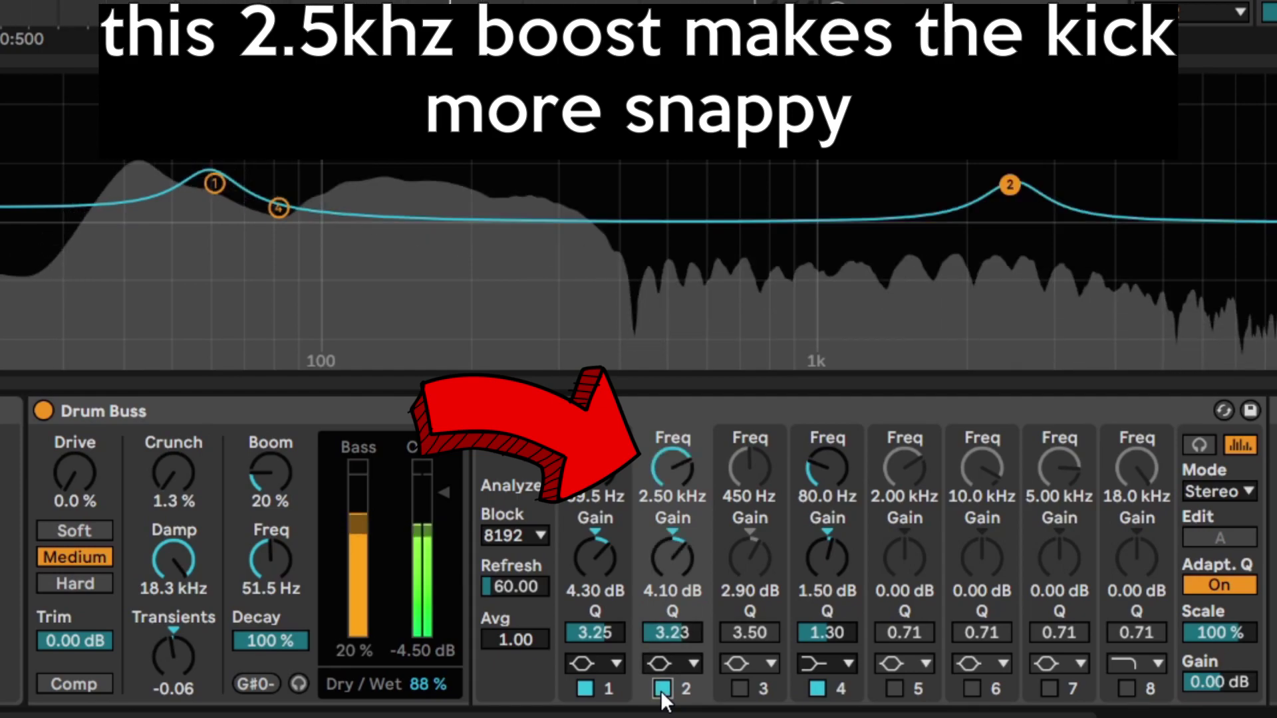
- Audition the 450 Hz boost on and off, leave it on, and compare the kick with the whole EQ Eight bypassed
{"action": "left_click", "coordinate": [739, 689]}
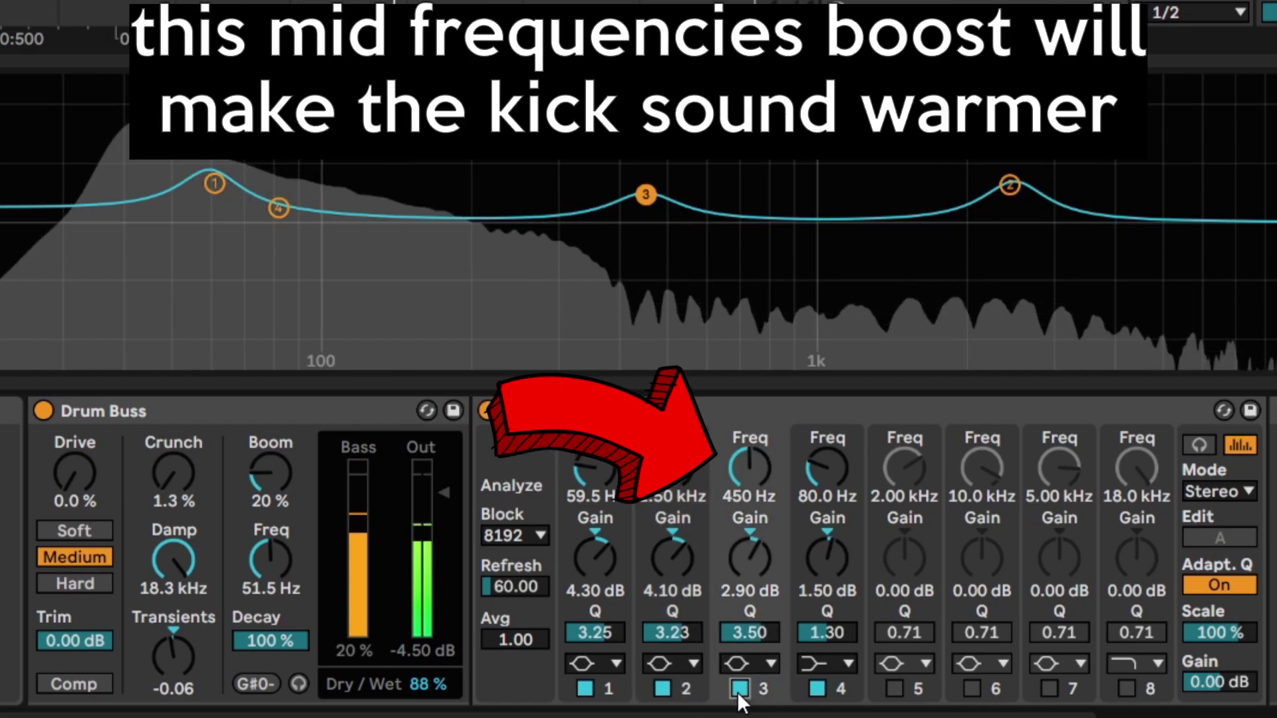
{"action": "left_click", "coordinate": [739, 689]}
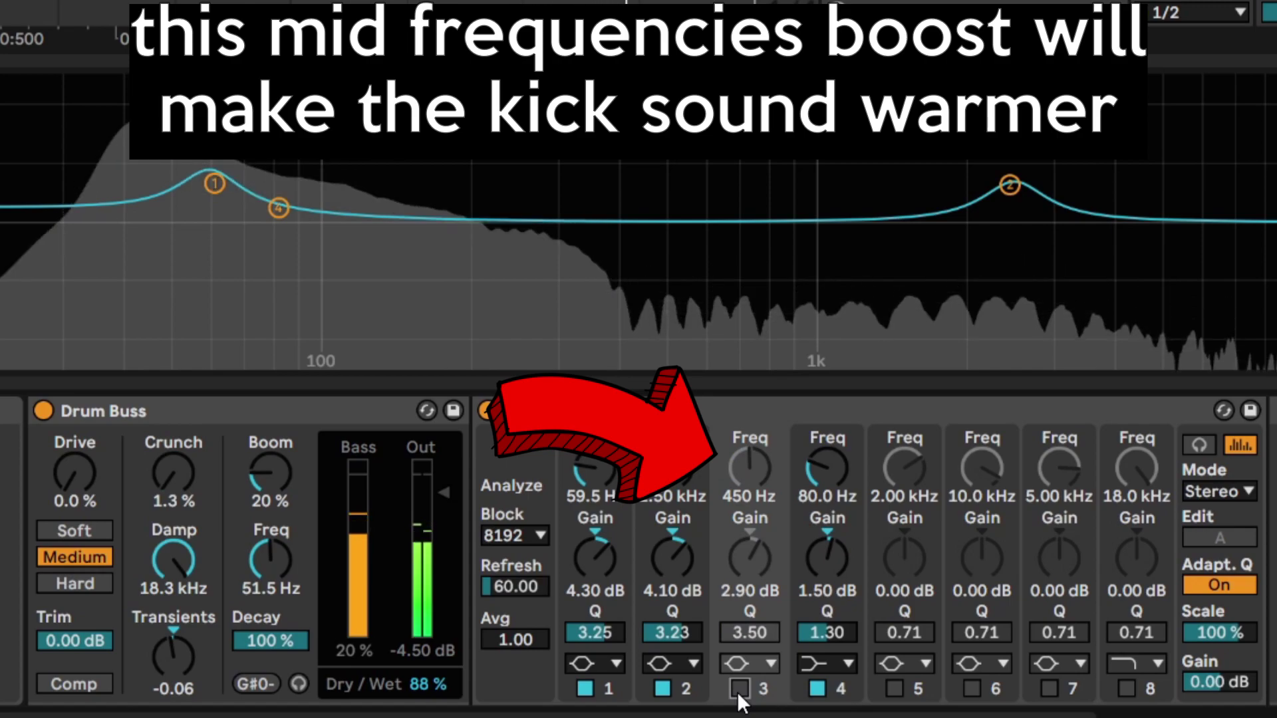
{"action": "left_click", "coordinate": [738, 689]}
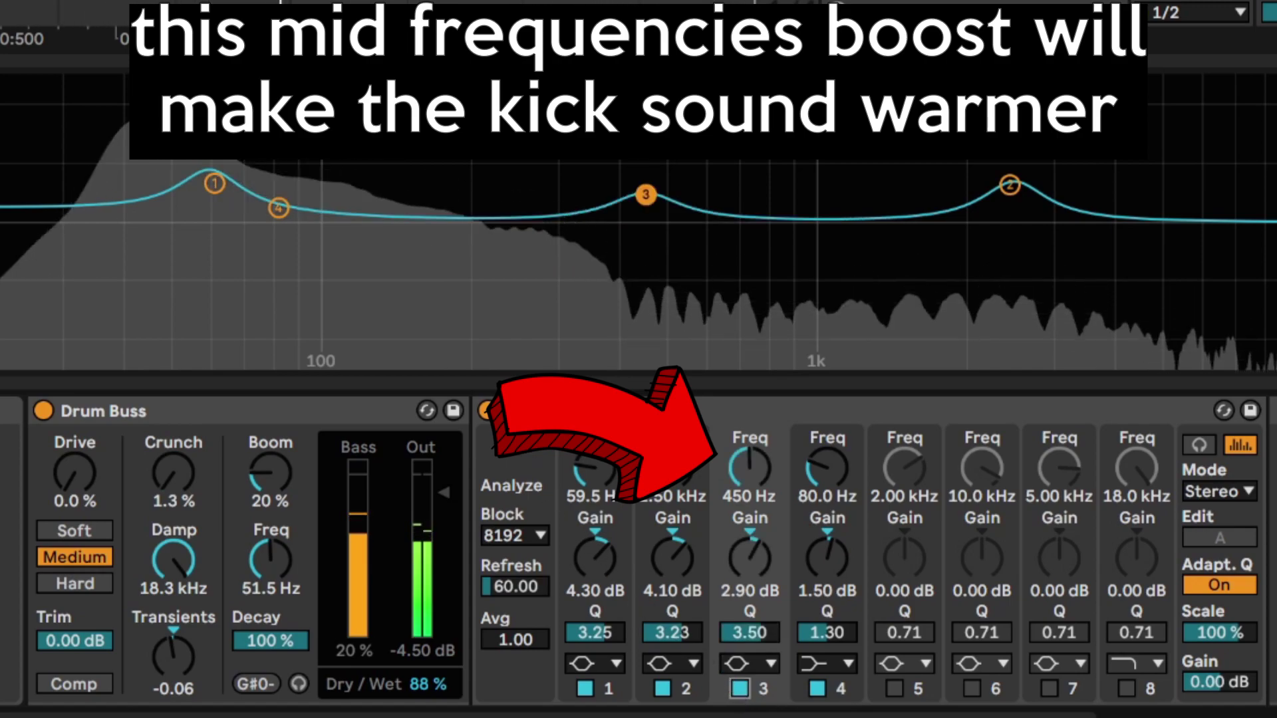
{"action": "left_click", "coordinate": [488, 410]}
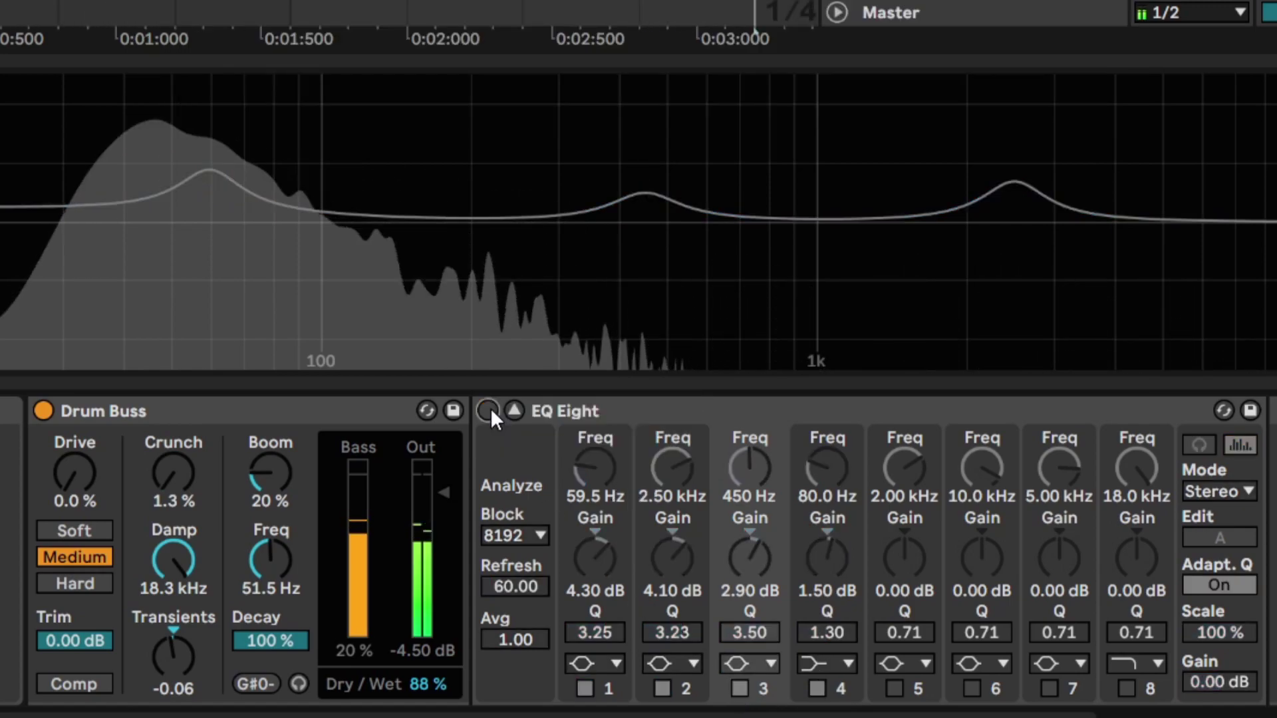
{"action": "left_click", "coordinate": [489, 410]}
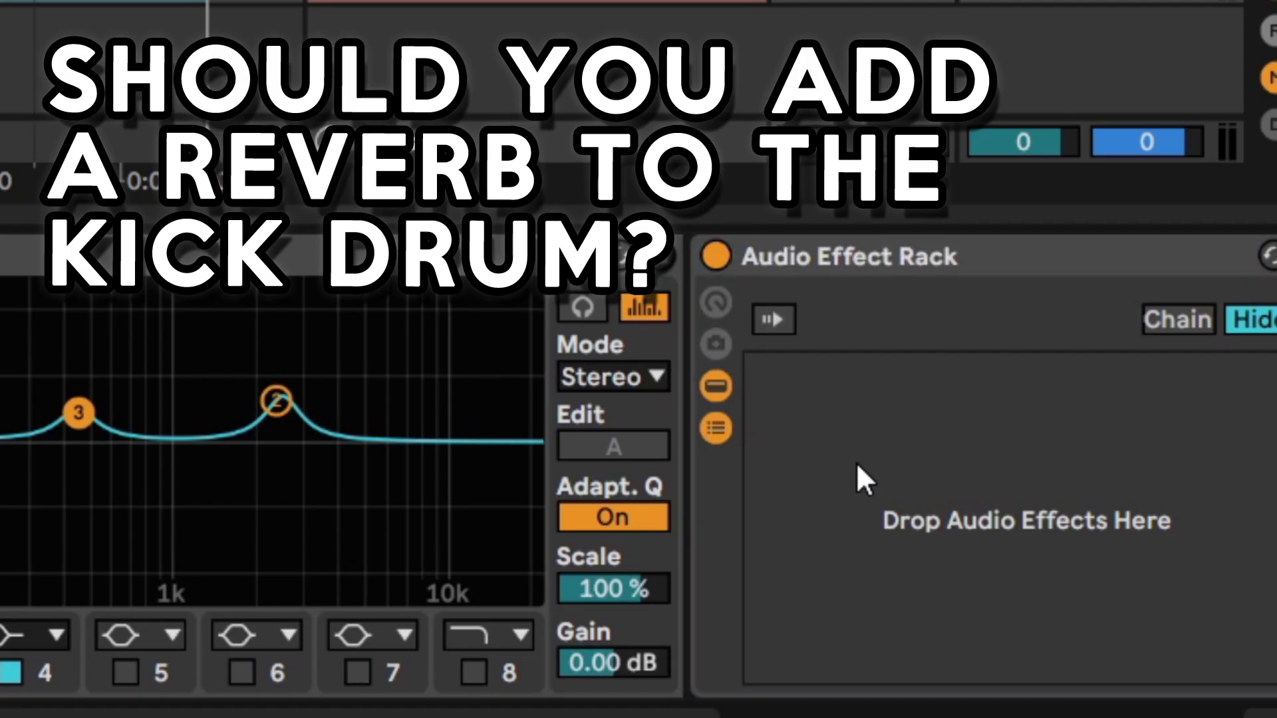
- Create a chain named Dry in the empty Audio Effect Rack after EQ Eight
{"action": "right_click", "coordinate": [859, 466]}
{"action": "left_click", "coordinate": [935, 551]}
{"action": "type", "text": "Dry"}
{"action": "key", "text": "Return"}
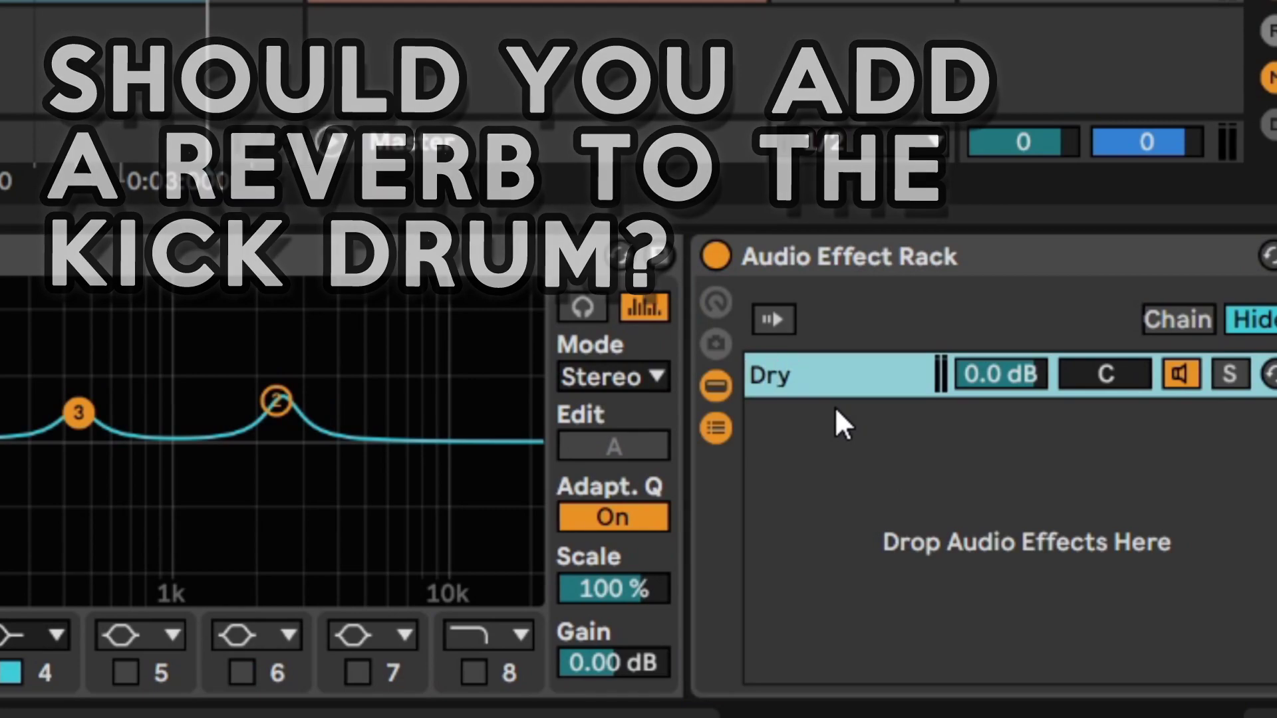
- Duplicate the Dry chain and rename the copy Reverb
{"action": "key", "text": "super+d"}
{"action": "key", "text": "super+r"}
{"action": "type", "text": "Reverb"}
{"action": "key", "text": "Return"}
{"action": "scroll", "coordinate": [929, 641], "scroll_direction": "right", "scroll_amount": 10}
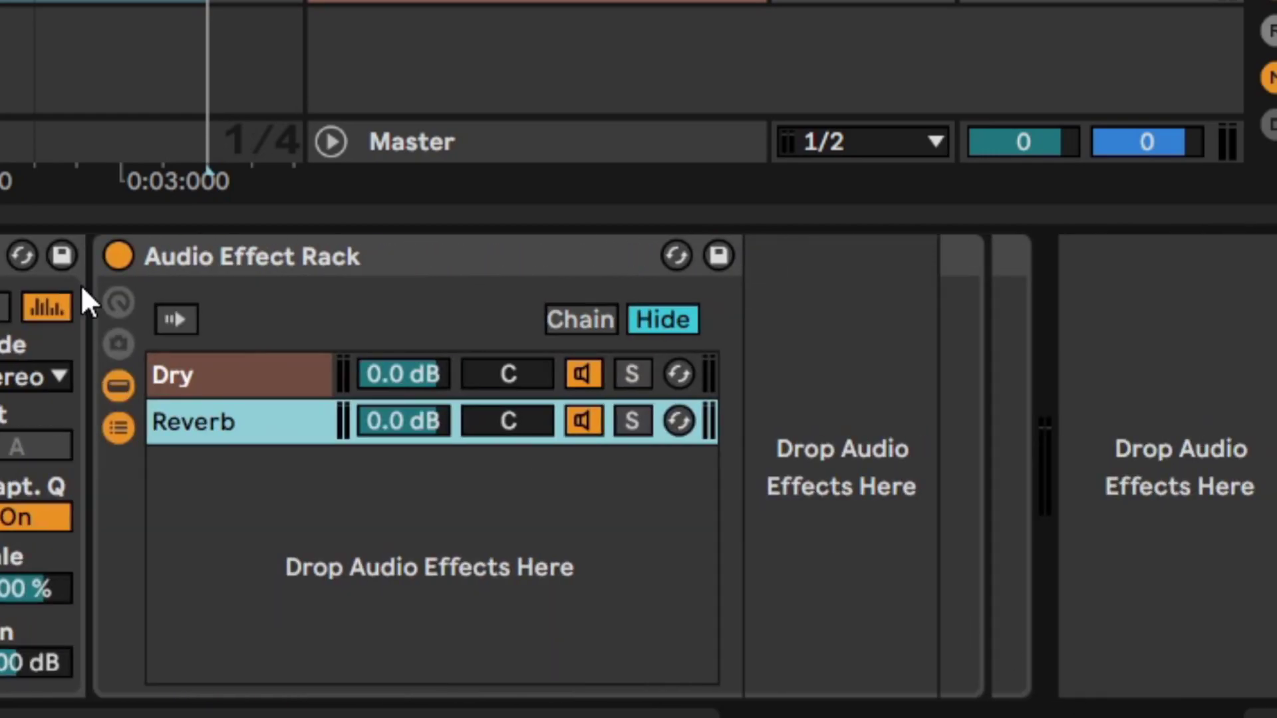
- Load Softube TSAR-1R onto the Reverb chain and play the kick through it
{"action": "key", "text": "super+f"}
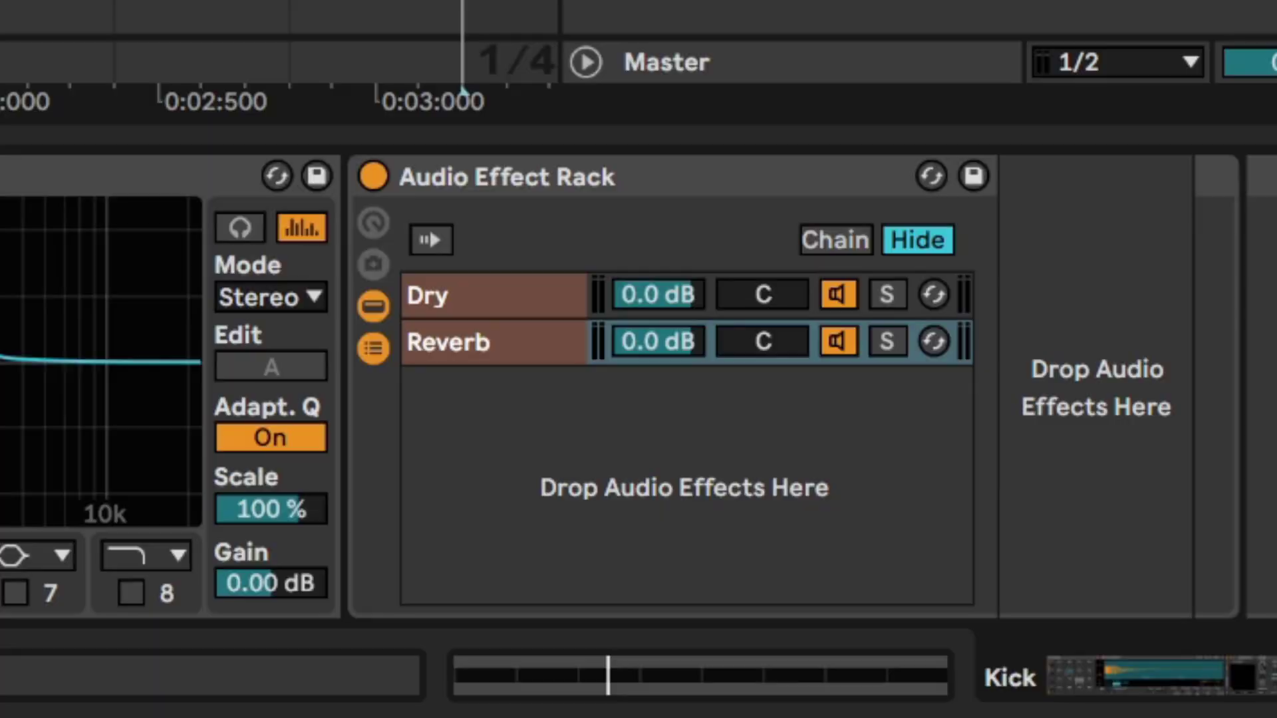
{"action": "mouse_move", "coordinate": [550, 173]}
{"action": "left_mouse_down"}
{"action": "mouse_move", "coordinate": [1081, 340]}
{"action": "mouse_move", "coordinate": [975, 224]}
{"action": "mouse_move", "coordinate": [1029, 547]}
{"action": "left_mouse_up"}
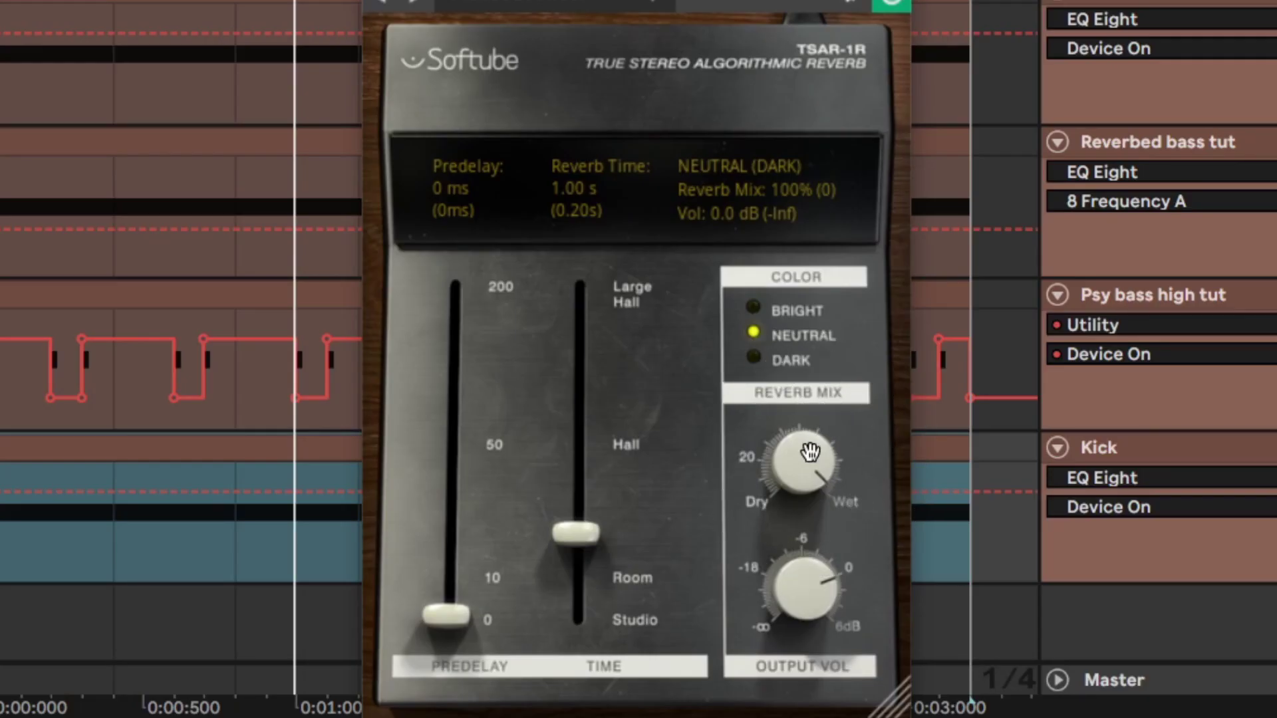
{"action": "key", "text": "space"}
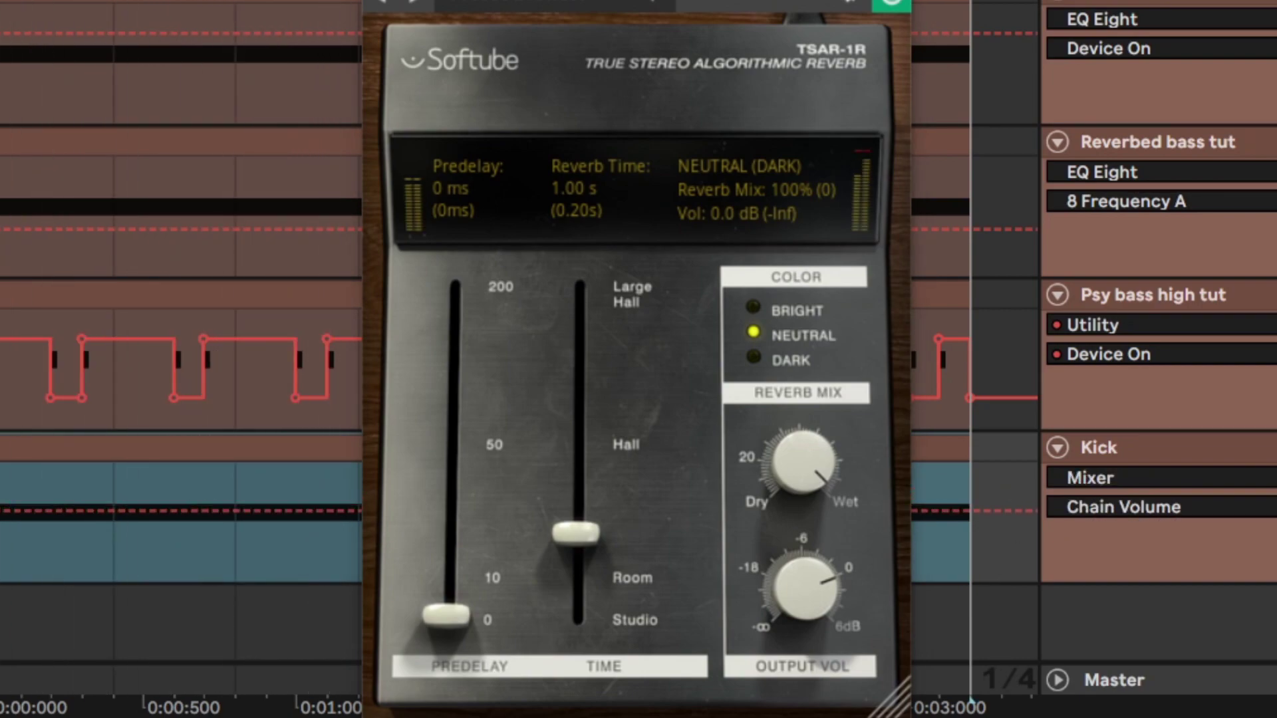
- Set the TSAR-1R Predelay to 0 ms and Reverb Time to 0.53 s, and try the Dark color setting
{"action": "mouse_move", "coordinate": [464, 607]}
{"action": "left_mouse_down"}
{"action": "mouse_move", "coordinate": [439, 580]}
{"action": "mouse_move", "coordinate": [426, 427]}
{"action": "mouse_move", "coordinate": [441, 609]}
{"action": "left_mouse_up"}
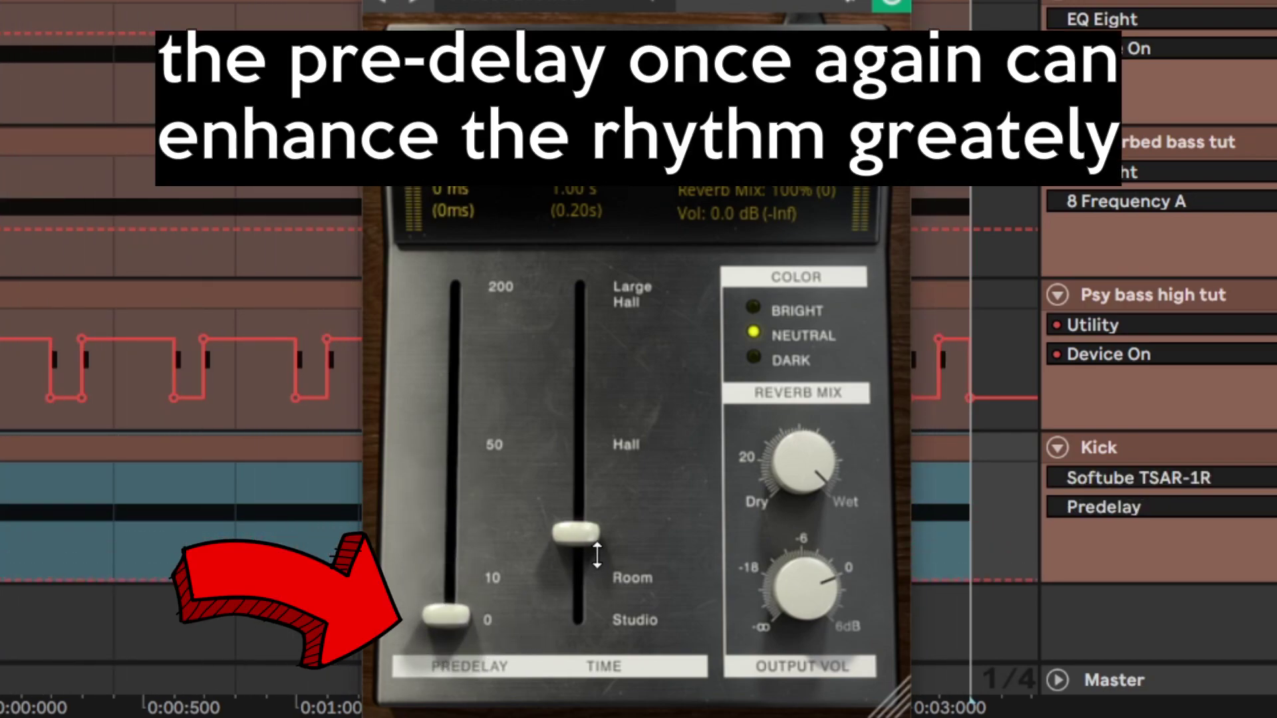
{"action": "left_click_drag", "start_coordinate": [579, 533], "coordinate": [557, 591]}
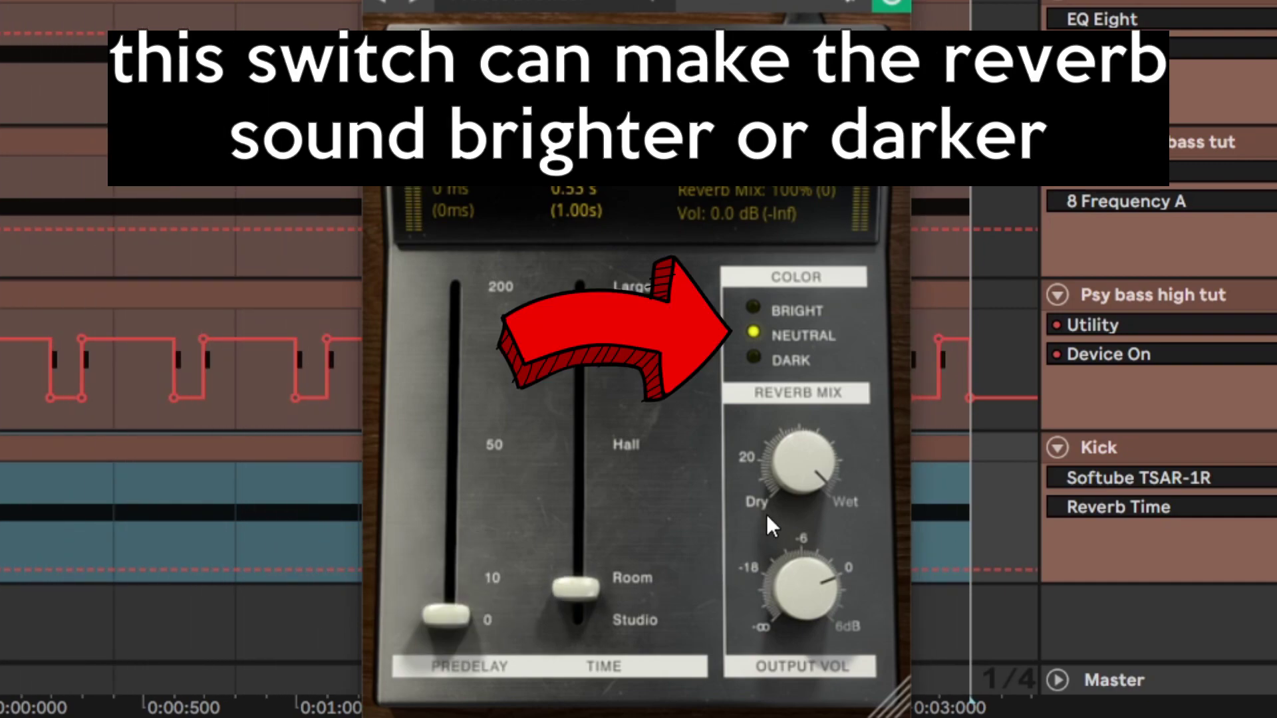
{"action": "left_click", "coordinate": [753, 357]}
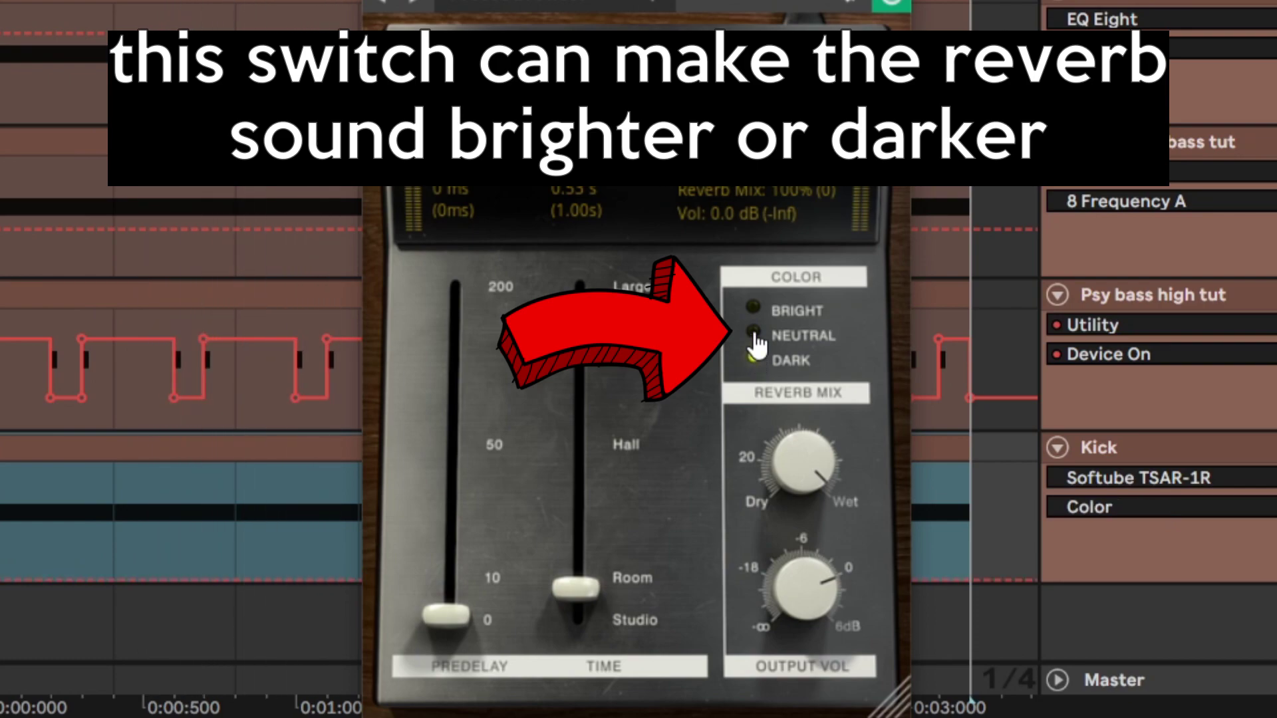
{"action": "left_click", "coordinate": [757, 322]}
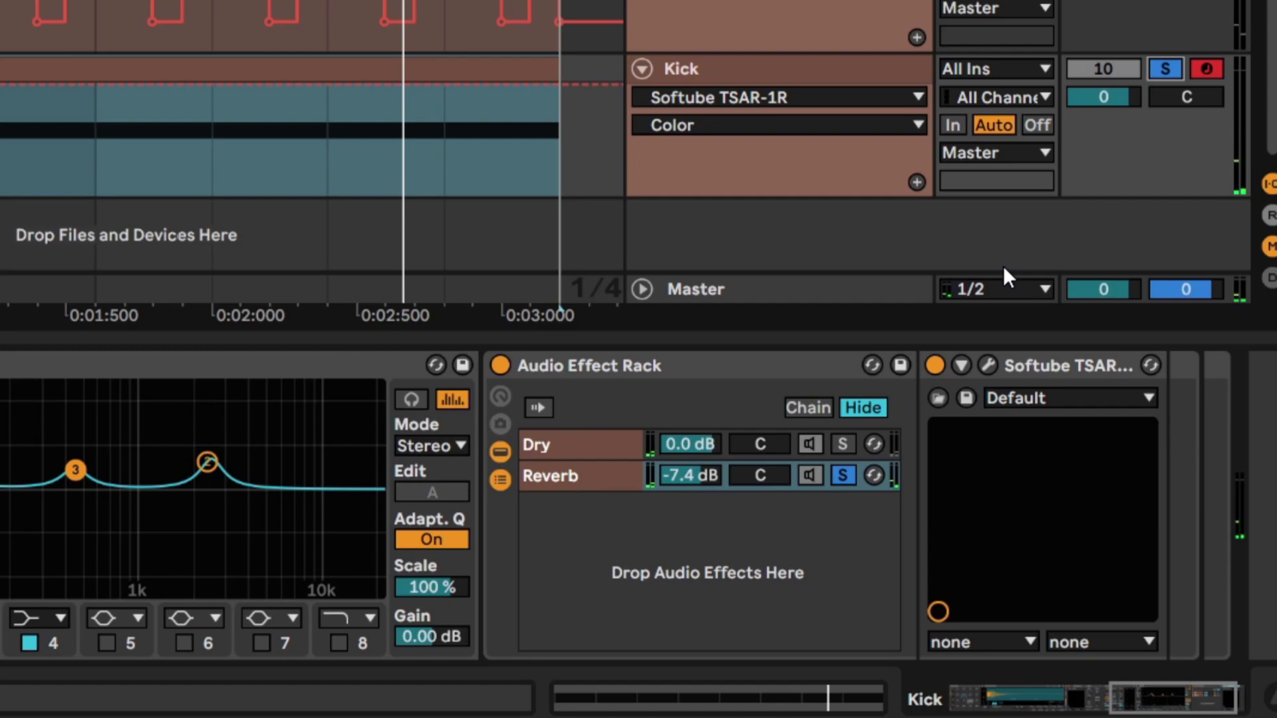
- Paste the copied EQ Eight after TSAR-1R on the Reverb chain and switch off its bands
{"action": "left_click", "coordinate": [1053, 531]}
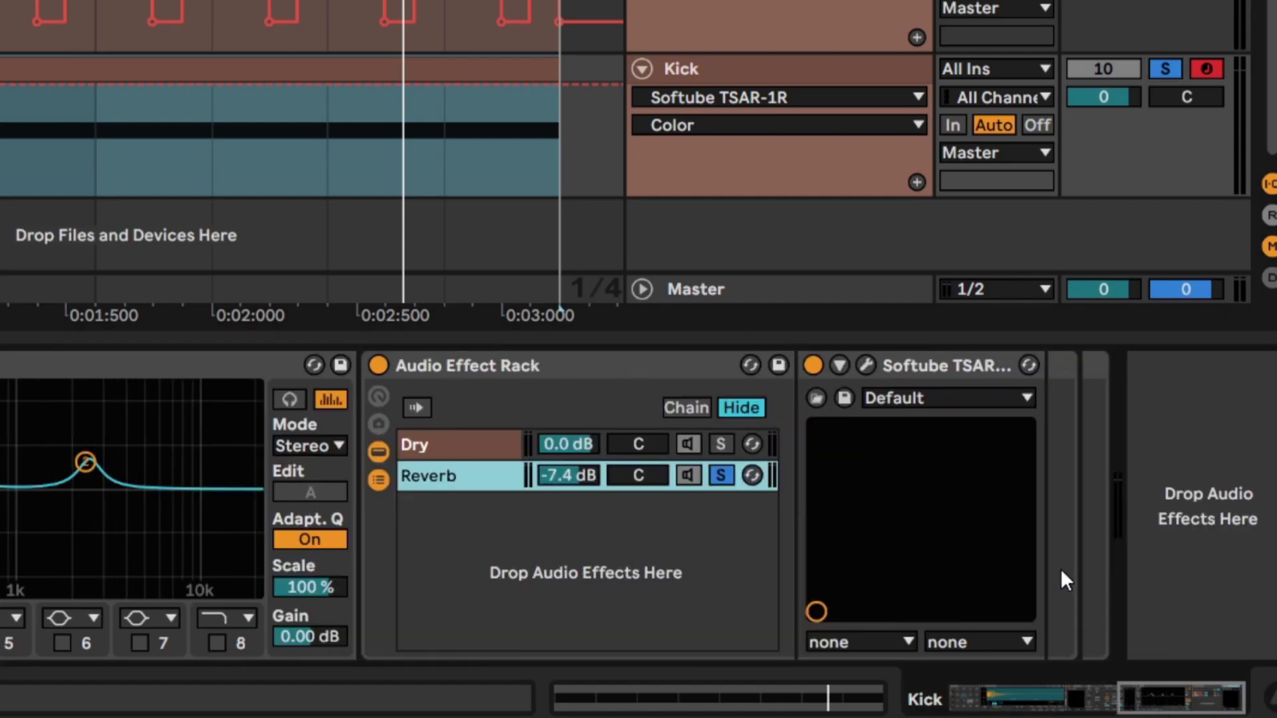
{"action": "key", "text": "super+v"}
{"action": "left_click_drag", "start_coordinate": [608, 644], "coordinate": [780, 613]}
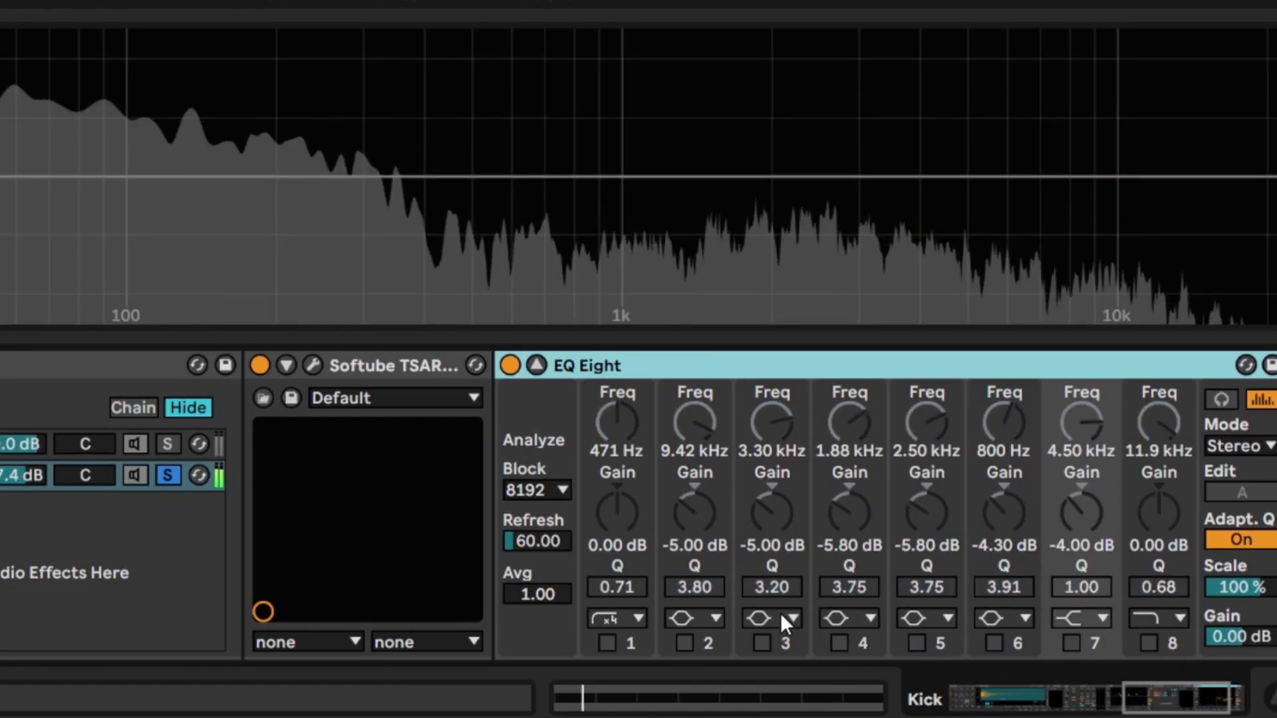
- Switch on the reverb EQ's 471 Hz high-pass in band 1 and 11.9 kHz low-pass in band 8
{"action": "left_click", "coordinate": [607, 643]}
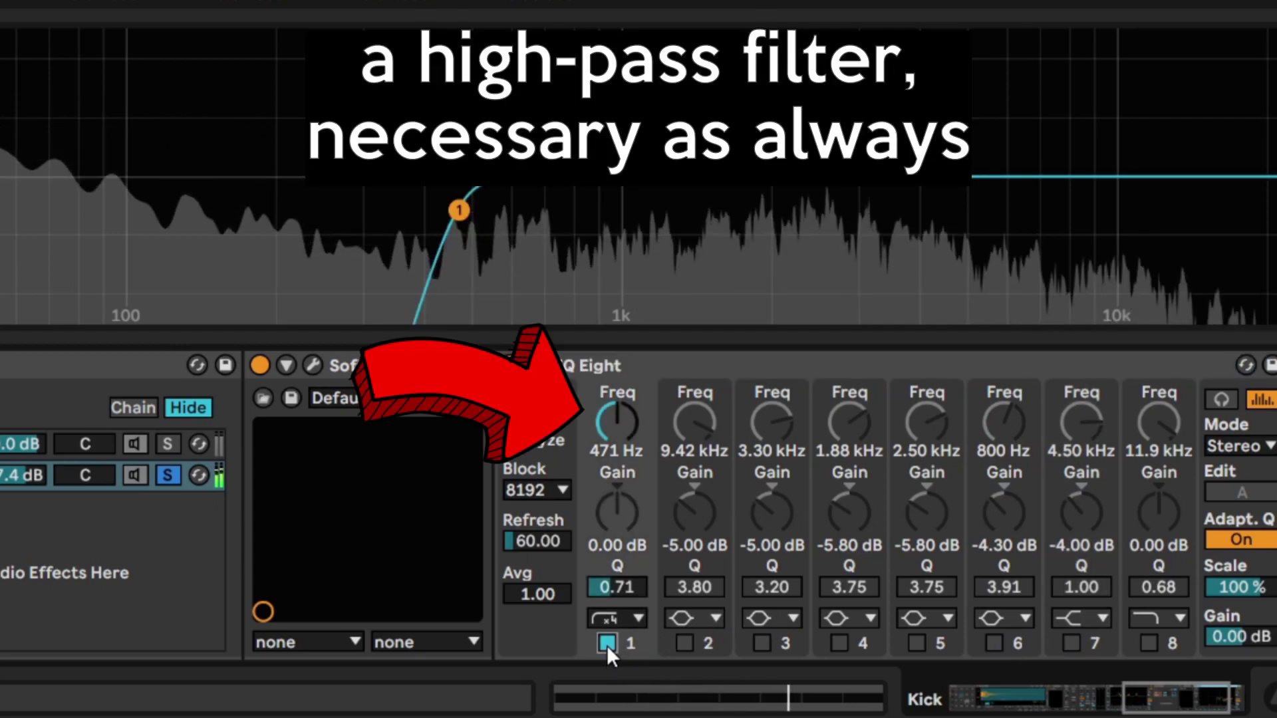
{"action": "left_click", "coordinate": [1149, 643]}
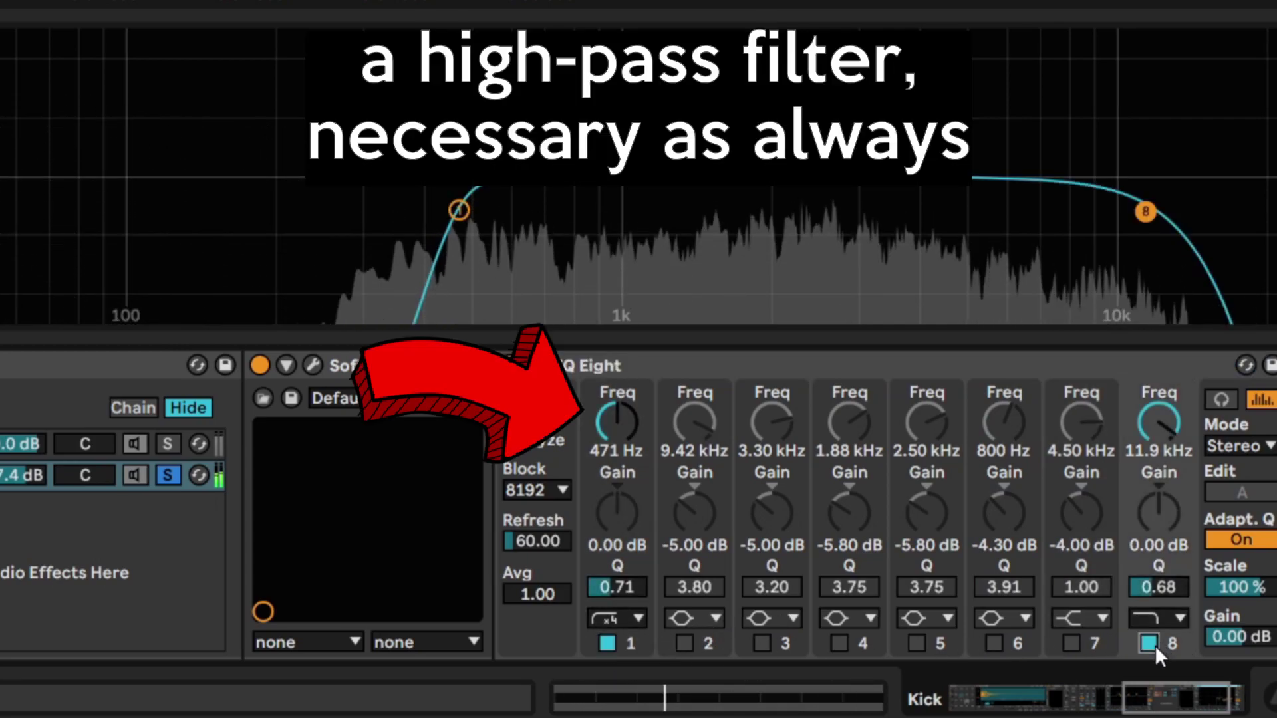
- Unsolo the Reverb chain and switch on the reverb EQ's 9.42 kHz and 3.30 kHz cuts, comparing each on and off
{"action": "left_click", "coordinate": [168, 475]}
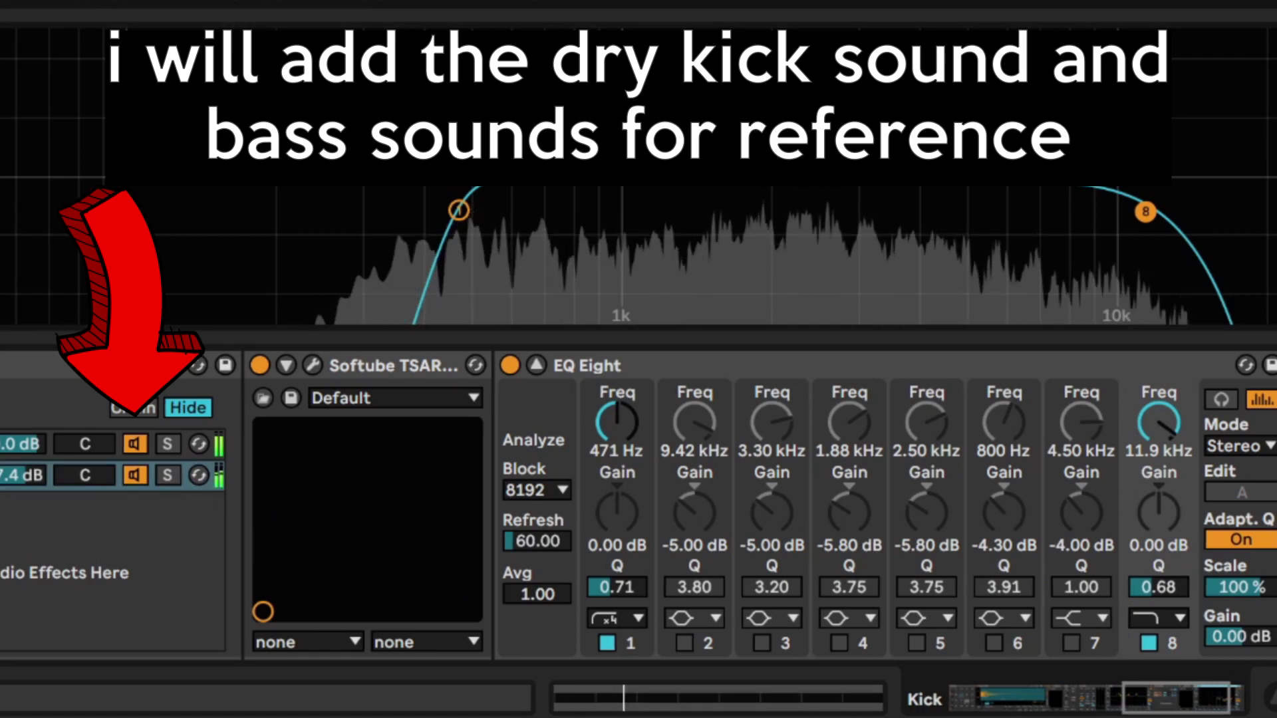
{"action": "left_click", "coordinate": [684, 646]}
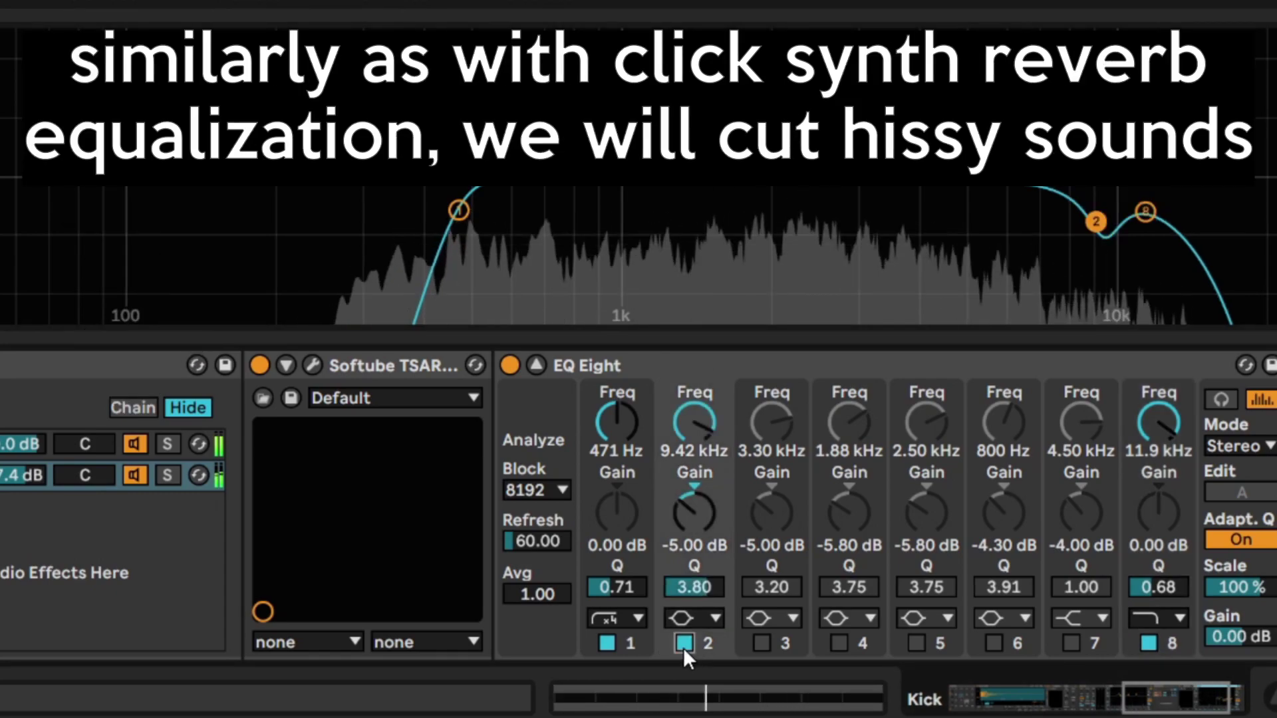
{"action": "left_click", "coordinate": [683, 645]}
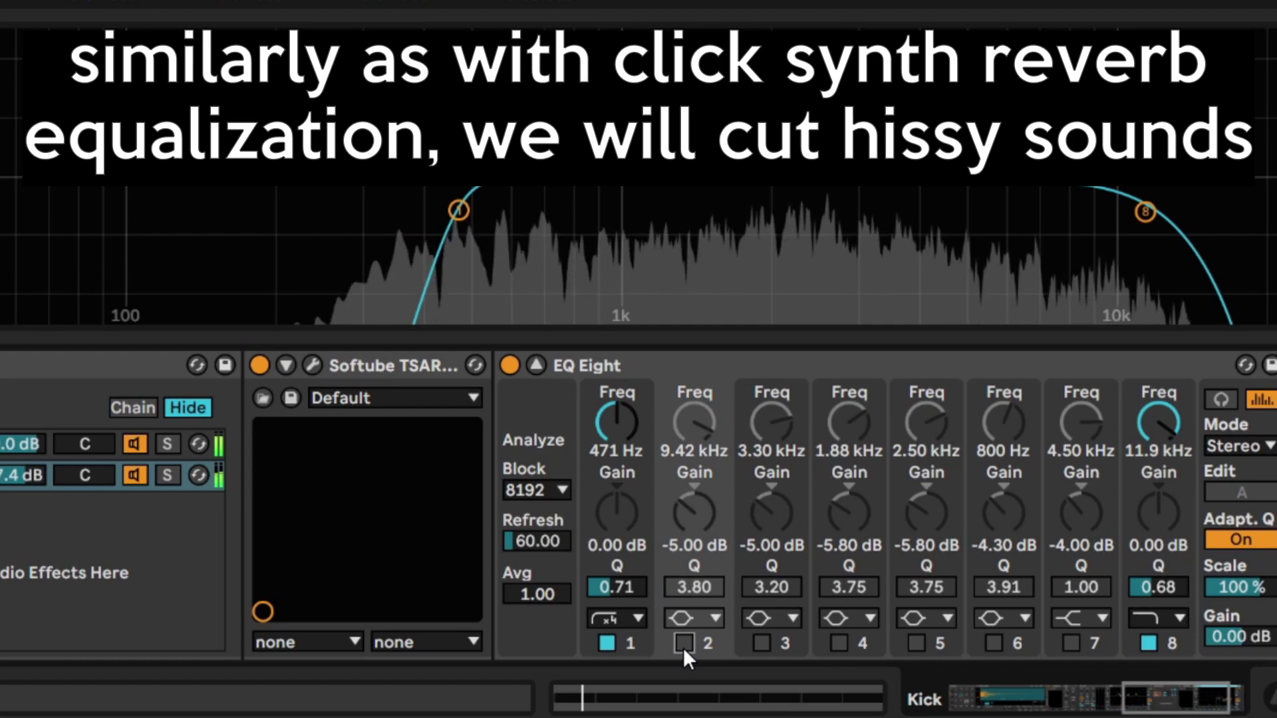
{"action": "left_click", "coordinate": [684, 645]}
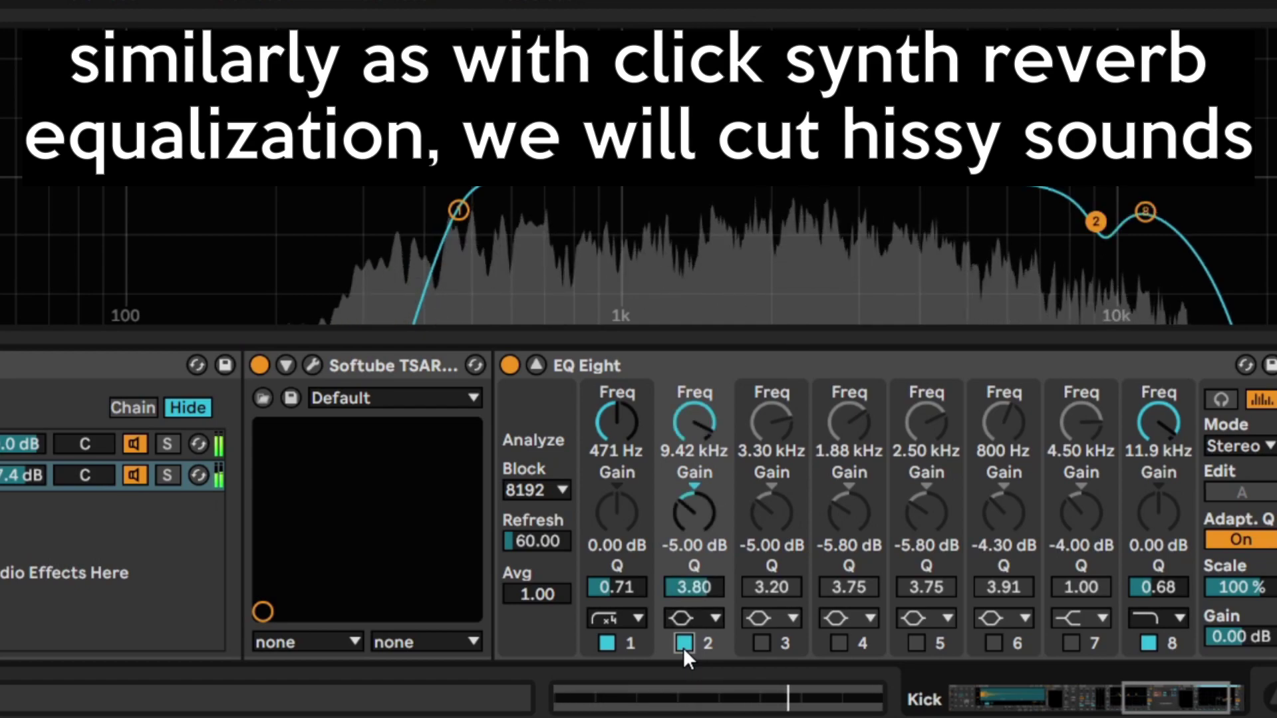
{"action": "left_click", "coordinate": [762, 644]}
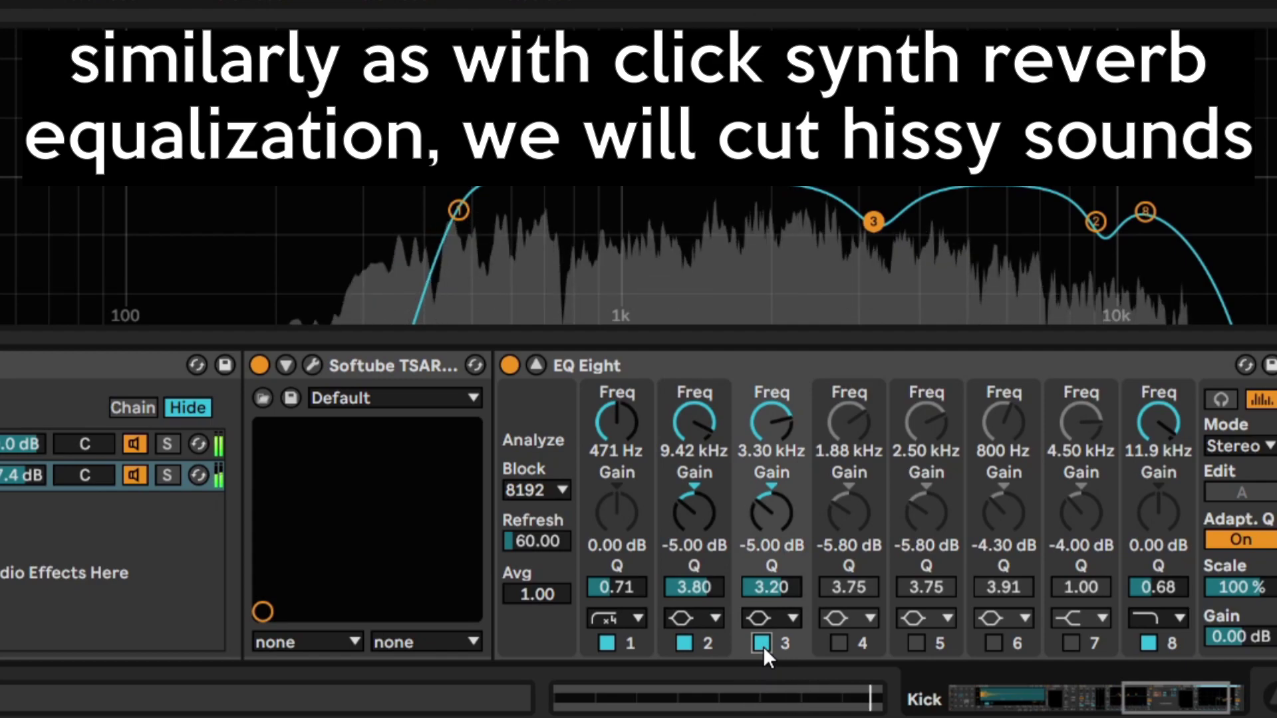
{"action": "left_click", "coordinate": [762, 644]}
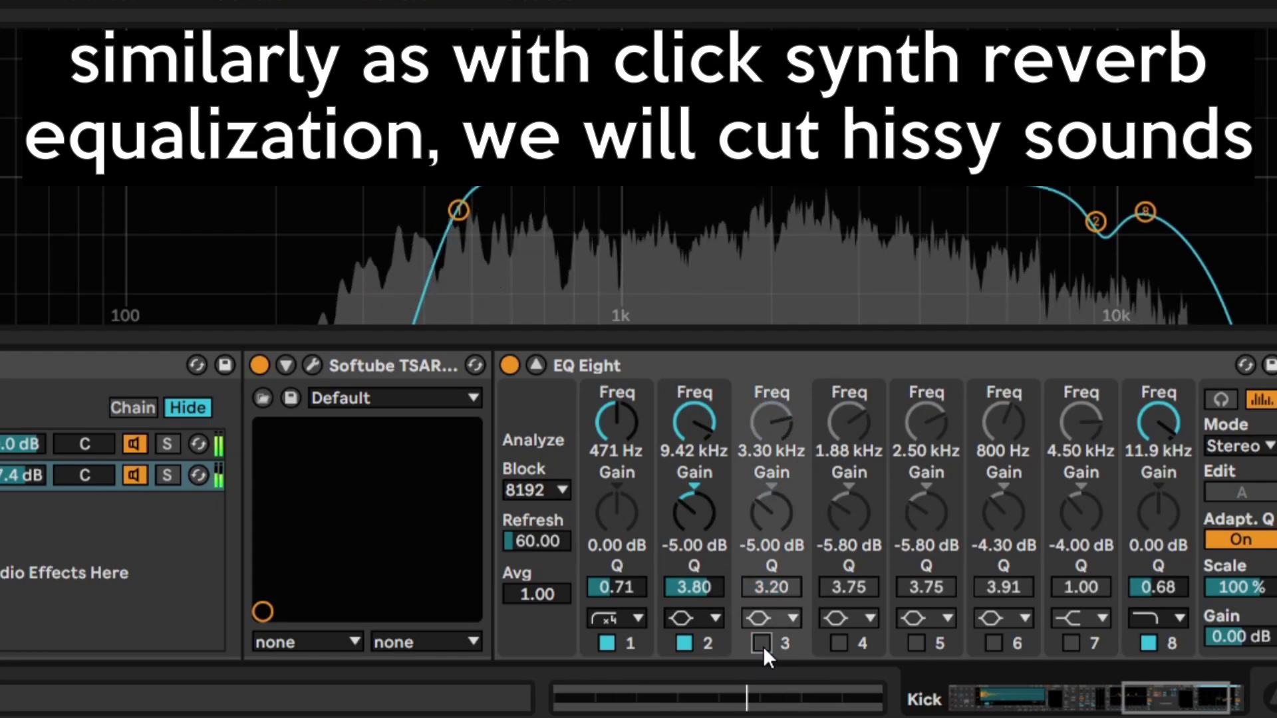
{"action": "left_click", "coordinate": [763, 644]}
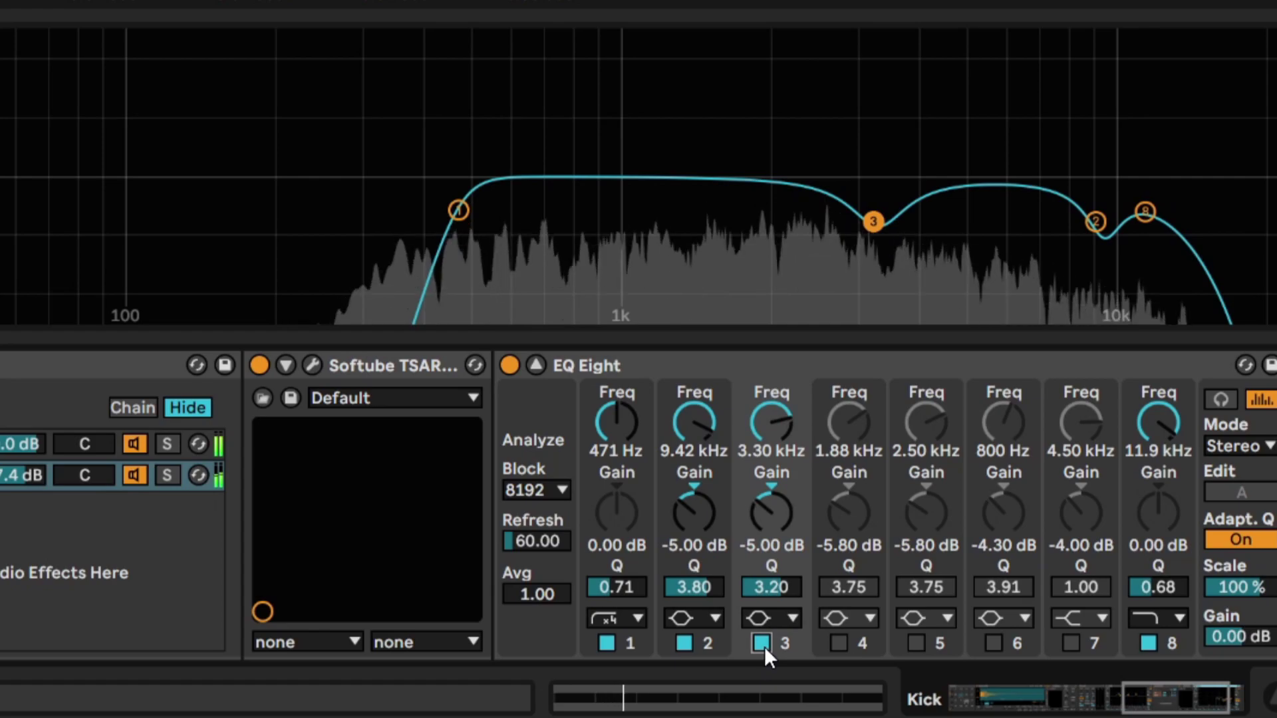
- Switch on the reverb EQ's 1.88 kHz and 2.50 kHz cuts in bands 4 and 5, comparing each on and off
{"action": "left_click", "coordinate": [838, 643]}
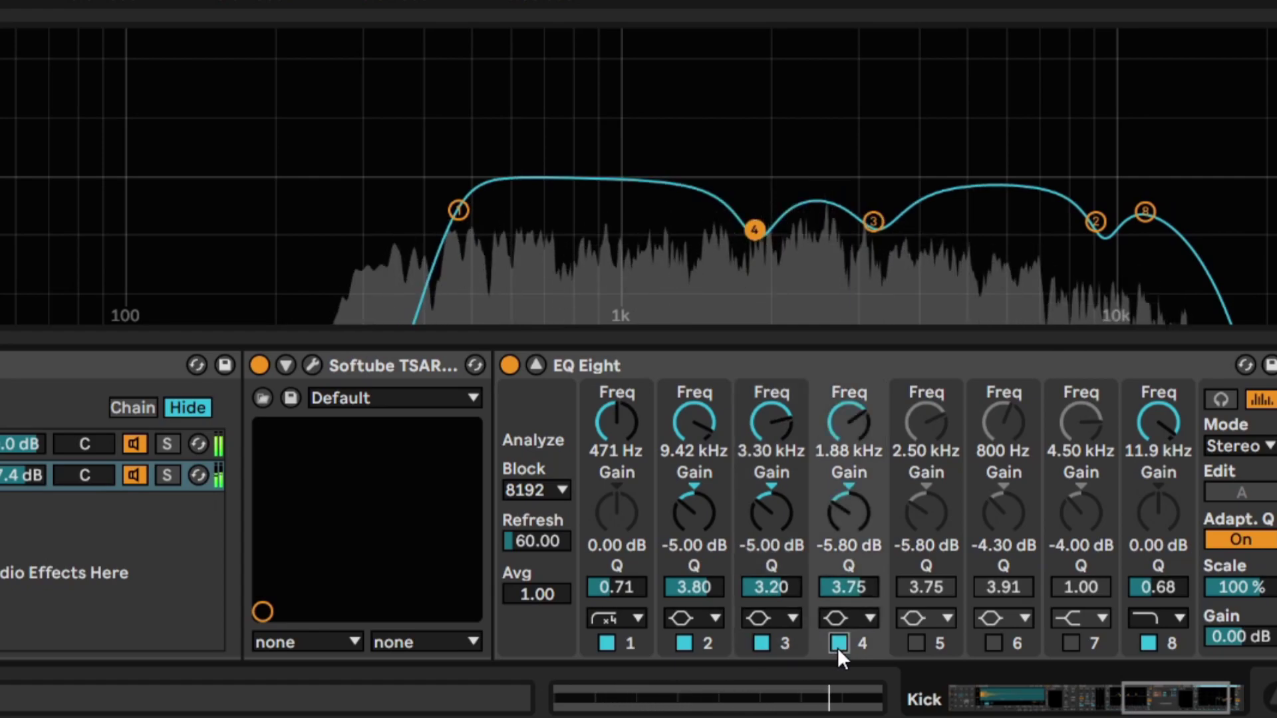
{"action": "left_click", "coordinate": [838, 646]}
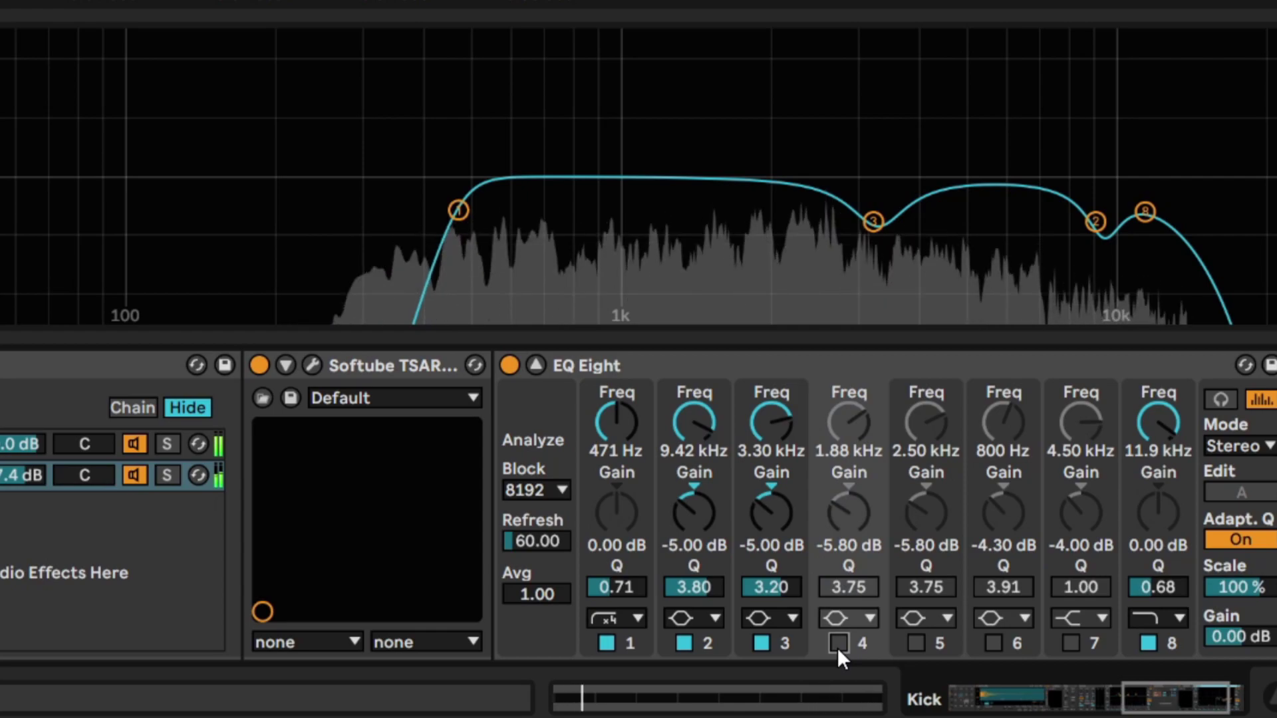
{"action": "left_click", "coordinate": [838, 646]}
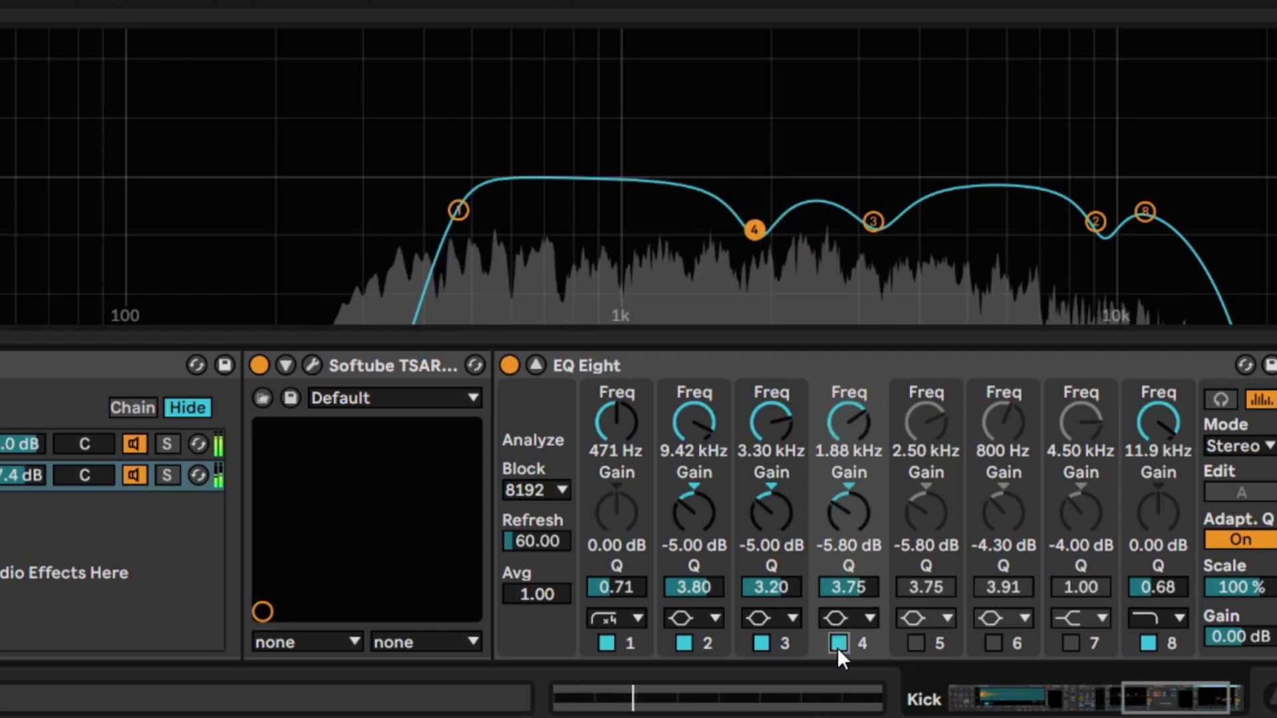
{"action": "left_click", "coordinate": [916, 643]}
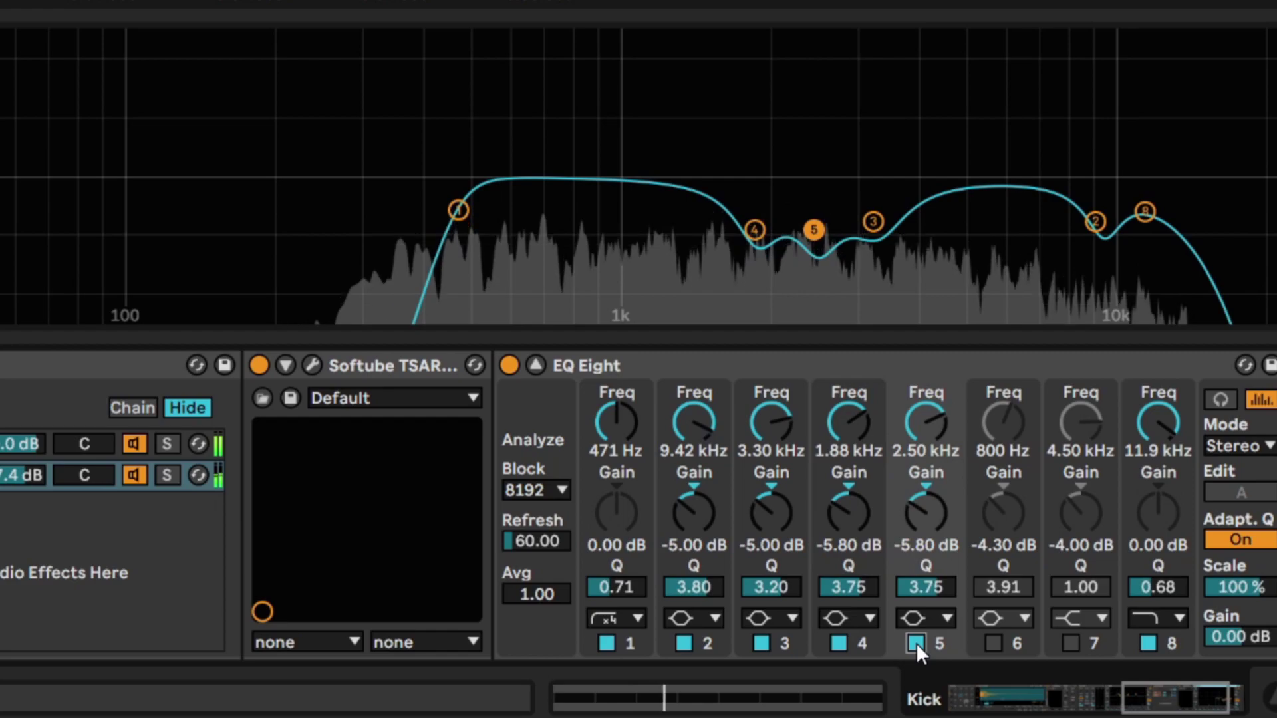
{"action": "left_click", "coordinate": [916, 643]}
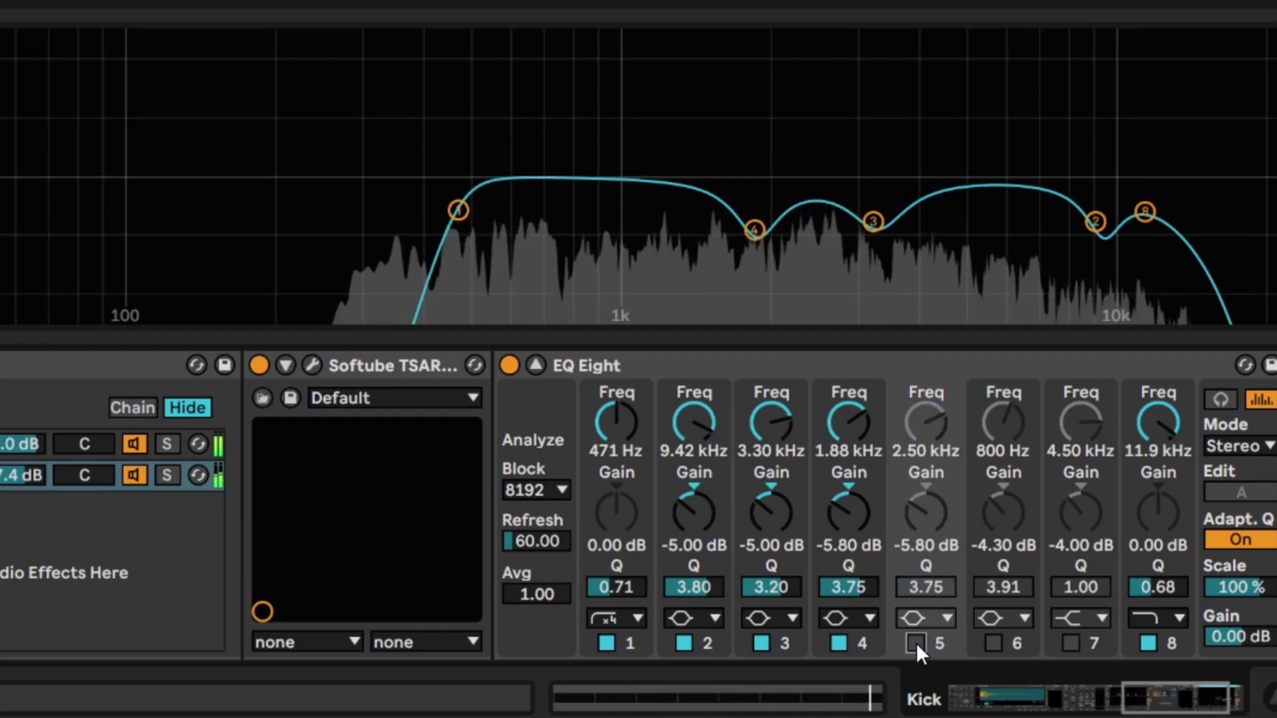
{"action": "left_click", "coordinate": [916, 642]}
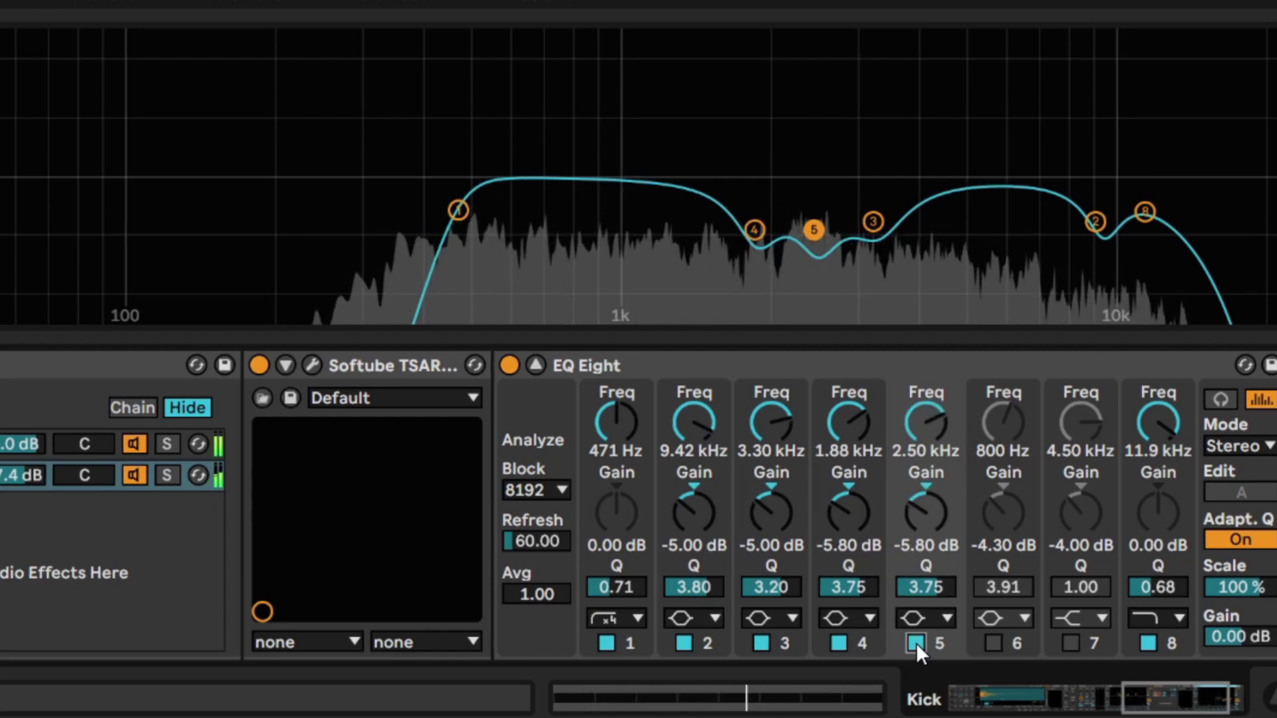
- Switch on the reverb EQ's 800 Hz cut in band 6 and 4.50 kHz high shelf in band 7, comparing each on and off
{"action": "left_click", "coordinate": [995, 644]}
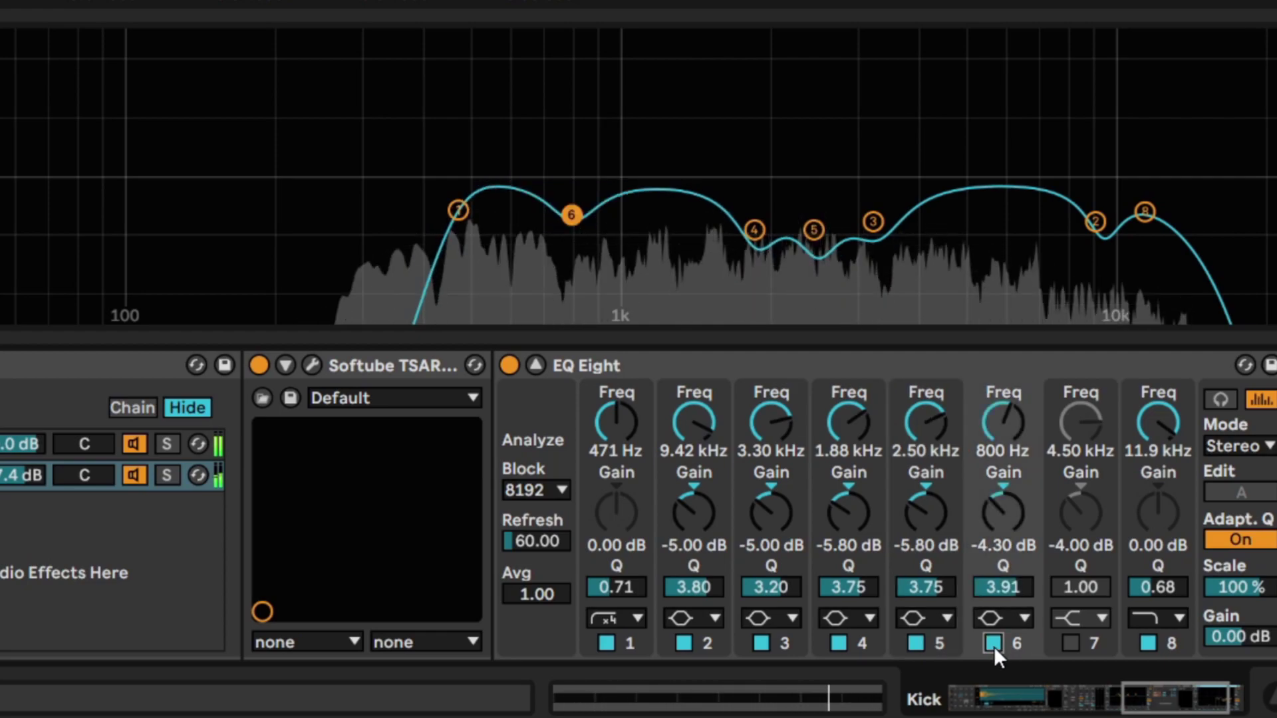
{"action": "left_click", "coordinate": [994, 644]}
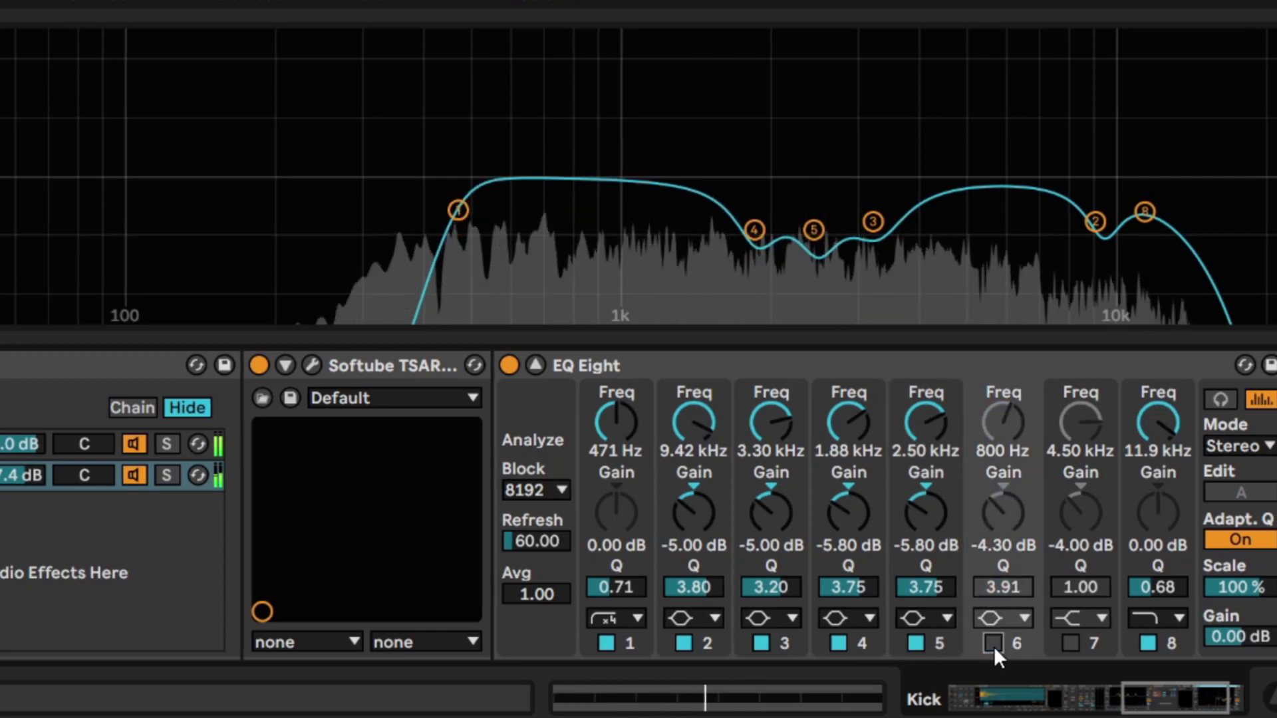
{"action": "left_click", "coordinate": [994, 643]}
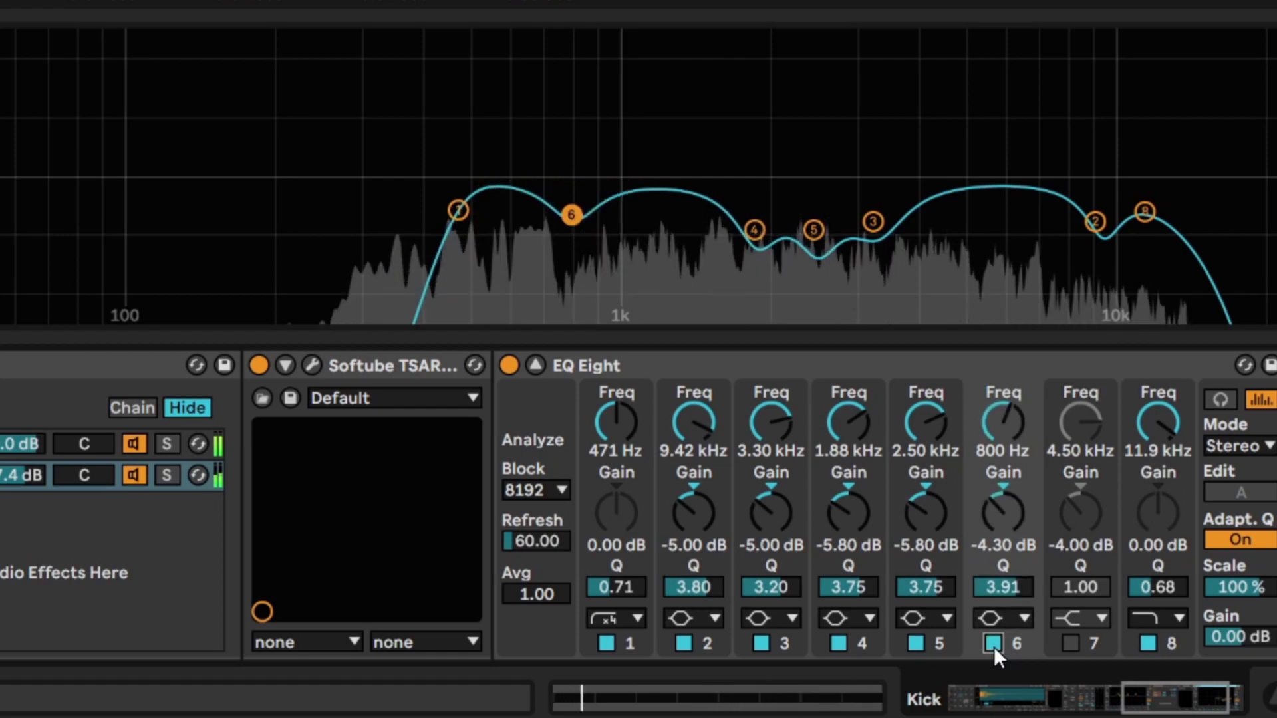
{"action": "left_click", "coordinate": [1071, 644]}
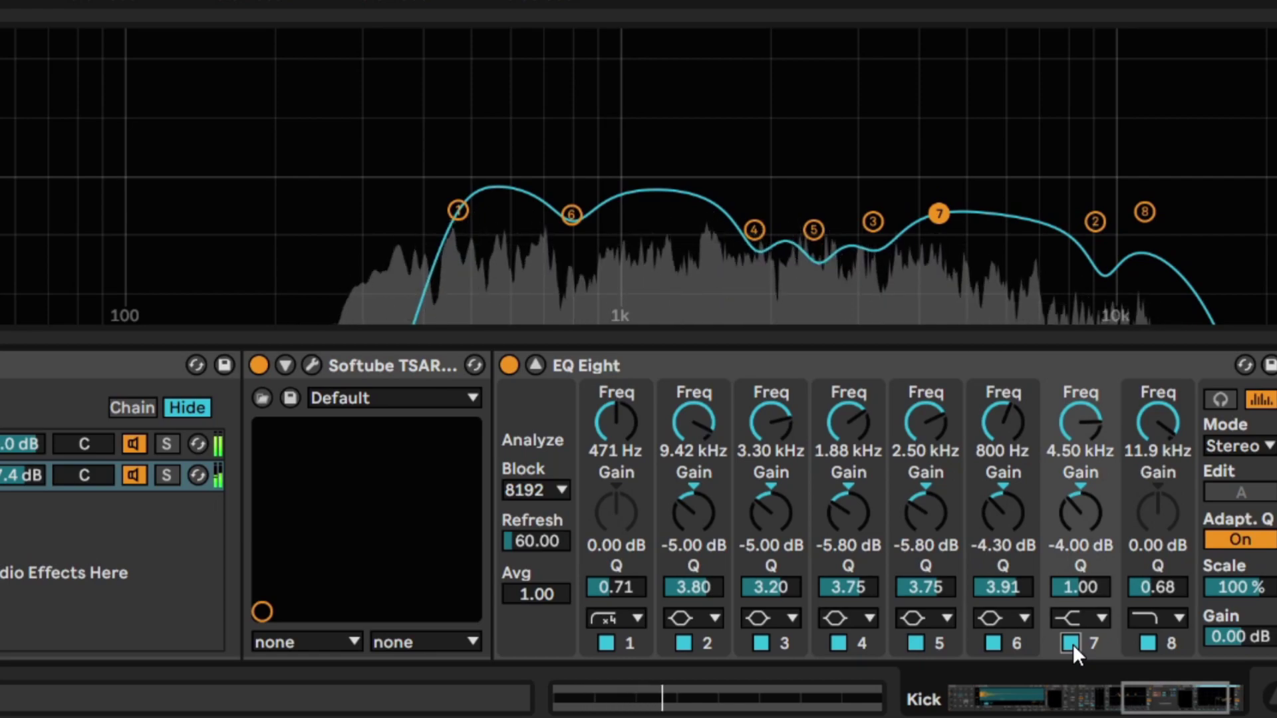
{"action": "left_click", "coordinate": [1071, 643]}
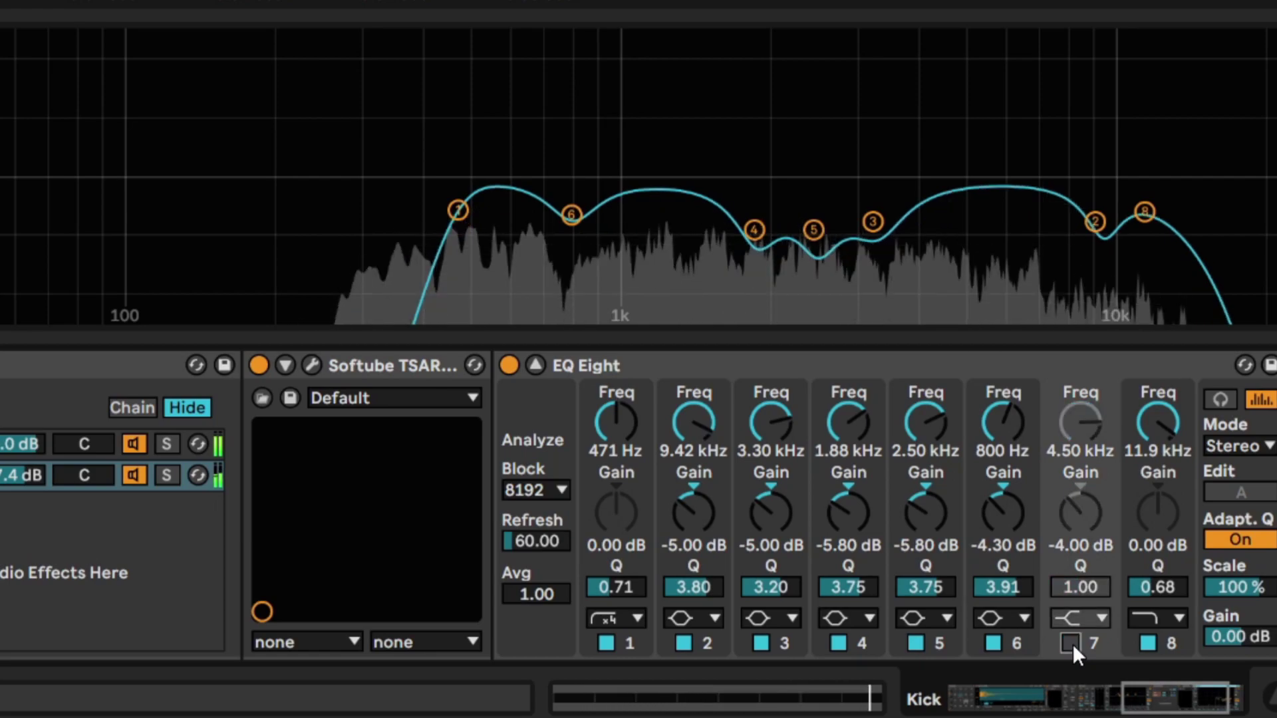
{"action": "left_click", "coordinate": [1072, 644]}
- Add a Shifter from the Pitch & Modulation effects after the EQ Eight on the Reverb chain
{"action": "left_click", "coordinate": [1174, 702]}
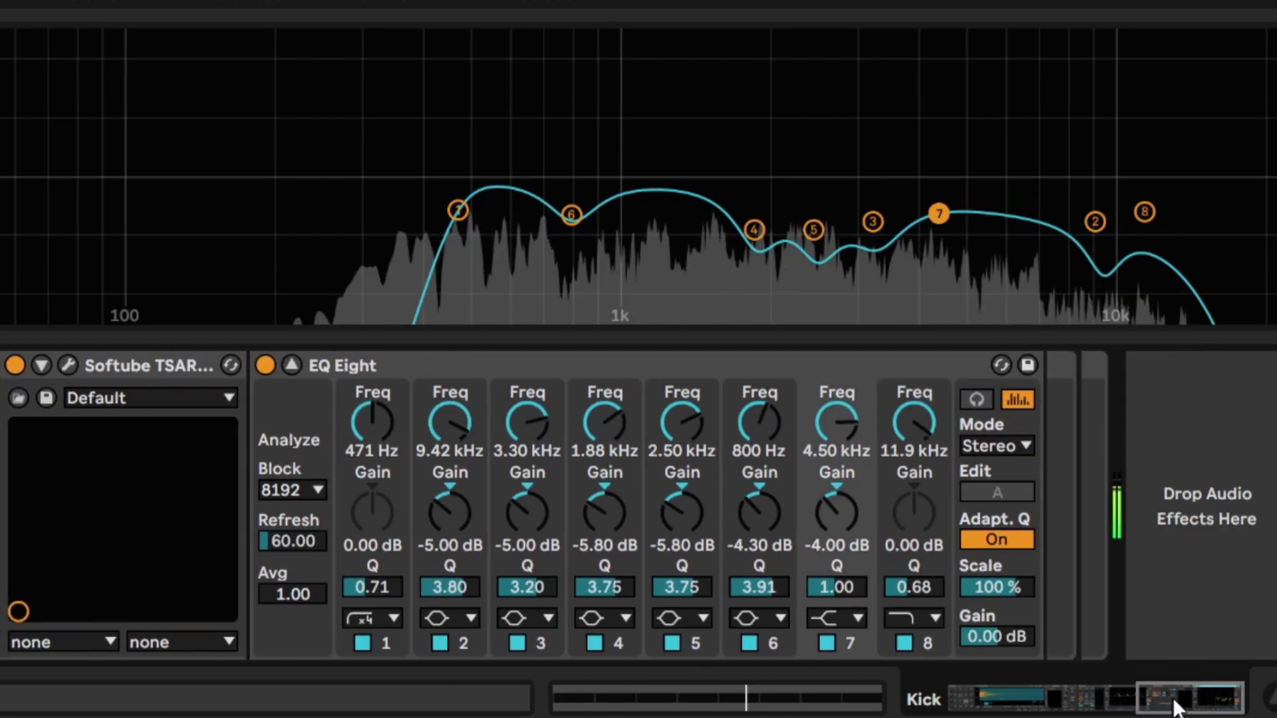
{"action": "left_click", "coordinate": [291, 366]}
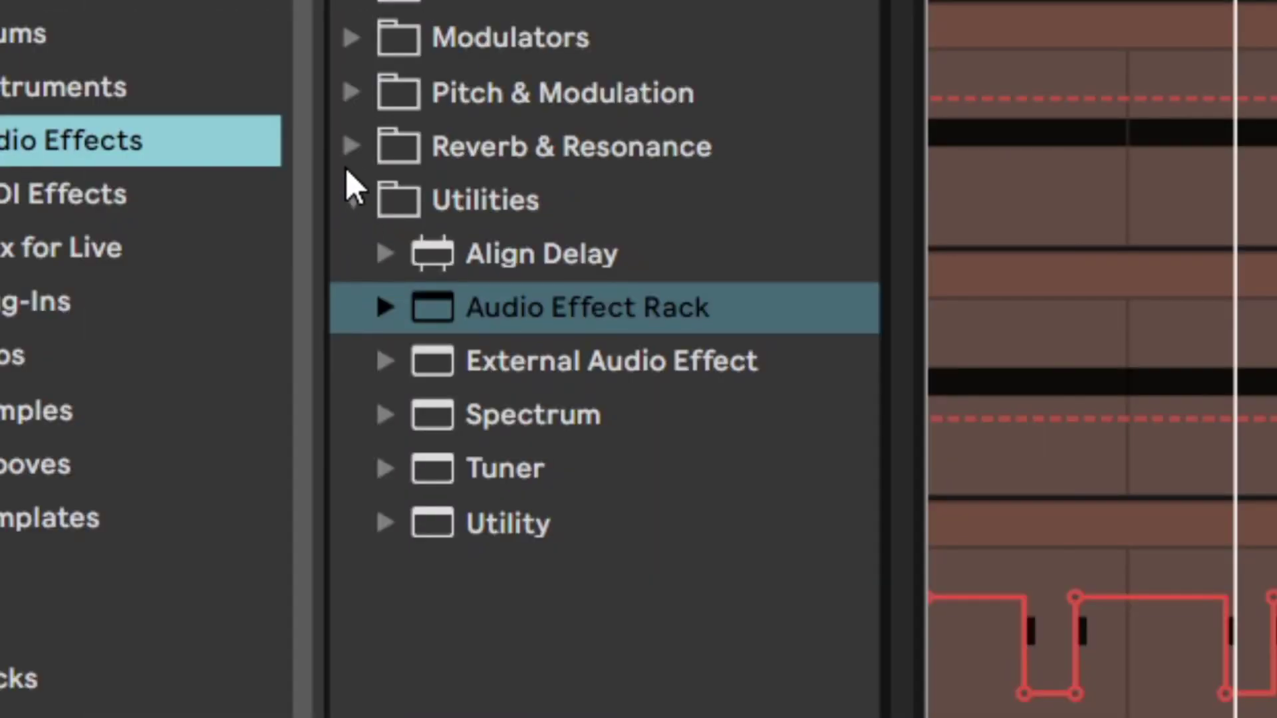
{"action": "left_click", "coordinate": [351, 148]}
{"action": "left_click", "coordinate": [352, 95]}
{"action": "left_click_drag", "start_coordinate": [496, 297], "coordinate": [732, 286]}
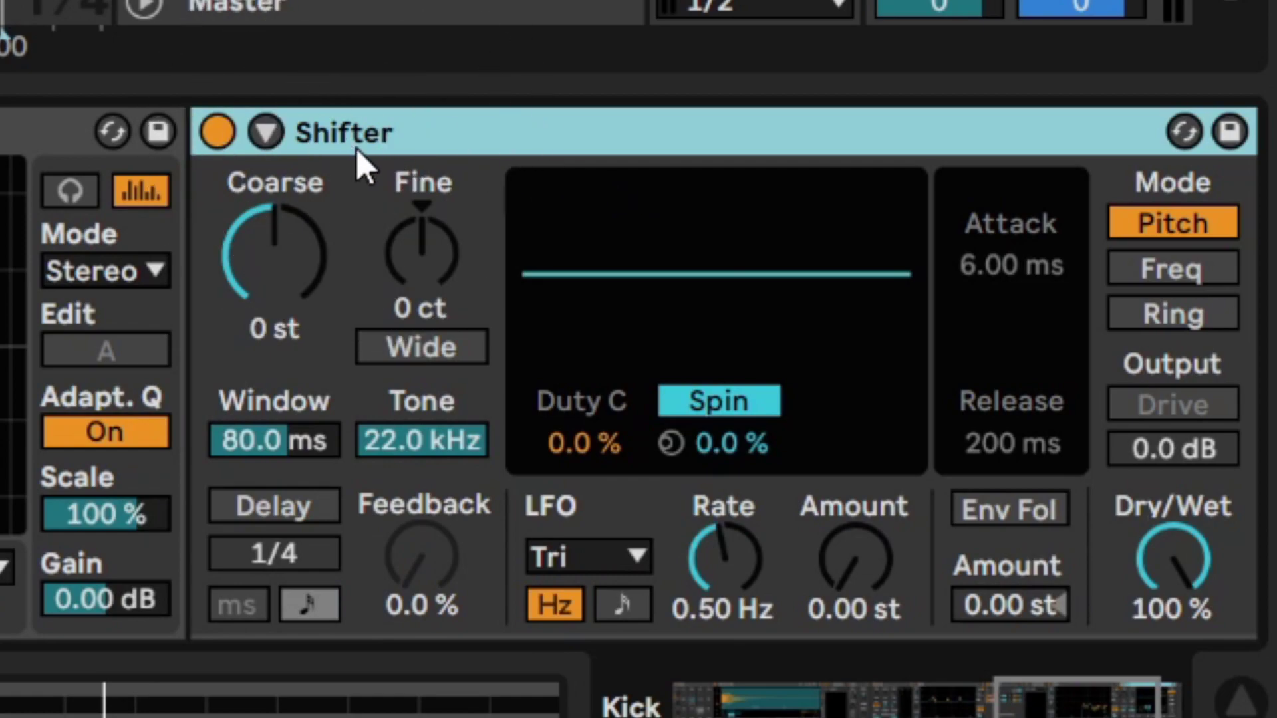
- Put the Shifter in Freq mode, set Coarse to -110 Hz, and compare the sound with the device bypassed
{"action": "left_click", "coordinate": [1159, 271]}
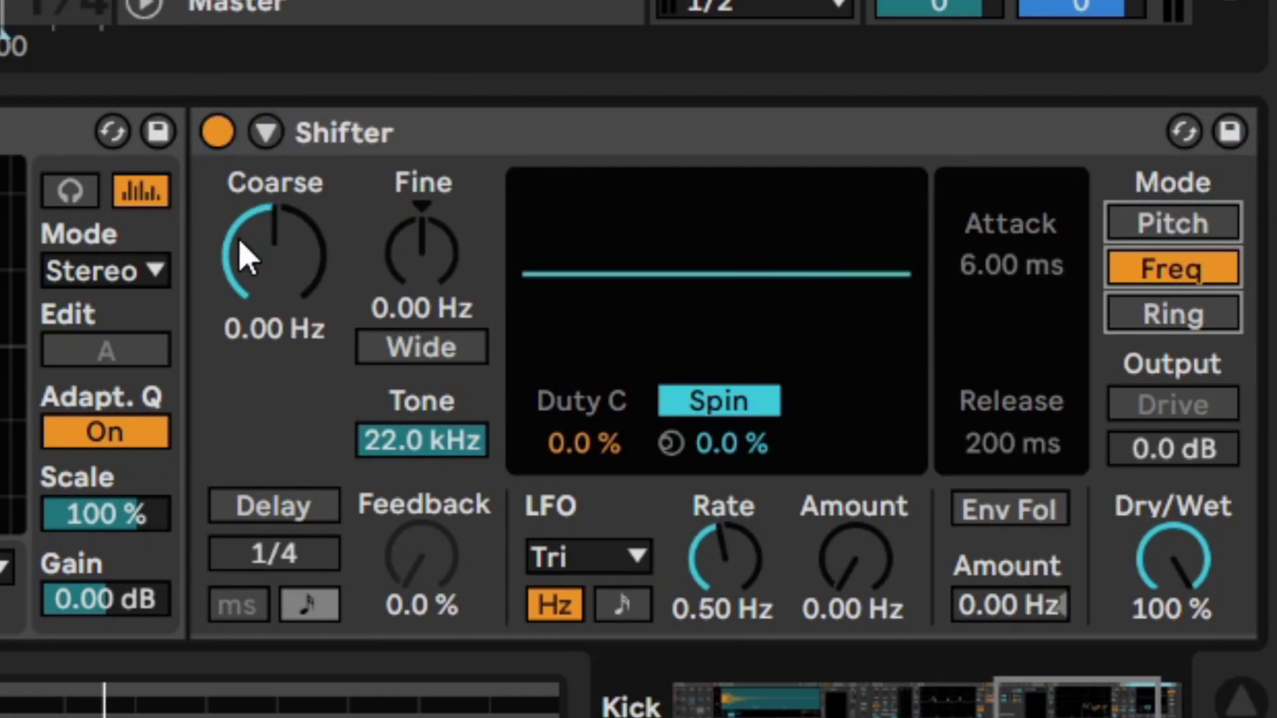
{"action": "left_click_drag", "start_coordinate": [250, 251], "coordinate": [251, 250]}
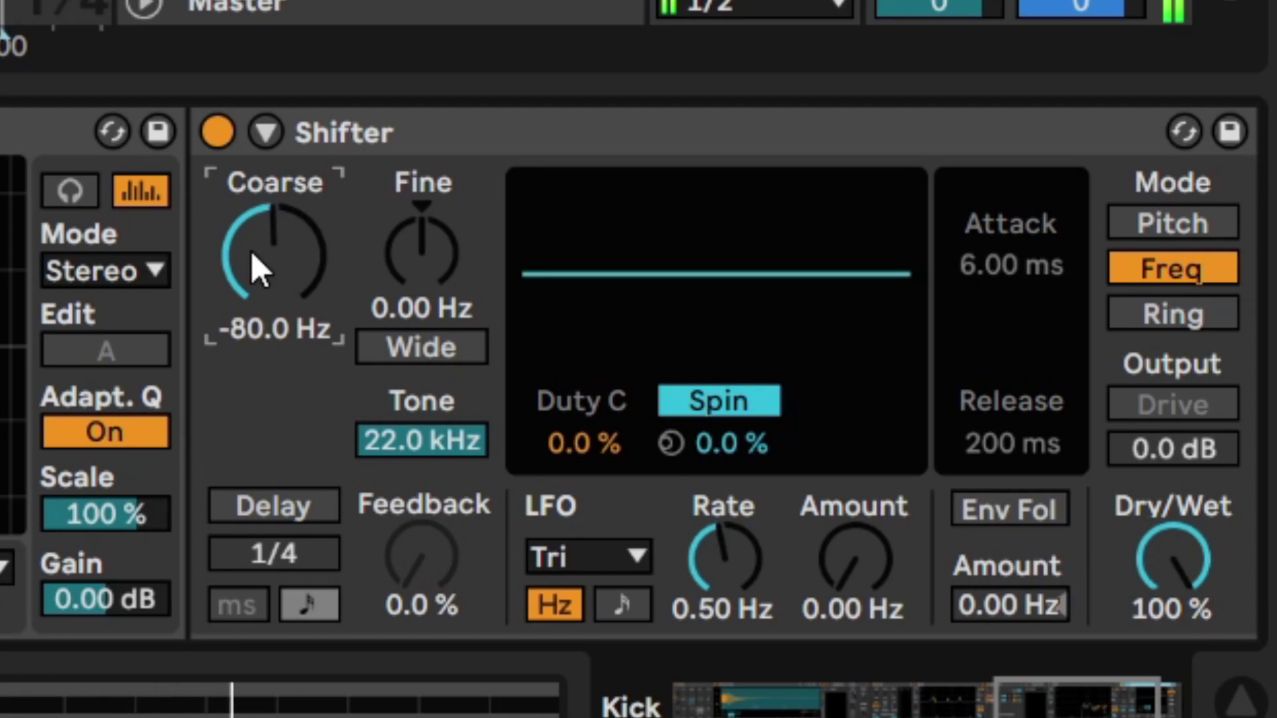
{"action": "type", "text": "-110"}
{"action": "key", "text": "Return"}
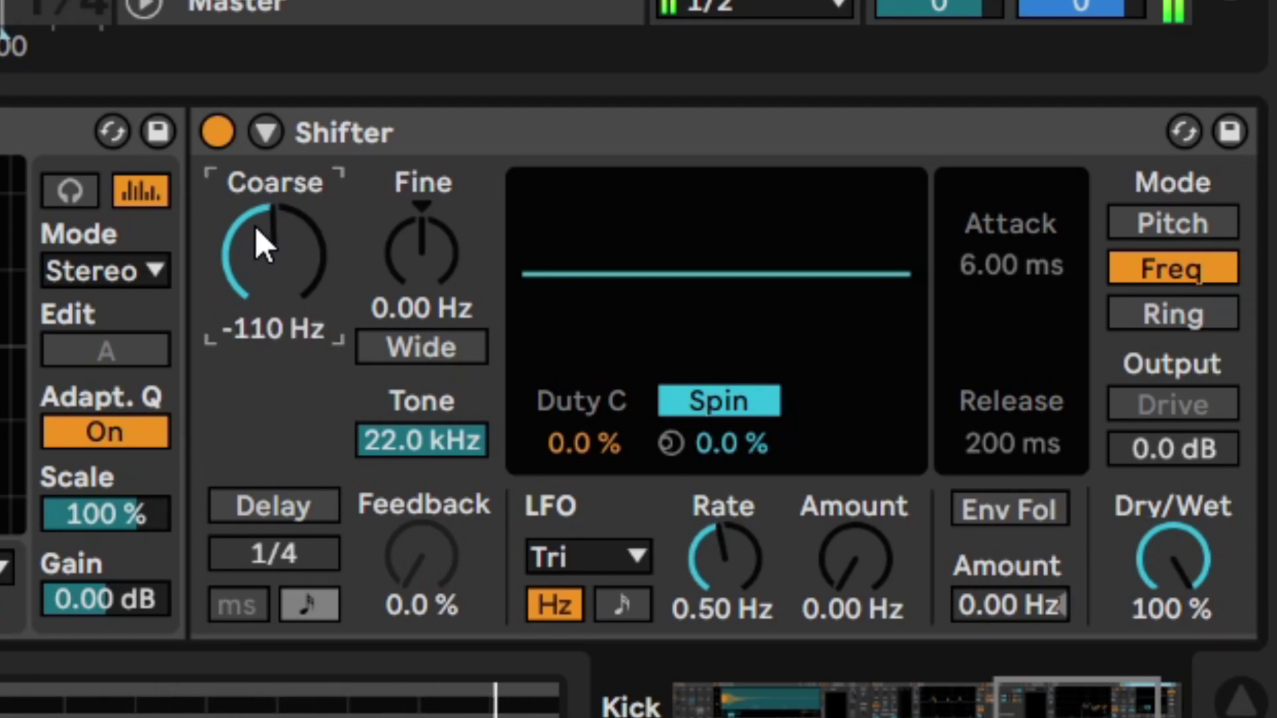
{"action": "left_click", "coordinate": [217, 132]}
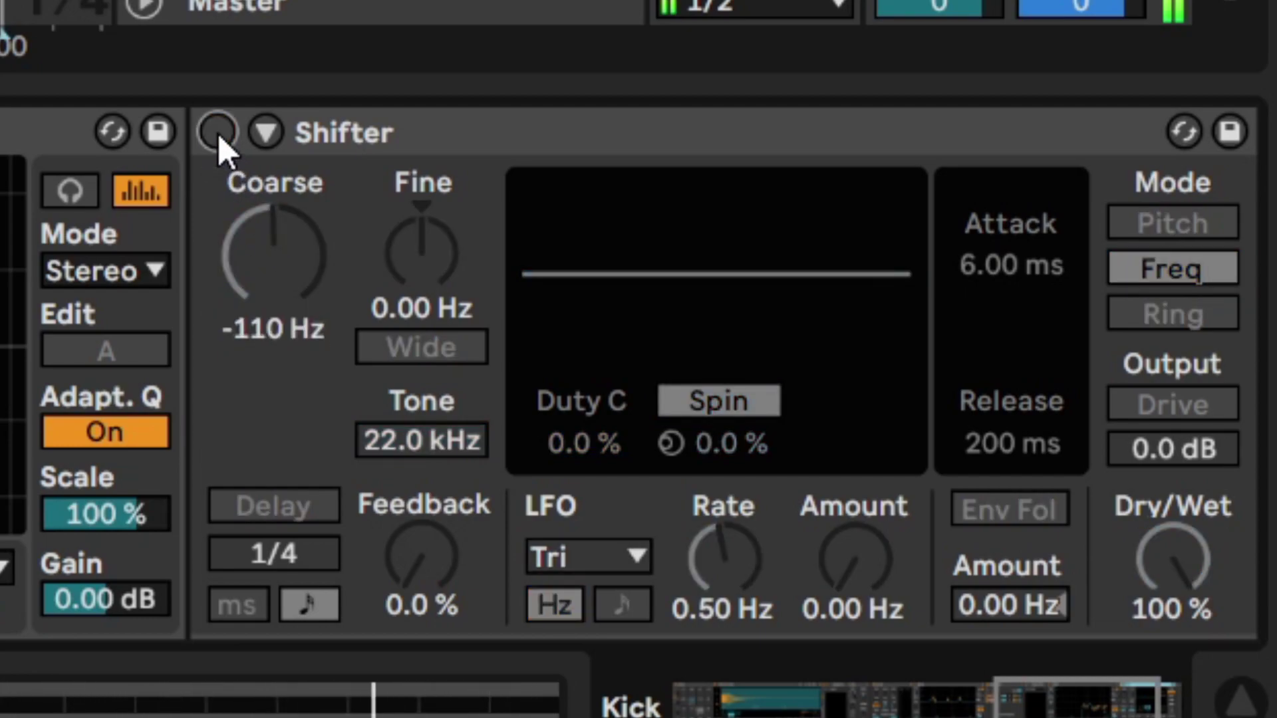
{"action": "left_click", "coordinate": [217, 133]}
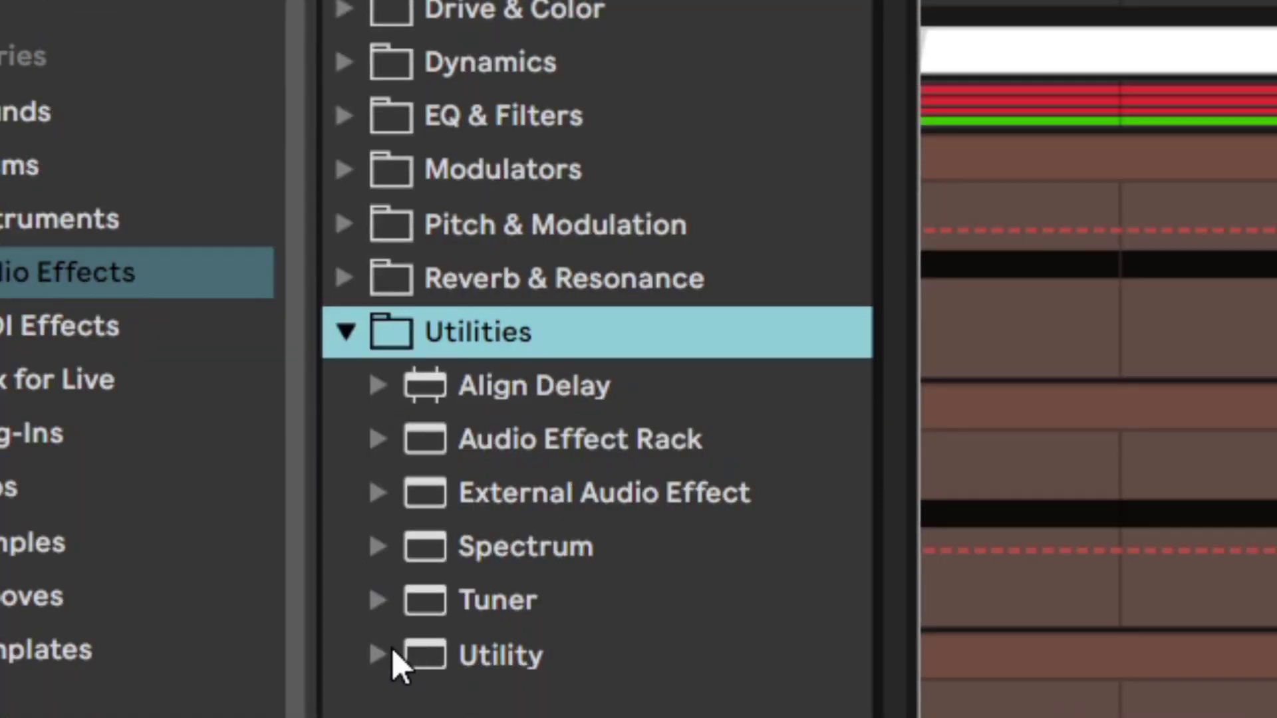
- Add a Utility after the Shifter and lower the Reverb chain's volume to -16.8 dB during playback
{"action": "left_click_drag", "start_coordinate": [393, 655], "coordinate": [981, 432]}
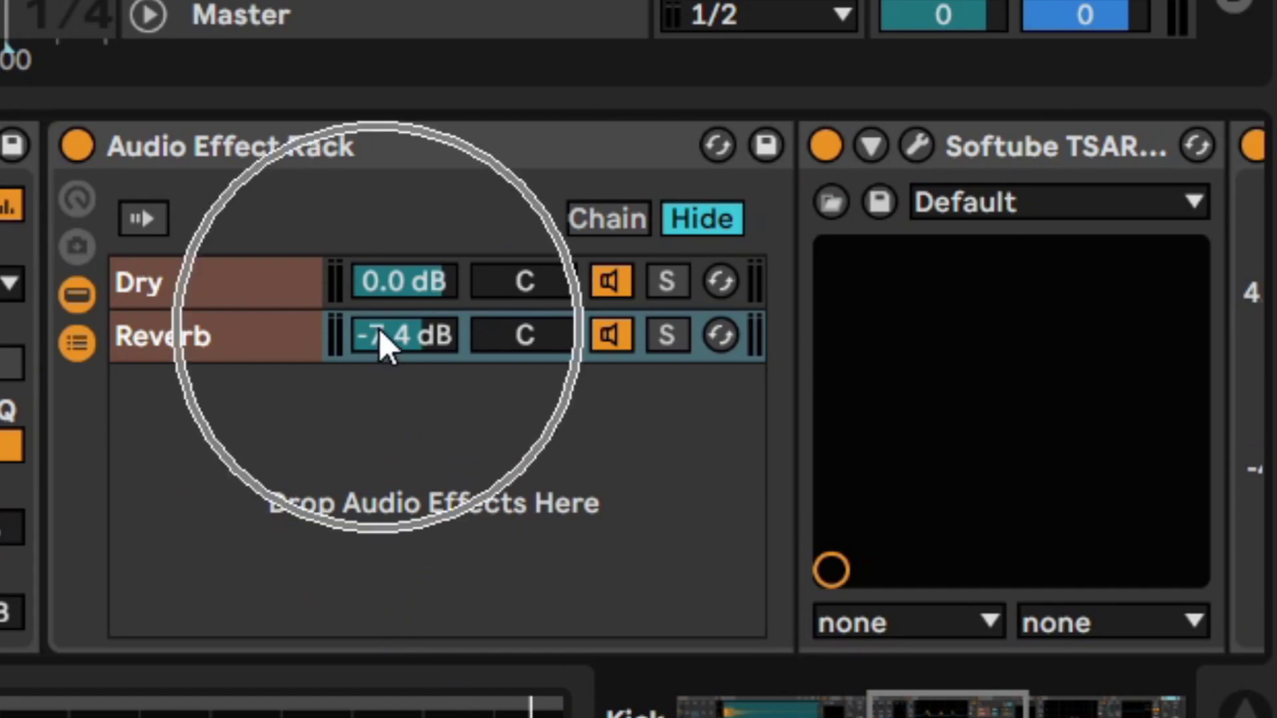
{"action": "key", "text": "space"}
{"action": "left_click_drag", "start_coordinate": [421, 339], "coordinate": [420, 361]}
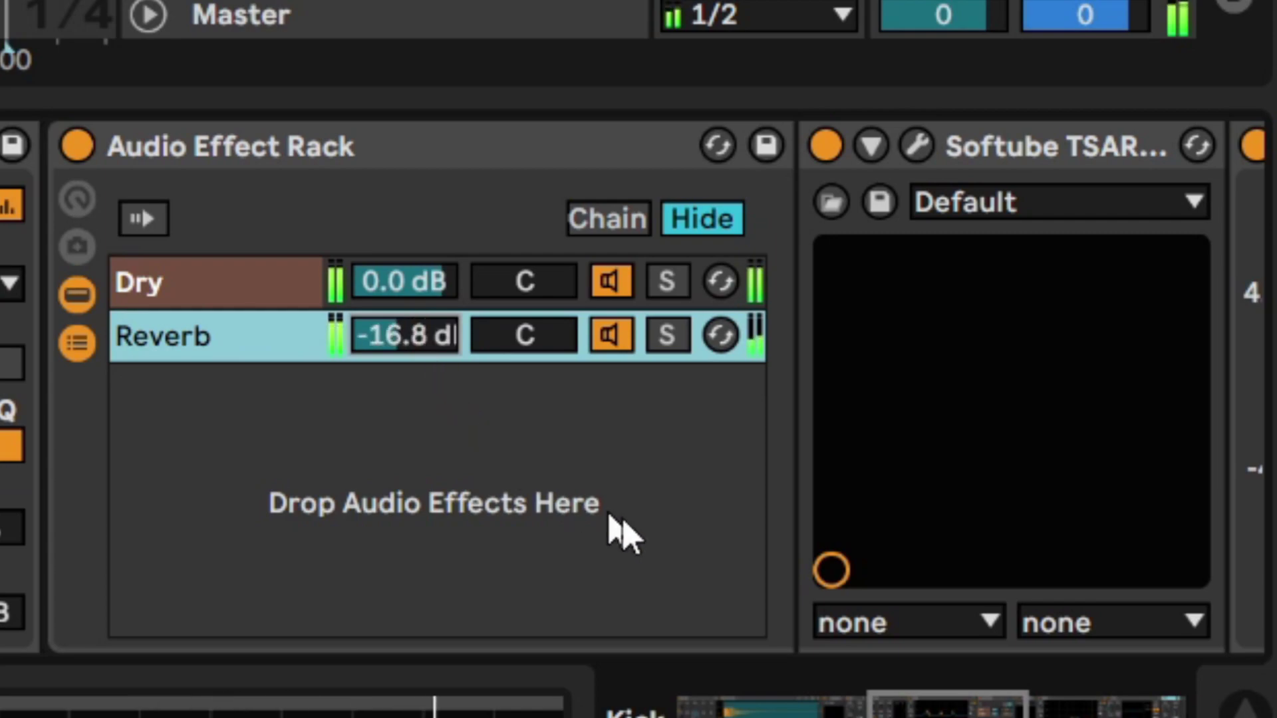
- Try different stereo Width amounts on the Reverb chain's Utility and reset Width to its default
{"action": "scroll", "coordinate": [585, 513], "scroll_direction": "right", "scroll_amount": 15}
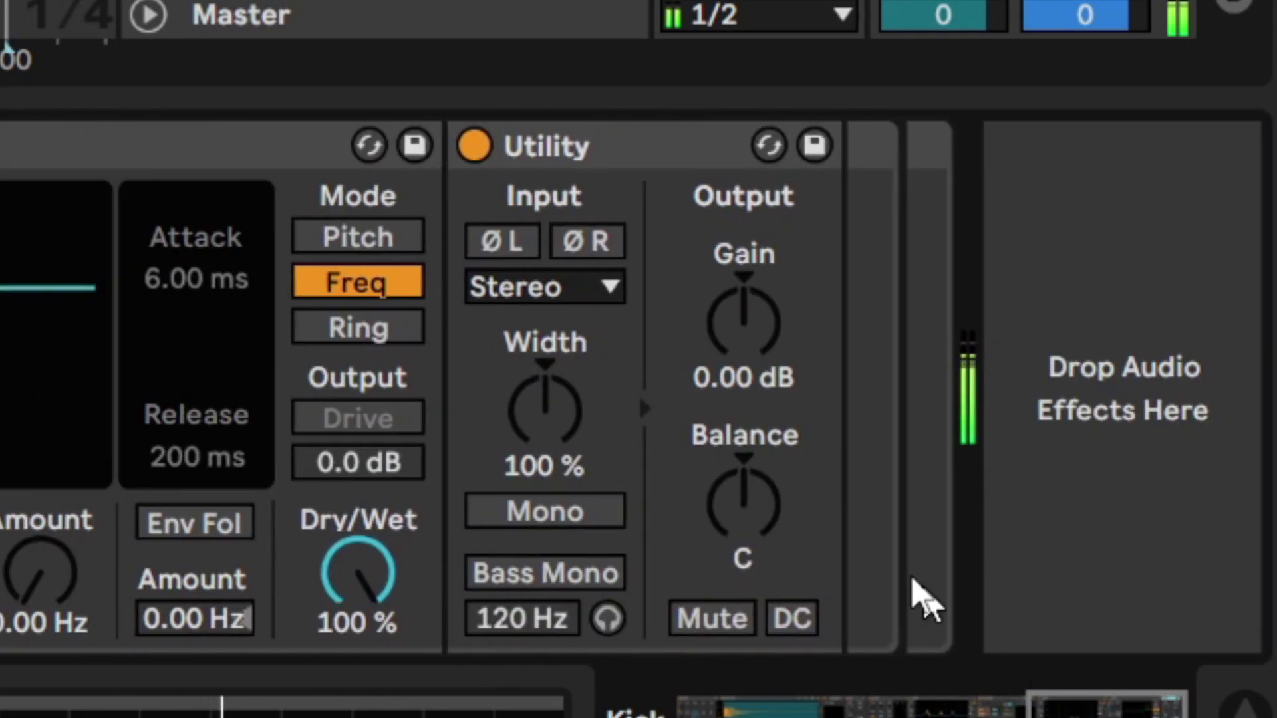
{"action": "left_click_drag", "start_coordinate": [577, 432], "coordinate": [578, 479]}
{"action": "key", "text": "Delete"}
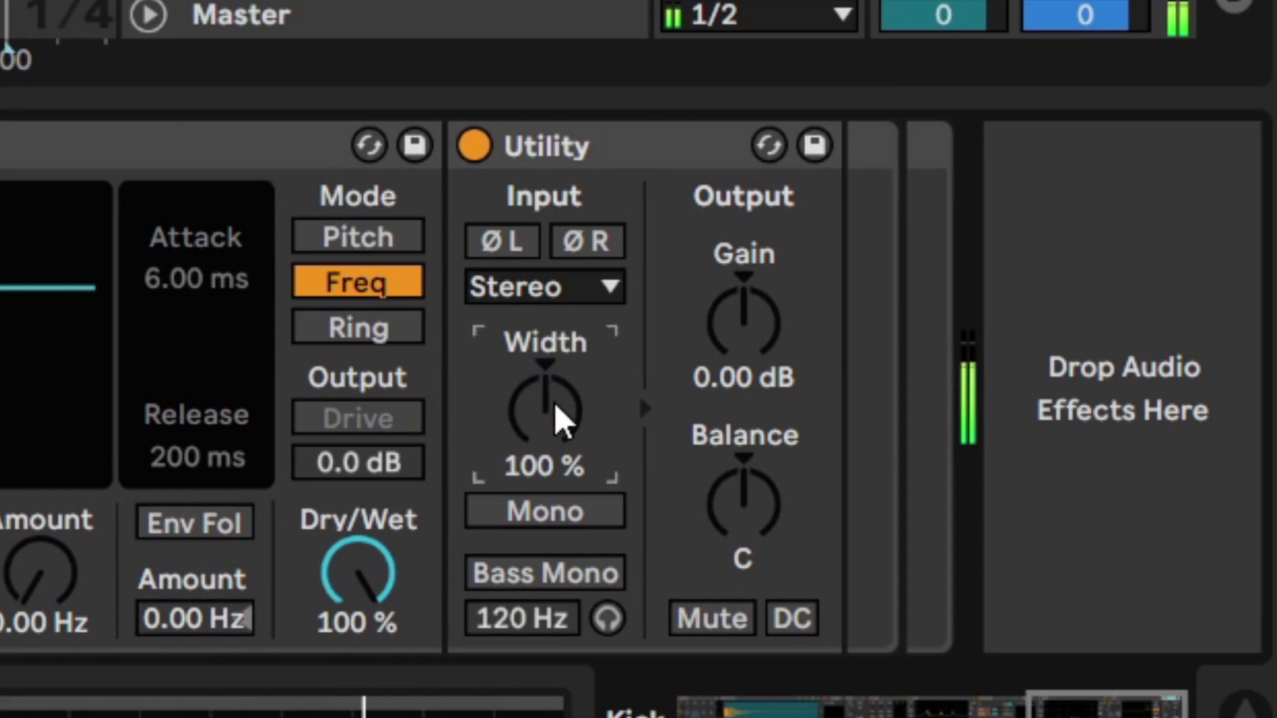
{"action": "left_click_drag", "start_coordinate": [548, 383], "coordinate": [599, 419]}
{"action": "key", "text": "Delete"}
- Compare the kick with the Reverb chain deactivated and active in the Audio Effect Rack
{"action": "left_click_drag", "start_coordinate": [1090, 713], "coordinate": [948, 715]}
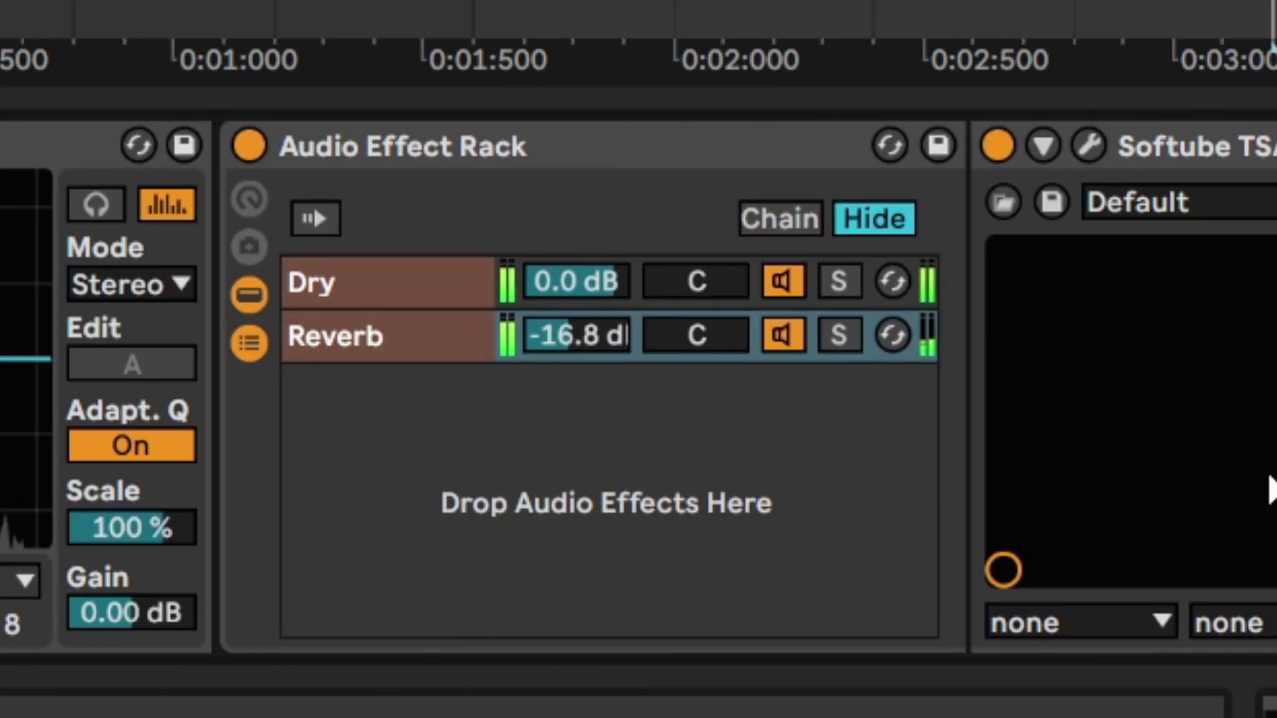
{"action": "left_click", "coordinate": [780, 334]}
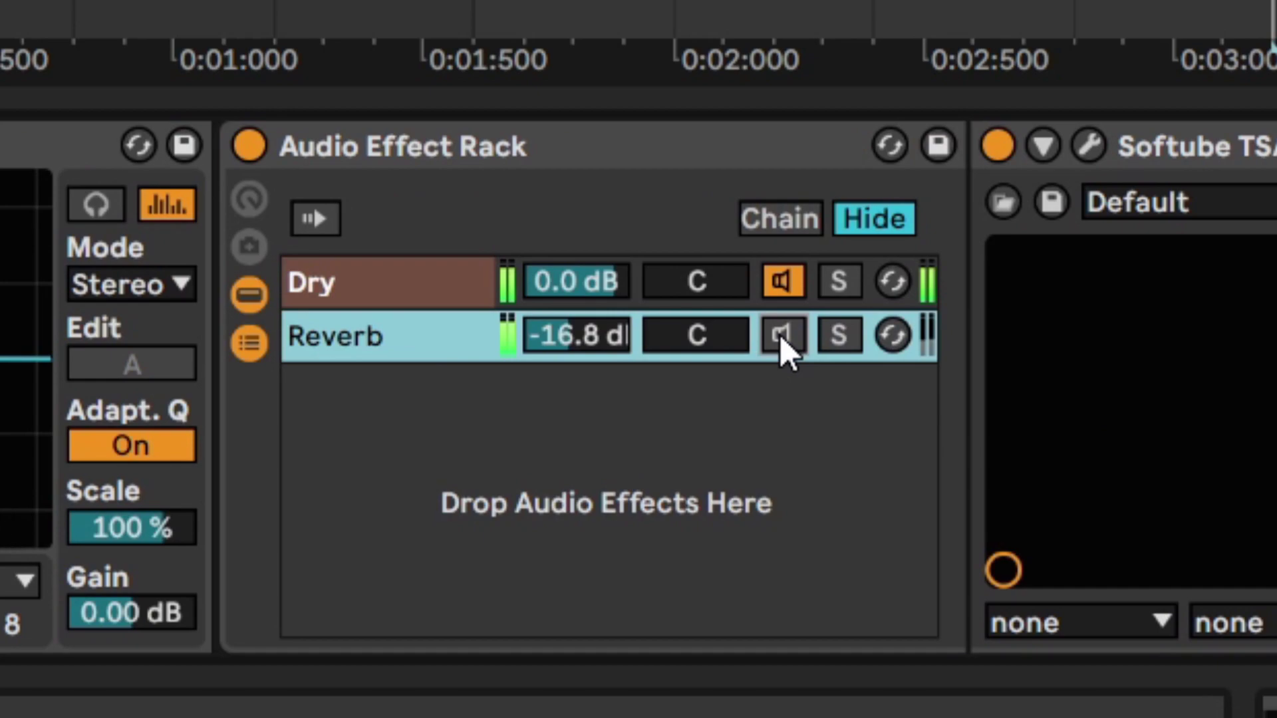
{"action": "left_click", "coordinate": [779, 334]}
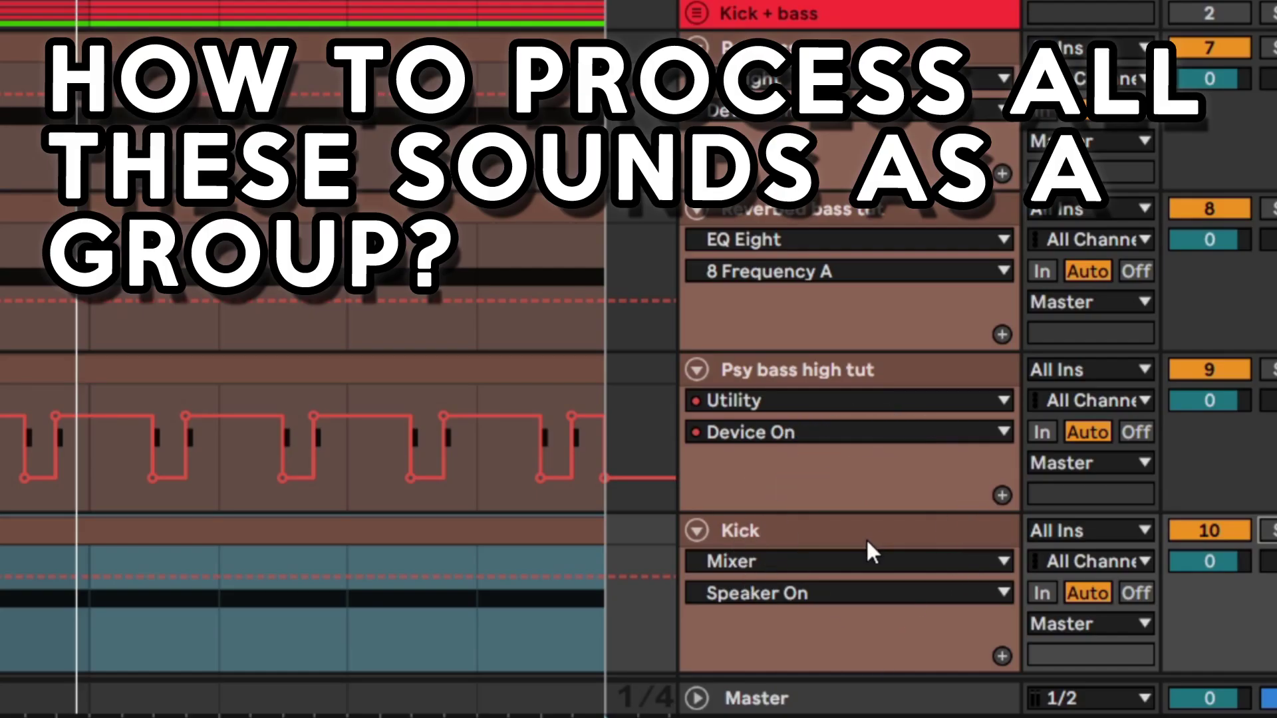
- Group the kick and bass tracks together for shared processing
{"action": "left_click", "coordinate": [865, 536]}
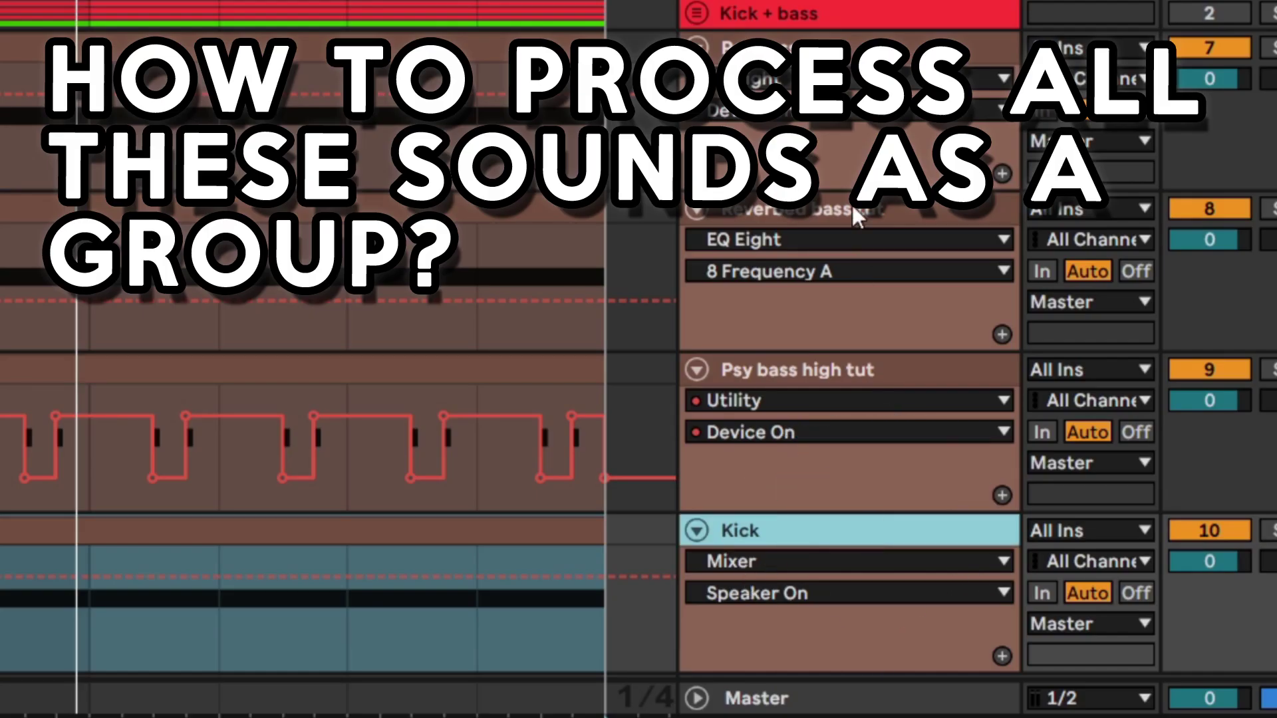
{"action": "left_click", "coordinate": [798, 370], "text": "shift"}
{"action": "key", "text": "ctrl+g"}
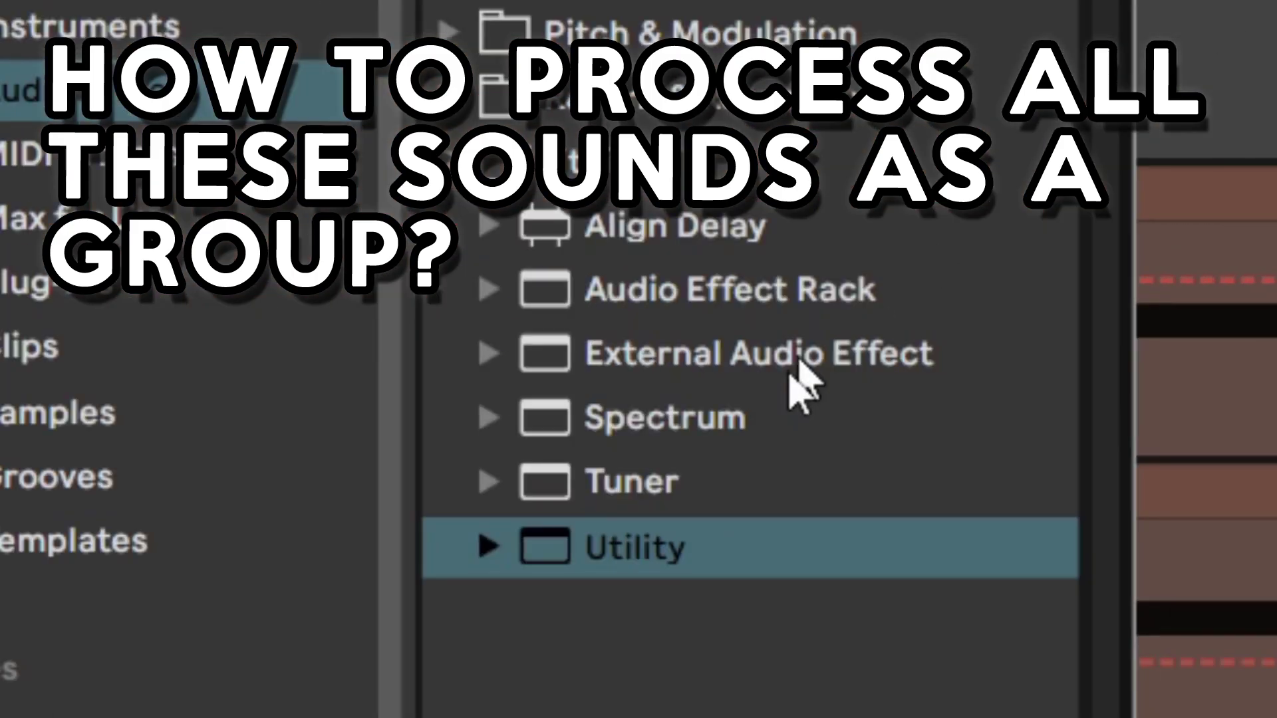
- Add a Utility to the group with Width set to 130 % and compare it bypassed and active
{"action": "double_click", "coordinate": [669, 559]}
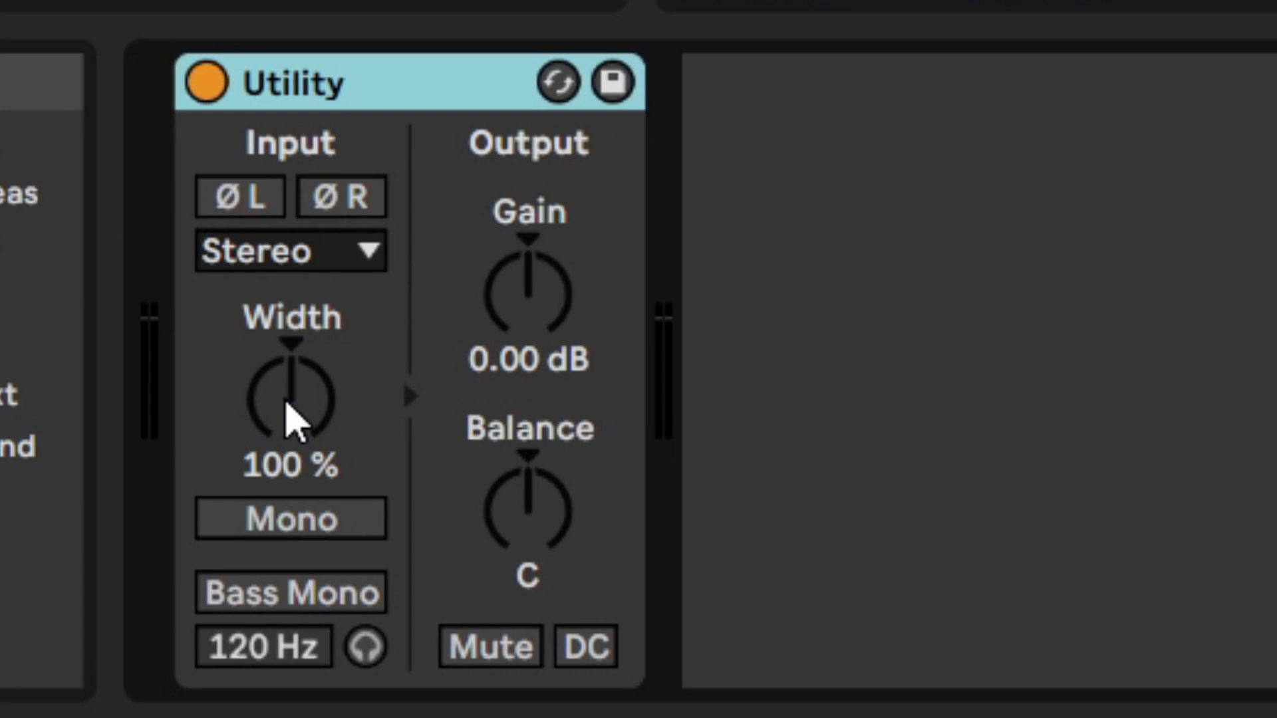
{"action": "left_click_drag", "start_coordinate": [277, 436], "coordinate": [277, 378]}
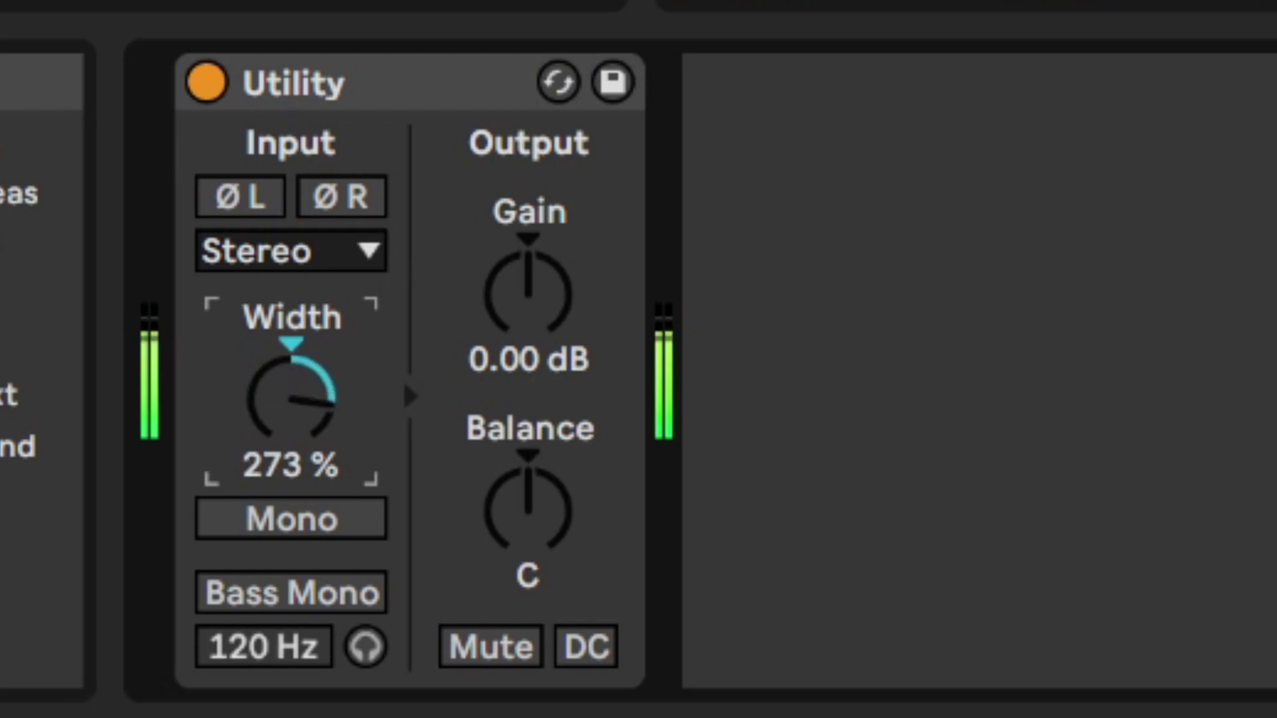
{"action": "type", "text": "130"}
{"action": "key", "text": "Return"}
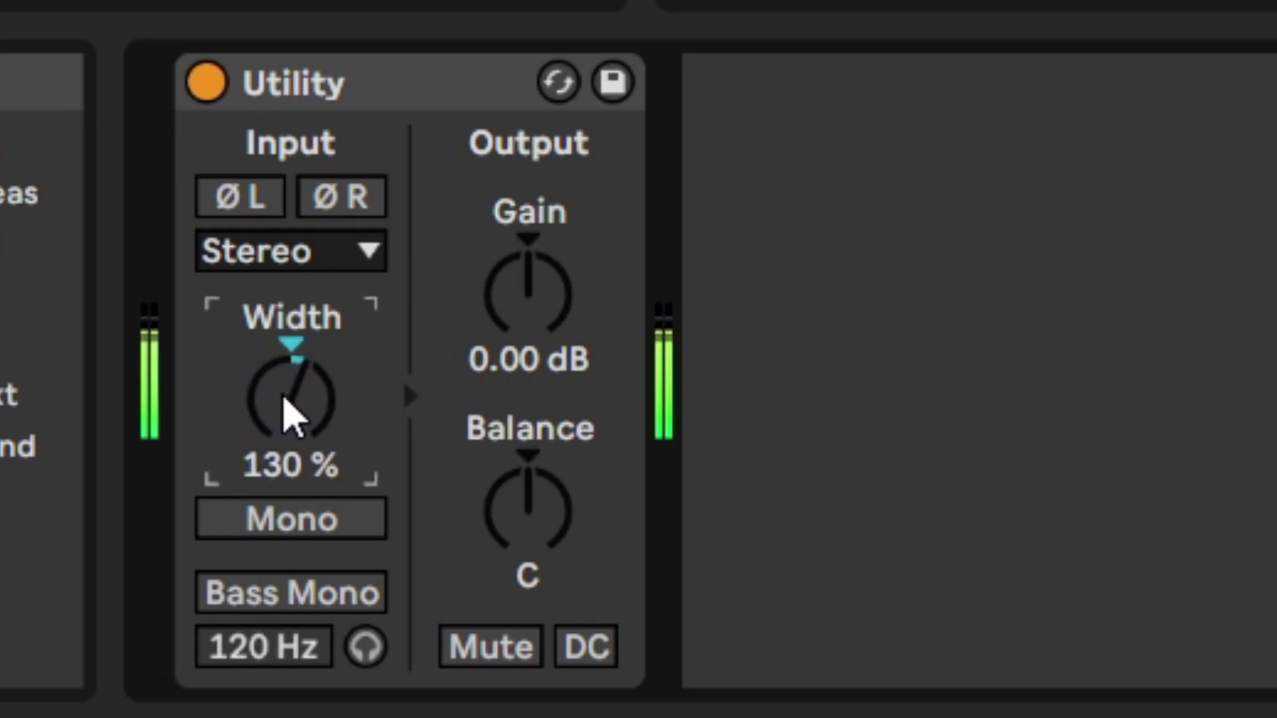
{"action": "left_click", "coordinate": [206, 83]}
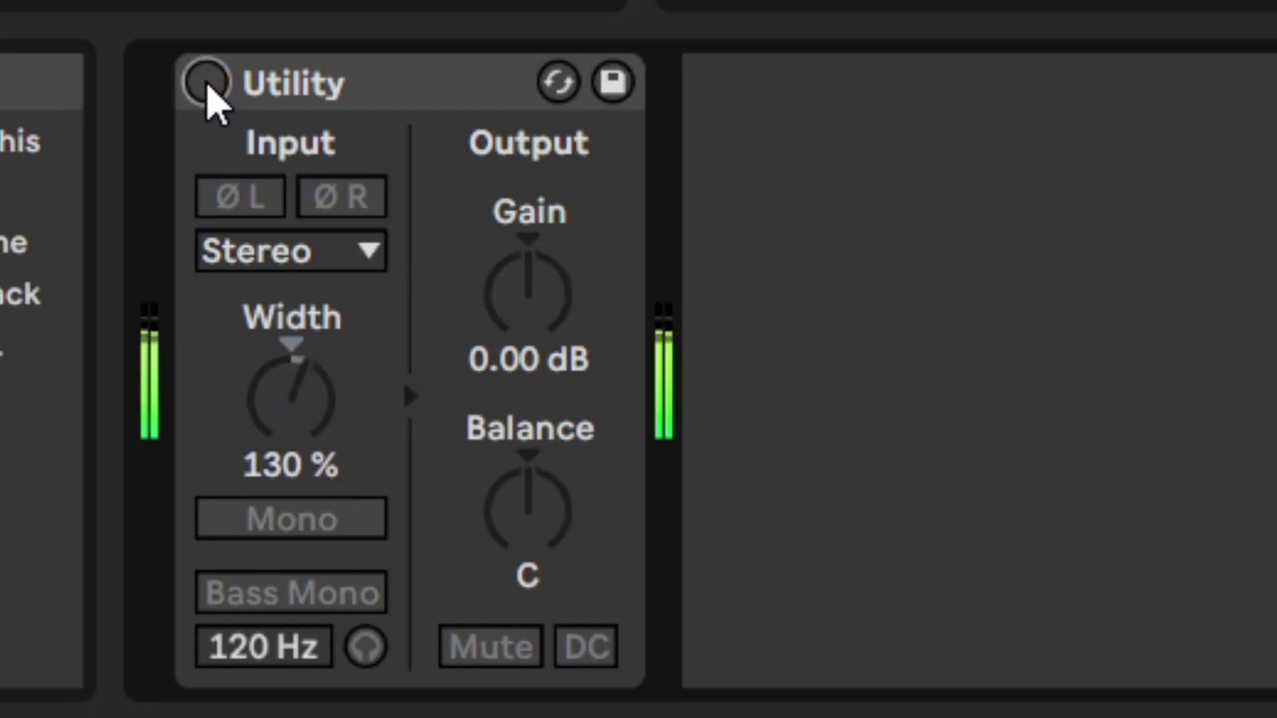
{"action": "left_click", "coordinate": [207, 83]}
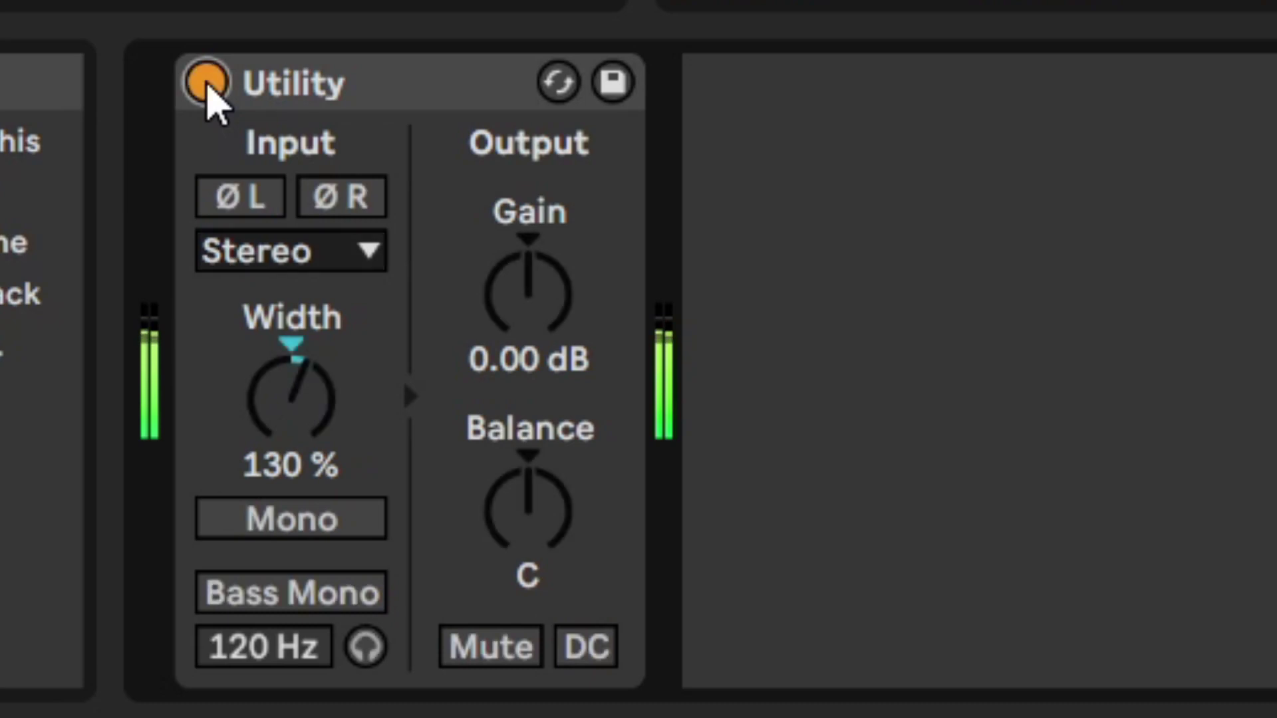
- Deactivate the Low, Mid and High bands of the Multiband Dynamics
{"action": "left_click_drag", "start_coordinate": [208, 88], "coordinate": [907, 199]}
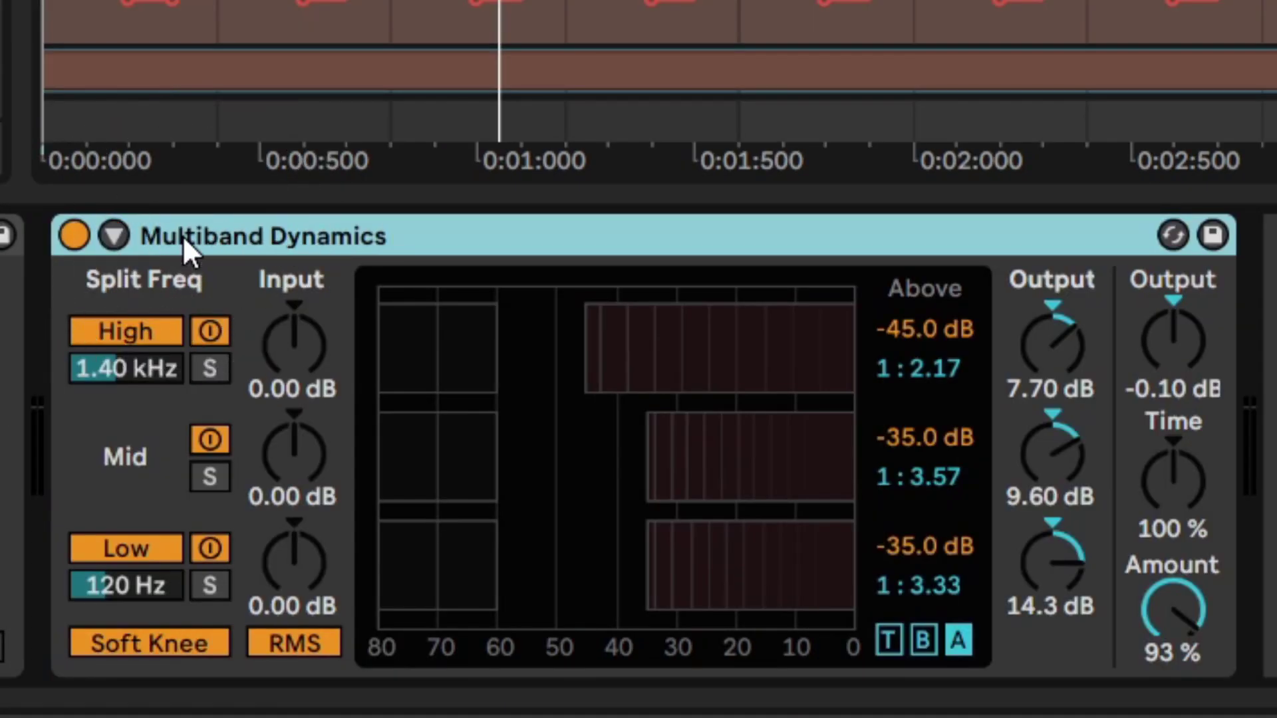
{"action": "left_click", "coordinate": [210, 544]}
{"action": "left_click", "coordinate": [206, 438]}
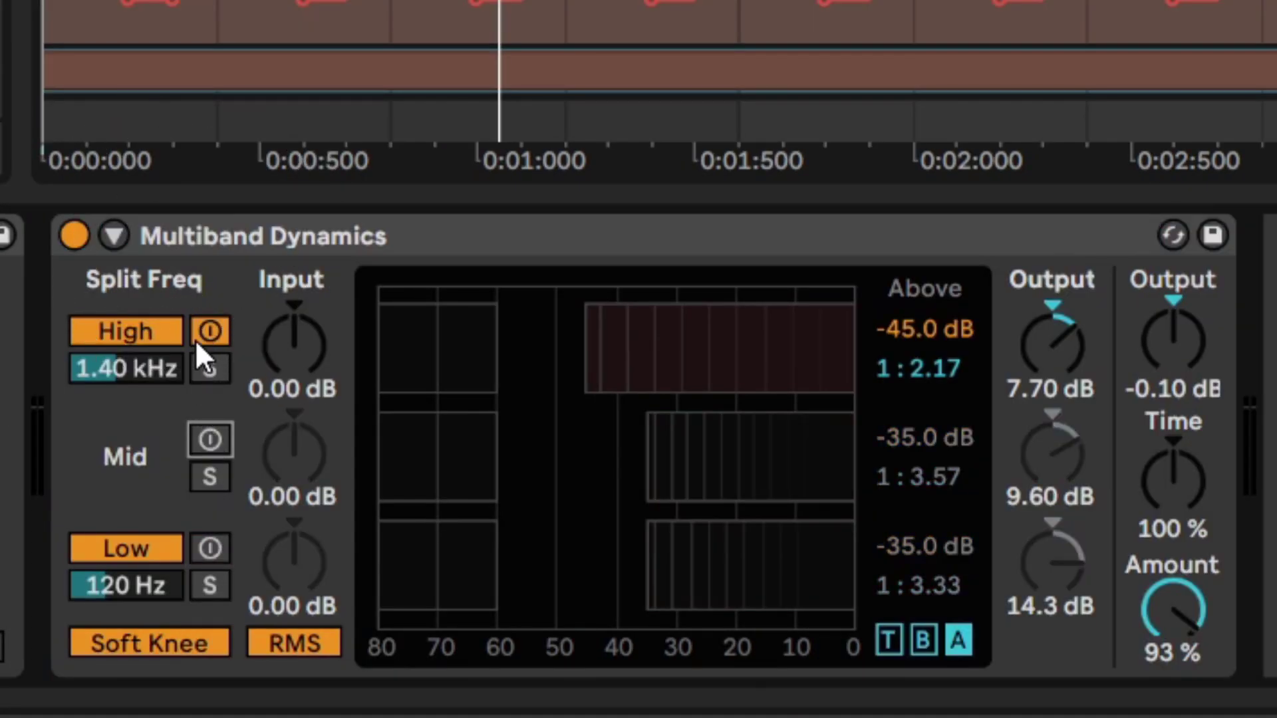
{"action": "left_click", "coordinate": [198, 336]}
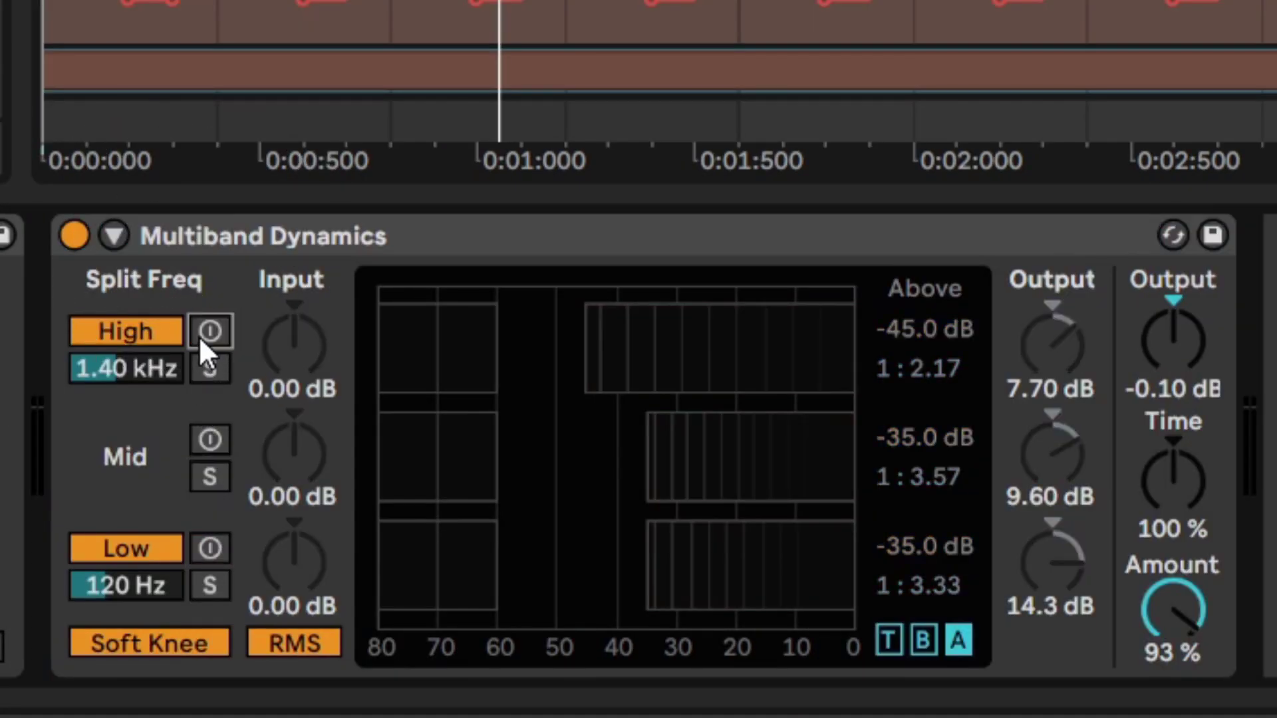
- Show the attack and release times in Multiband Dynamics, and activate and solo the Low band
{"action": "left_click", "coordinate": [147, 550]}
{"action": "left_click", "coordinate": [888, 642]}
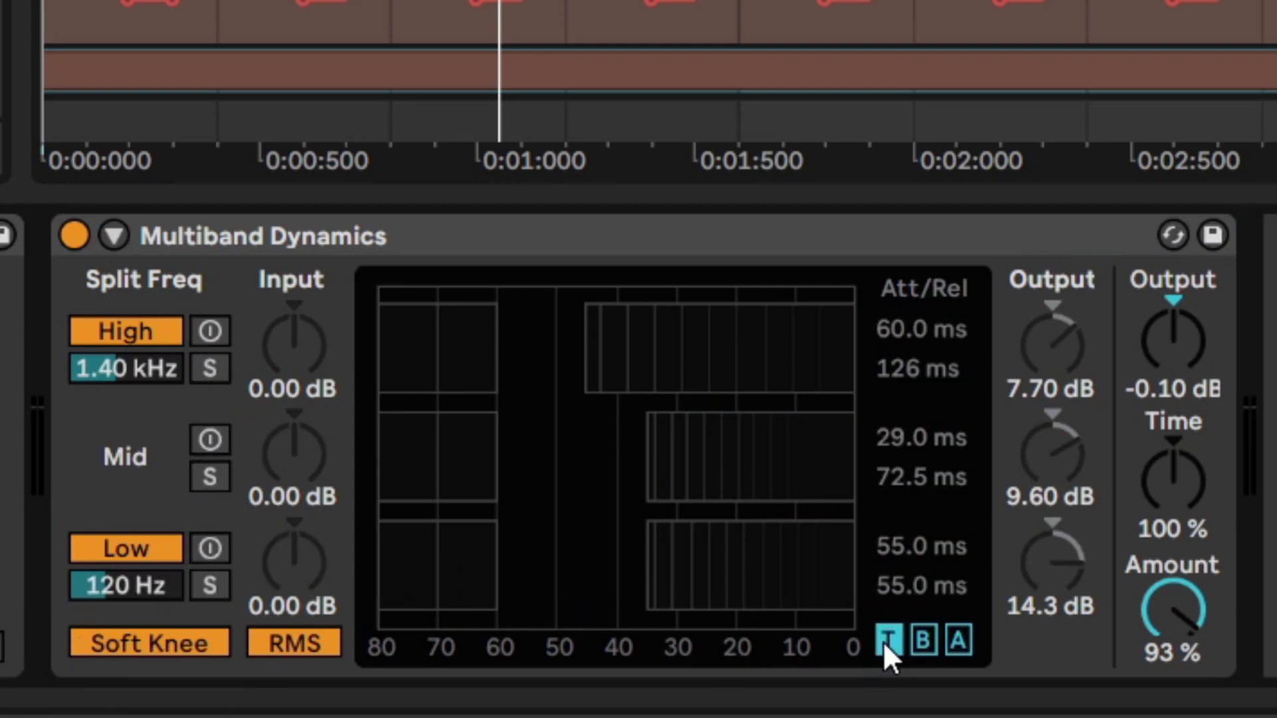
{"action": "left_click", "coordinate": [909, 557]}
{"action": "left_click", "coordinate": [863, 566]}
{"action": "left_click", "coordinate": [210, 549]}
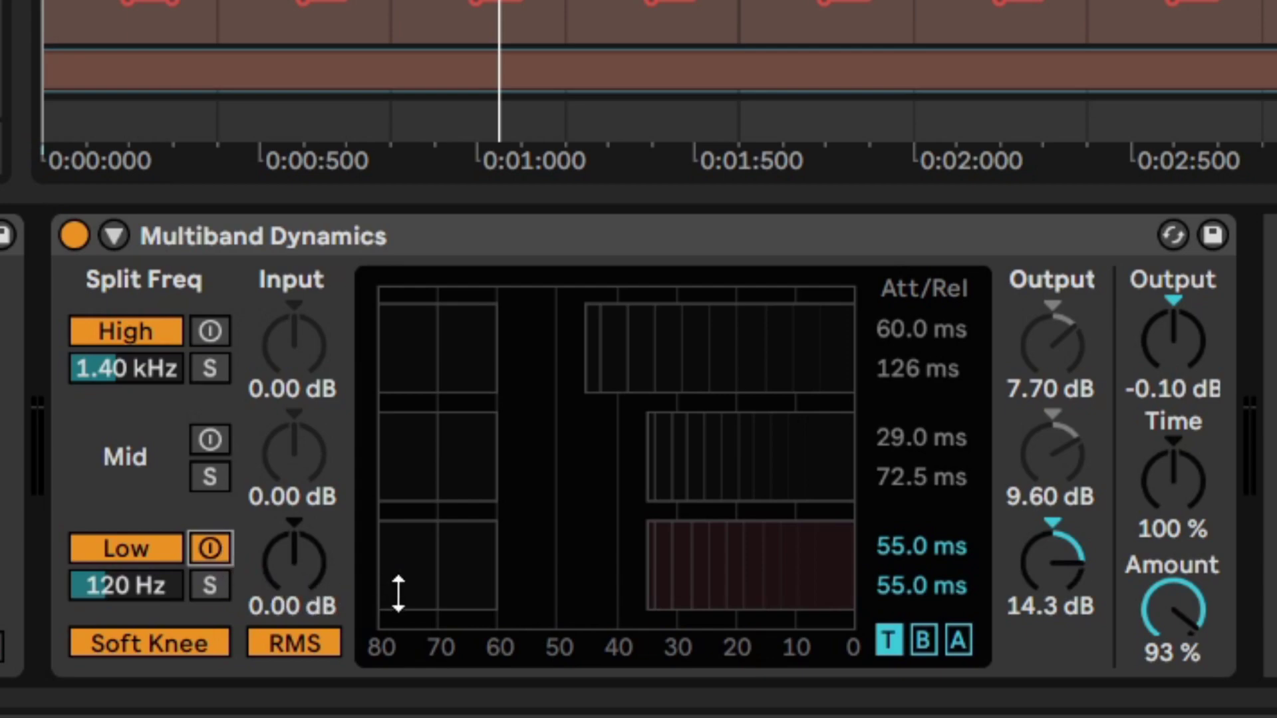
{"action": "left_click", "coordinate": [210, 585]}
{"action": "left_click", "coordinate": [443, 624]}
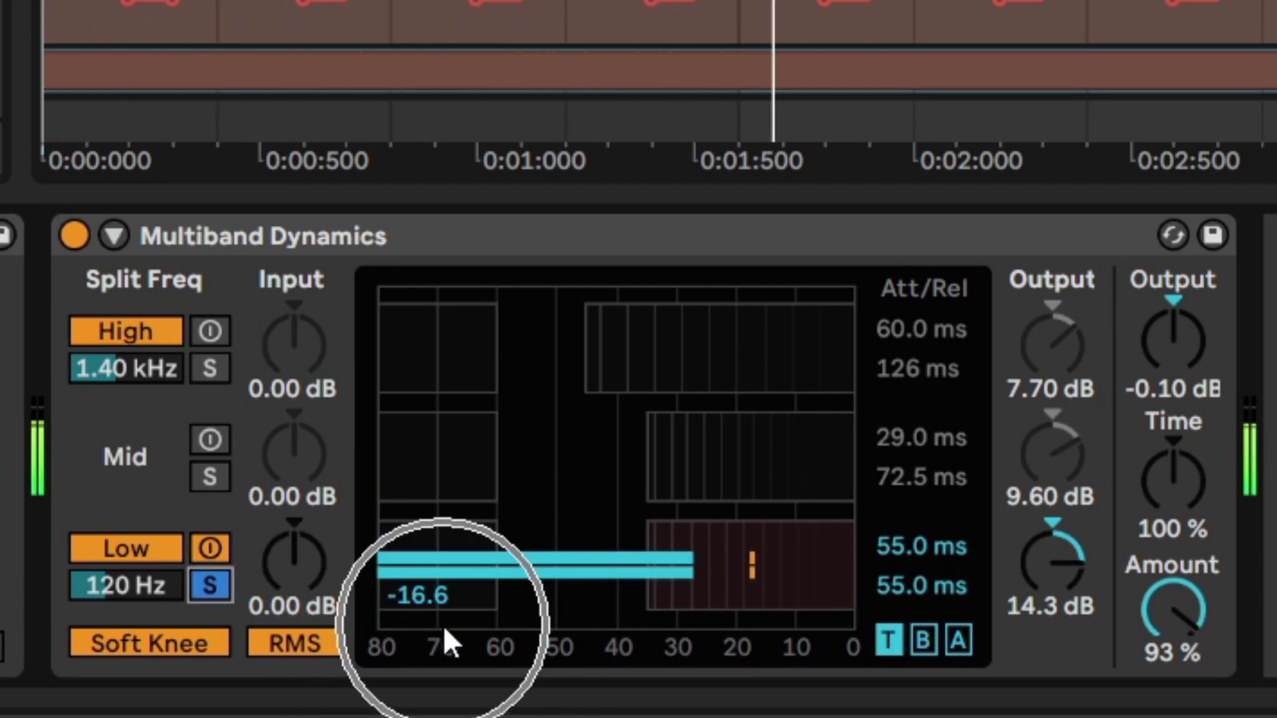
- Compare the soloed Low band bypassed and active during playback, and show the Above threshold and ratio settings
{"action": "left_click", "coordinate": [209, 549]}
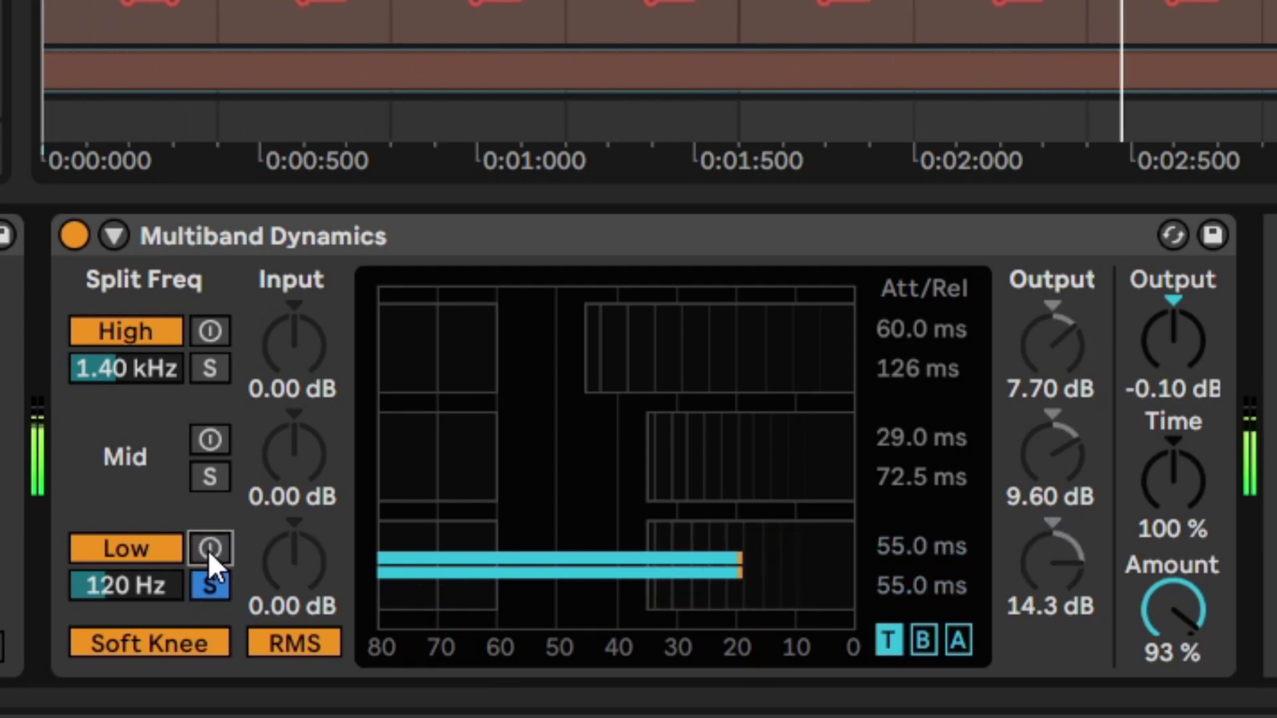
{"action": "left_click", "coordinate": [205, 550]}
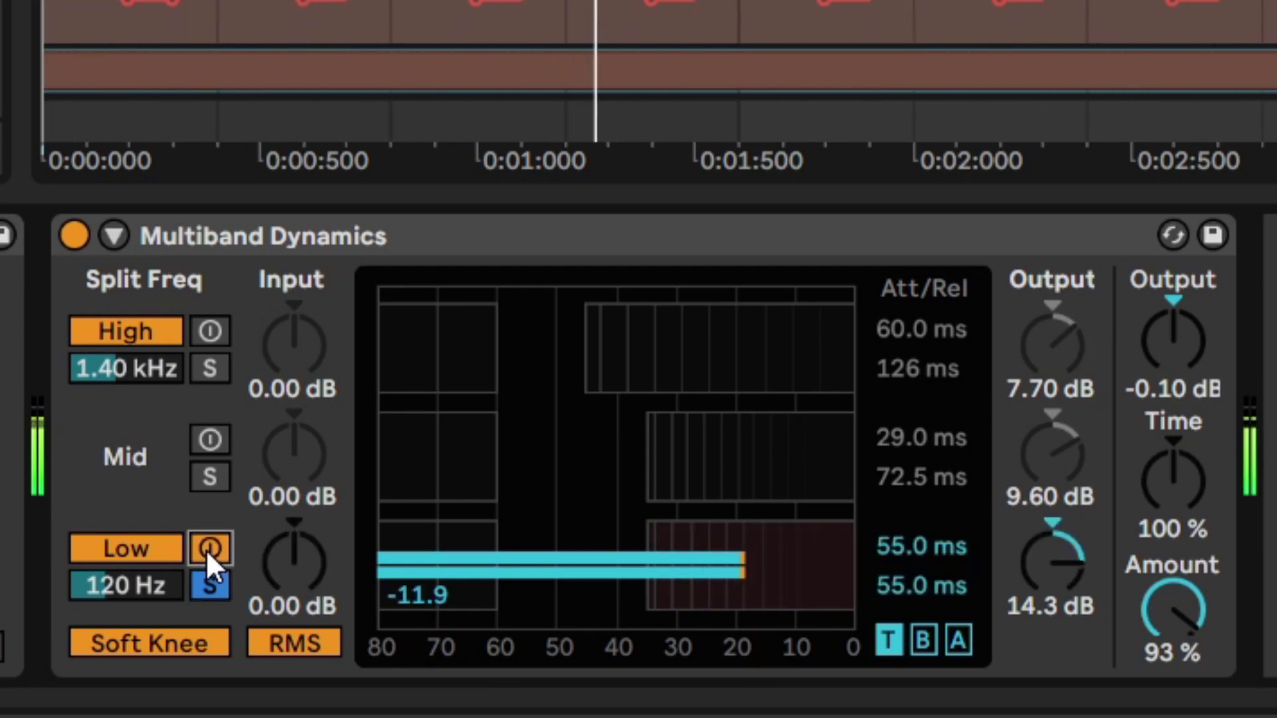
{"action": "left_click", "coordinate": [957, 640]}
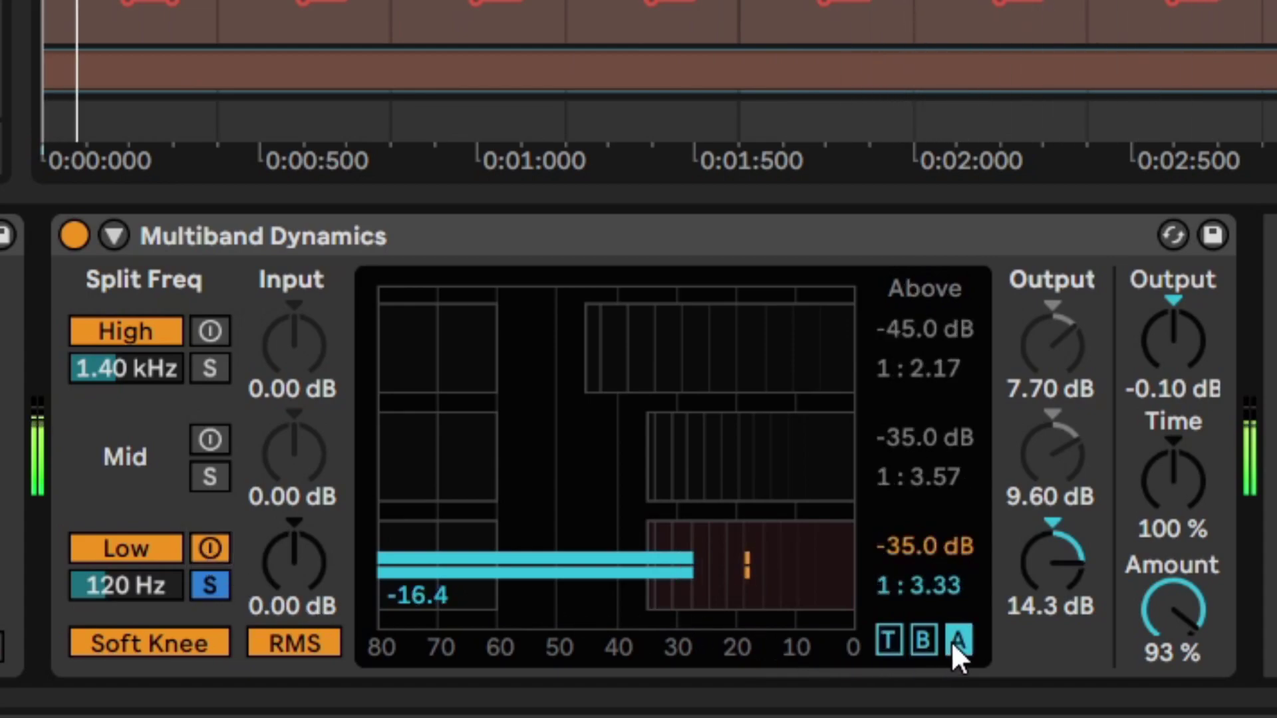
{"action": "left_click", "coordinate": [980, 600]}
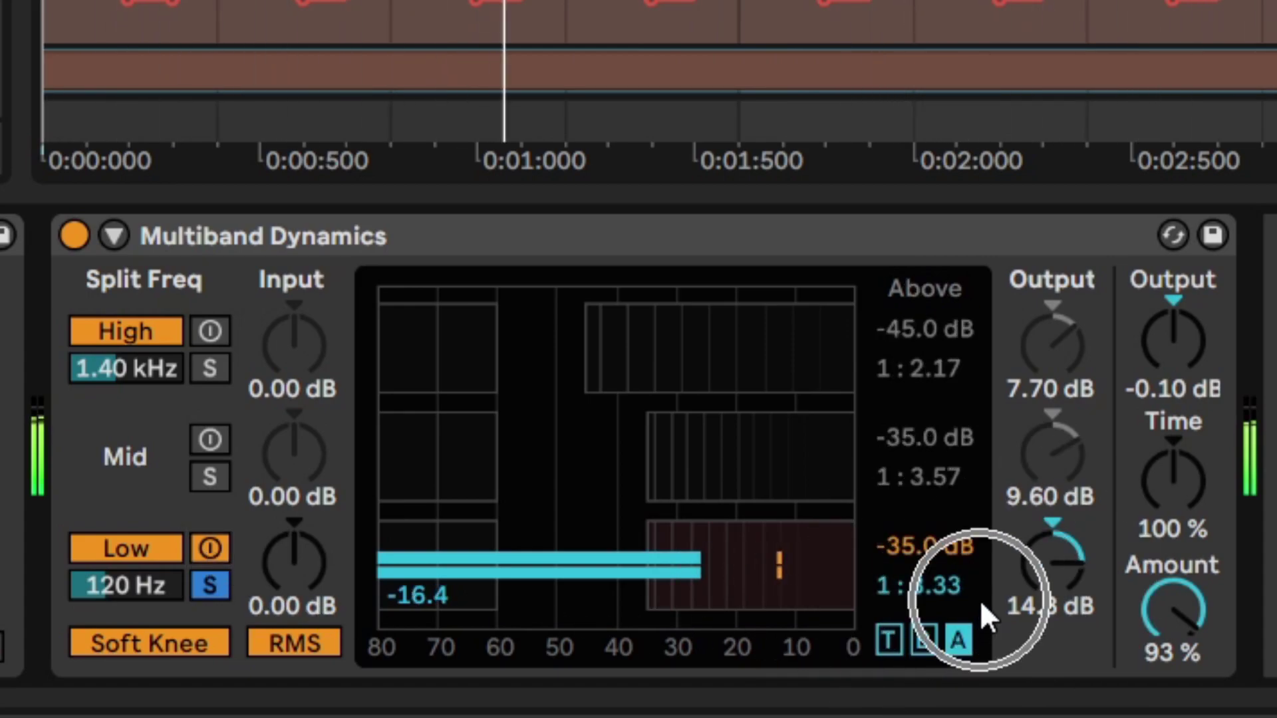
- Unsolo the Low band and compare the full sound with that band's compression bypassed and active
{"action": "left_click", "coordinate": [203, 587]}
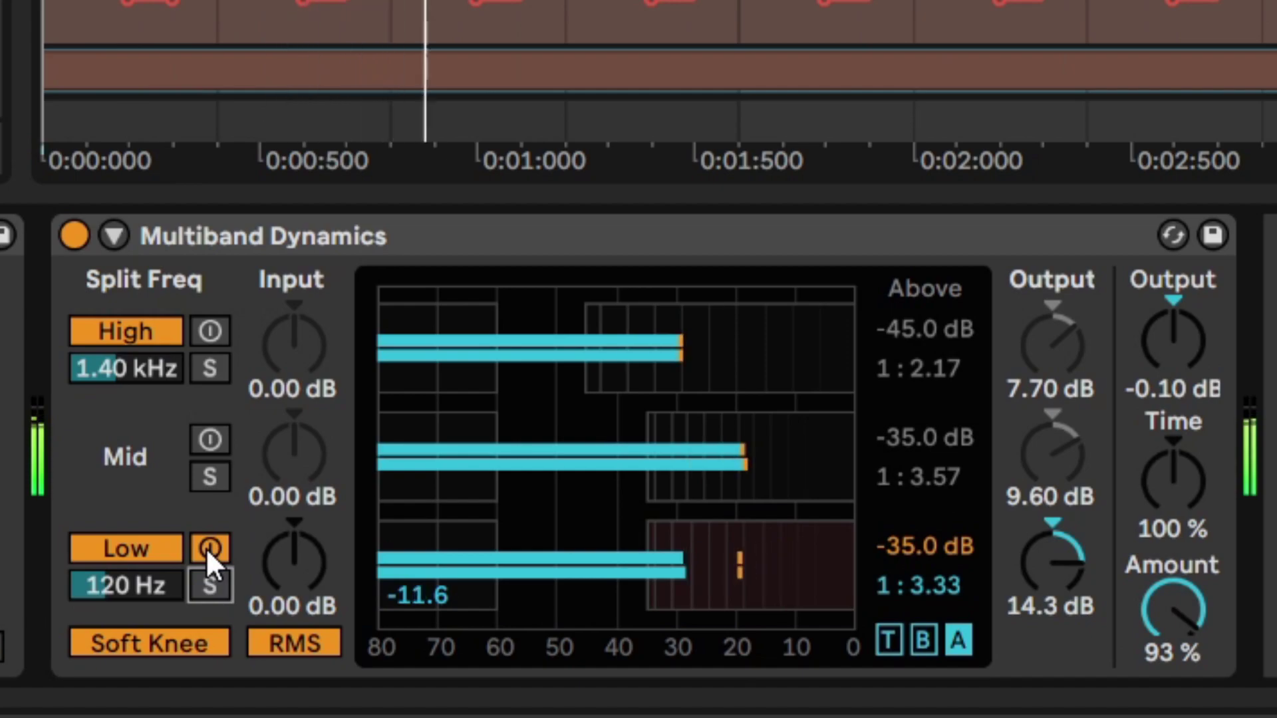
{"action": "left_click", "coordinate": [208, 548]}
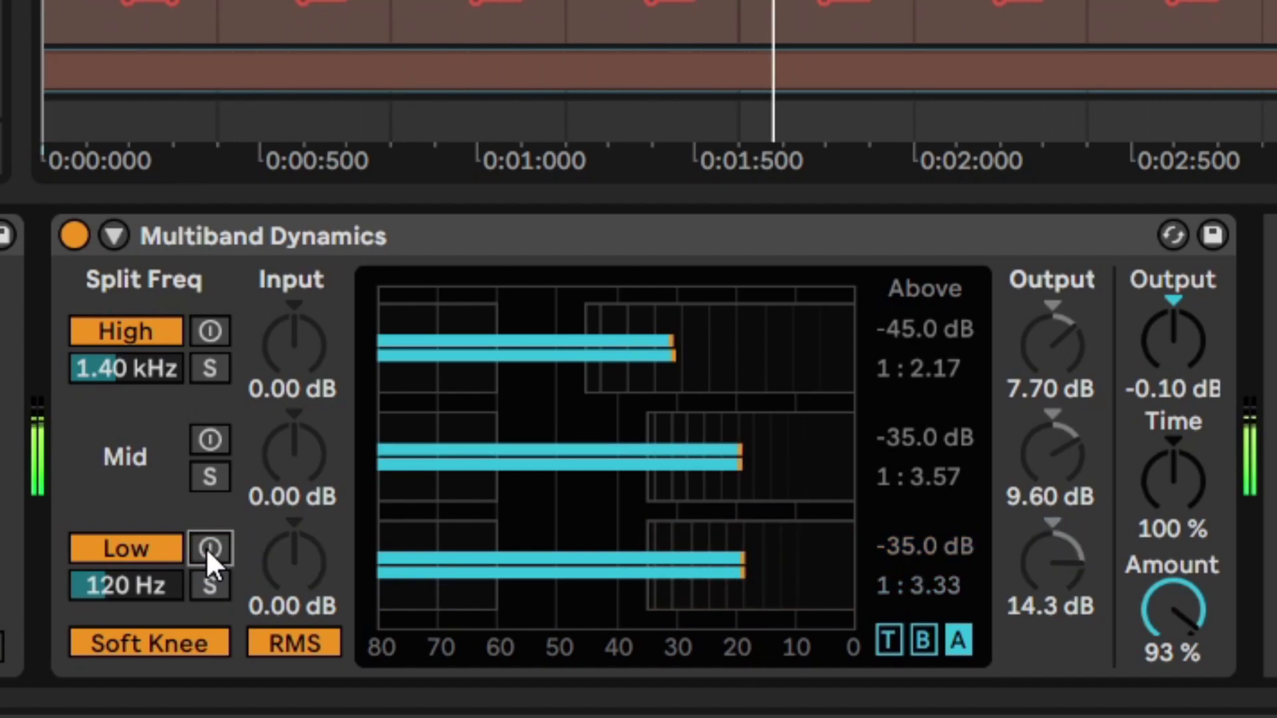
{"action": "left_click", "coordinate": [208, 548]}
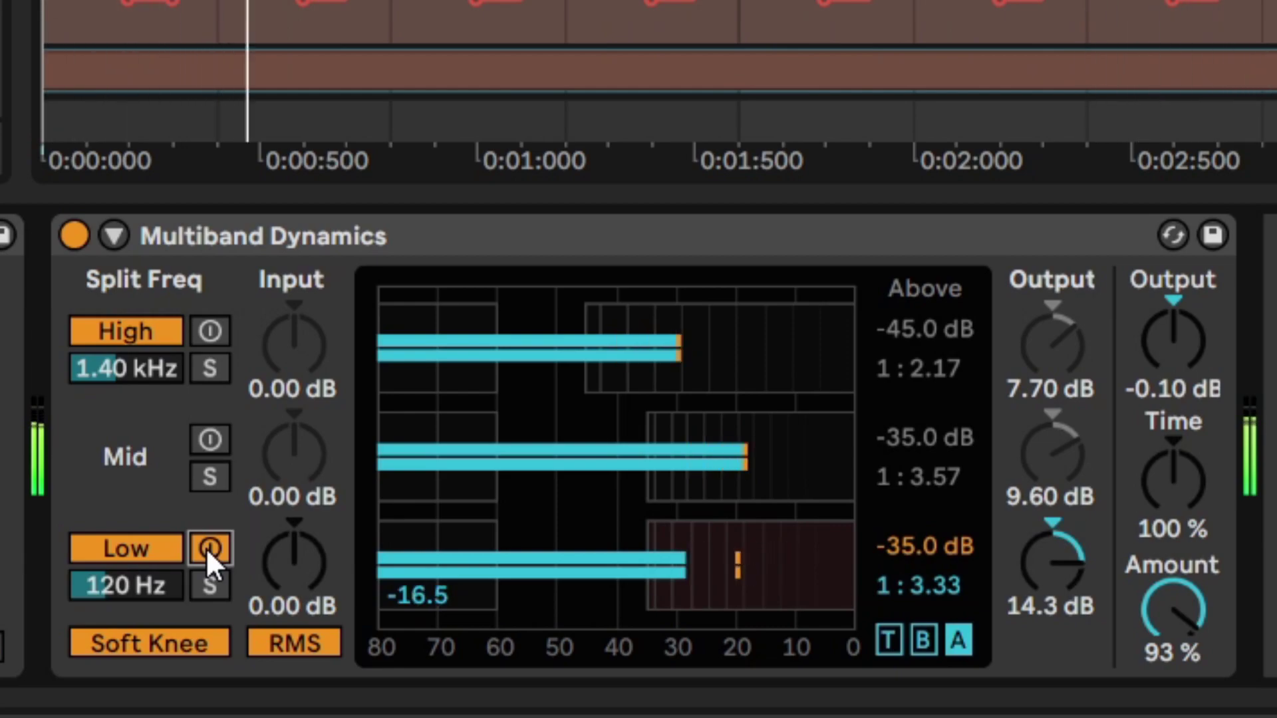
{"action": "key", "text": "space"}
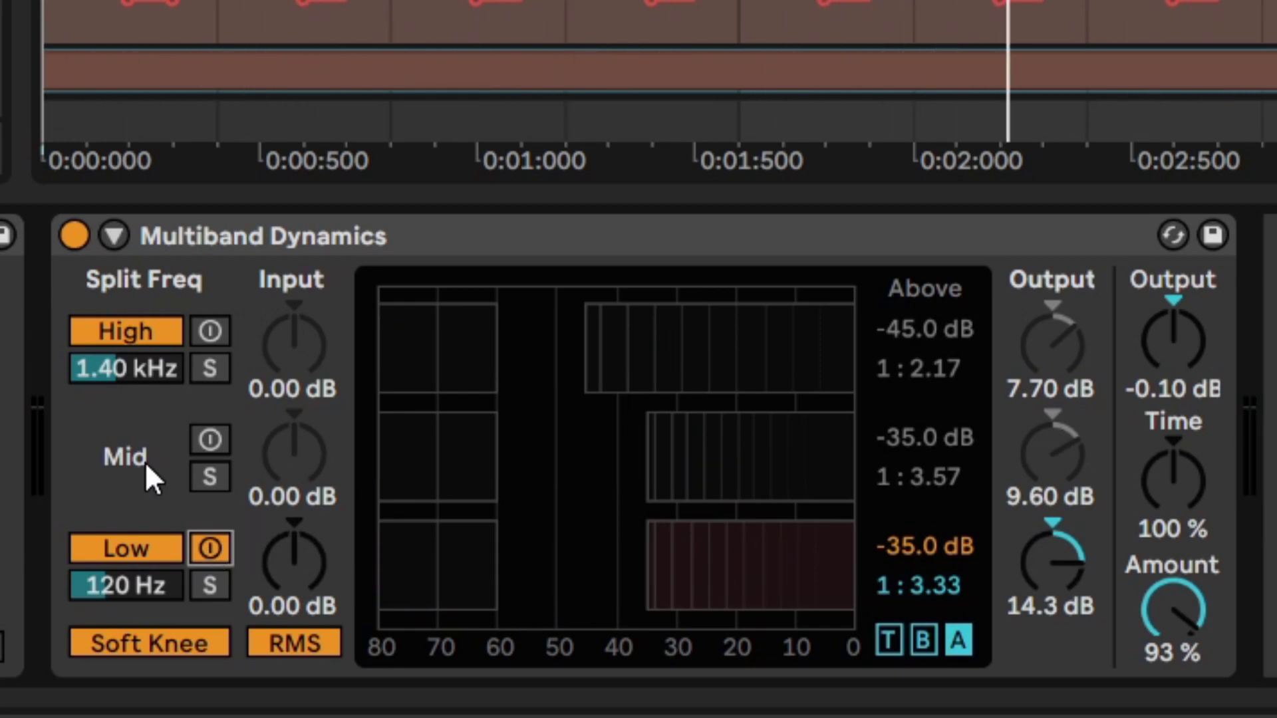
- Switch the display to attack and release times, and activate and solo the Mid band
{"action": "left_click", "coordinate": [889, 641]}
{"action": "left_click", "coordinate": [987, 439]}
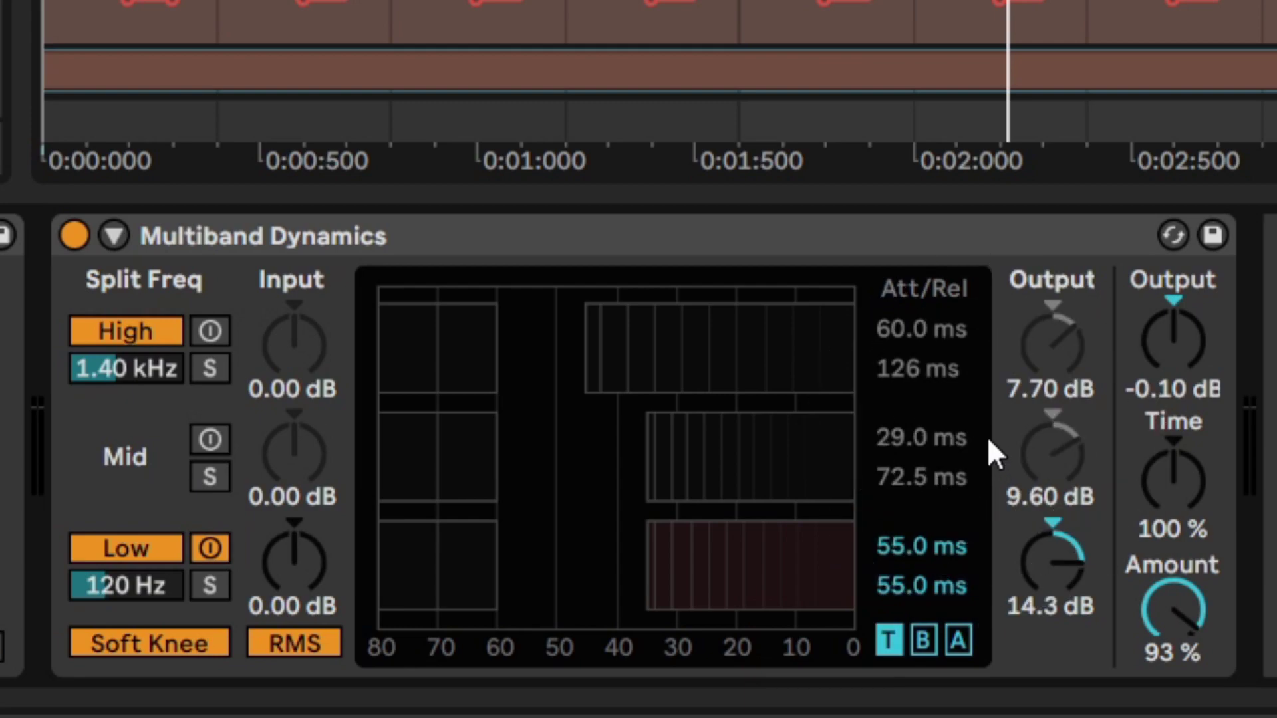
{"action": "left_click", "coordinate": [987, 486]}
{"action": "left_click", "coordinate": [206, 442]}
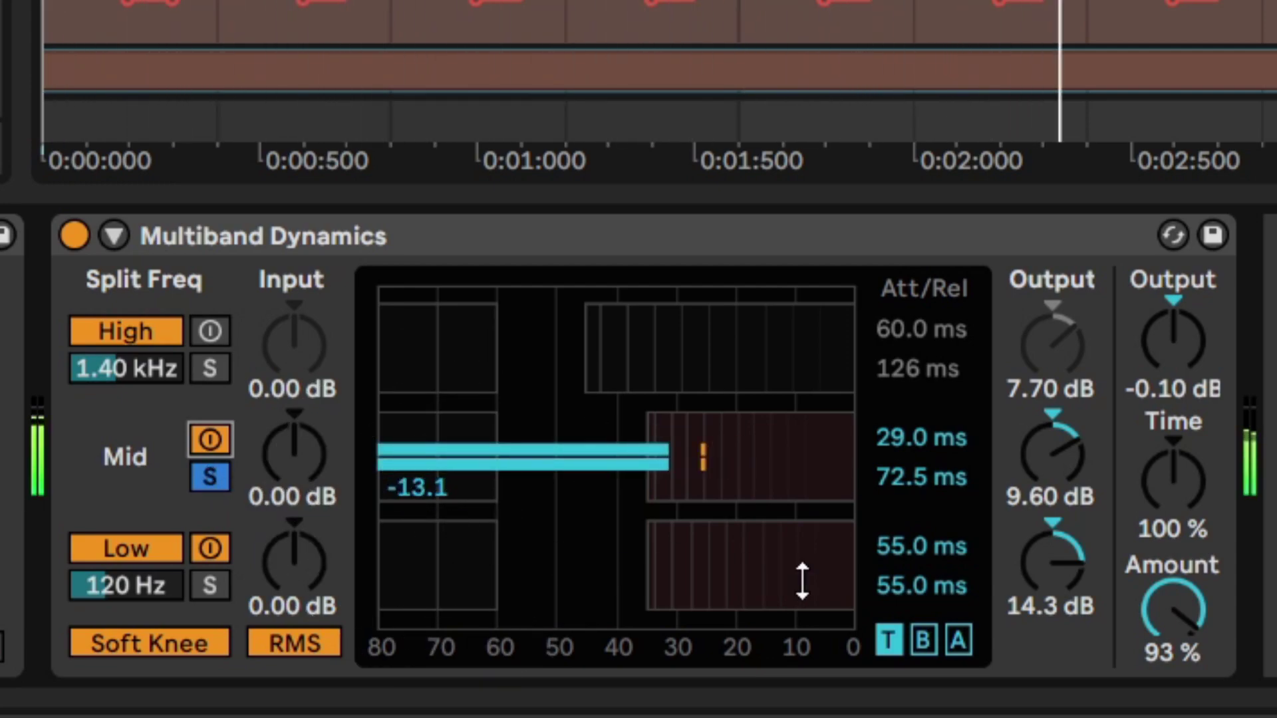
- Show the Above threshold and ratio settings and compare the soloed Mid band bypassed and active
{"action": "left_click", "coordinate": [958, 640]}
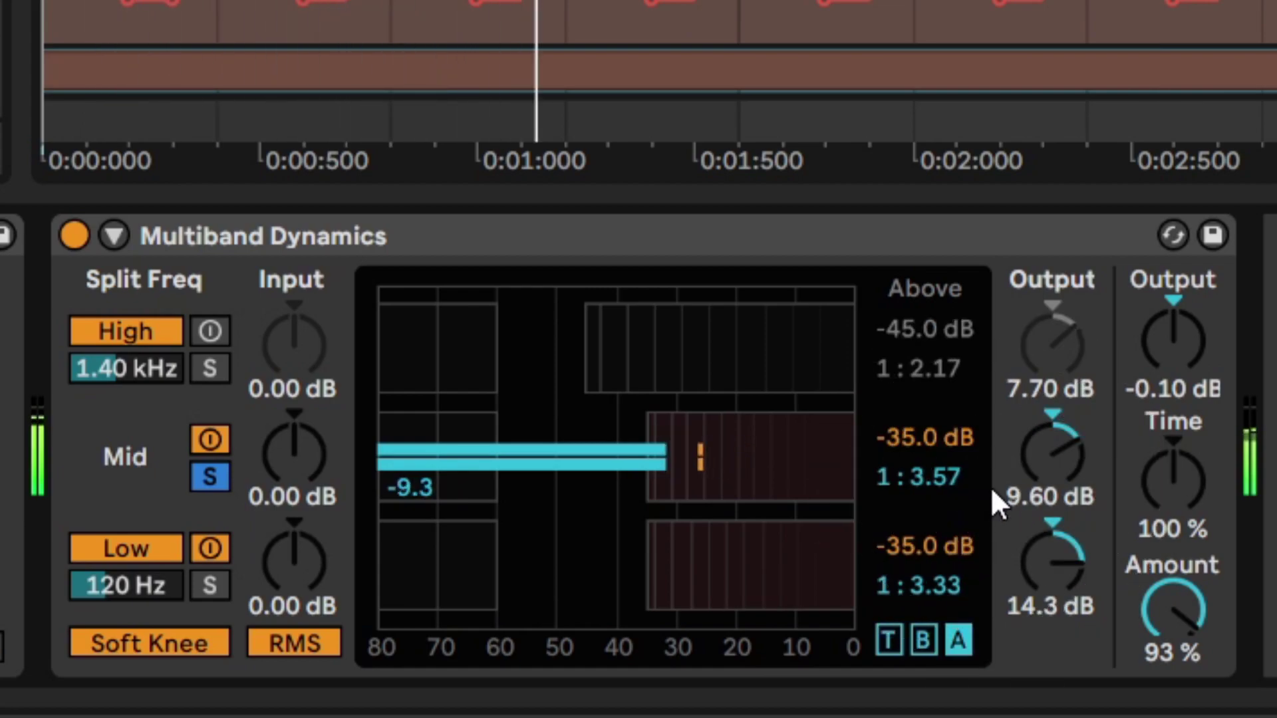
{"action": "left_click", "coordinate": [207, 439]}
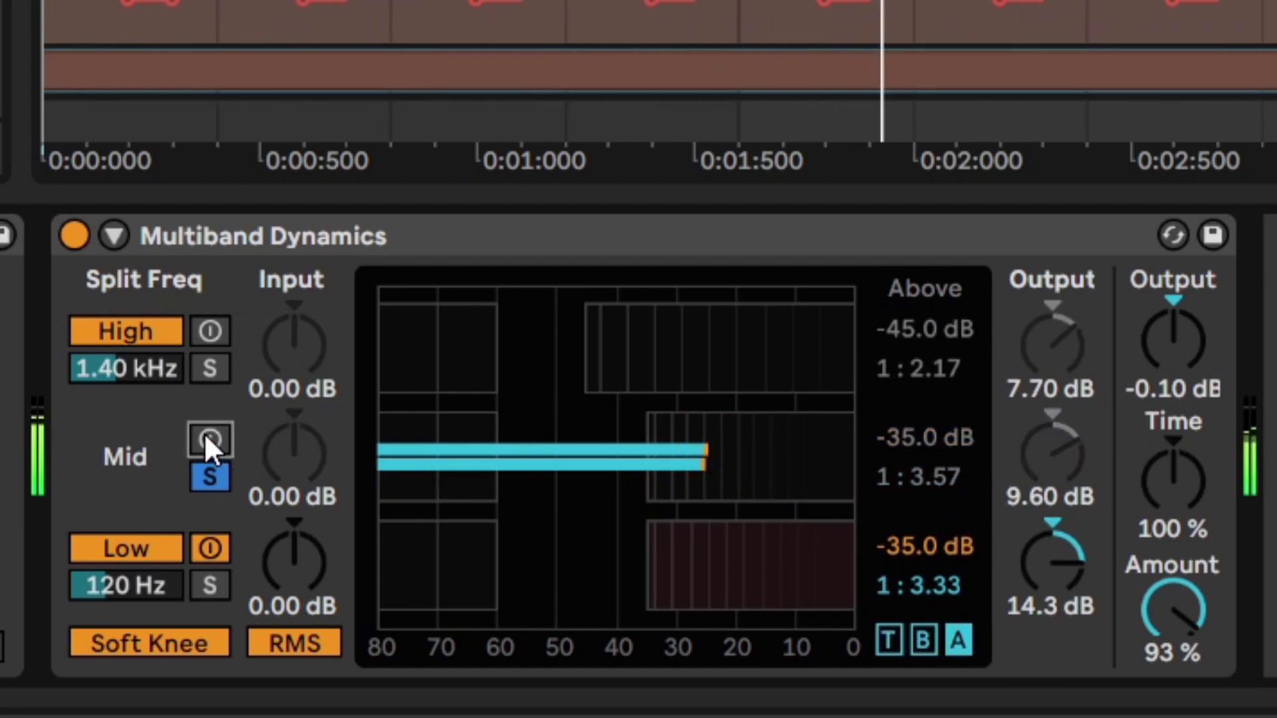
{"action": "left_click", "coordinate": [206, 437]}
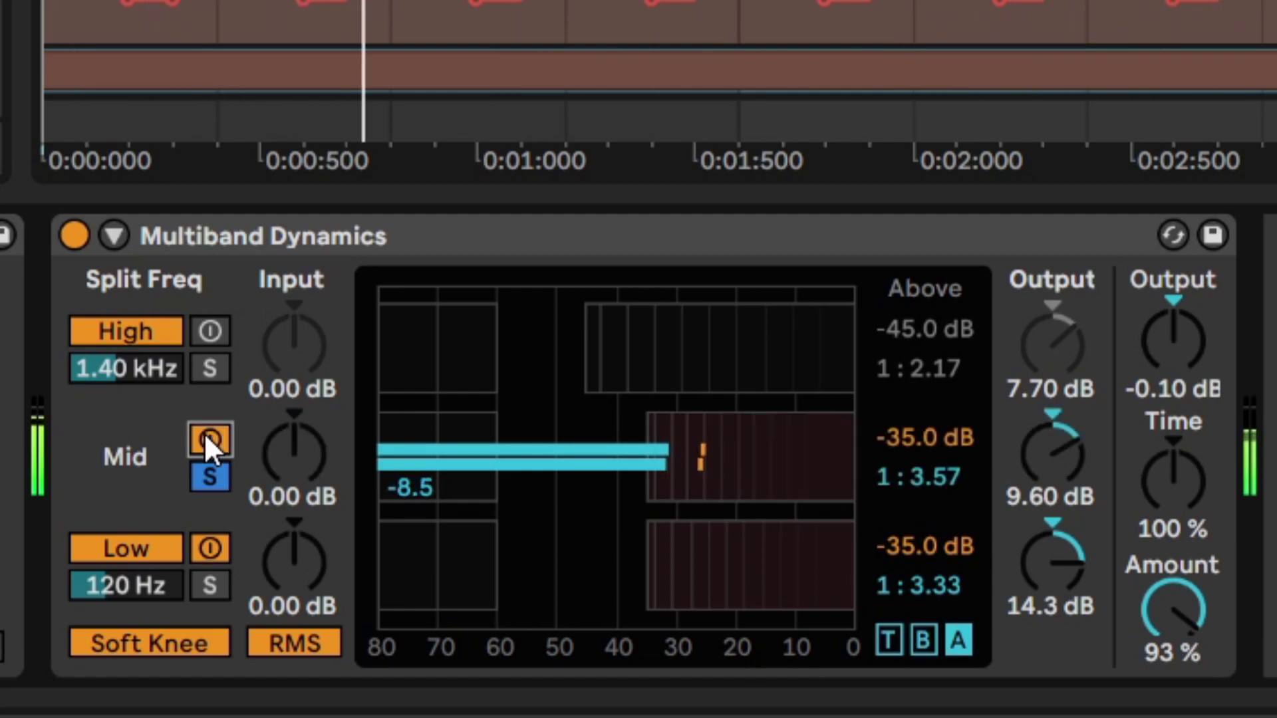
{"action": "left_click", "coordinate": [206, 439]}
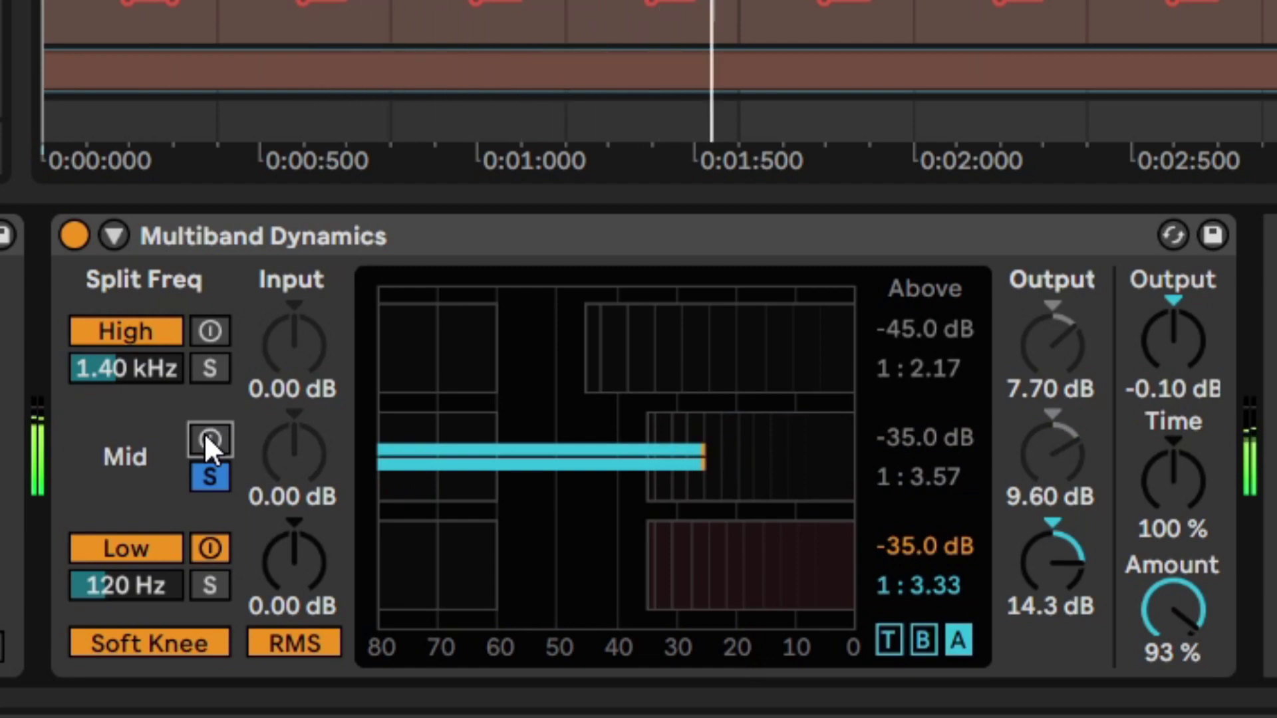
{"action": "left_click", "coordinate": [206, 439]}
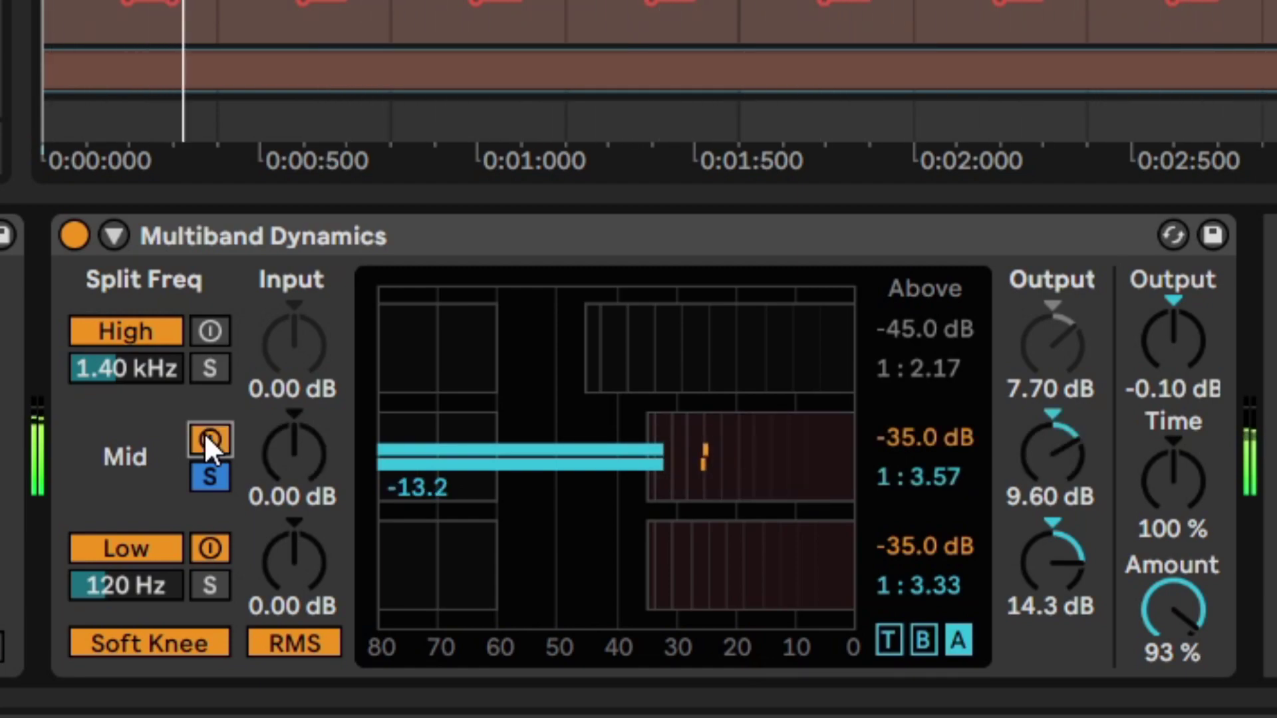
- Unsolo the Mid band and compare the full sound with its compression bypassed and active
{"action": "left_click", "coordinate": [208, 477]}
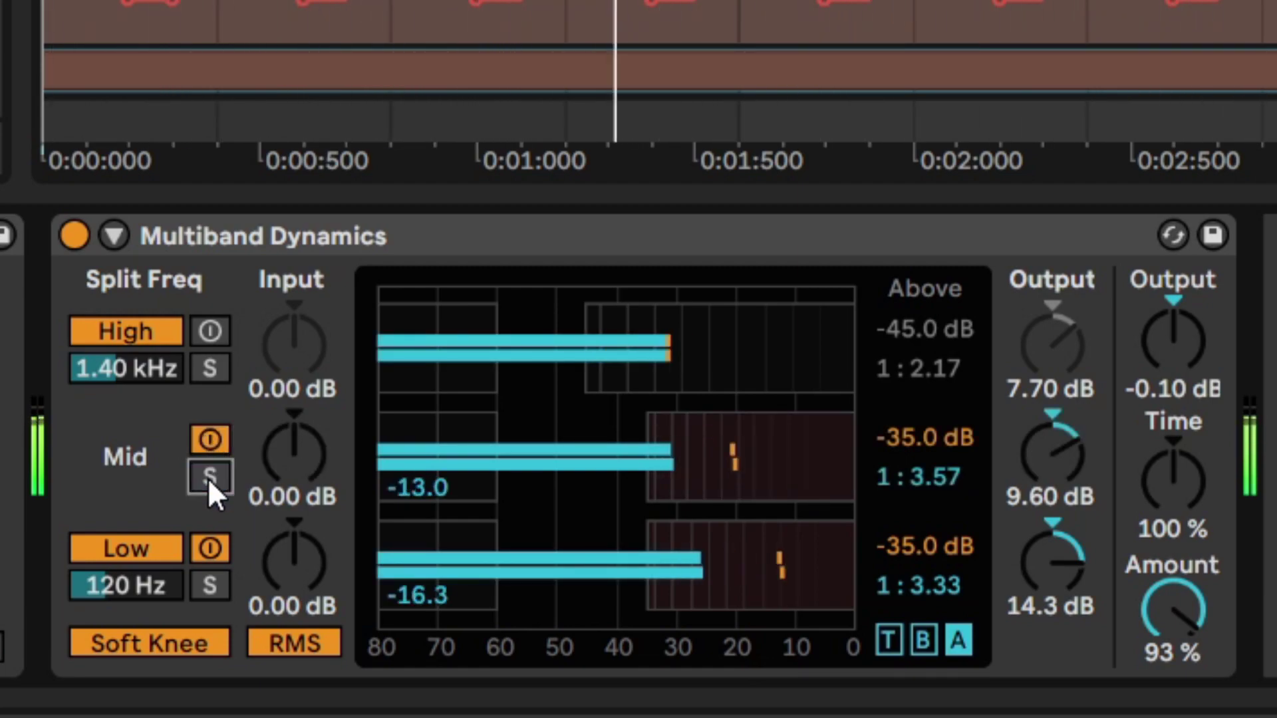
{"action": "left_click", "coordinate": [209, 440]}
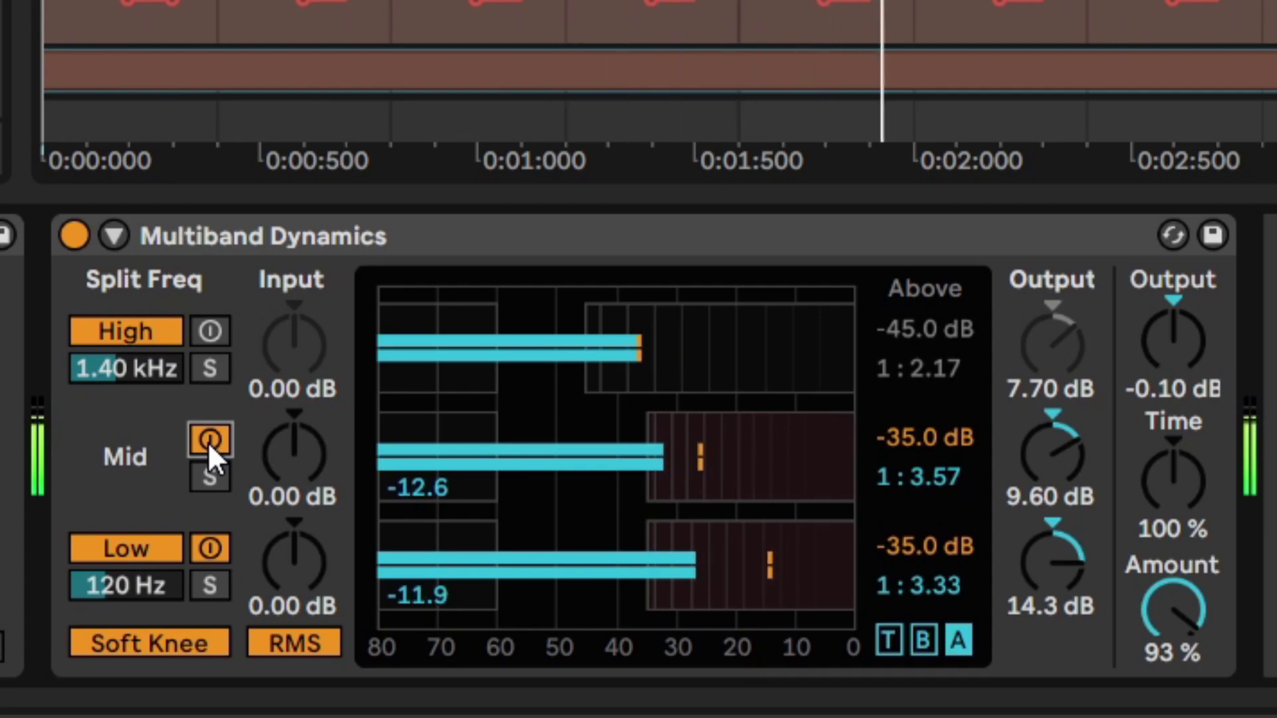
{"action": "left_click", "coordinate": [207, 442]}
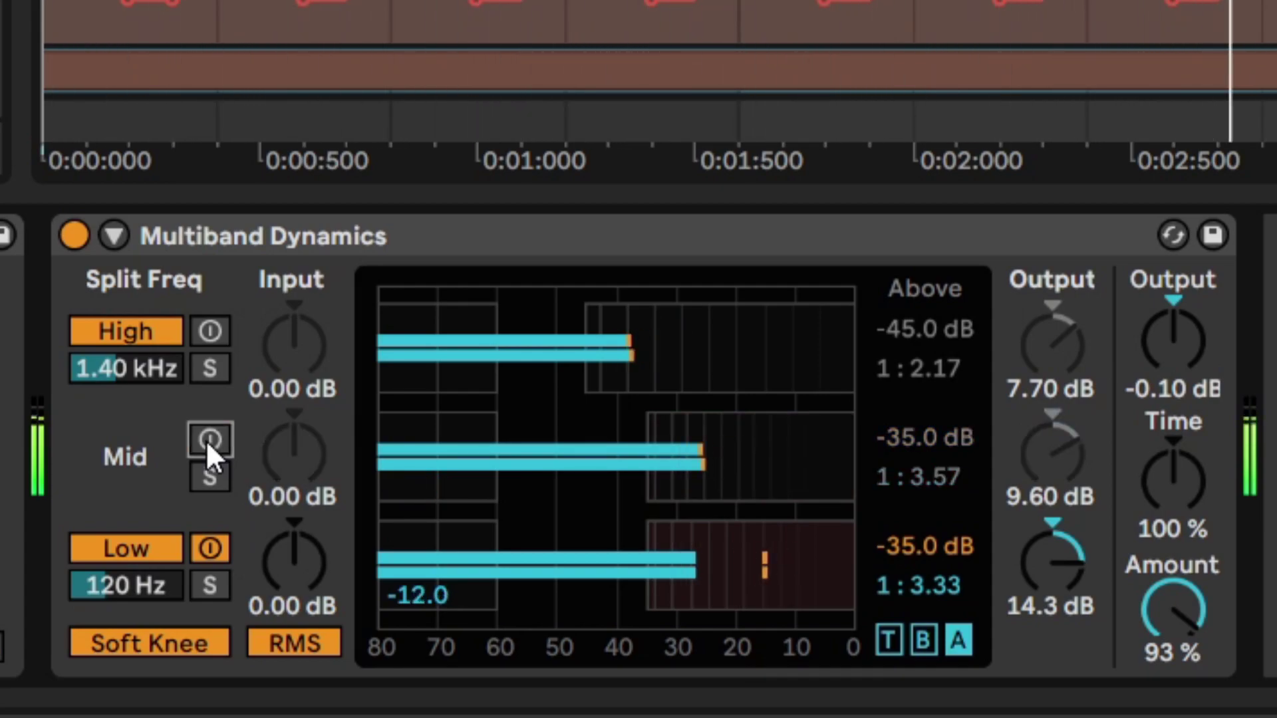
{"action": "left_click", "coordinate": [208, 441]}
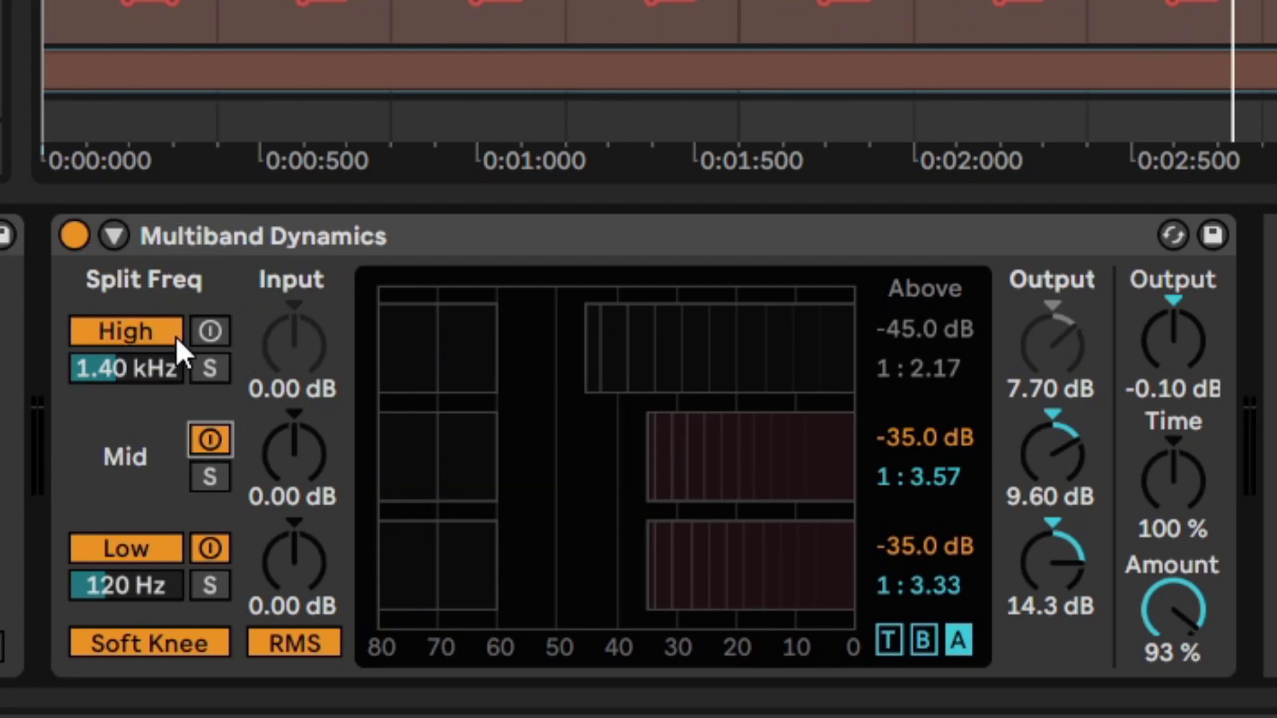
- Solo and activate the High band with the attack and release times displayed
{"action": "left_click", "coordinate": [208, 369]}
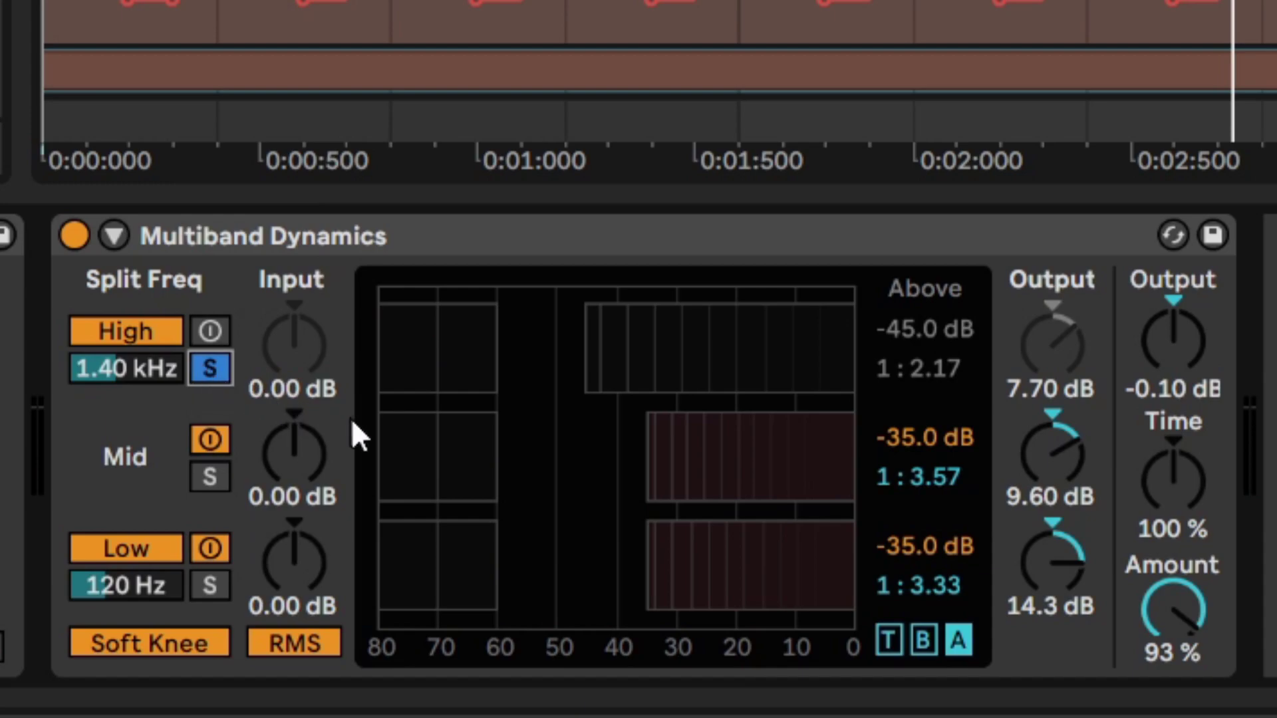
{"action": "left_click", "coordinate": [890, 637]}
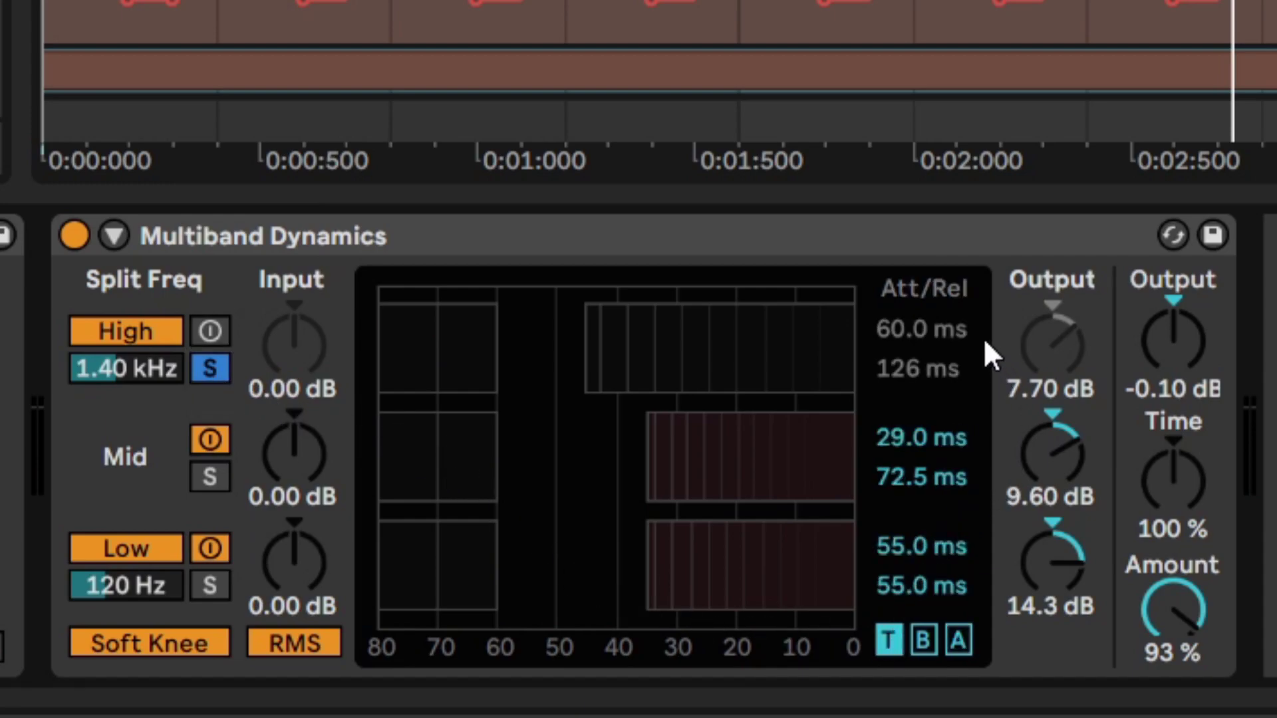
{"action": "left_click", "coordinate": [984, 387]}
{"action": "left_click", "coordinate": [209, 331]}
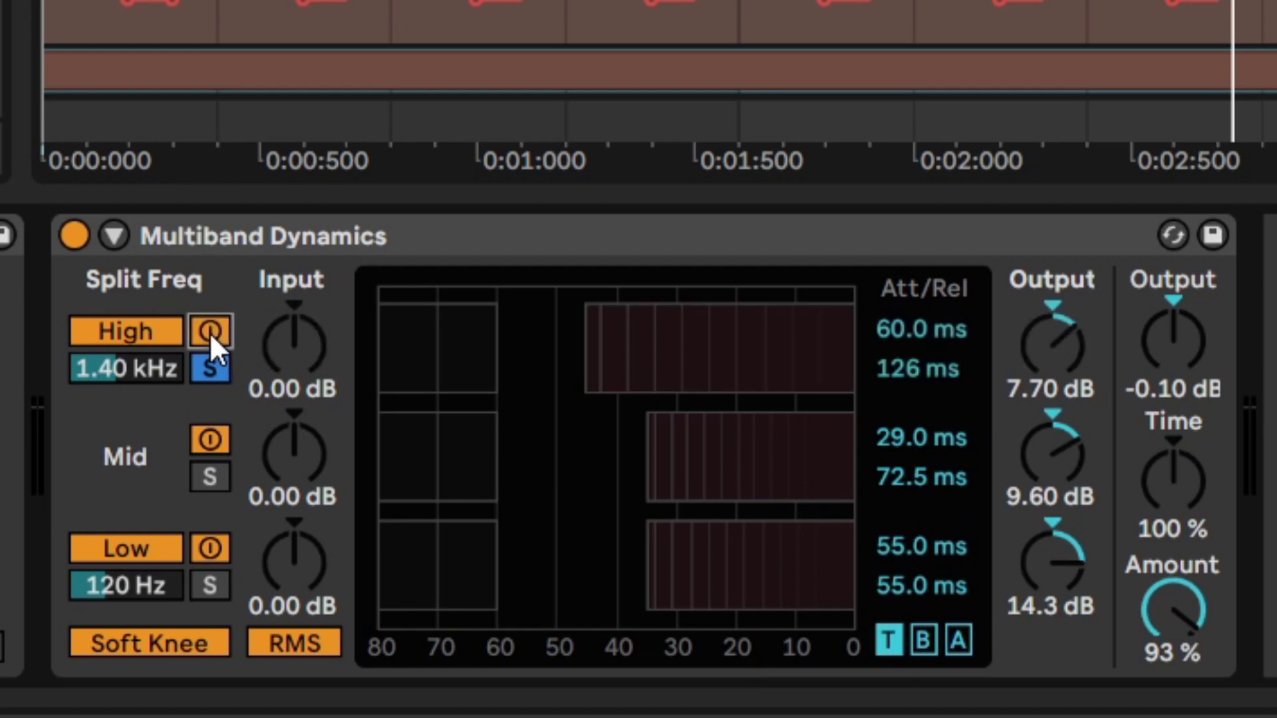
- Play the soloed High band, compare it bypassed and active, and show its Above threshold and ratio settings
{"action": "key", "text": "space"}
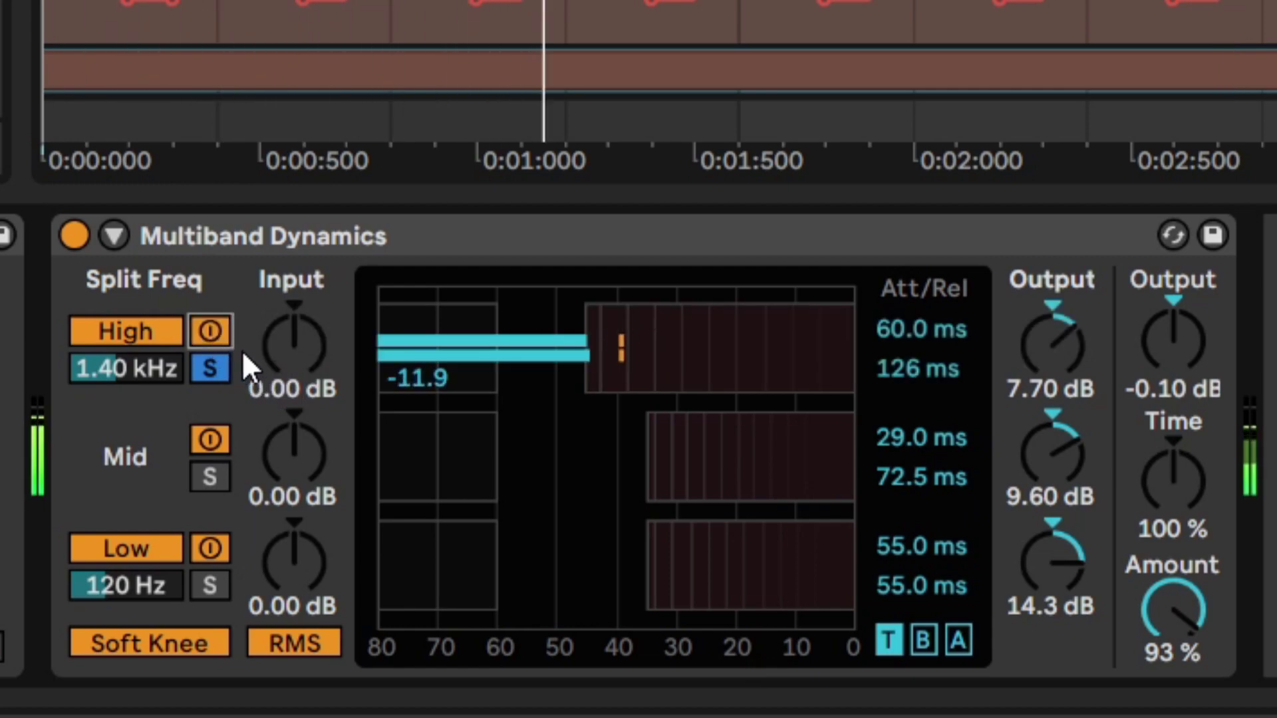
{"action": "left_click", "coordinate": [214, 329]}
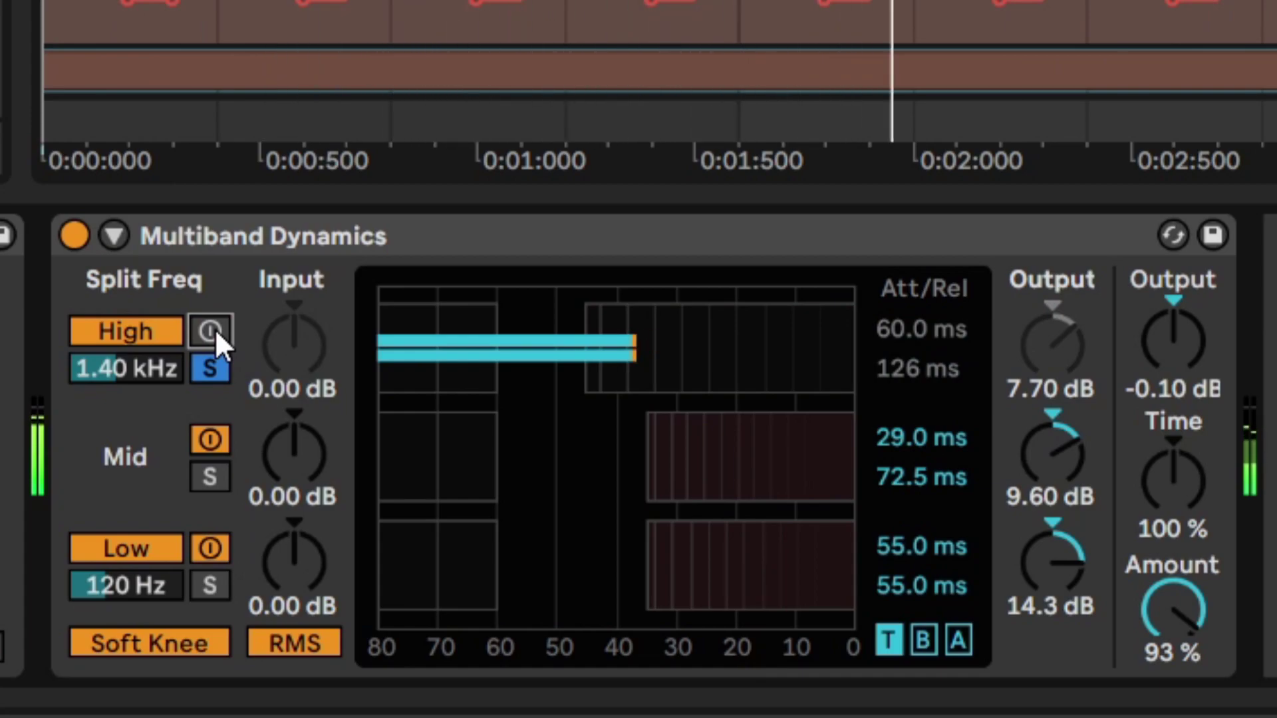
{"action": "left_click", "coordinate": [214, 329]}
{"action": "left_click", "coordinate": [959, 641]}
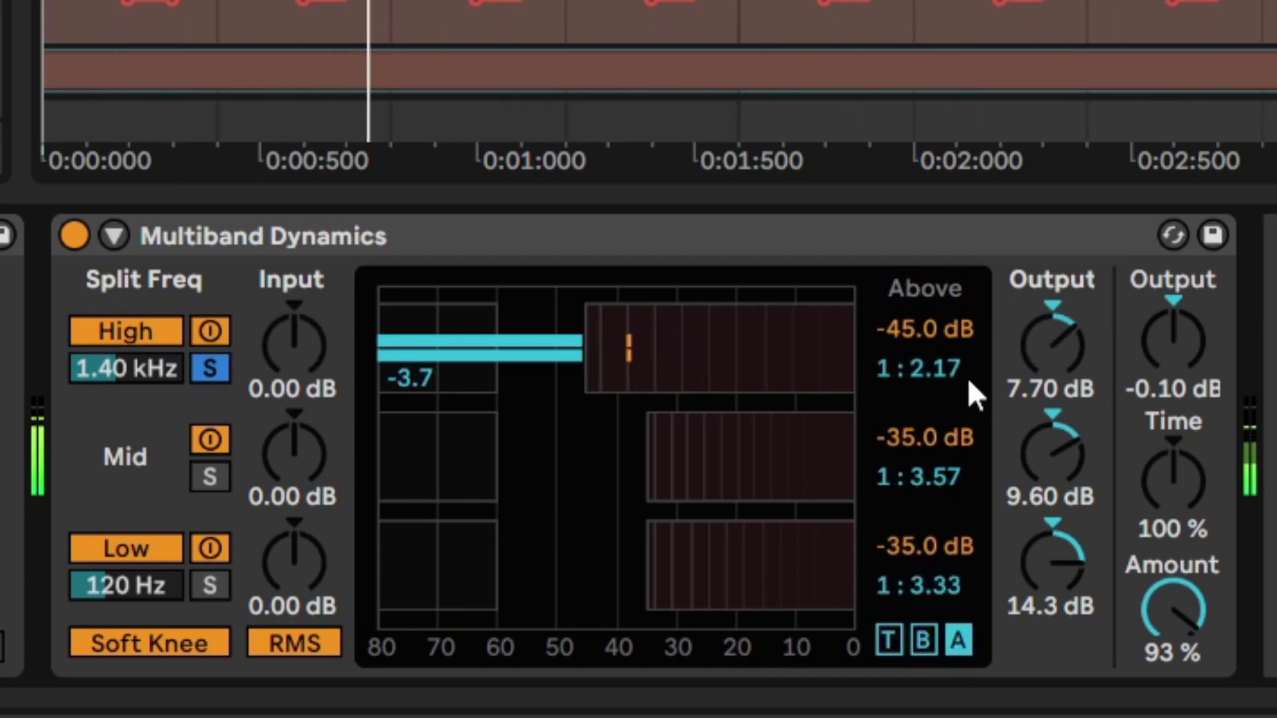
- Unsolo the High band and compare the full sound with its compression bypassed and active
{"action": "left_click", "coordinate": [220, 365]}
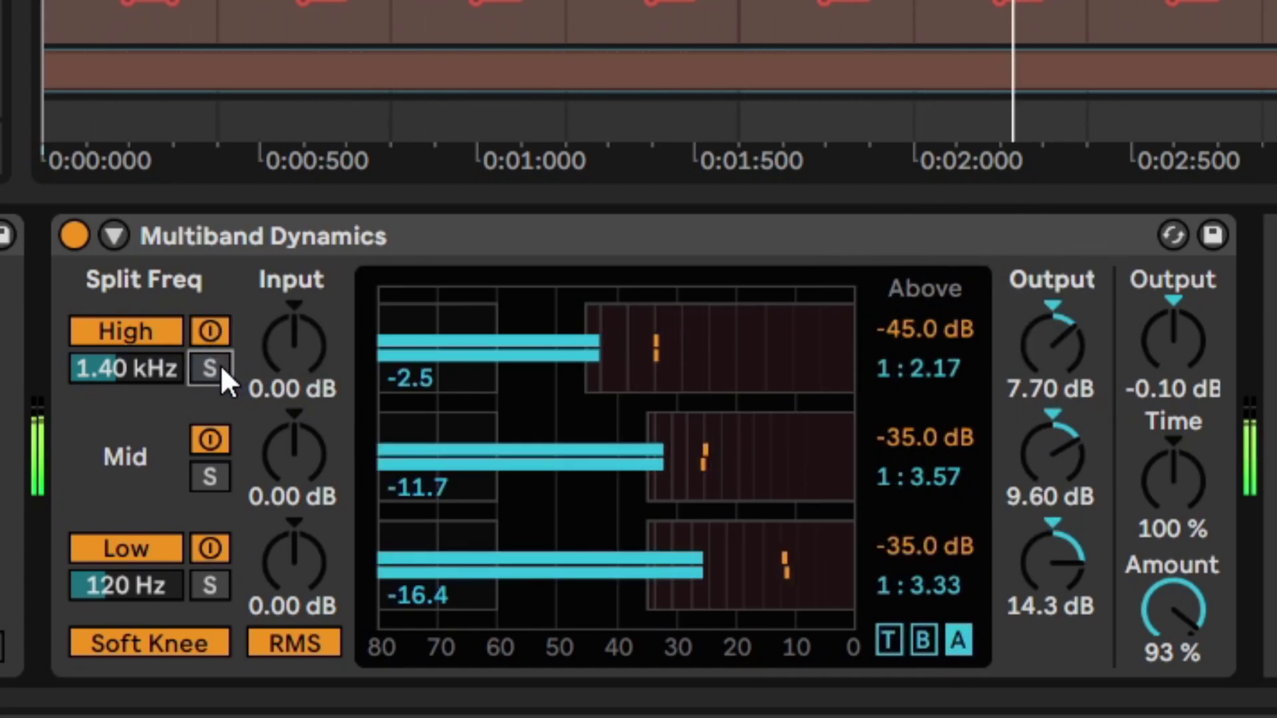
{"action": "left_click", "coordinate": [210, 331]}
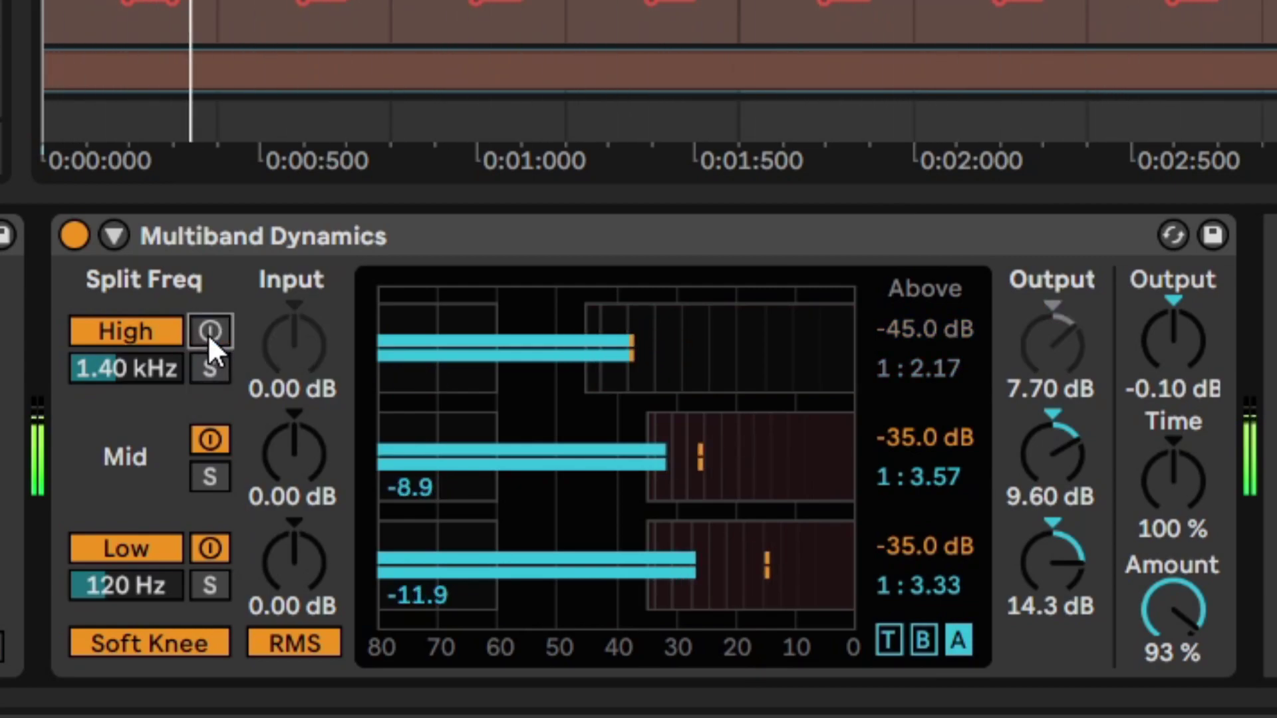
{"action": "left_click", "coordinate": [209, 332]}
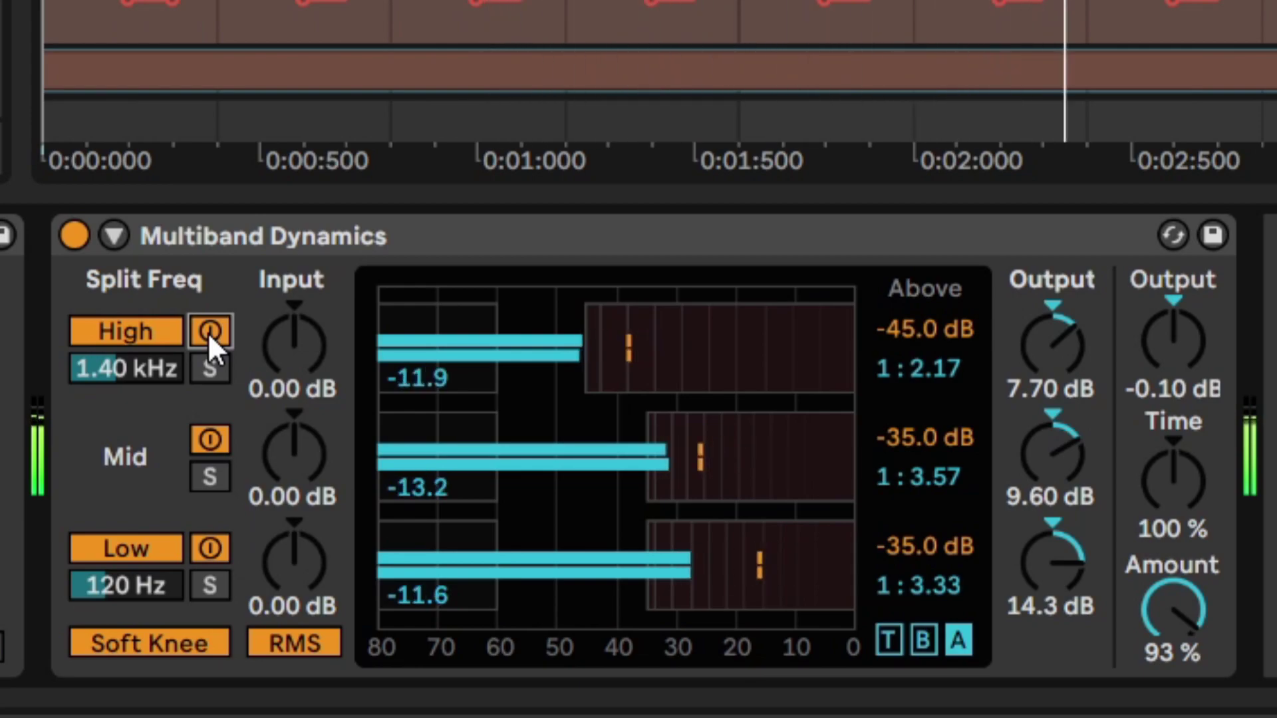
{"action": "left_click", "coordinate": [209, 332]}
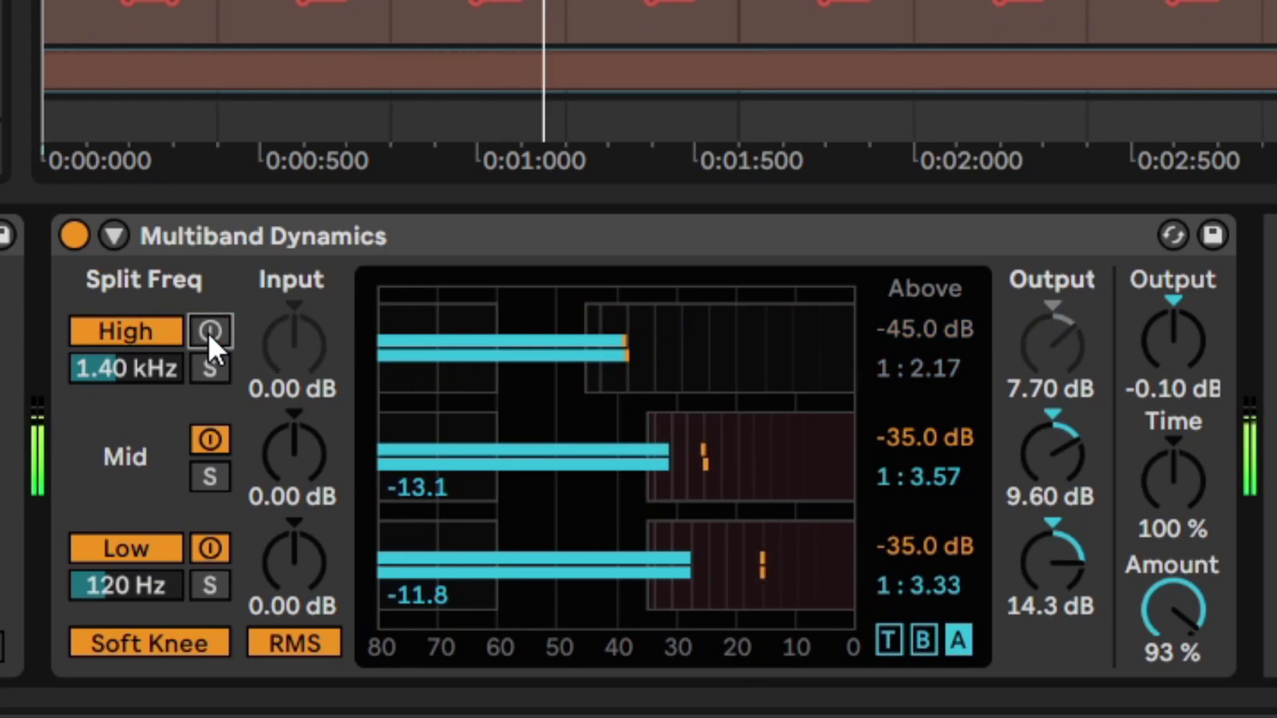
{"action": "left_click", "coordinate": [209, 332]}
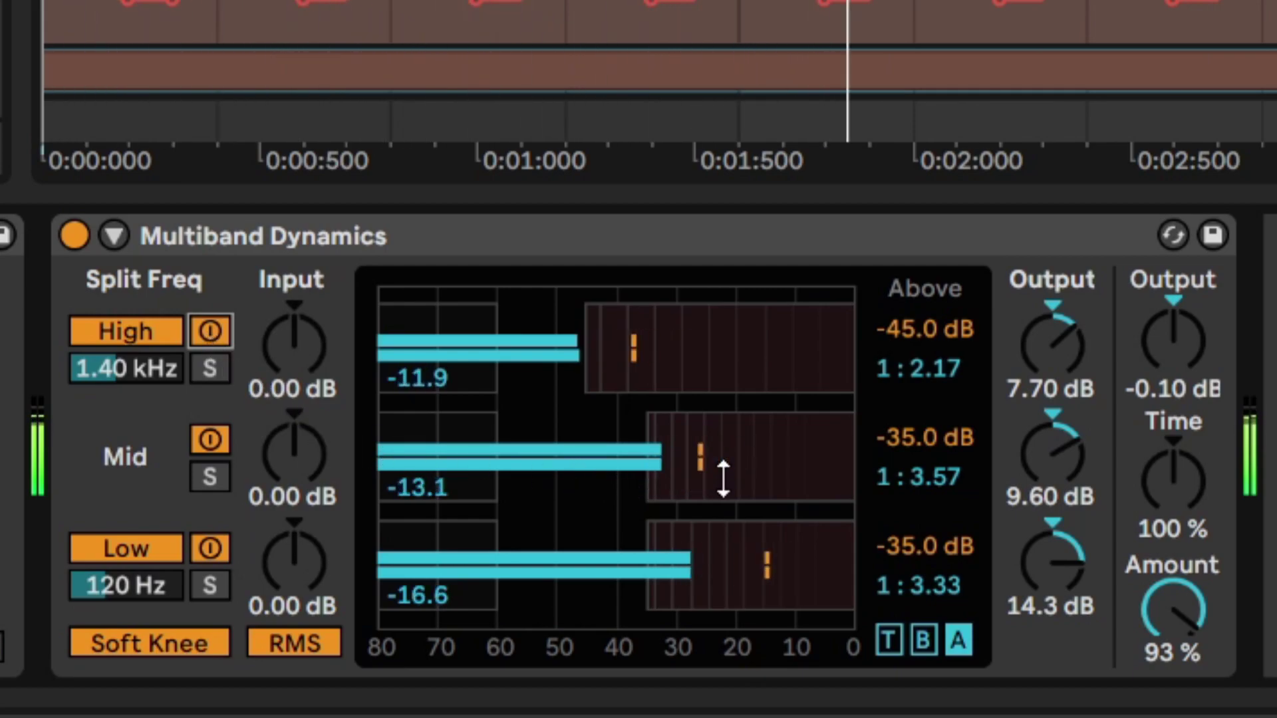
{"action": "key", "text": "space"}
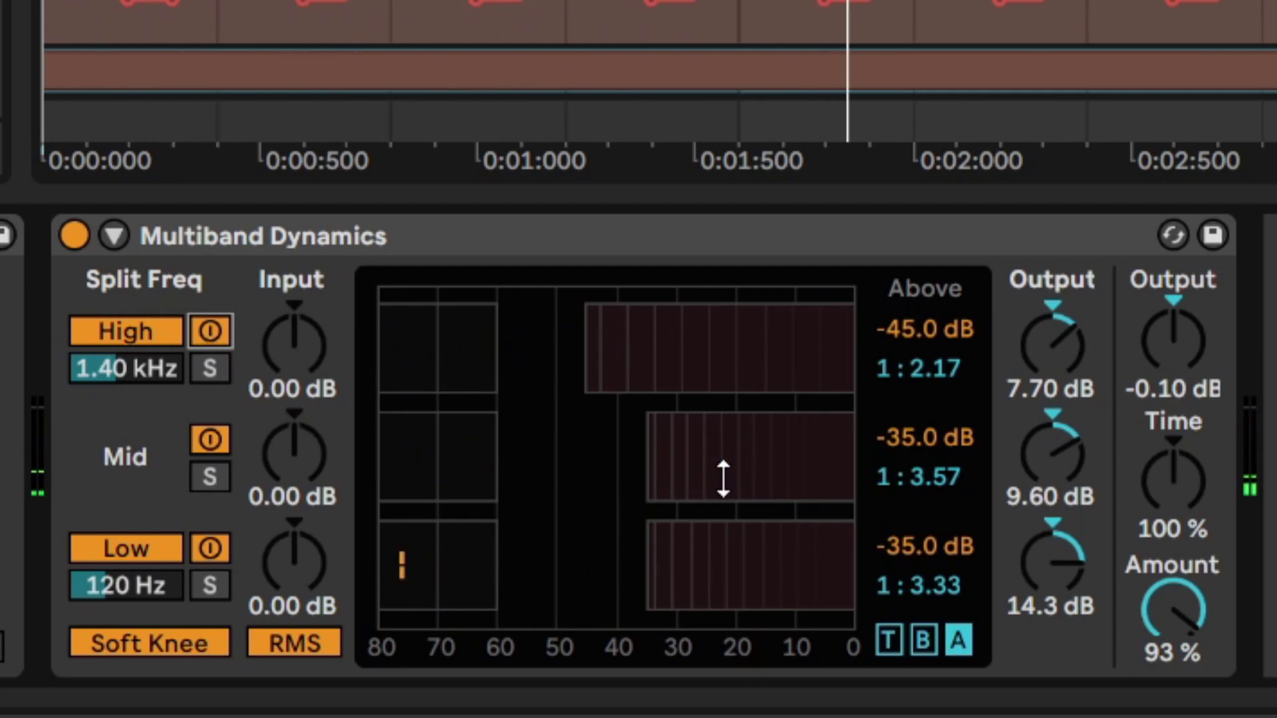
- Play the loop and compare the full sound with the whole Multiband Dynamics device bypassed and active
{"action": "key", "text": "space"}
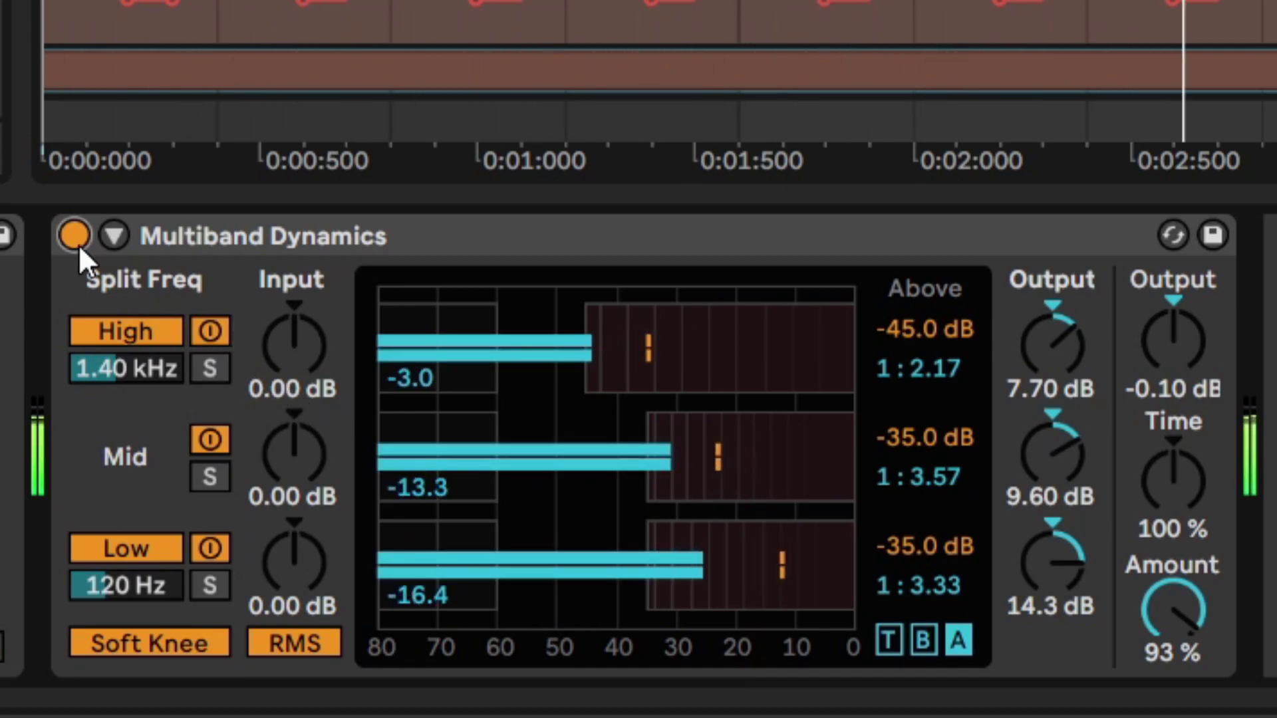
{"action": "left_click", "coordinate": [78, 245]}
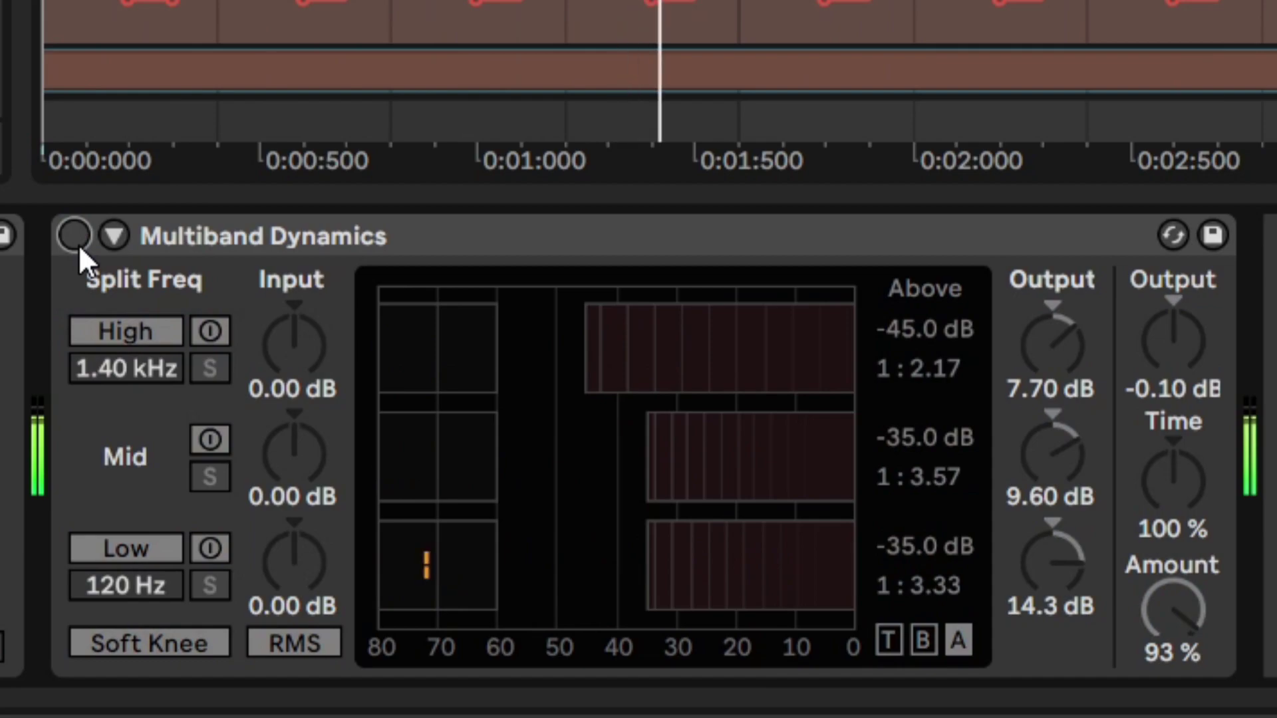
{"action": "left_click", "coordinate": [78, 245]}
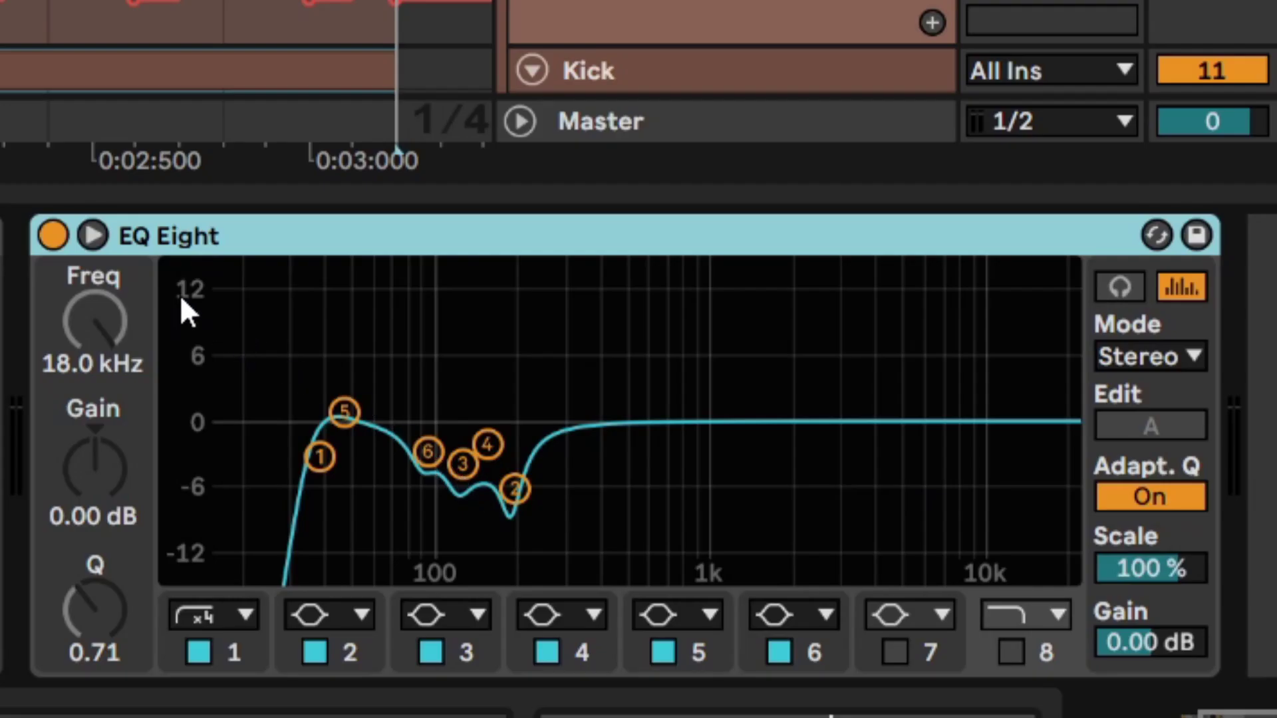
- Show the EQ Eight in its expanded view and turn off filters 1 through 6
{"action": "left_click", "coordinate": [91, 235]}
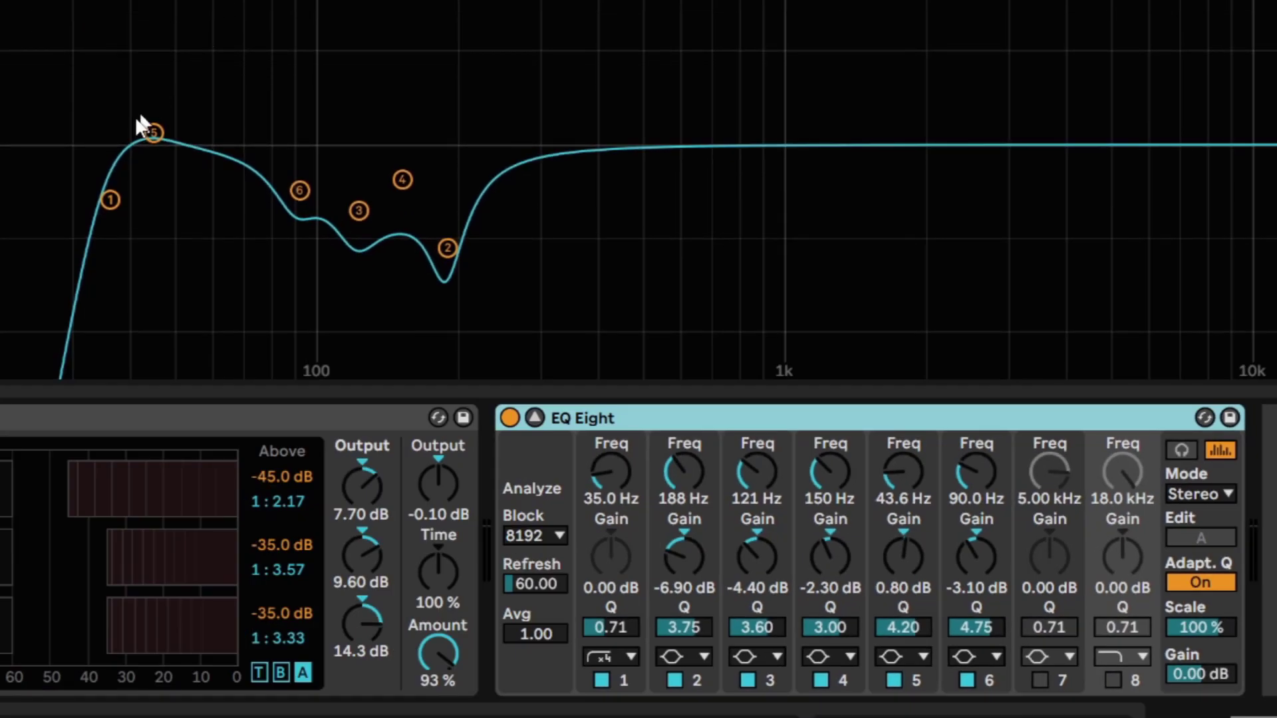
{"action": "left_click", "coordinate": [107, 203]}
{"action": "left_click", "coordinate": [602, 680]}
{"action": "left_click", "coordinate": [675, 680]}
{"action": "left_click", "coordinate": [748, 680]}
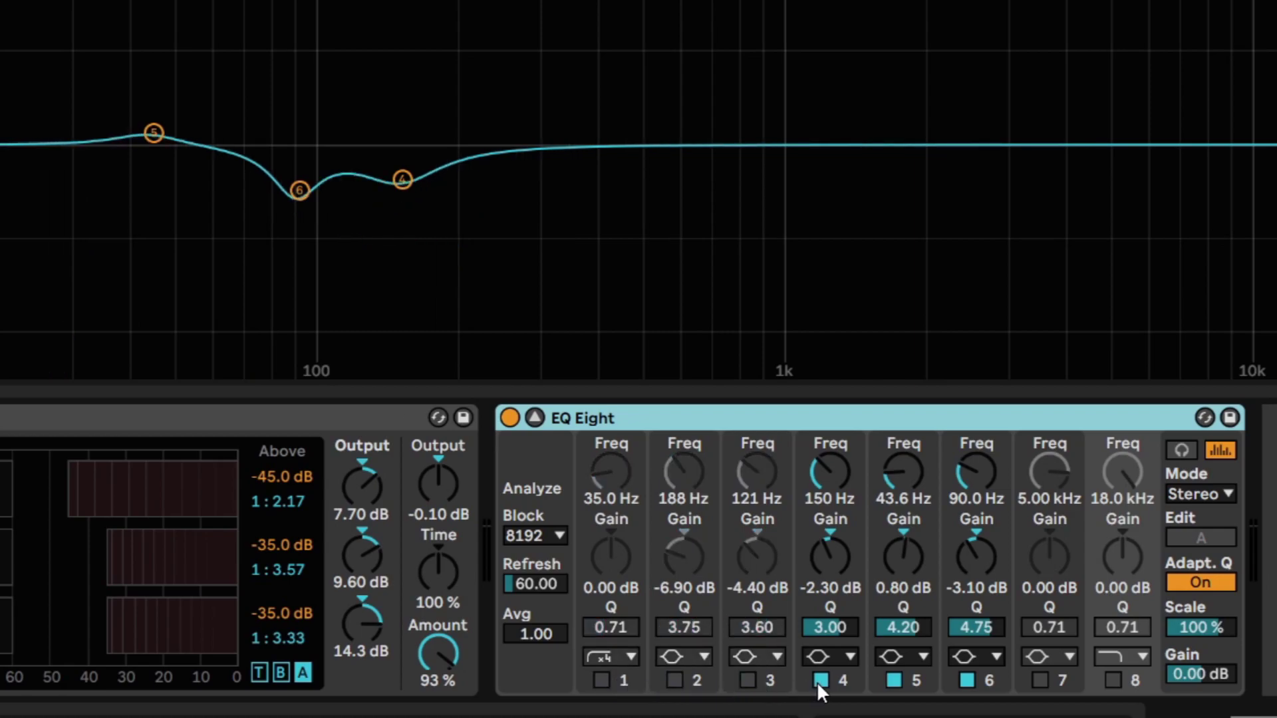
{"action": "left_click", "coordinate": [820, 680]}
{"action": "left_click", "coordinate": [895, 680]}
{"action": "left_click", "coordinate": [968, 679]}
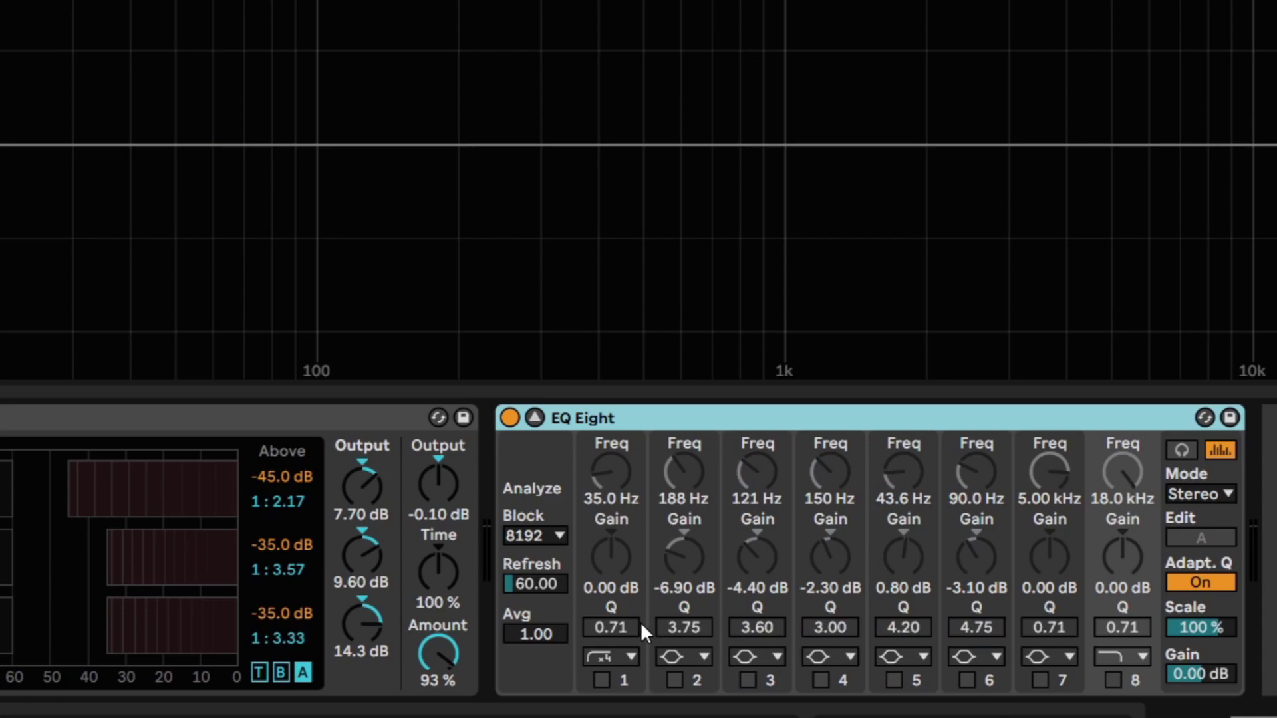
- Play the loop and enable the 35 Hz low cut and the 0.80 dB boost at 43.6 Hz, comparing each on and off
{"action": "key", "text": "space"}
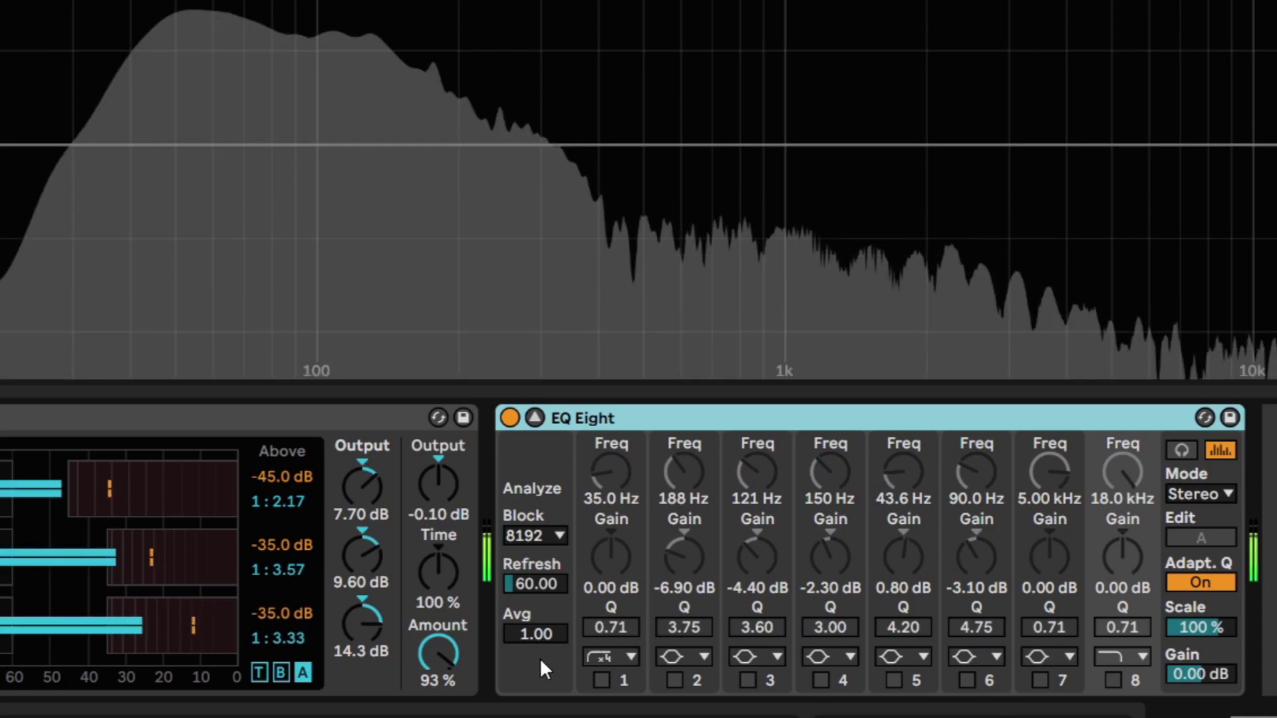
{"action": "left_click", "coordinate": [601, 682]}
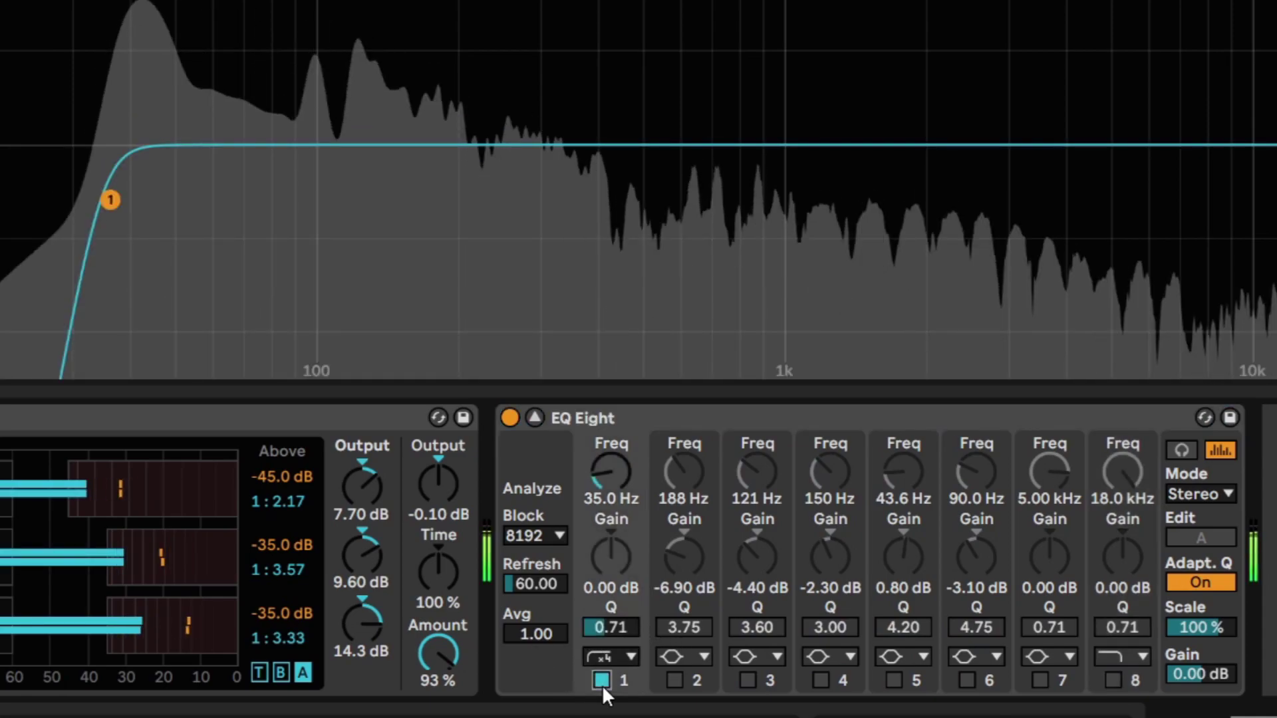
{"action": "left_click", "coordinate": [601, 681]}
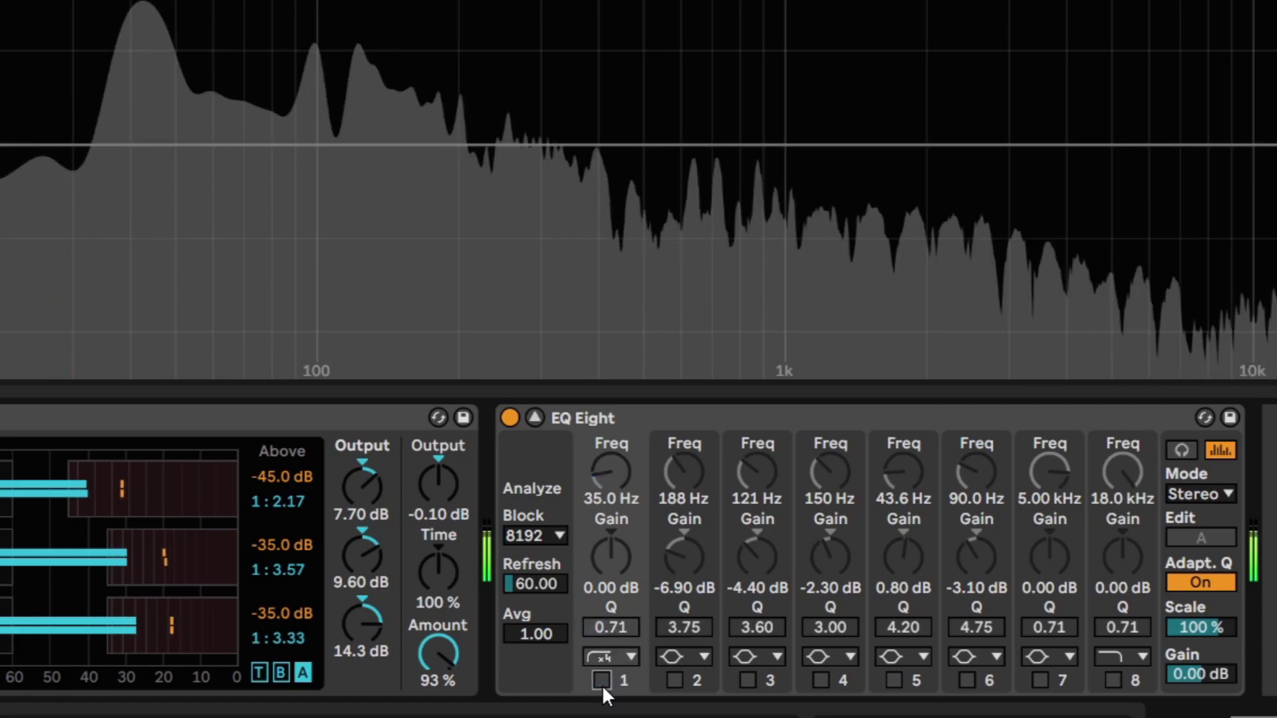
{"action": "left_click", "coordinate": [601, 681]}
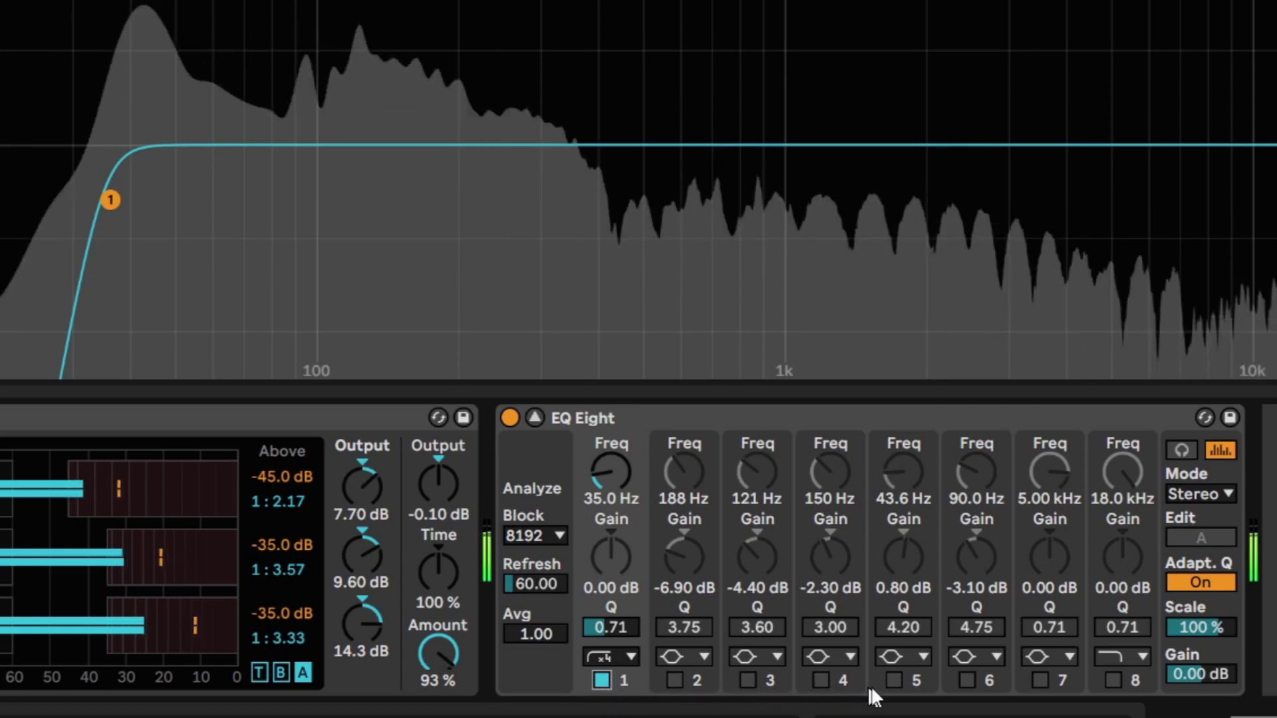
{"action": "left_click", "coordinate": [895, 680]}
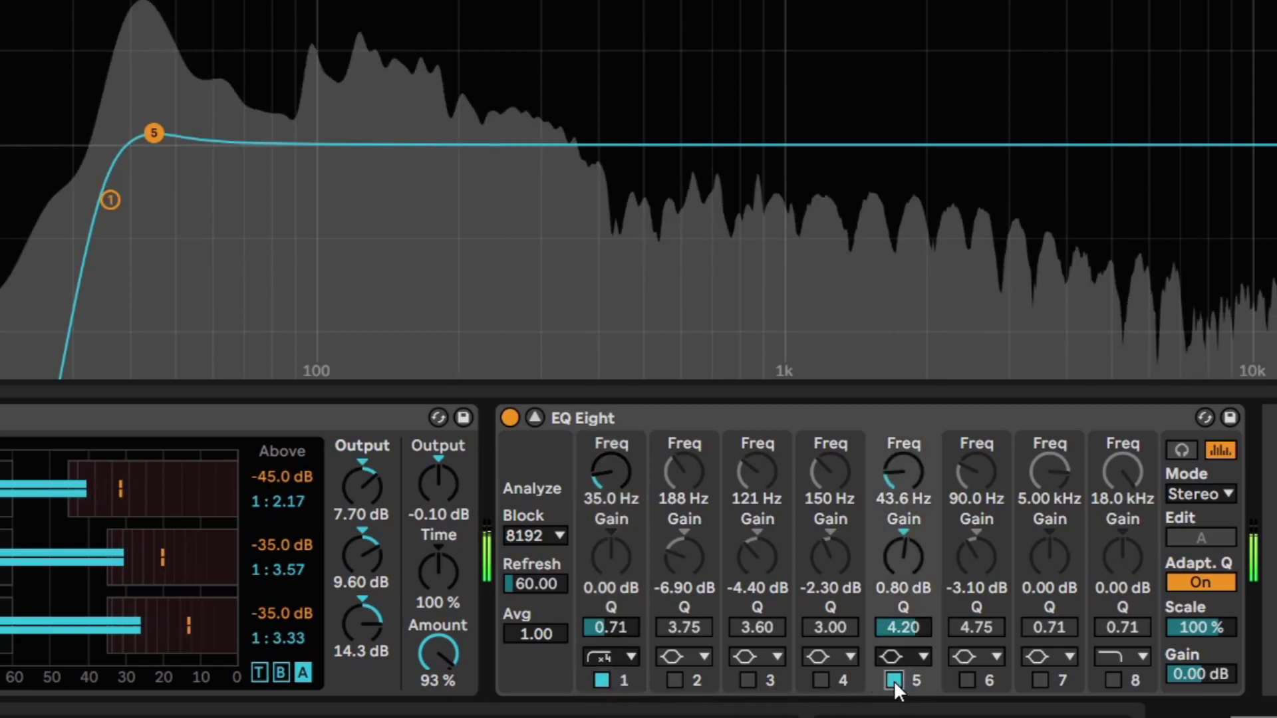
{"action": "left_click", "coordinate": [894, 680]}
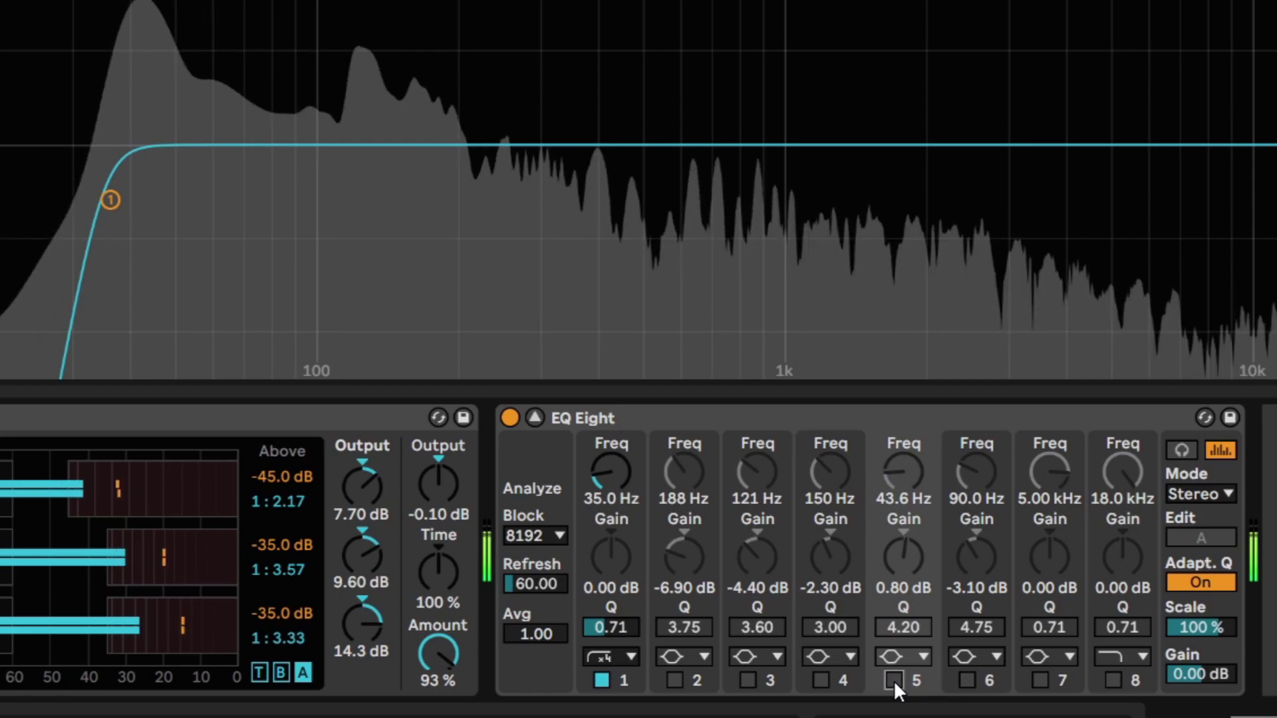
{"action": "left_click", "coordinate": [894, 680]}
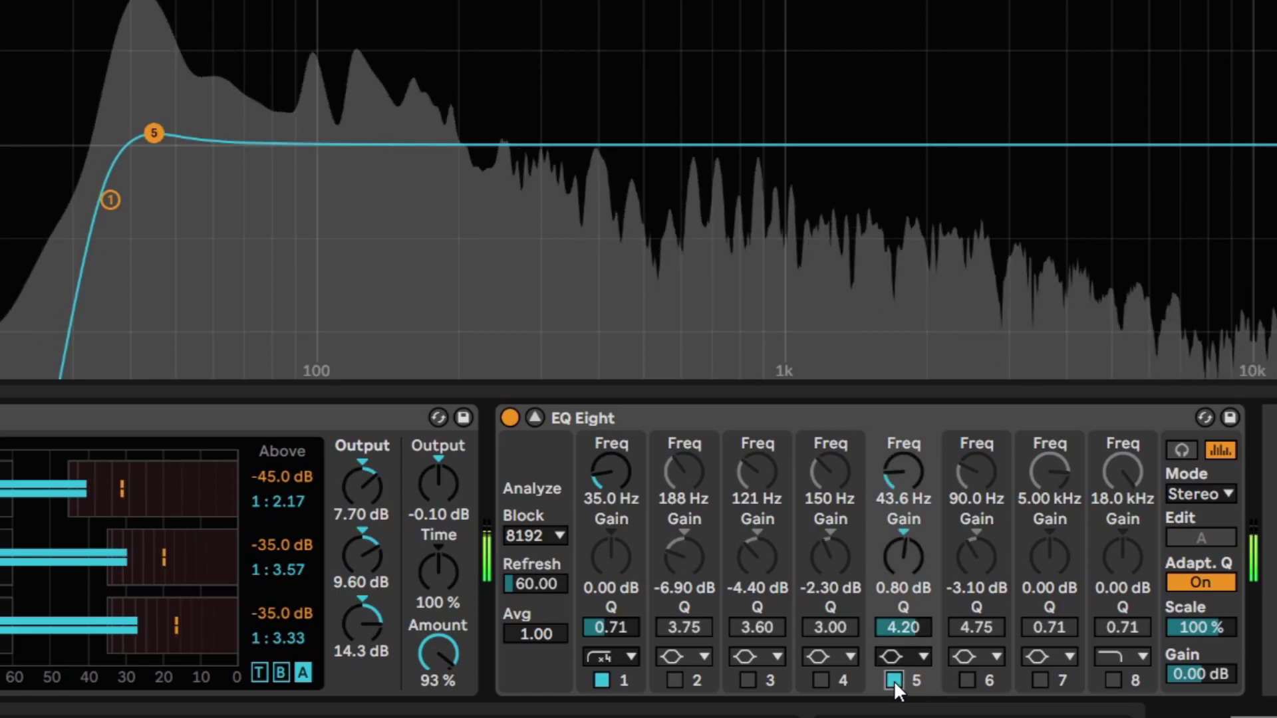
- Enable the -6.90 dB cut at 188 Hz and the -2.30 dB cut at 150 Hz, comparing each on and off
{"action": "left_click", "coordinate": [673, 682]}
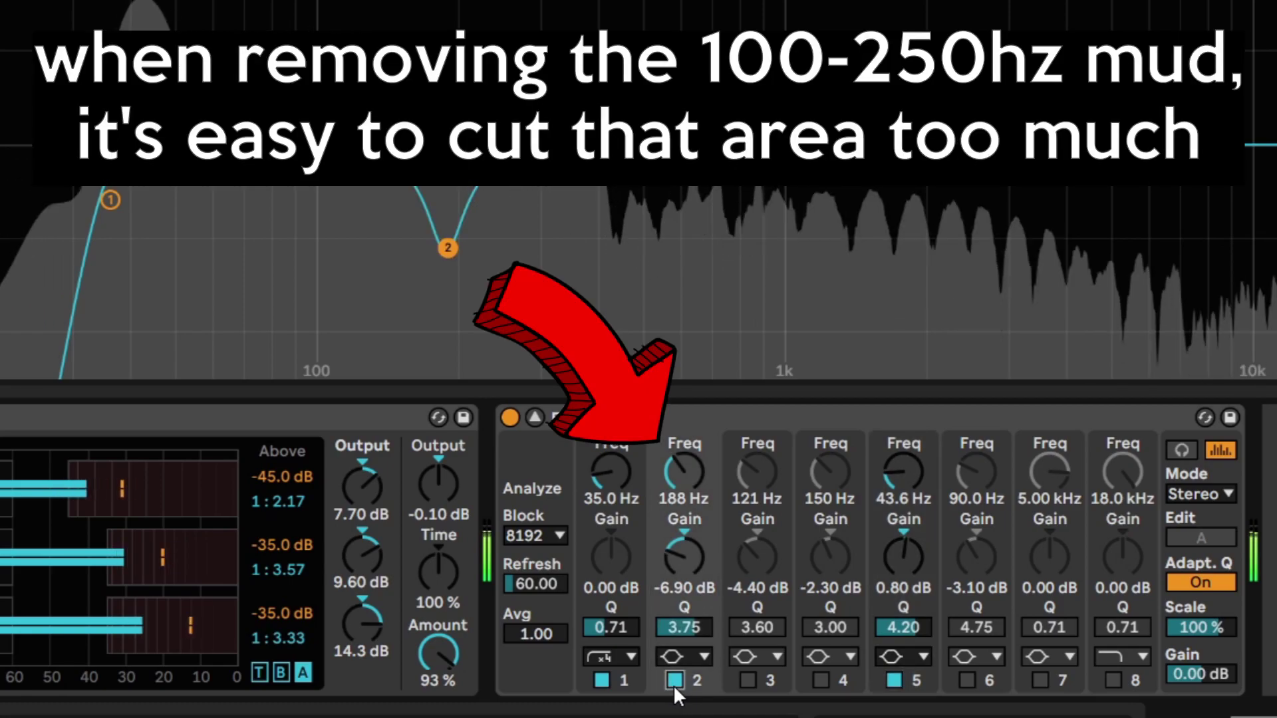
{"action": "left_click", "coordinate": [673, 683]}
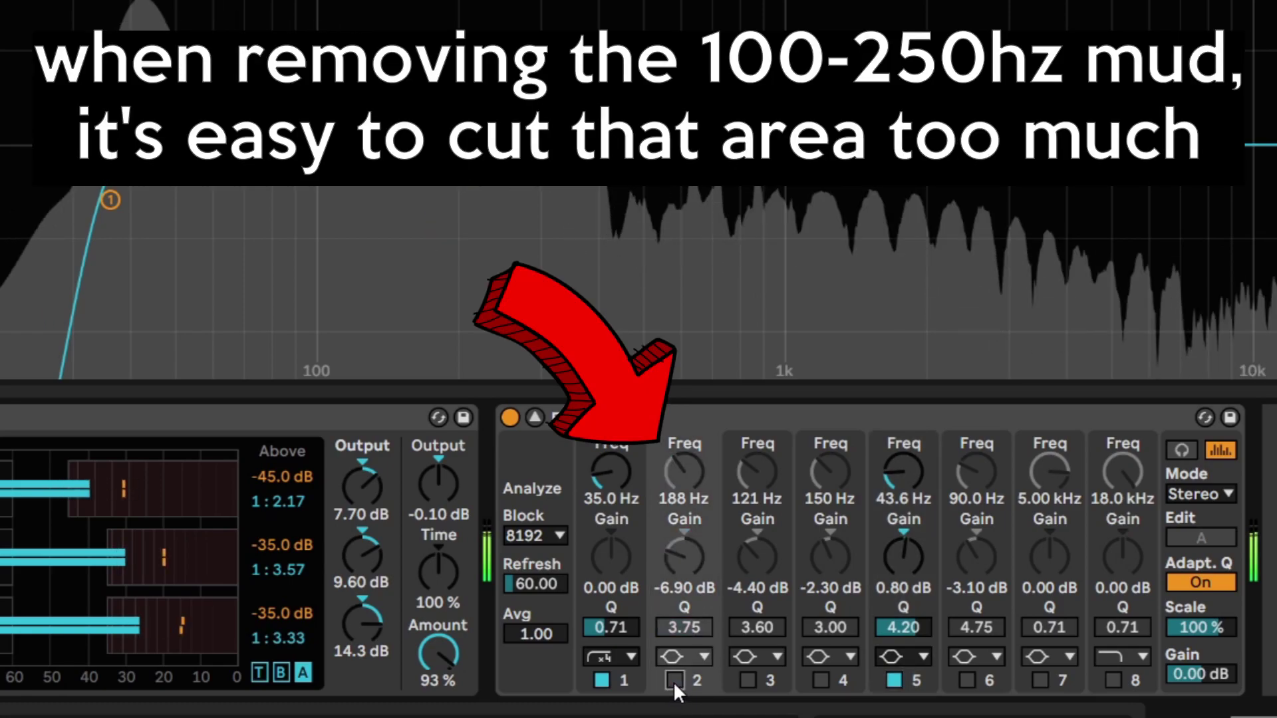
{"action": "left_click", "coordinate": [674, 681]}
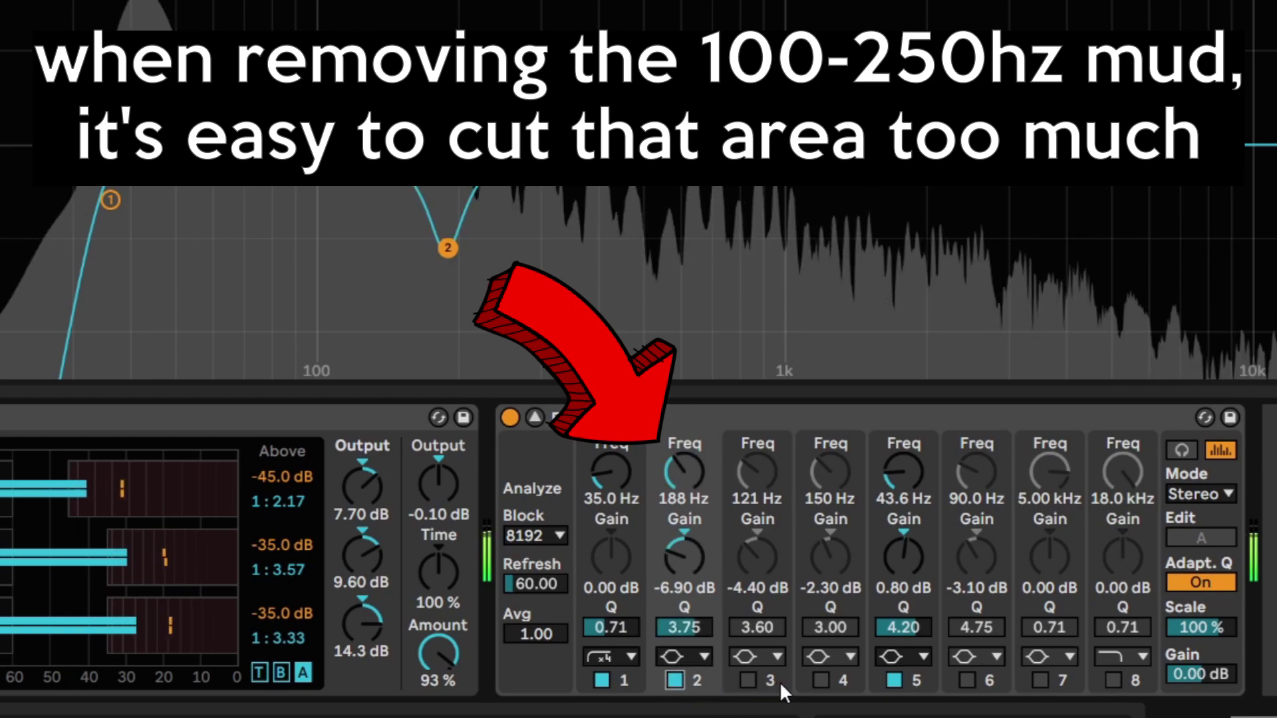
{"action": "left_click", "coordinate": [820, 680]}
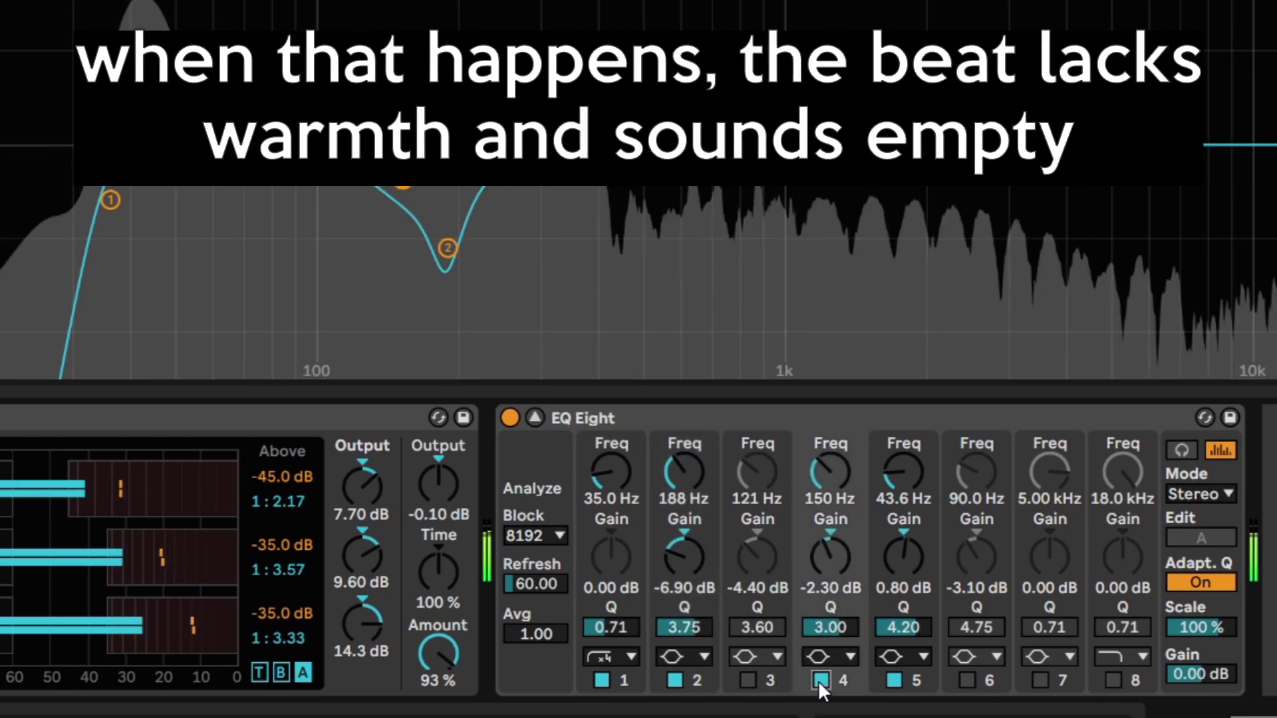
{"action": "left_click", "coordinate": [818, 680]}
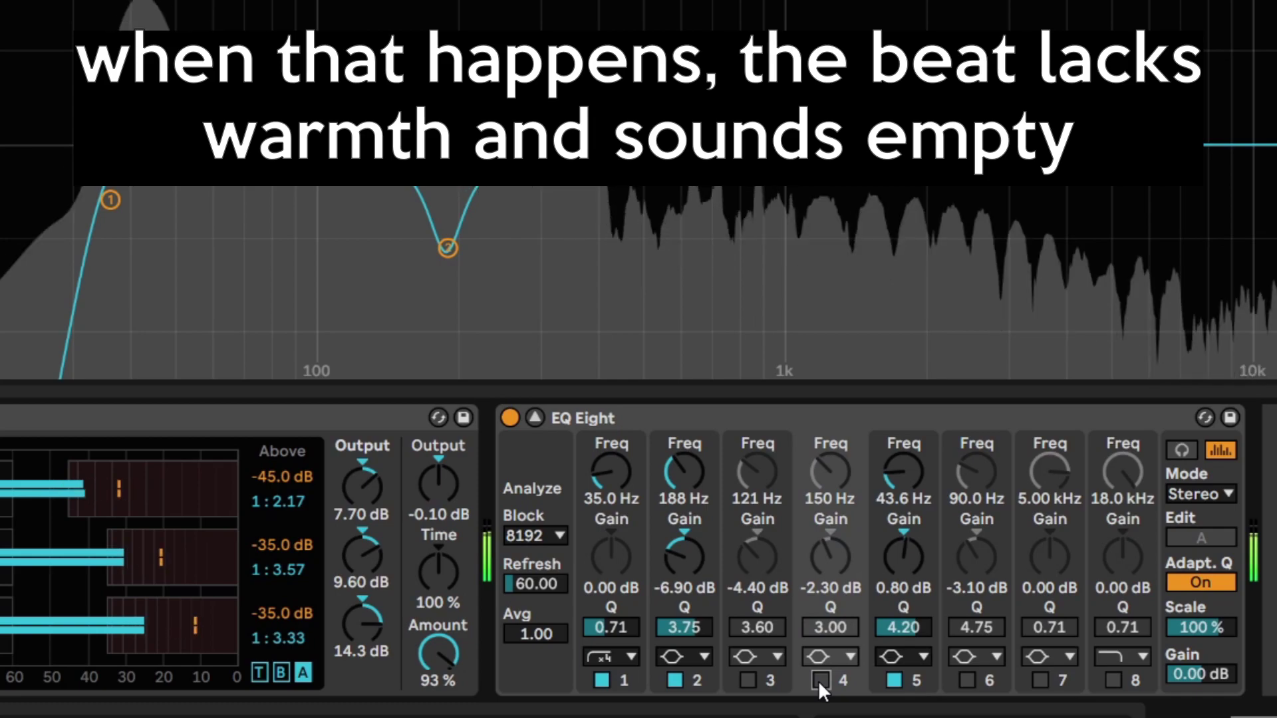
{"action": "left_click", "coordinate": [818, 681]}
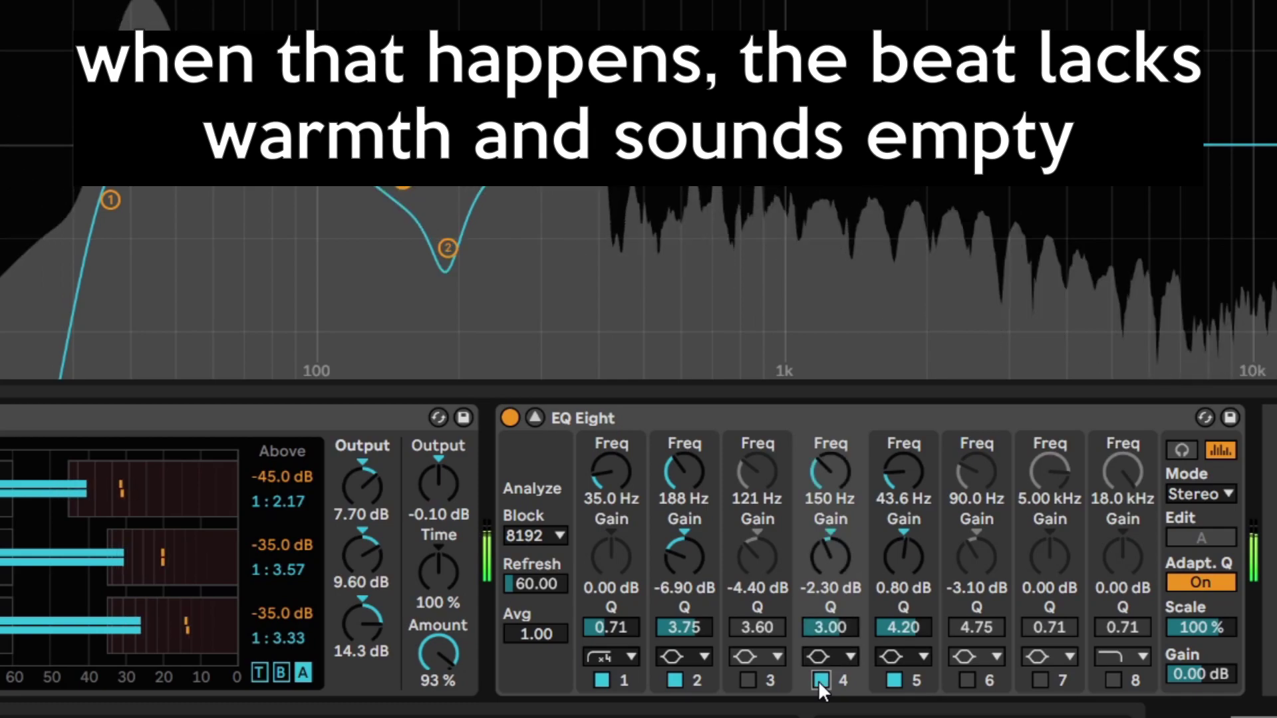
- Enable the -4.40 dB cut at 121 Hz and the -3.10 dB cut at 90 Hz, comparing each on and off
{"action": "left_click", "coordinate": [748, 681]}
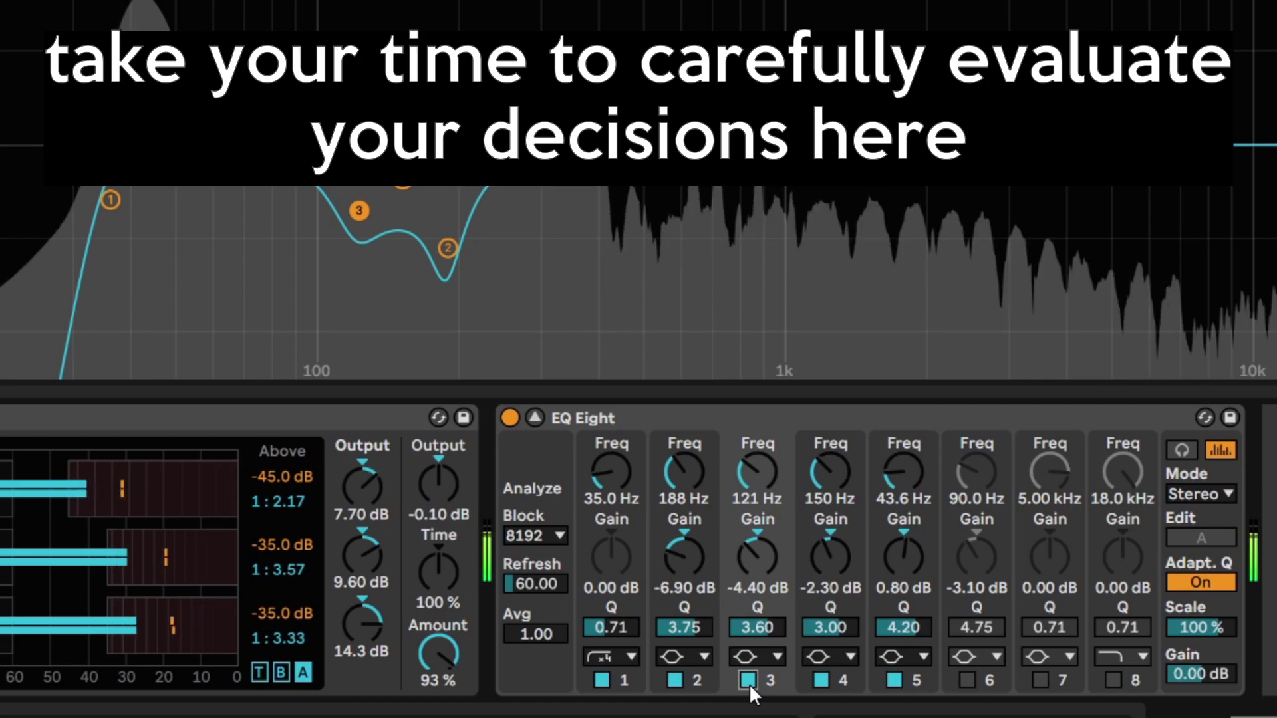
{"action": "left_click", "coordinate": [748, 681]}
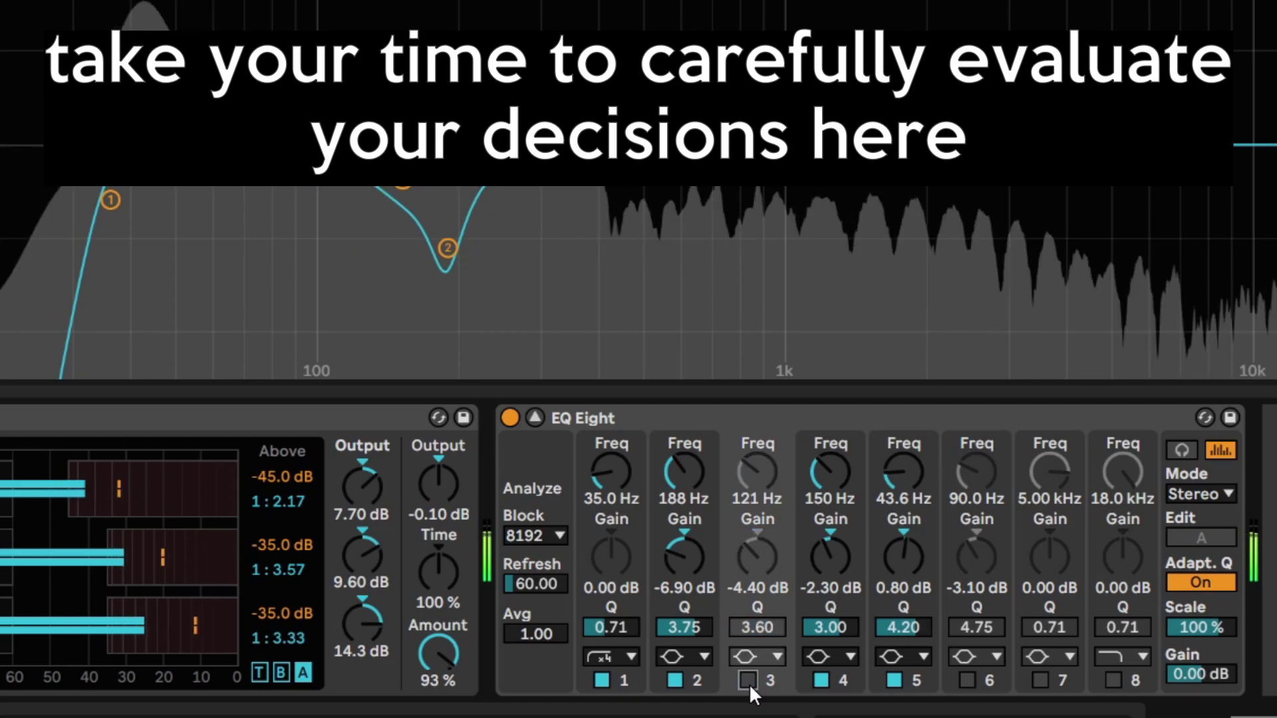
{"action": "left_click", "coordinate": [749, 682]}
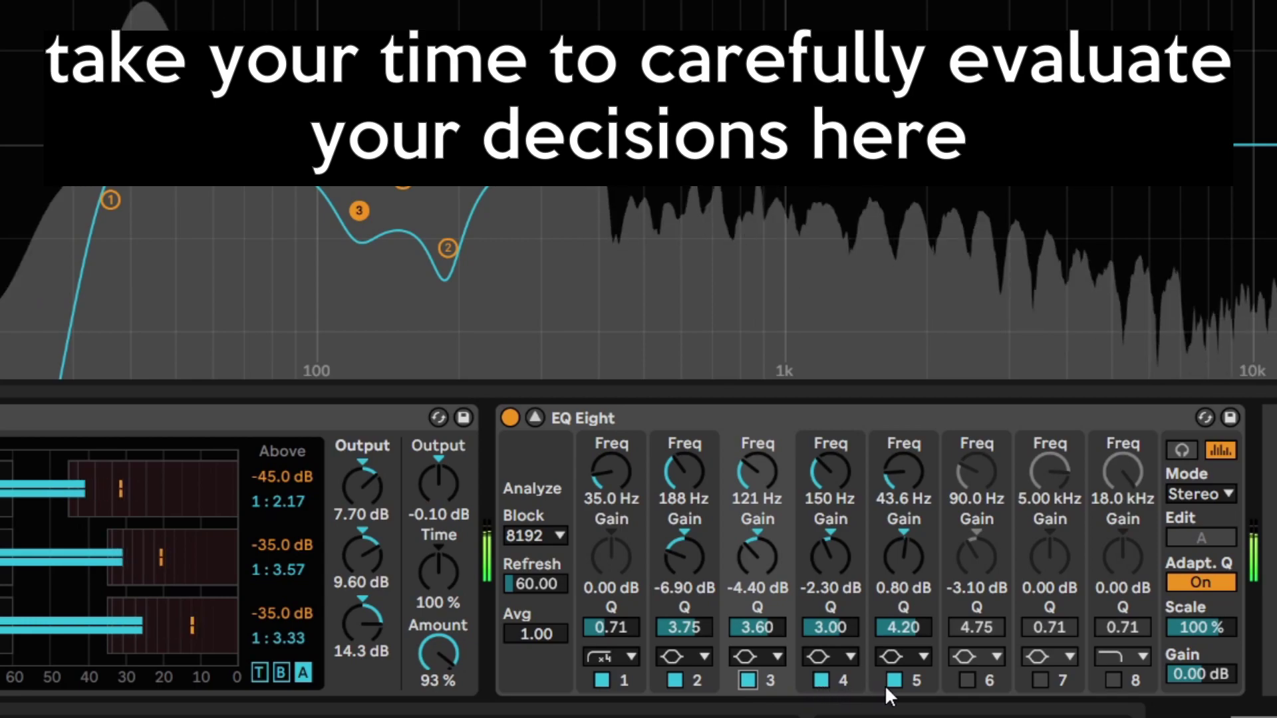
{"action": "left_click", "coordinate": [967, 682]}
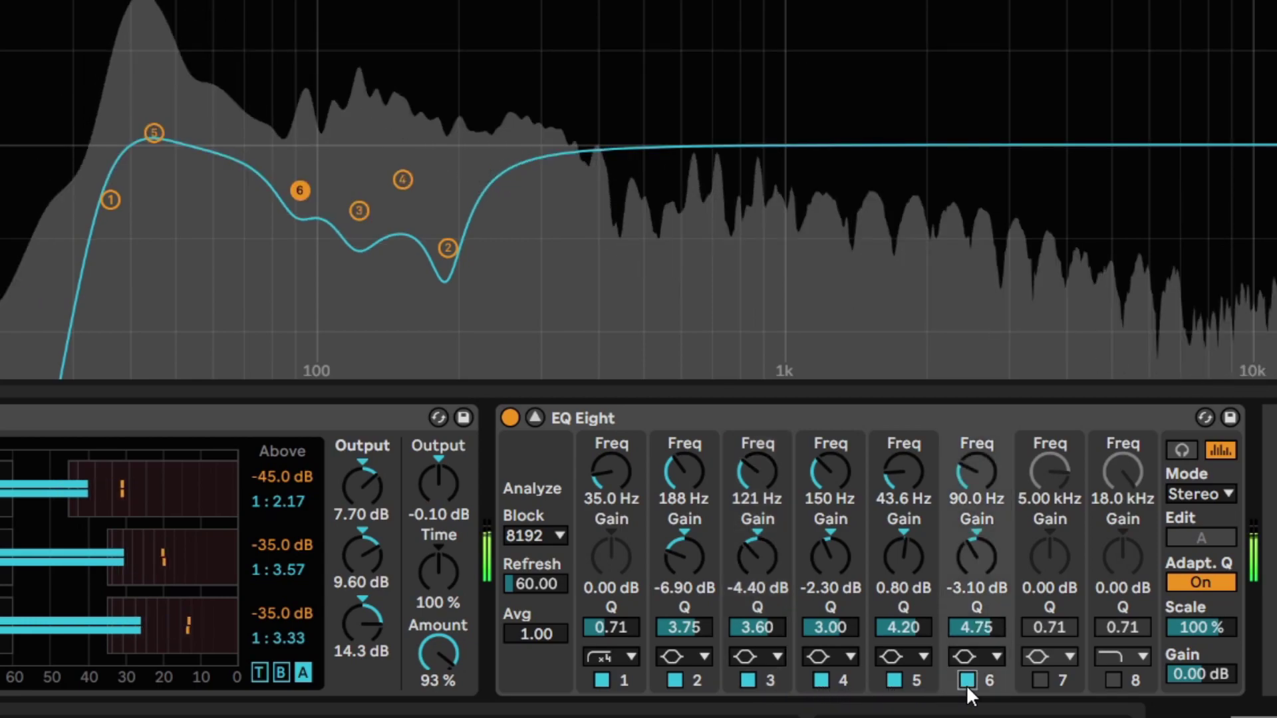
{"action": "left_click", "coordinate": [967, 681]}
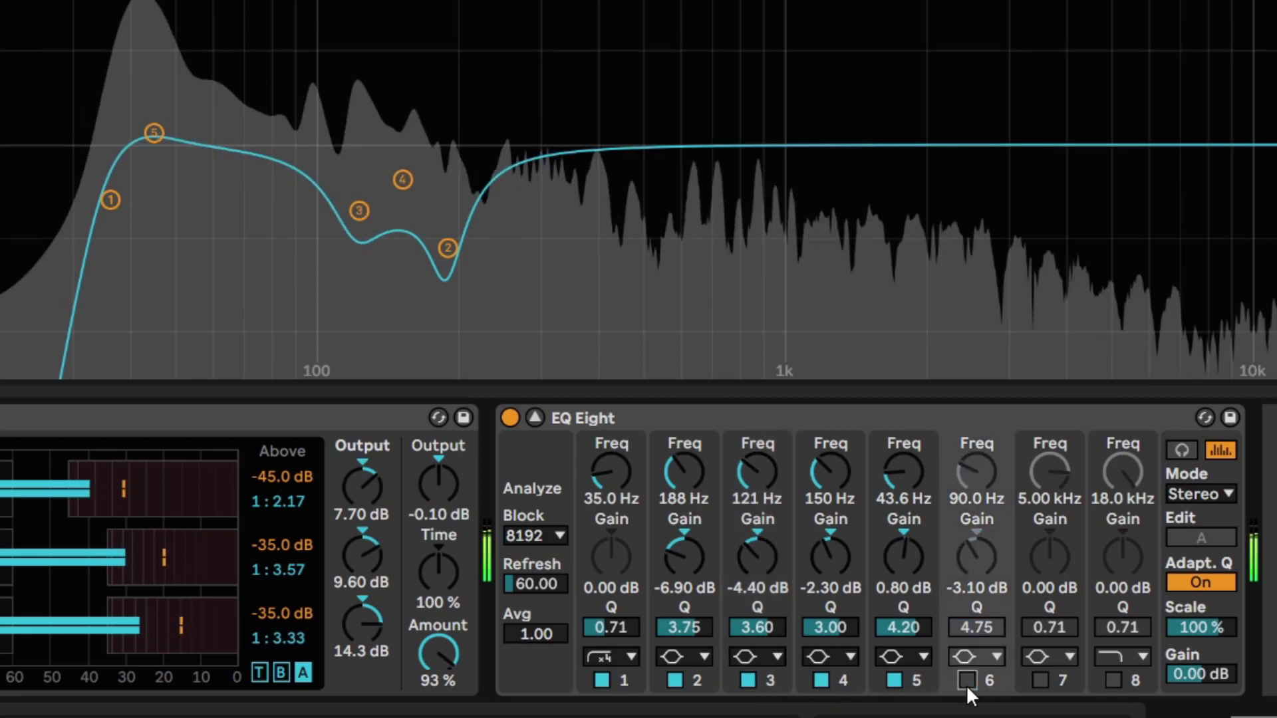
{"action": "left_click", "coordinate": [968, 681]}
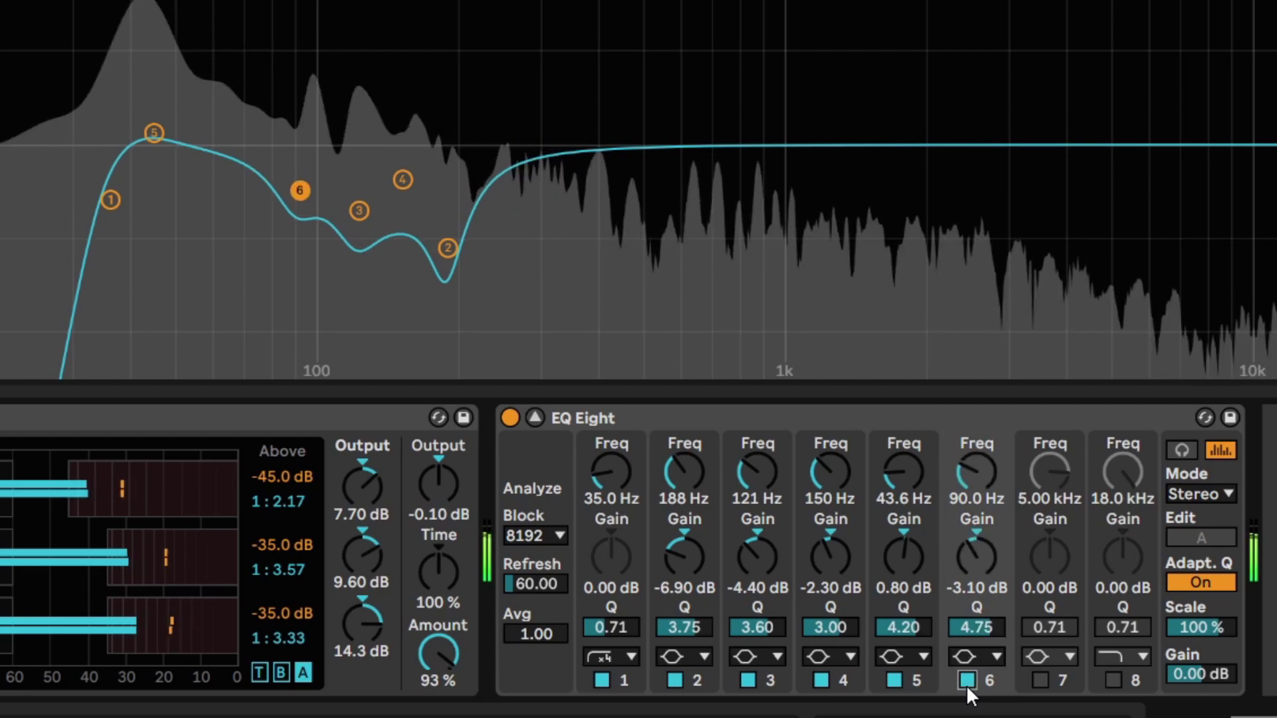
- Compare the group's EQ Eight bypassed and active, and collapse its expanded display
{"action": "left_click", "coordinate": [510, 418]}
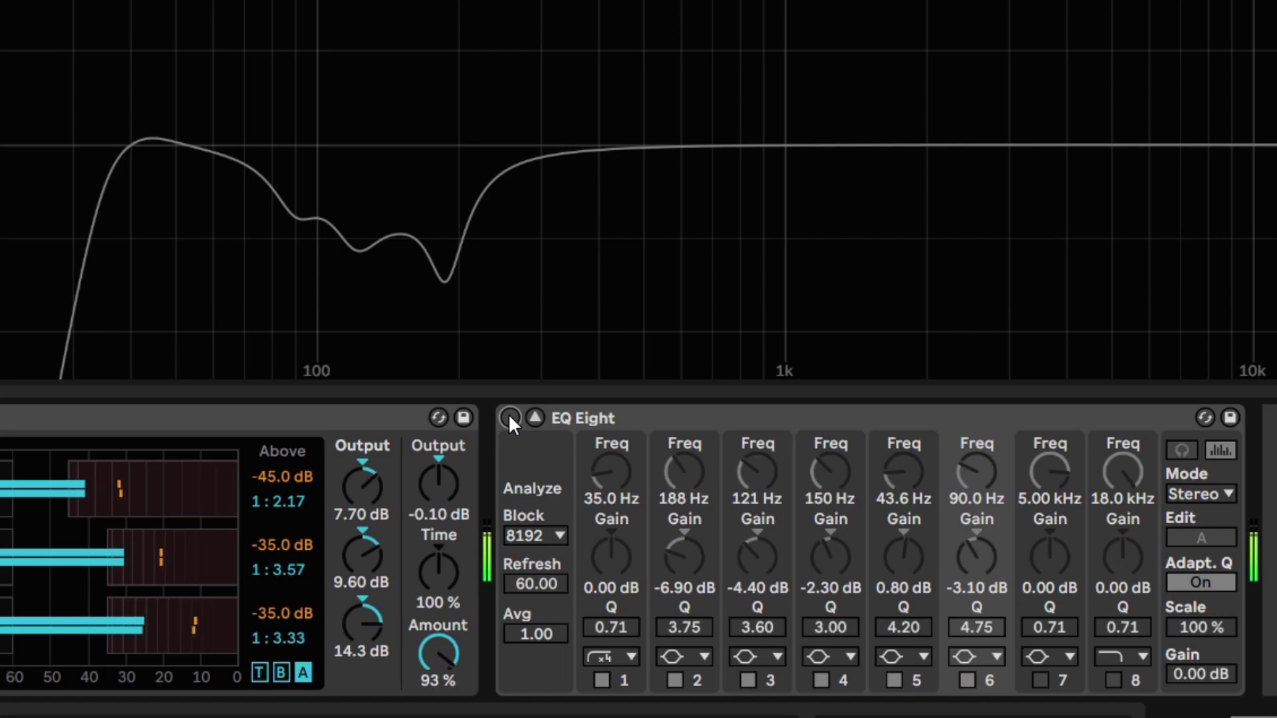
{"action": "left_click", "coordinate": [510, 417]}
{"action": "left_click", "coordinate": [535, 418]}
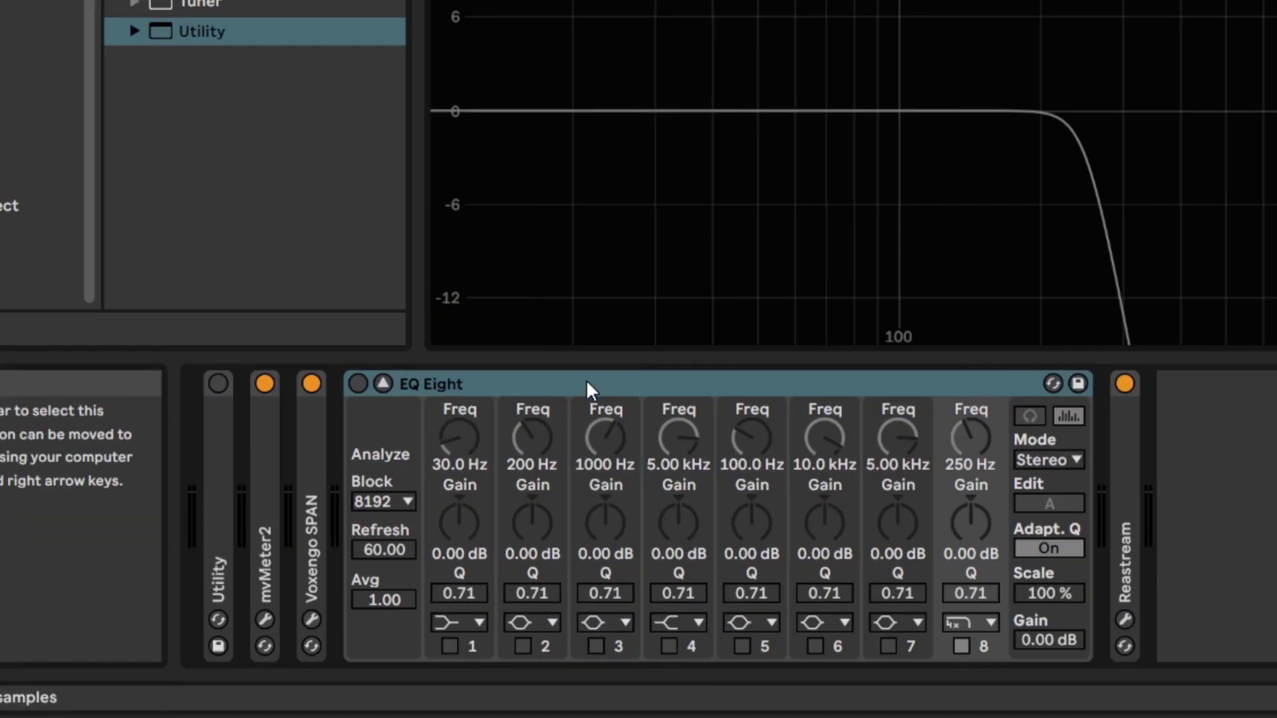
- Fold the bypassed EQ Eight with the 250 Hz high cut and add a Utility between it and Reastream
{"action": "double_click", "coordinate": [585, 381]}
{"action": "left_click_drag", "start_coordinate": [200, 37], "coordinate": [832, 556]}
{"action": "left_click_drag", "start_coordinate": [500, 373], "coordinate": [417, 487]}
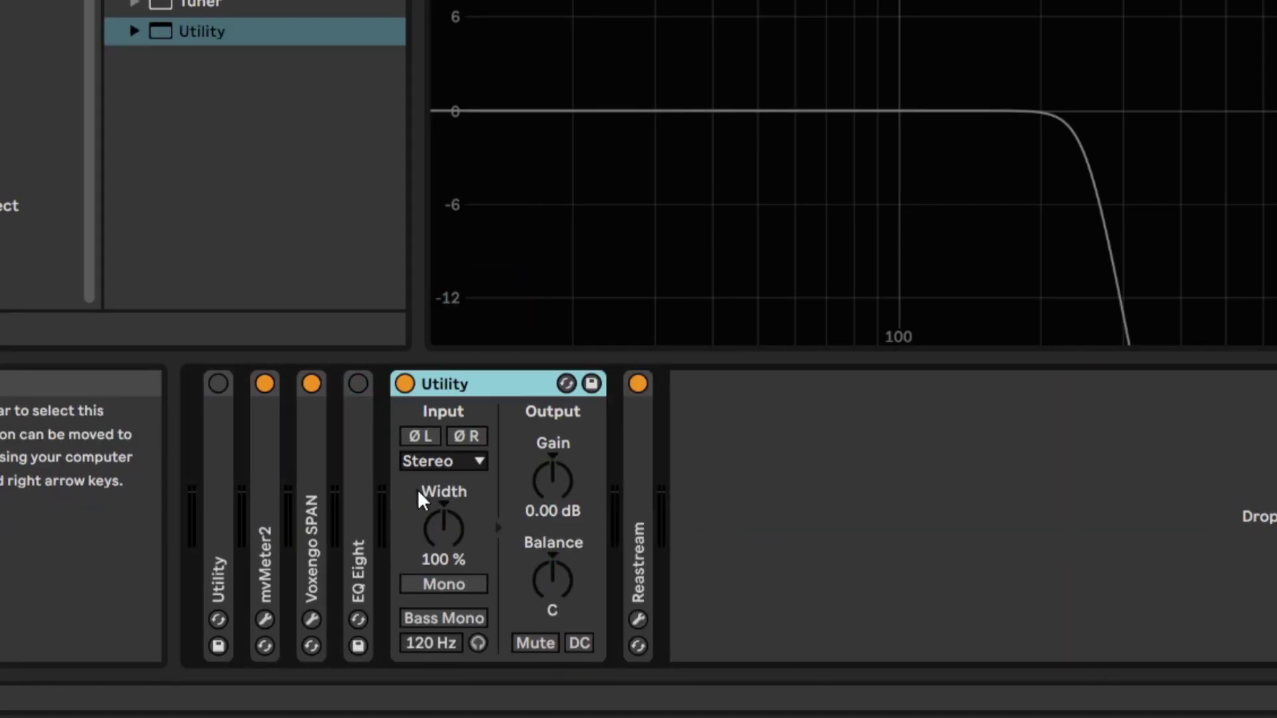
- Switch the Utility's width control to Mid/Side mode at 100S, listen to the sides alone, and turn the device off
{"action": "right_click", "coordinate": [445, 532]}
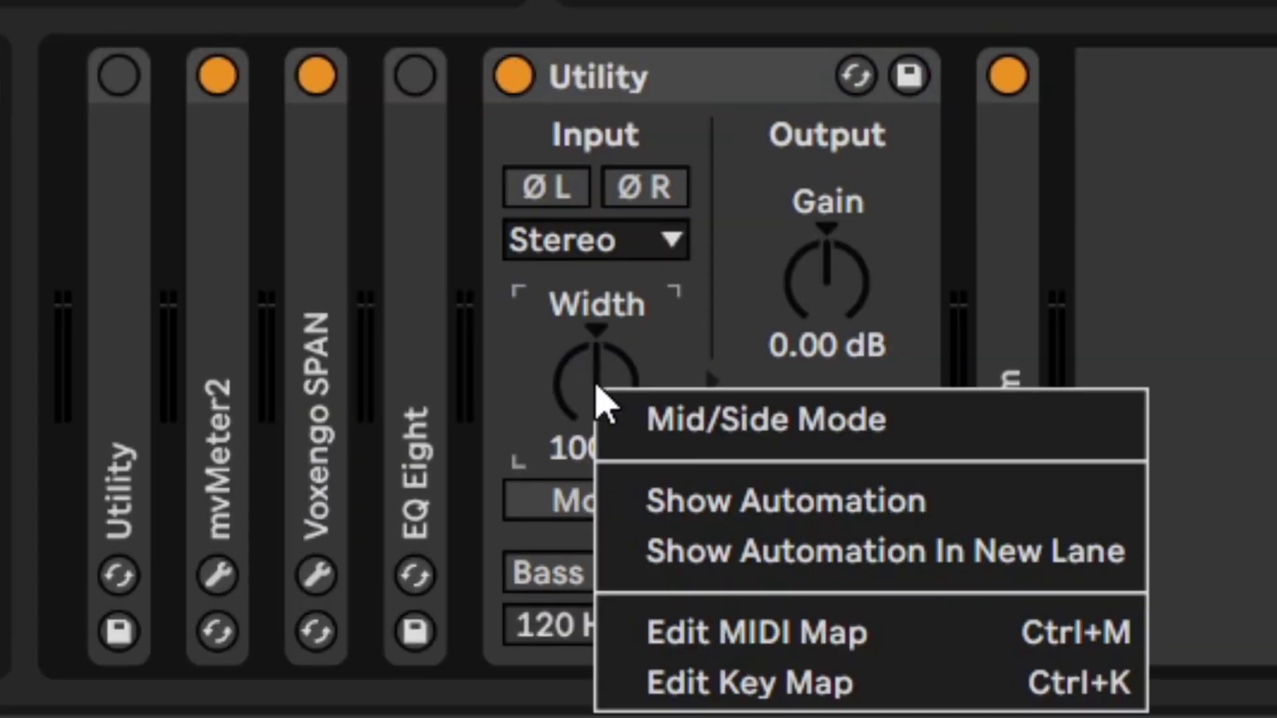
{"action": "left_click", "coordinate": [602, 406]}
{"action": "mouse_move", "coordinate": [601, 399]}
{"action": "left_mouse_down"}
{"action": "mouse_move", "coordinate": [601, 345]}
{"action": "mouse_move", "coordinate": [601, 398]}
{"action": "left_mouse_up"}
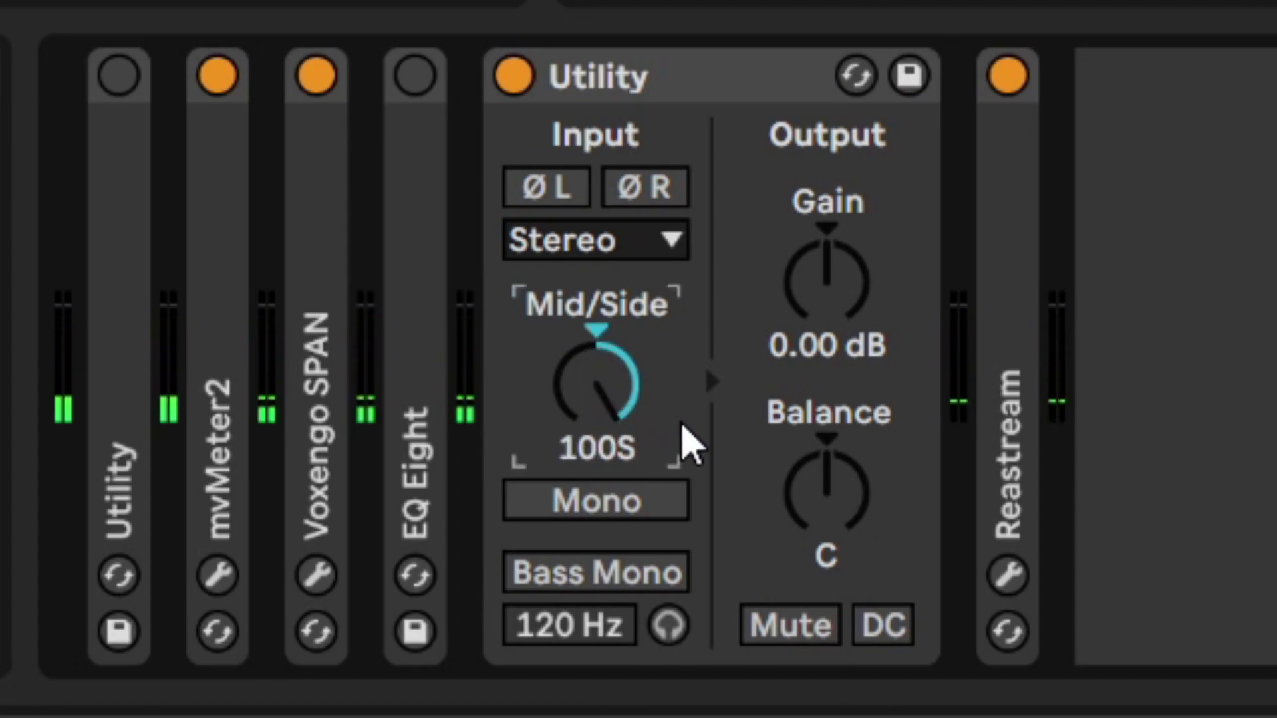
{"action": "left_click", "coordinate": [521, 75]}
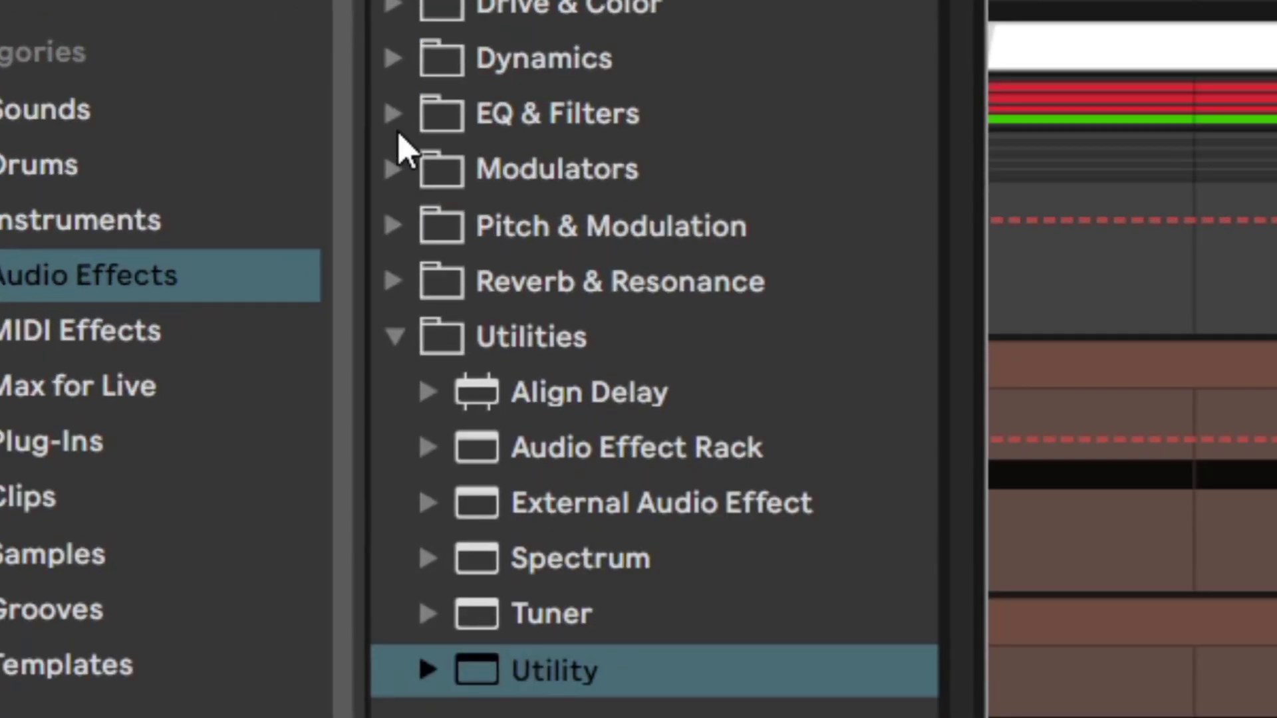
- Add a new EQ Eight in M/S mode, edit its side channel, and make filter 1 a x4 low cut
{"action": "left_click", "coordinate": [162, 135]}
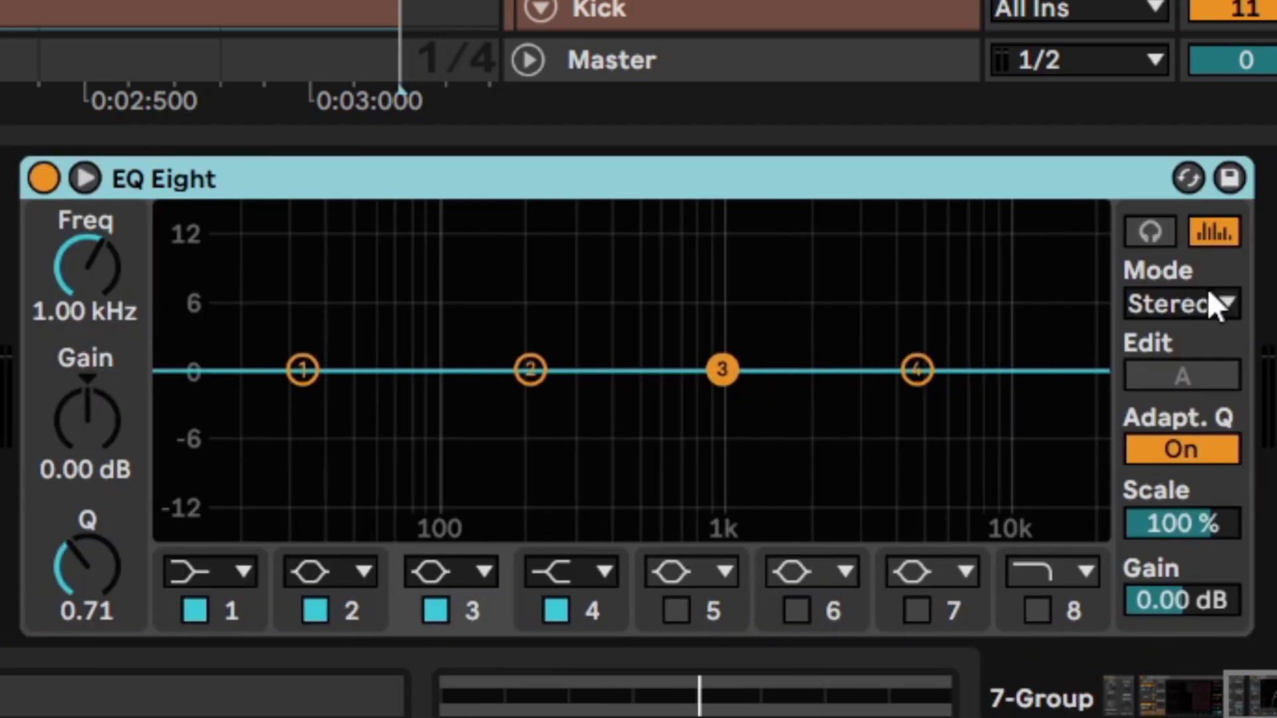
{"action": "left_click", "coordinate": [1209, 303]}
{"action": "left_click", "coordinate": [1158, 419]}
{"action": "left_click", "coordinate": [1171, 374]}
{"action": "left_click", "coordinate": [187, 579]}
{"action": "left_click", "coordinate": [185, 268]}
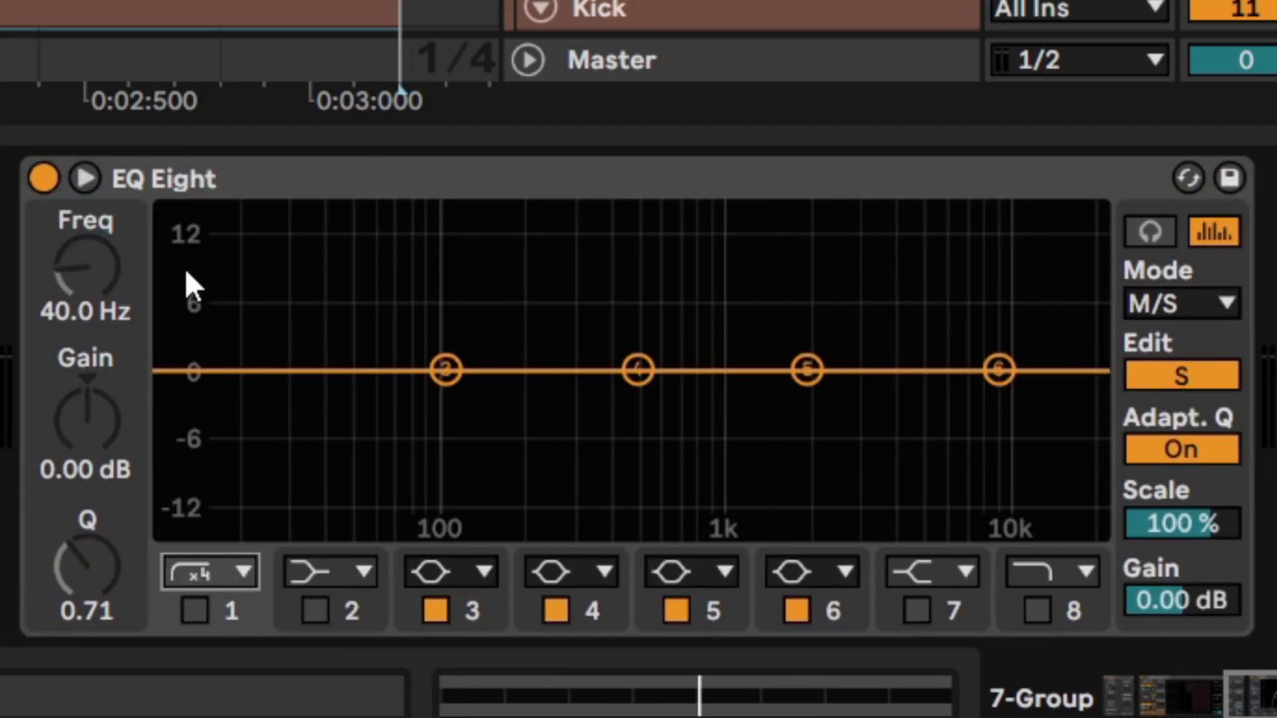
- Play the loop and turn off filters 3 through 6 on the EQ's side channel
{"action": "left_click", "coordinate": [229, 504]}
{"action": "key", "text": "space"}
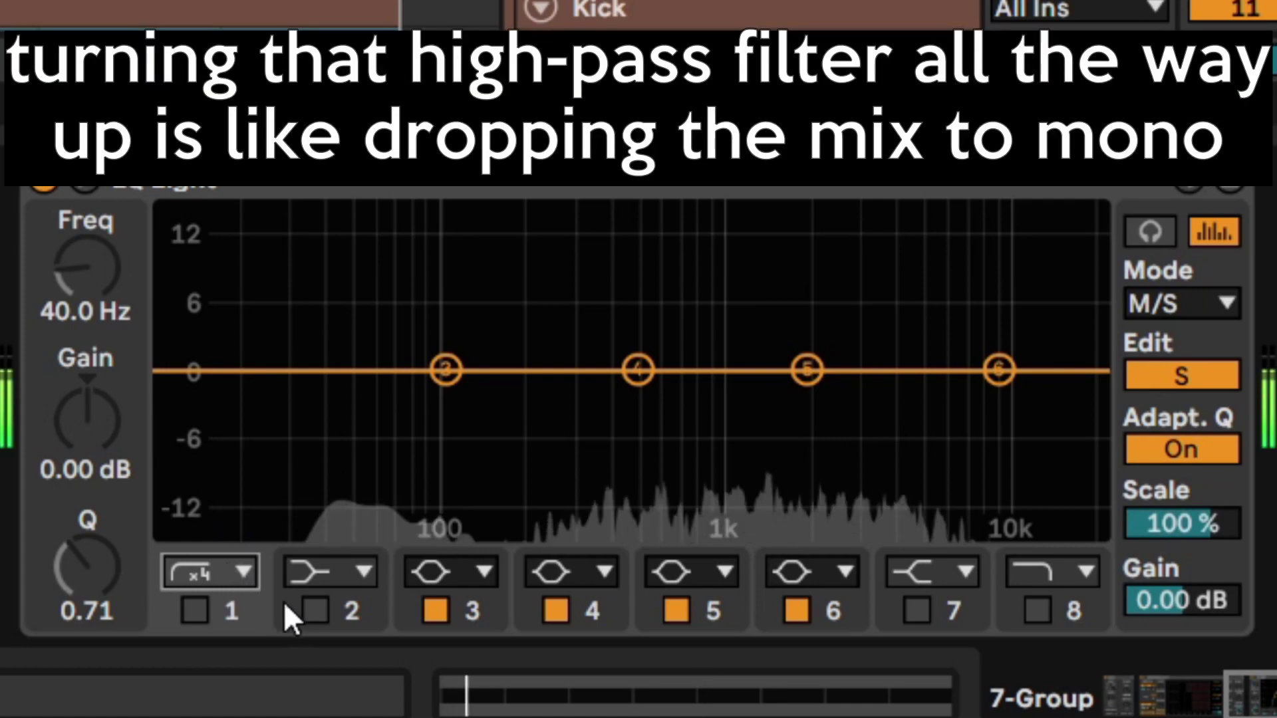
{"action": "left_click", "coordinate": [435, 611]}
{"action": "left_click", "coordinate": [557, 611]}
{"action": "left_click", "coordinate": [677, 611]}
{"action": "left_click", "coordinate": [796, 609]}
- Enable the side-channel low cut, sweep its frequency up to 22 kHz, and set it to 282 Hz
{"action": "left_click", "coordinate": [194, 610]}
{"action": "left_click_drag", "start_coordinate": [57, 262], "coordinate": [57, 147]}
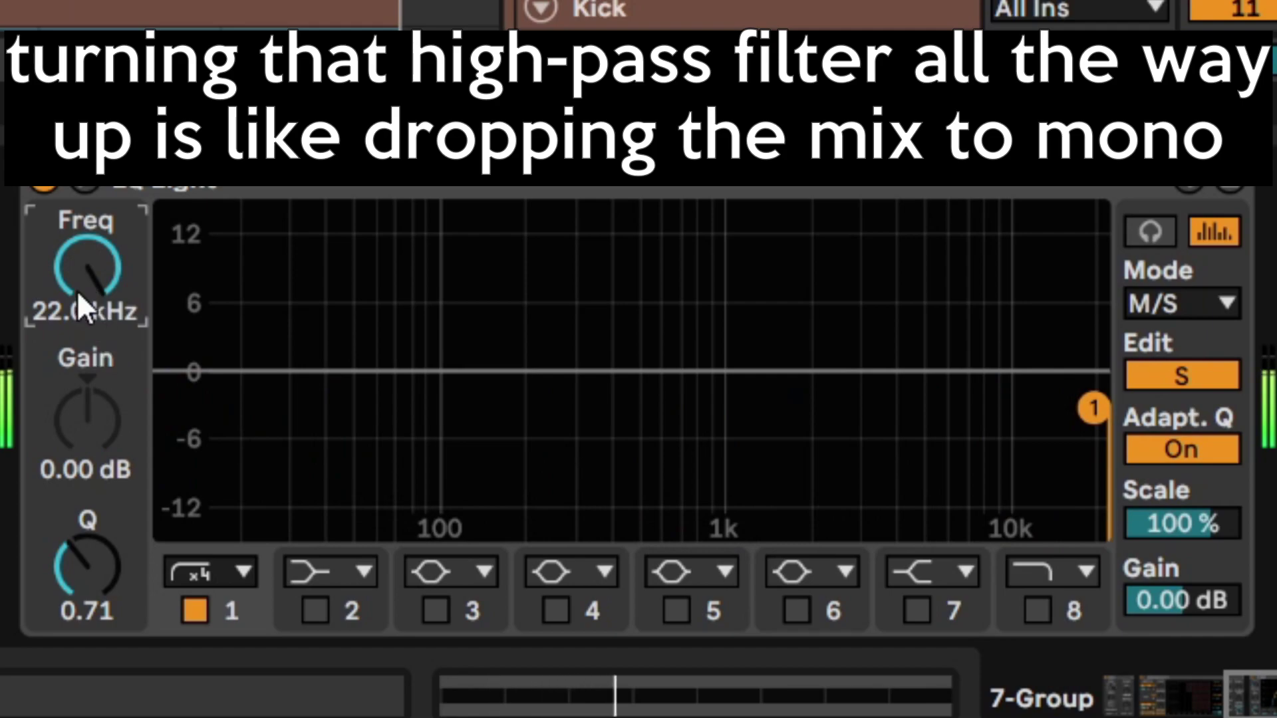
{"action": "type", "text": "282"}
{"action": "key", "text": "Return"}
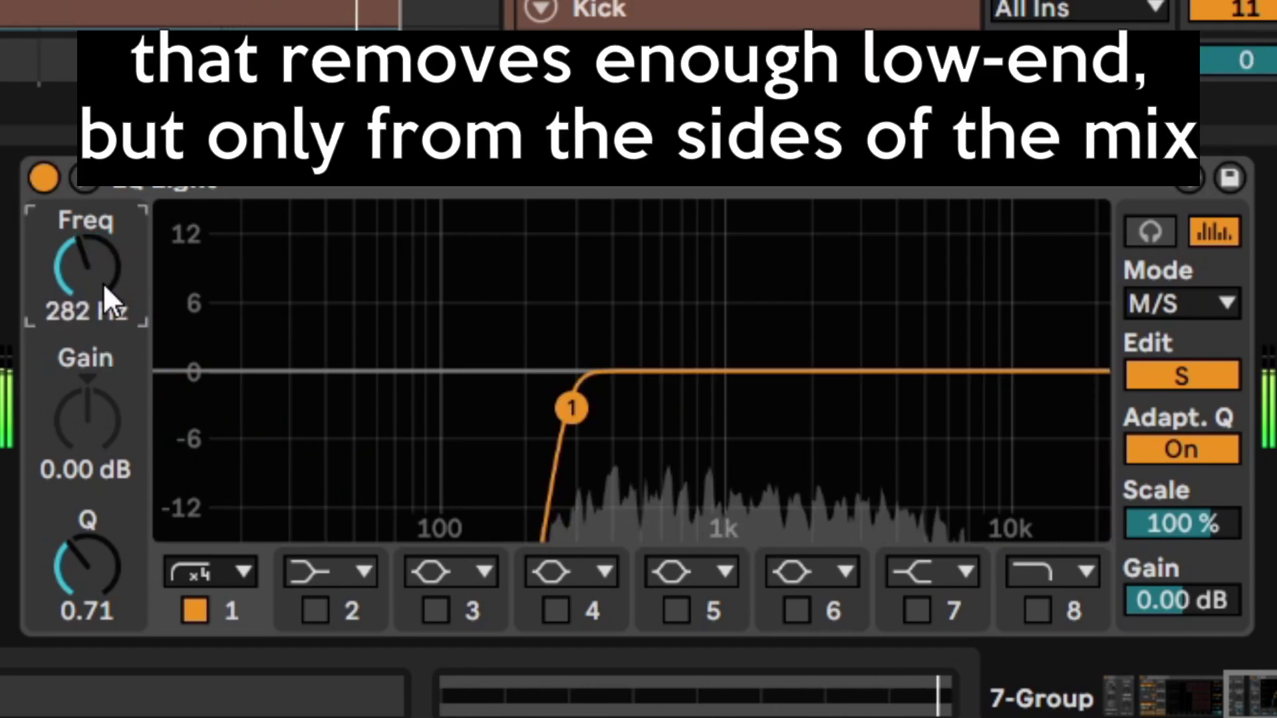
- Compare the side-channel EQ on and off, both in the full mix and with the Utility turned on to isolate the sides
{"action": "left_click", "coordinate": [43, 177]}
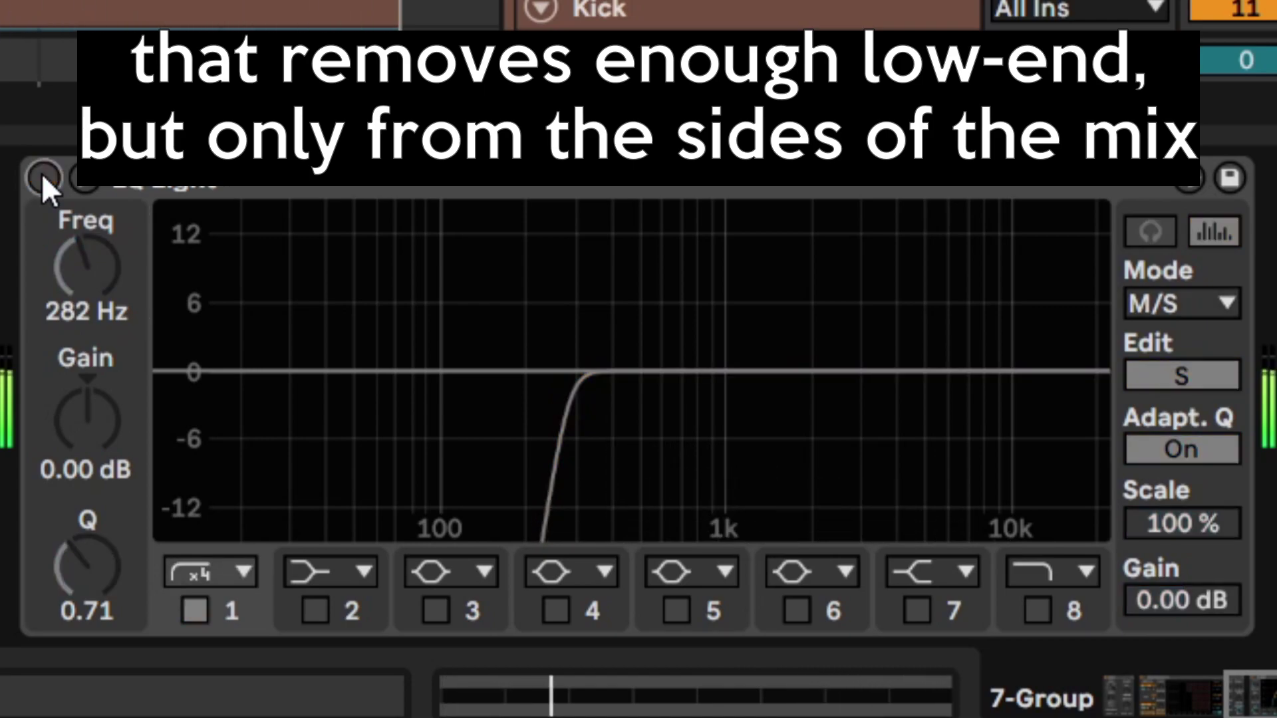
{"action": "left_click", "coordinate": [43, 177]}
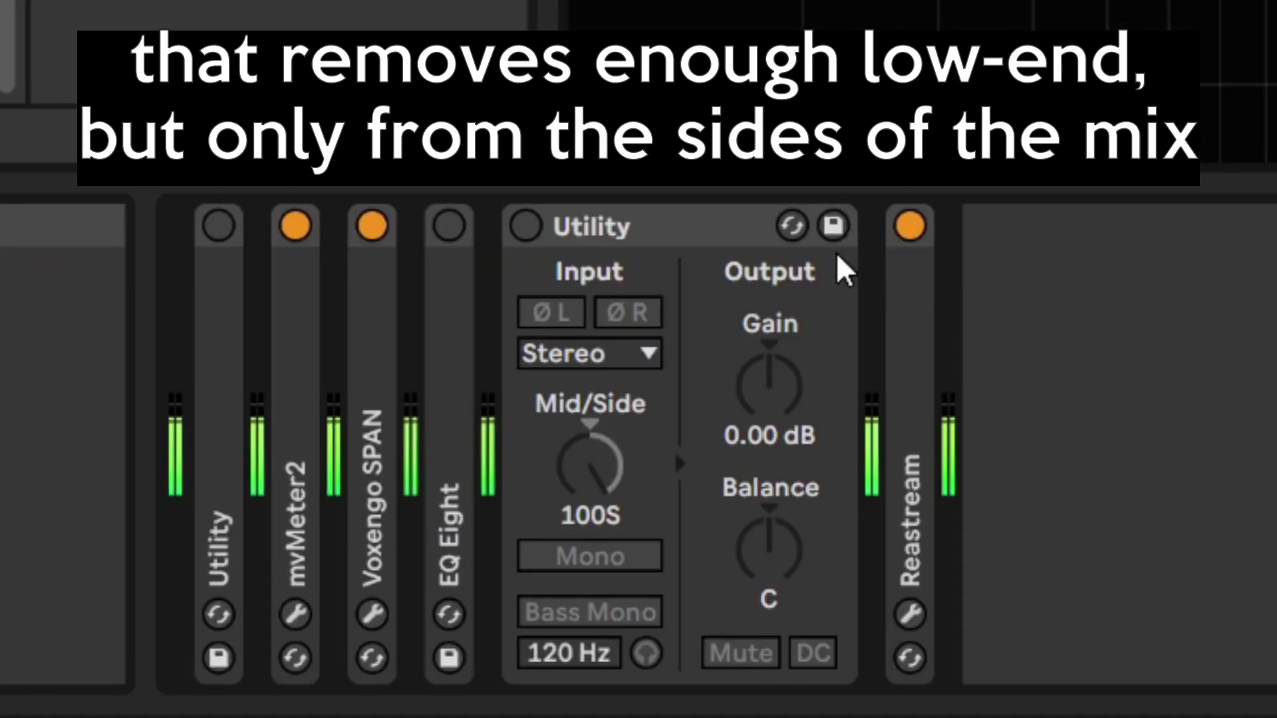
{"action": "left_click", "coordinate": [525, 226]}
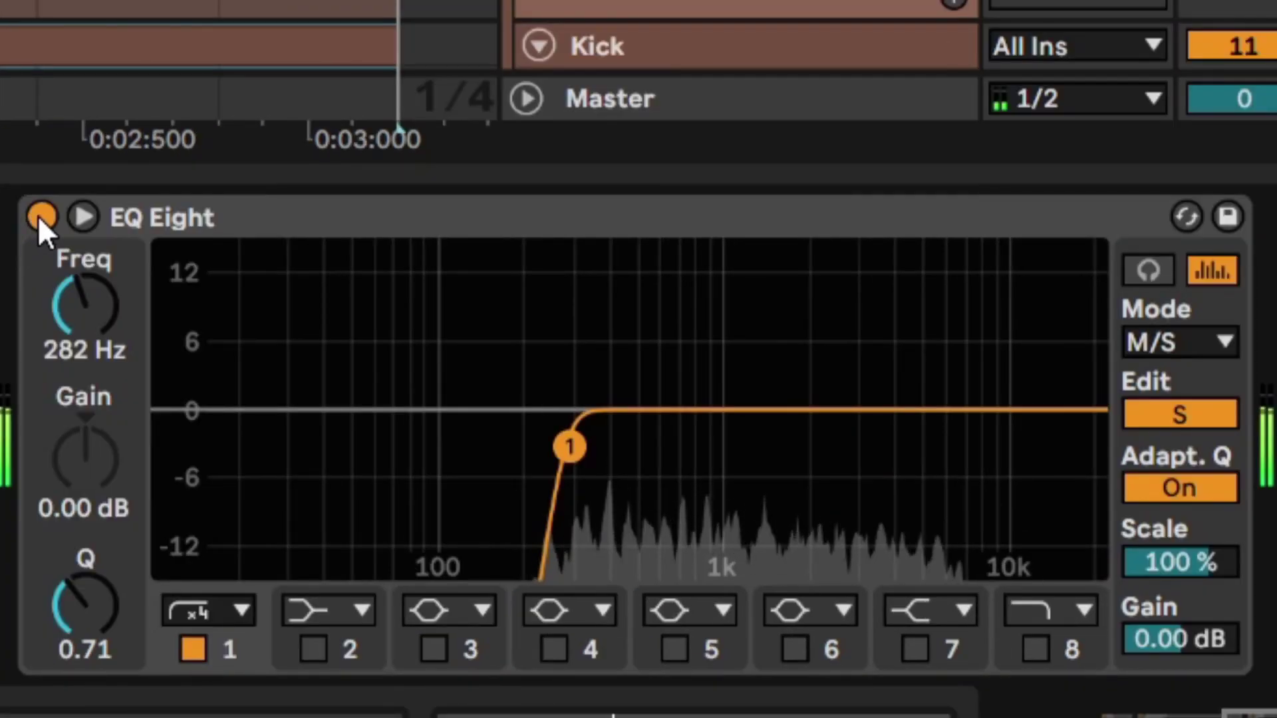
{"action": "left_click", "coordinate": [41, 218]}
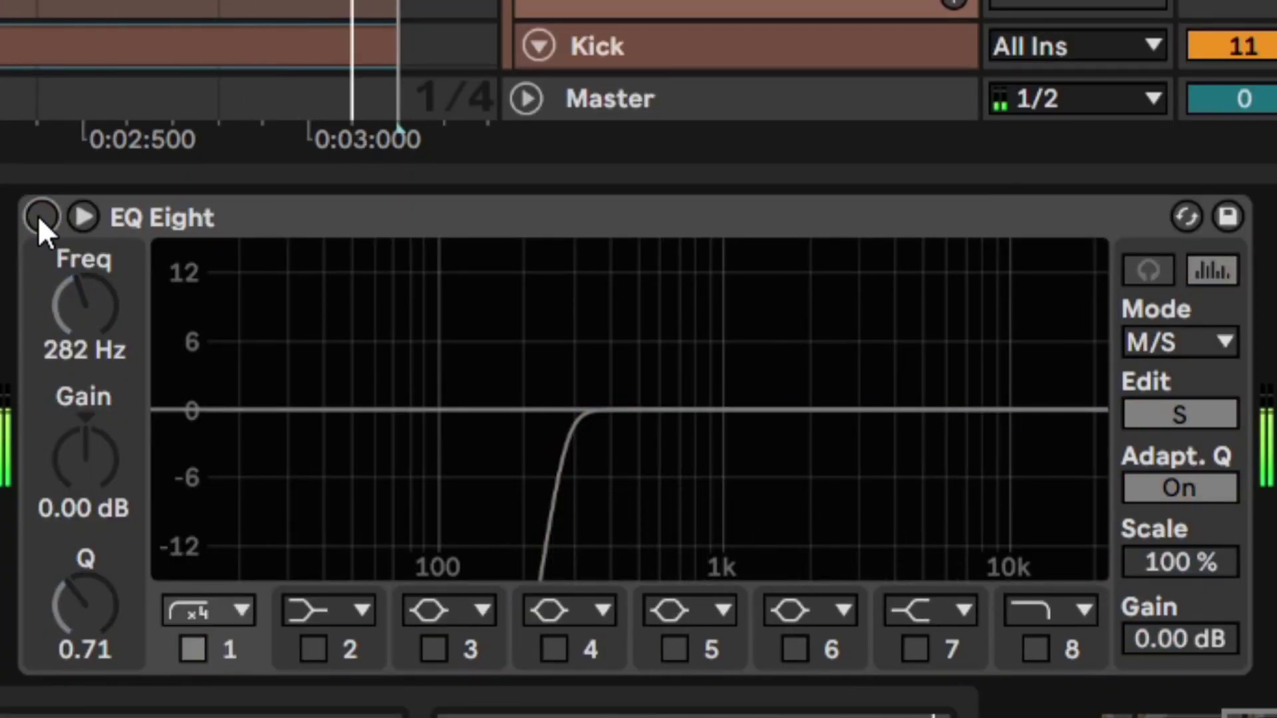
{"action": "left_click", "coordinate": [40, 217]}
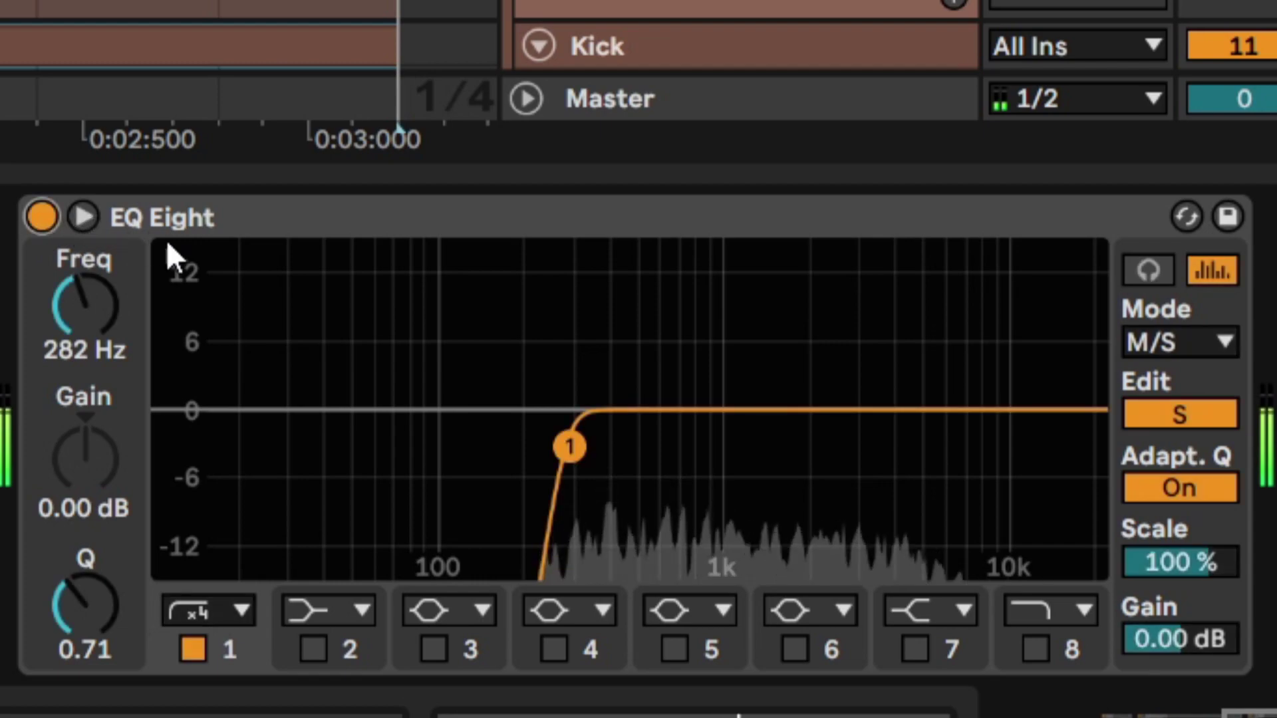